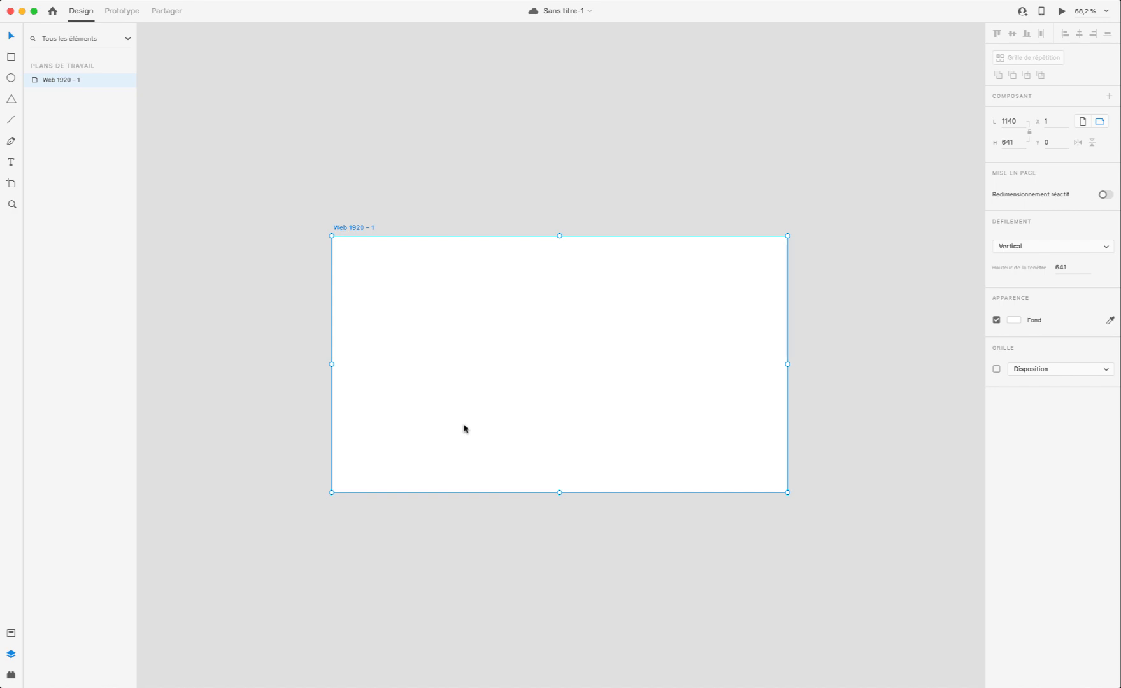
Step: Rename the artboard as 1
scroll(568, 378, "up", 3)
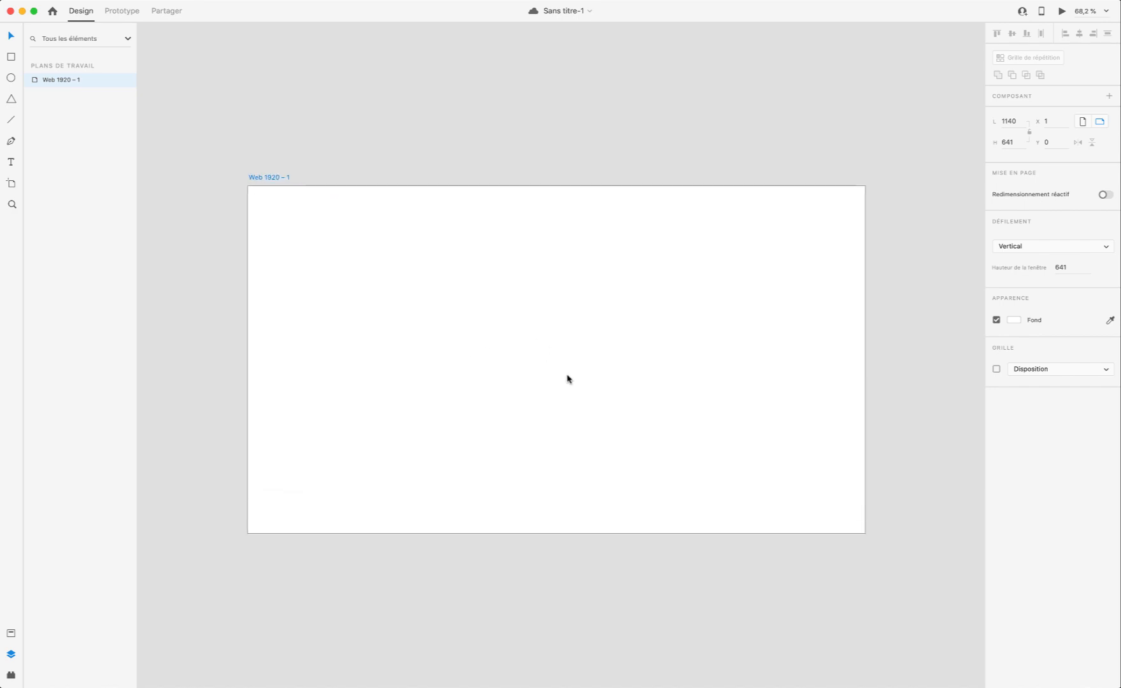
scroll(568, 377, "up", 1)
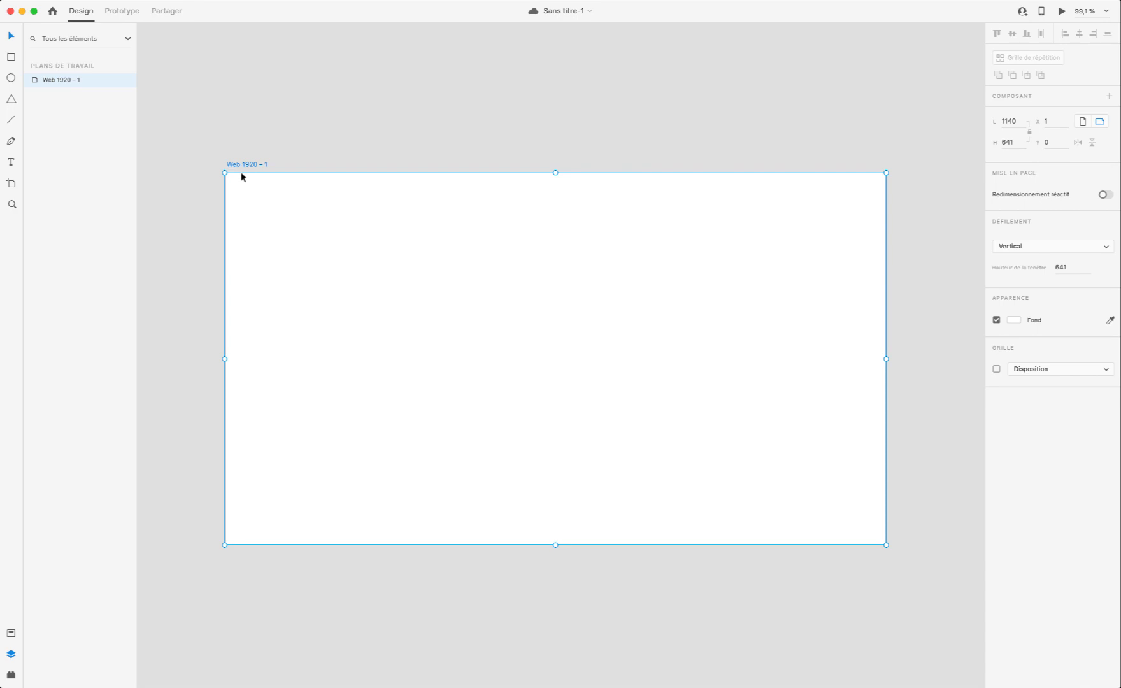
scroll(494, 251, "down", 3)
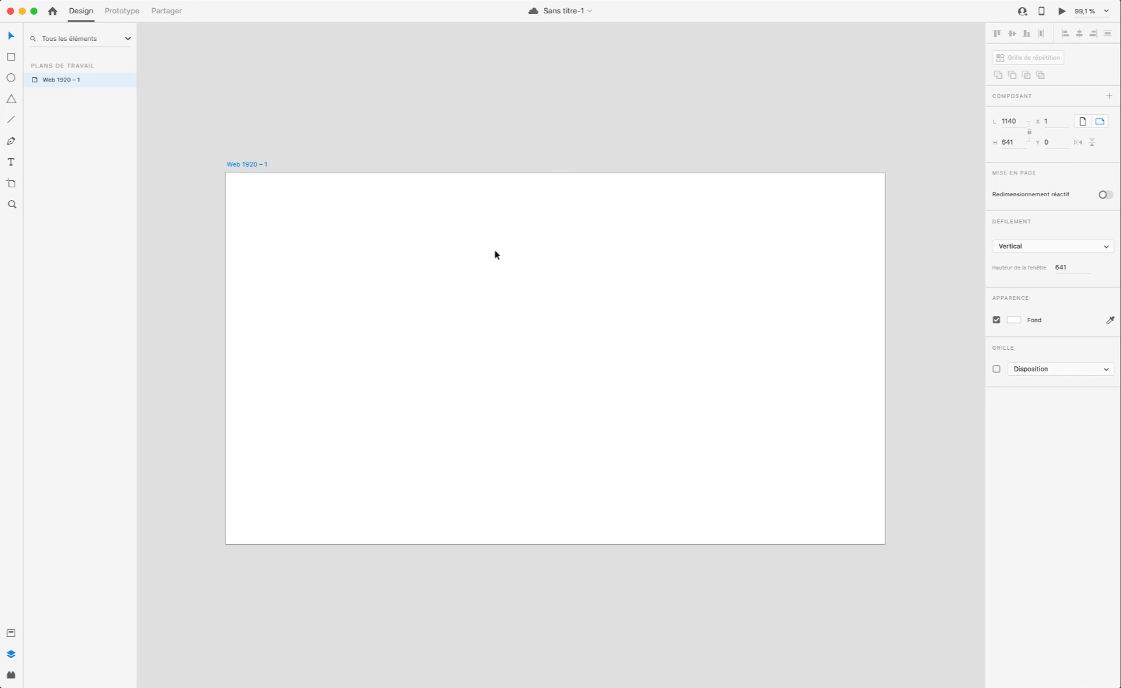
scroll(495, 251, "up", 3)
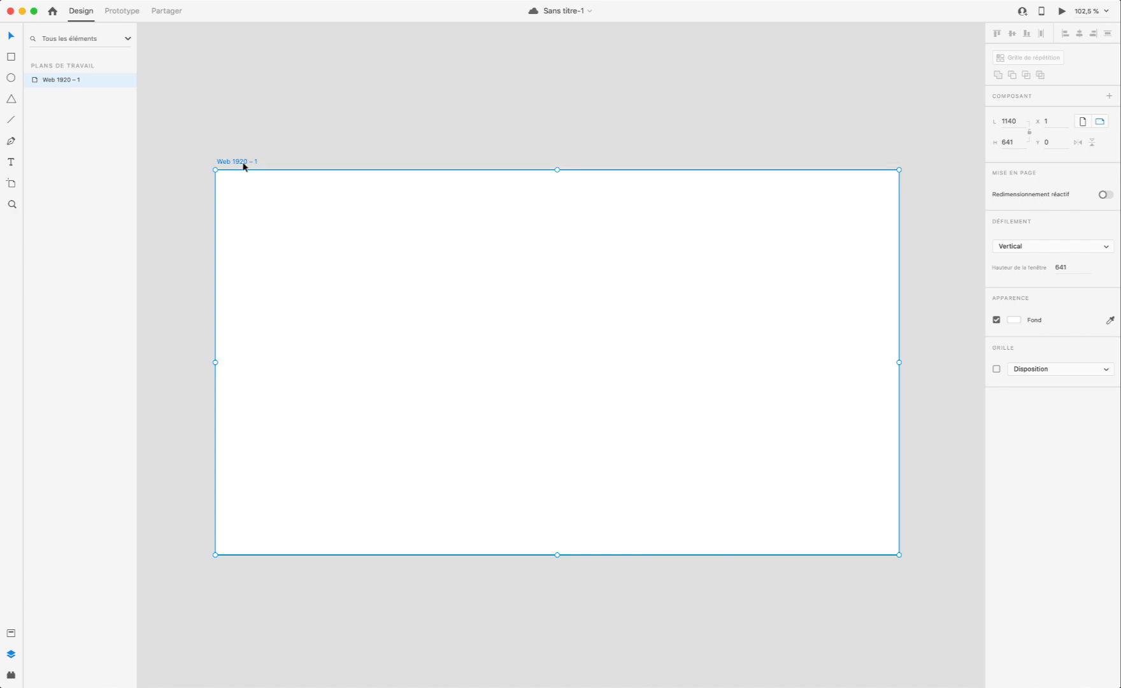
double_click(242, 162)
type("1")
key("Return")
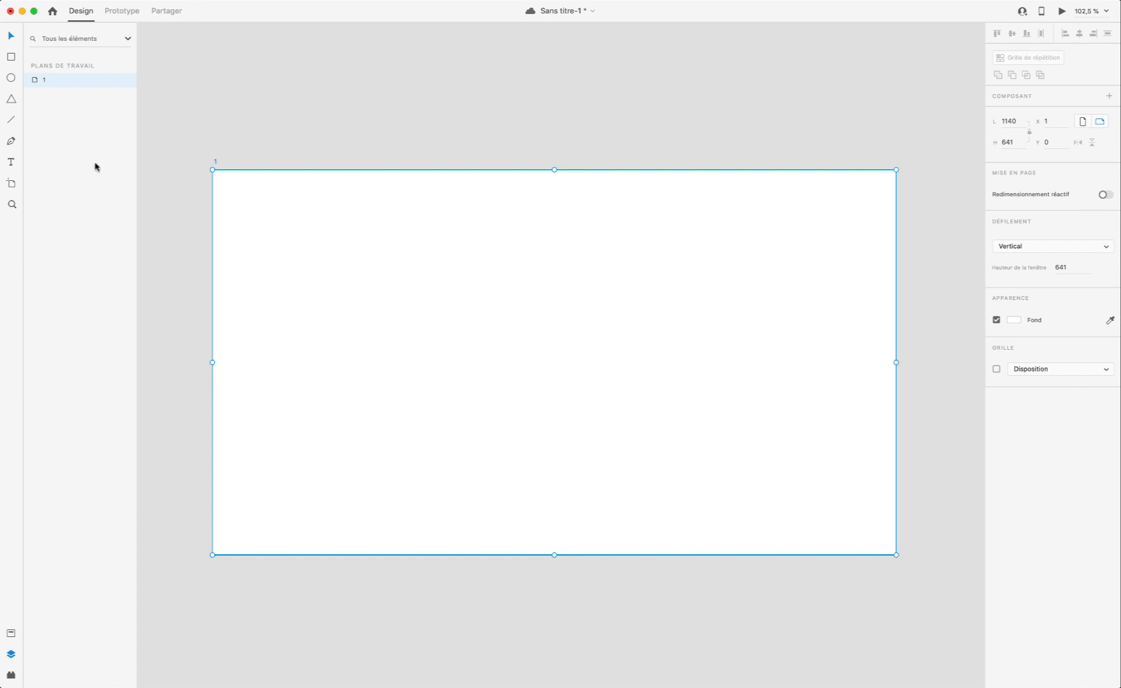
Step: Examine the available artboard preset sizes and the current artboard's width and height
left_click(12, 183)
scroll(1046, 446, "down", 5)
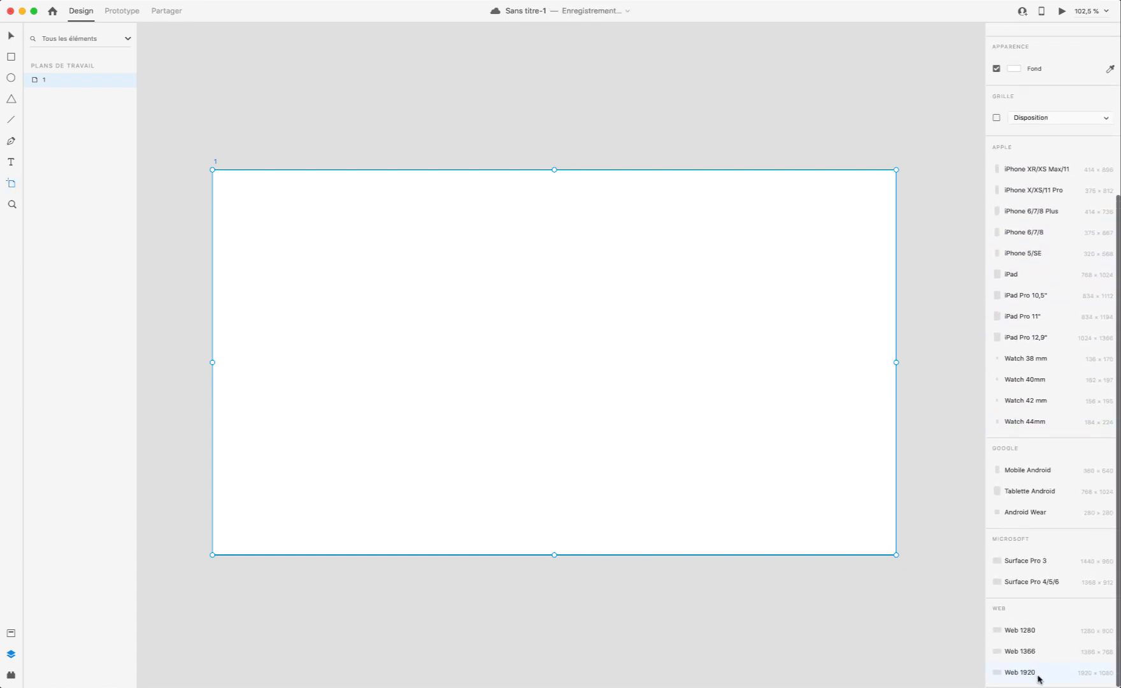
left_click(11, 35)
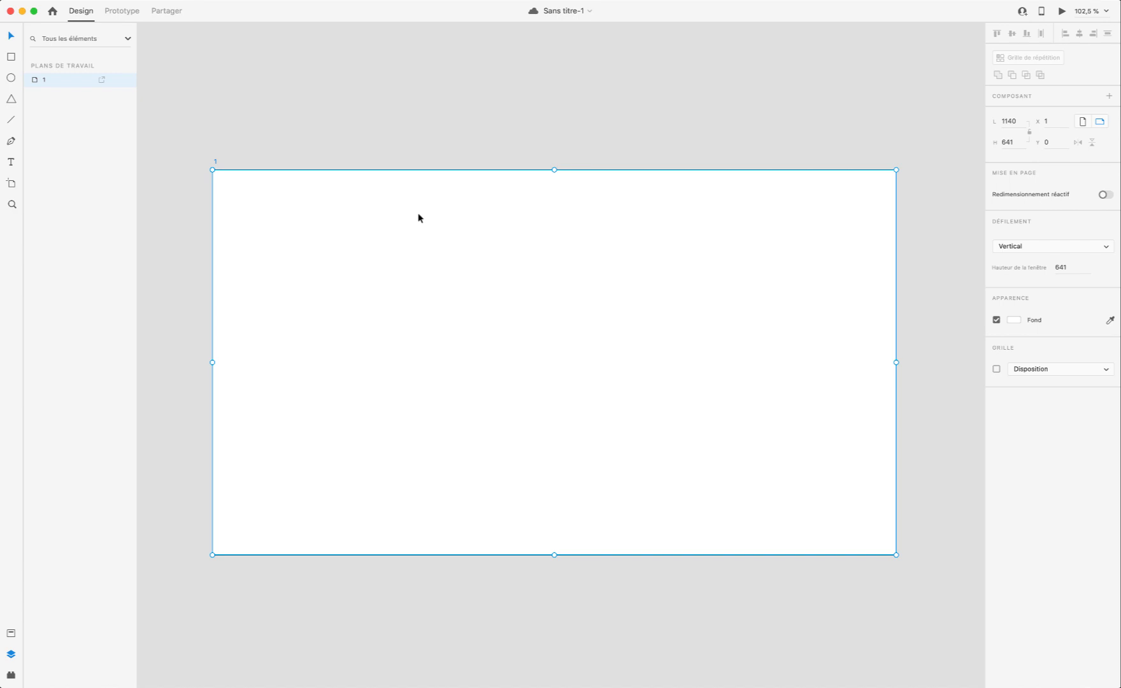
left_click(1019, 123)
left_click(1016, 143)
left_click(819, 119)
left_click(703, 250)
scroll(352, 259, "down", 3)
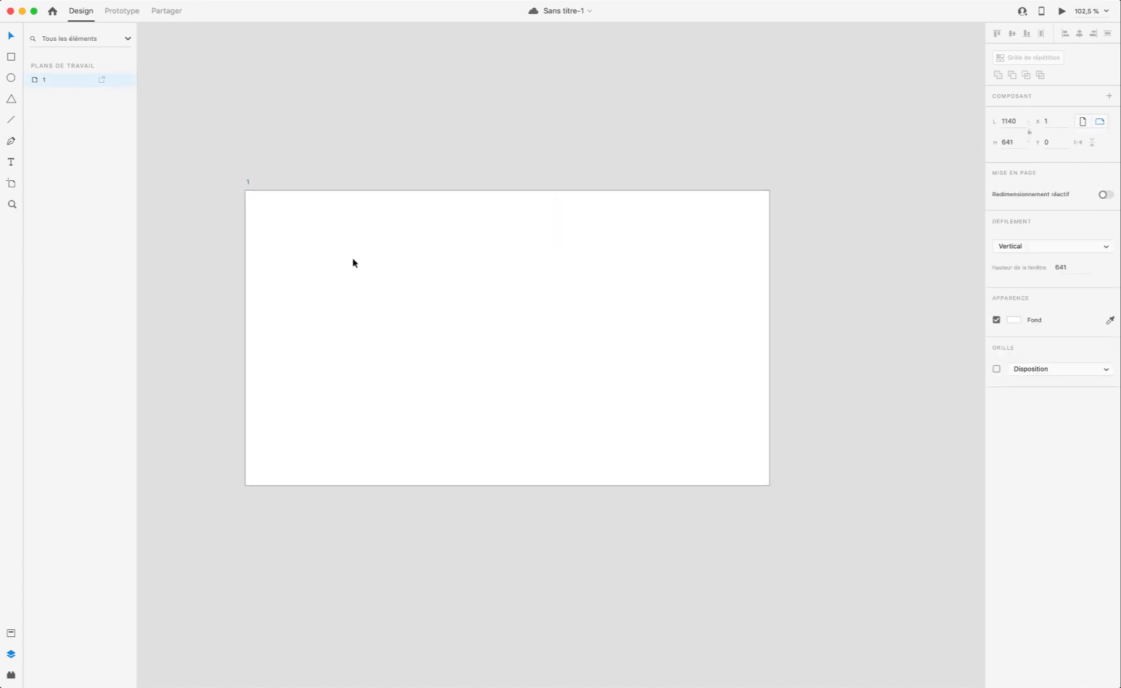
scroll(406, 264, "up", 1)
scroll(419, 265, "up", 3)
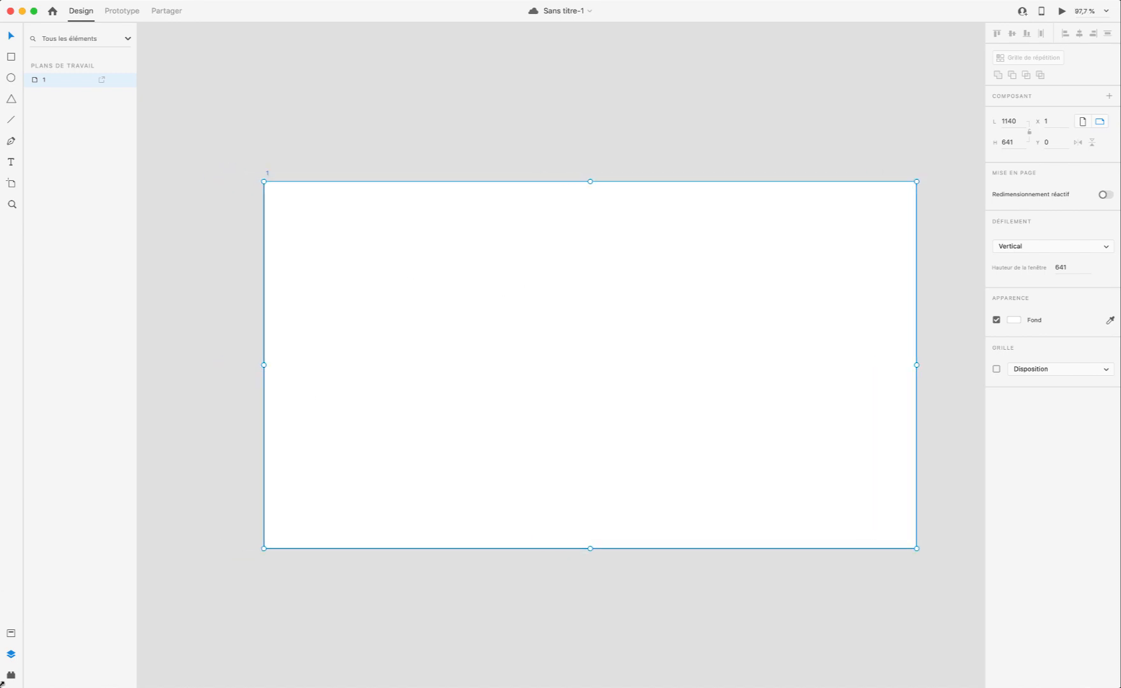
Step: Search the Icons 4 Design plug-in for "heart" icons
left_click(11, 633)
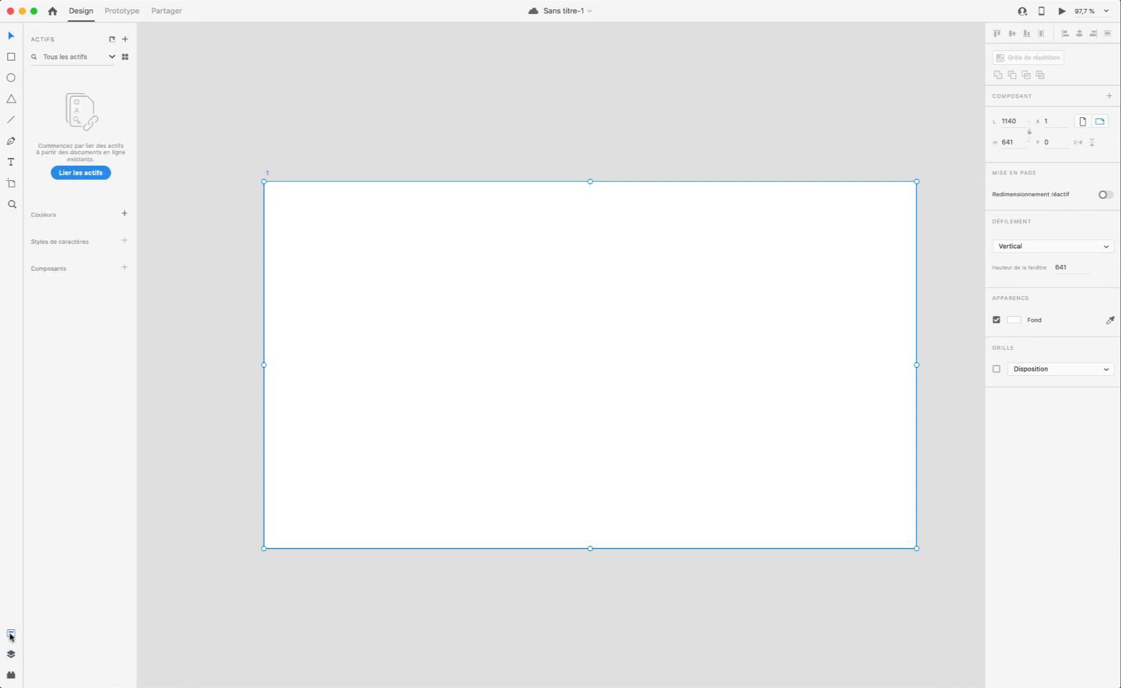
left_click(8, 676)
left_click(69, 149)
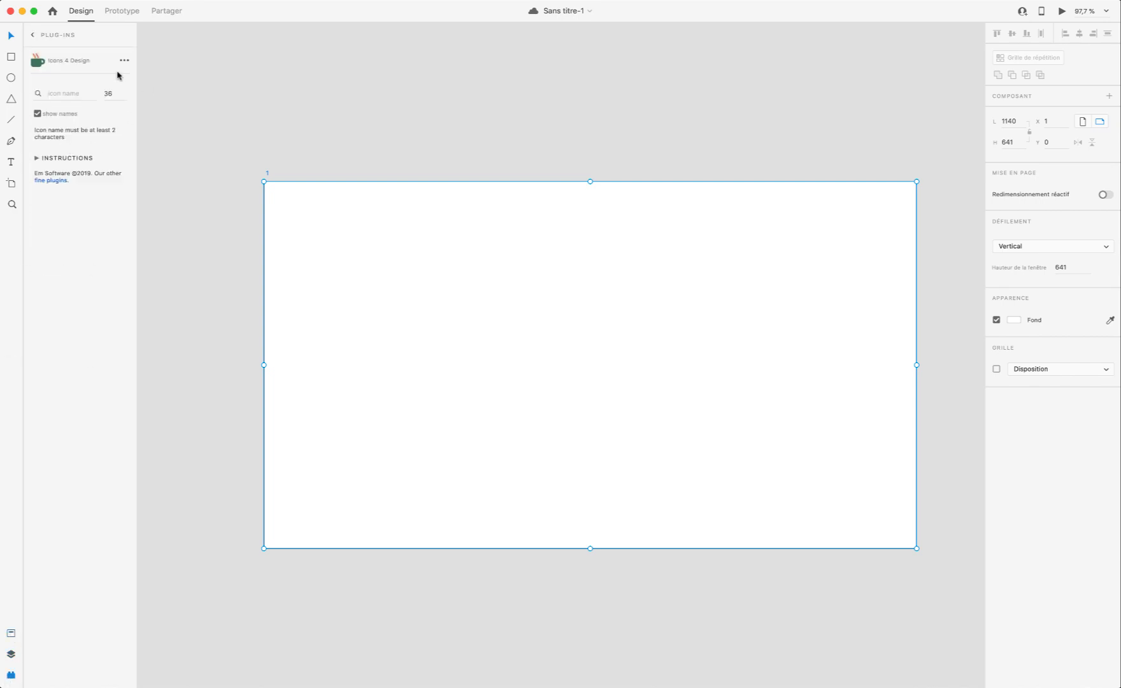
left_click(57, 94)
type("heart")
Step: Look up the Icons 4 Design details in the plug-in catalogue, and return to the layer list with the icon search cleared
left_click(173, 0)
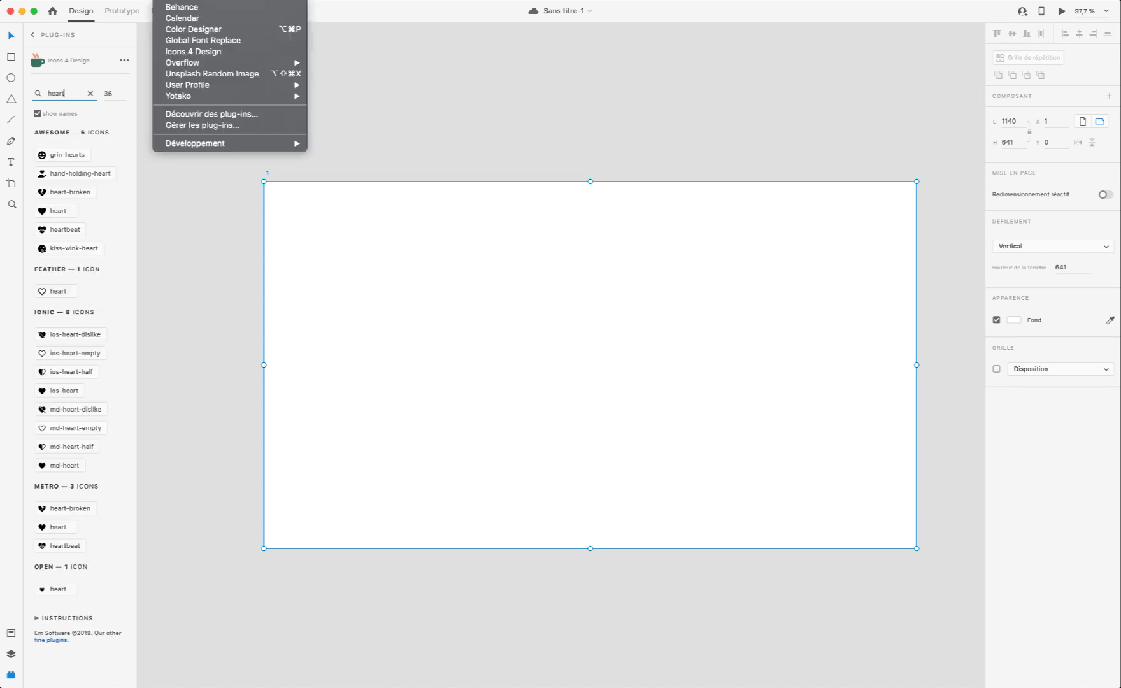
left_click(220, 115)
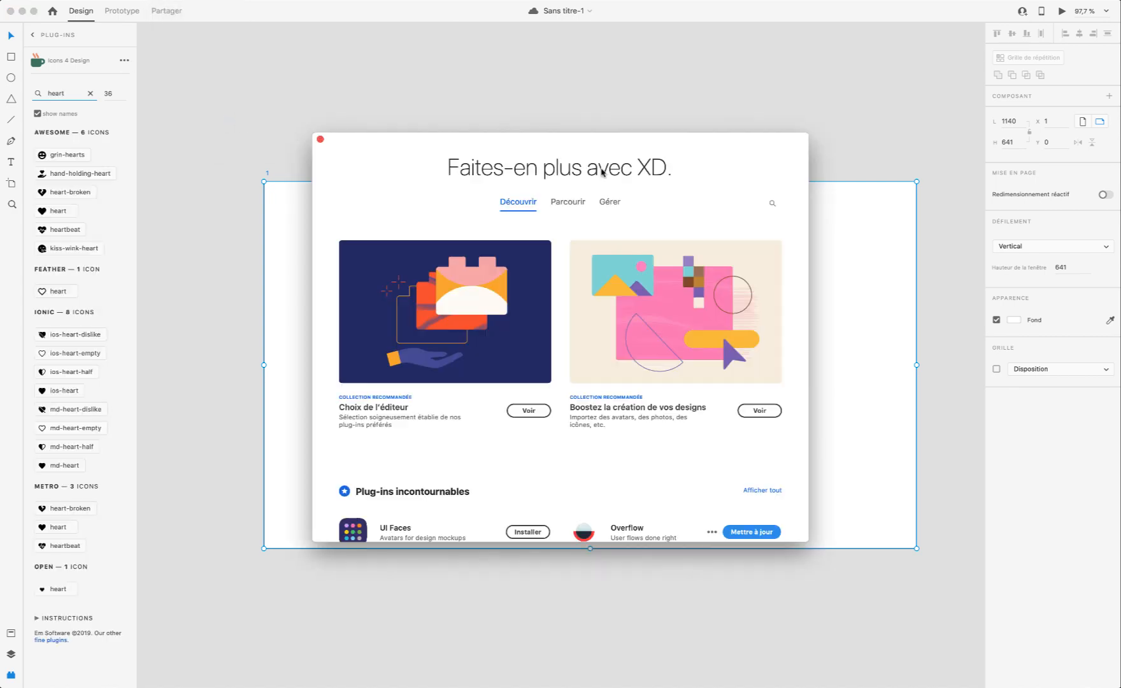
left_click(570, 202)
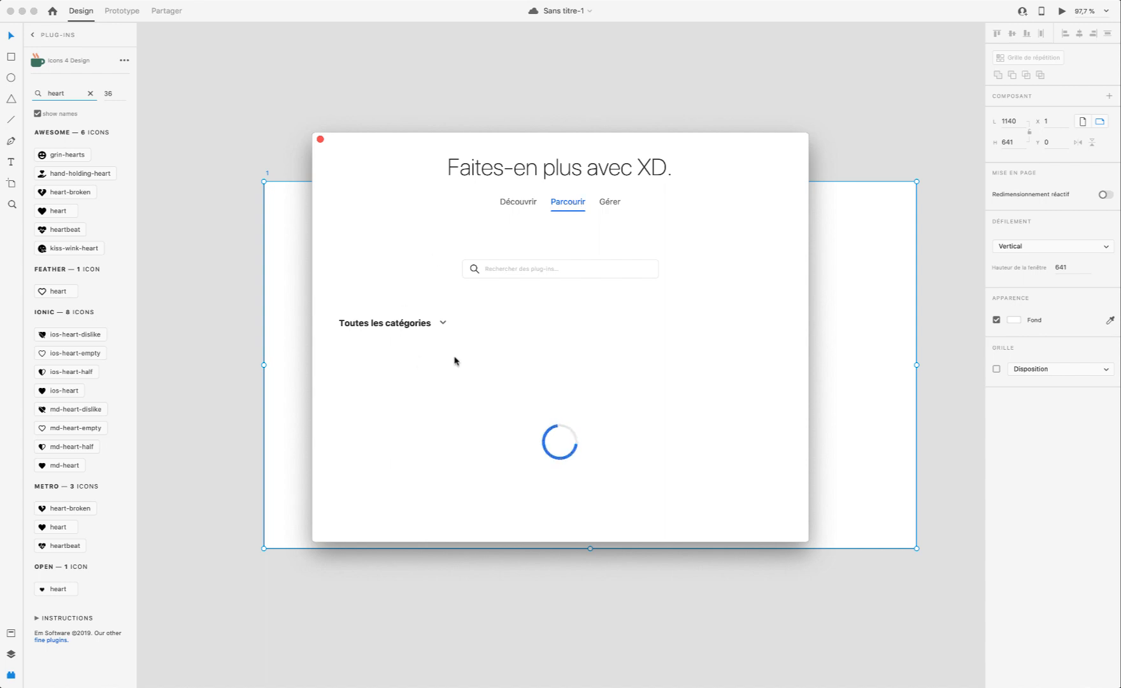
scroll(518, 380, "down", 4)
scroll(517, 380, "up", 4)
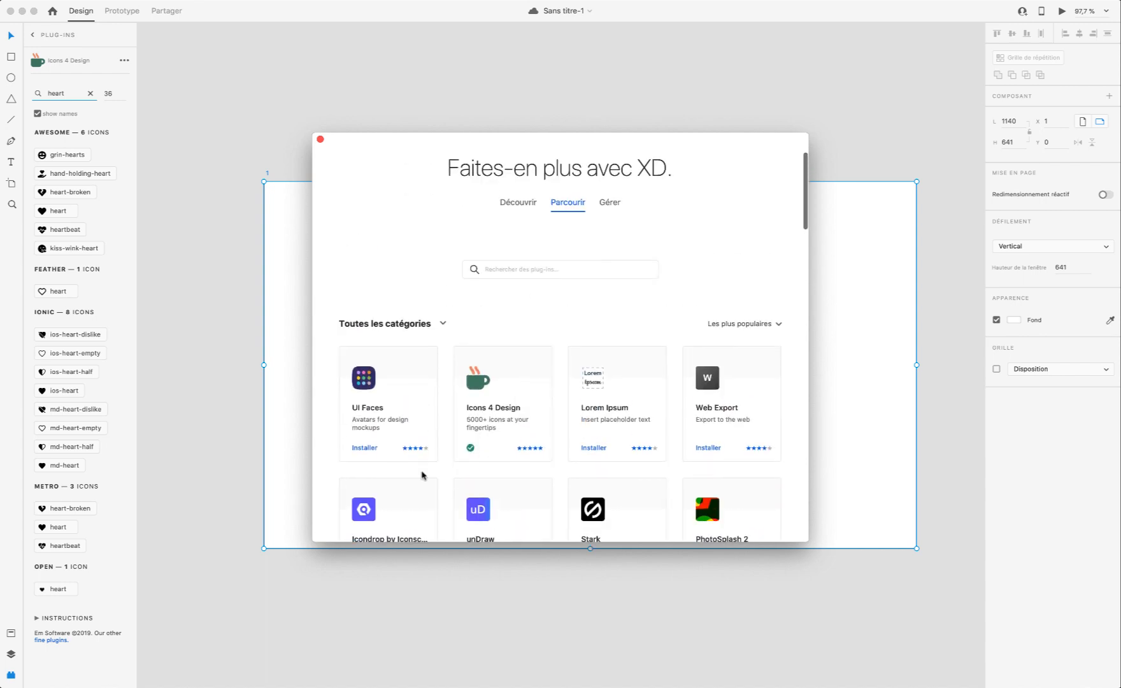
left_click(487, 401)
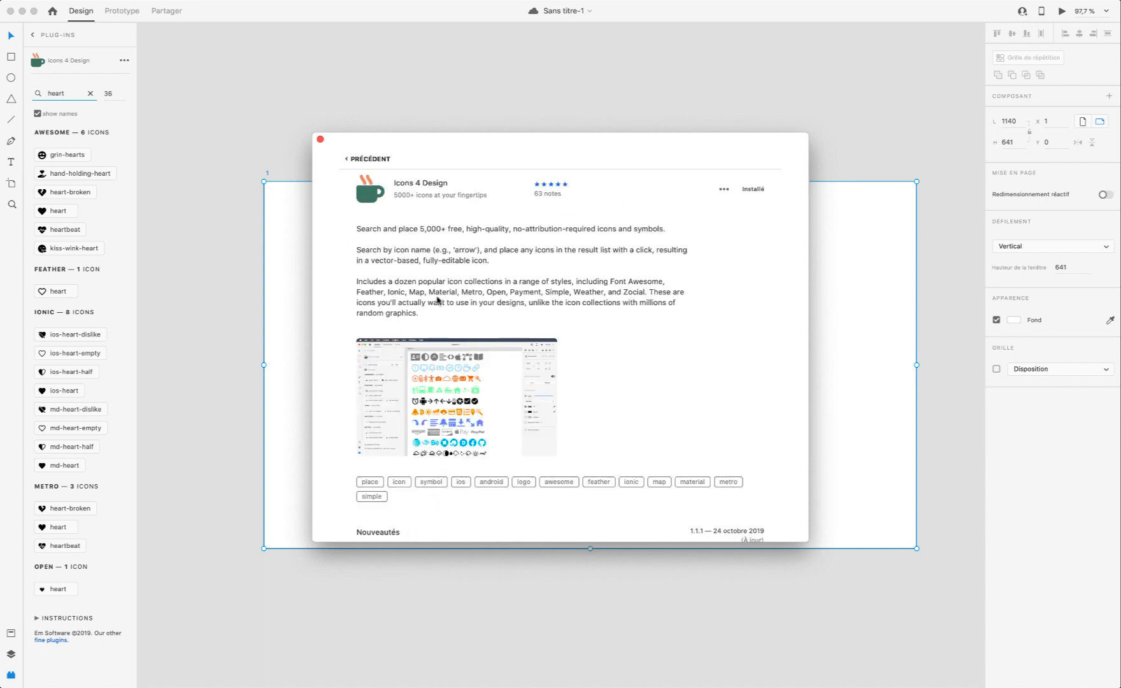
left_click(321, 140)
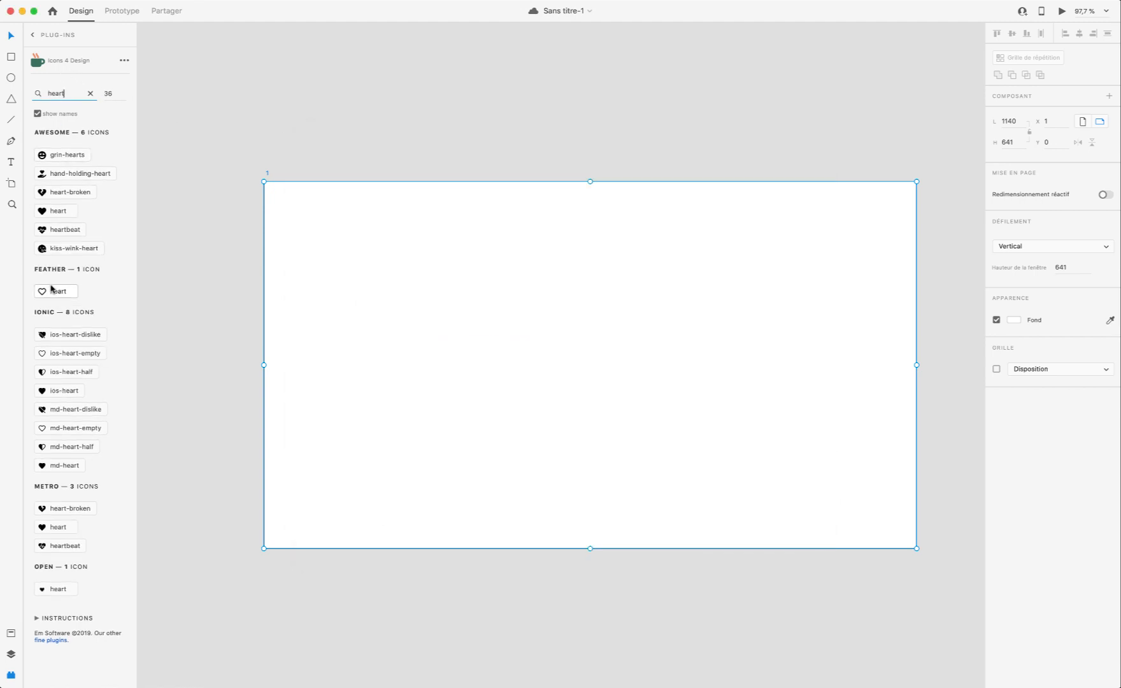
left_click(90, 94)
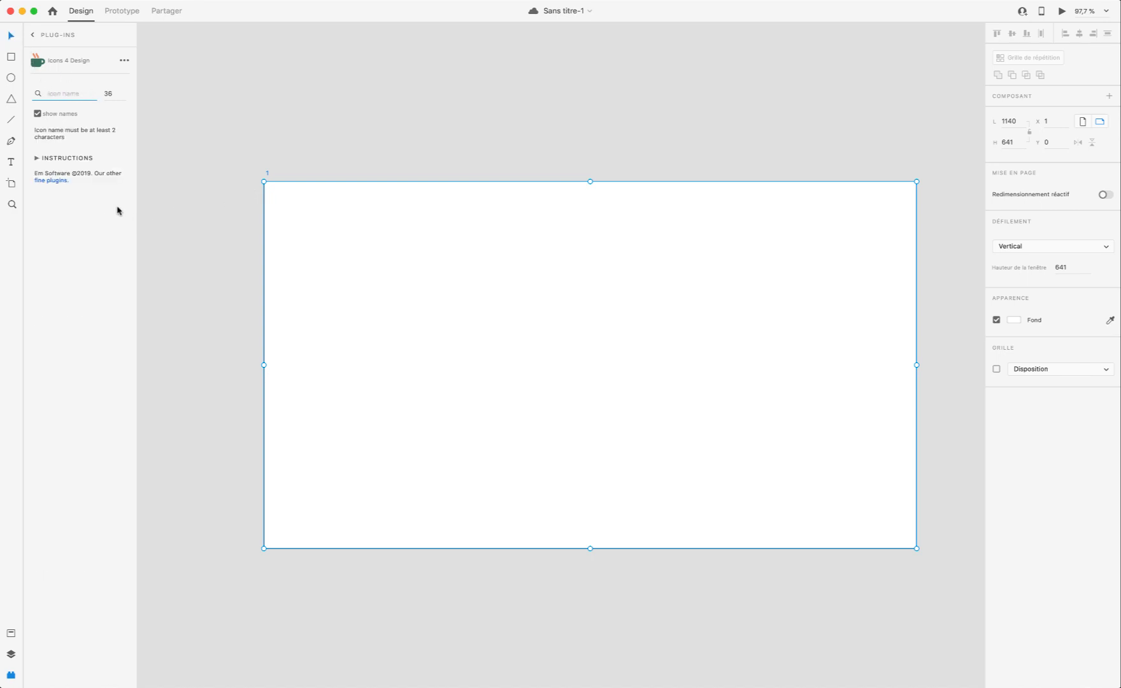
left_click(9, 654)
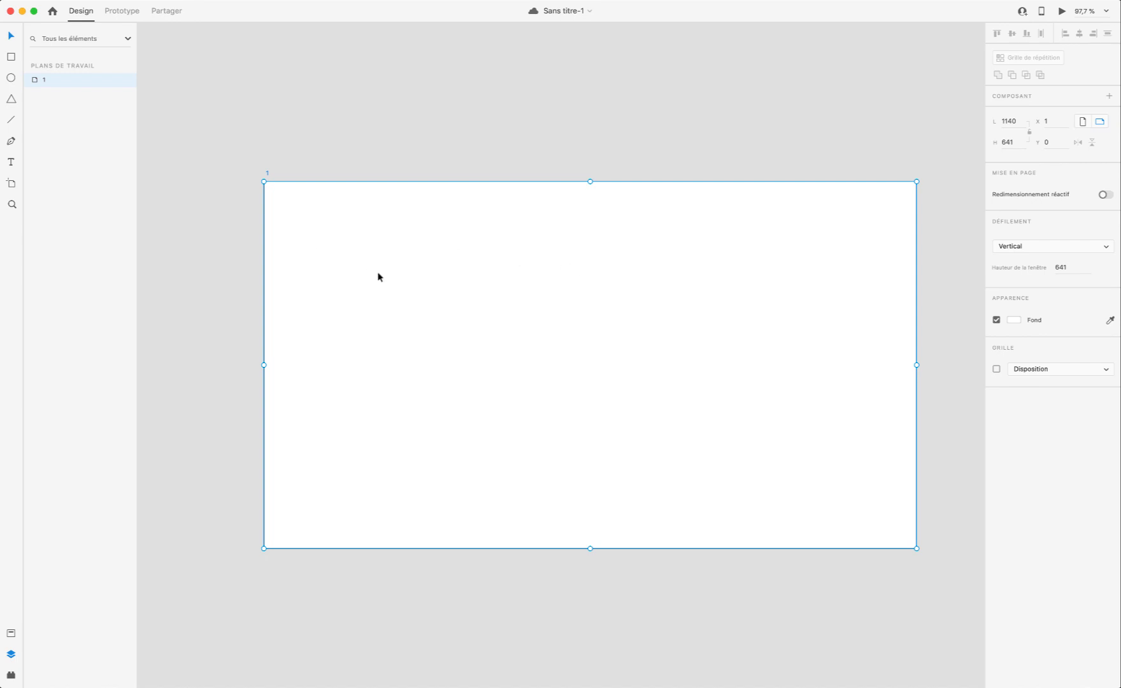
Step: Draw a rectangle about 102 wide and 175 high in the upper middle of the artboard
key("r")
mouse_move(571, 246)
left_mouse_down()
mouse_move(606, 328)
mouse_move(657, 393)
mouse_move(633, 377)
mouse_move(629, 347)
left_mouse_up()
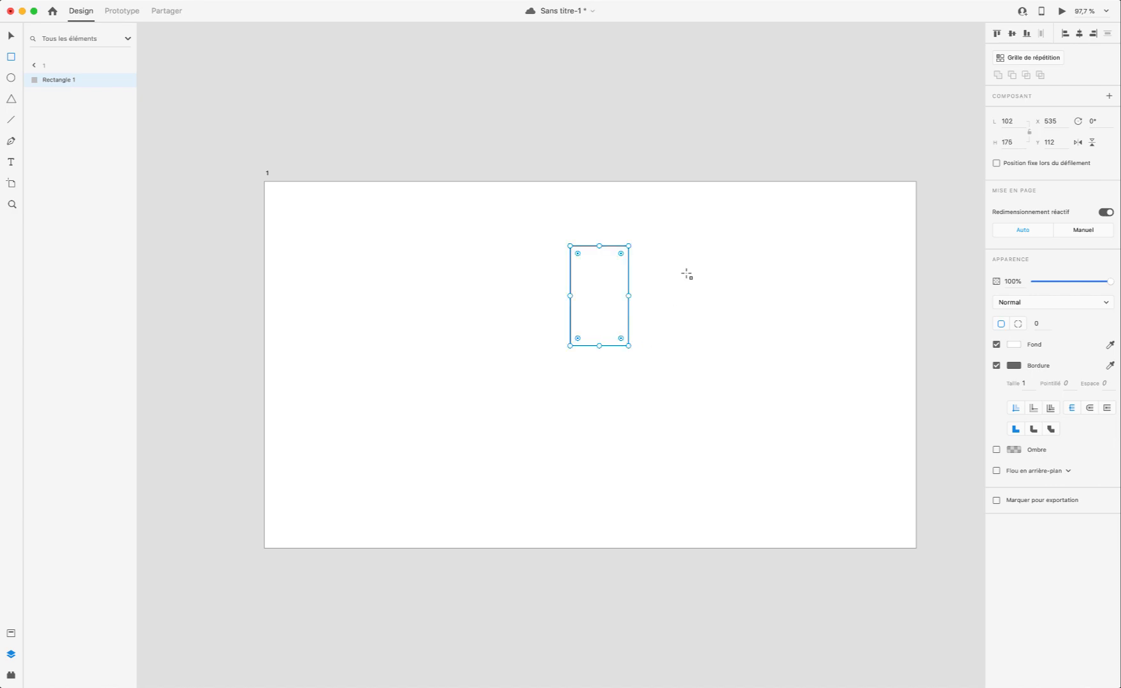
scroll(675, 270, "up", 5)
key("super+v")
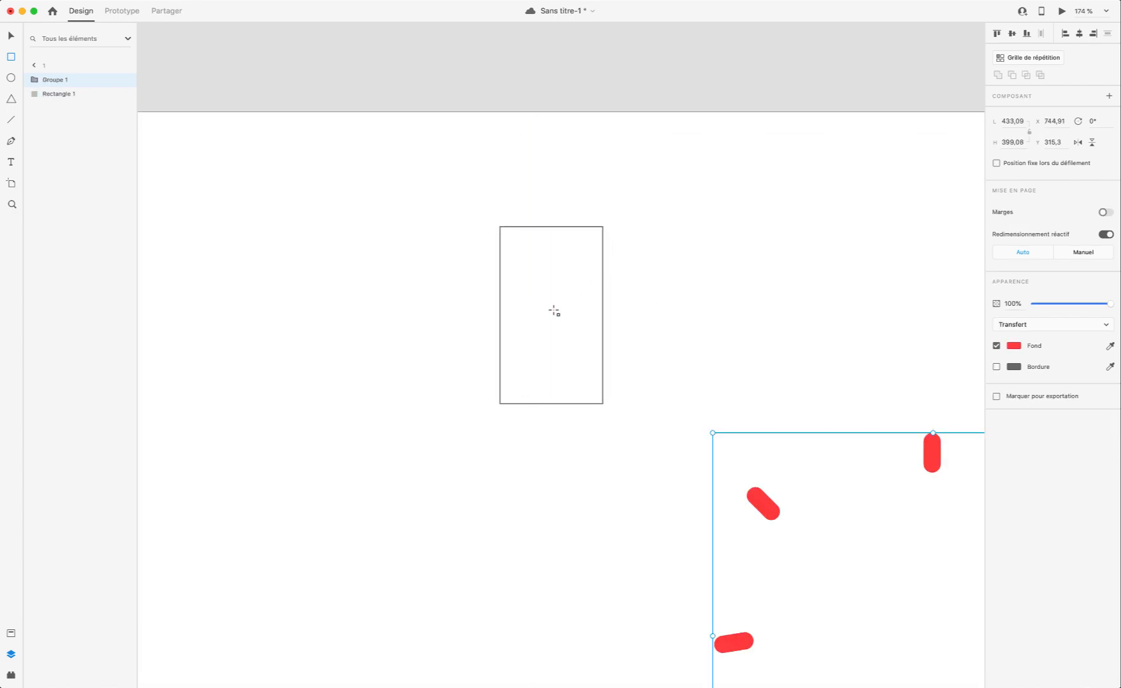
key("super+z")
Step: Move the rectangle down and to the left, to about X 493, Y 181
left_click(13, 38)
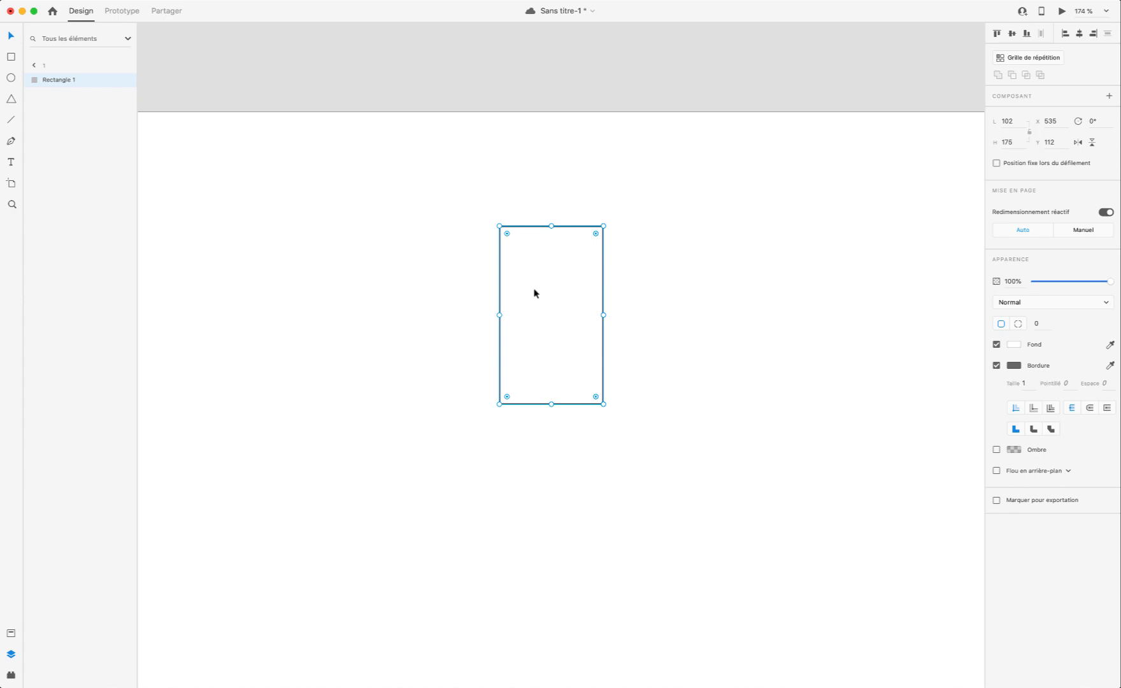
left_click_drag(533, 291, 517, 386)
scroll(517, 386, "down", 4)
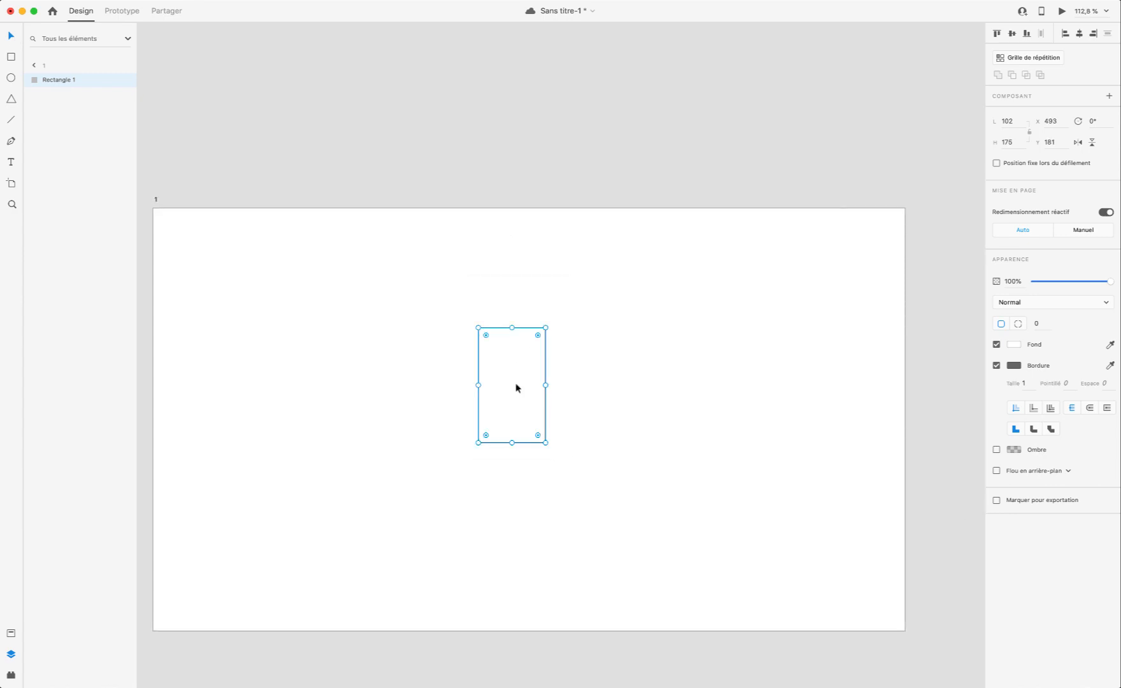
key("super+d")
scroll(500, 387, "up", 4)
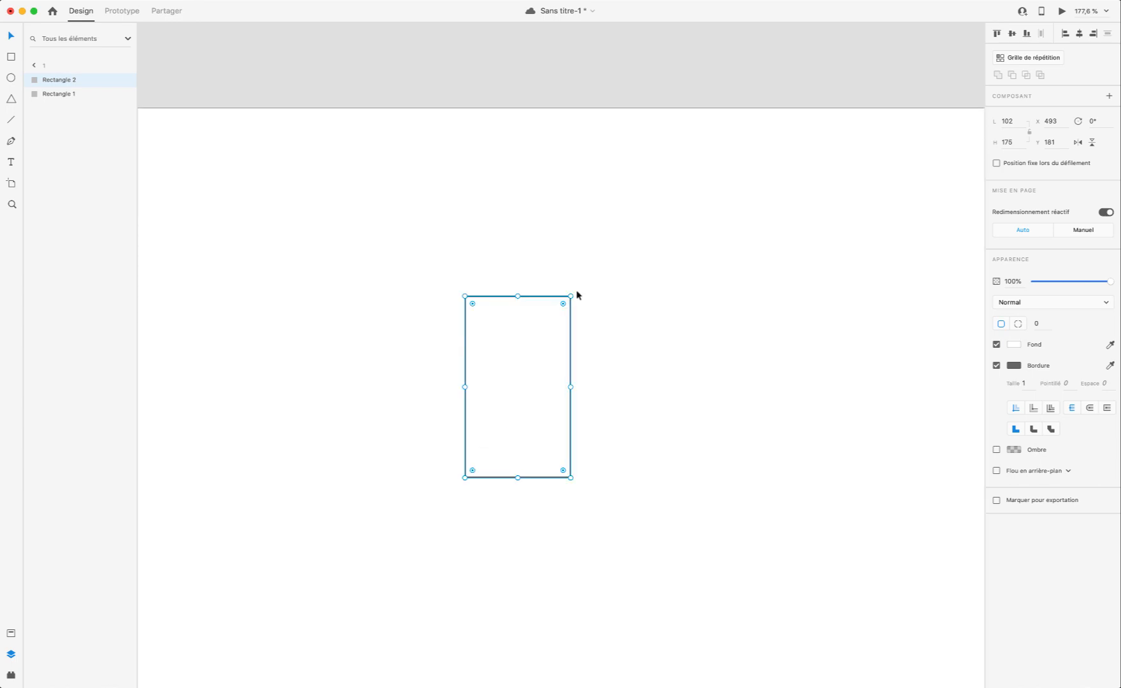
key("Delete")
Step: Give the rectangle individual corner radii, with 100 for both top corners
left_click(506, 390)
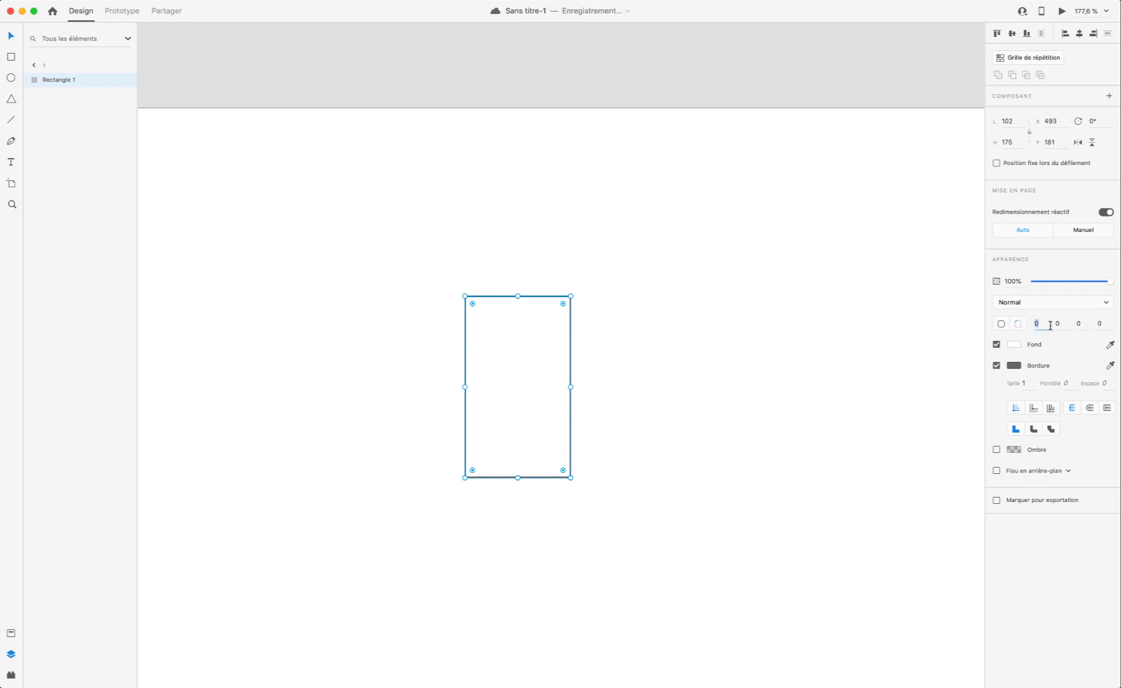
type("0")
key("Return")
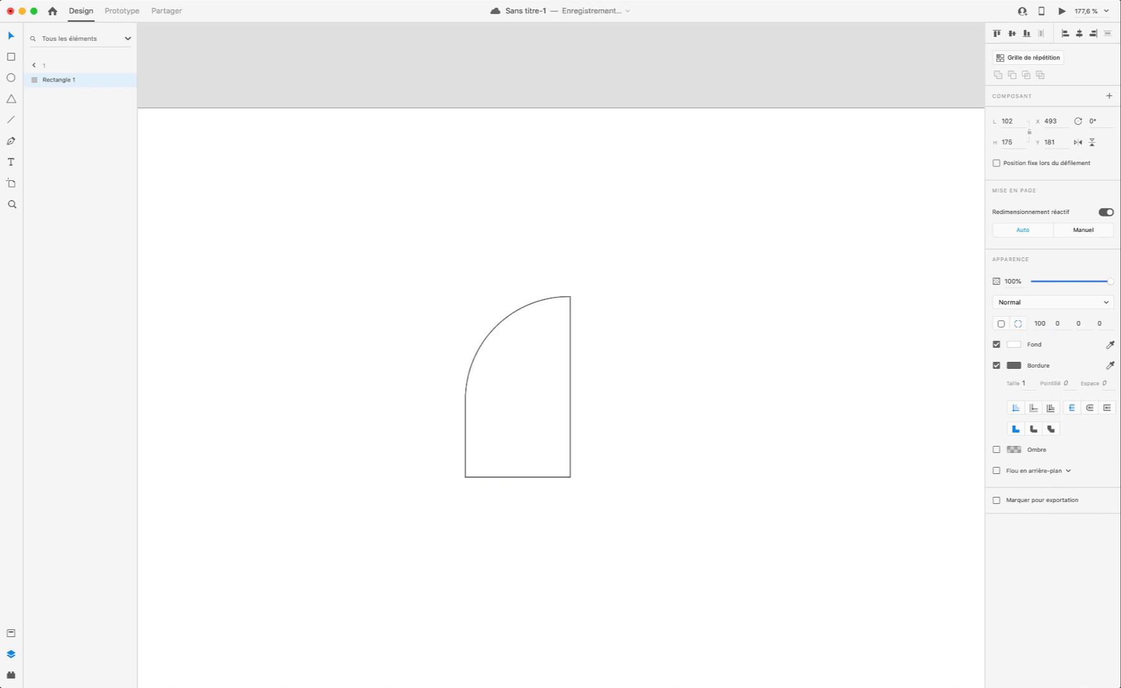
type("10")
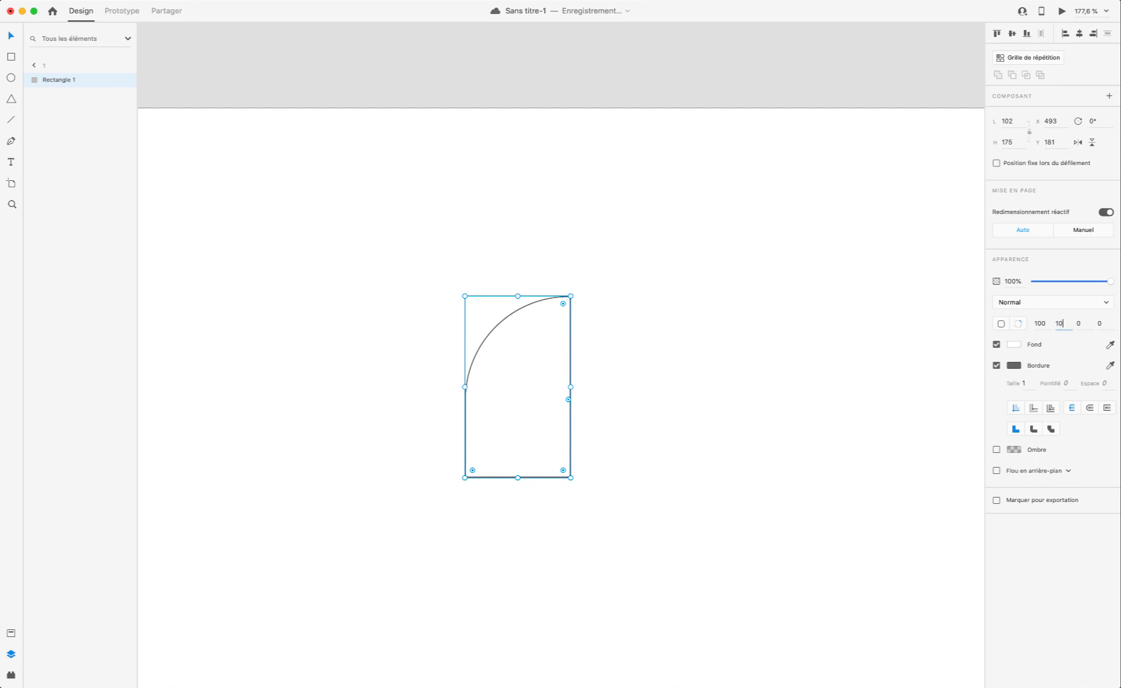
type("0")
key("Return")
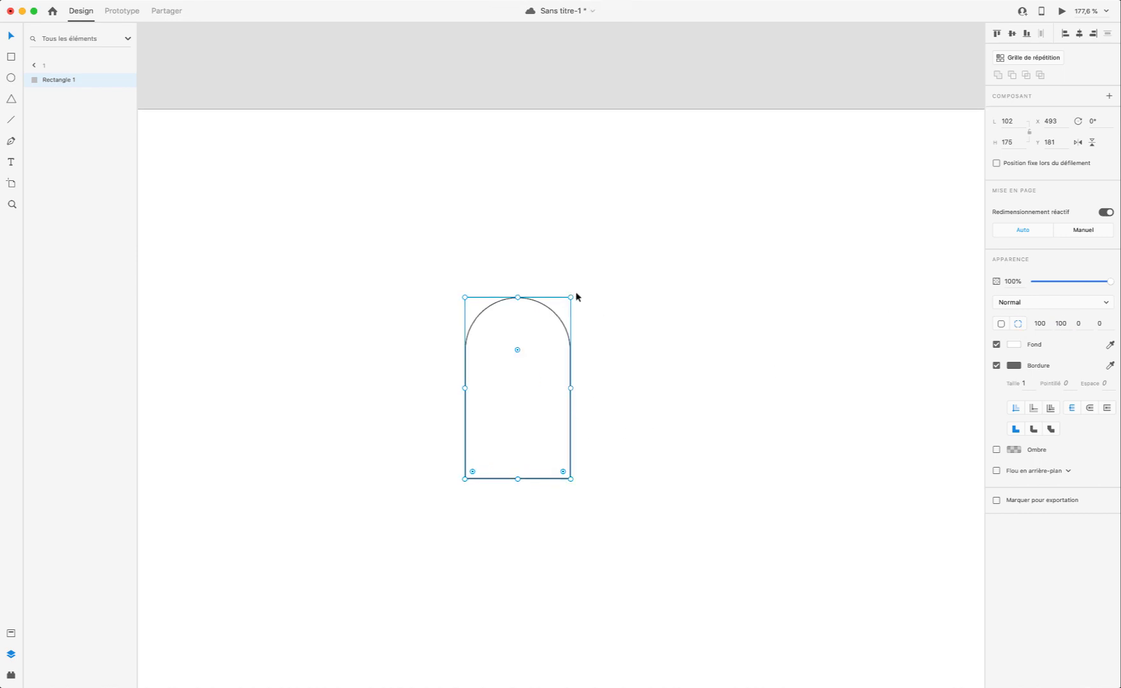
Step: Rotate the rounded rectangle 90° so its round end points right
left_click_drag(574, 295, 607, 452)
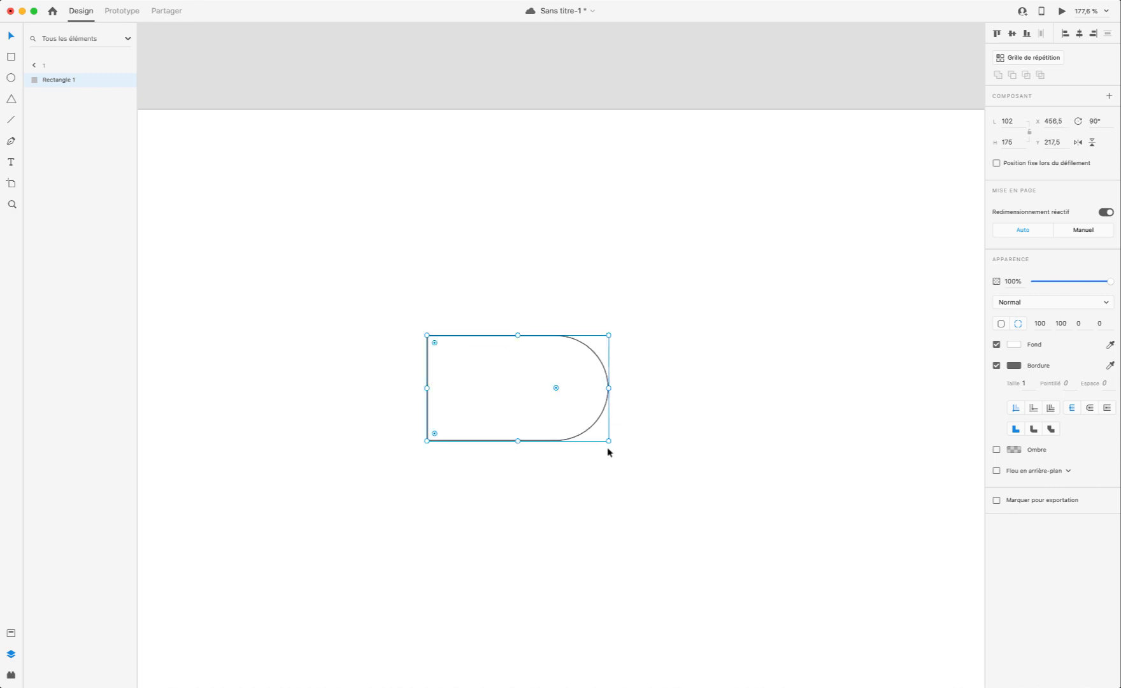
left_click(1101, 121)
left_click(691, 350)
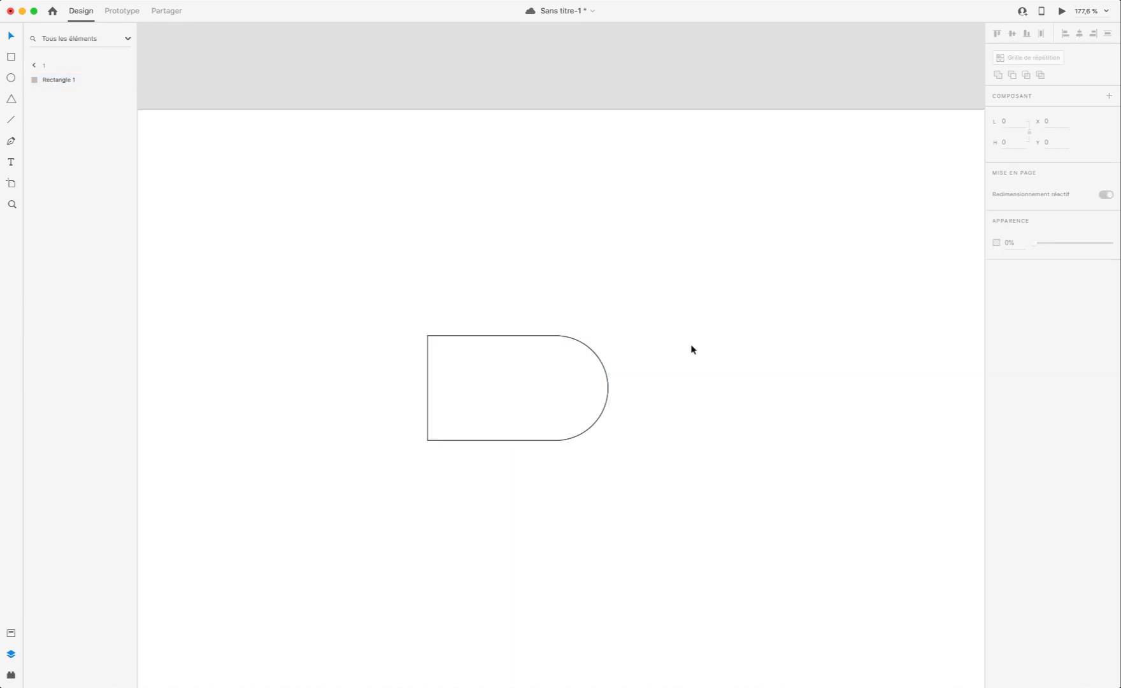
Step: Duplicate the rounded rectangle, rotate the copy upright to 0°, and shift it slightly up and to the left
left_click(580, 389)
key("super+d")
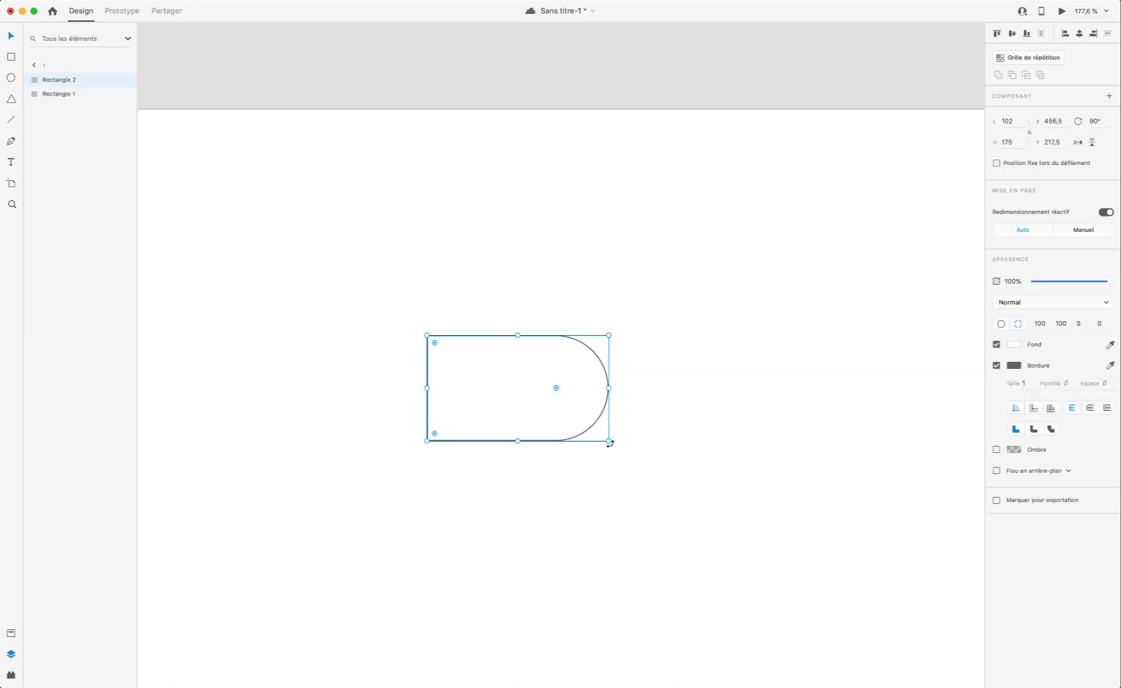
left_click_drag(609, 443, 570, 300)
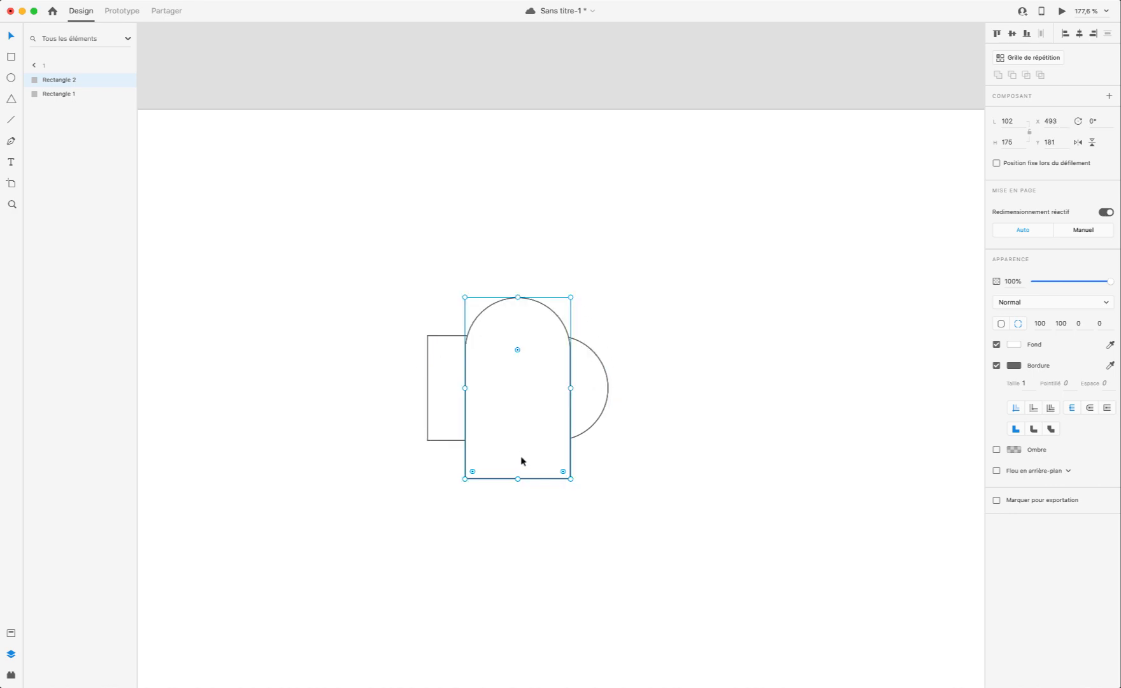
left_click_drag(521, 459, 517, 399)
left_click(644, 432)
Step: Align the two rounded rectangles on their vertical and horizontal centres
left_click(561, 393)
left_click(578, 401, "shift")
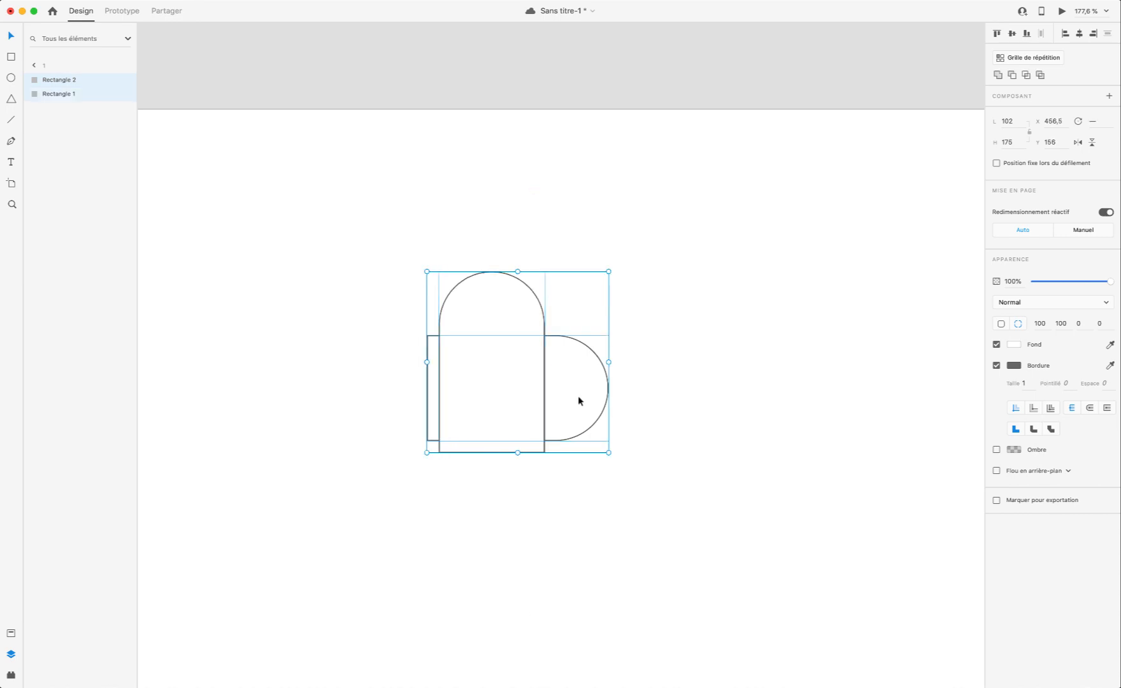
left_click(1012, 36)
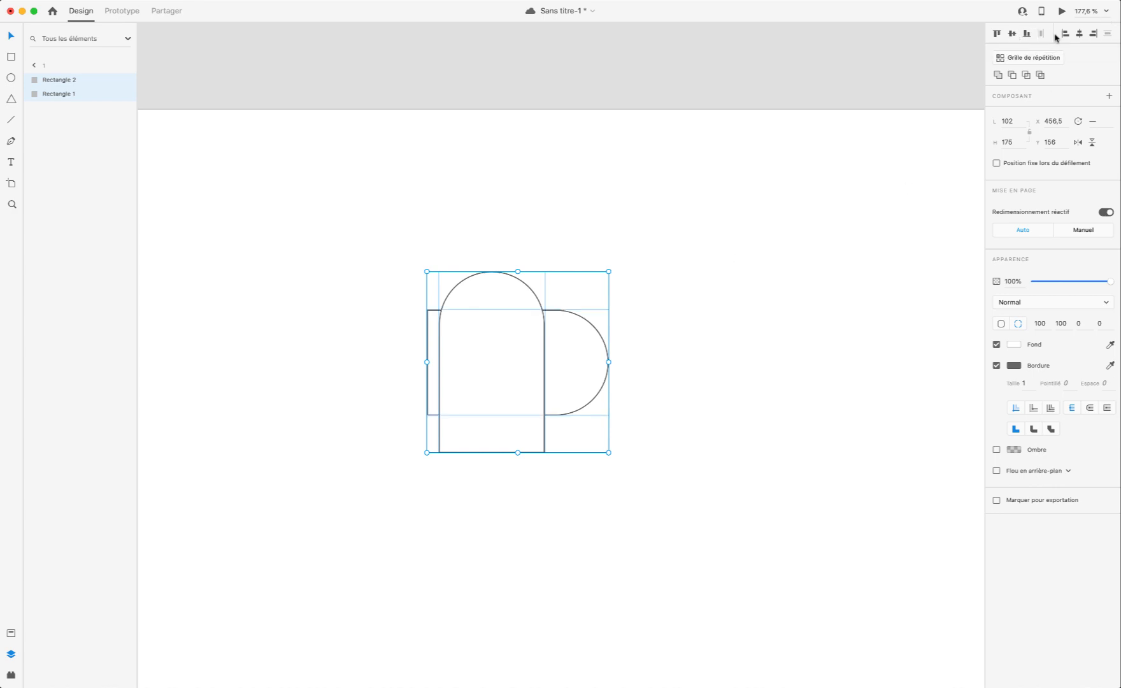
left_click(1078, 36)
left_click(745, 401)
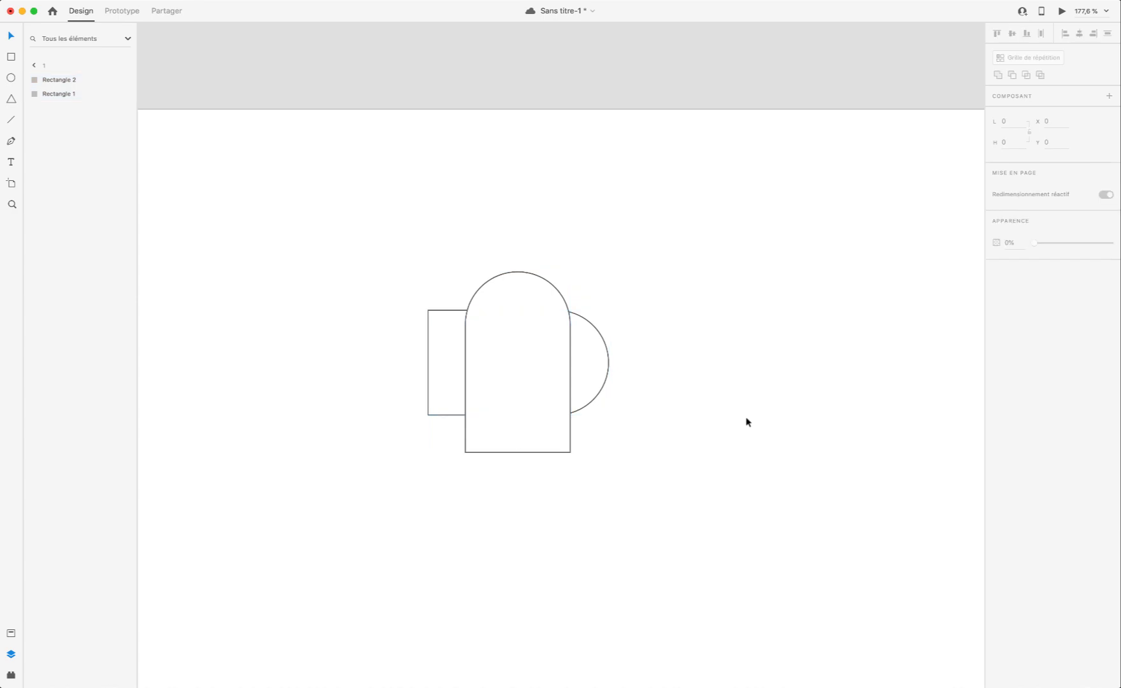
Step: Undo the vertical and horizontal centre alignment of the two rounded rectangles
key("super+z")
key("super+z")
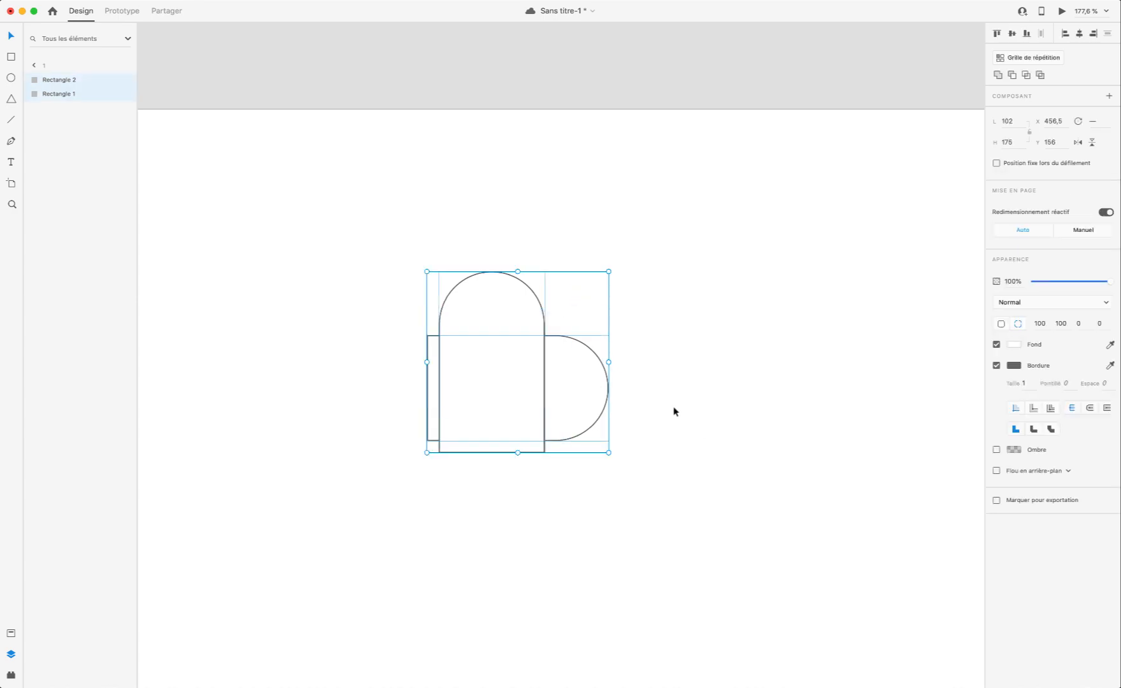
left_click(675, 411)
left_click(495, 396)
left_click(557, 488)
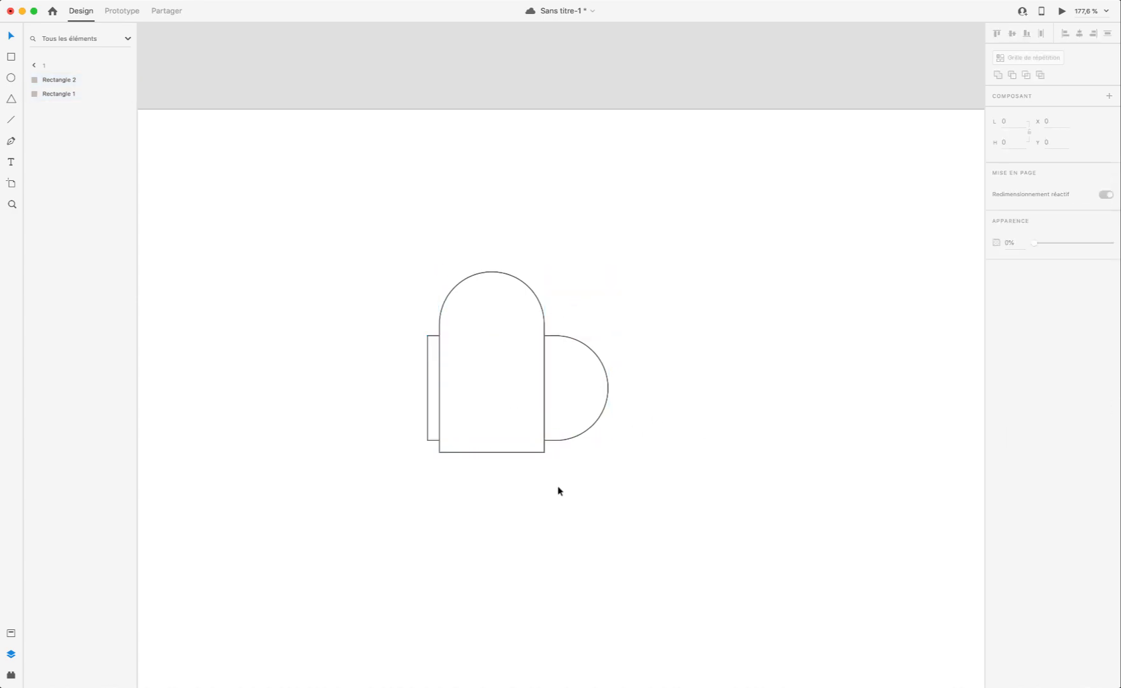
Step: Try aligning the two rounded rectangles on their horizontal and vertical centres, and undo both alignments
left_click(525, 417)
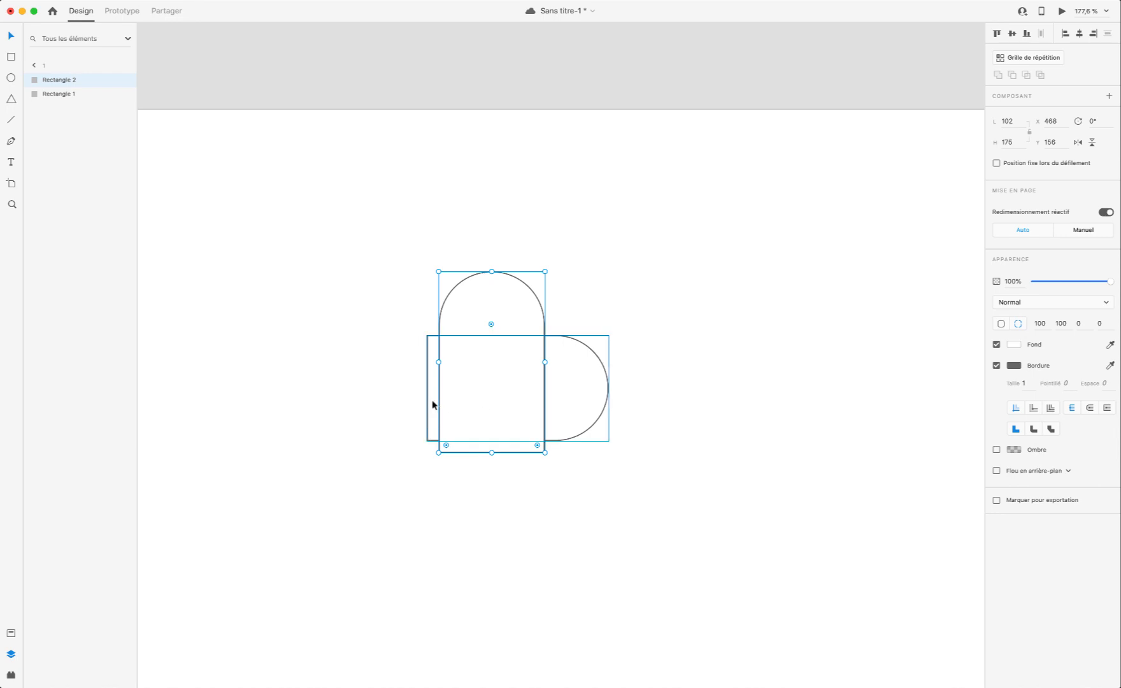
left_click(433, 404, "shift")
left_click(1079, 35)
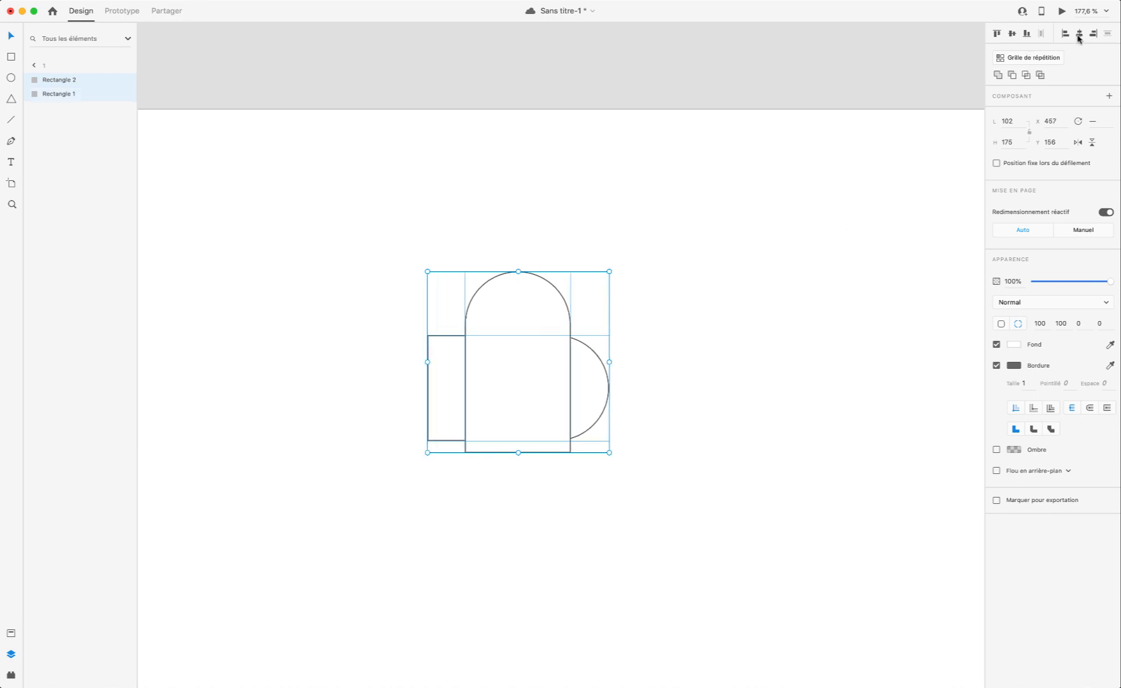
left_click(1012, 35)
key("super+z")
key("super+z")
left_click(672, 447)
Step: Try subtracting, intersecting, excluding and uniting the two rounded rectangles, undoing each Boolean operation
left_click(489, 405)
key("alt")
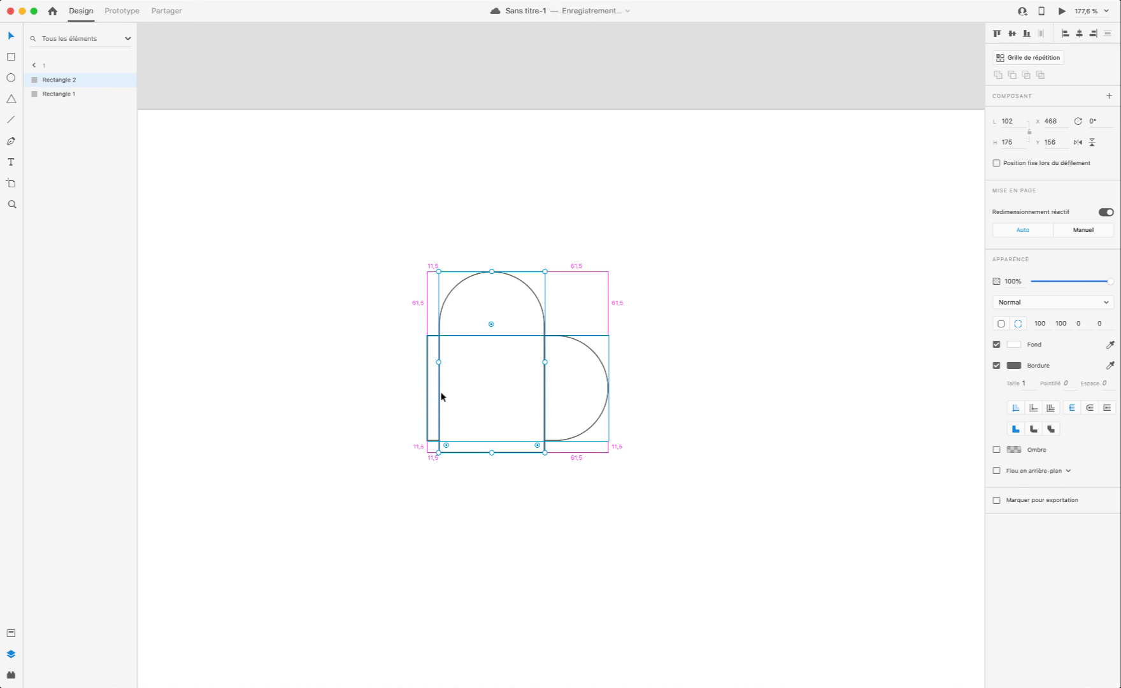
left_click(605, 398, "shift")
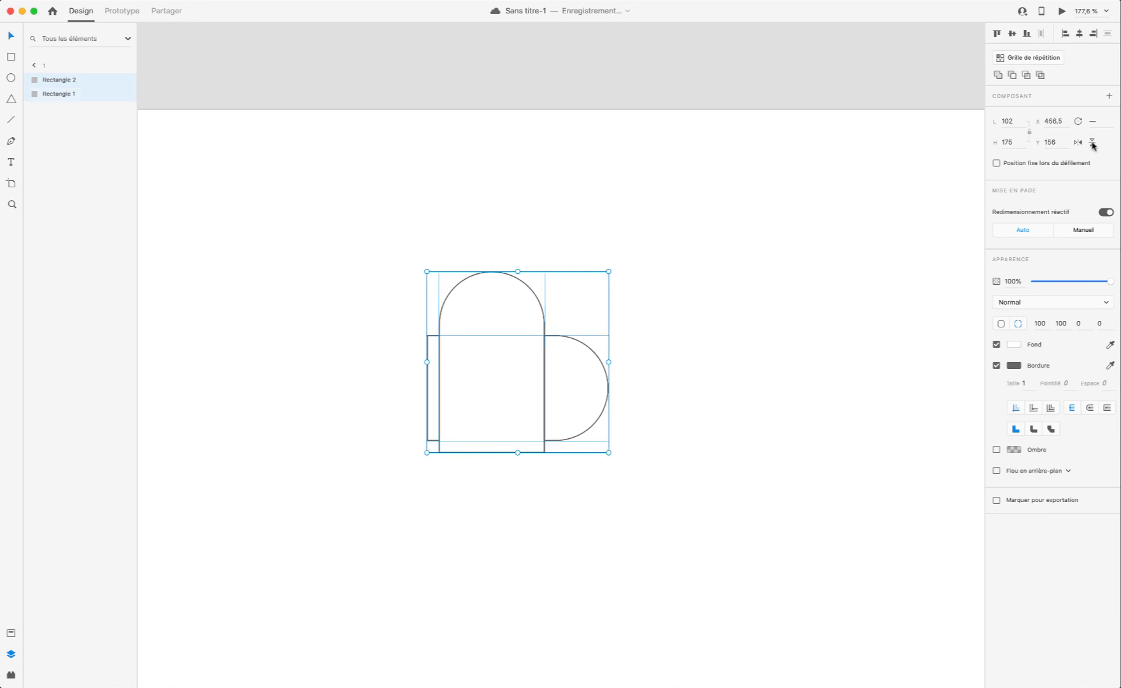
left_click(1011, 76)
key("super+z")
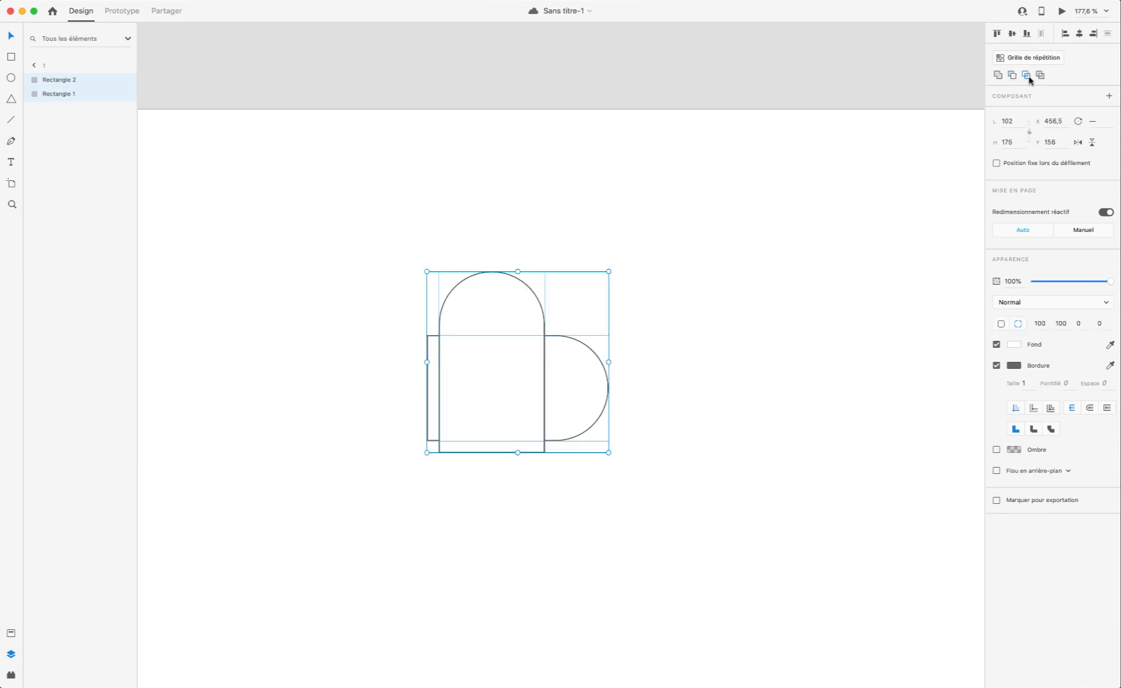
left_click(1025, 75)
key("super+z")
left_click(1039, 76)
key("super+z")
left_click(997, 75)
key("super+z")
left_click(511, 482)
Step: Shorten the horizontal rounded rectangle to 162 and the upright one to 165 by moving in their flat ends
left_click(477, 382)
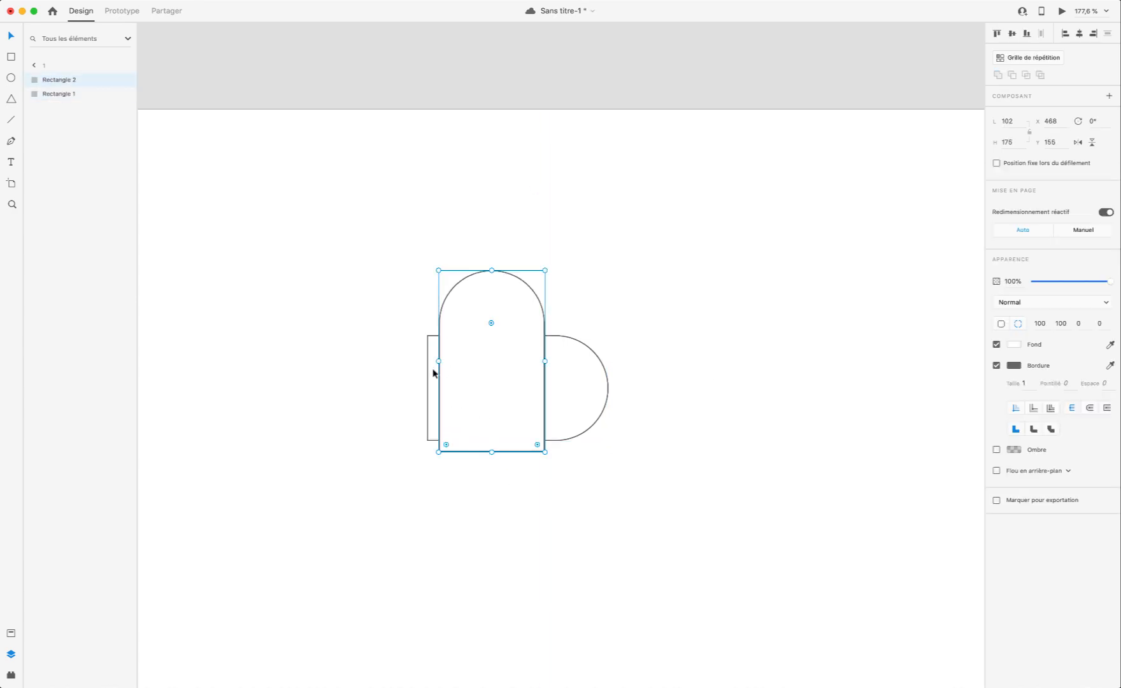
left_click(429, 377)
scroll(437, 391, "up", 5)
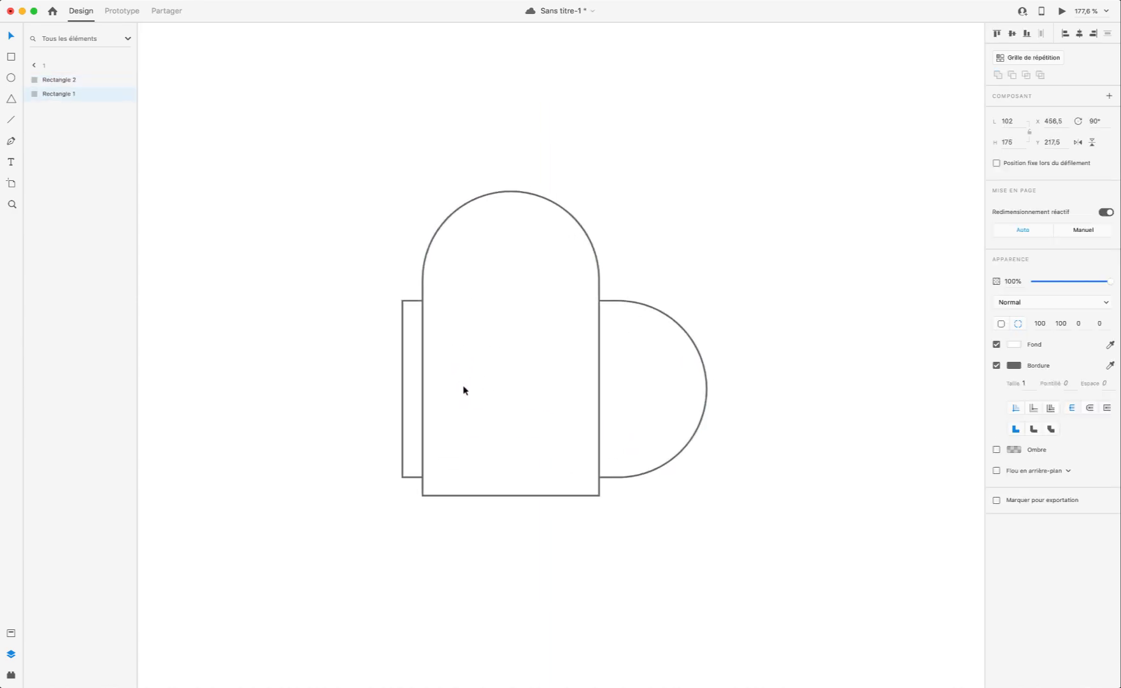
left_click_drag(382, 390, 410, 387)
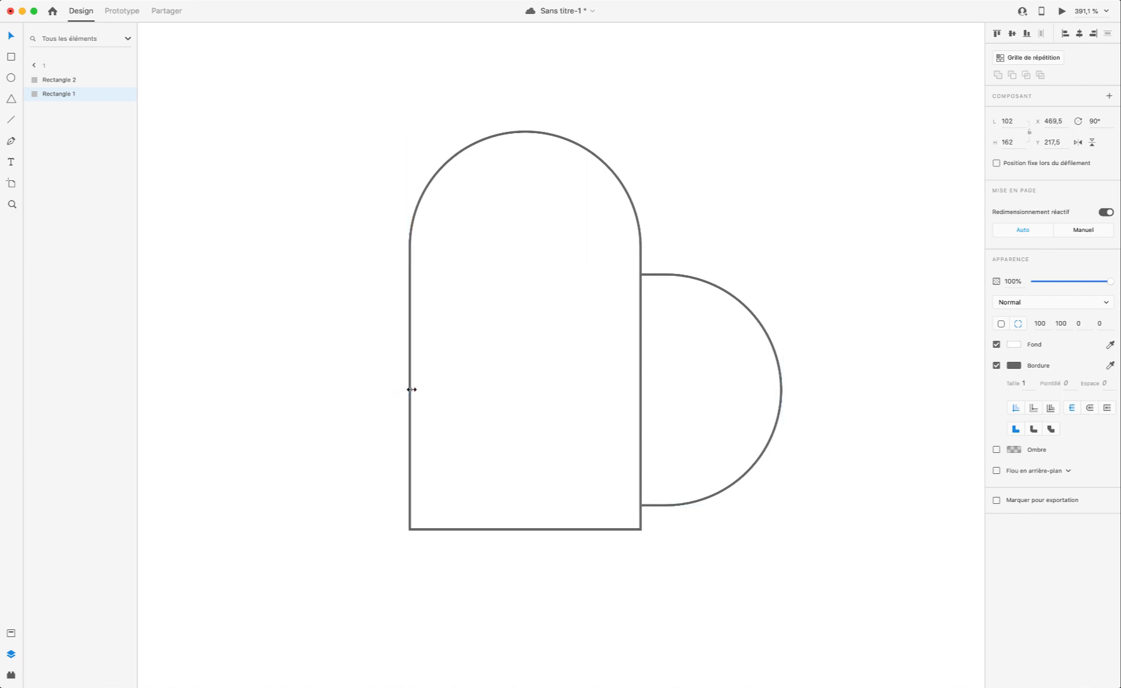
left_click(465, 276)
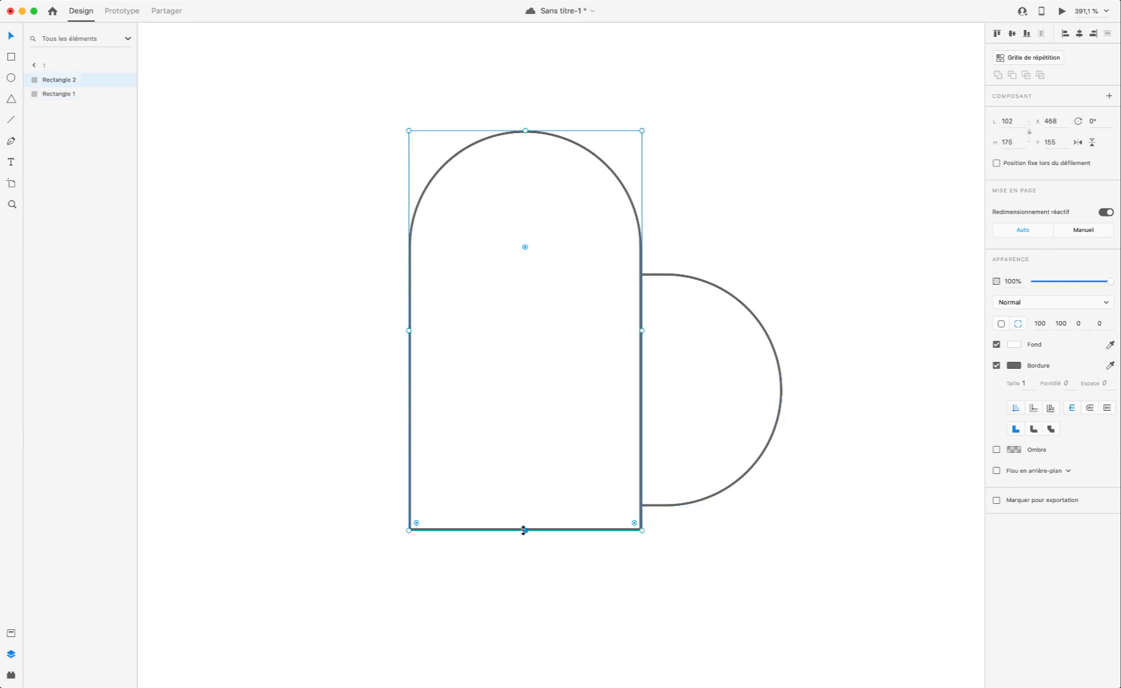
left_click_drag(525, 530, 522, 505)
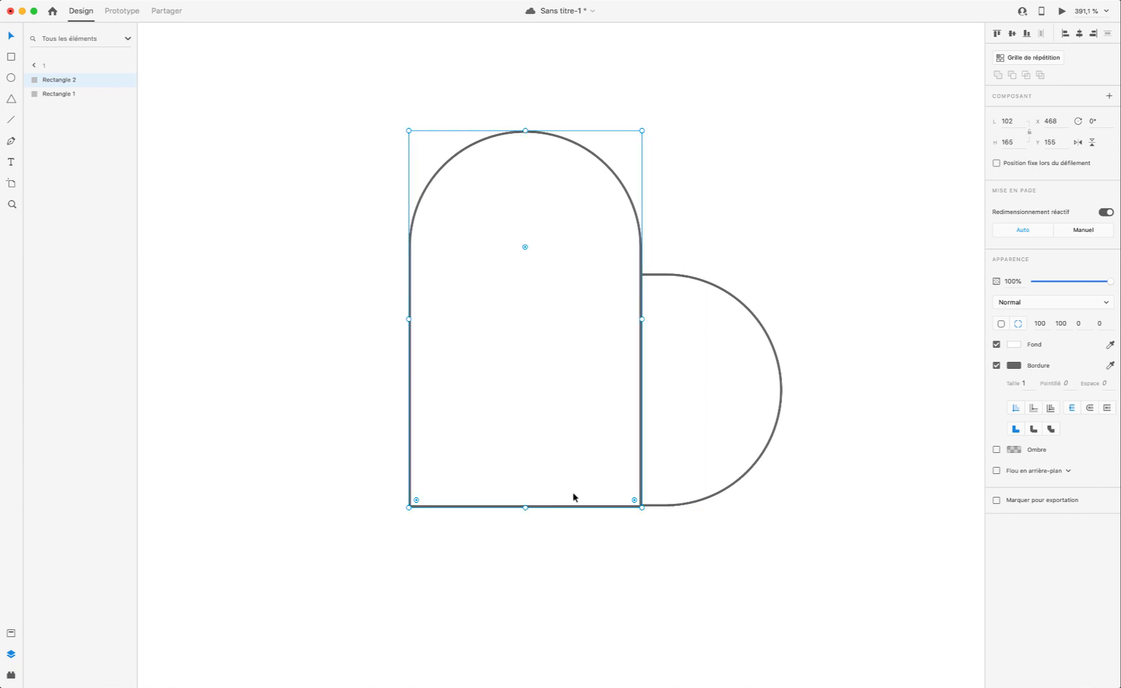
Step: Adjust the horizontal rounded rectangle's flat end to a length of 163, matching it to the upright rectangle's side edge
left_click(712, 430, "shift")
left_click(415, 388)
left_click(686, 371)
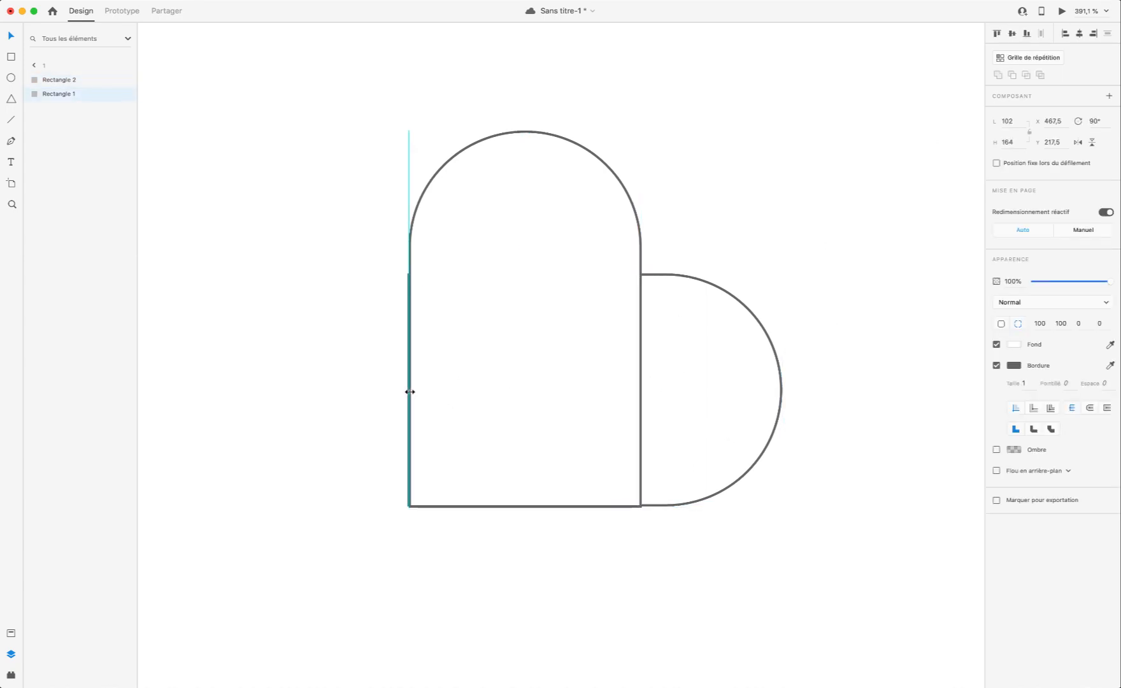
scroll(388, 358, "up", 10)
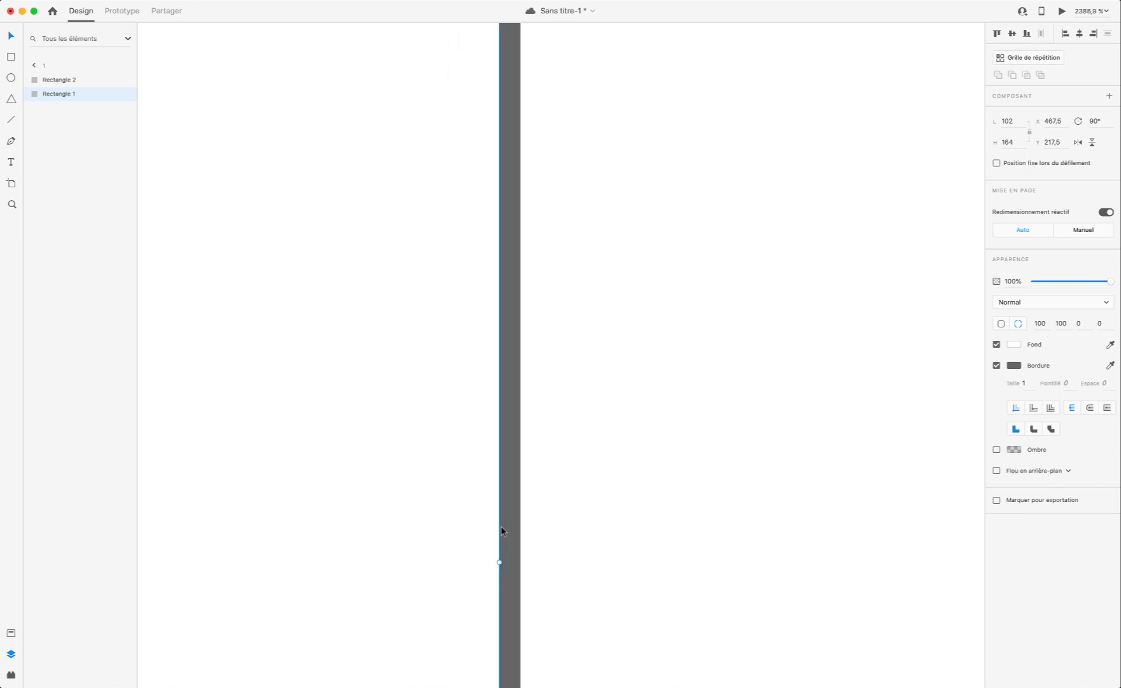
left_click_drag(499, 559, 505, 561)
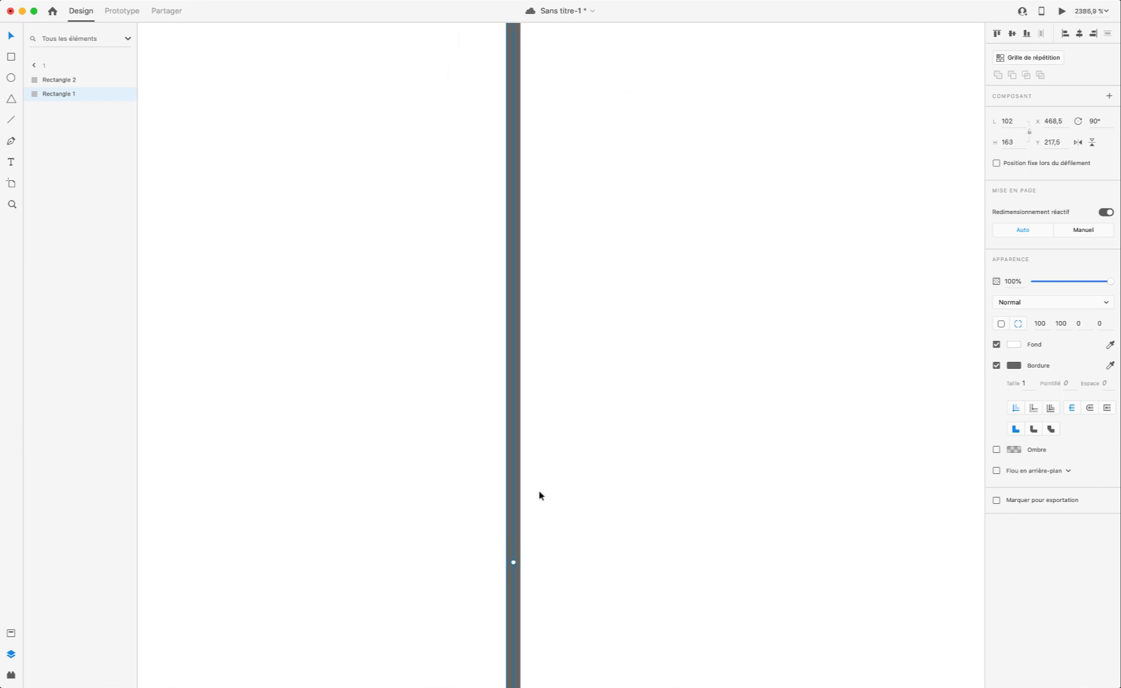
Step: Try uniting the two rounded rectangles into one shape, and undo the union
scroll(549, 482, "down", 2)
scroll(549, 482, "down", 4)
left_click(832, 487, "shift")
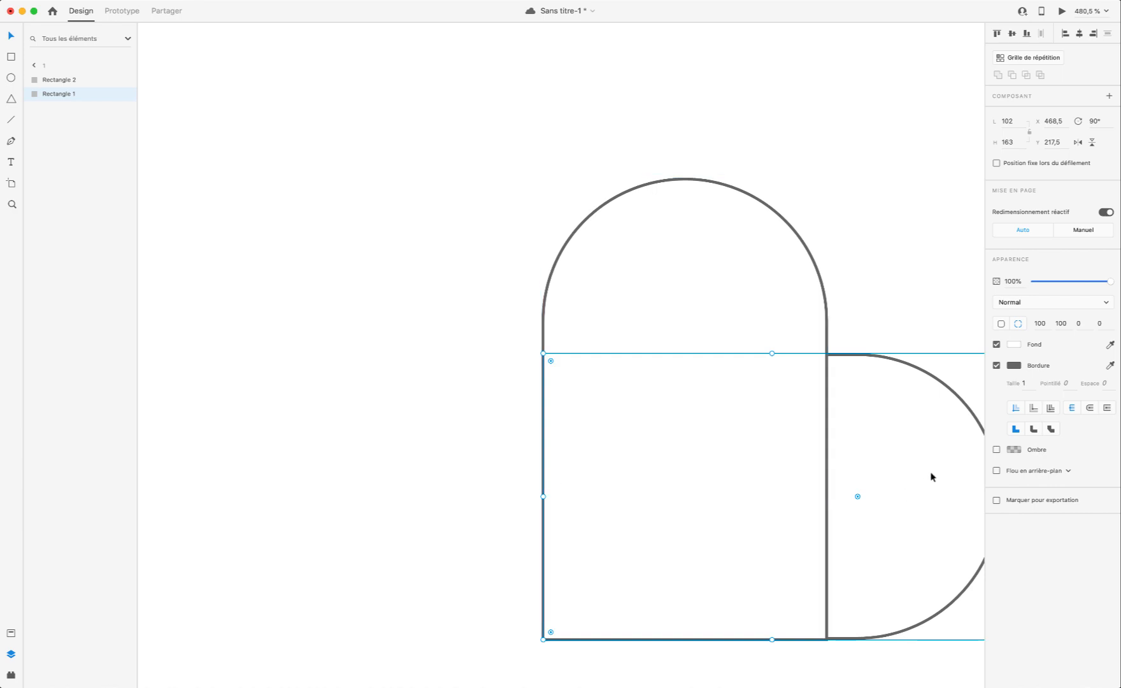
scroll(886, 88, "right", 3)
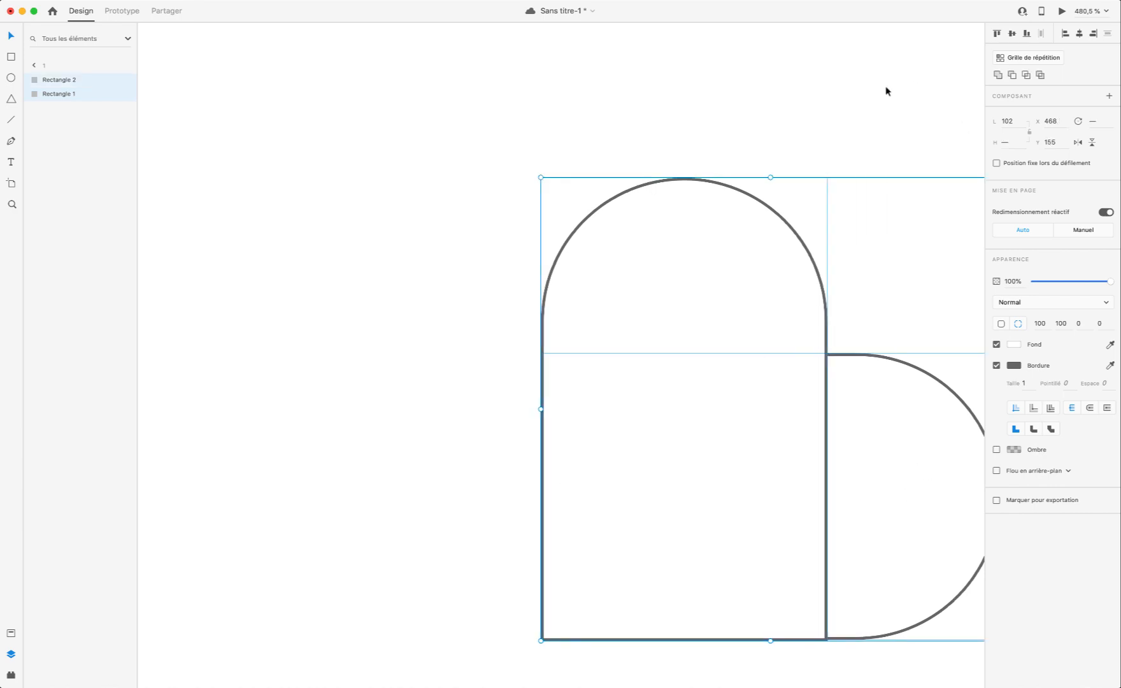
left_click(998, 75)
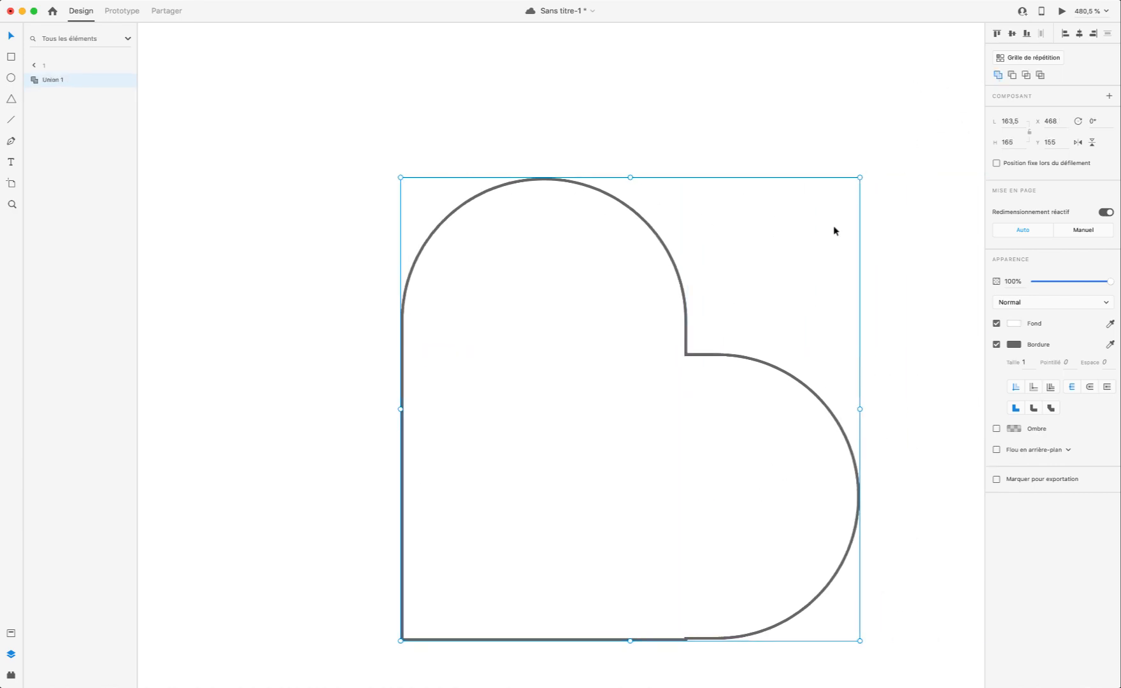
scroll(838, 301, "down", 5)
scroll(726, 413, "up", 5)
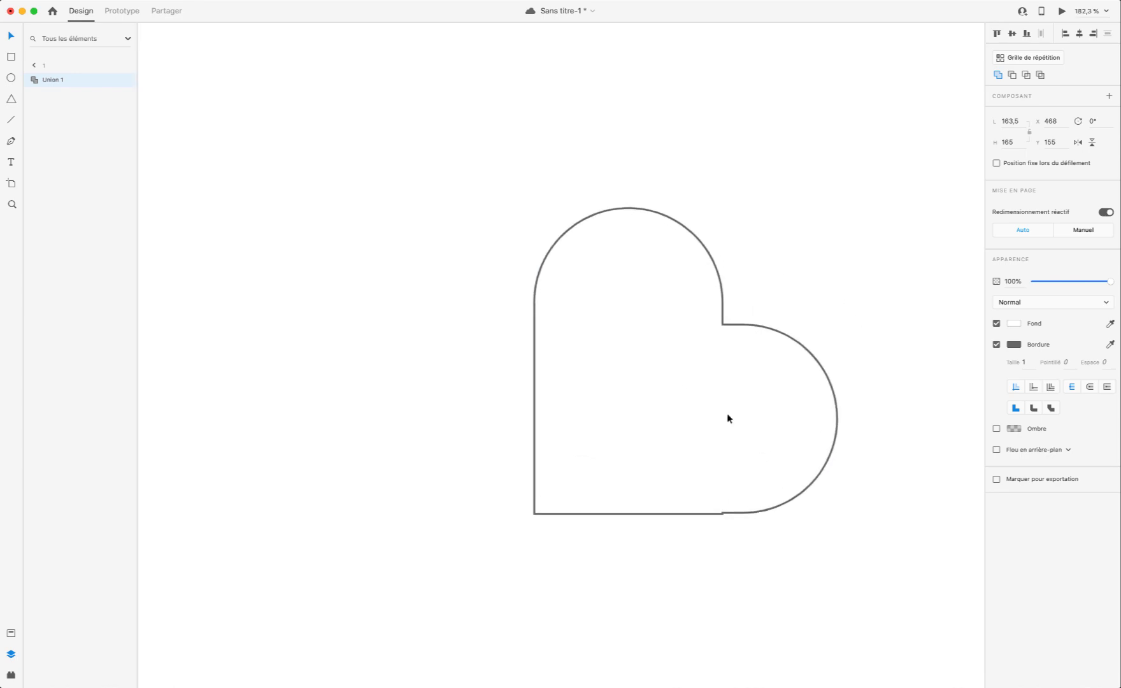
key("super+z")
Step: Shorten the upright rounded rectangle to a height of 164, aligning its base with the horizontal rectangle's lower edge
scroll(750, 519, "up", 5)
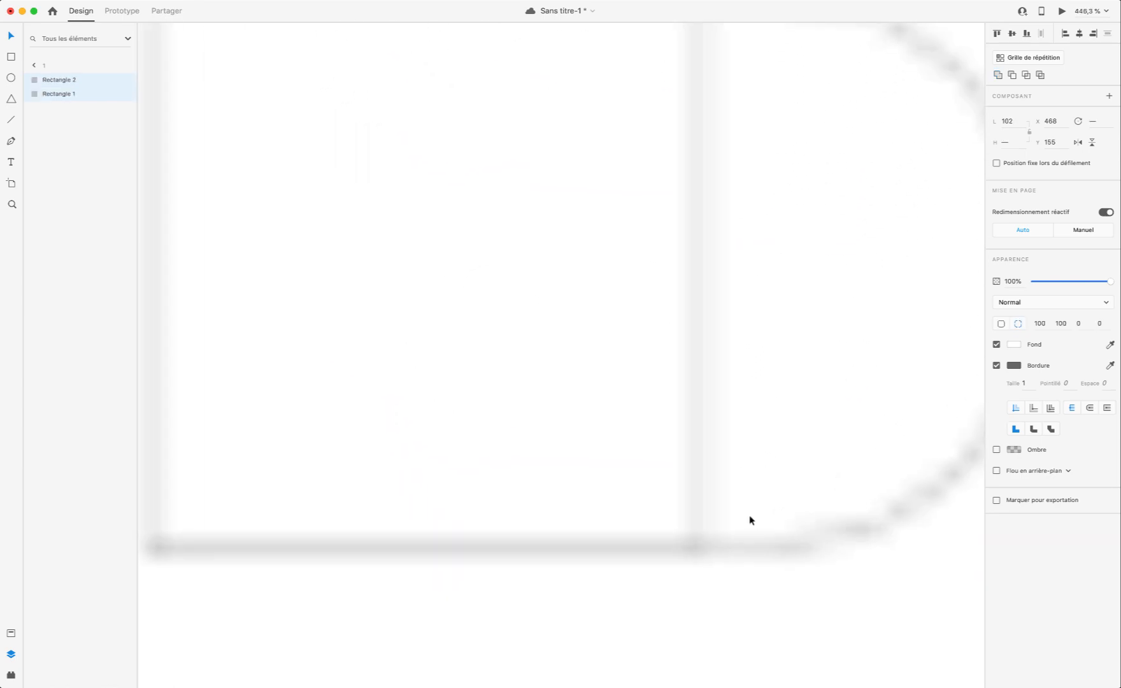
left_click(630, 486)
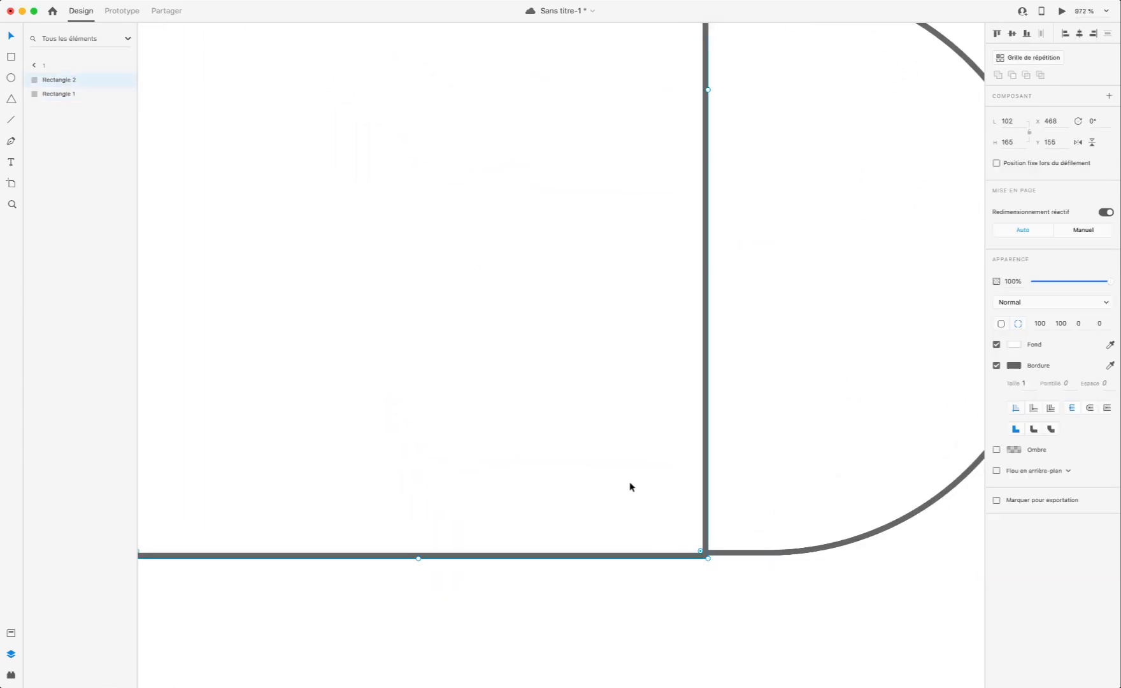
scroll(408, 562, "up", 5)
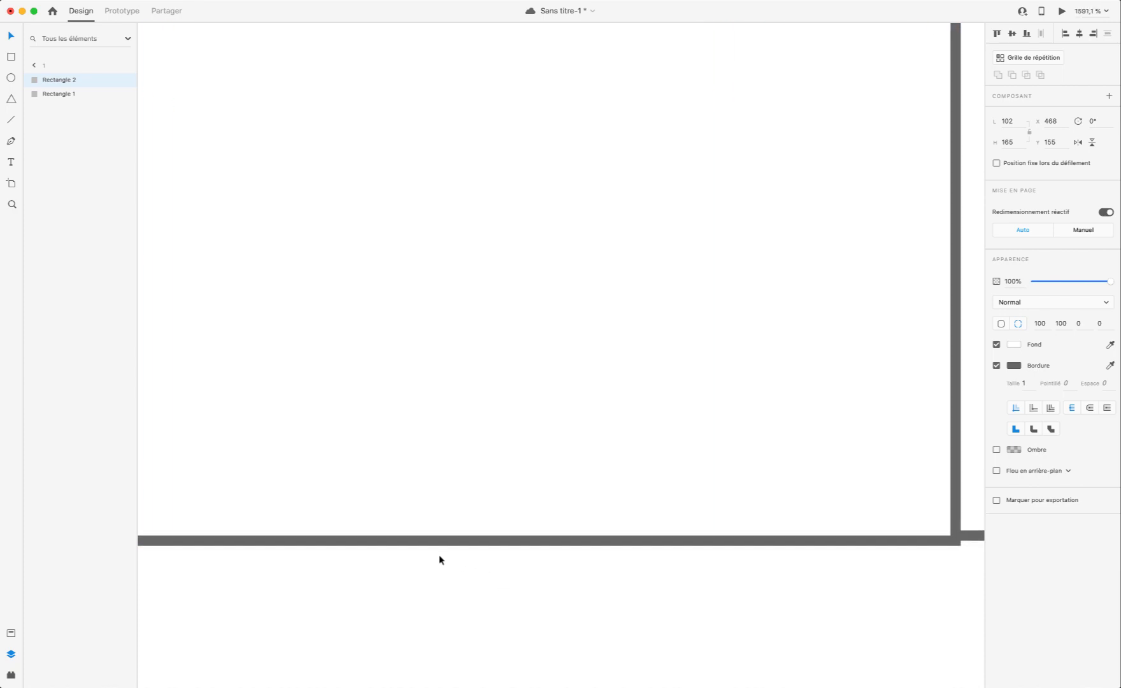
scroll(439, 544, "up", 1)
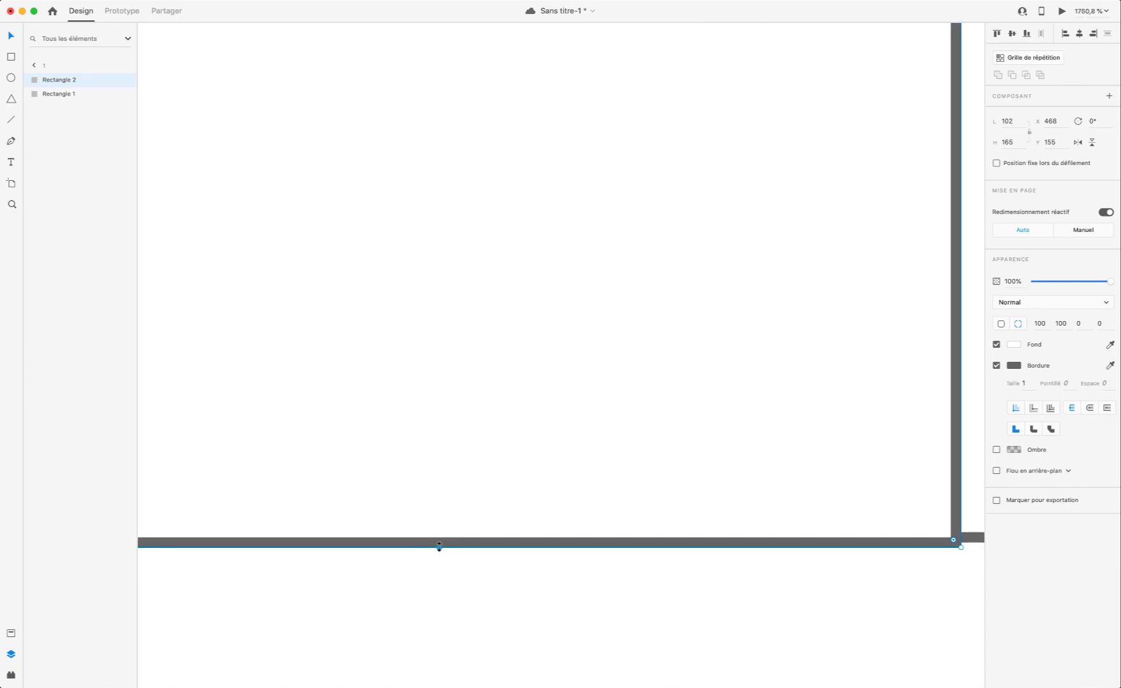
left_click_drag(439, 546, 440, 537)
Step: Unite the two rounded rectangles into a single heart outline with the Boolean union
scroll(562, 547, "down", 5)
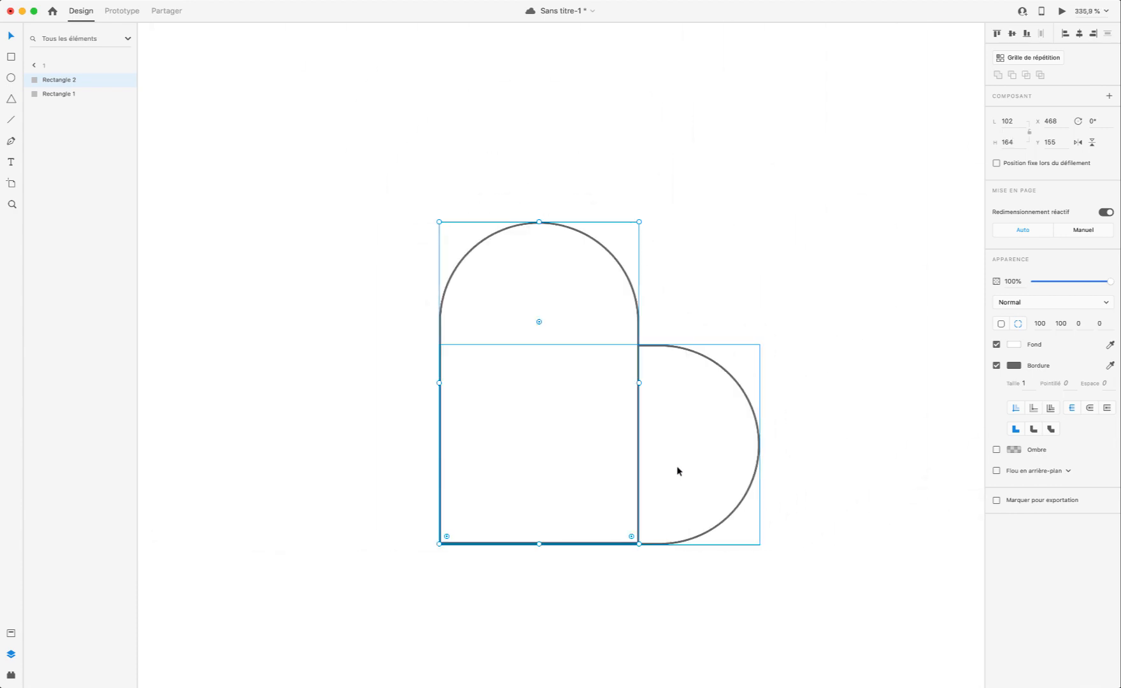
left_click(678, 470, "shift")
left_click(997, 75)
left_click(841, 365)
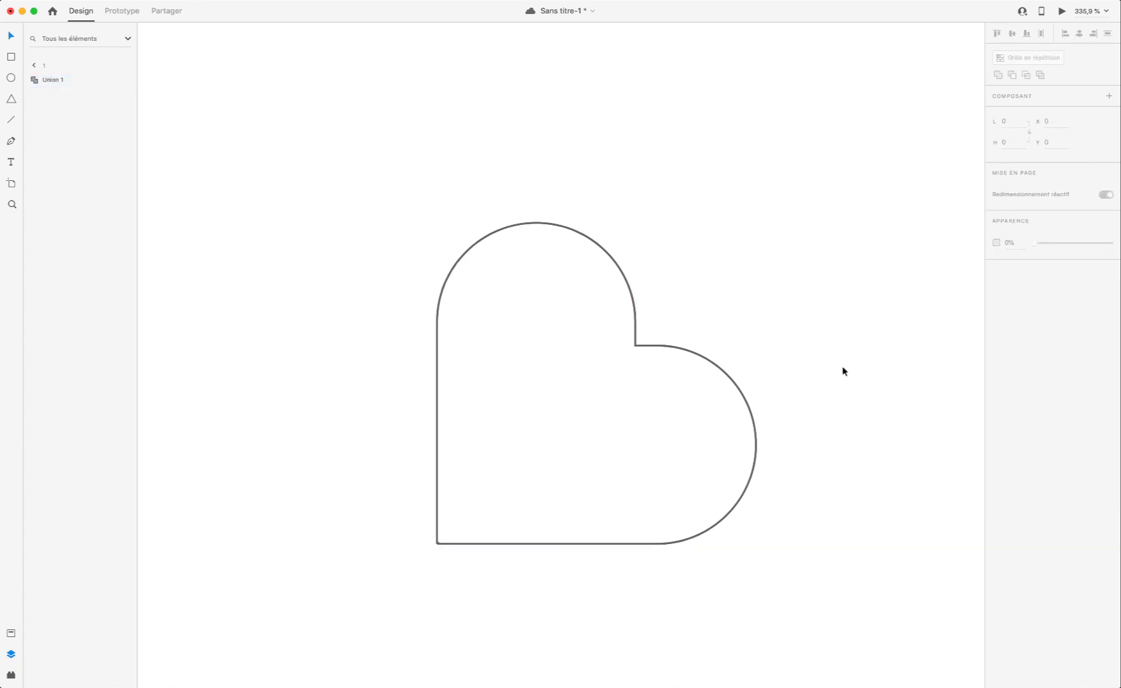
Step: Rotate the united heart shape to -45° so that it points straight down
left_click(699, 497)
scroll(820, 494, "down", 5)
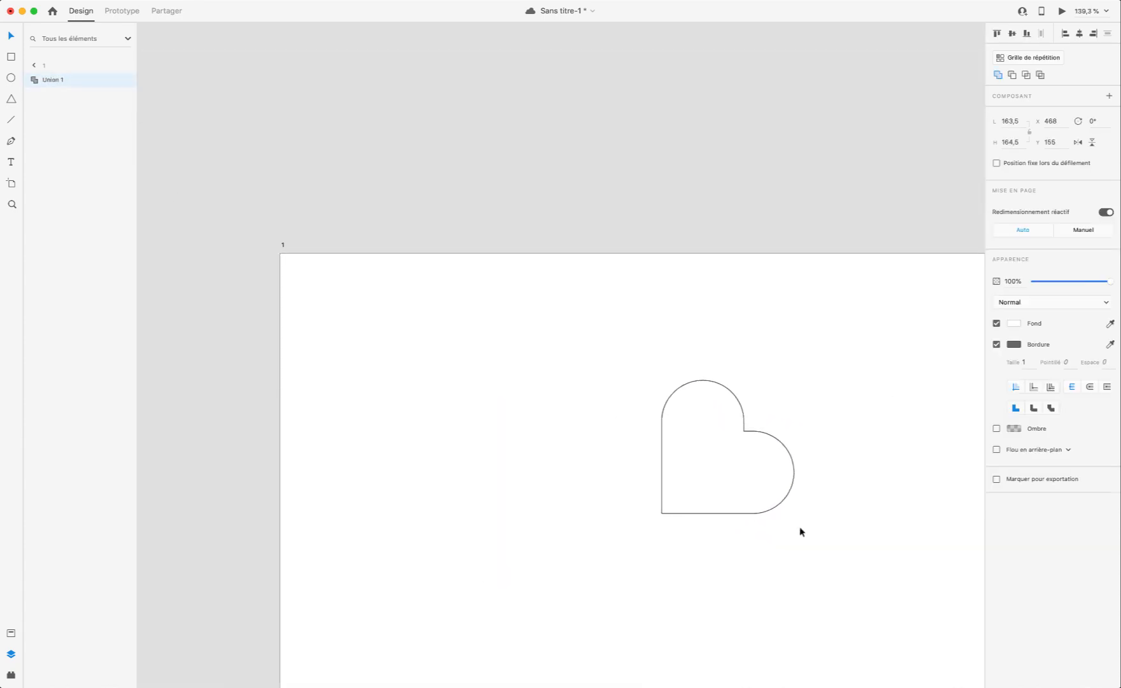
left_click_drag(797, 514, 816, 449)
scroll(824, 458, "right", 5)
left_click(686, 514)
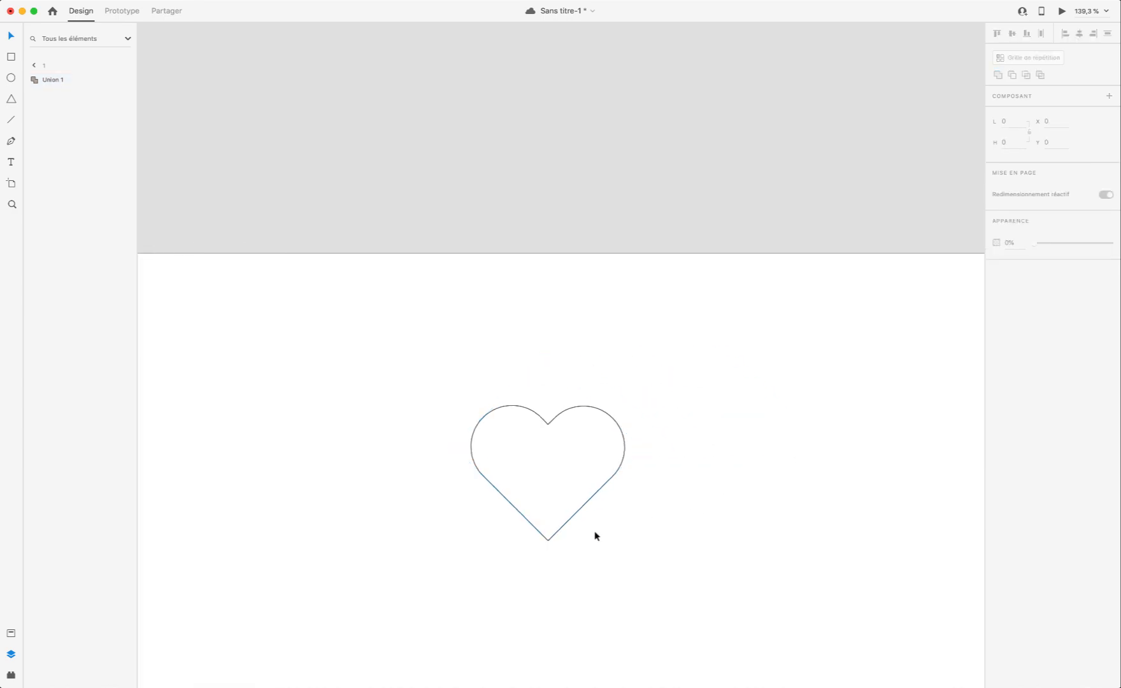
Step: Inside the united heart, set the third corner radius of Rectangle 1 to 20
scroll(596, 536, "up", 3)
scroll(596, 535, "down", 5)
scroll(594, 531, "up", 6)
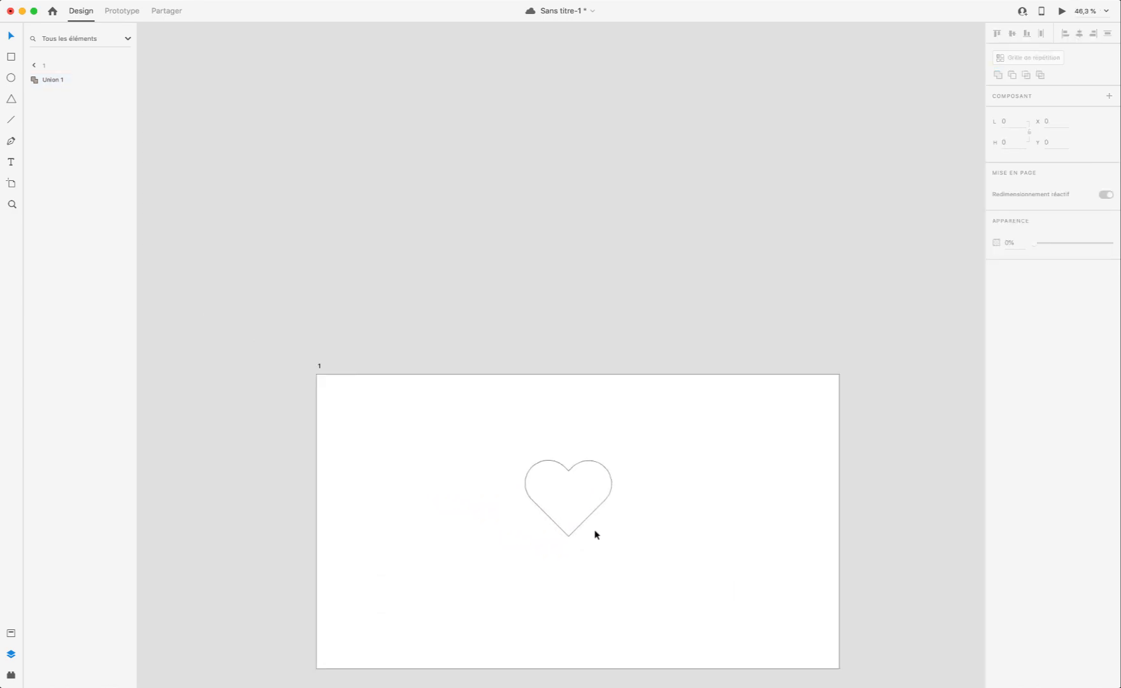
left_click(522, 449)
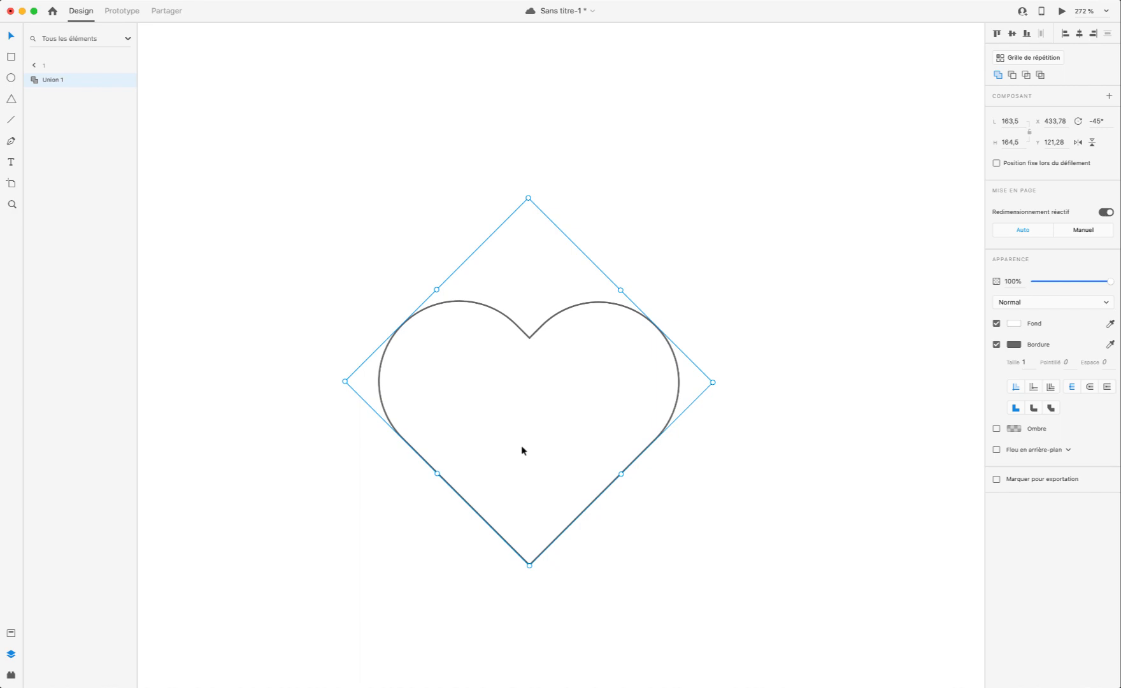
double_click(522, 449)
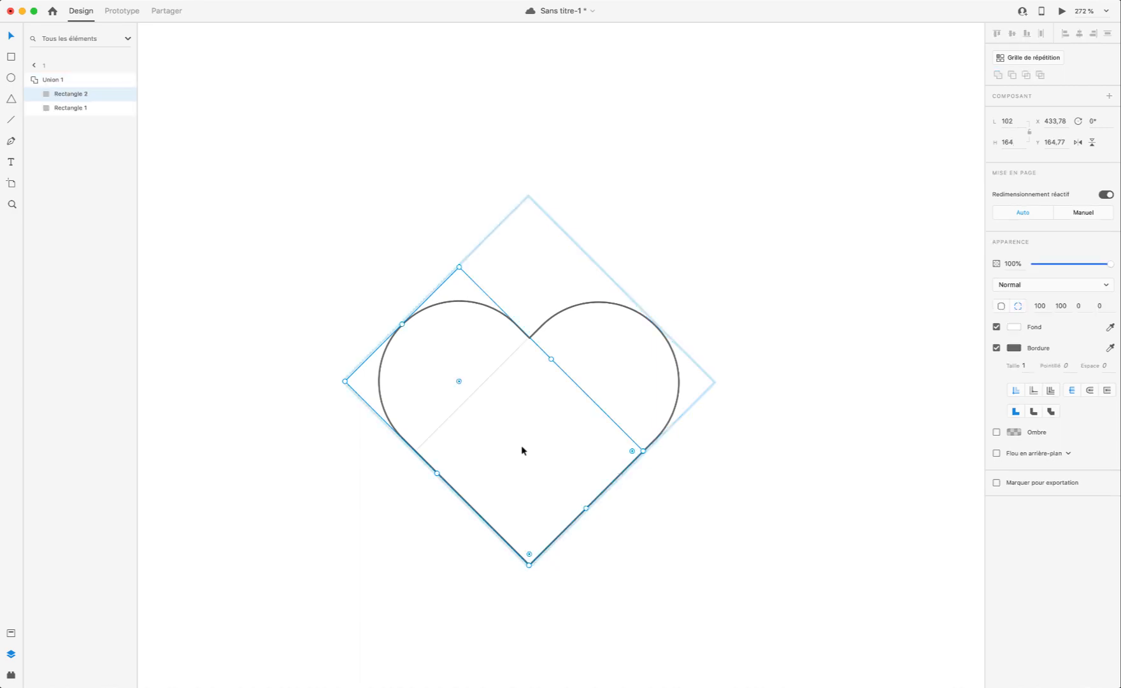
left_click(68, 108)
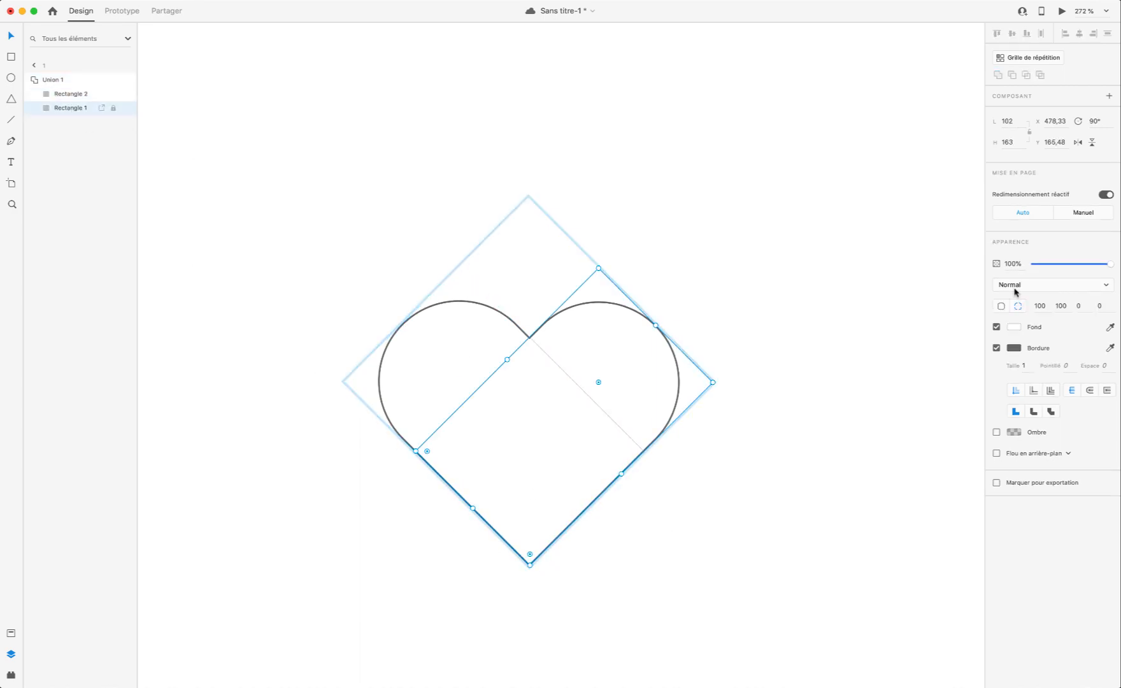
left_click(1083, 309)
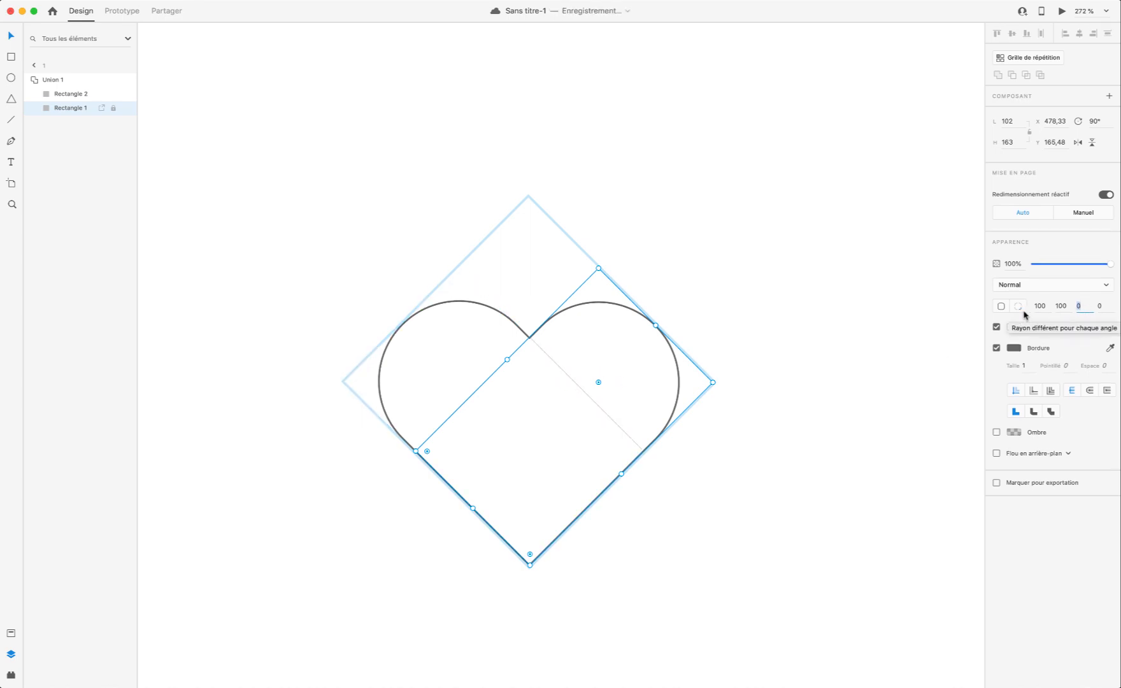
type("20")
key("Return")
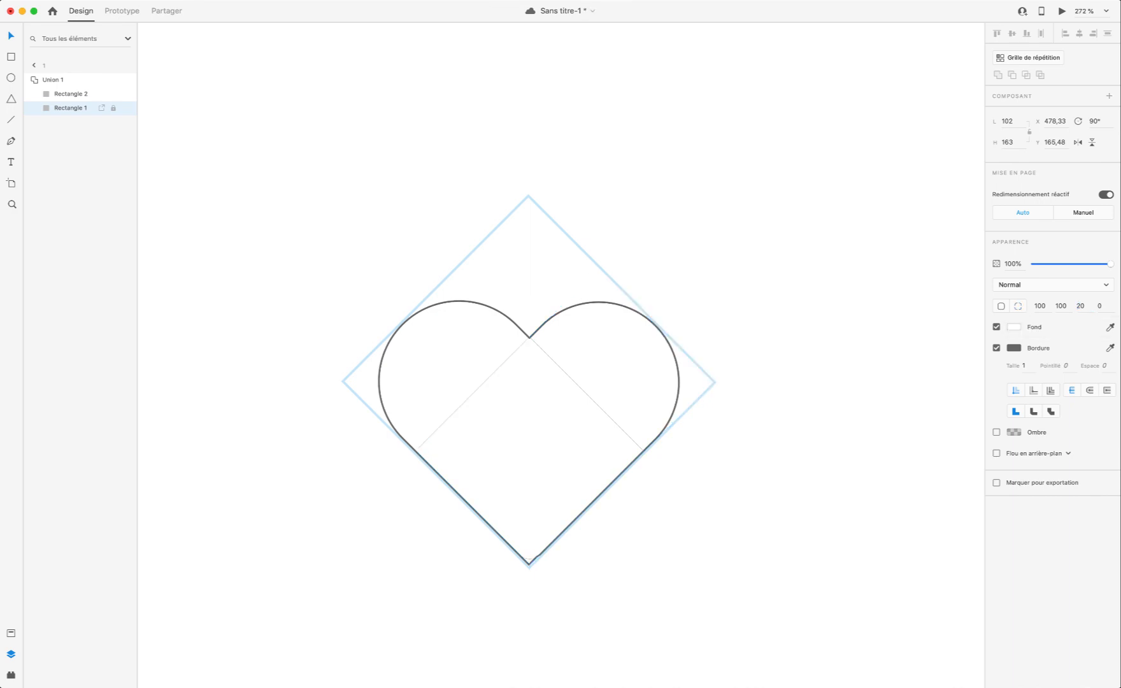
Step: Inside the united heart, set the fourth corner radius of Rectangle 2 to 20
left_click(71, 94)
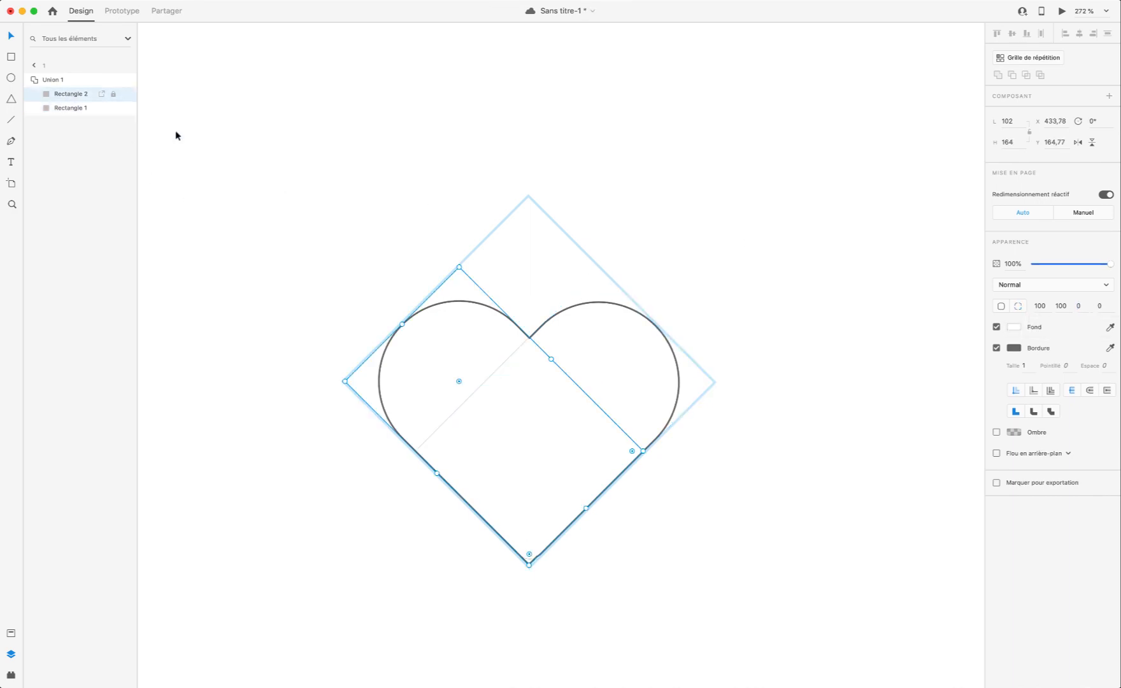
left_click(1102, 306)
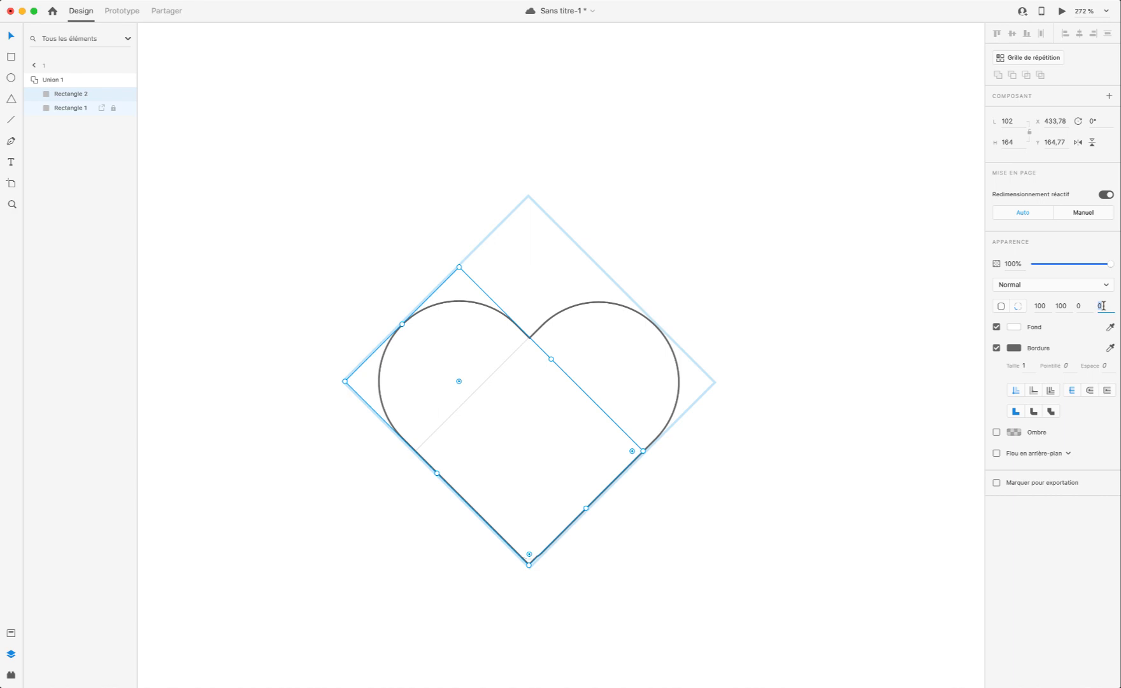
type("20")
key("Return")
left_click(782, 565)
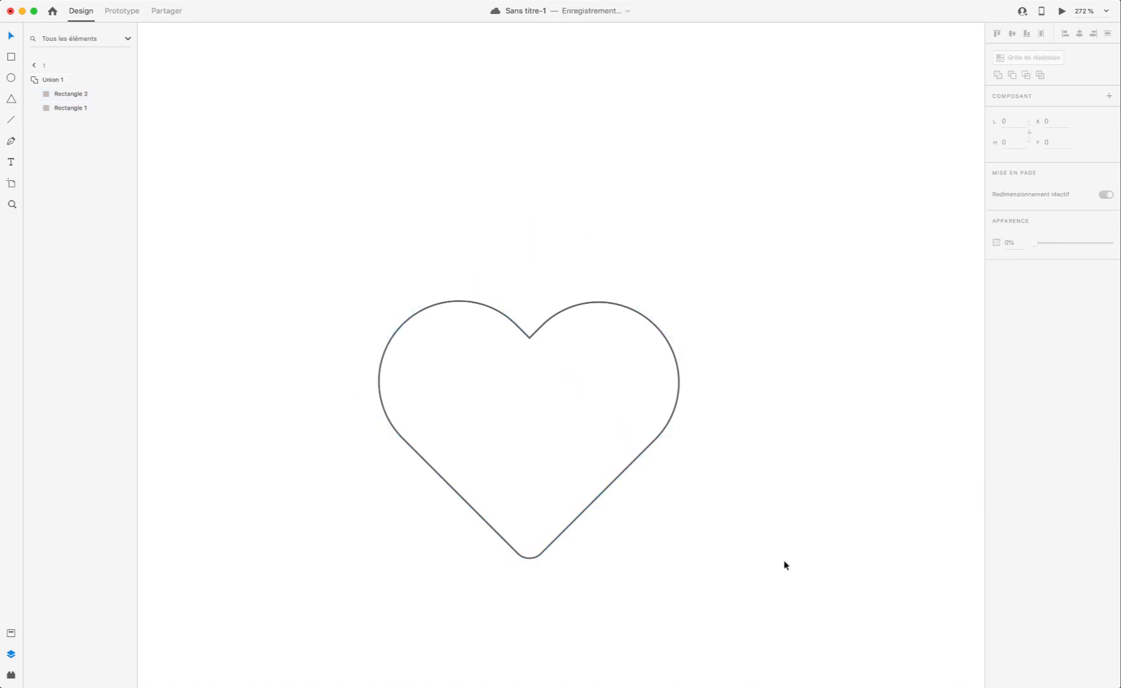
Step: Tighten the heart's tip by setting Rectangle 2's fourth corner radius to 10 and matching Rectangle 1's third corner radius to it
left_click(539, 422)
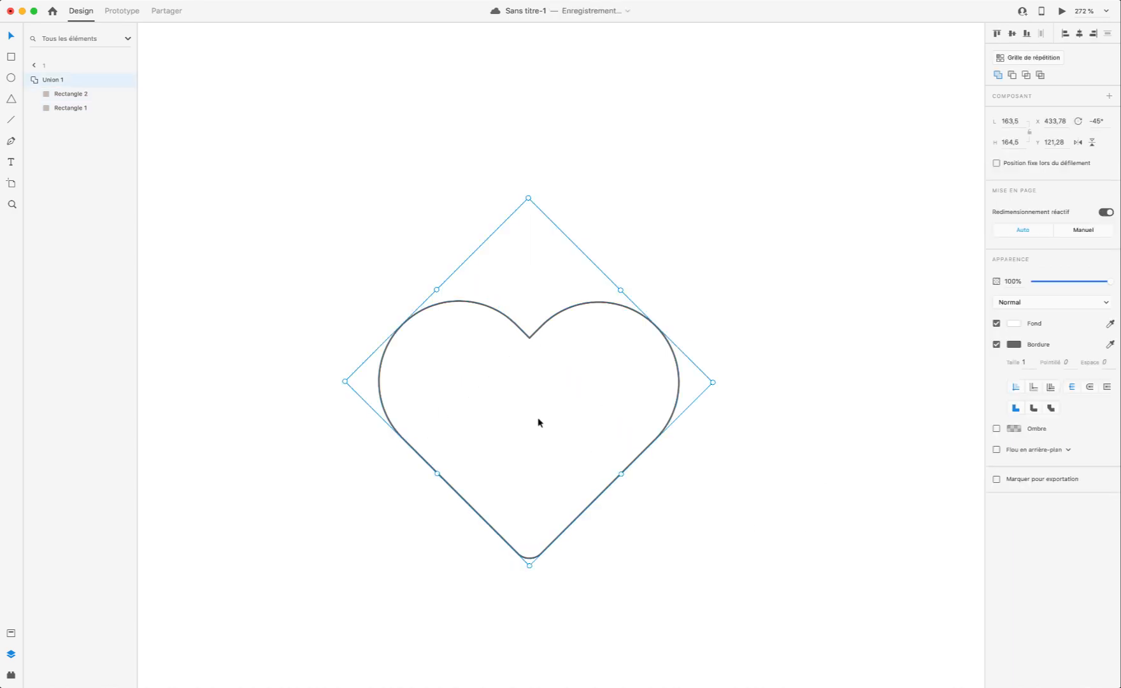
left_click(66, 93)
left_click(1104, 308)
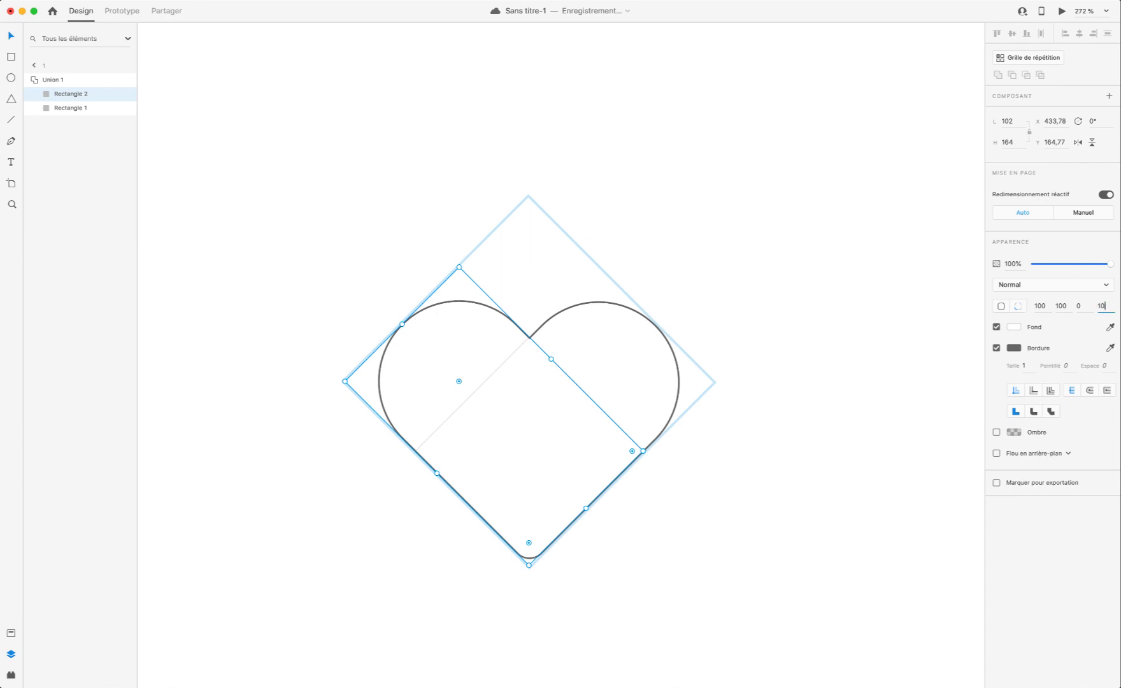
left_click(67, 107)
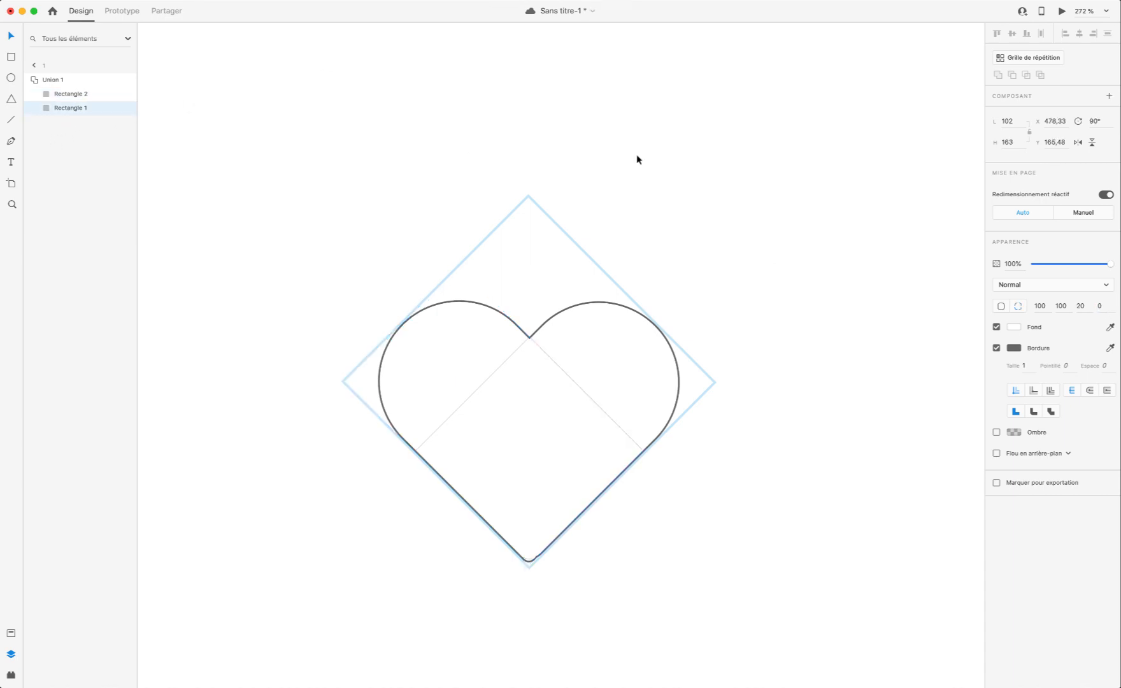
left_click(1083, 305)
left_click(800, 490)
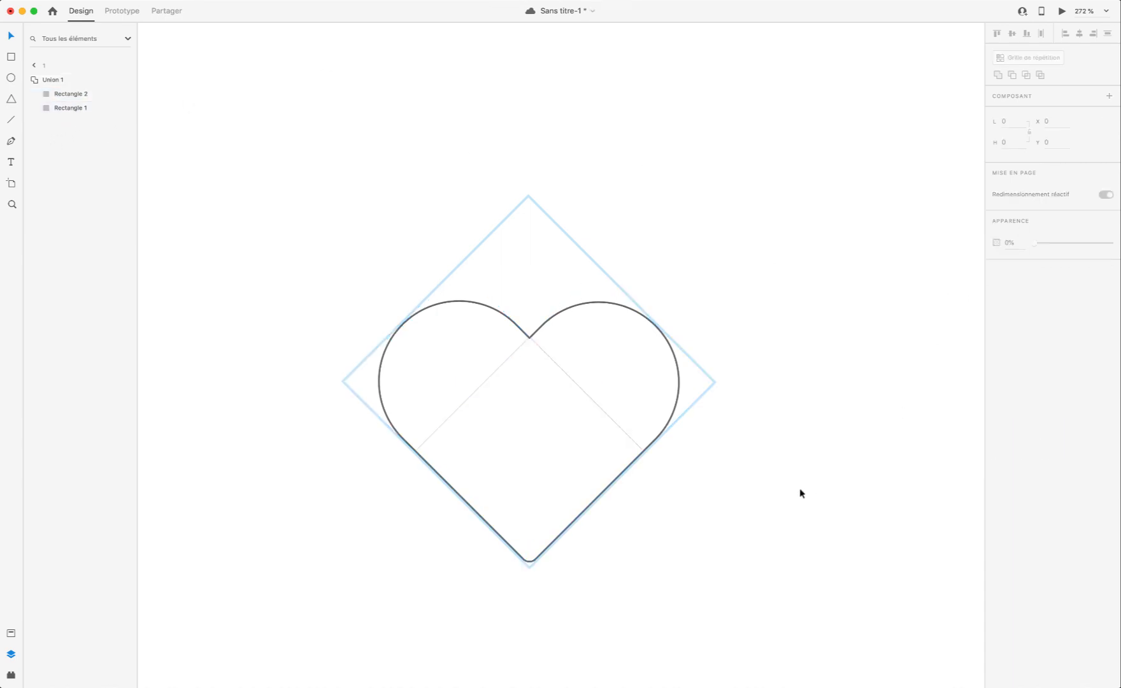
Step: Centre the united heart shape vertically and horizontally on the artboard
scroll(800, 491, "down", 5)
scroll(801, 489, "up", 2)
scroll(801, 489, "right", 3)
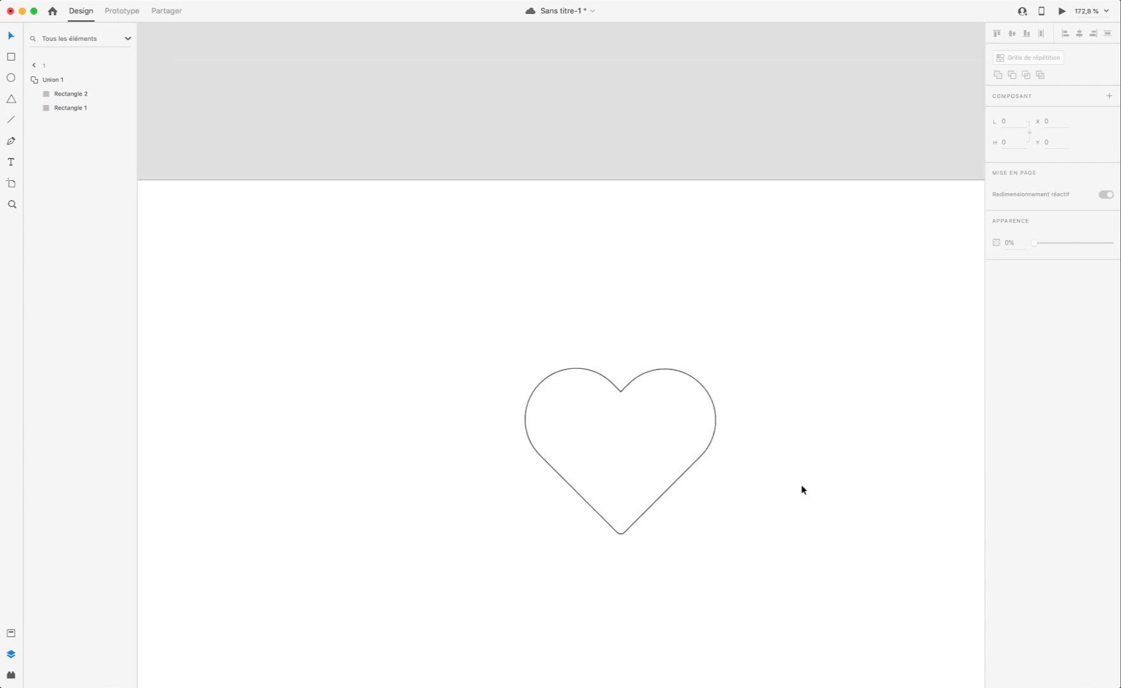
scroll(801, 489, "down", 4)
scroll(800, 489, "right", 3)
scroll(800, 489, "down", 2)
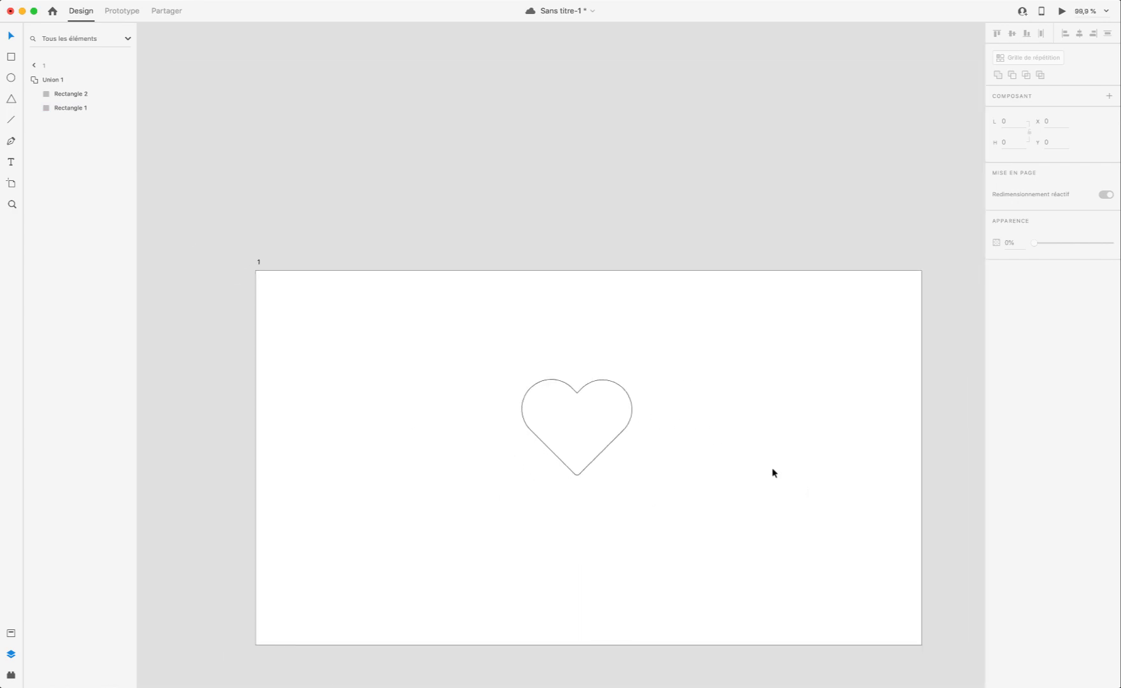
left_click(613, 423)
left_click_drag(605, 425, 613, 453)
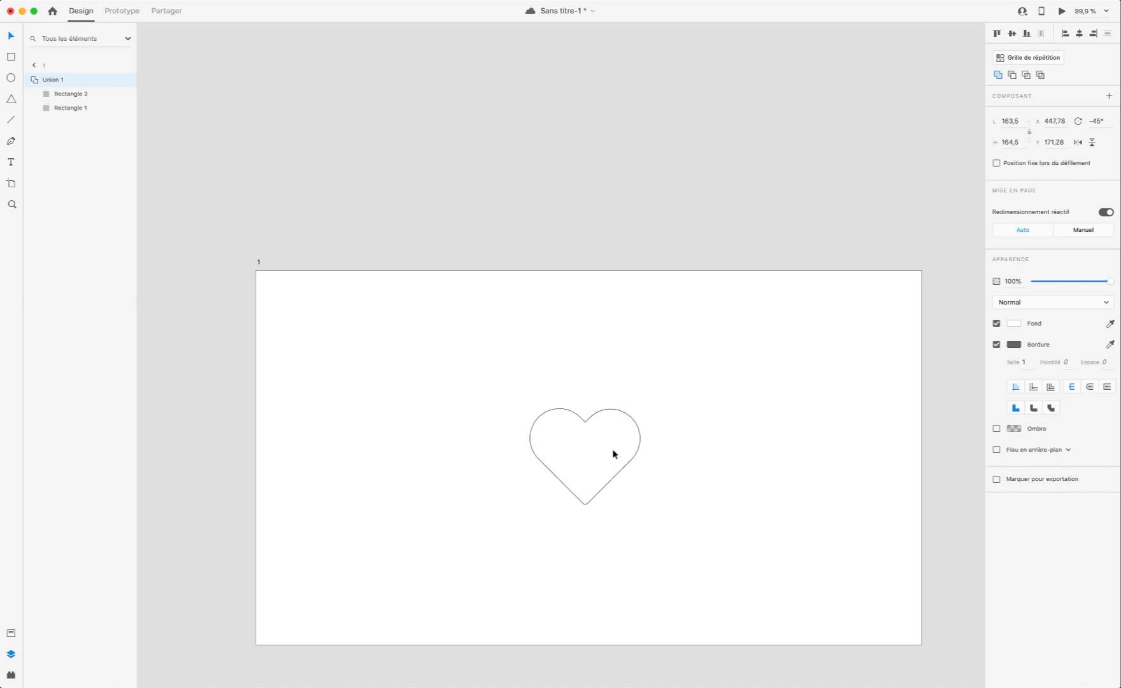
left_click(1011, 33)
left_click(1076, 34)
left_click(748, 441)
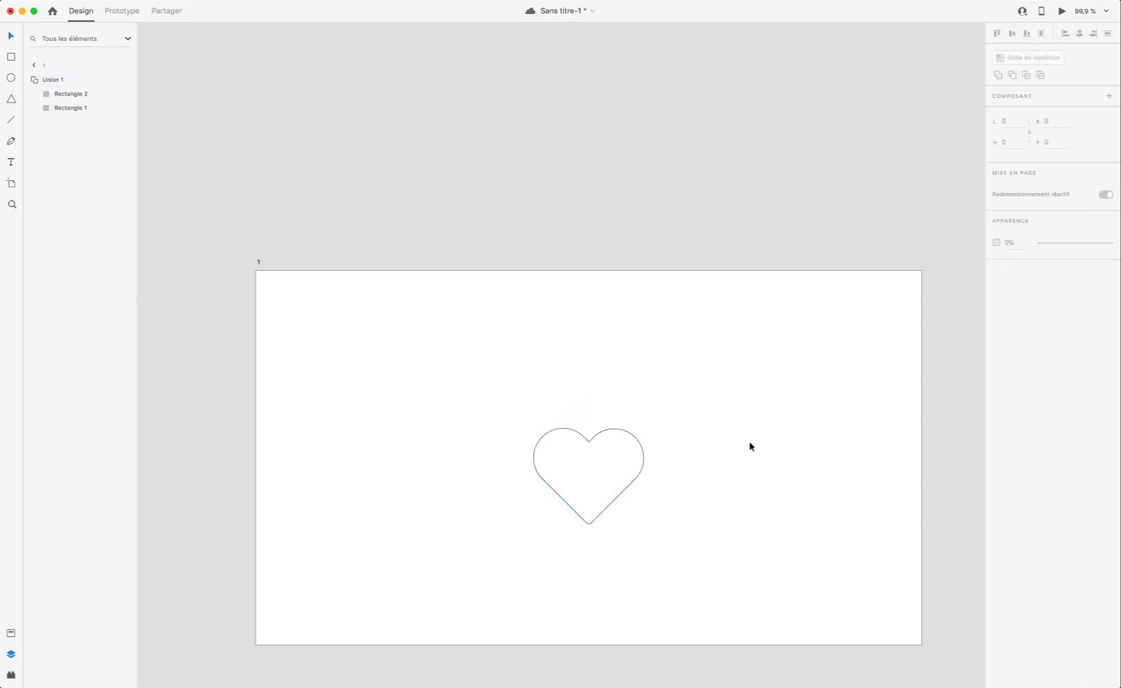
Step: Nudge the centred heart slightly upward to X 454, Y 186 on the artboard
left_click(606, 477)
left_click_drag(606, 477, 605, 475)
left_click(751, 466)
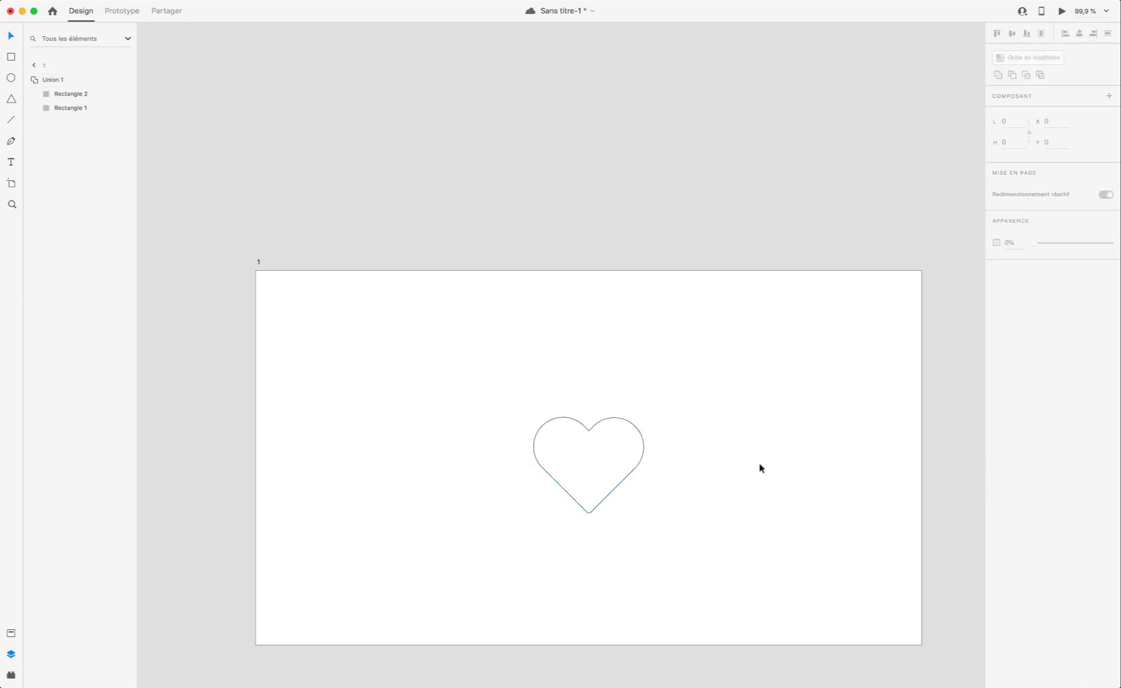
scroll(717, 517, "up", 3)
scroll(712, 512, "down", 2)
left_click(584, 425)
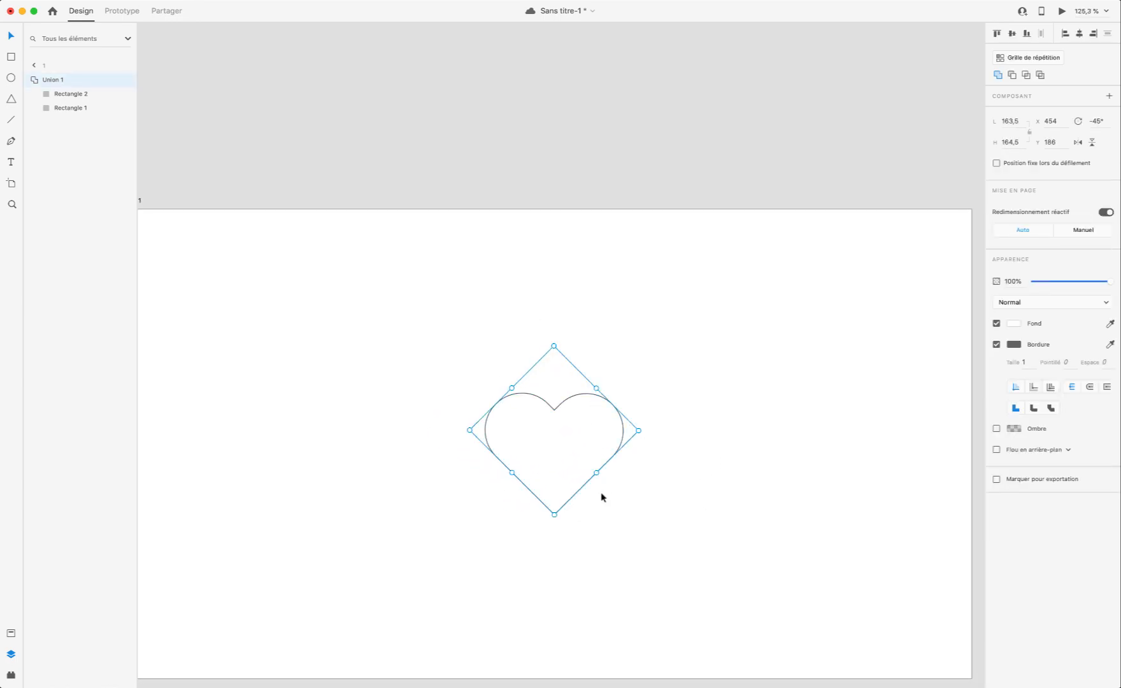
left_click(716, 471)
scroll(718, 472, "down", 3)
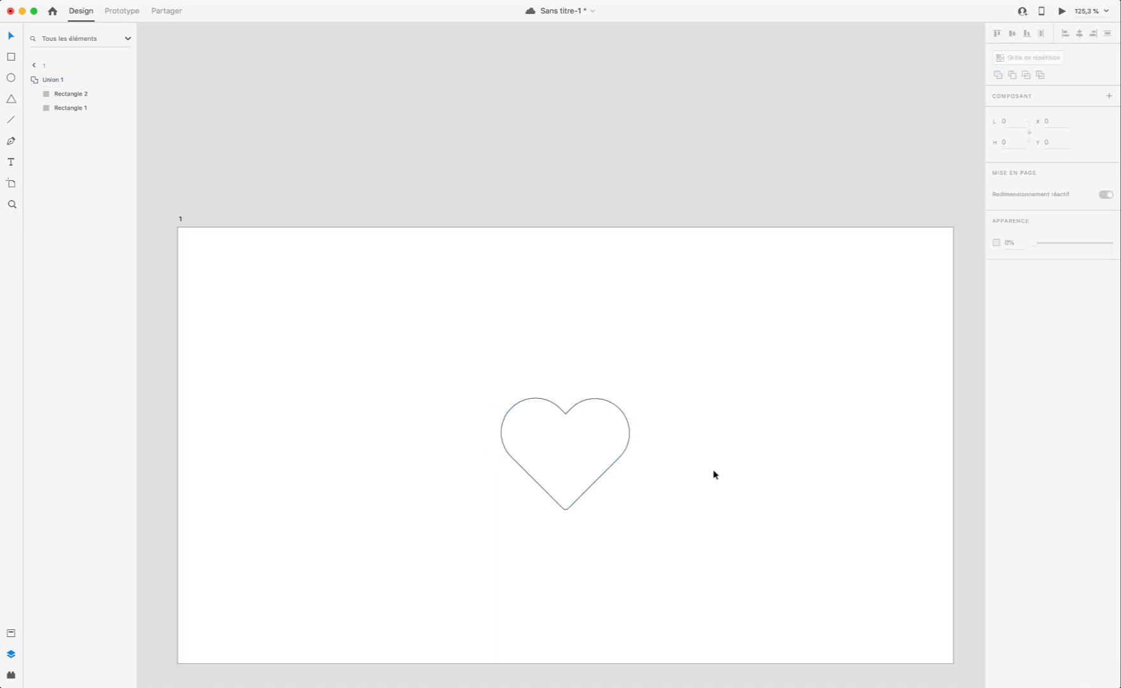
scroll(720, 472, "up", 2)
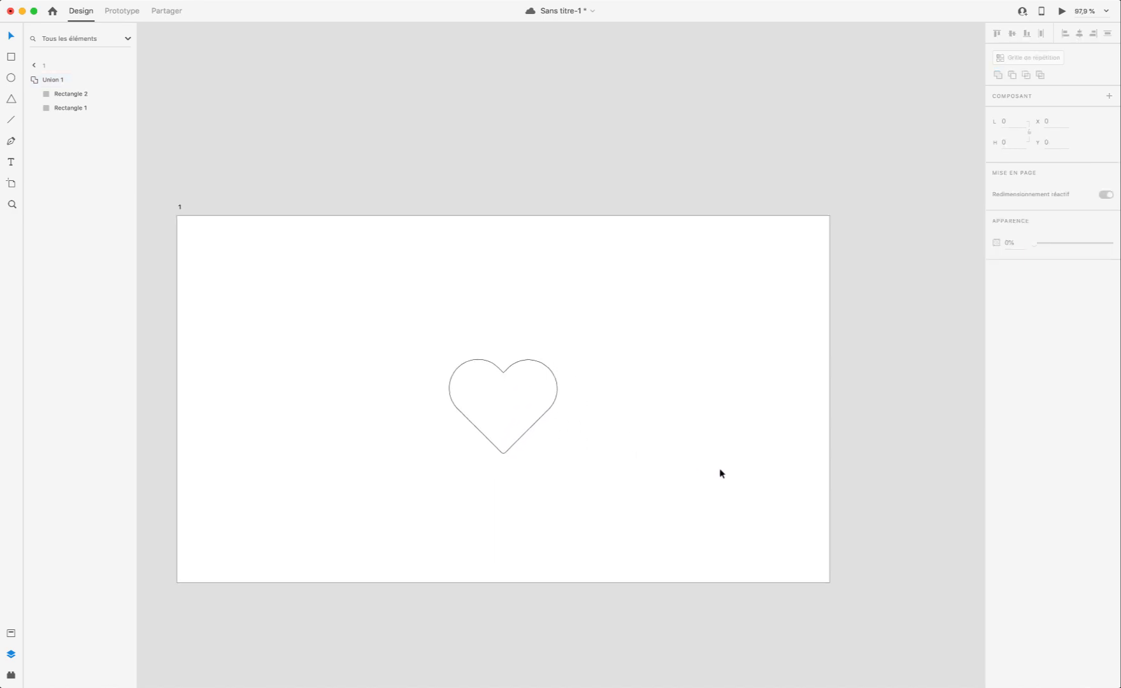
Step: Find "heart" in the Icons 4 Design plug-in, insert the Feather heart and enlarge it to about 207 by 180 beside the drawn heart
left_click(11, 633)
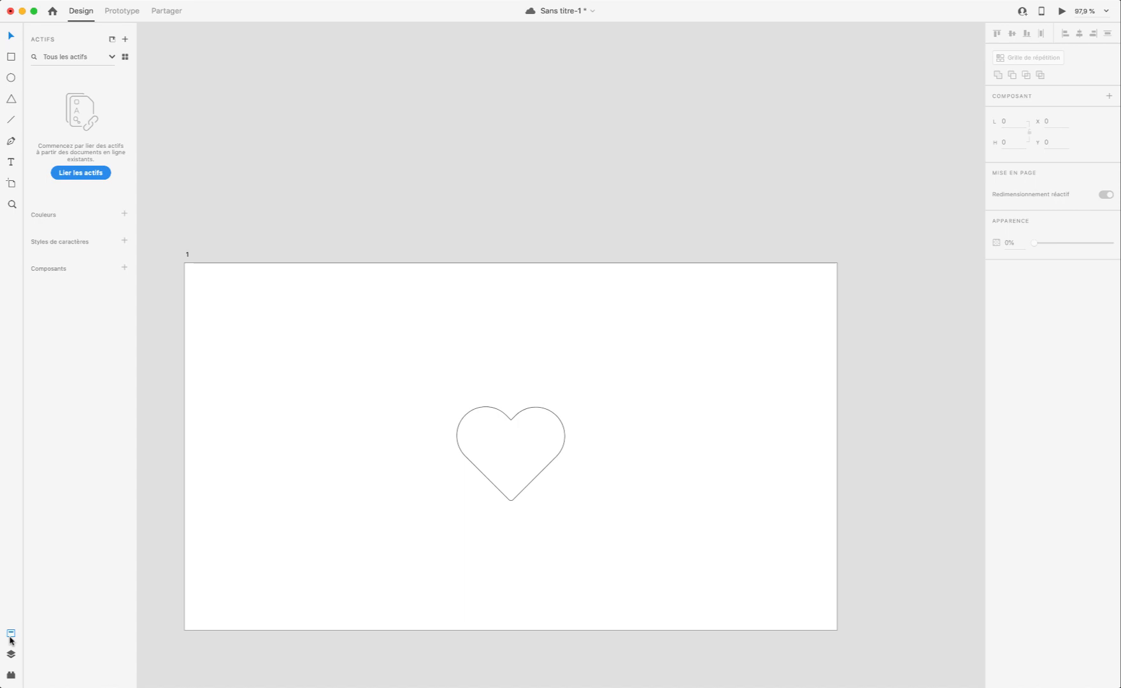
left_click(11, 675)
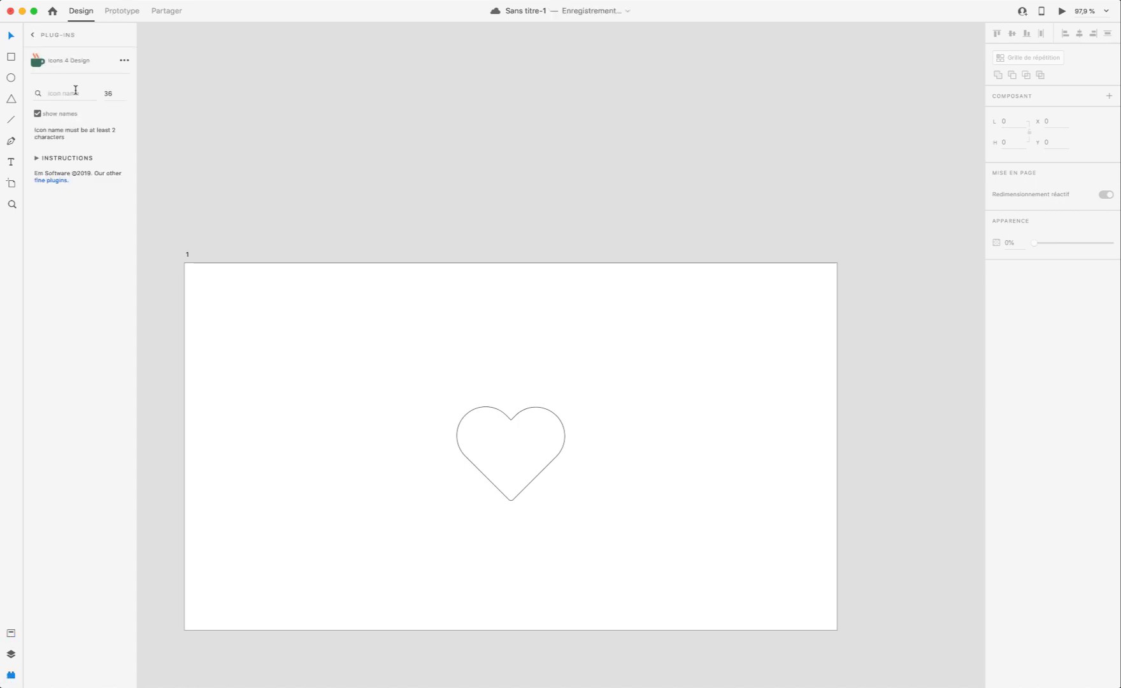
type("heart")
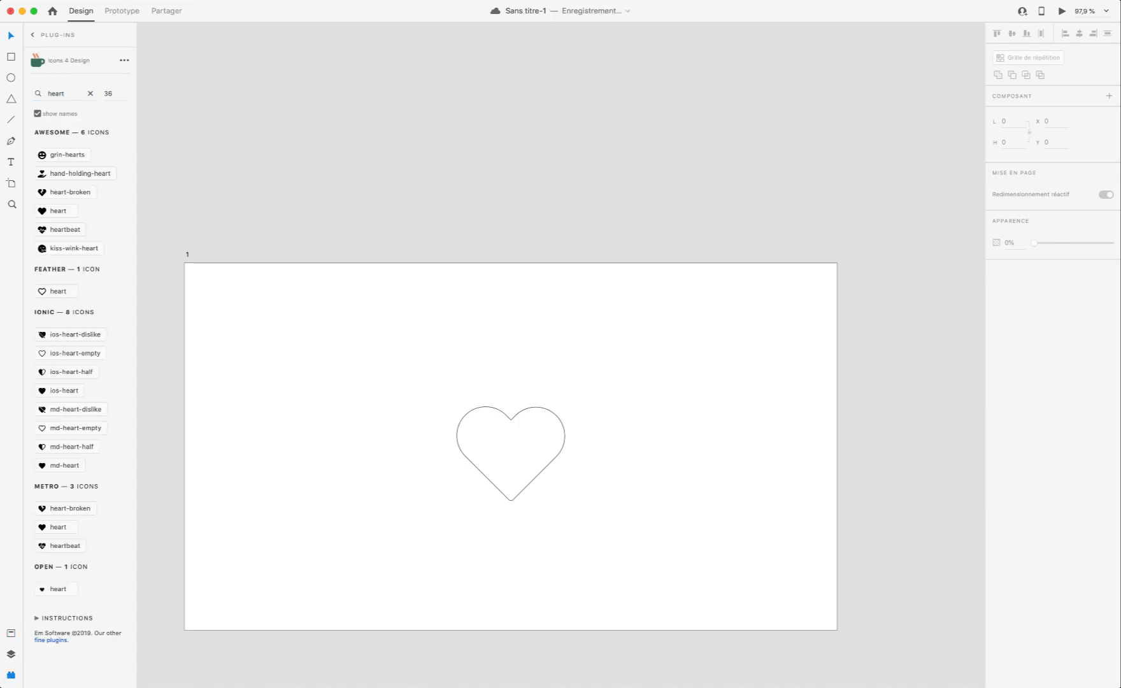
left_click(56, 294)
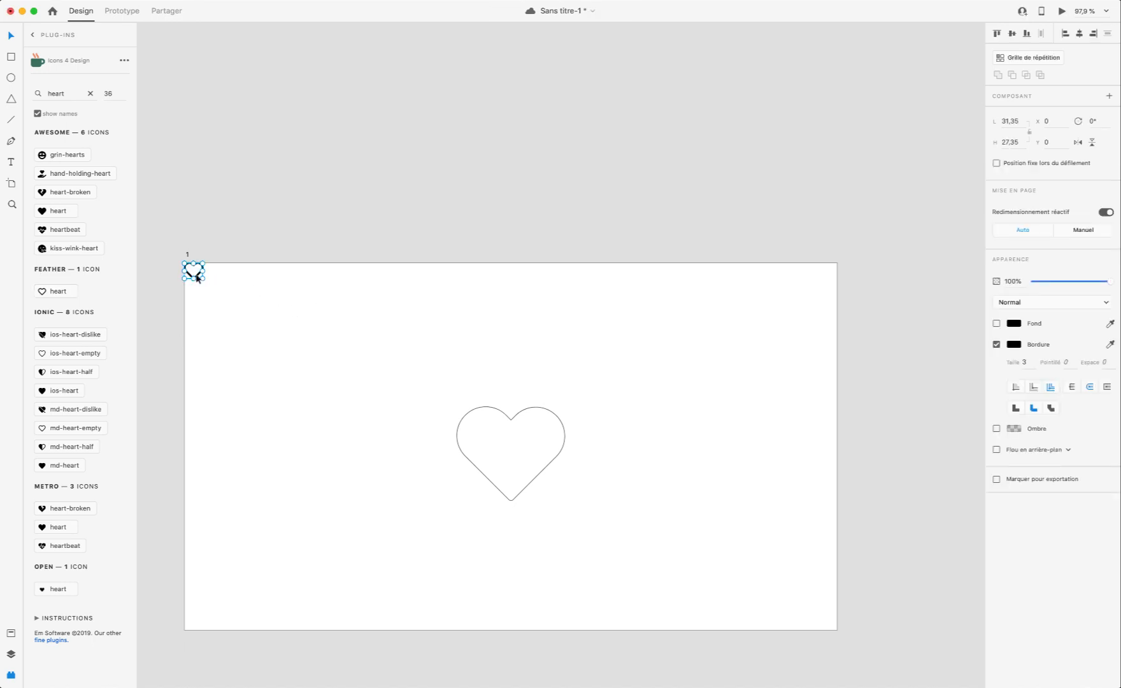
left_click_drag(197, 278, 460, 498)
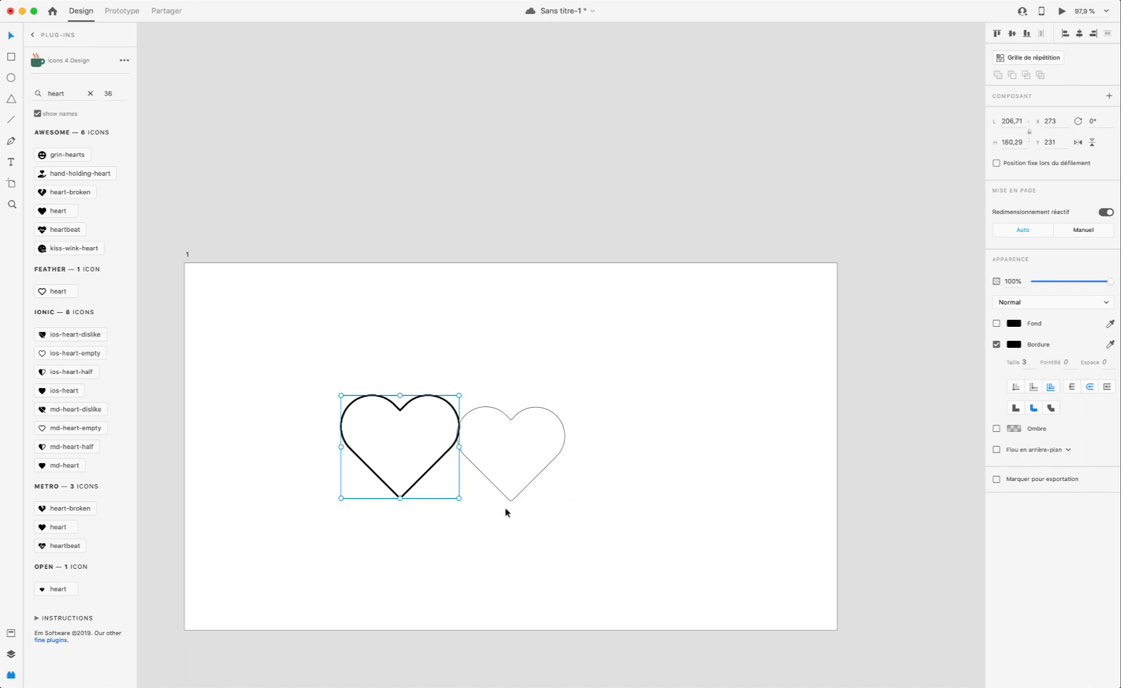
left_click(169, 593)
Step: Delete the inserted Feather heart icon, keeping only the drawn heart on the artboard
left_click(372, 459)
left_click(9, 656)
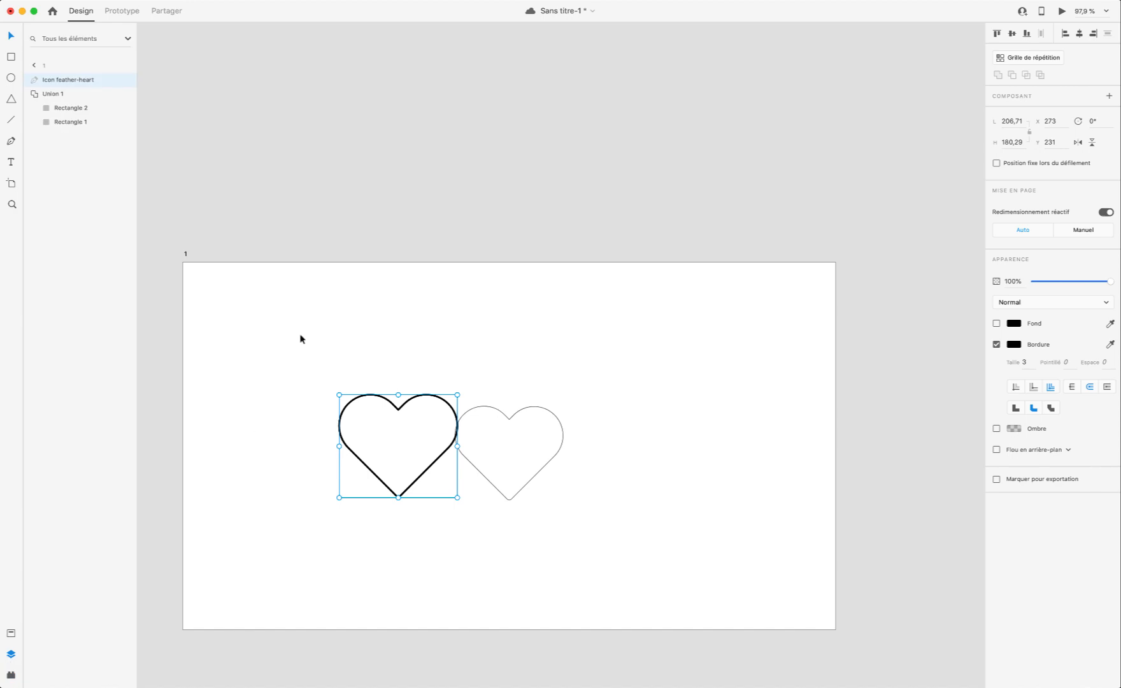
scroll(535, 440, "up", 5)
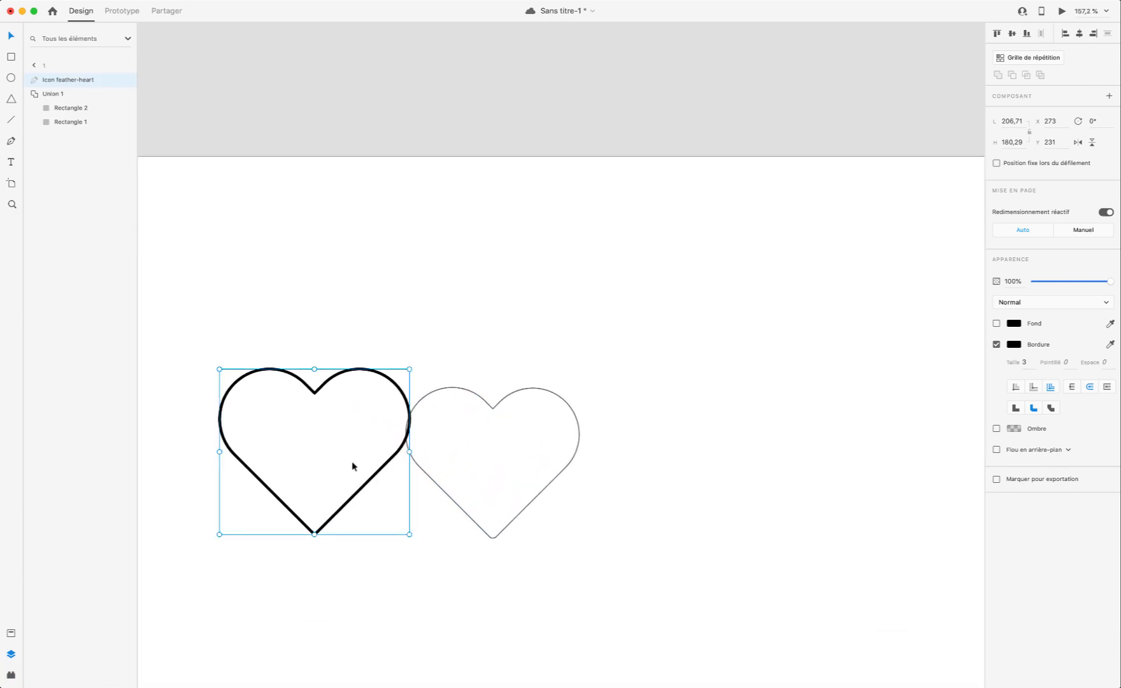
key("Delete")
left_click(513, 464)
left_click(864, 418)
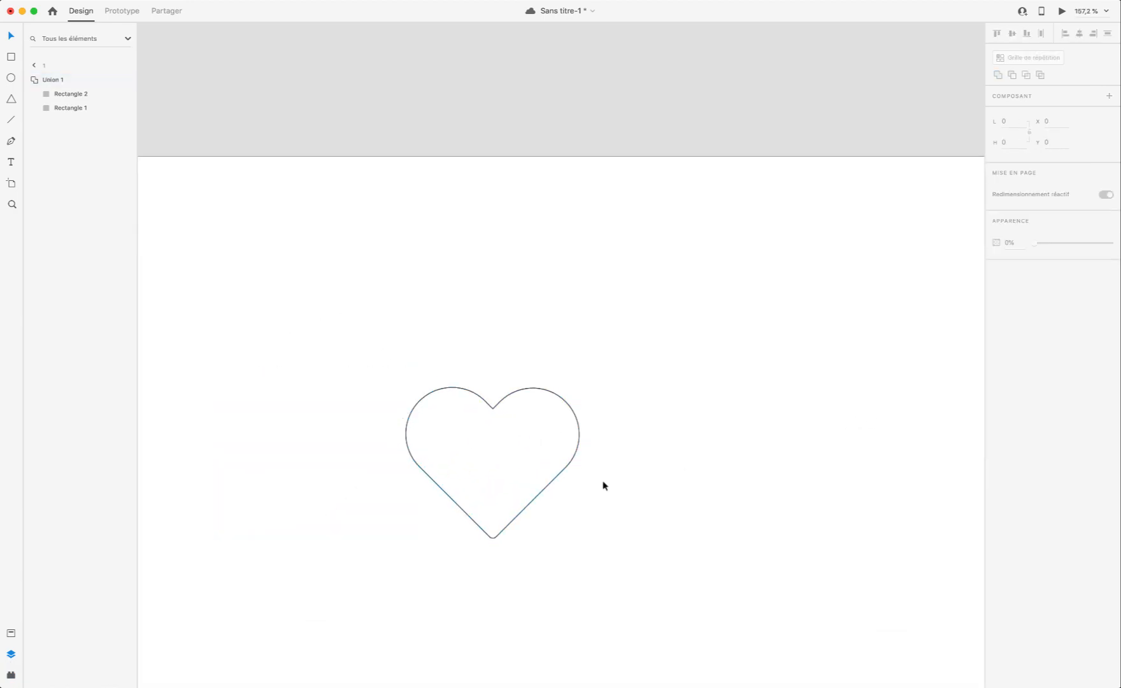
Step: Rename the united heart shape's layer to "heart"
left_click(499, 513)
key("super+3")
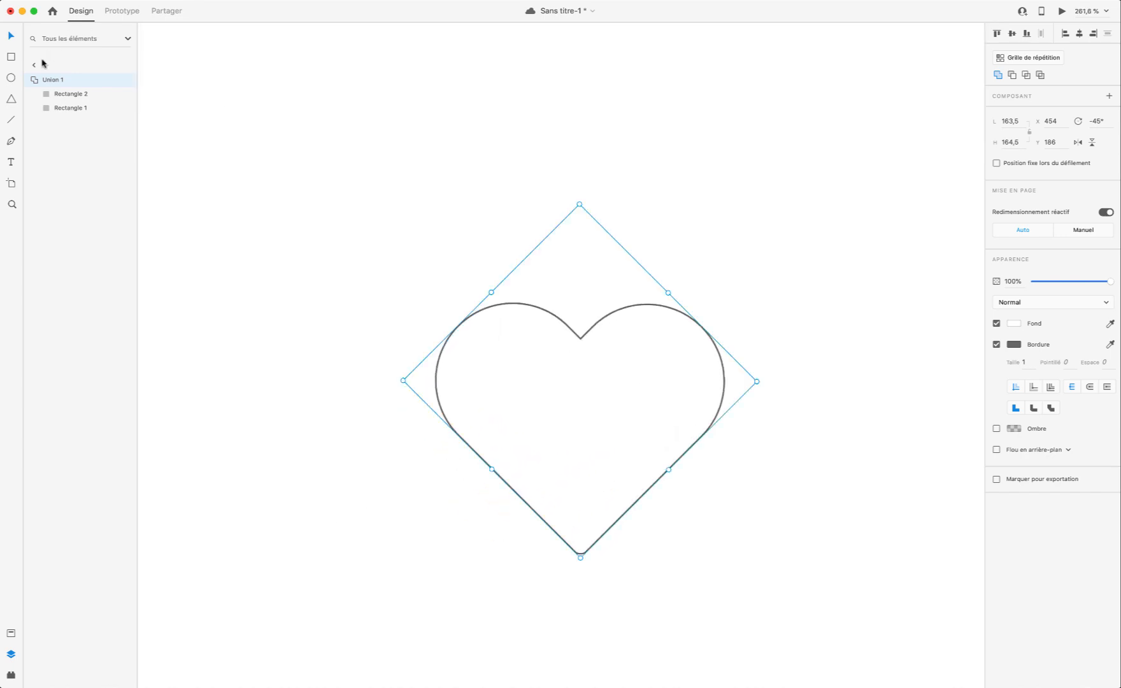
left_click(28, 80)
double_click(61, 81)
type("H")
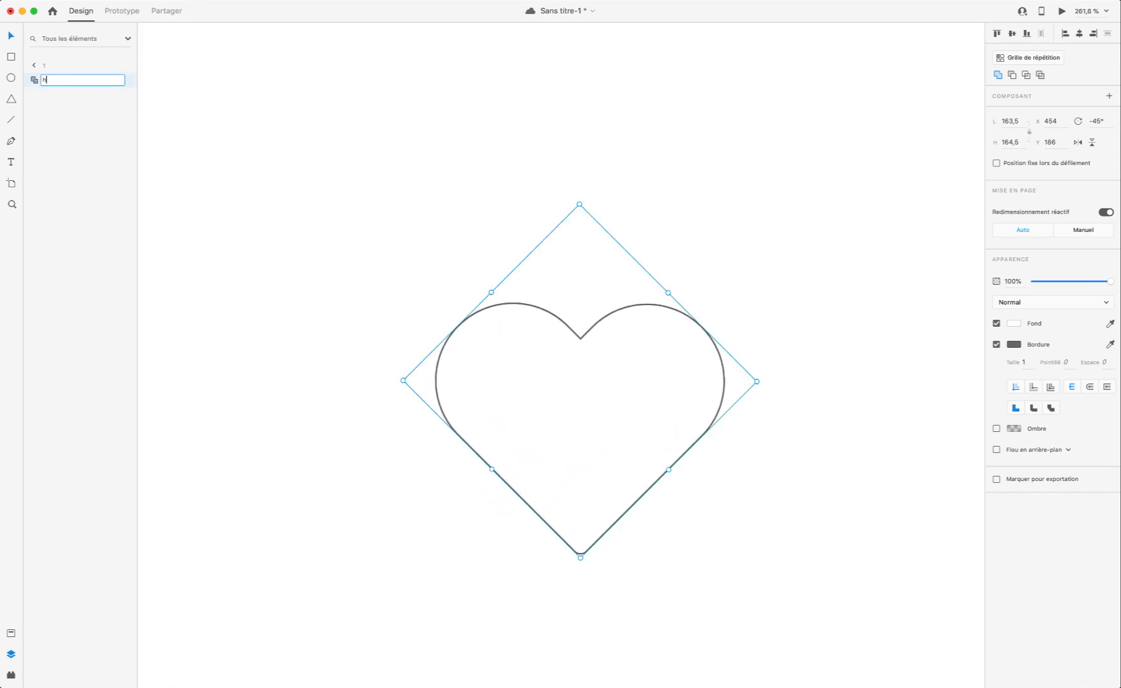
key("Return")
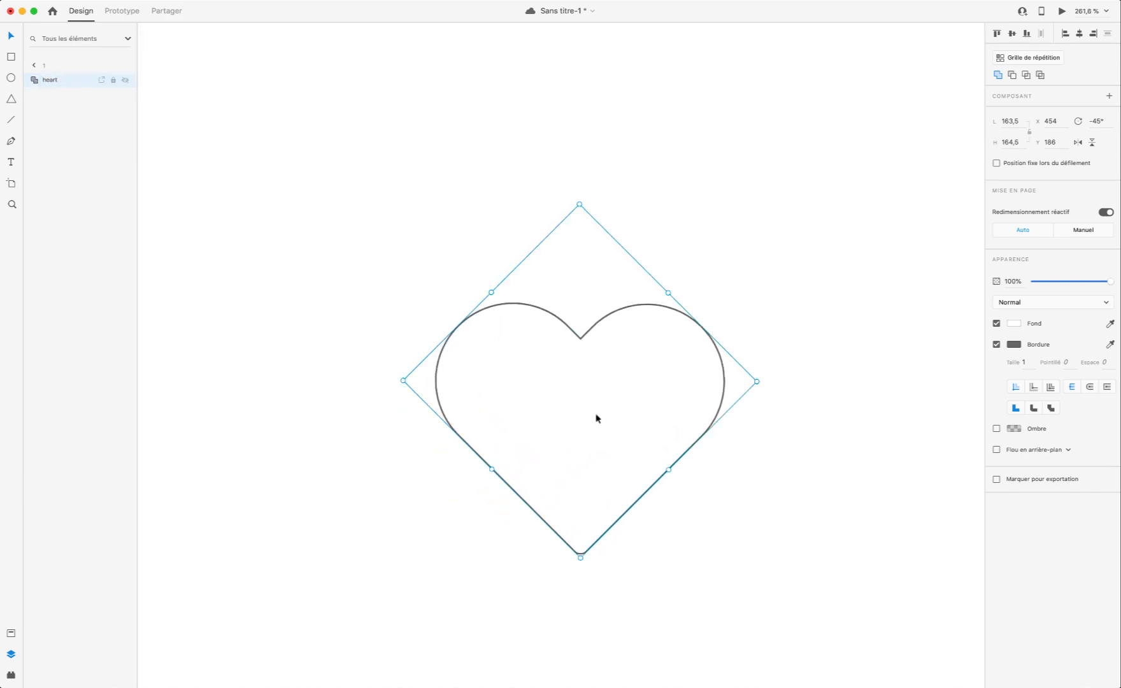
key("super+0")
left_click(499, 430)
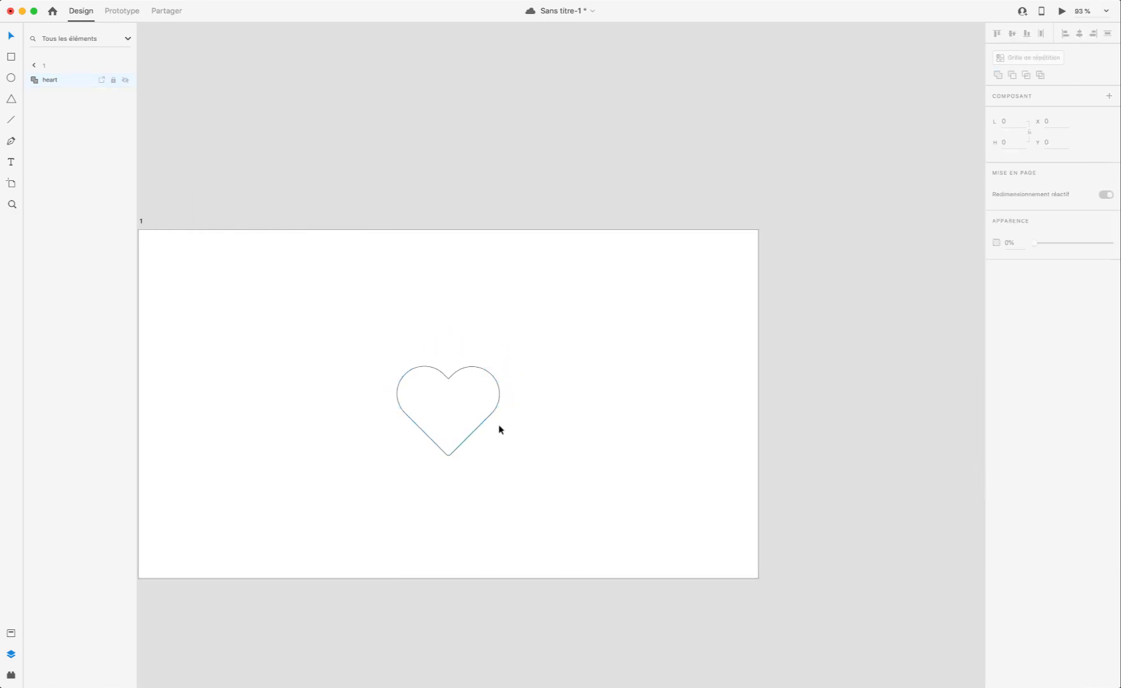
scroll(442, 402, "up", 3)
scroll(455, 440, "down", 2)
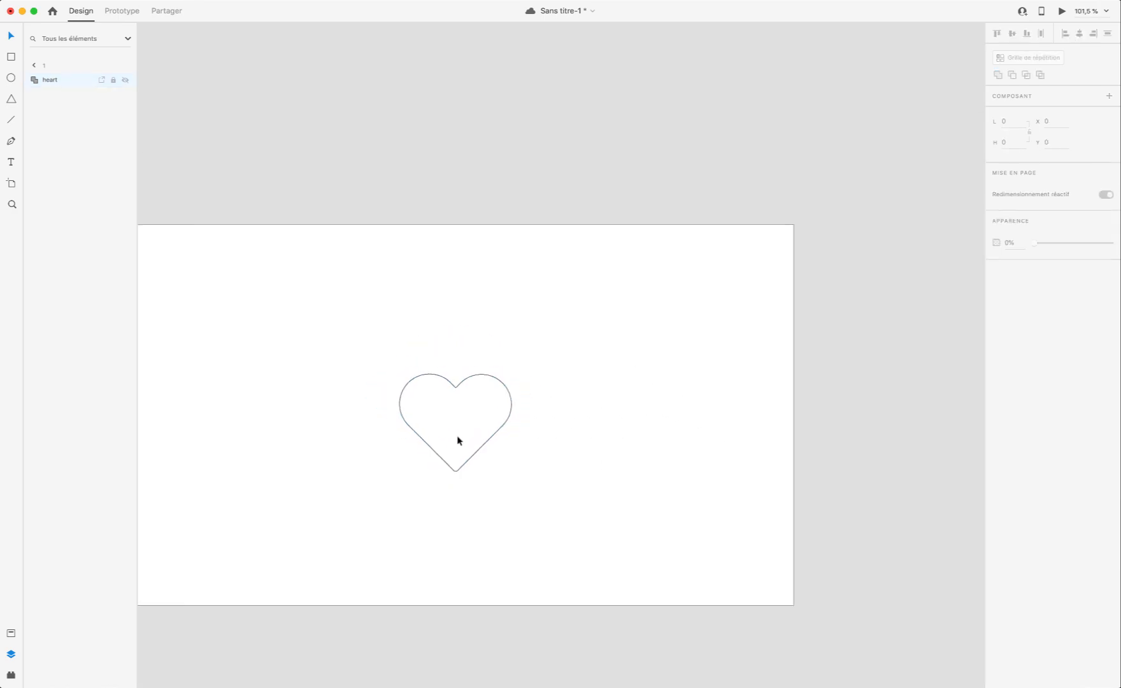
scroll(457, 436, "up", 1)
scroll(460, 436, "left", 3)
left_click(584, 380)
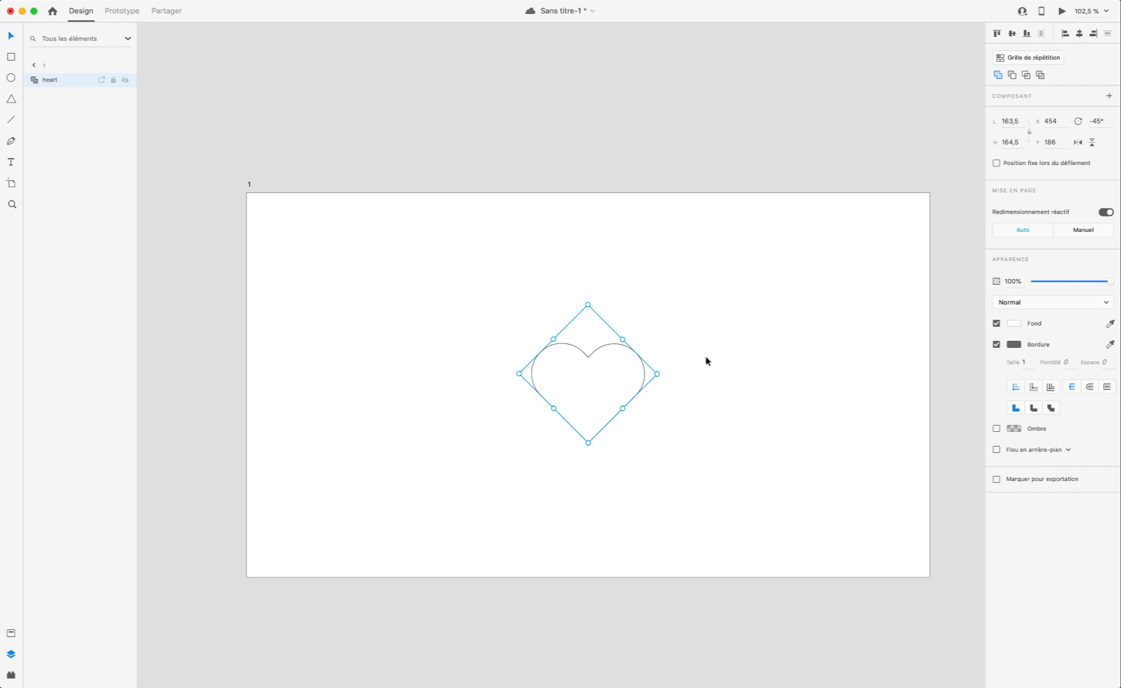
scroll(706, 361, "right", 3)
scroll(691, 366, "left", 1)
scroll(581, 406, "up", 3)
scroll(582, 406, "down", 3)
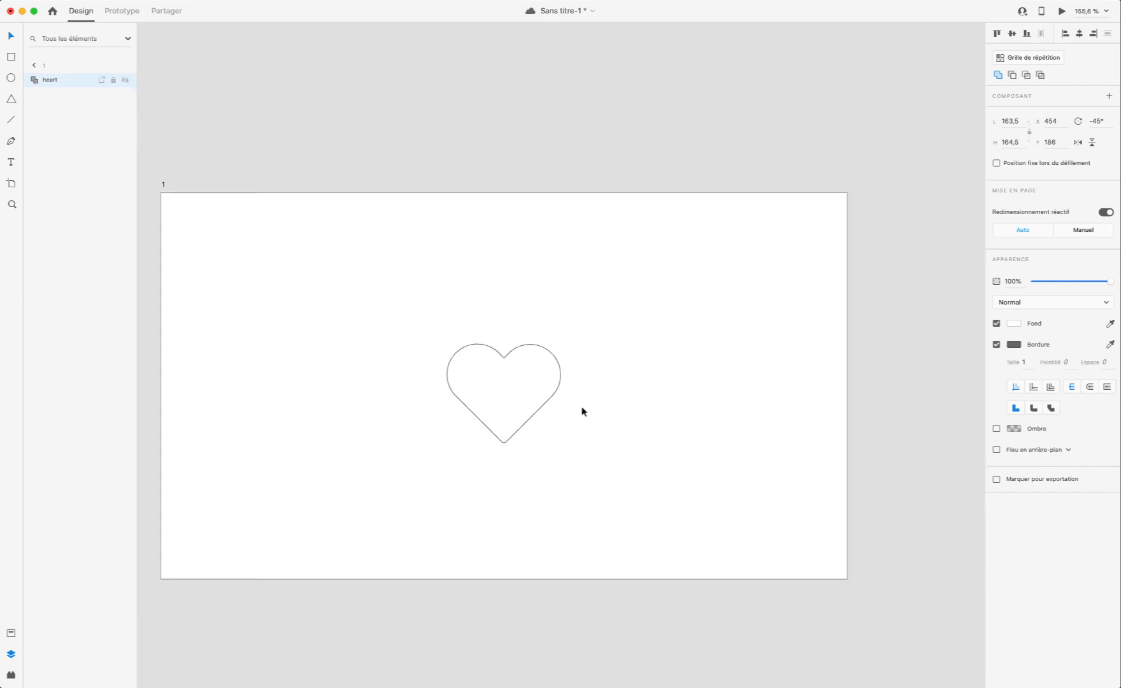
left_click(38, 80)
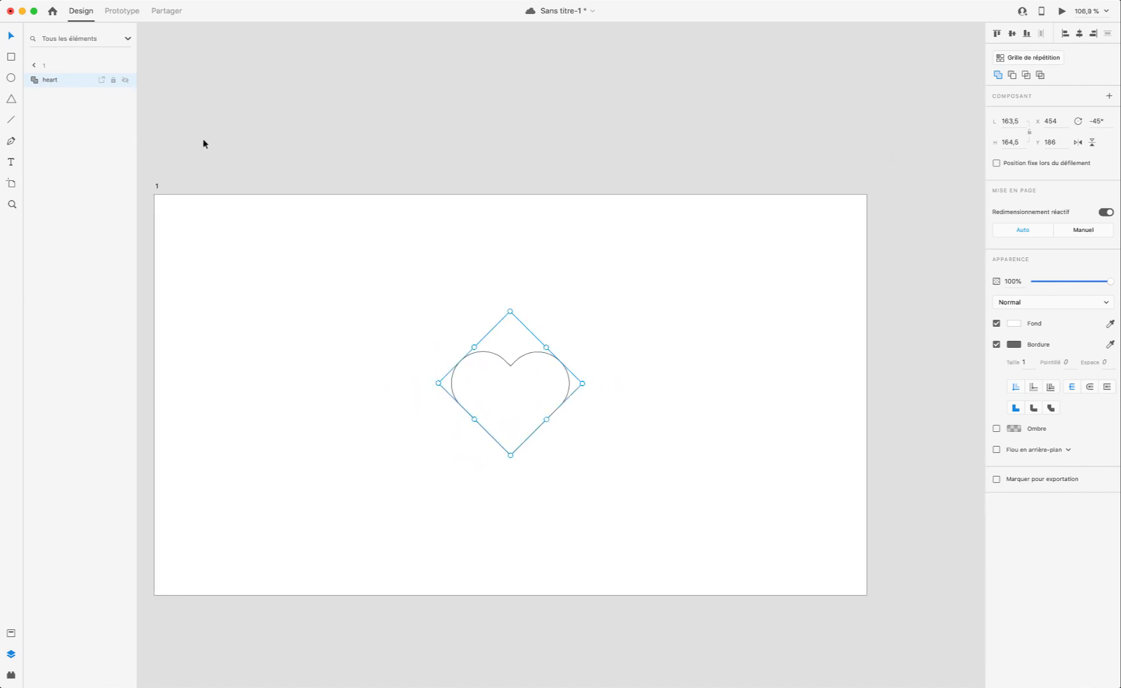
Step: Duplicate artboard 1 together with the heart it contains
left_click(157, 186)
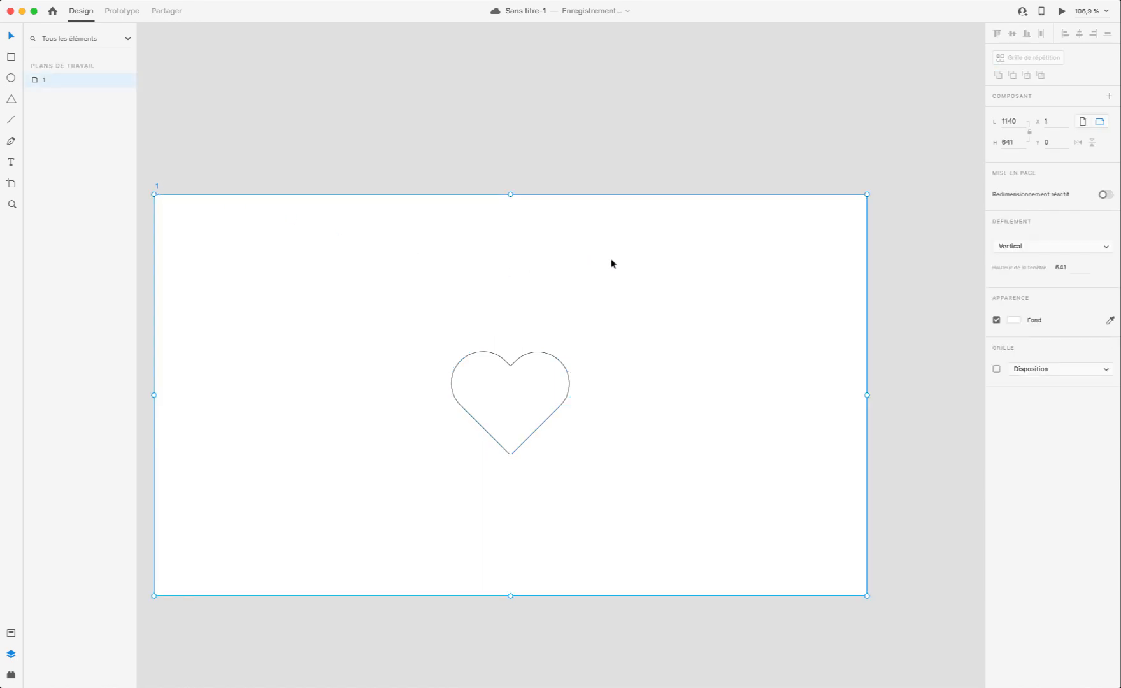
key("super+d")
scroll(529, 356, "left", 8)
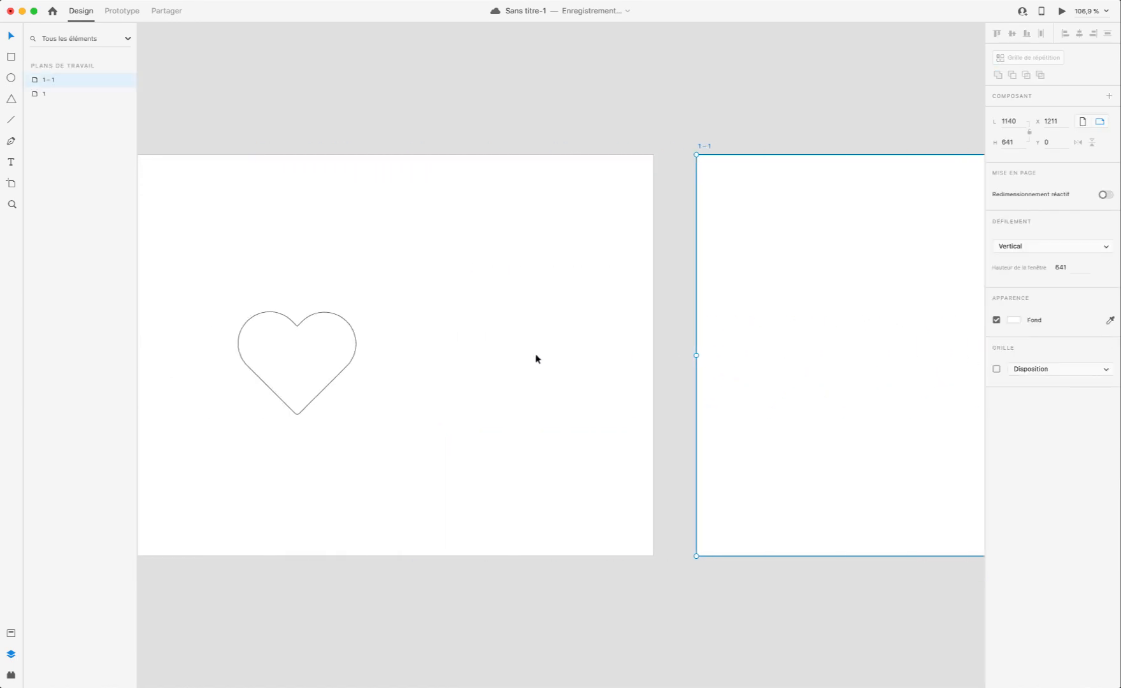
Step: Turn off the border of the heart on artboard 1, give it a grey fill and preview it
left_click(315, 362)
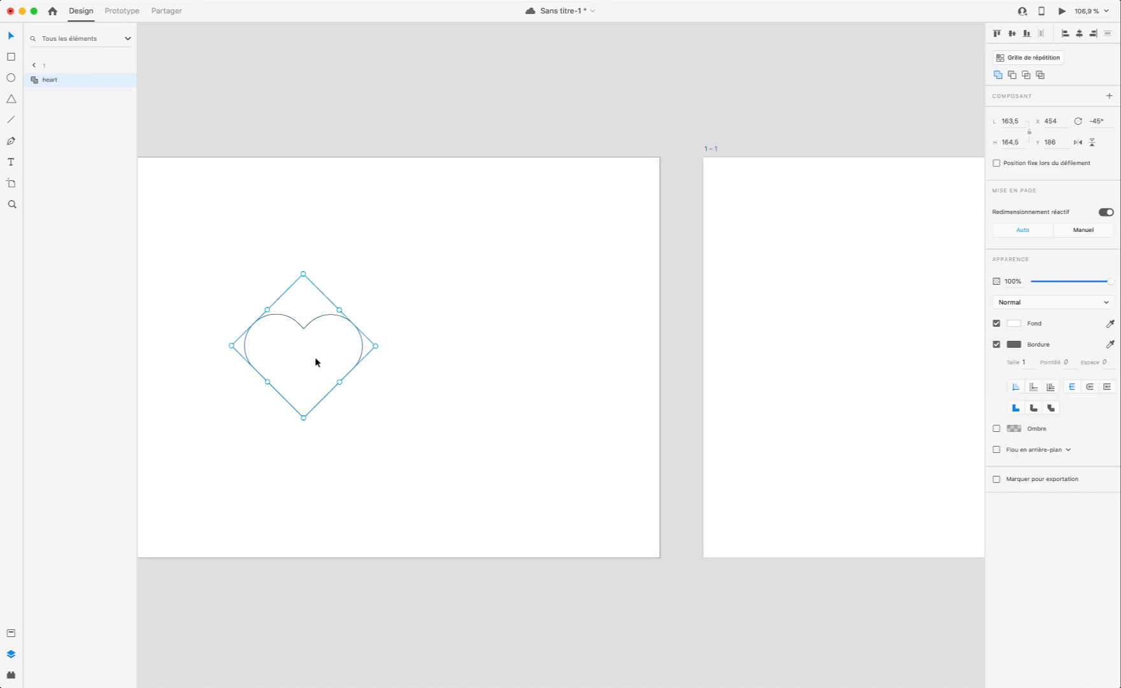
left_click(996, 344)
left_click(1013, 323)
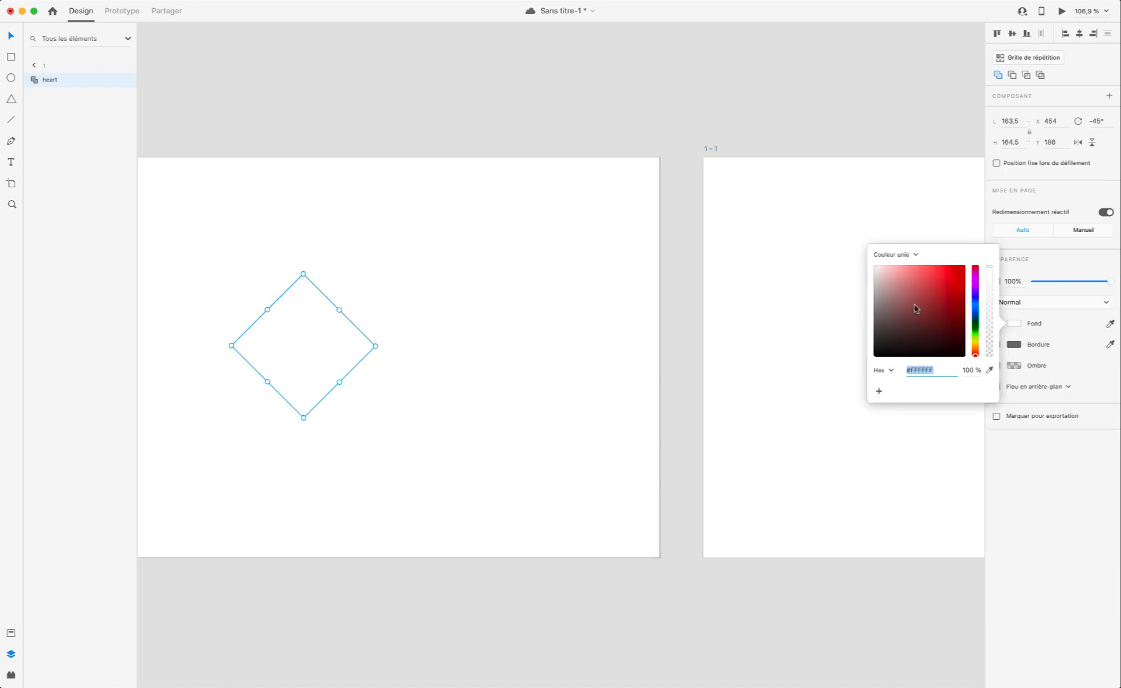
mouse_move(885, 305)
left_mouse_down()
mouse_move(860, 293)
mouse_move(863, 280)
mouse_move(876, 283)
left_mouse_up()
left_click(1062, 10)
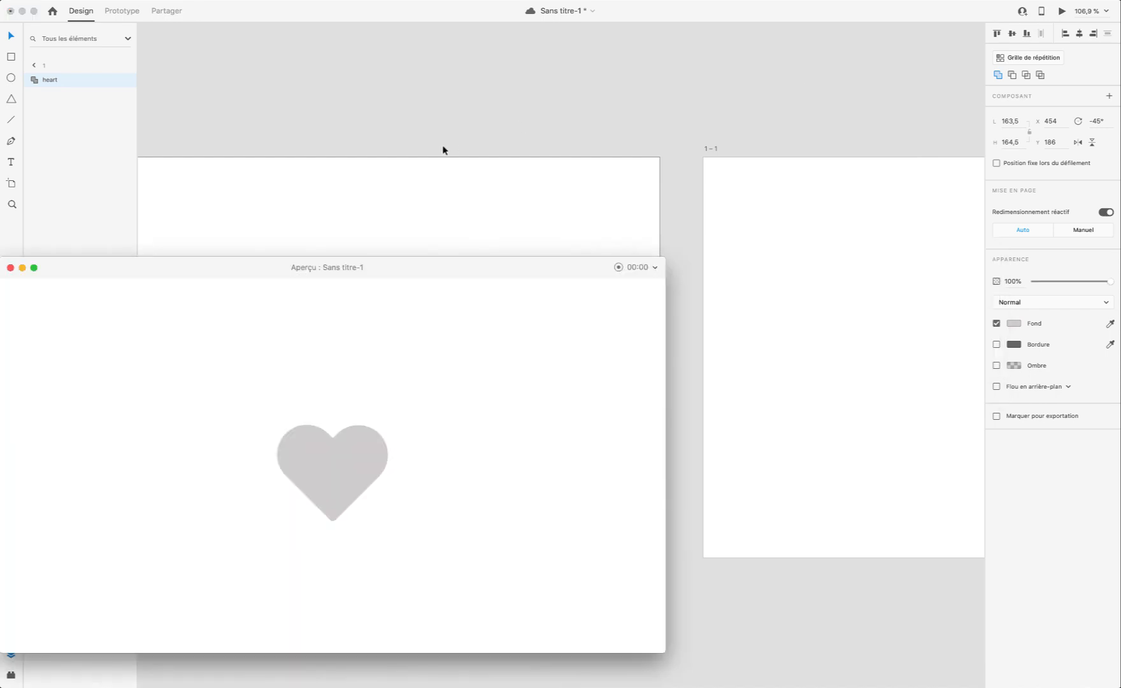
left_click(10, 268)
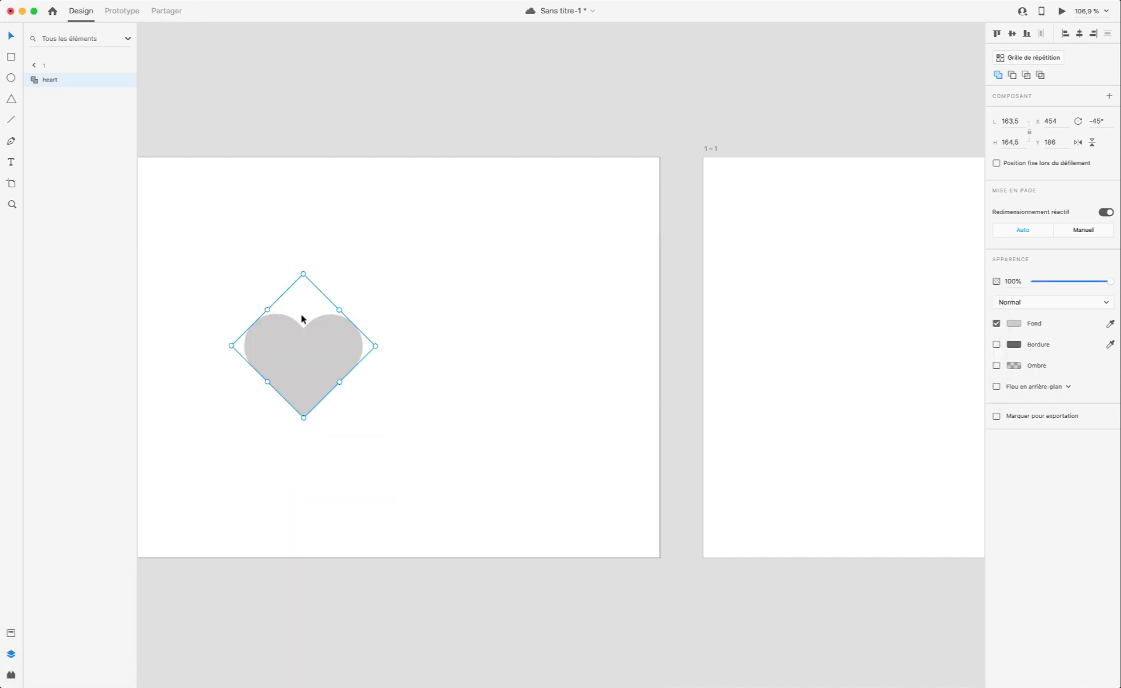
Step: Lighten the fill of artboard 1's heart to #DEDEDE and preview the result
left_click(1013, 323)
left_click_drag(875, 284, 871, 280)
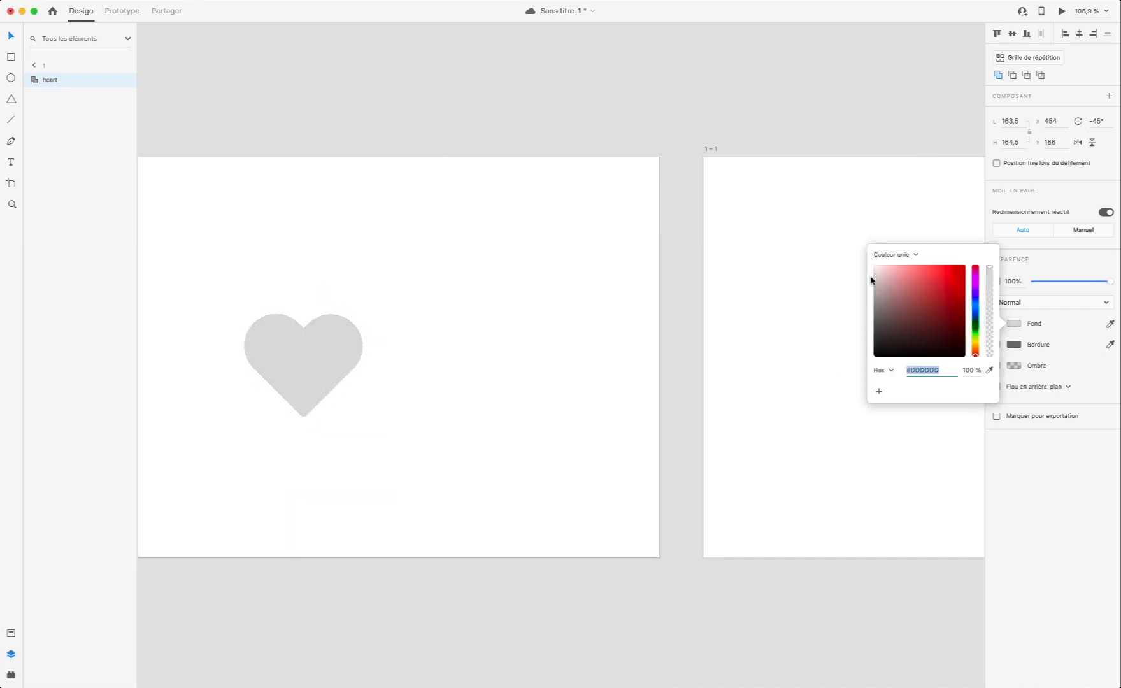
left_click(975, 296)
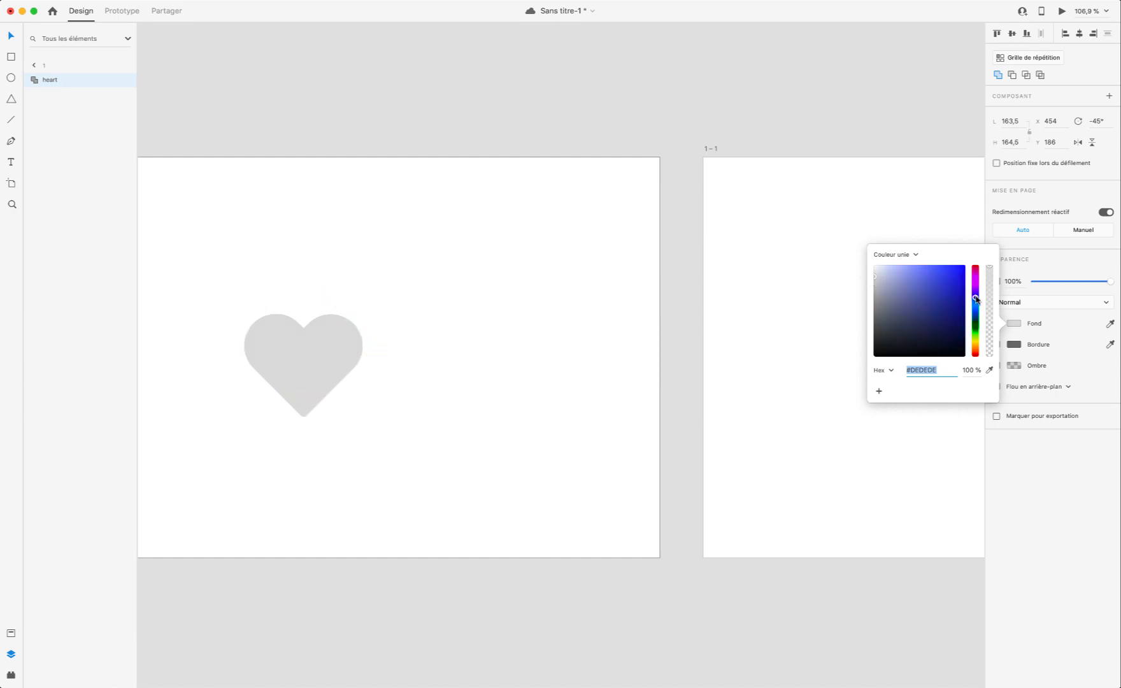
left_click(478, 266)
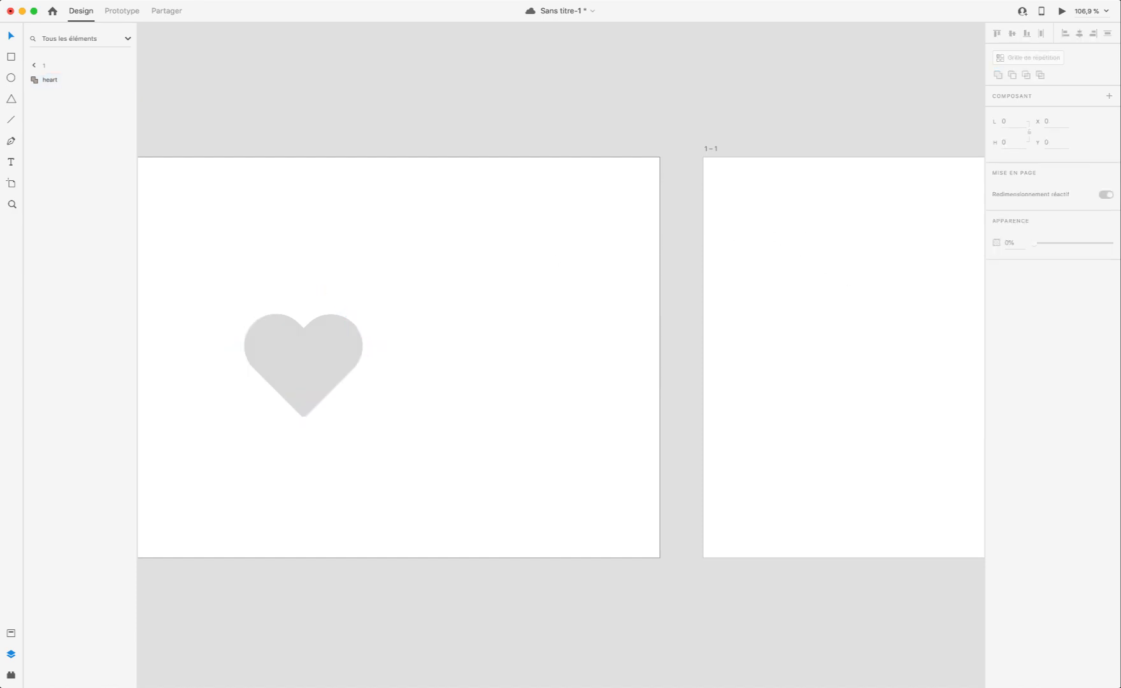
left_click(1061, 11)
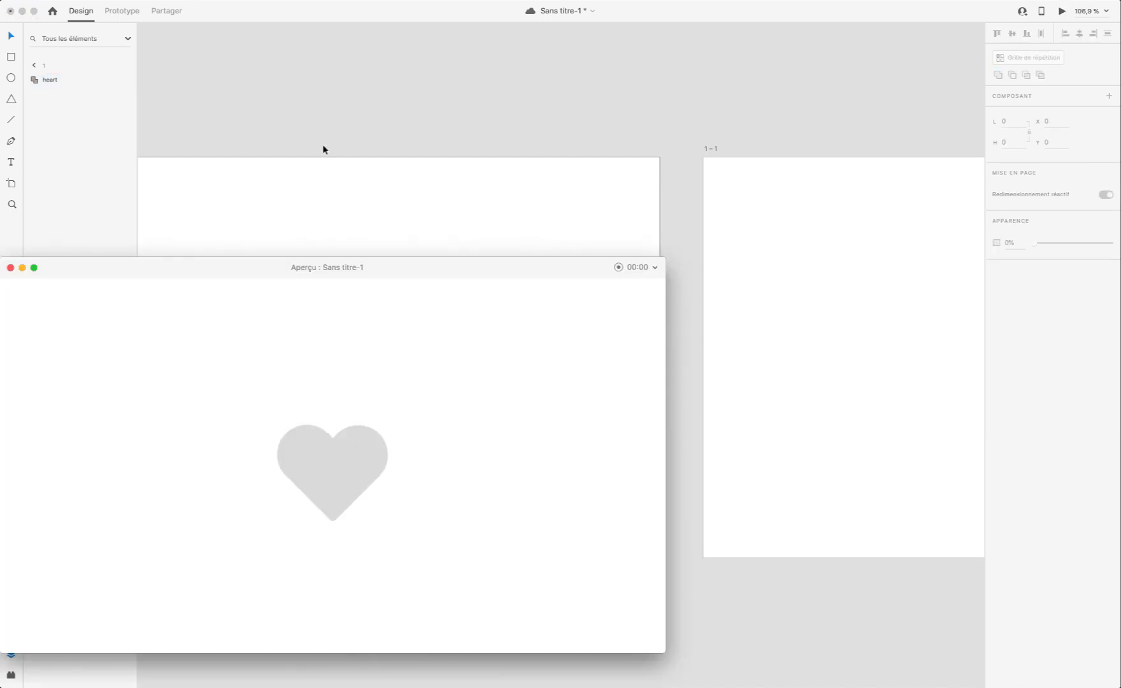
left_click(10, 267)
Step: Delete the duplicate artboard 1–1 that still holds the outlined heart
scroll(513, 362, "right", 5)
left_click(451, 148)
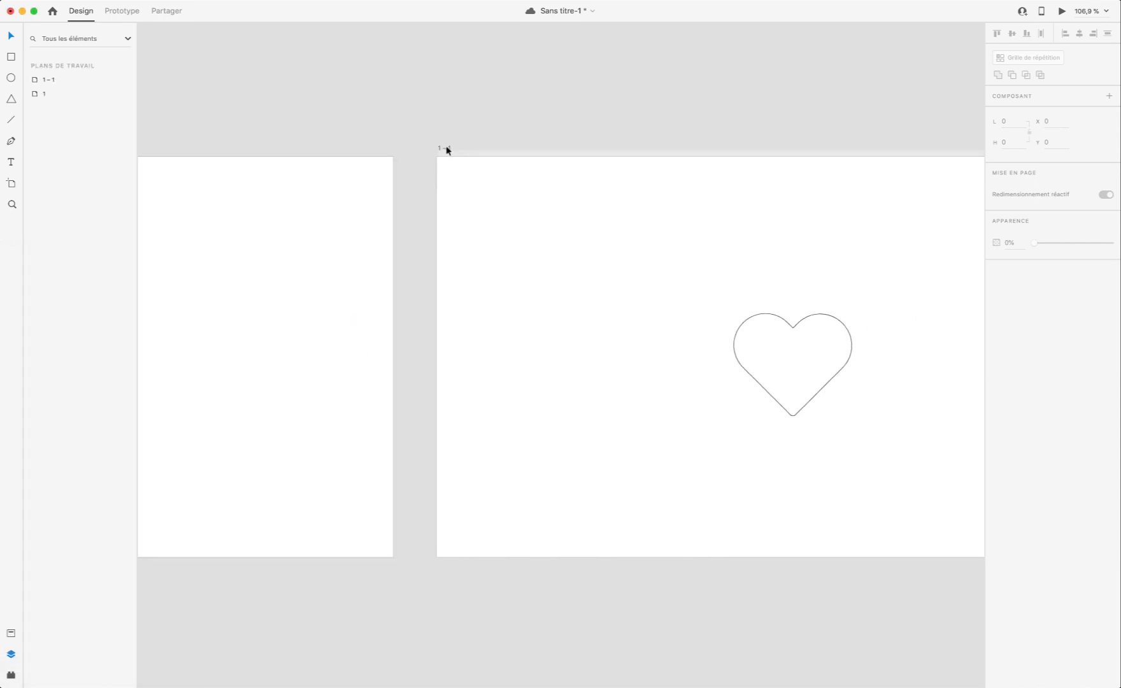
left_click(446, 148)
key("Delete")
Step: Duplicate artboard 1 with its grey, borderless heart and select the heart on the copy
scroll(525, 164, "left", 11)
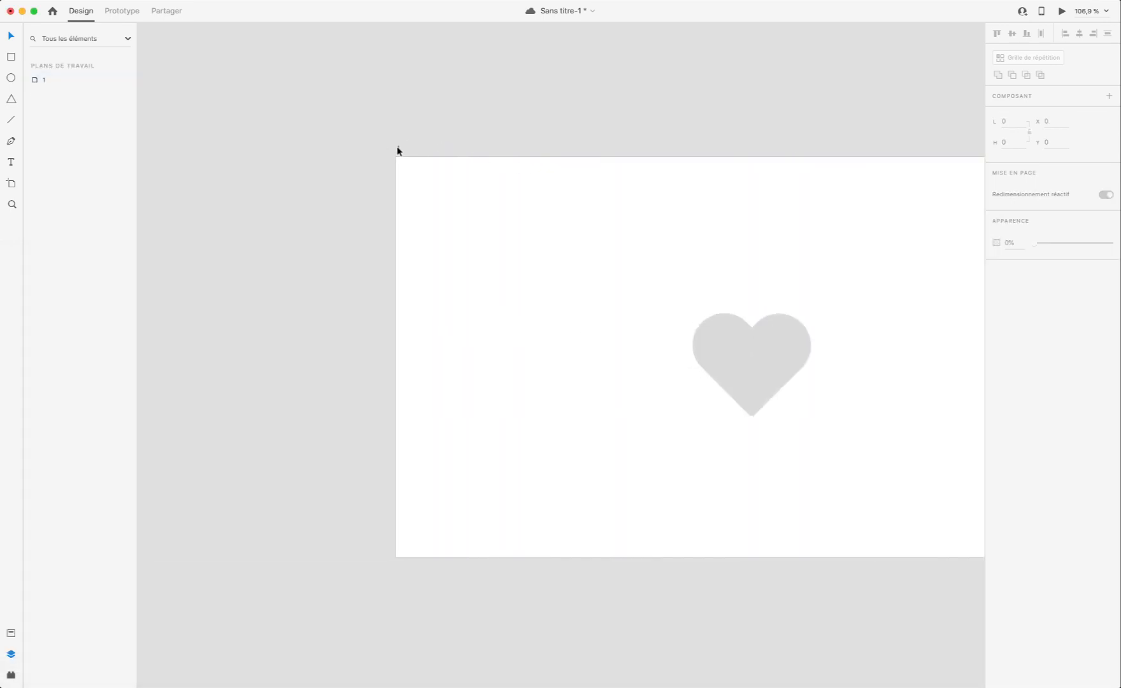
left_click(398, 147)
key("super+d")
scroll(664, 188, "right", 14)
left_click(558, 366)
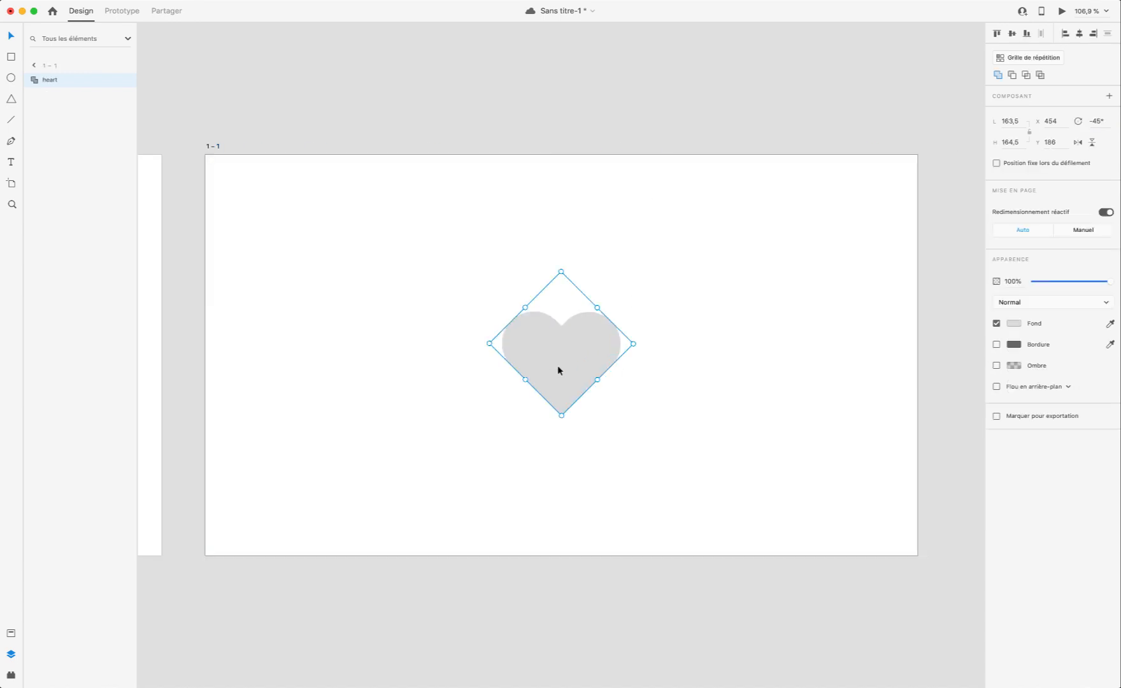
Step: Rename the duplicated artboard as 2 and save the document
double_click(213, 147)
type("2")
key("Return")
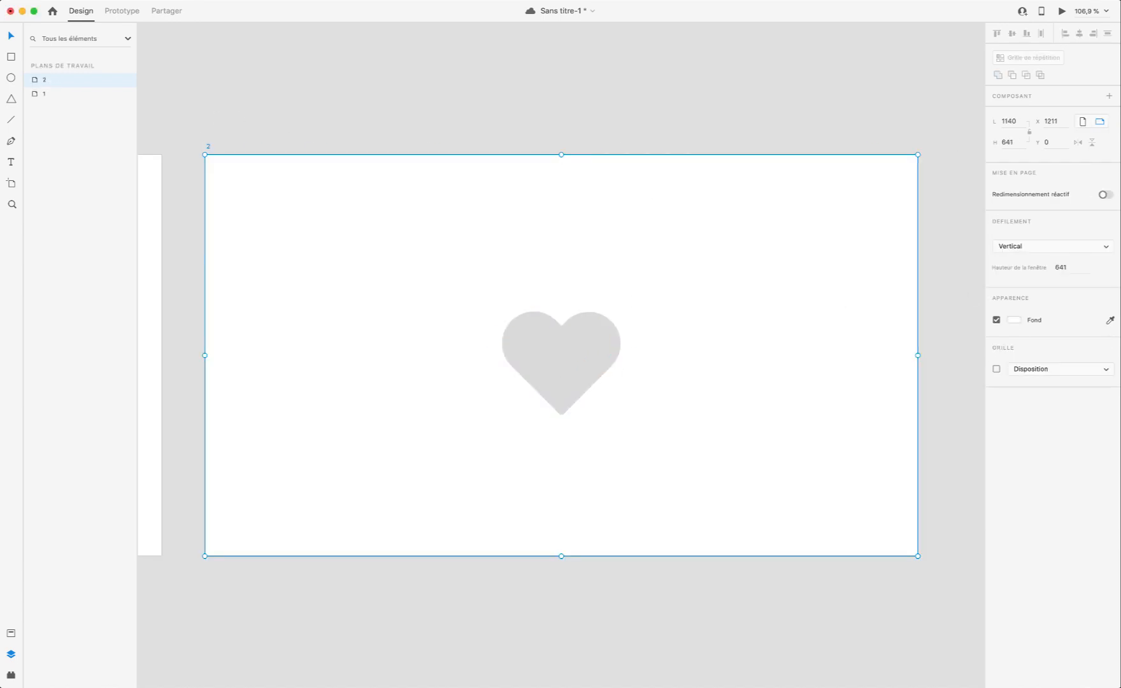
scroll(506, 241, "left", 14)
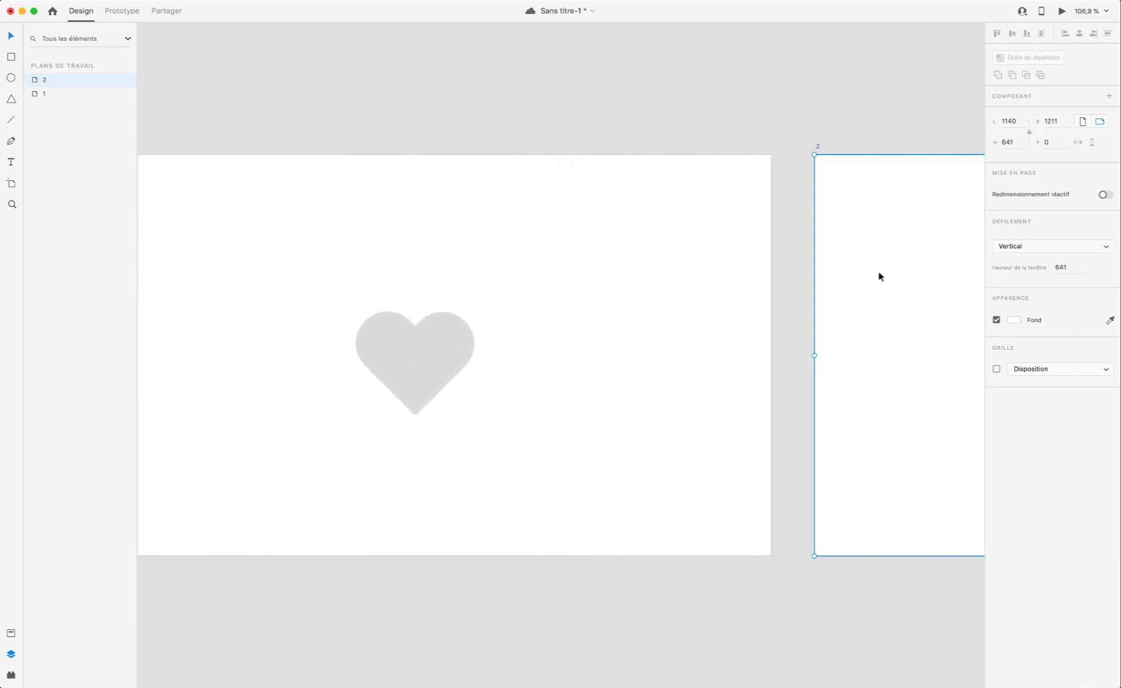
scroll(800, 253, "right", 10)
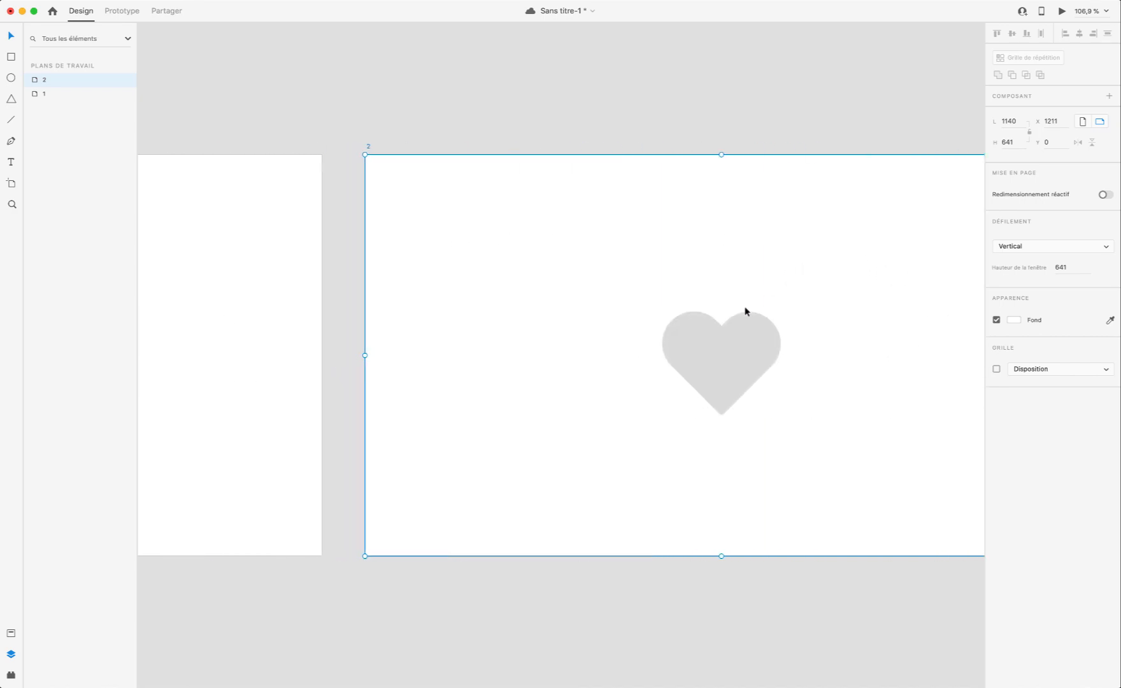
key("super+s")
Step: Compare artboards 1 and 2 and the grey heart placed on each
scroll(746, 312, "left", 15)
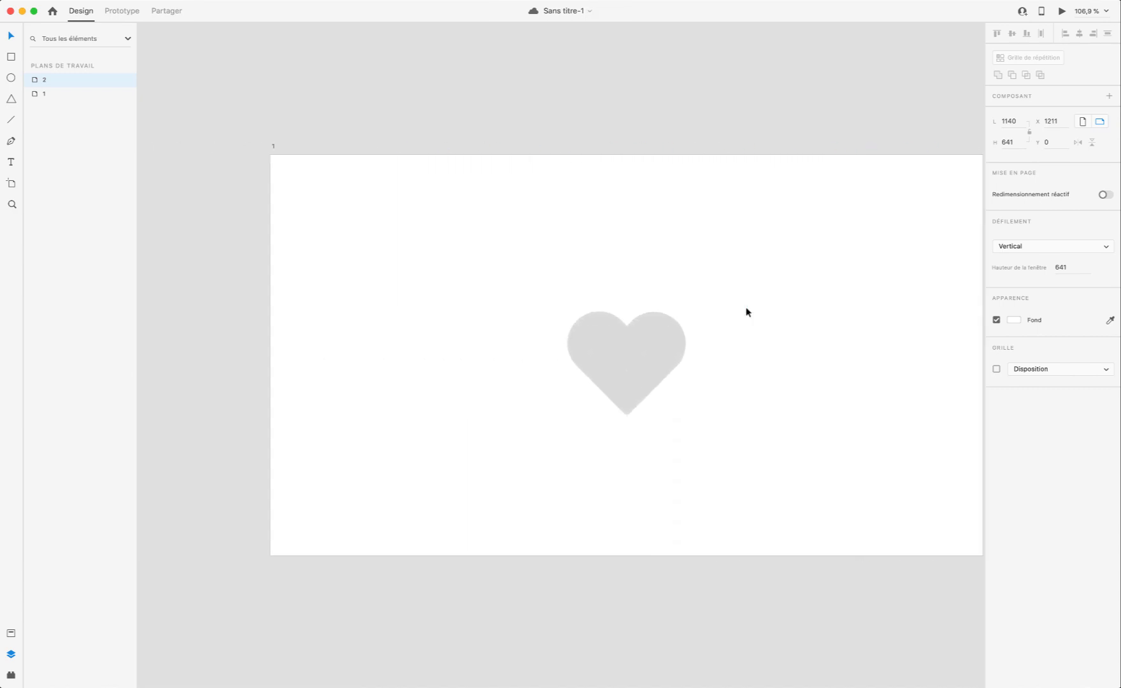
left_click(591, 358)
scroll(624, 337, "right", 12)
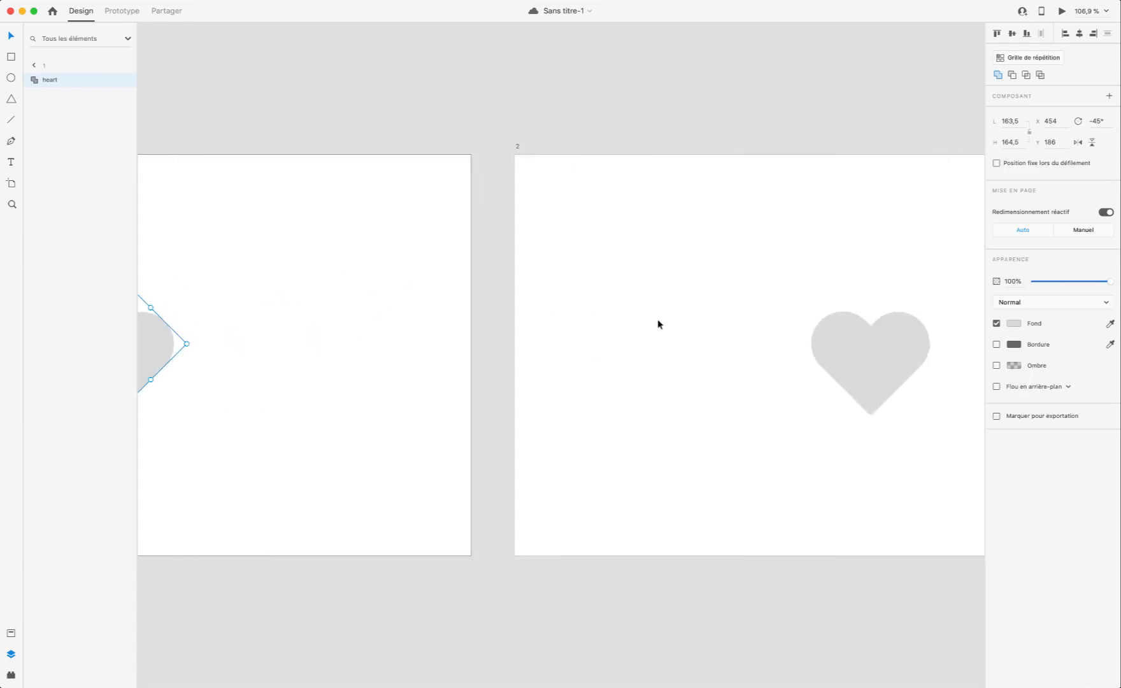
left_click(519, 151)
left_click(517, 150)
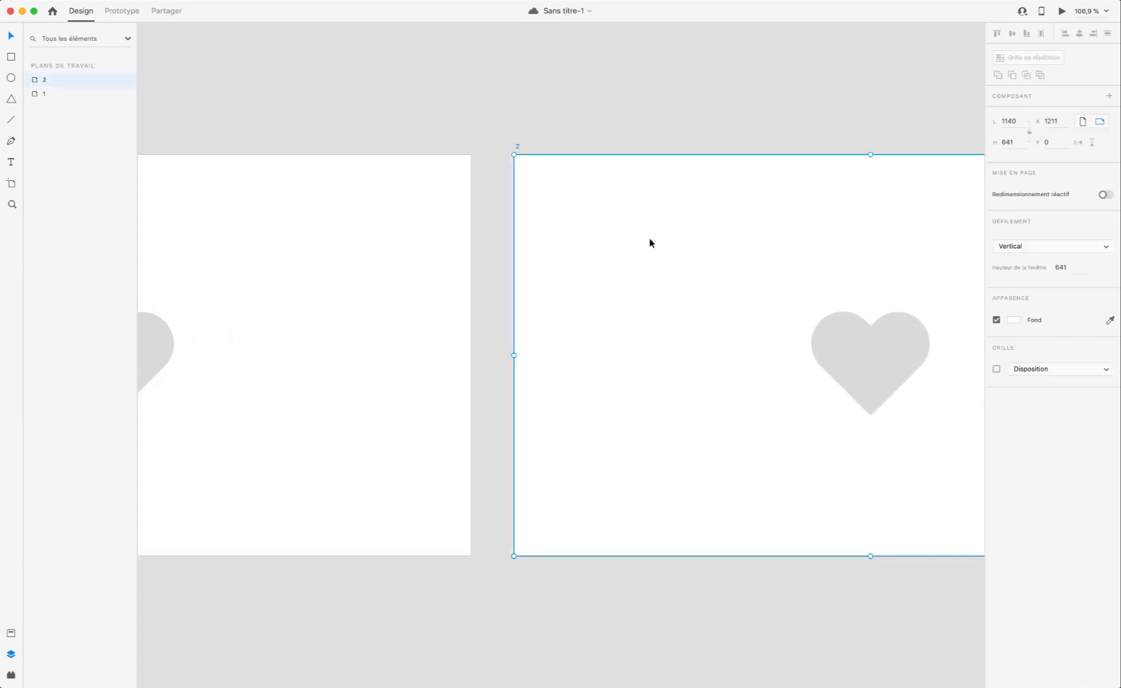
scroll(665, 268, "right", 4)
scroll(449, 230, "up", 1)
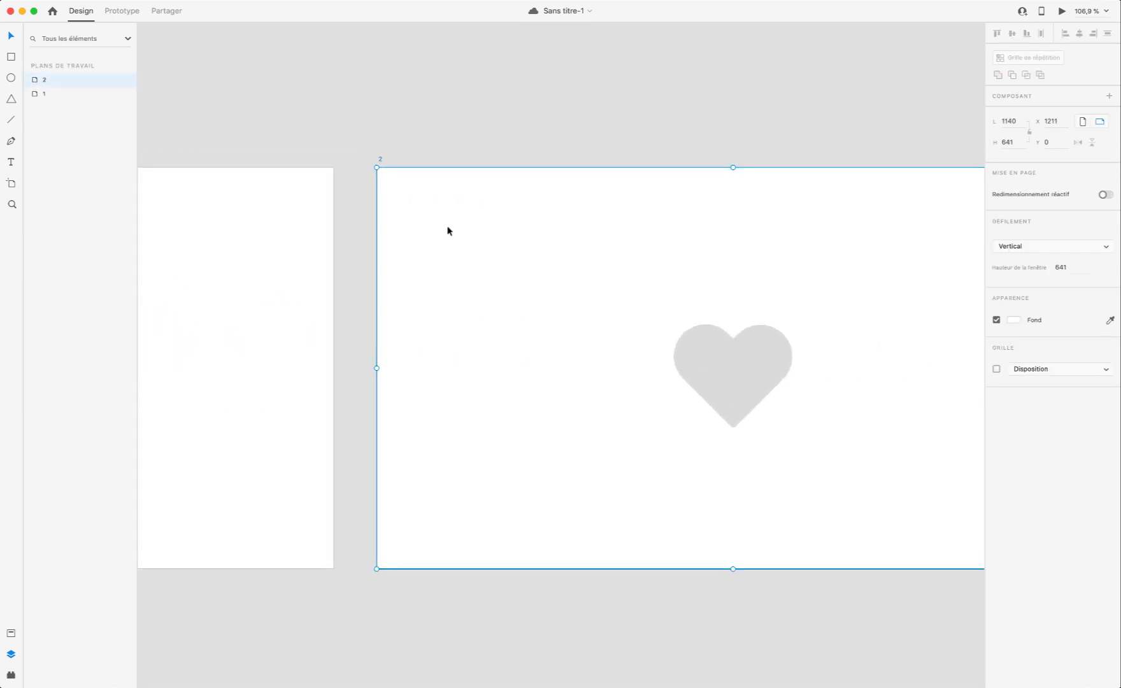
scroll(450, 228, "left", 6)
scroll(450, 228, "right", 9)
scroll(468, 304, "right", 1)
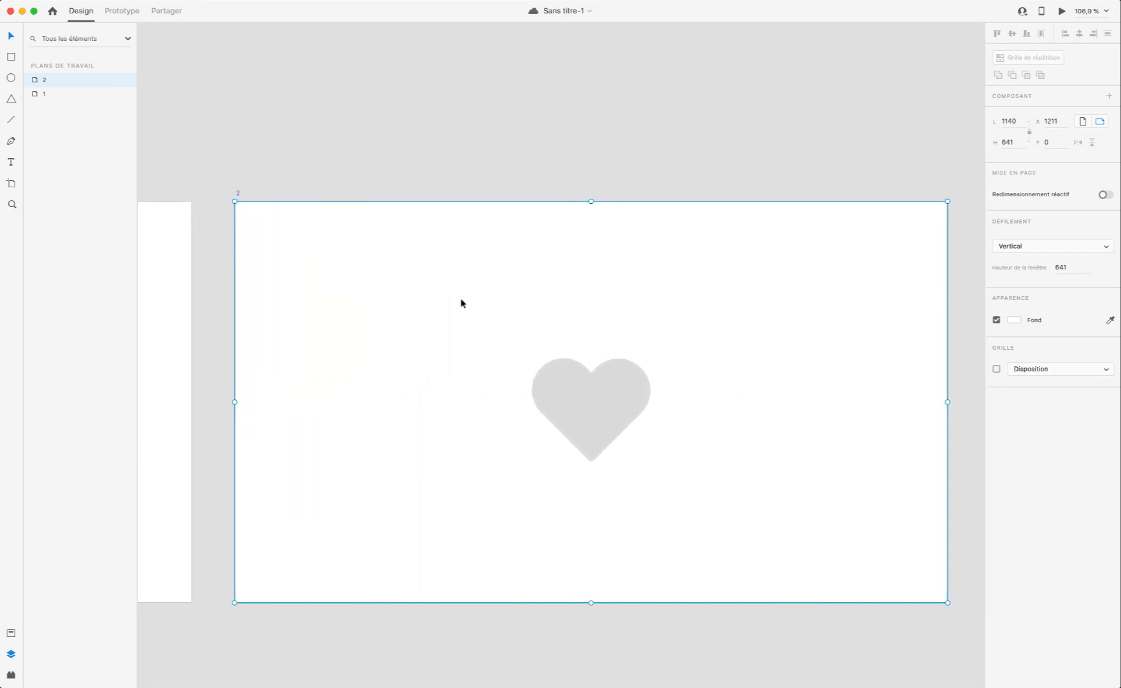
Step: Fill the heart on artboard 2 with the red #FF5A5A and preview that artboard
scroll(609, 420, "up", 3)
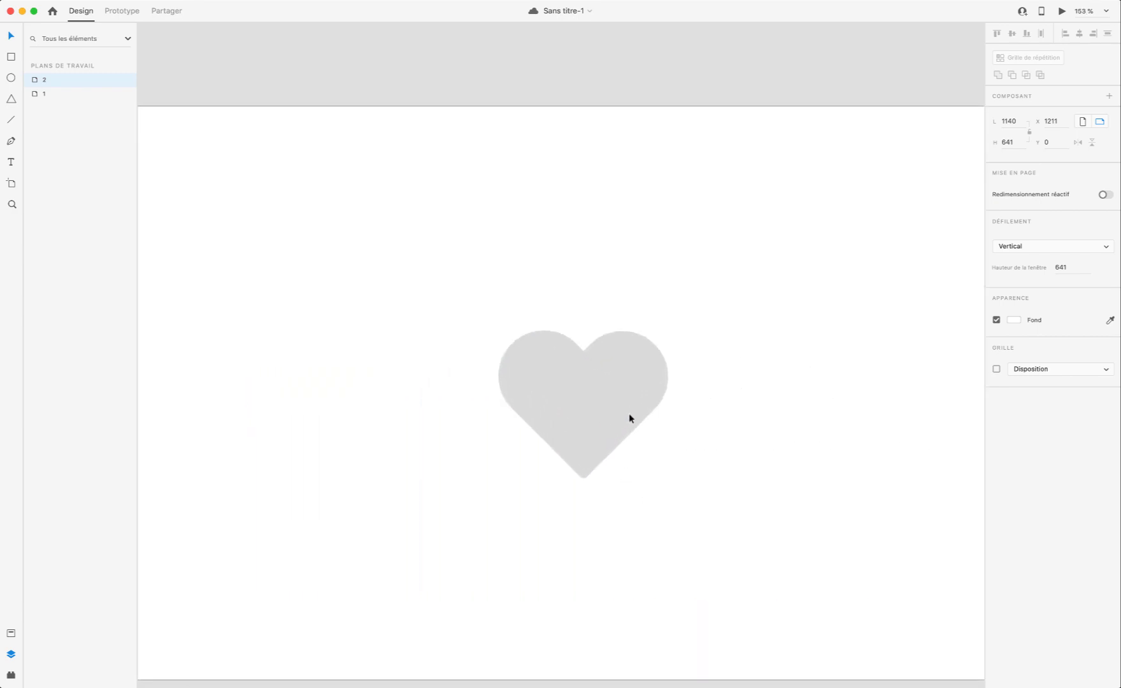
left_click(629, 413)
left_click(1013, 324)
left_click_drag(933, 288, 933, 265)
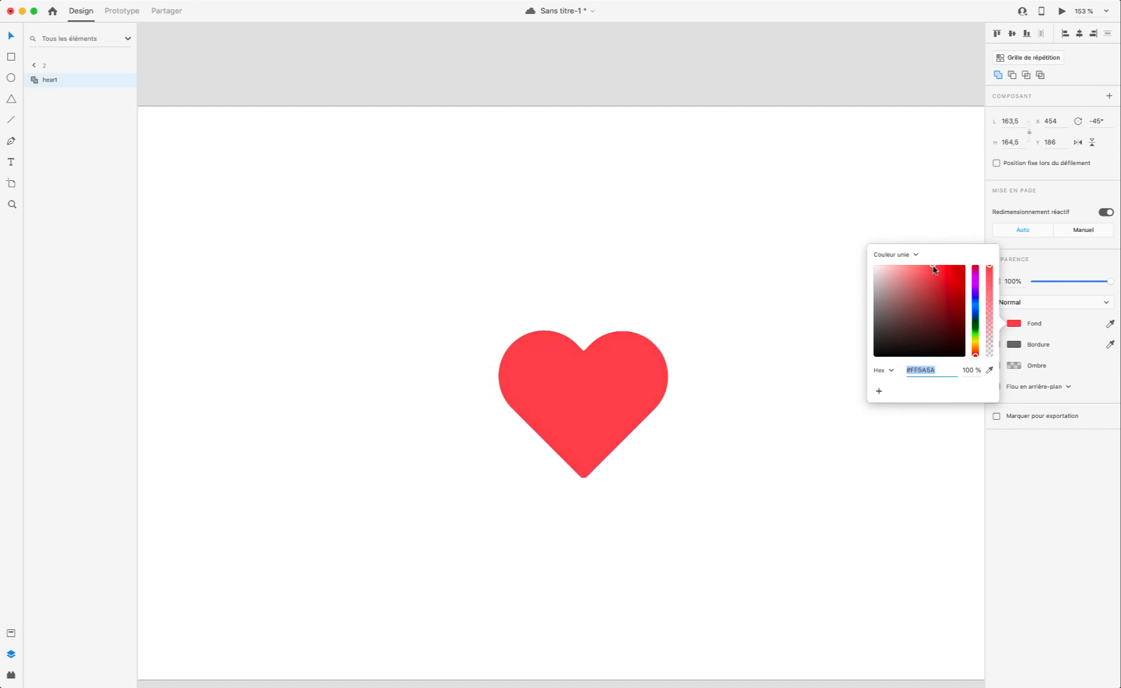
left_click(1067, 13)
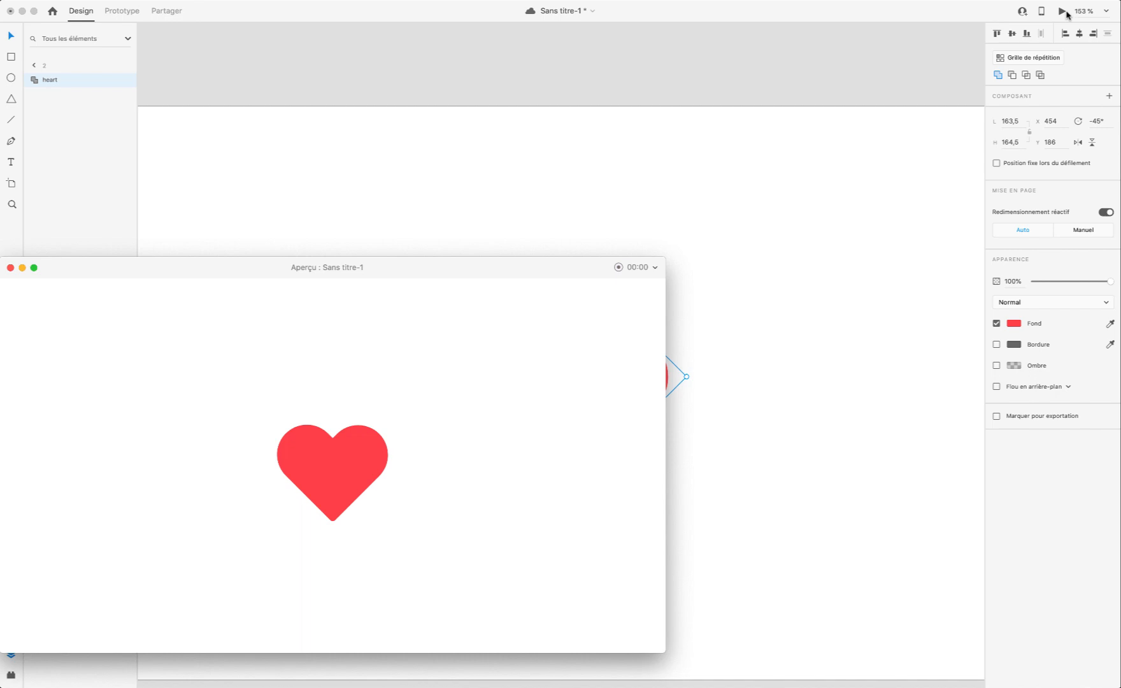
left_click(11, 268)
Step: Switch to prototyping and link the heart on artboard 1 to artboard 2
scroll(457, 395, "down", 5)
scroll(458, 396, "left", 5)
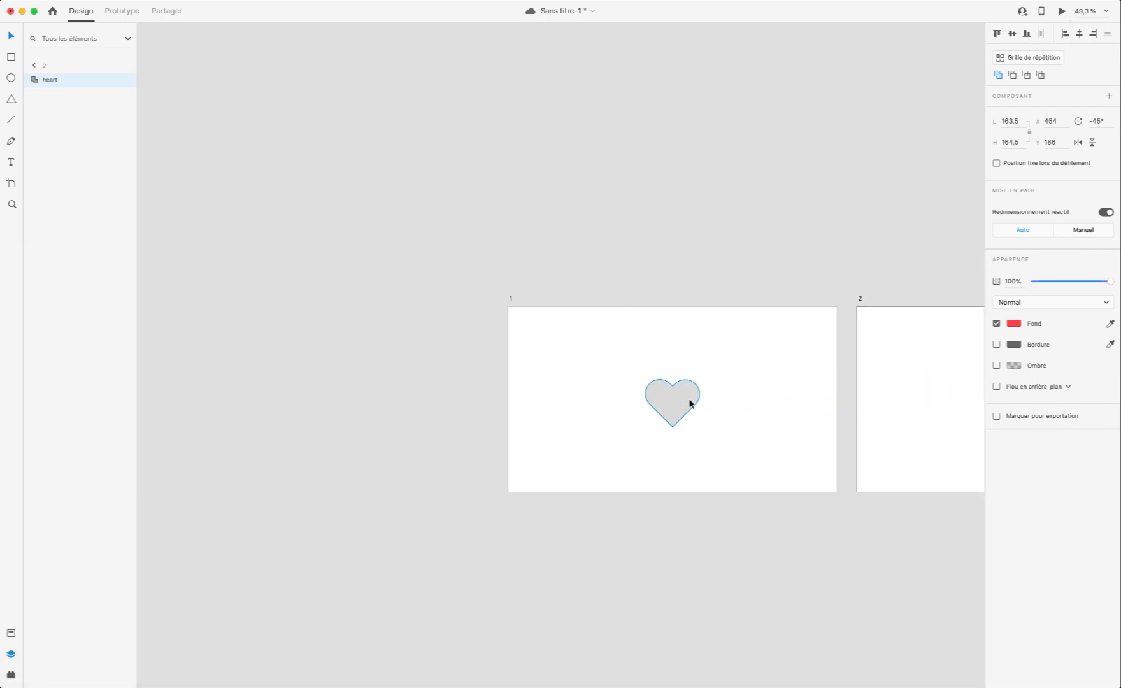
left_click(689, 404)
scroll(793, 428, "right", 4)
scroll(601, 492, "up", 5)
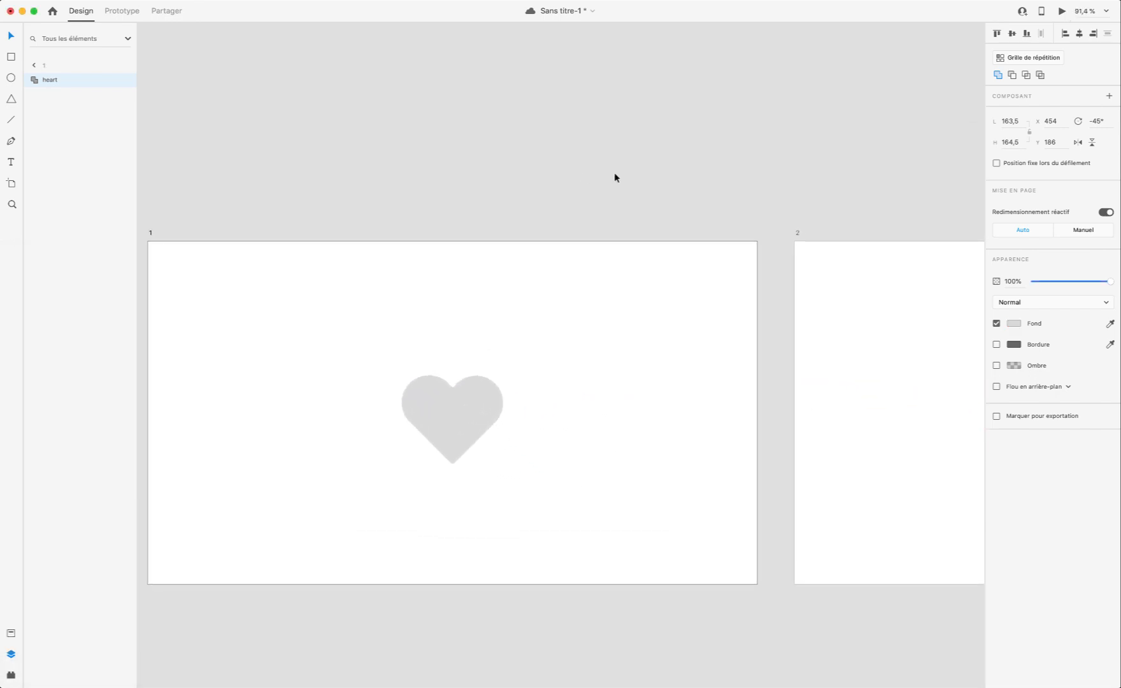
left_click(113, 11)
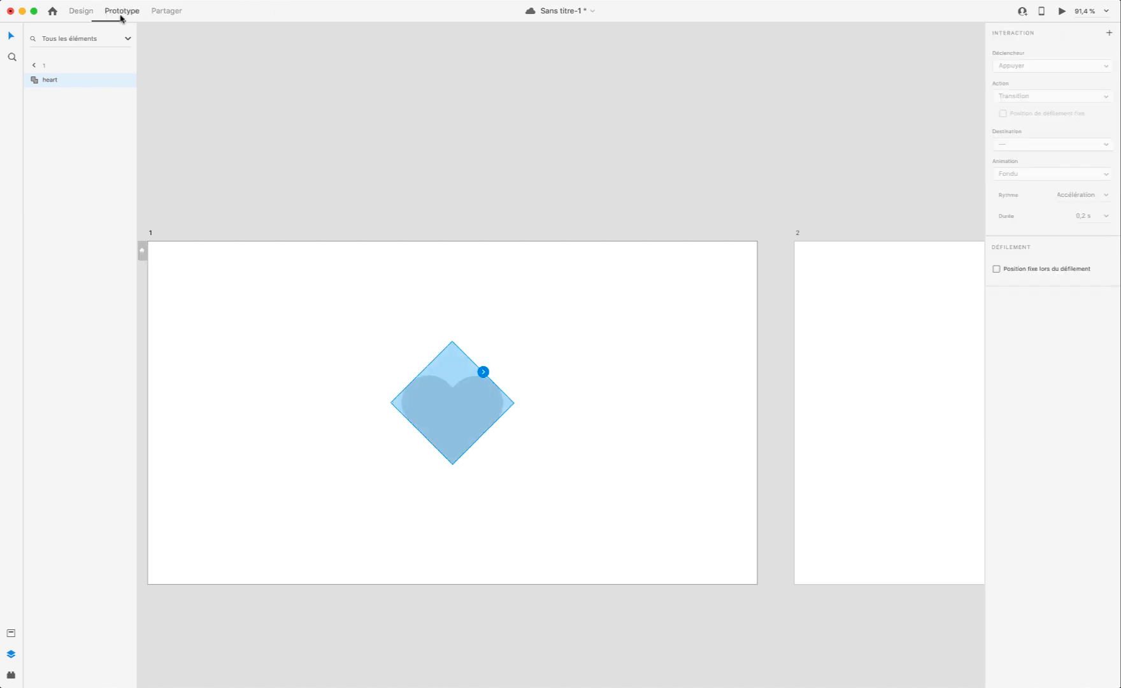
left_click_drag(484, 372, 929, 408)
Step: Set the action of the heart's interaction to Animation automatique
left_click(1106, 195)
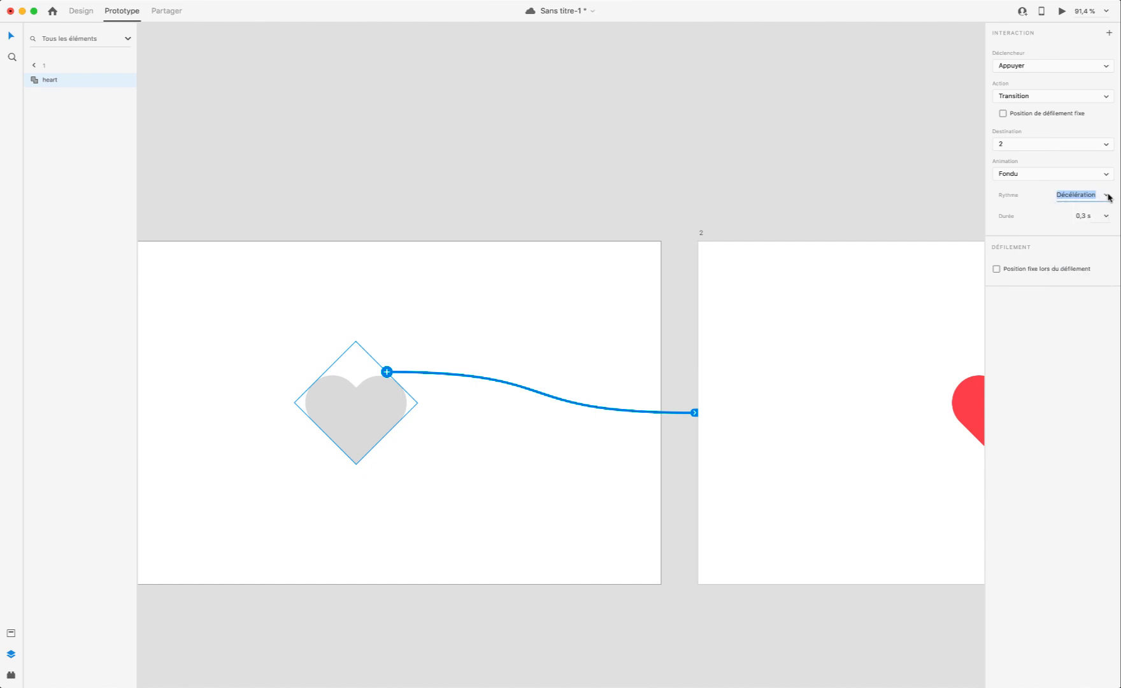
left_click(1086, 98)
left_click(1062, 99)
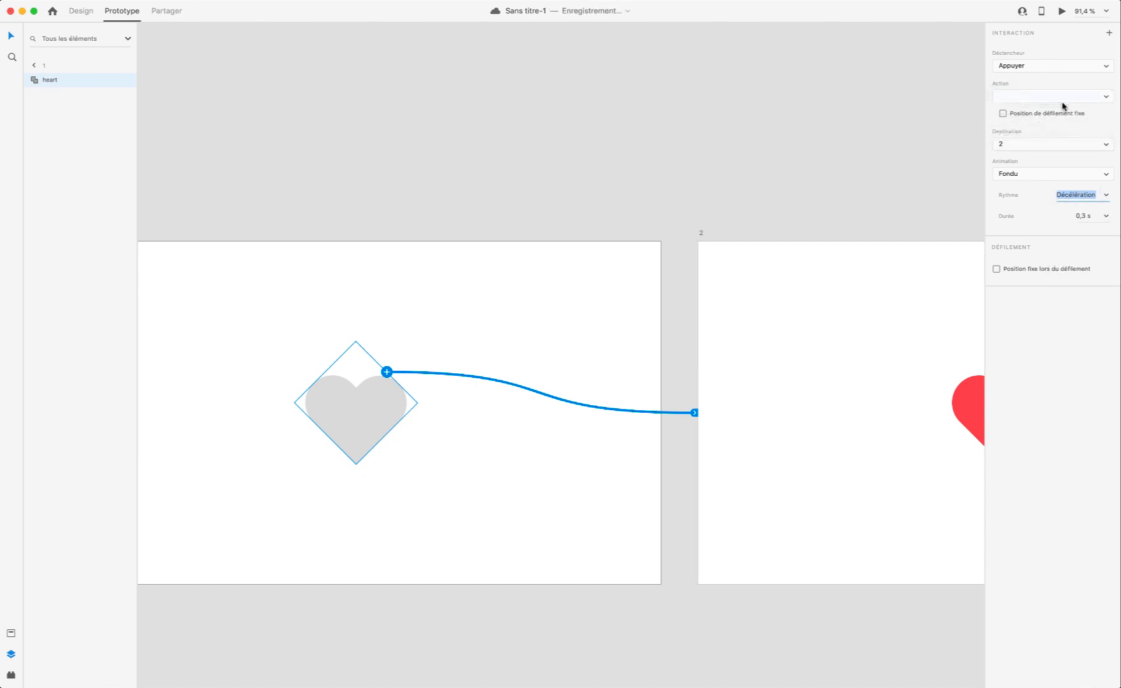
left_click(1061, 97)
left_click(1053, 105)
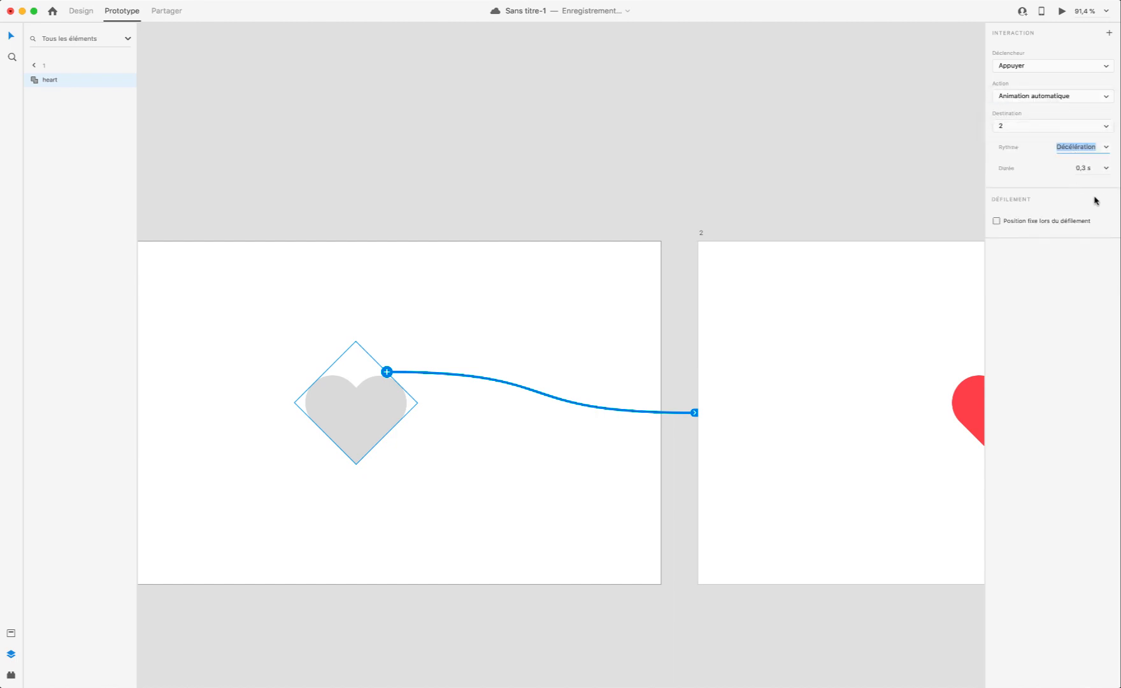
Step: Set the interaction's easing to Accélération and its duration to 0,2 s
left_click(1105, 148)
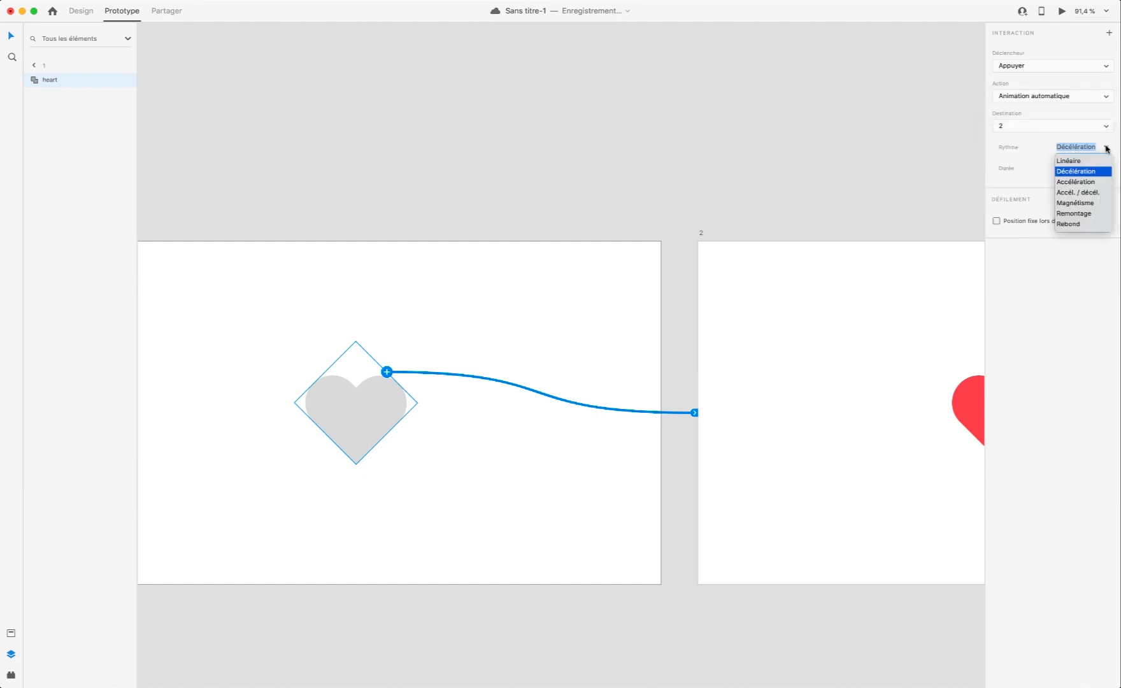
left_click(1089, 182)
left_click(1099, 170)
left_click(1081, 182)
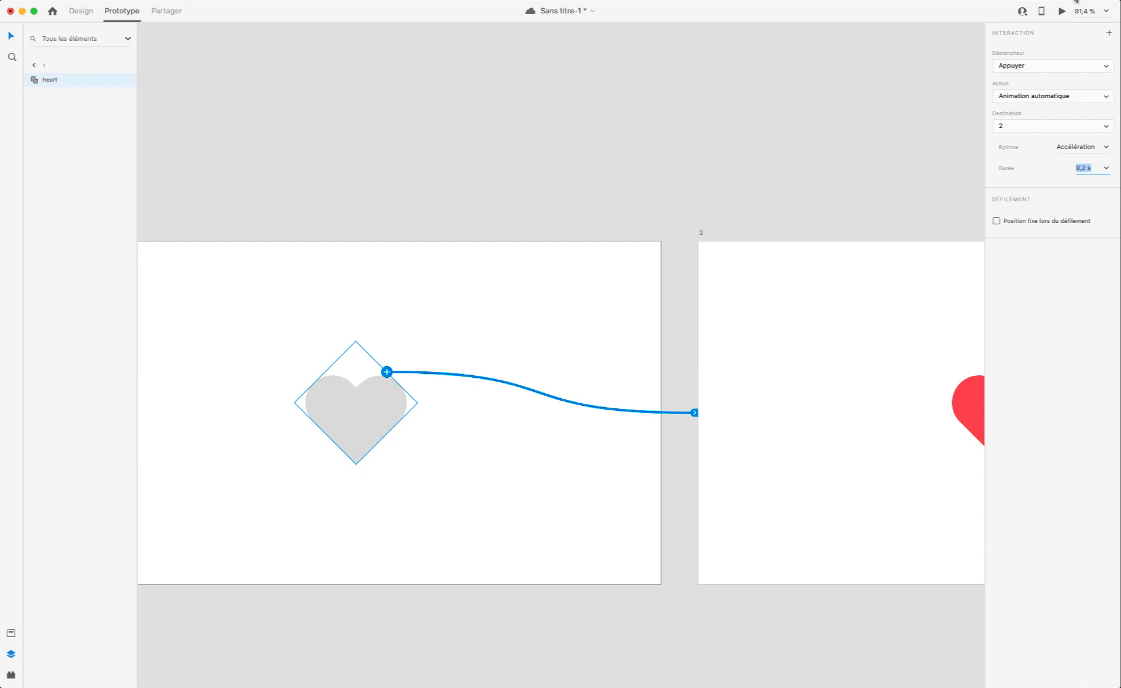
Step: Preview the prototype and trigger the heart's transition to artboard 2
left_click(1061, 11)
left_click(322, 472)
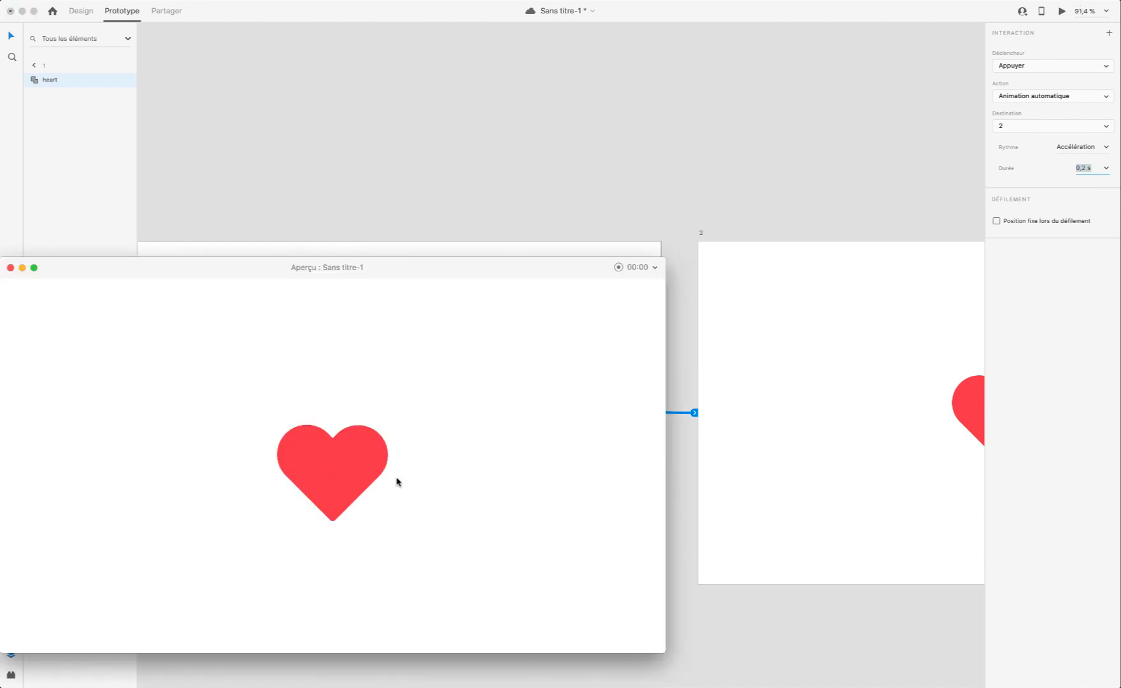
left_click(10, 268)
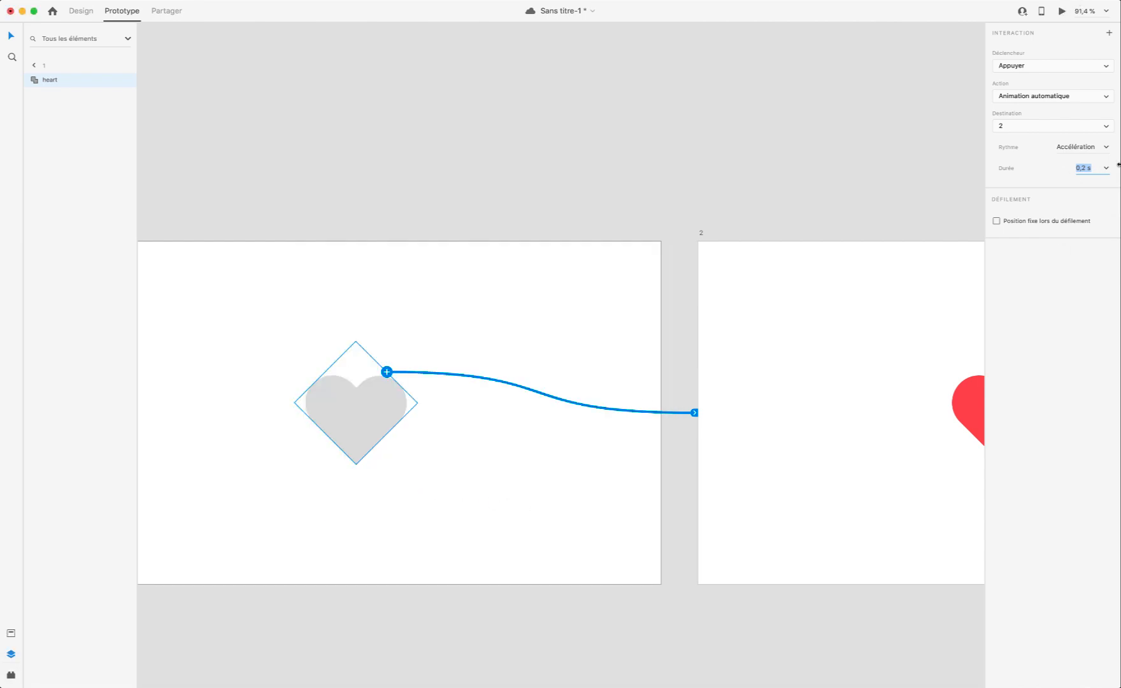
Step: Change the interaction's easing to Magnétisme and test the heart's transition in the preview
left_click(1108, 146)
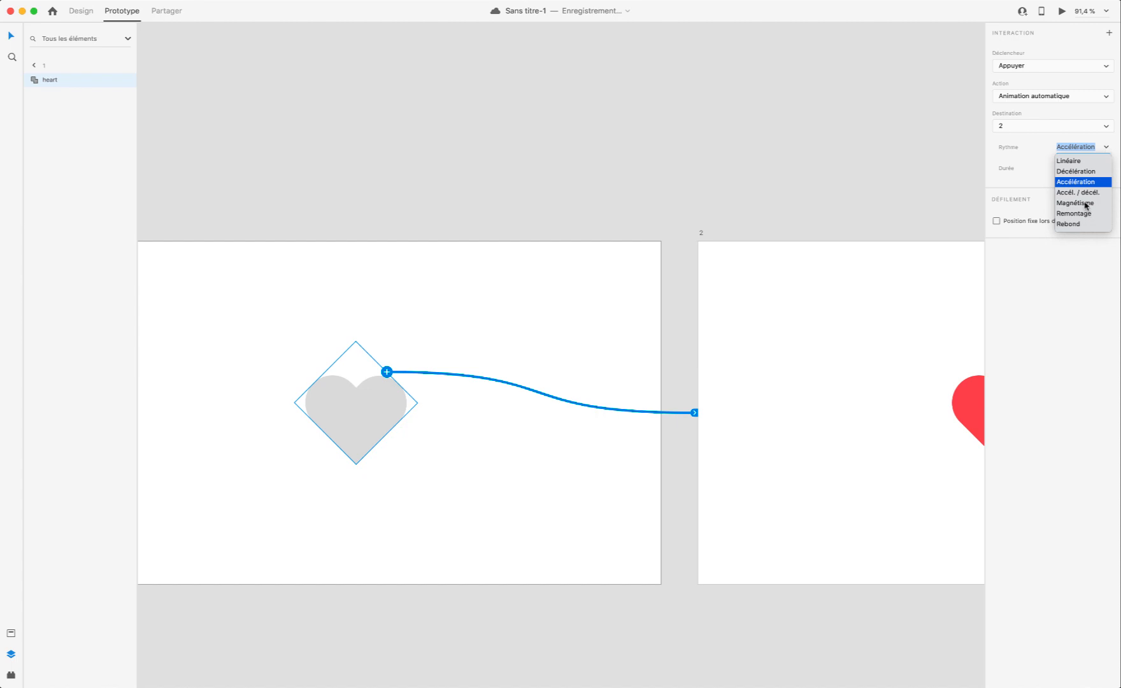
left_click(1086, 204)
left_click(1061, 11)
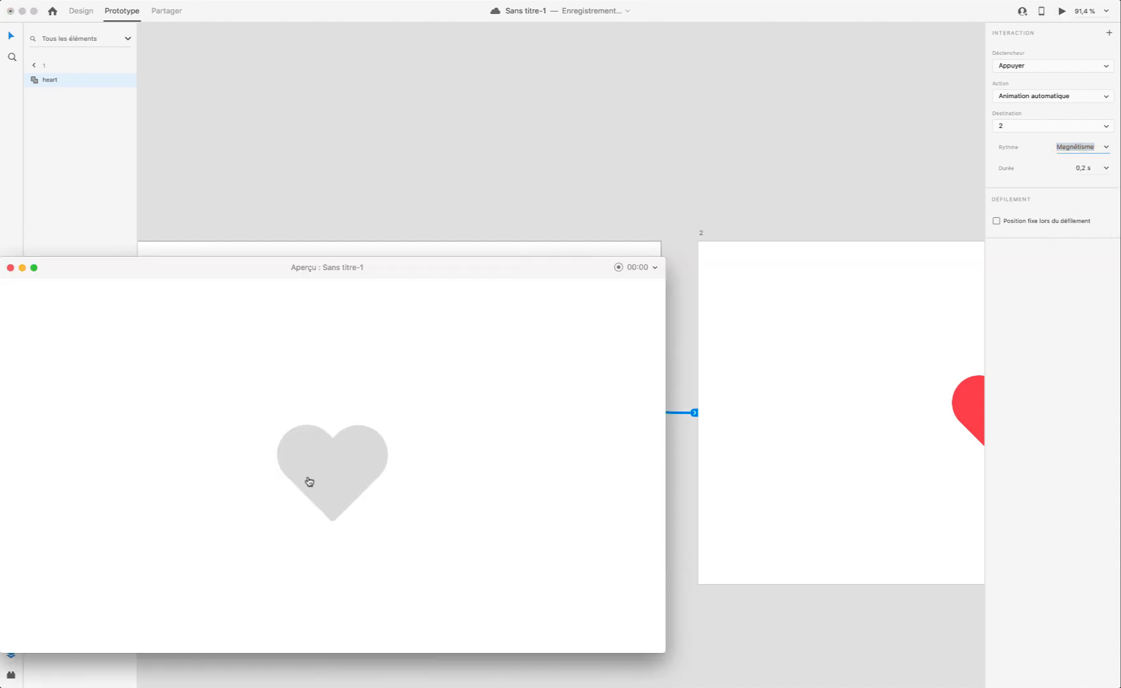
left_click(306, 479)
left_click(9, 267)
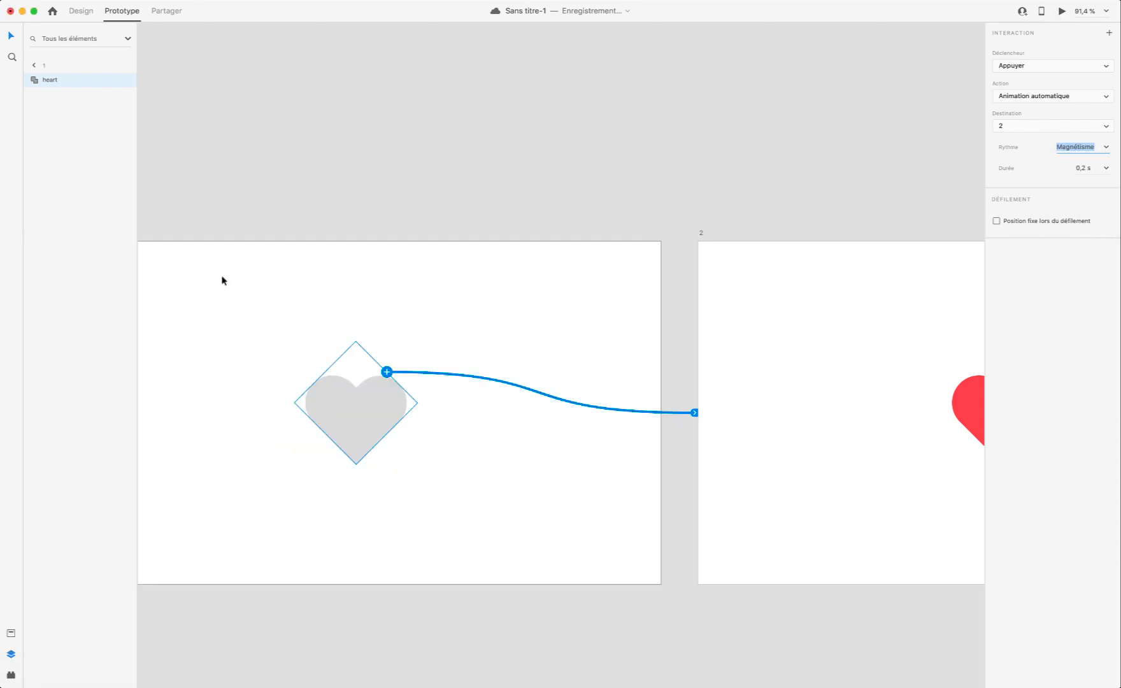
Step: Change the heart interaction's easing to Accél. / décél. and test the transition in the preview
left_click(1106, 150)
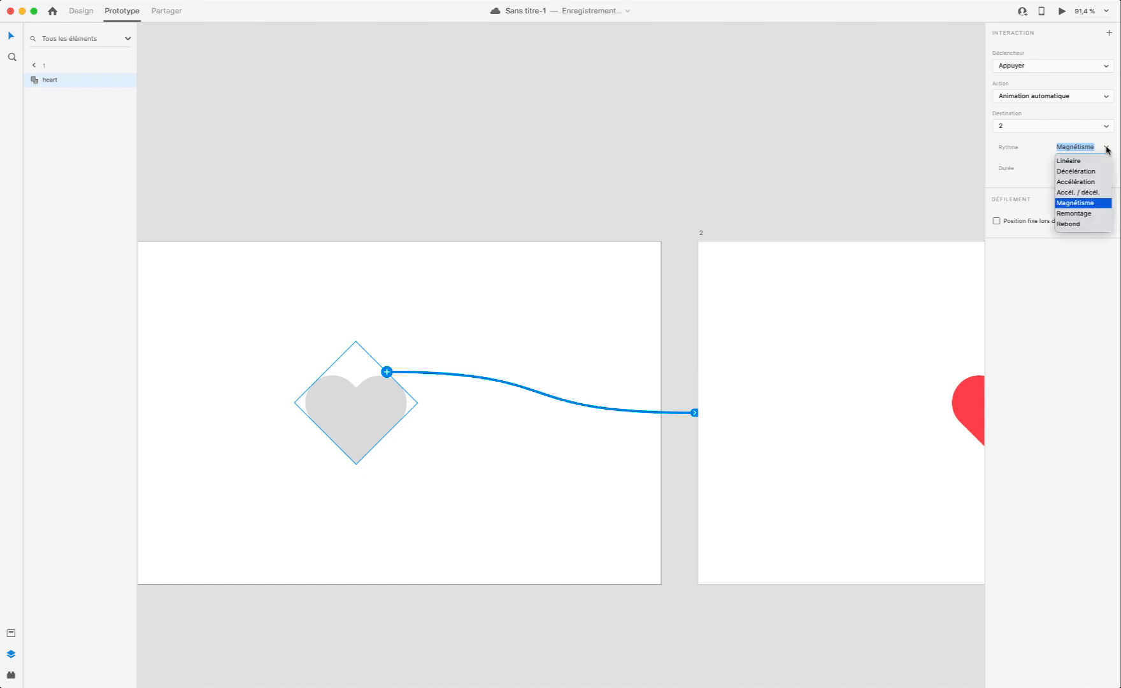
left_click(1078, 193)
left_click(1058, 14)
left_click(357, 459)
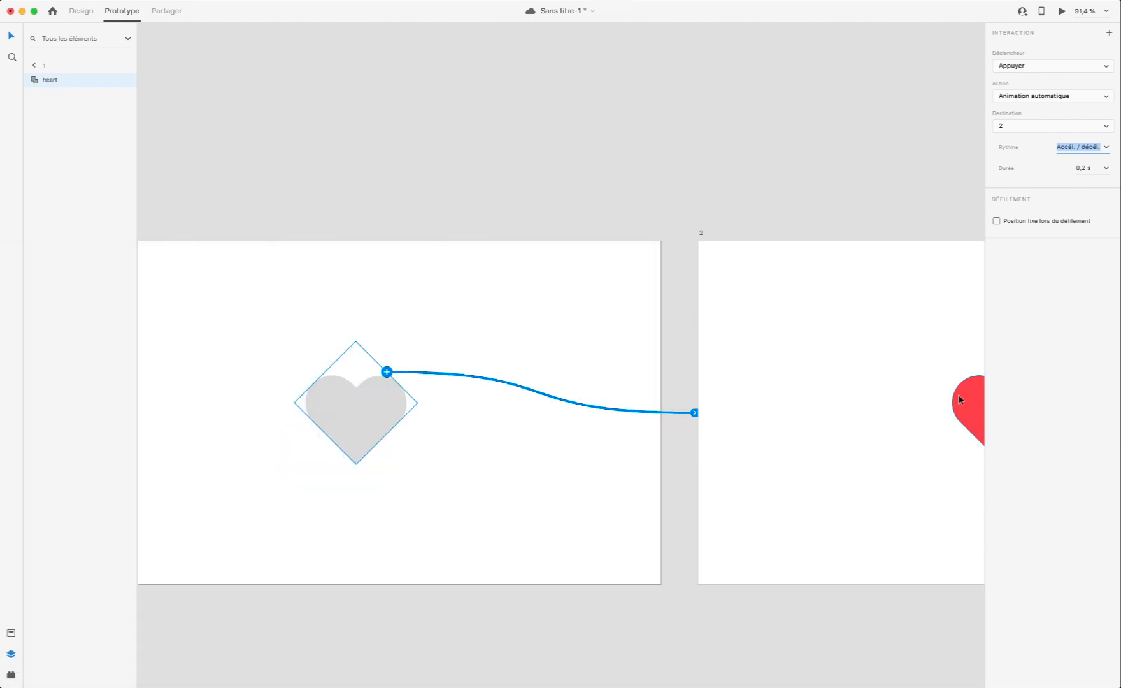
Step: Copy the red heart from artboard 2 over the grey heart on artboard 1 and set the copy's opacity to 0%
left_click(85, 16)
scroll(640, 382, "right", 5)
left_click(766, 420)
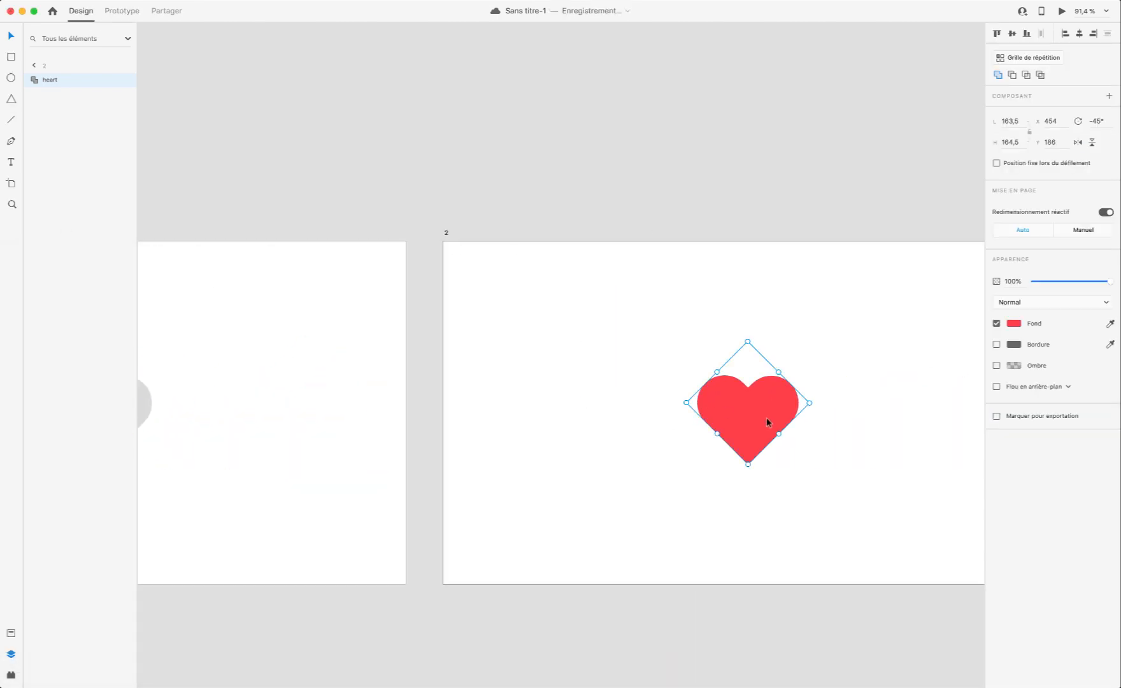
scroll(768, 422, "left", 3)
scroll(767, 421, "right", 3)
scroll(768, 421, "down", 1)
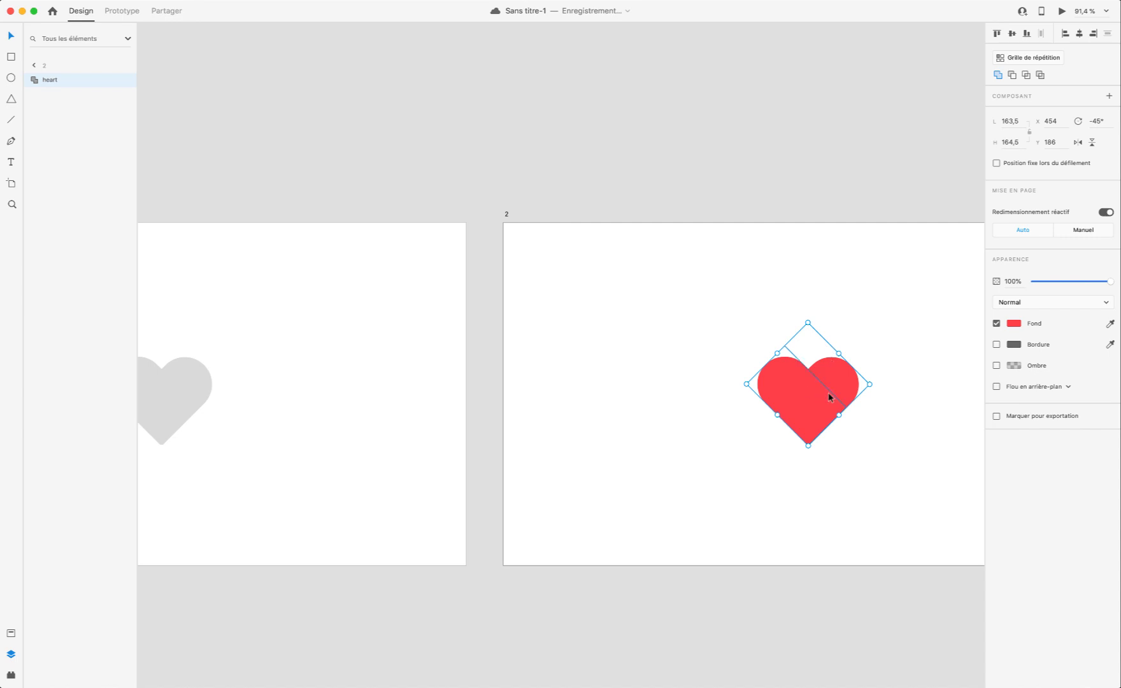
scroll(834, 392, "left", 6)
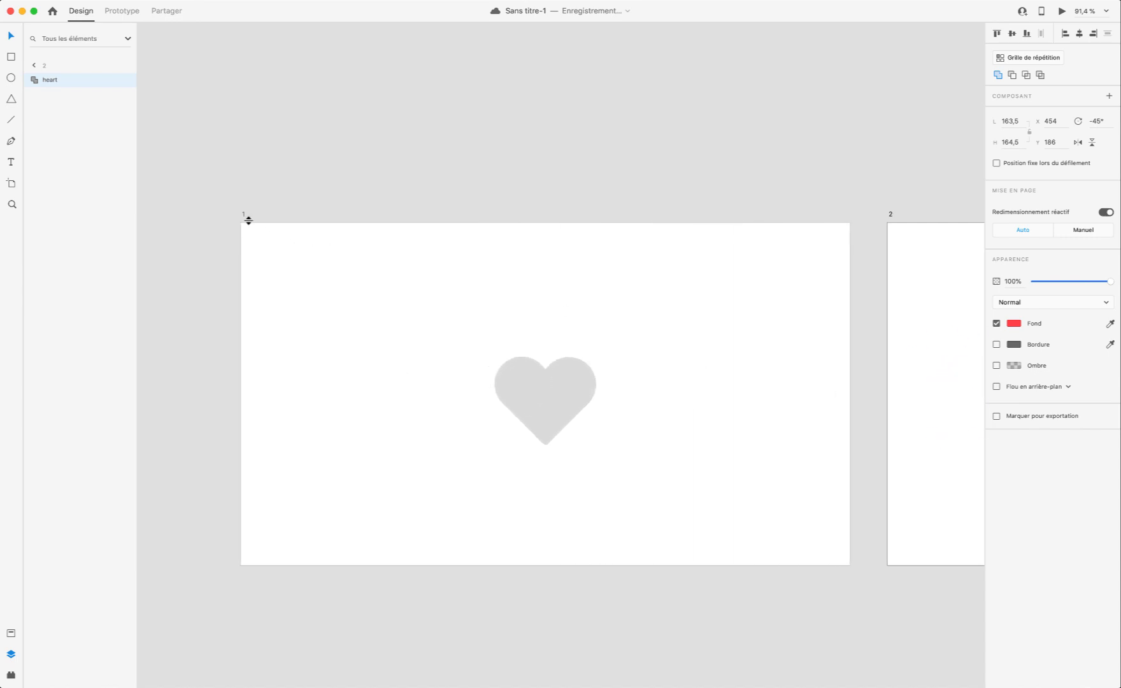
left_click(514, 385)
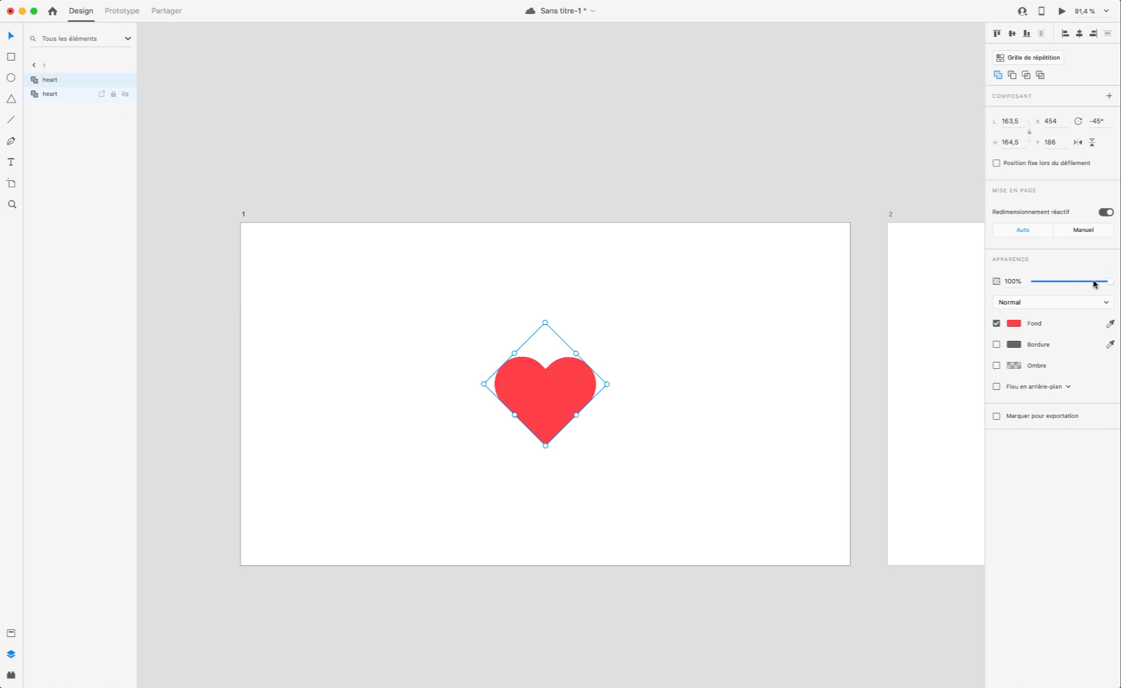
left_click_drag(1094, 284, 991, 286)
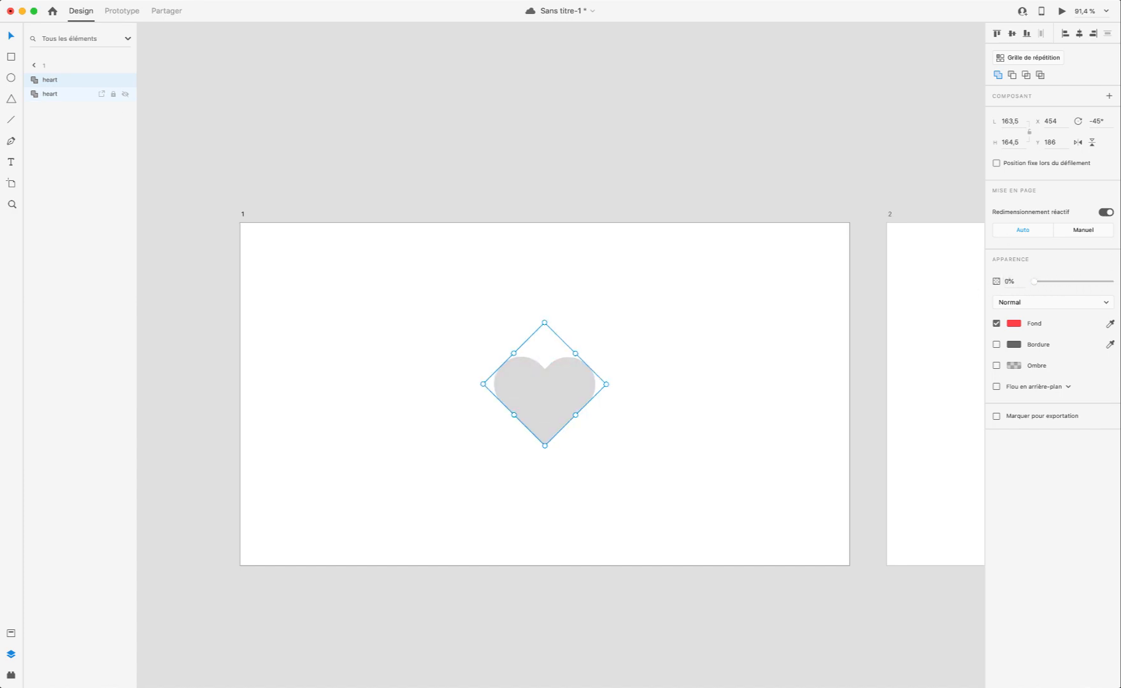
Step: Preview the prototype and trigger the heart's transition with the transparent red copy in place
left_click(1061, 11)
left_click(325, 482)
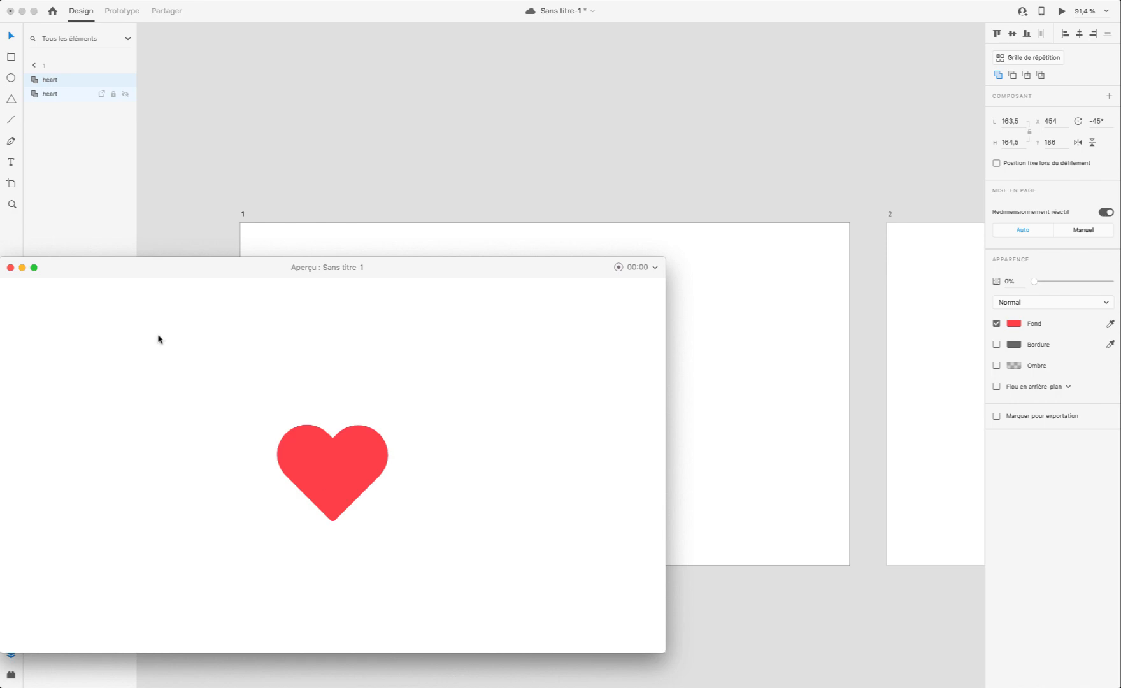
left_click(10, 267)
Step: Show the red copy at 100% opacity, shrink it to 44,5 × 44,5 at the grey heart's lower tip, and return its opacity to 0%
scroll(548, 393, "up", 5)
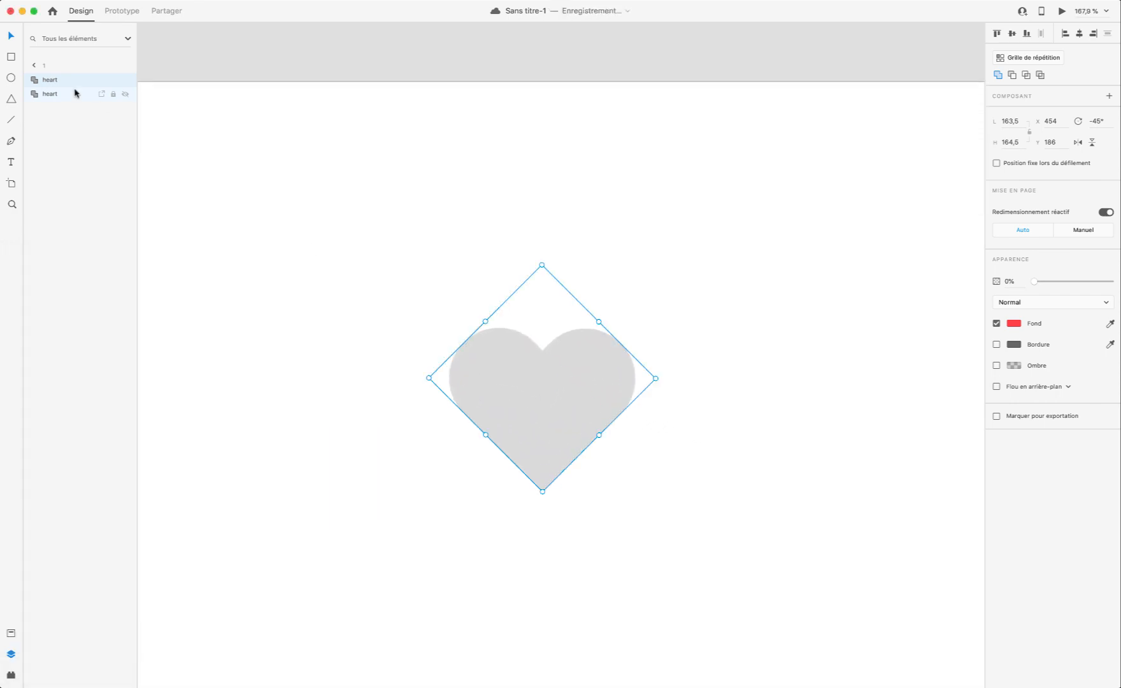
key("0")
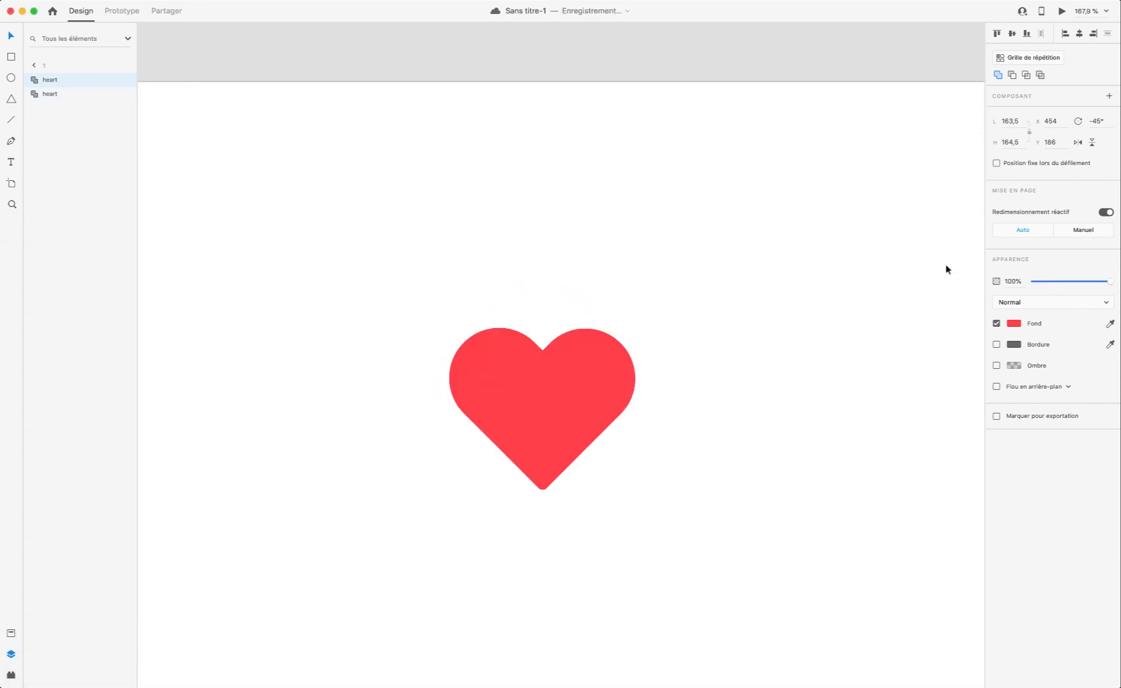
left_click_drag(542, 265, 560, 415)
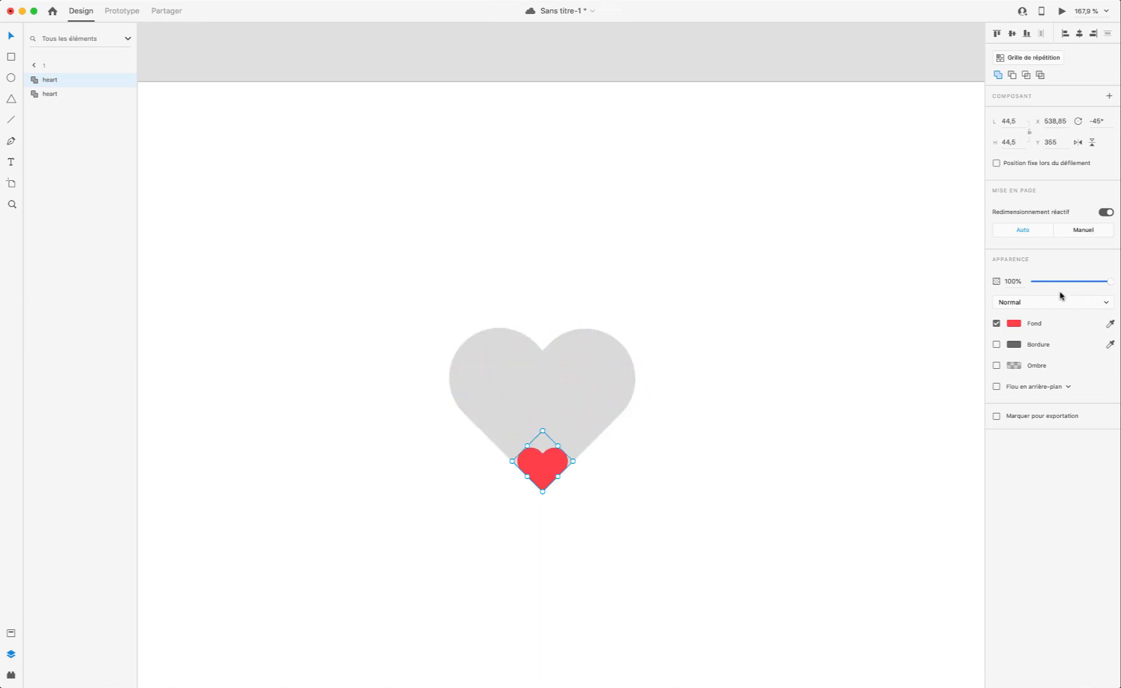
left_click_drag(1069, 281, 716, 249)
Step: Test the heart's transition in the preview with the shrunken red copy on artboard 1
scroll(667, 255, "down", 5)
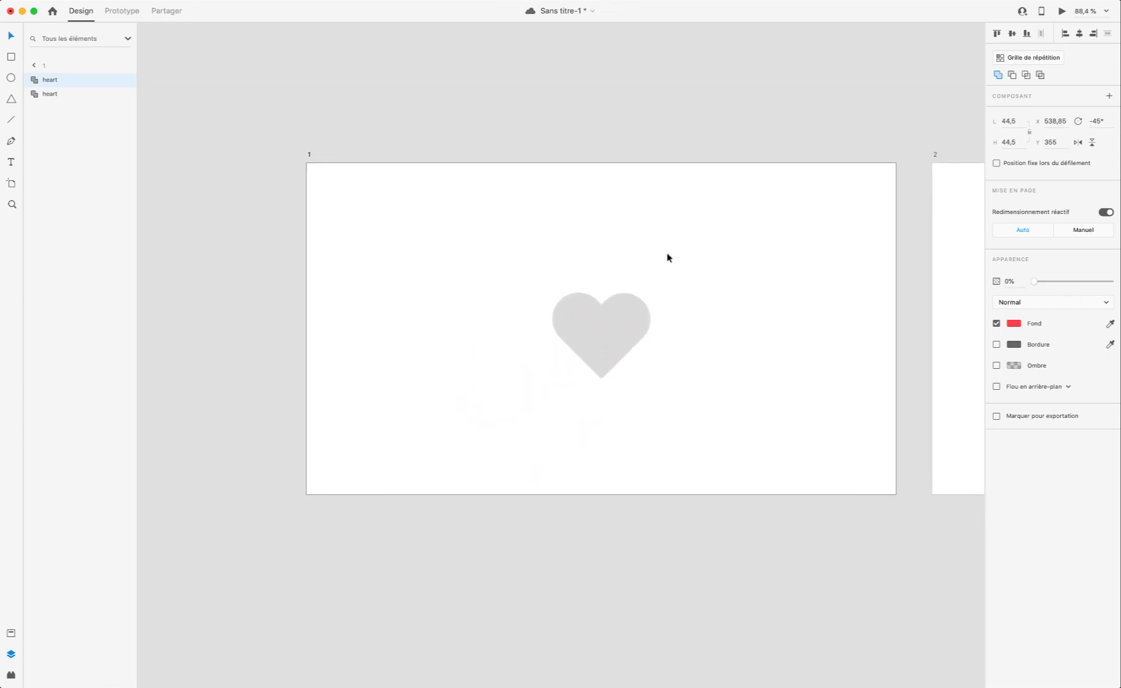
scroll(665, 253, "right", 5)
scroll(643, 238, "left", 3)
scroll(178, 192, "left", 1)
left_click(184, 185)
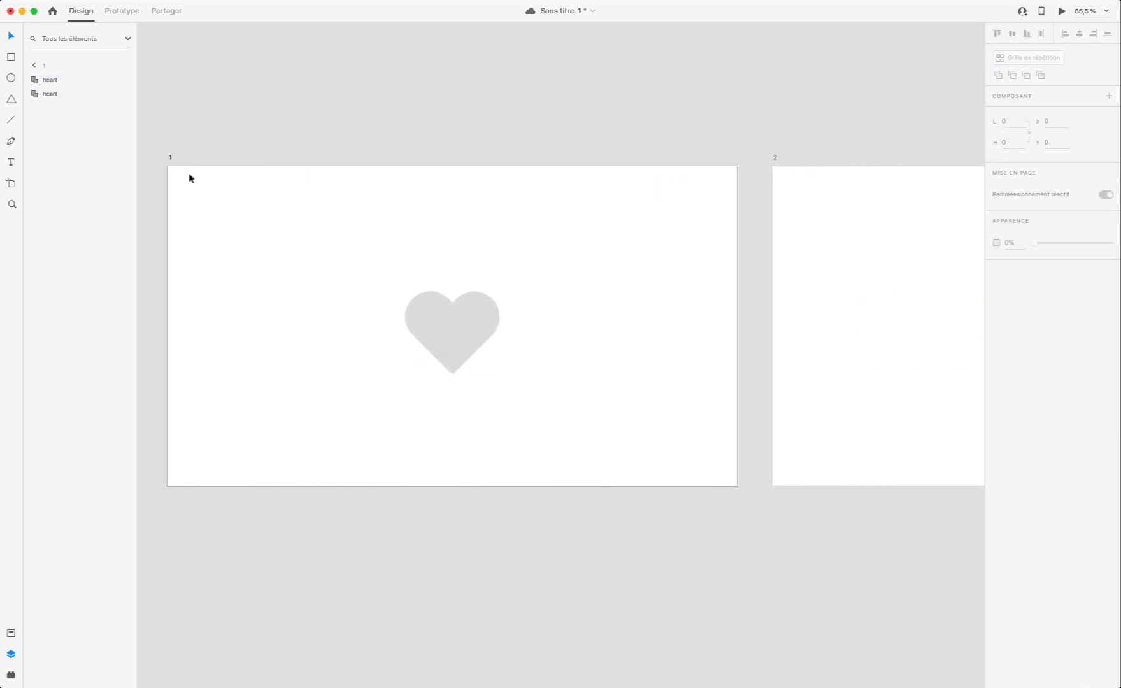
left_click(1060, 12)
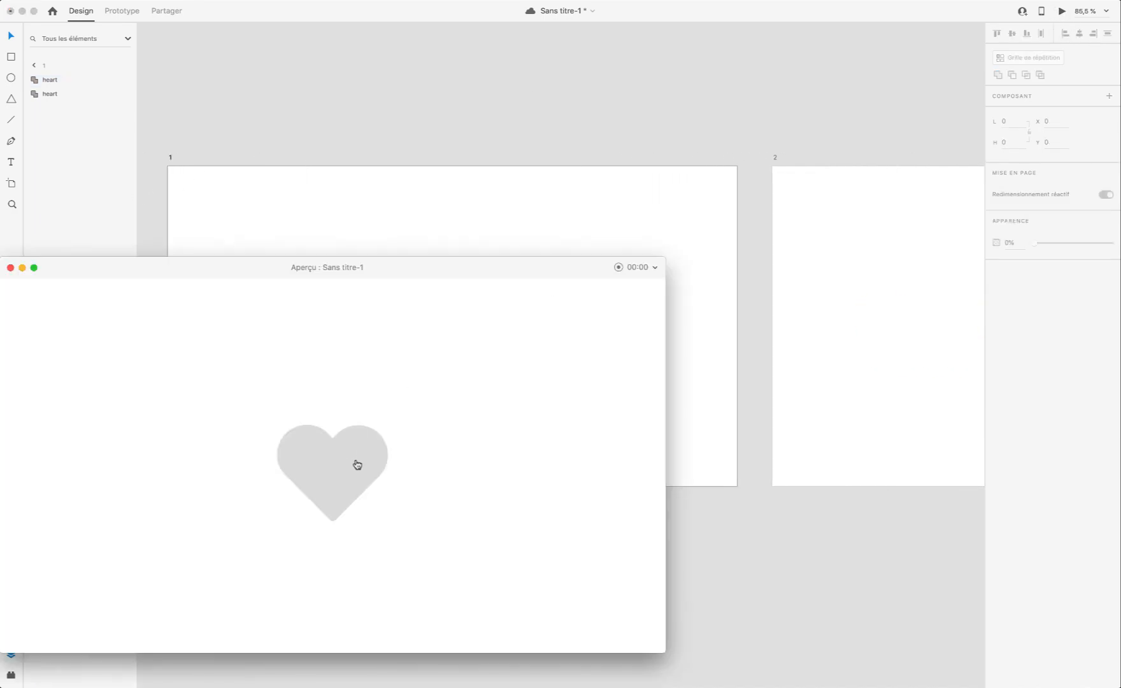
left_click(355, 462)
left_click(11, 267)
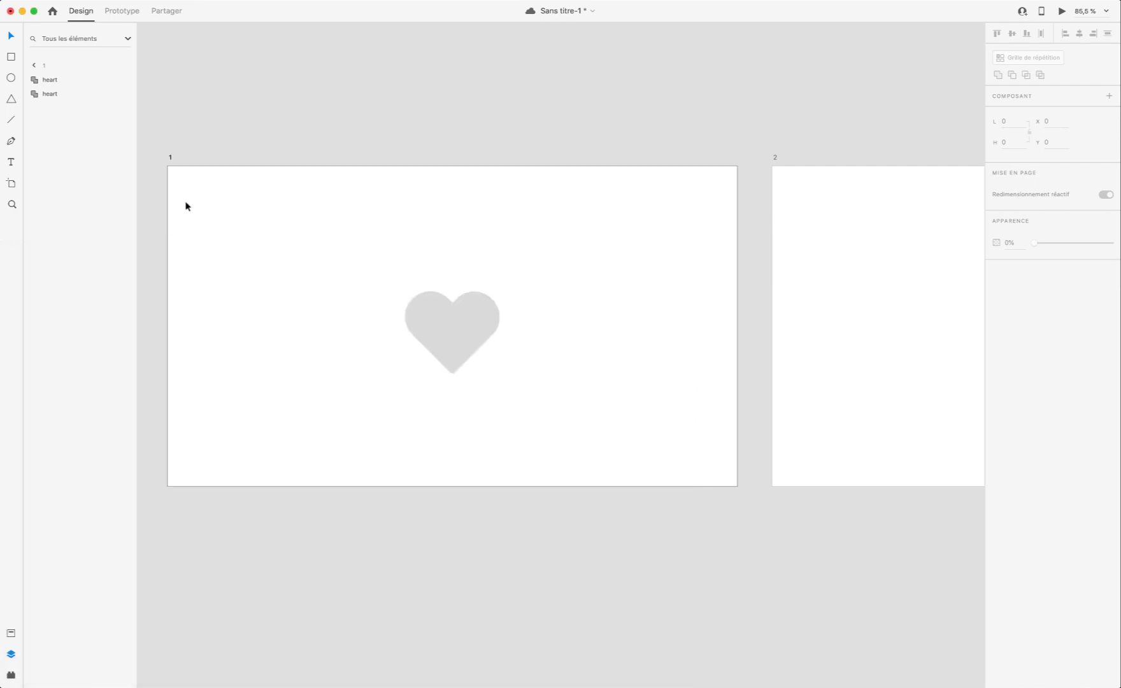
Step: Set the easing of the grey heart's interaction to Magnétisme and test the transition in the preview
left_click(170, 159)
left_click(132, 11)
left_click(453, 347)
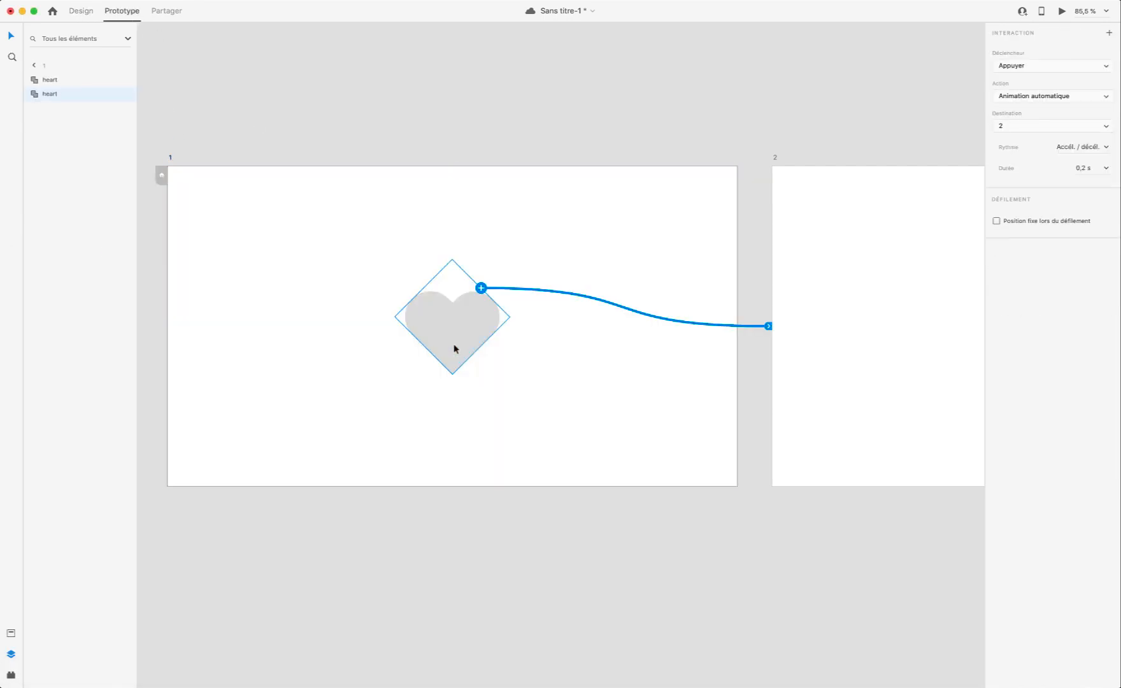
left_click(1109, 149)
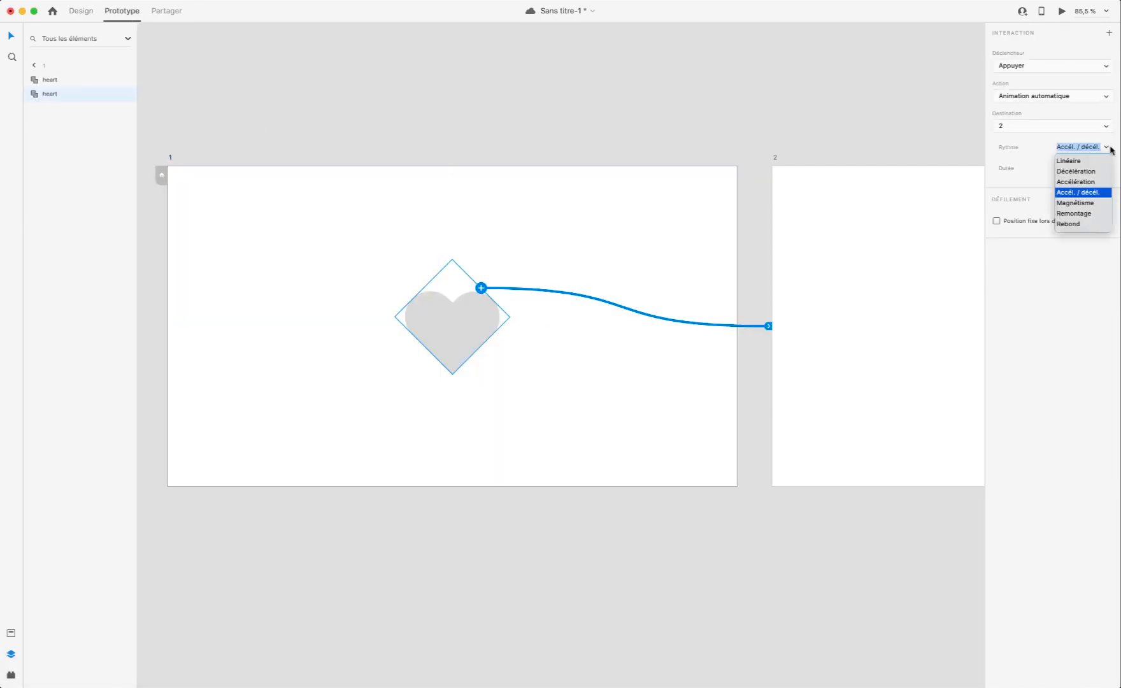
left_click(1046, 148)
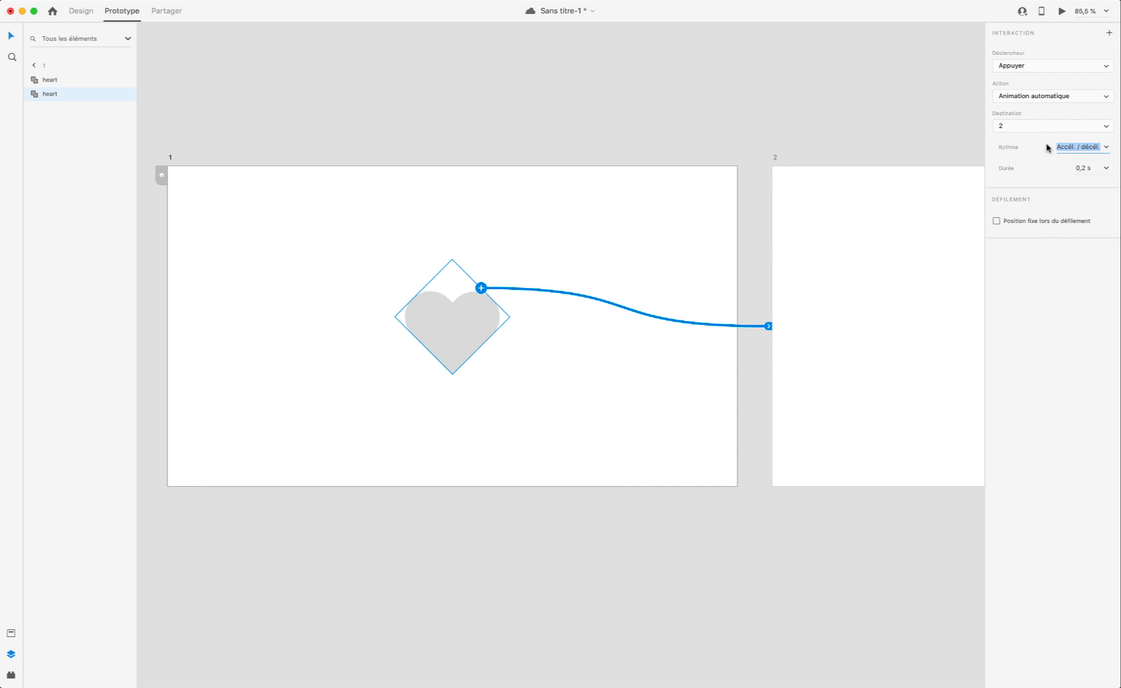
left_click(1106, 168)
left_click(1106, 153)
left_click(1106, 148)
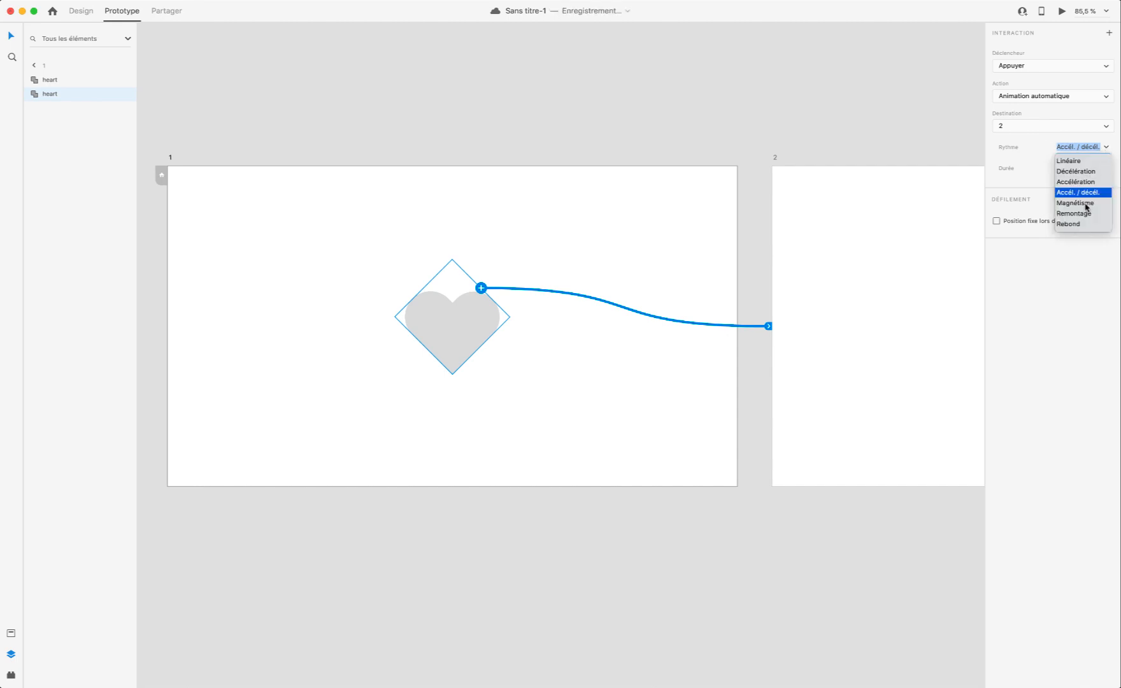
left_click(1087, 204)
left_click(1062, 11)
left_click(342, 485)
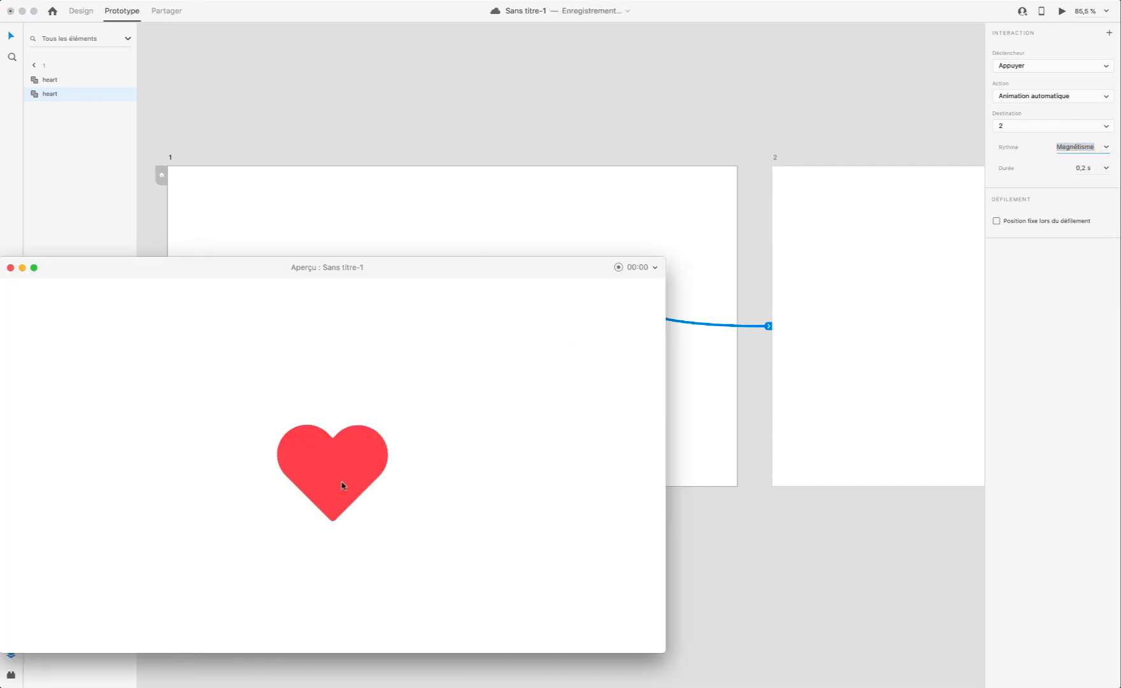
left_click(10, 267)
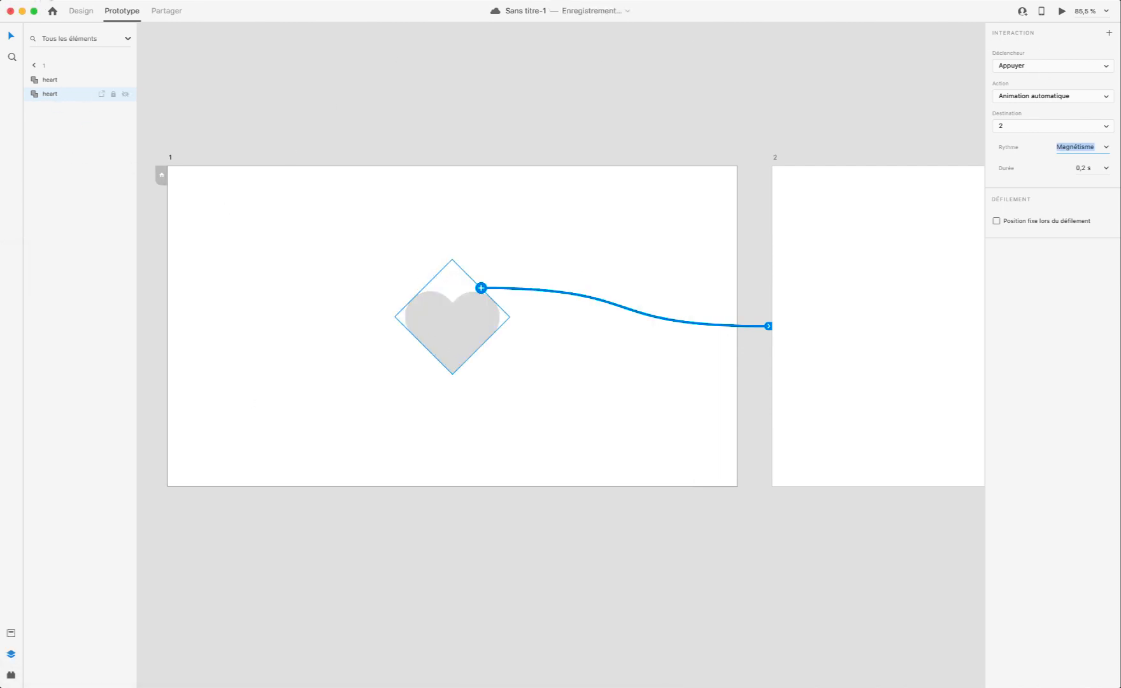
Step: Rename the small transparent red heart layer on artboard 1 as "heart 2"
left_click(81, 11)
left_click(50, 81)
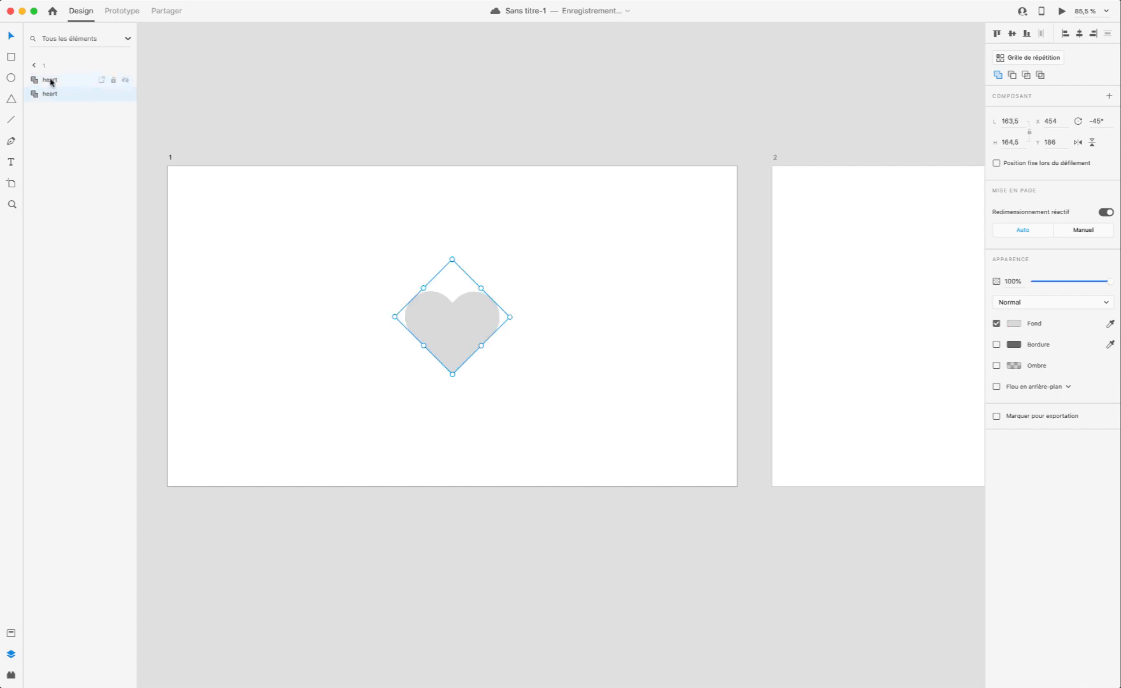
left_click(55, 81)
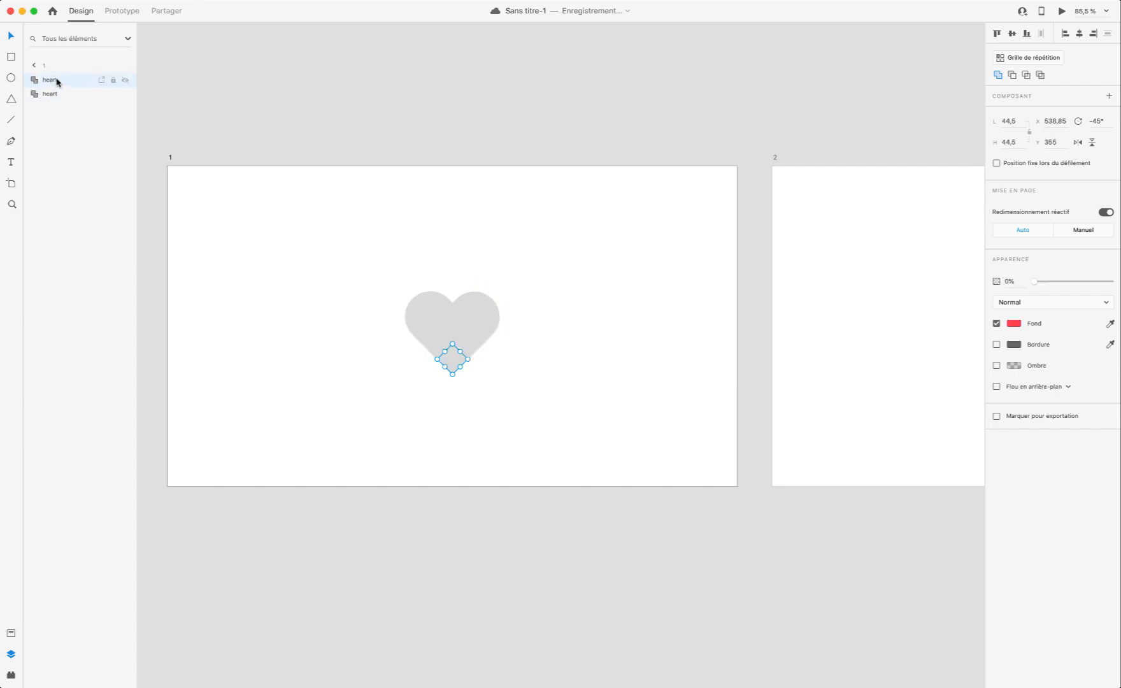
double_click(56, 81)
type("2")
key("Return")
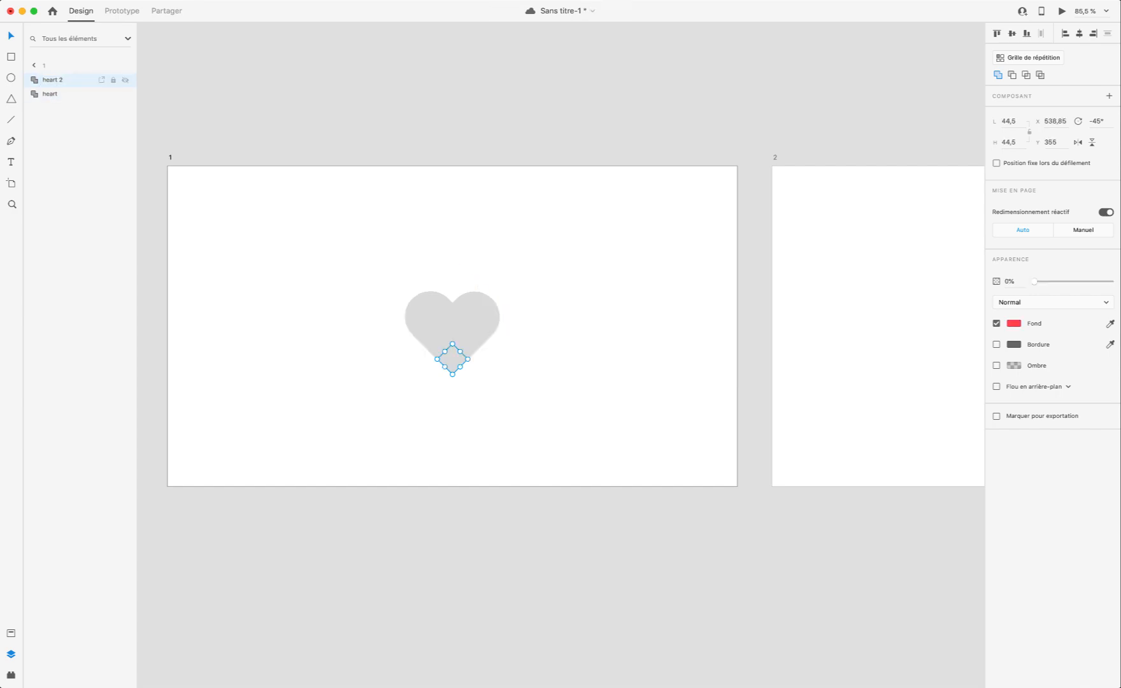
Step: Rename the grey heart layer on artboard 1 as "heart 1"
double_click(58, 94)
left_click(60, 93)
type("1")
key("Return")
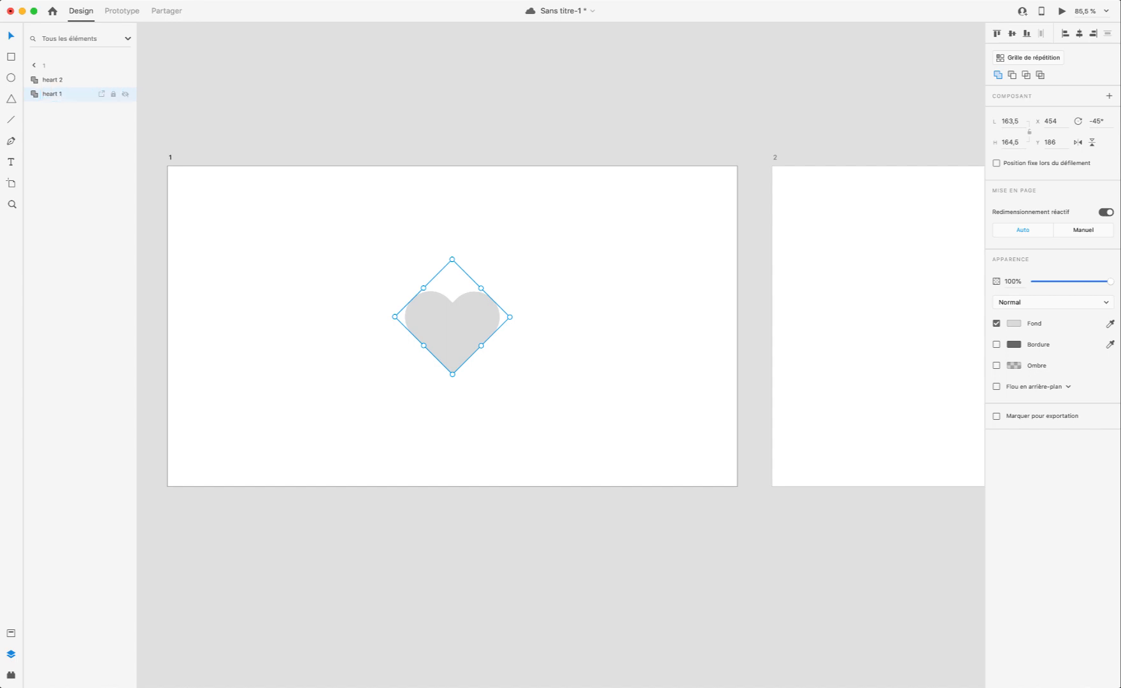
Step: Rename the red heart layer on artboard 2 as "heart 2"
scroll(474, 390, "right", 10)
left_click(672, 326)
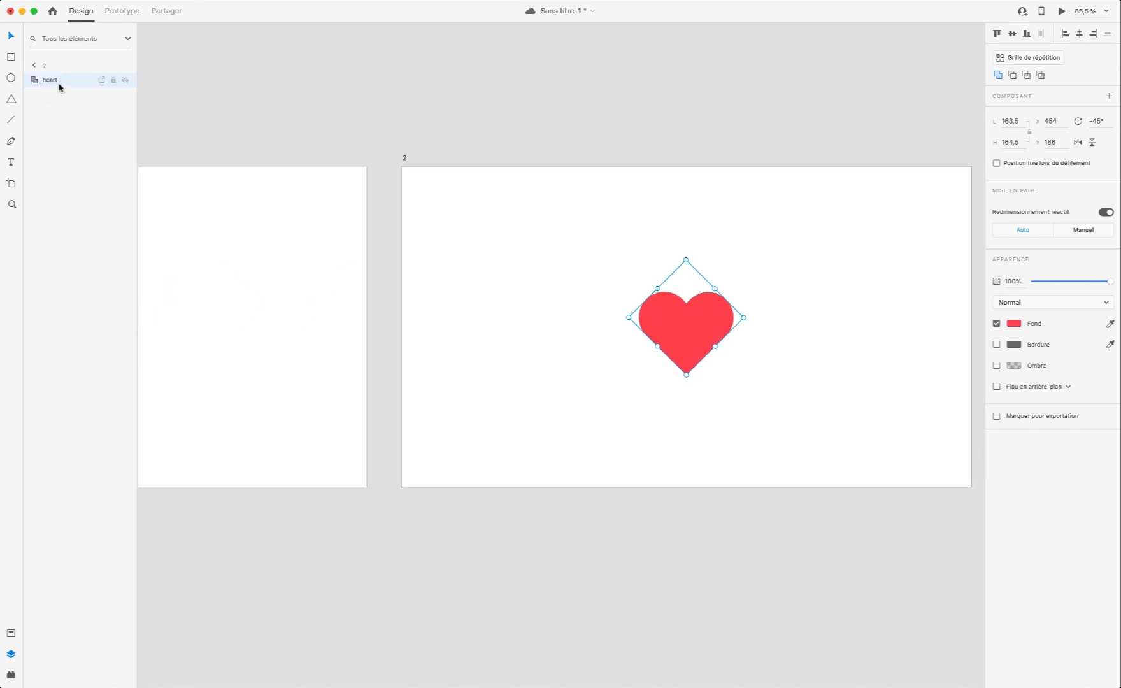
double_click(51, 80)
left_click(65, 82)
type("2")
key("Return")
Step: Copy the grey heart 1 from artboard 1 to artboard 2 and place it beneath heart 2 in the layer order
scroll(490, 410, "left", 10)
left_click(413, 305)
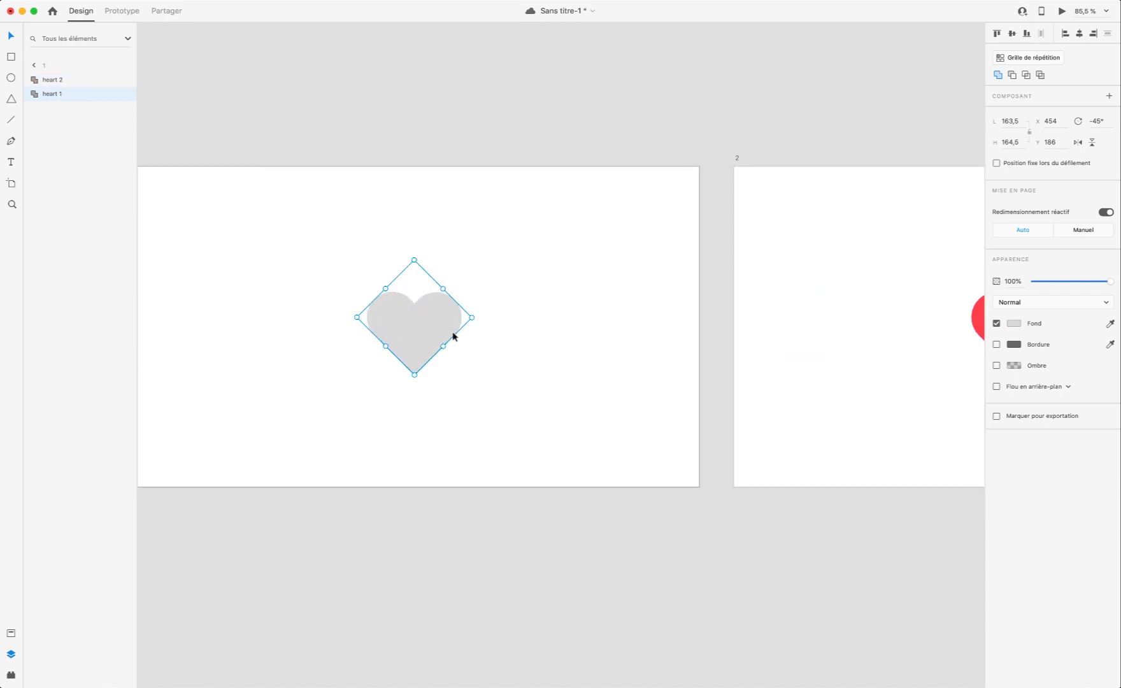
scroll(455, 333, "right", 12)
left_click(311, 159)
left_click(311, 157)
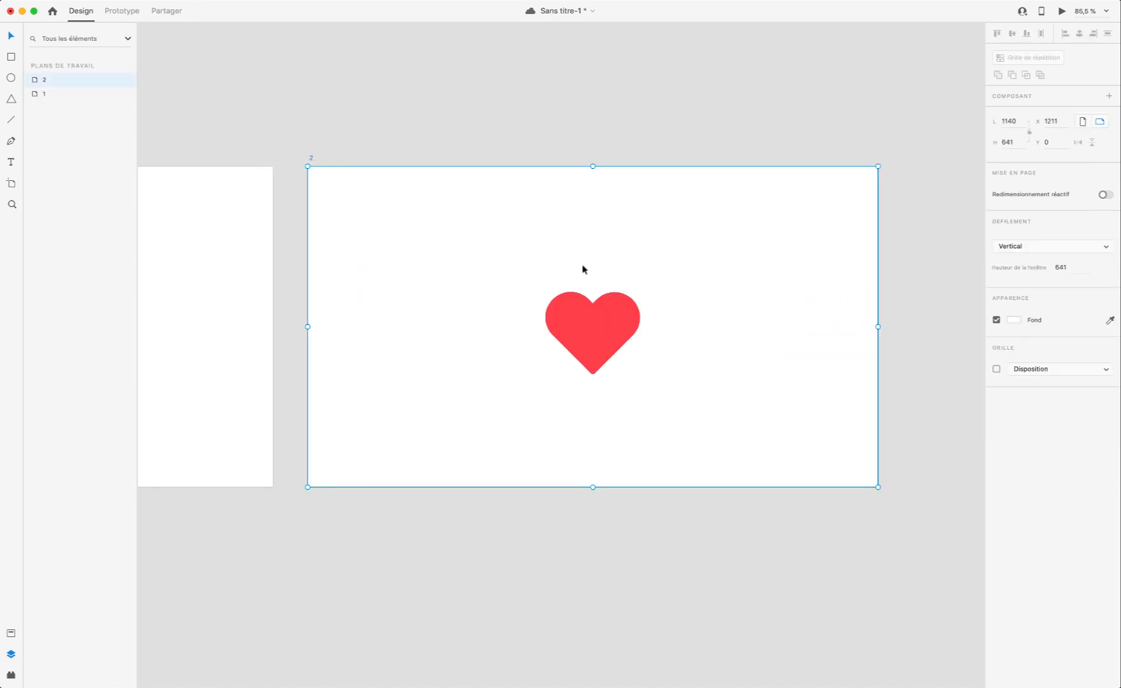
key("super+v")
left_click_drag(60, 83, 60, 103)
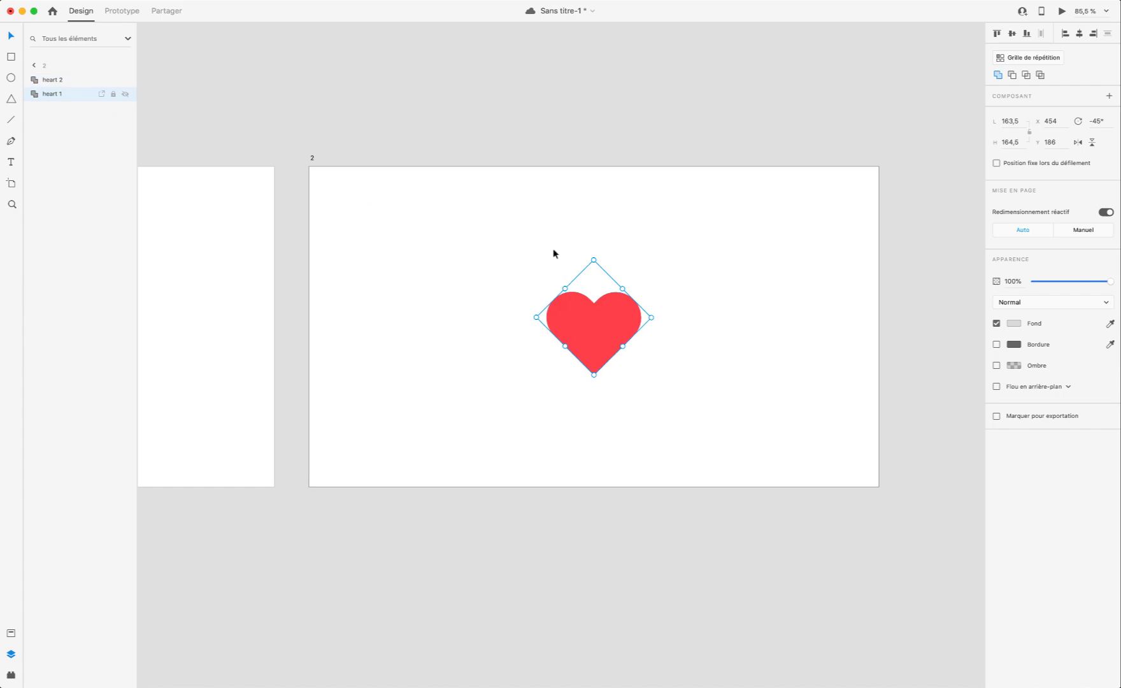
Step: Preview the prototype from artboard 1 and trigger the transition between the matching heart layers
scroll(551, 252, "left", 10)
scroll(550, 254, "left", 5)
left_click(303, 158)
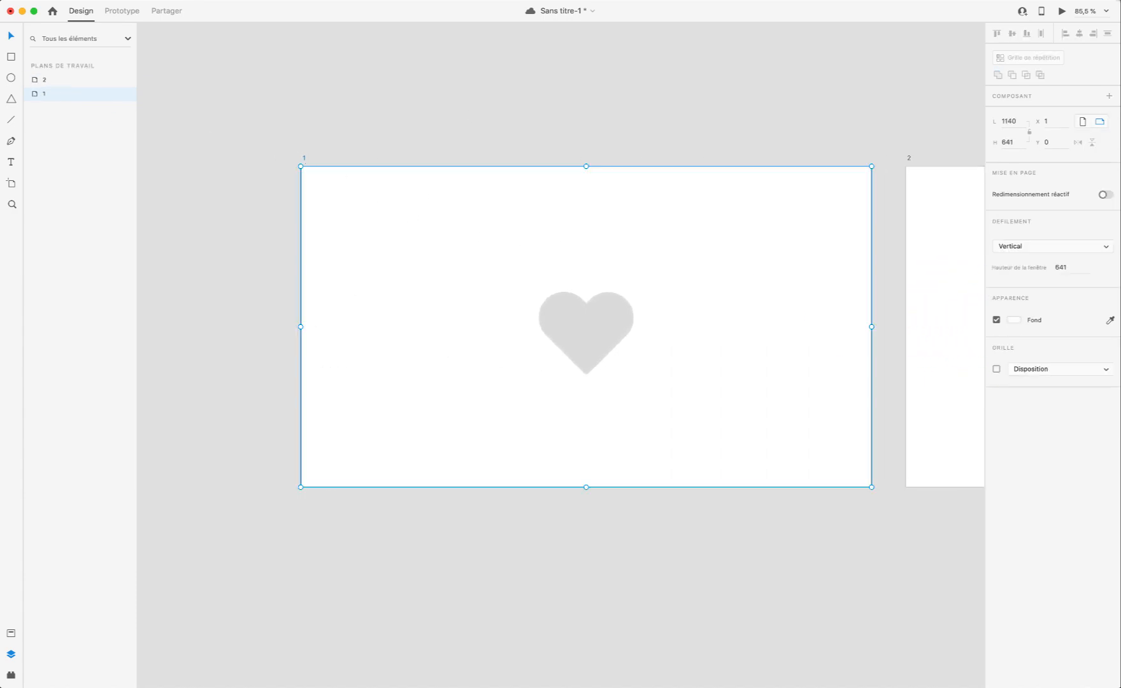
left_click(1061, 13)
left_click(374, 463)
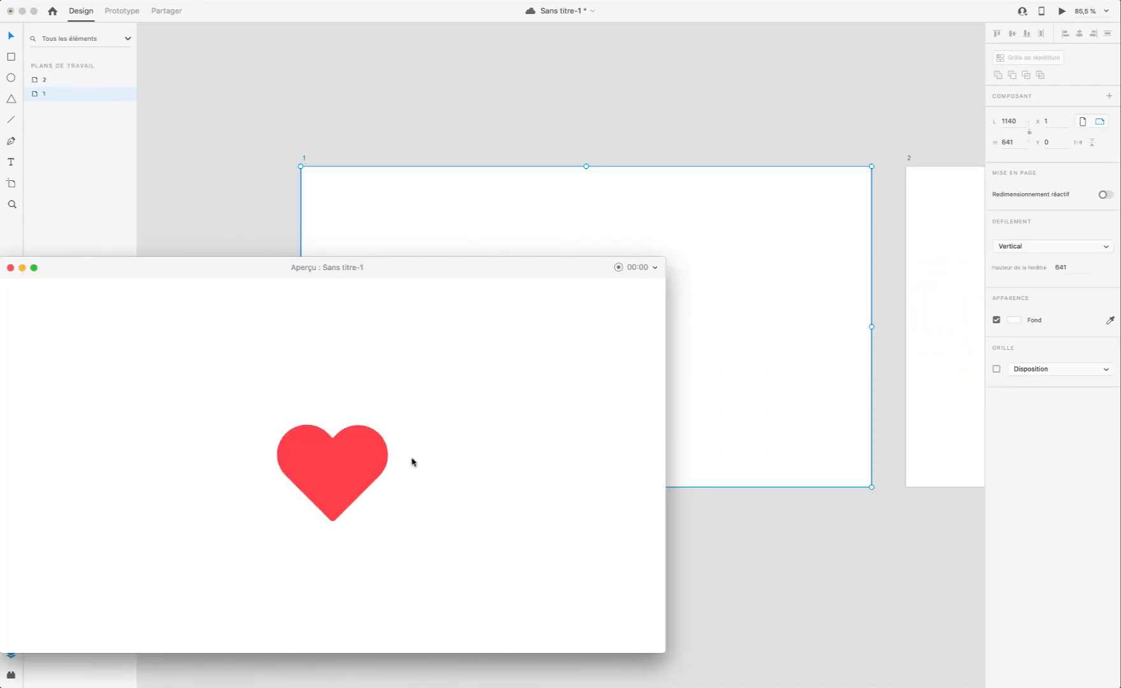
left_click(10, 267)
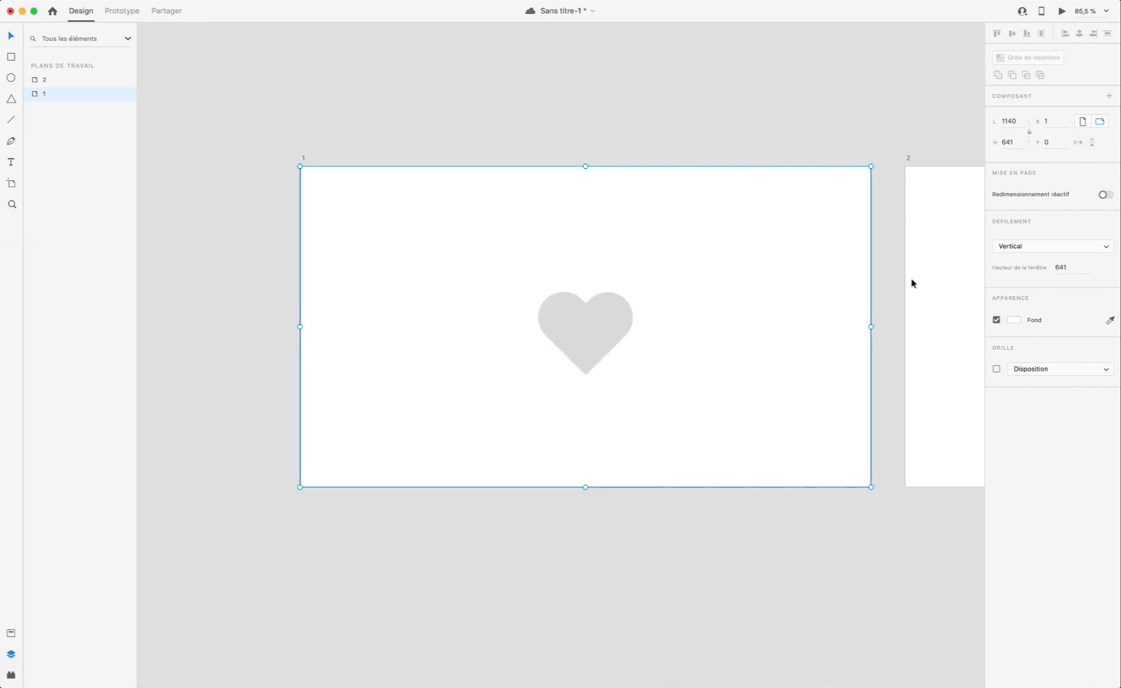
Step: Link heart 2 on artboard 2 back to artboard 1 with a prototype interaction
scroll(959, 330, "right", 5)
scroll(958, 330, "right", 3)
left_click(891, 322)
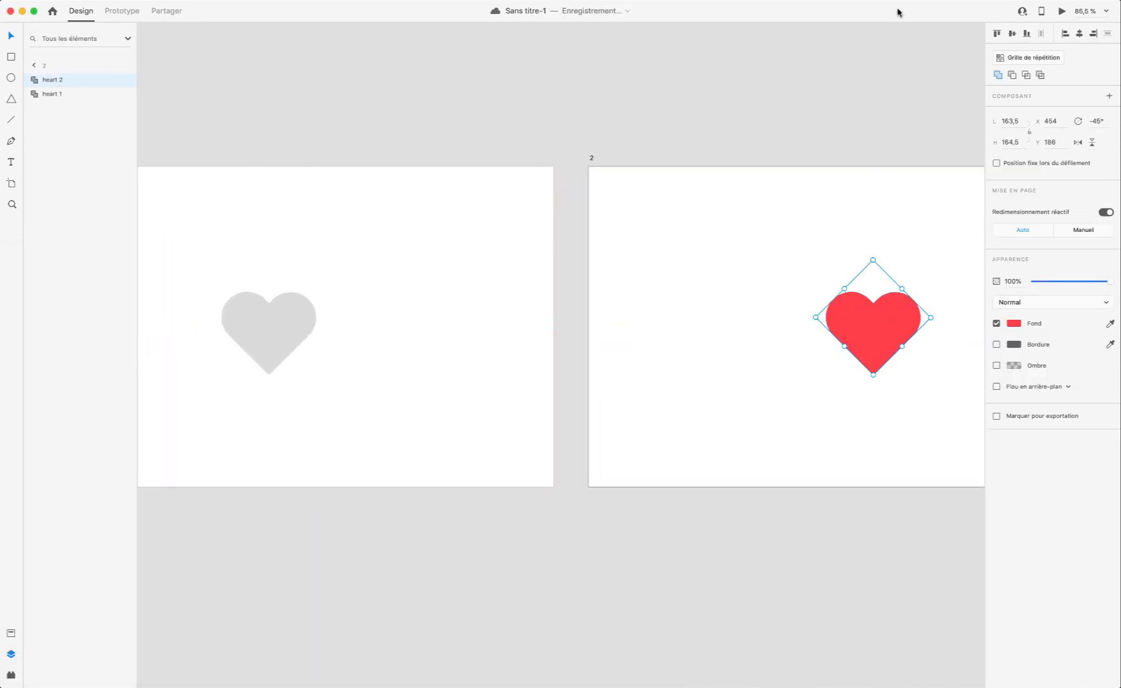
left_click(122, 11)
left_click_drag(902, 289, 382, 322)
scroll(774, 378, "left", 5)
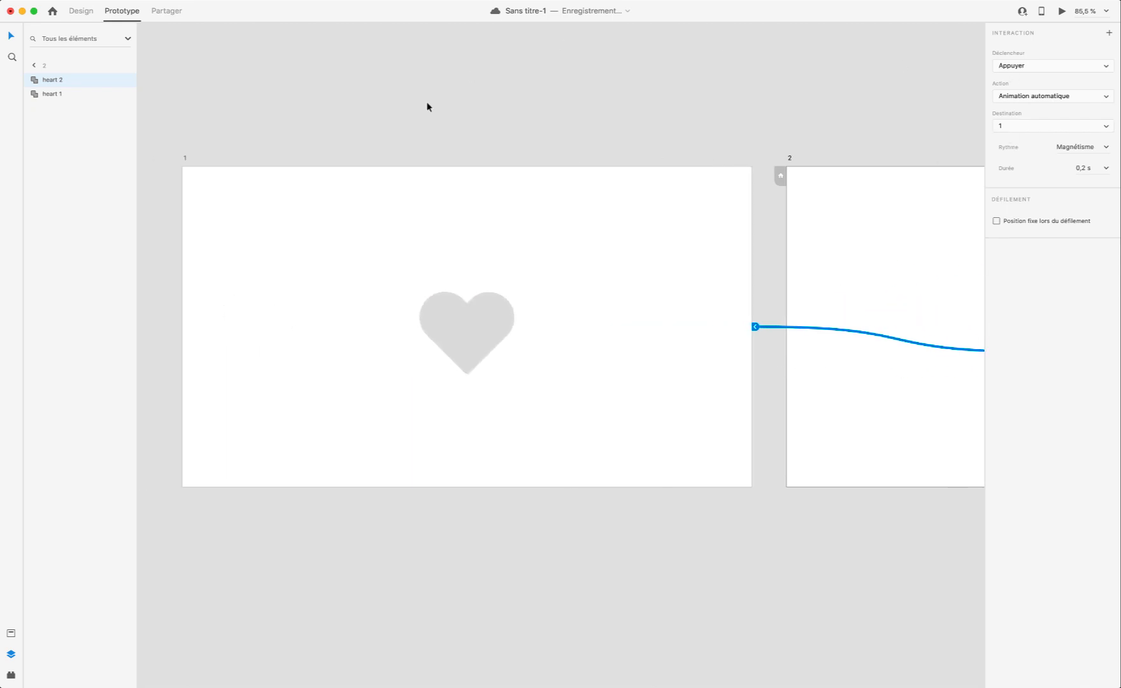
Step: Preview the prototype from artboard 1 and toggle the heart between grey and red several times
left_click(184, 159)
left_click(1061, 11)
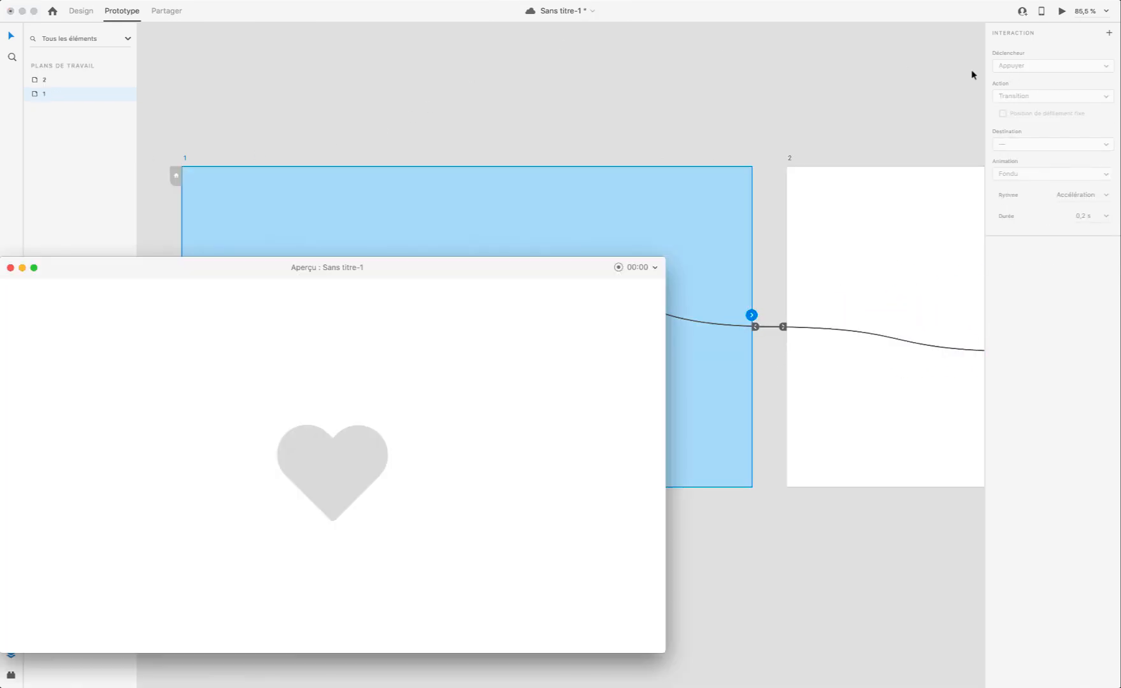
left_click(373, 476)
left_click(368, 475)
left_click(365, 480)
left_click(365, 481)
left_click(367, 482)
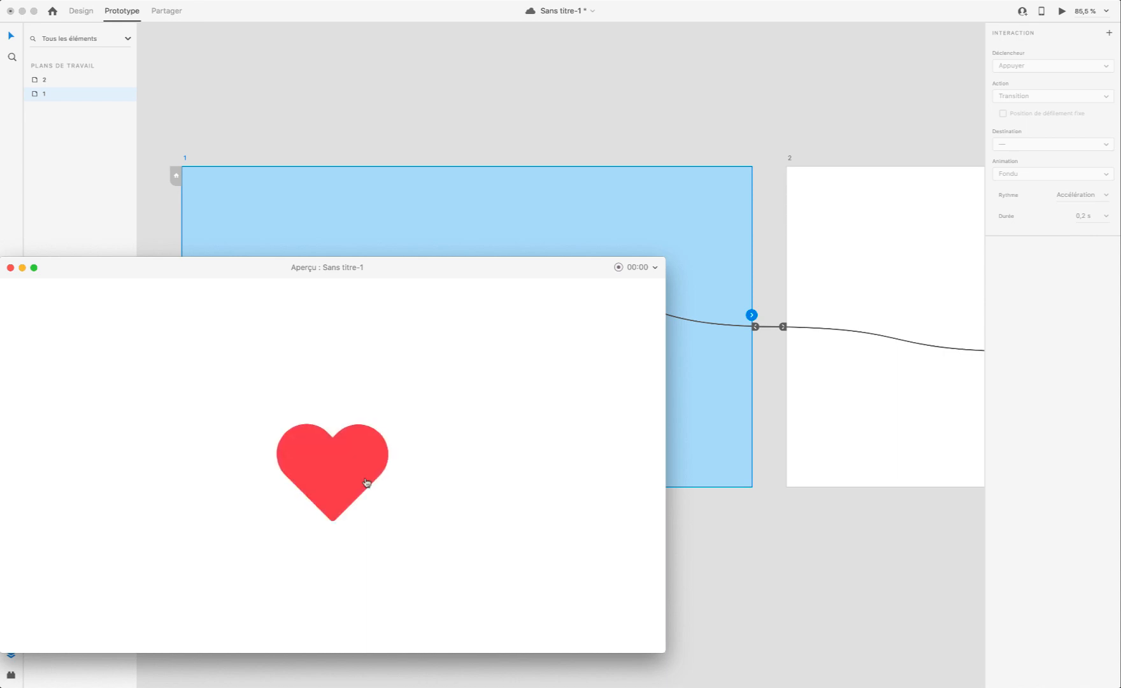
left_click(10, 268)
Step: Set the easing of heart 2's auto-animate interaction on artboard 2 to Décélération
scroll(731, 233, "right", 5)
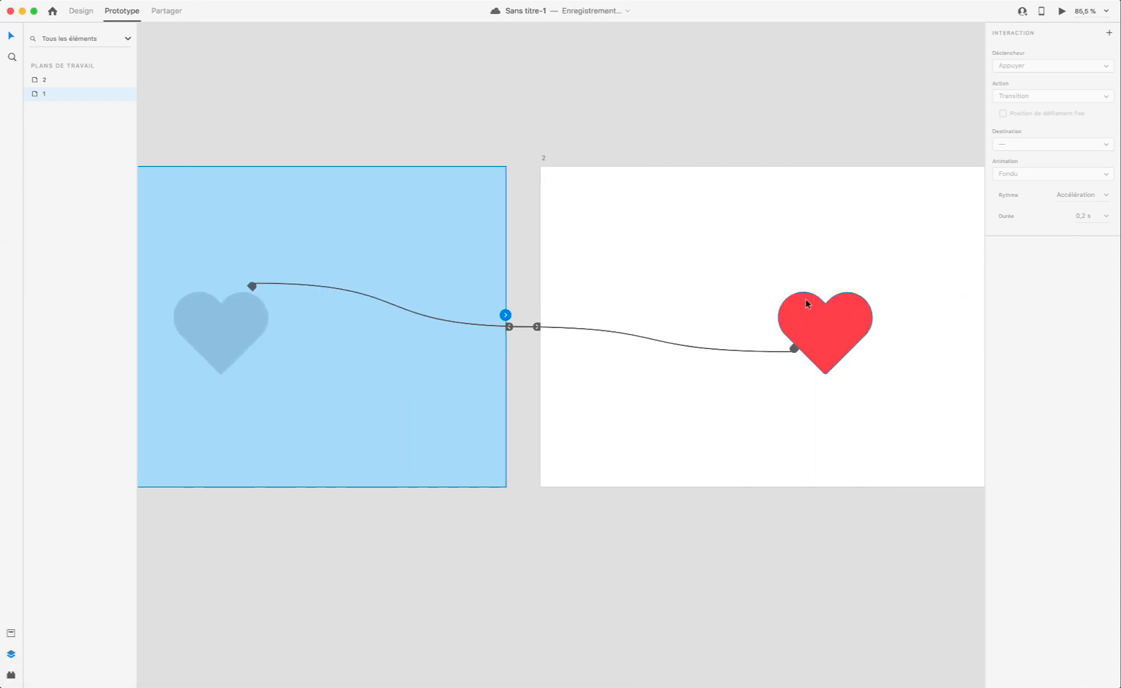
left_click(805, 298)
left_click(1109, 143)
left_click(1110, 145)
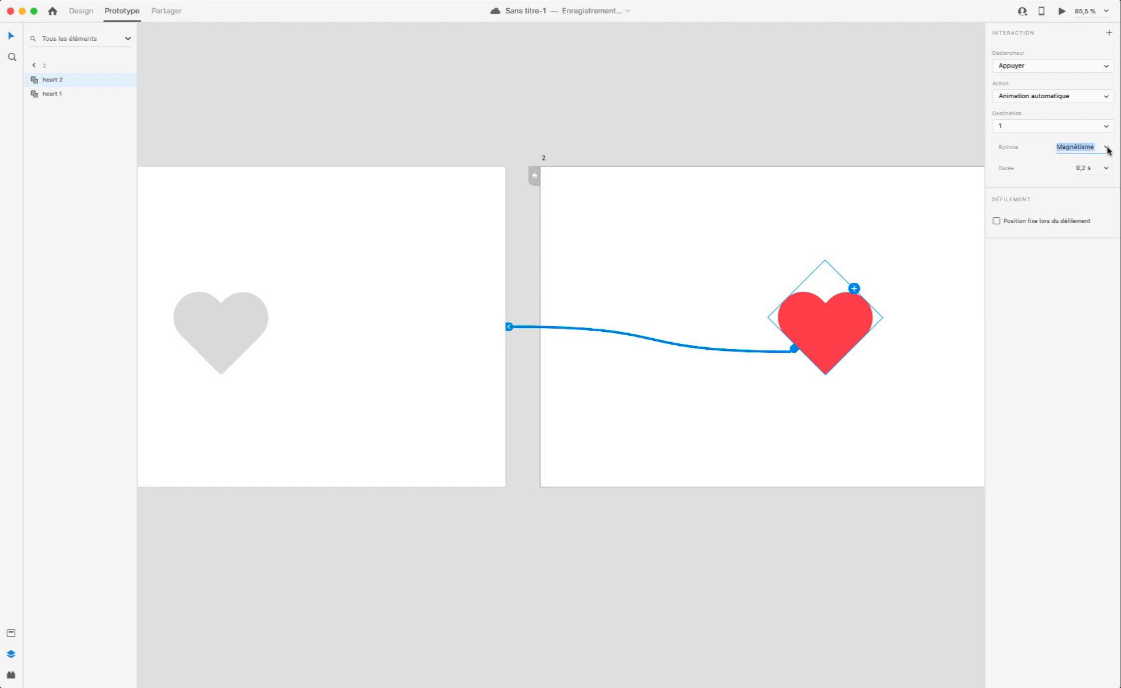
left_click(1108, 146)
left_click(1084, 172)
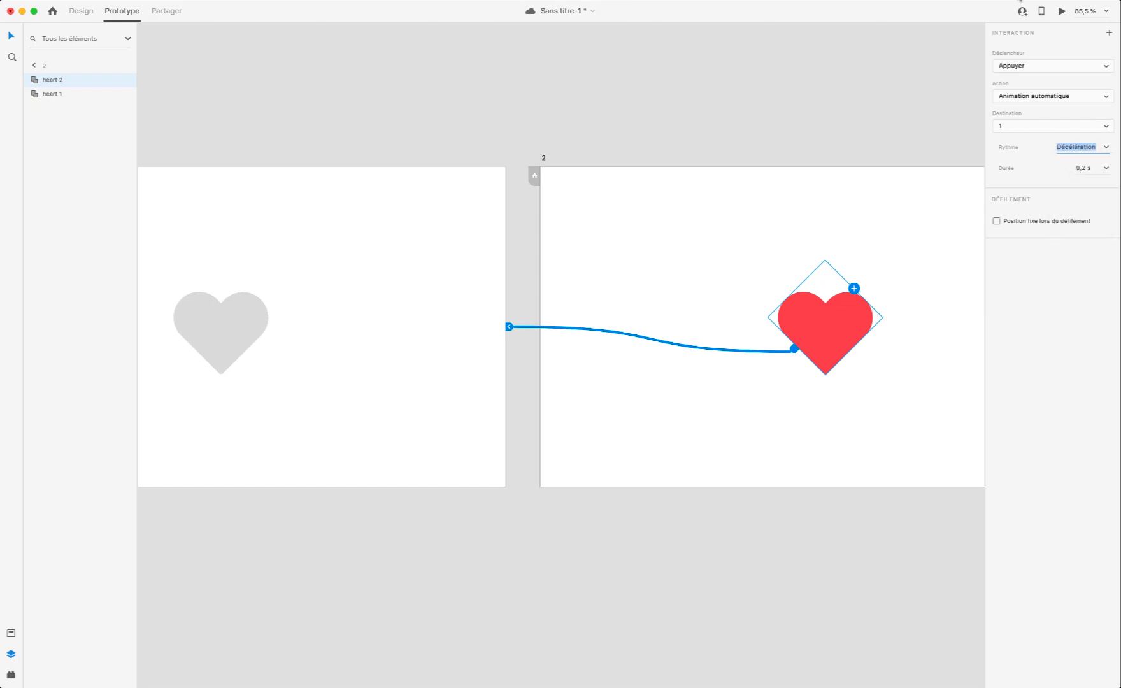
Step: Preview the prototype and toggle the heart repeatedly to check the Décélération easing
left_click(1061, 11)
left_click(337, 486)
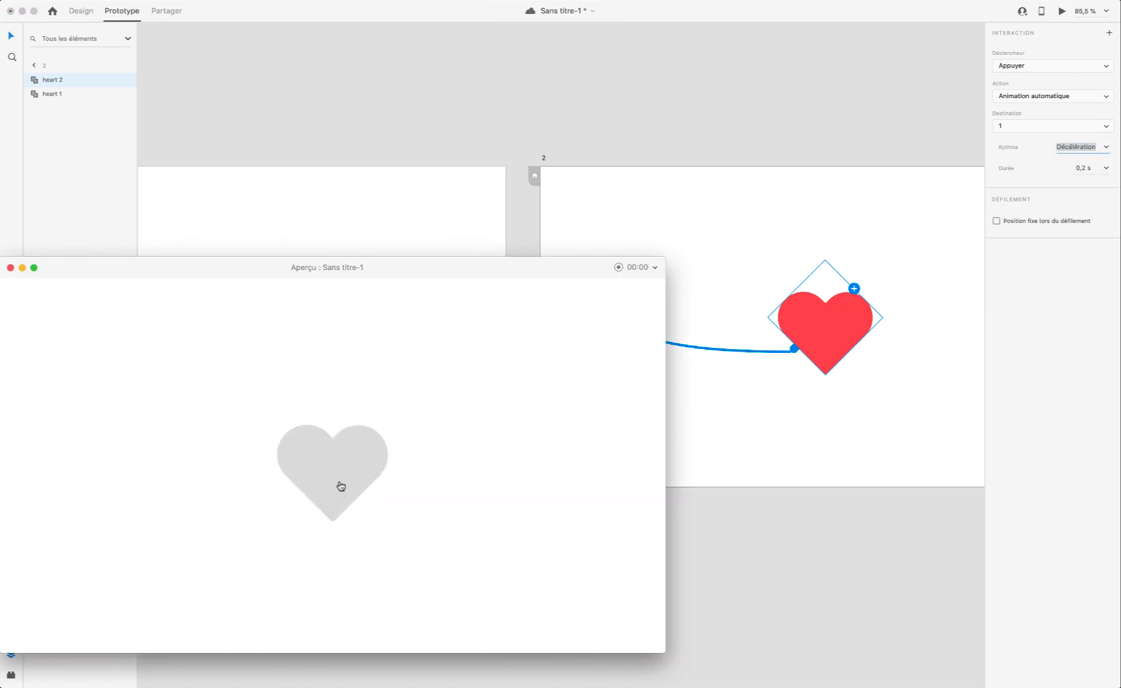
left_click(341, 487)
left_click(340, 489)
left_click(341, 489)
left_click(340, 488)
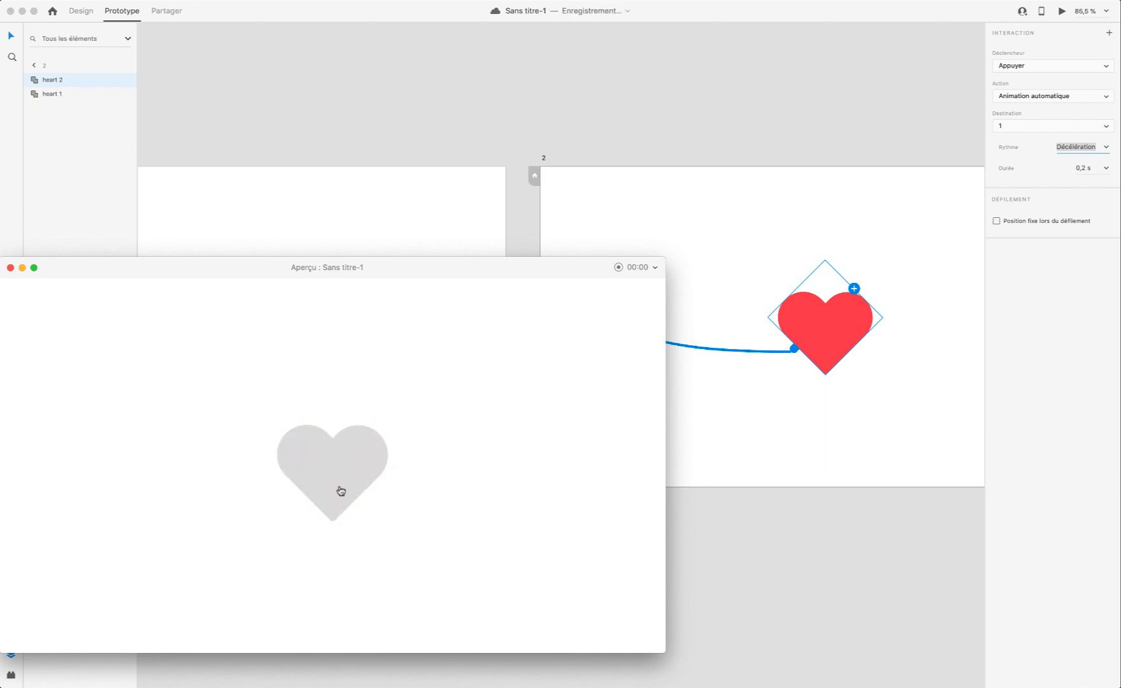
left_click(10, 268)
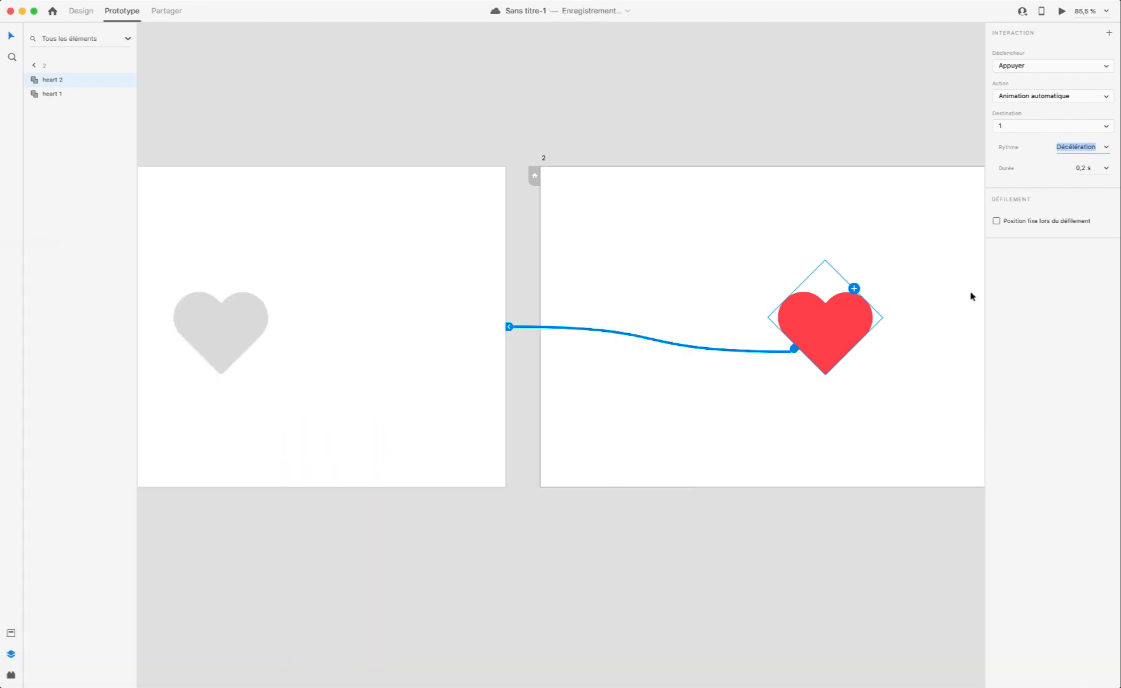
Step: Set the duration of heart 2's return interaction to 0,1 s
left_click(1106, 147)
left_click(1106, 153)
left_click(1109, 168)
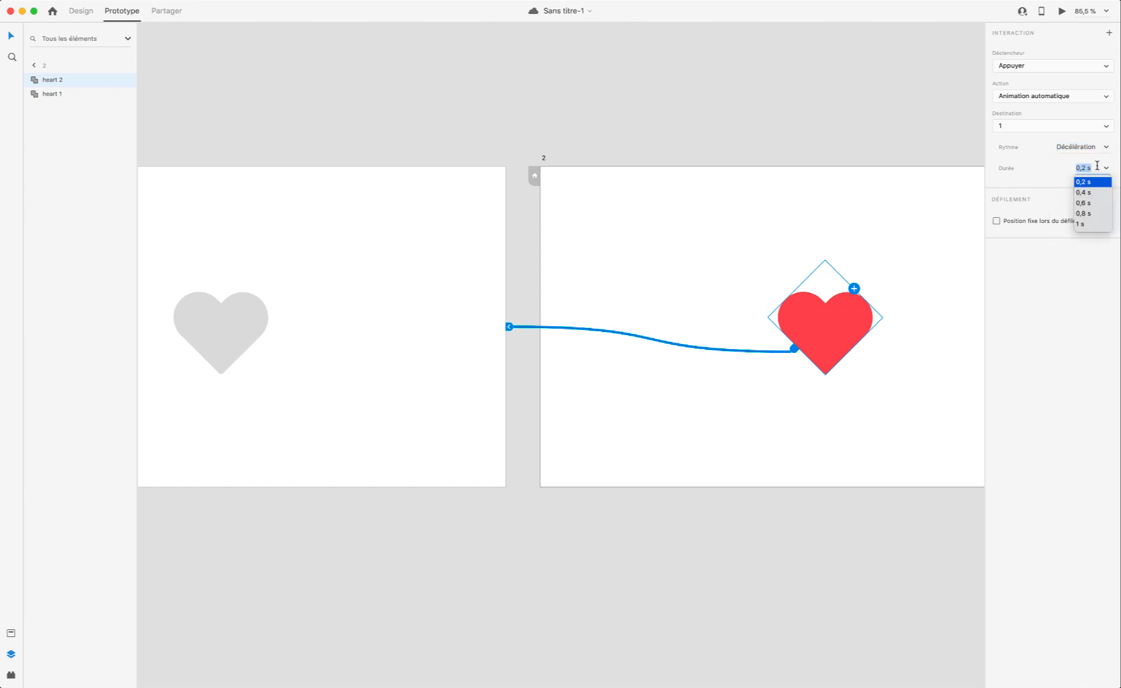
type("0,1")
key("Return")
Step: Preview the heart toggle to check the 0,1 s return transition
scroll(828, 204, "left", 5)
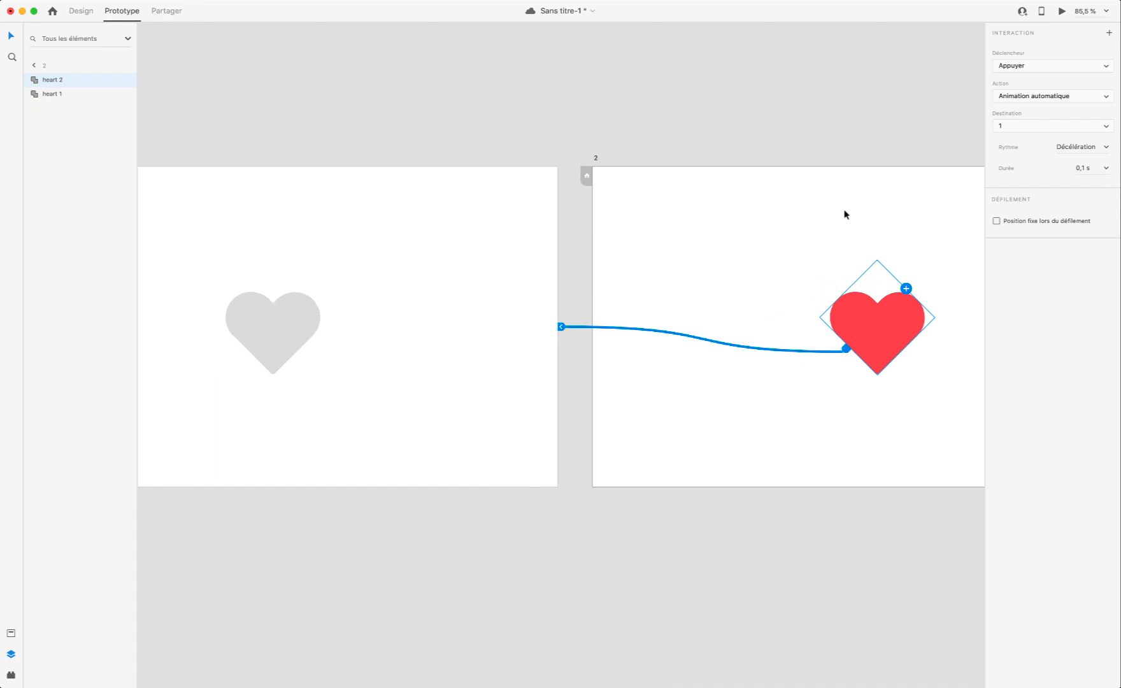
left_click(1061, 11)
left_click(342, 465)
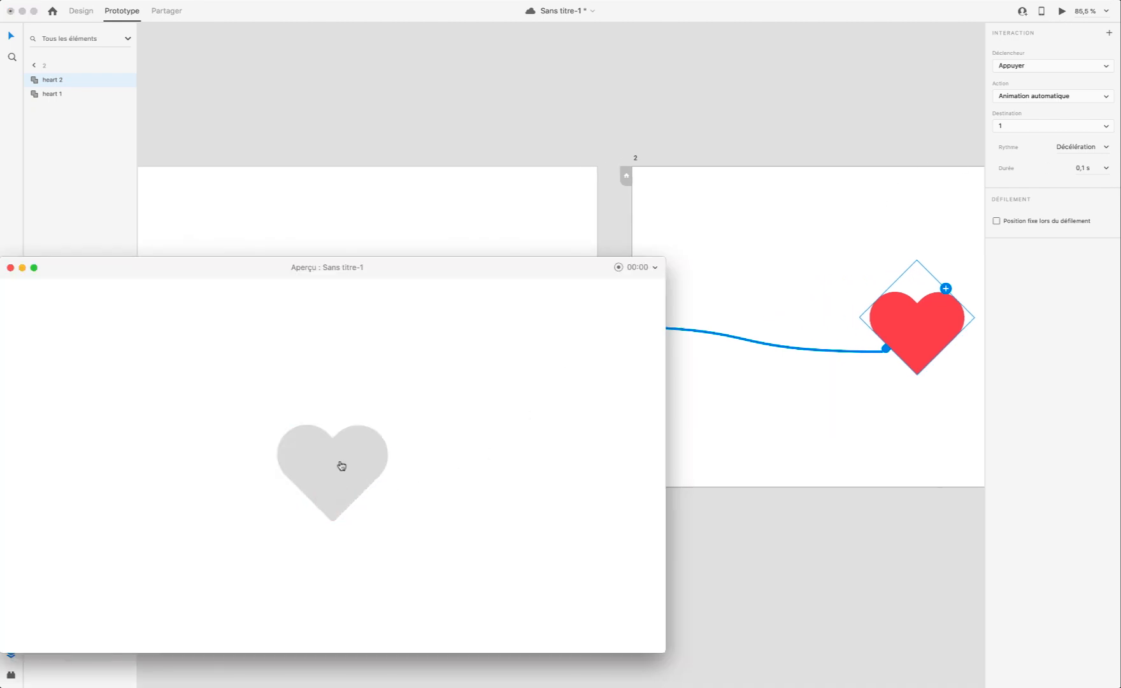
left_click(347, 466)
left_click(354, 473)
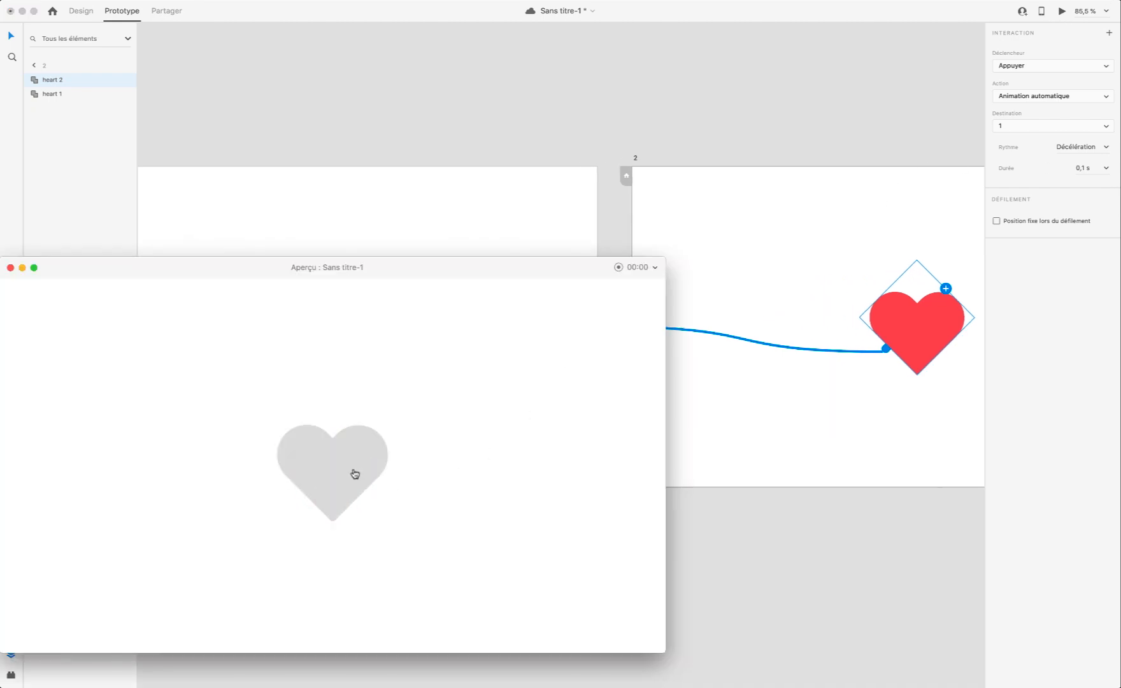
left_click(11, 268)
Step: Restore heart 2's transition duration to 0,2 s and test repeated heart toggles in the preview
left_click(1061, 11)
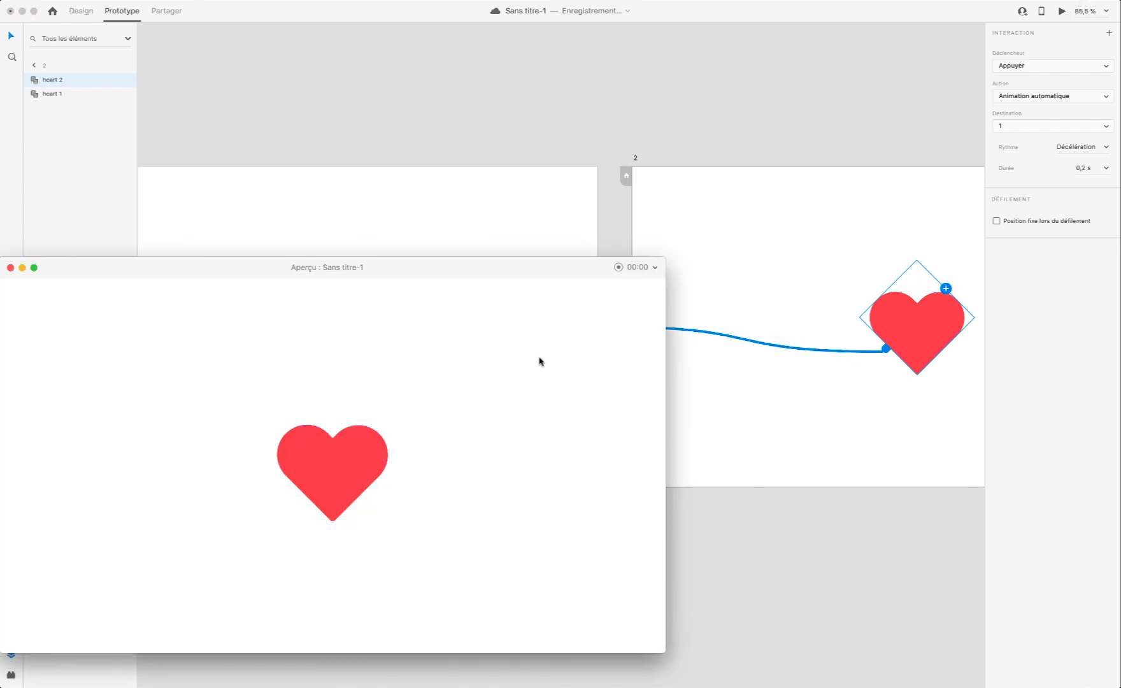
left_click(342, 485)
left_click(347, 494)
left_click(347, 494)
left_click(348, 495)
left_click(347, 495)
left_click(348, 494)
left_click(10, 267)
Step: Set the easing of heart 2's return interaction to Accél. / décél. and test the heart toggle in the preview
left_click(1107, 146)
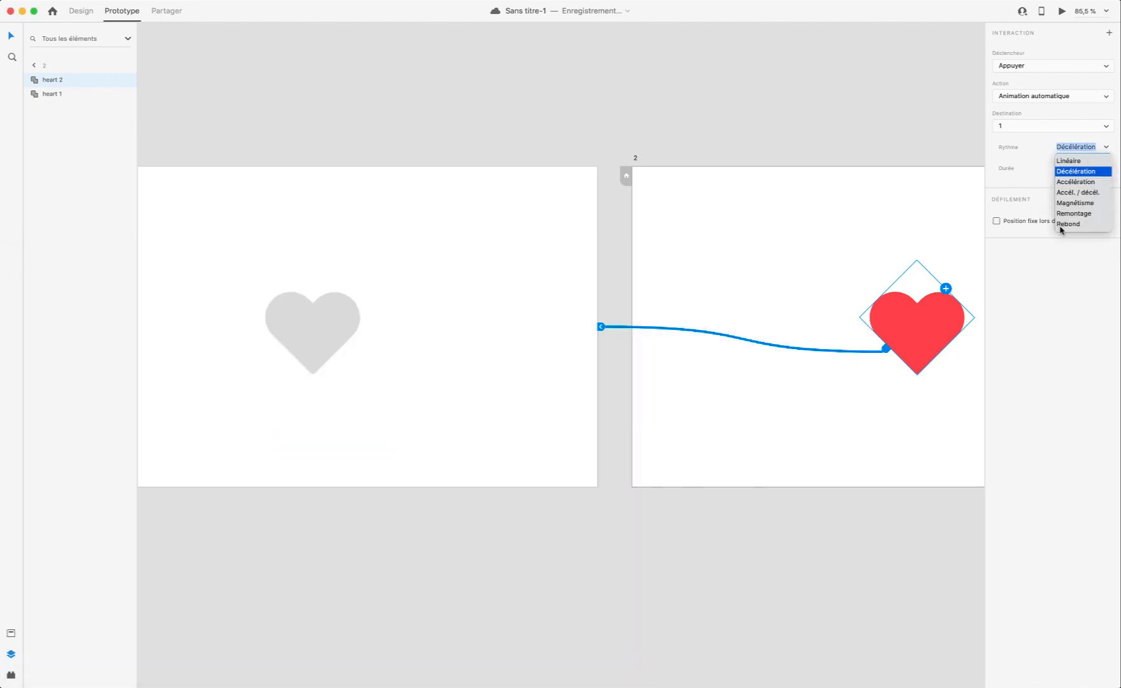
left_click(1085, 193)
left_click(1062, 11)
left_click(320, 483)
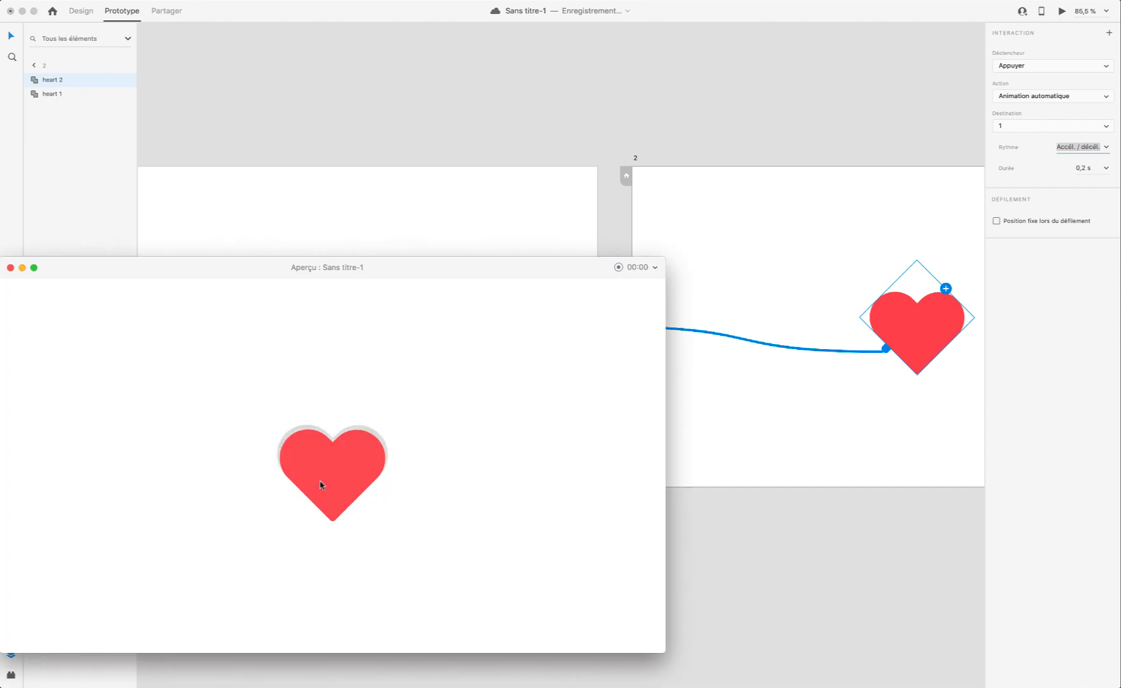
left_click(323, 489)
left_click(323, 488)
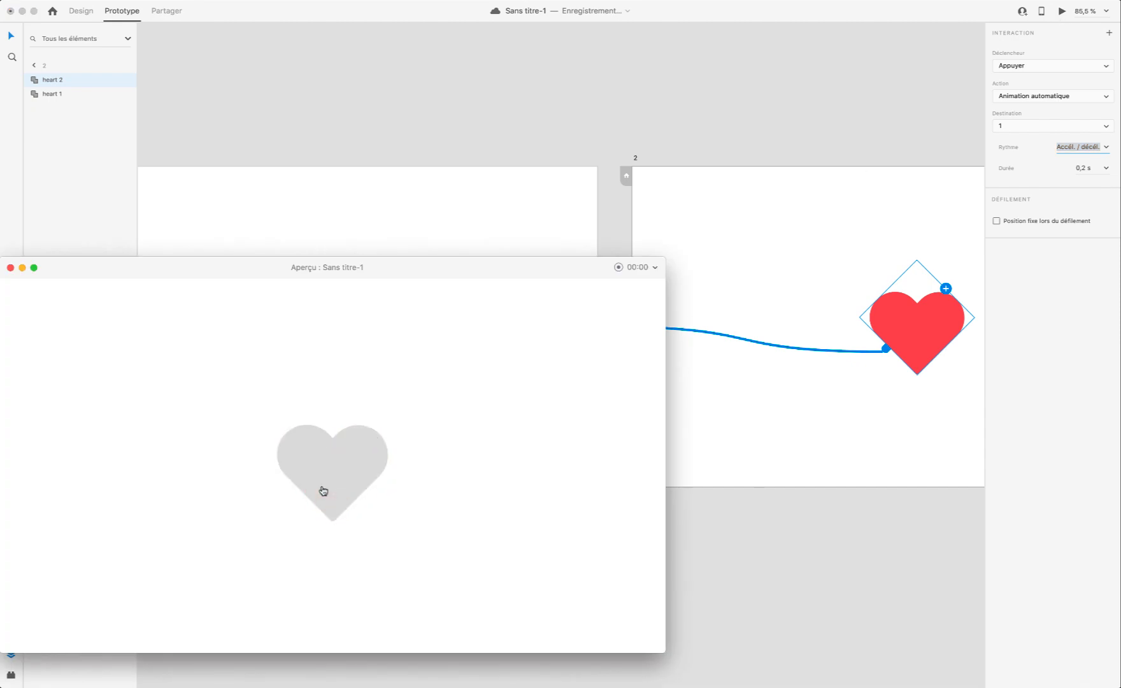
left_click(10, 267)
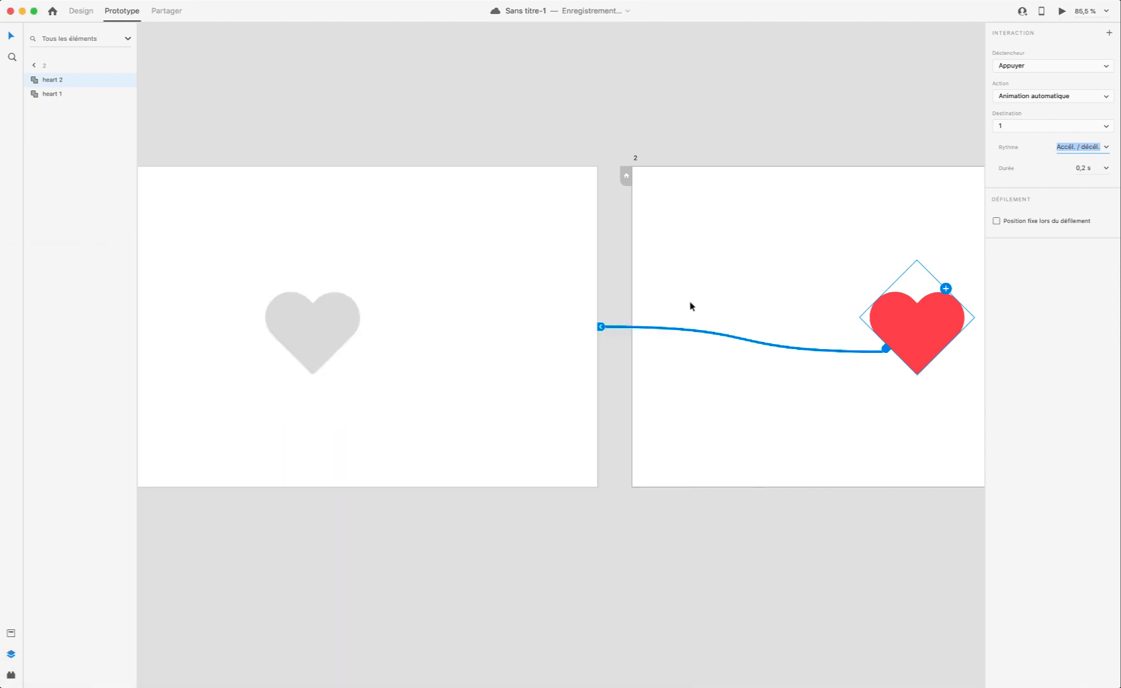
Step: Return to Design mode and draw a vertical line about 35 px tall, centred above the red heart on artboard 2
scroll(689, 307, "right", 1)
left_click(86, 11)
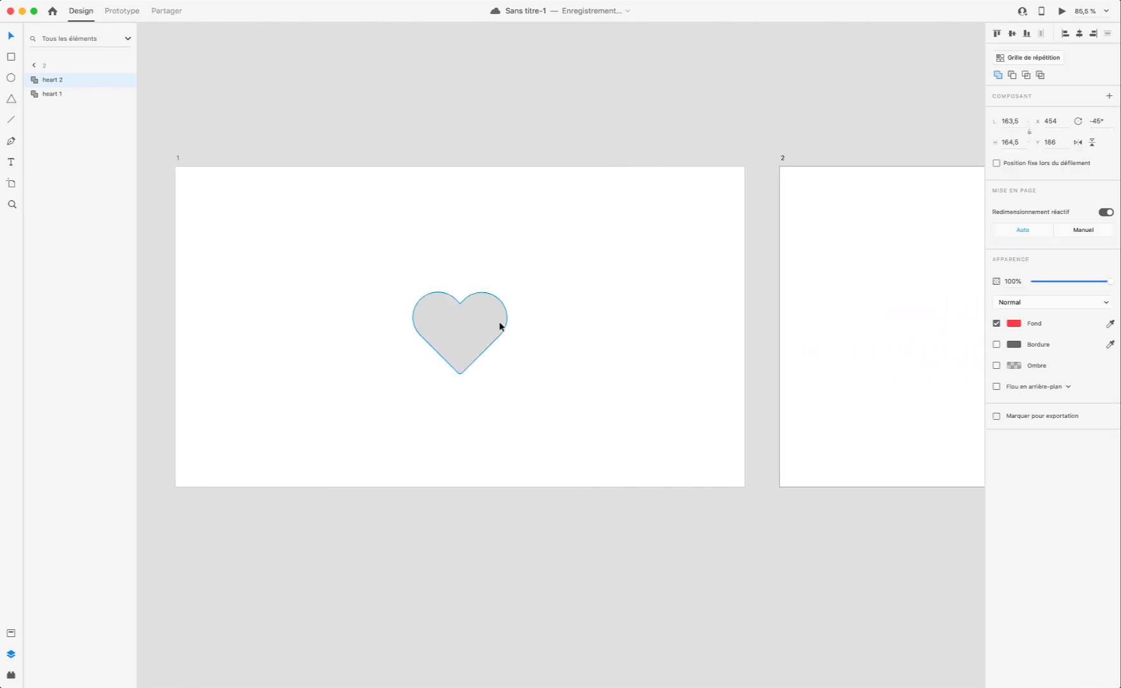
scroll(498, 326, "left", 5)
scroll(501, 327, "down", 3)
scroll(501, 321, "up", 2)
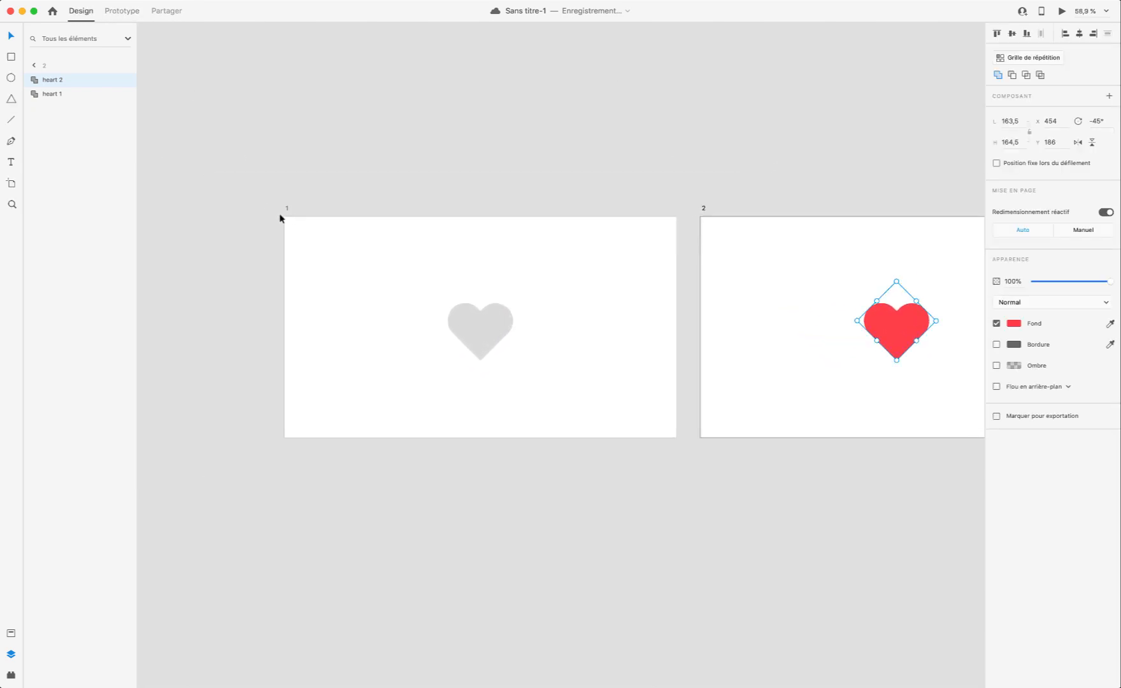
left_click(285, 212)
left_click(286, 207)
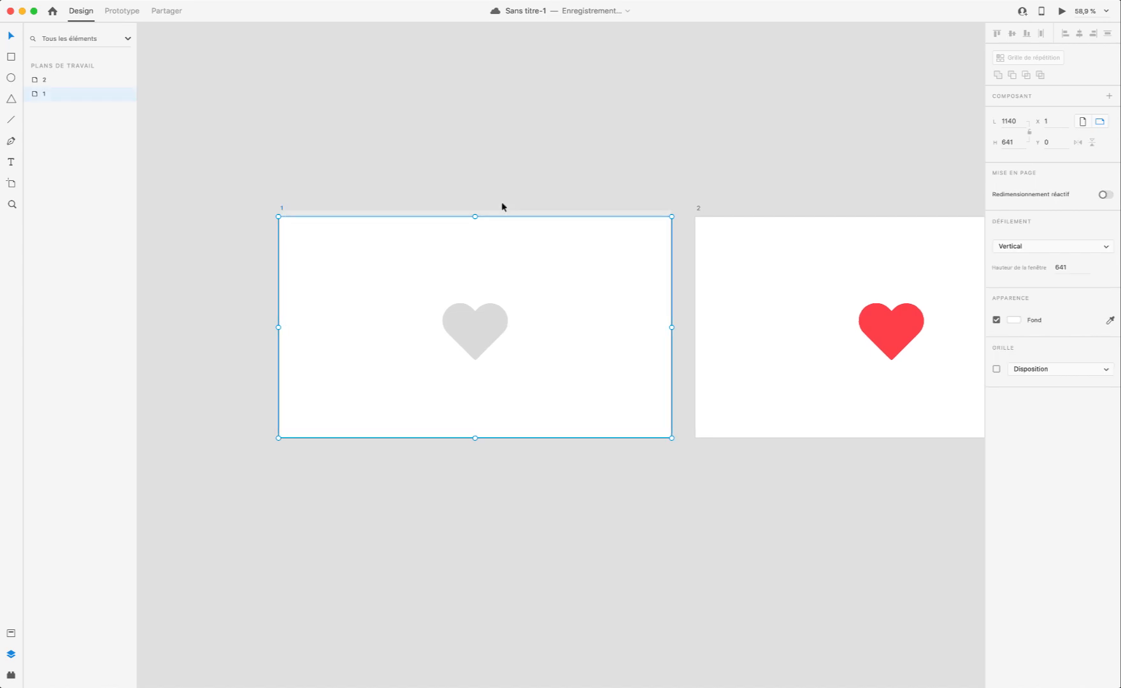
scroll(575, 220, "right", 5)
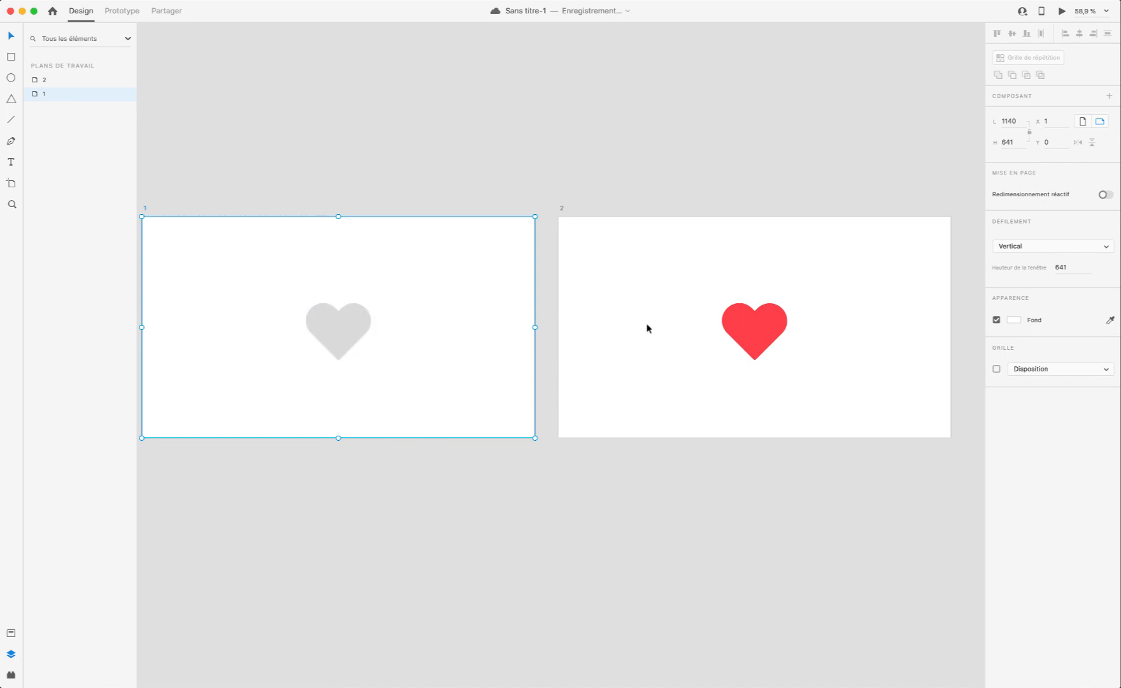
scroll(830, 296, "up", 5)
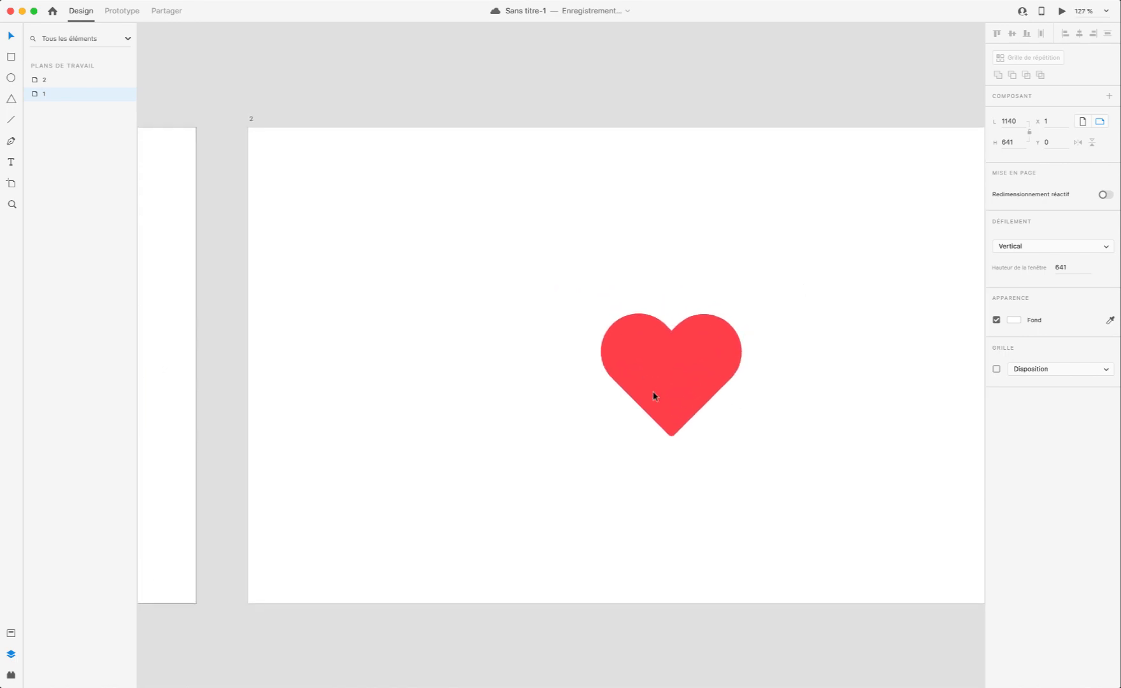
scroll(697, 307, "down", 5)
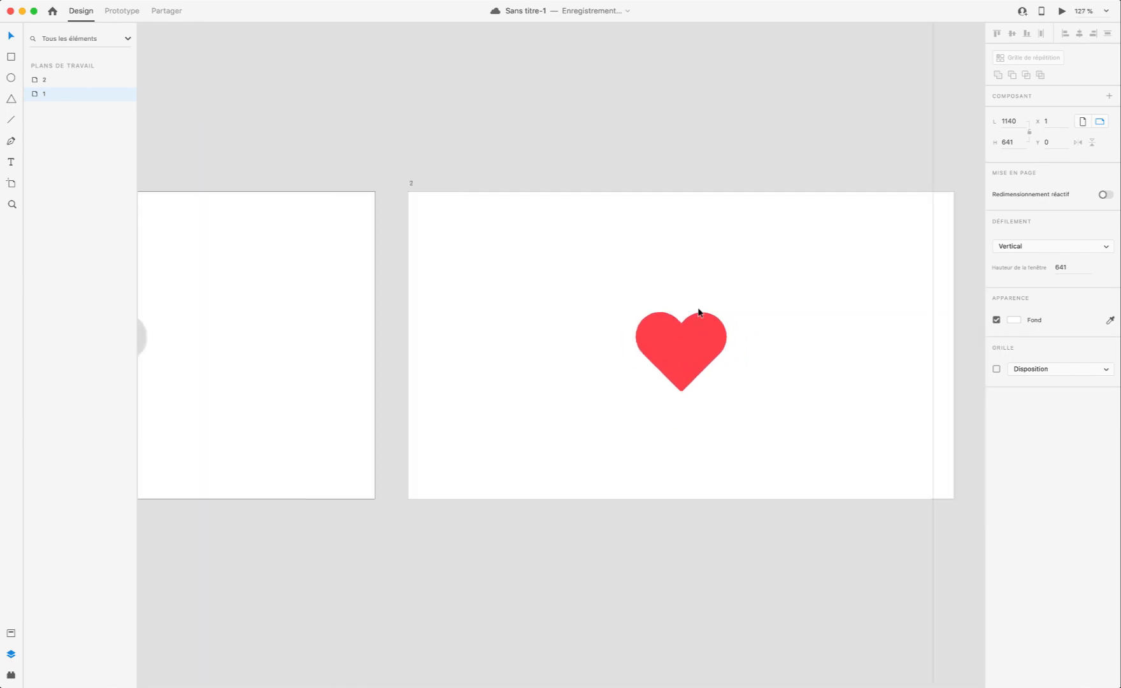
scroll(698, 312, "up", 2)
key("l")
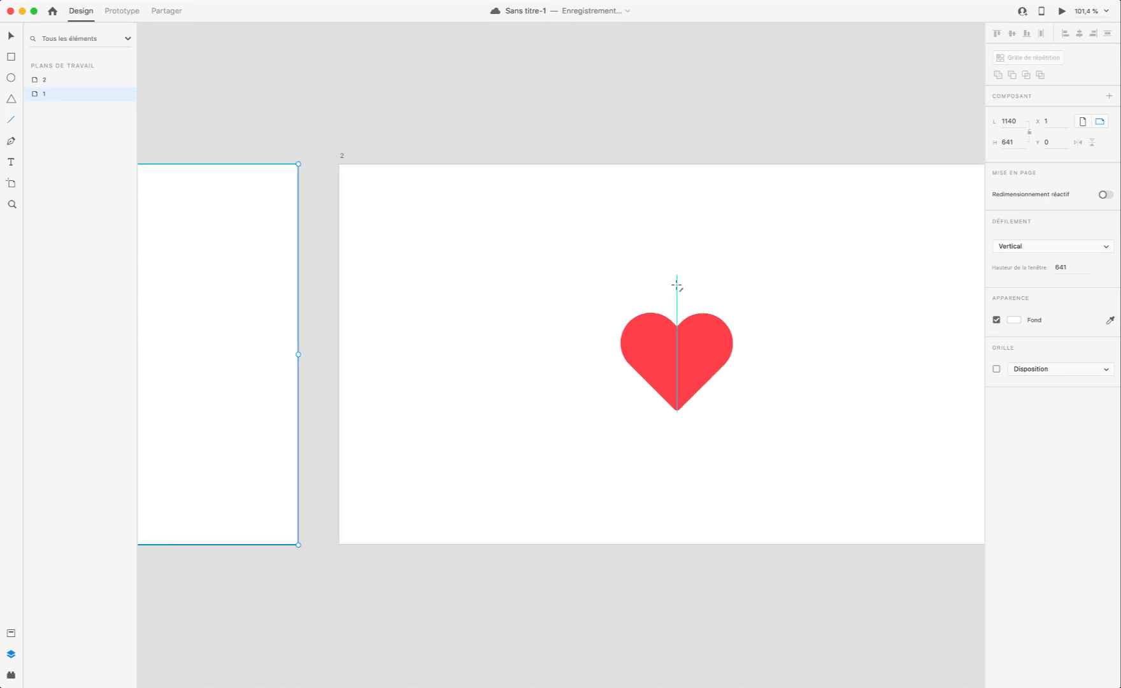
left_click_drag(676, 284, 676, 262)
scroll(685, 268, "right", 1)
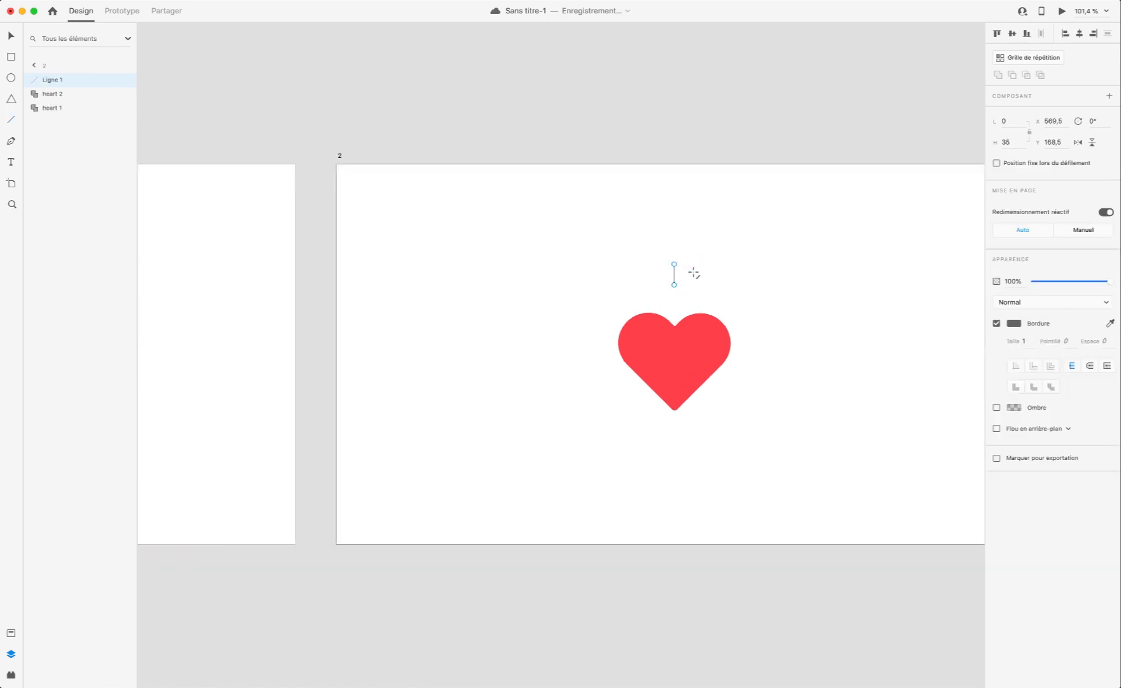
Step: Set the line's border size to 5 and give it round caps
type("2")
key("Return")
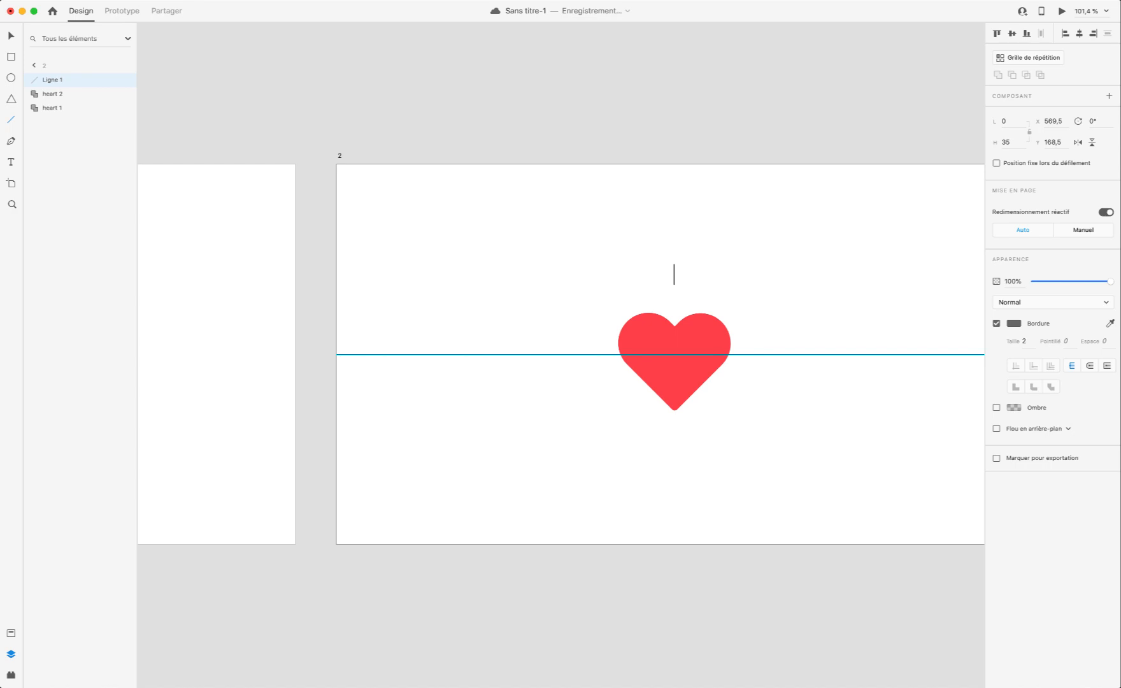
scroll(694, 294, "up", 5)
left_click(11, 36)
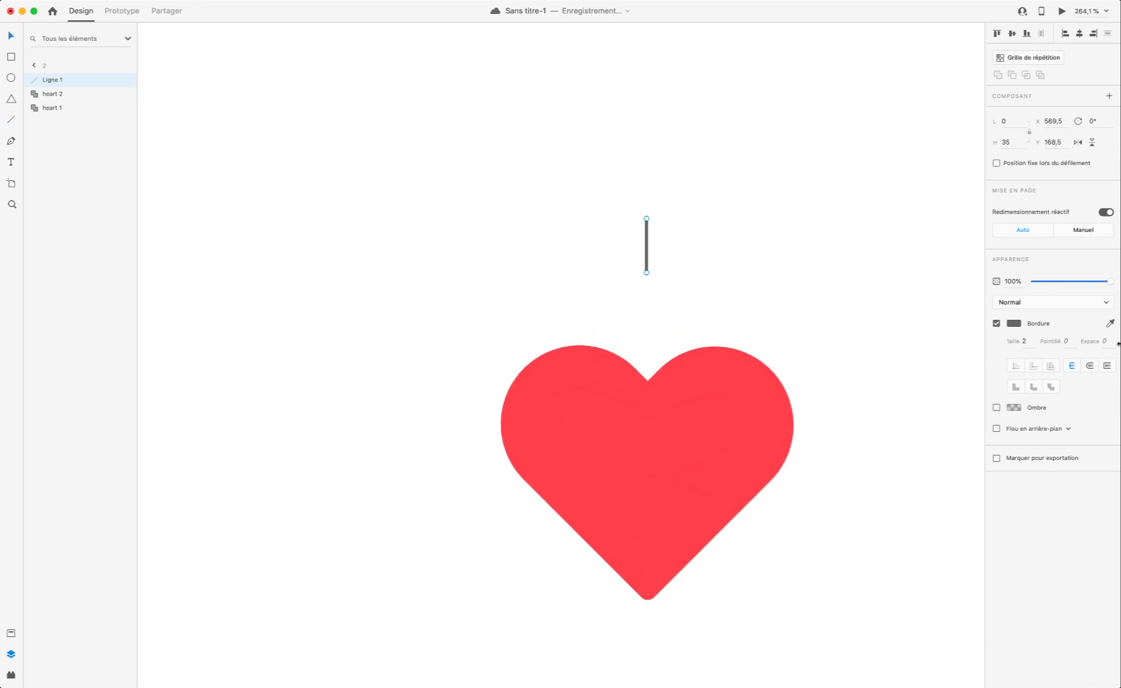
type("3")
key("Return")
type("5")
key("Return")
left_click(1089, 366)
Step: Shorten the line above the heart to a height of 30 and sample the heart's red as its border colour
left_click_drag(648, 220, 648, 232)
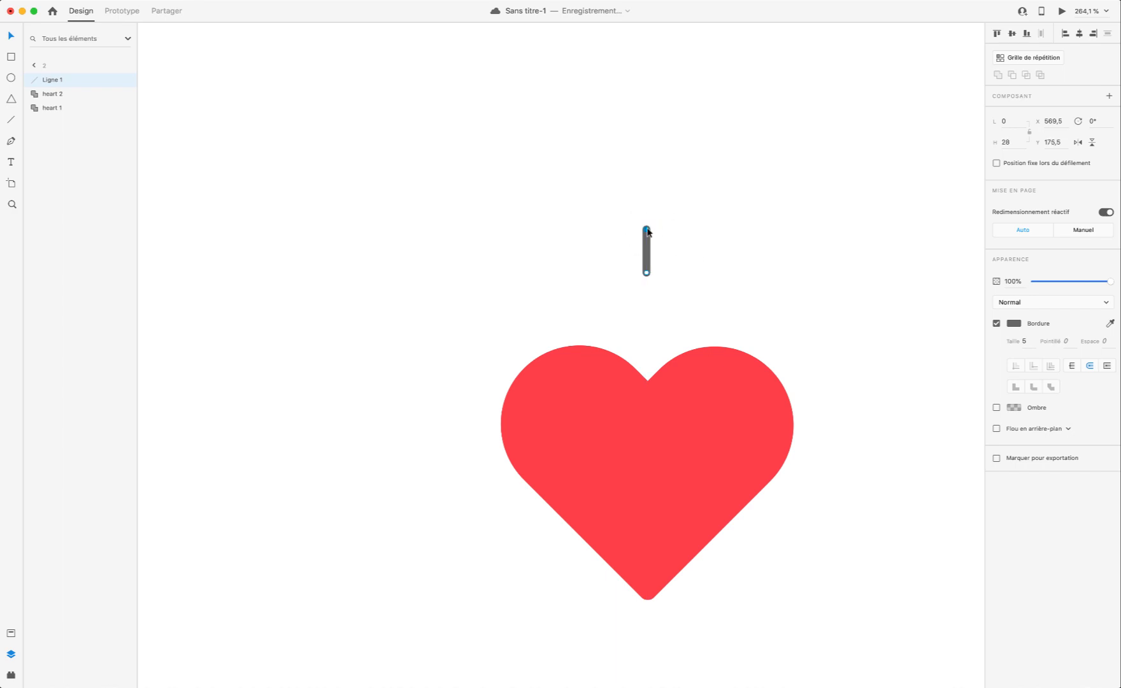
left_click_drag(646, 232, 646, 230)
left_click(1014, 323)
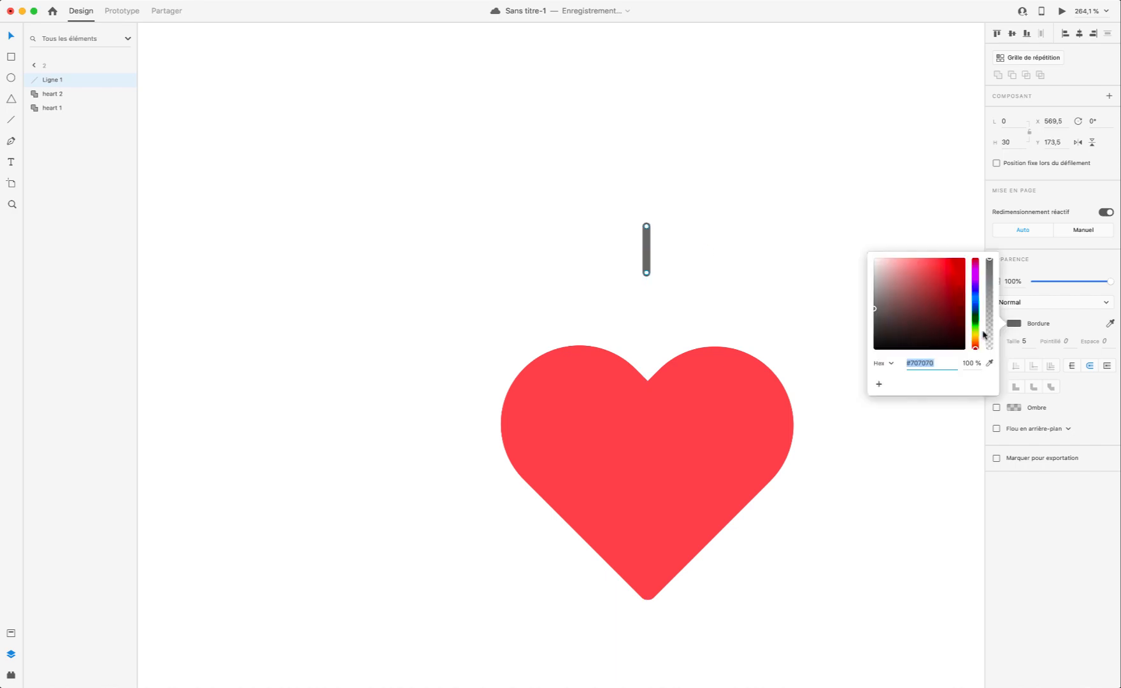
left_click(1110, 323)
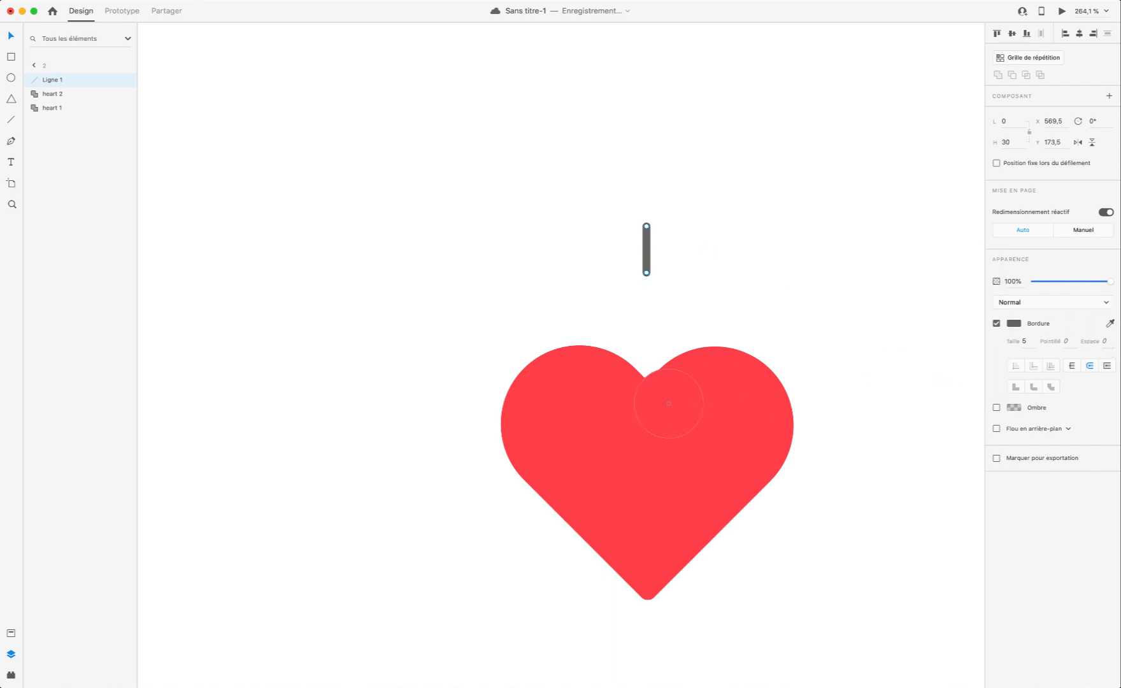
left_click(662, 409)
Step: Duplicate the red line and place the copy below the heart, vertically aligned with the original
scroll(711, 294, "down", 5)
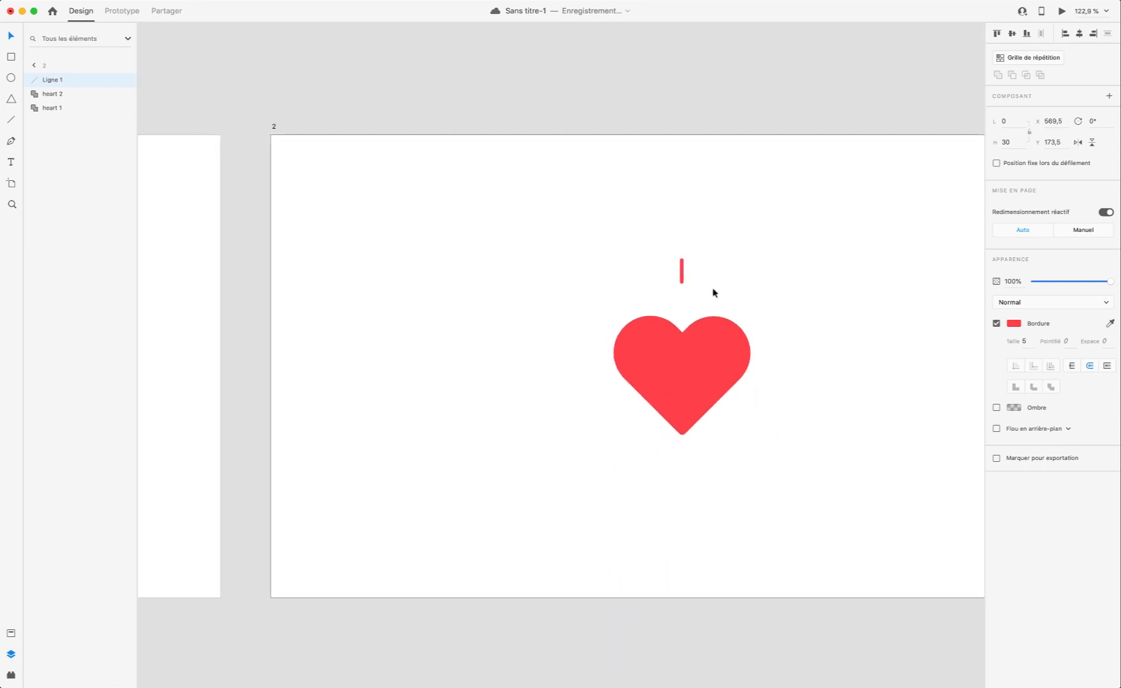
key("super+d")
left_click_drag(706, 403, 722, 481)
Step: Duplicate the two vertical lines together and rotate the copies 90° so they flank the heart horizontally
left_click(681, 273, "shift")
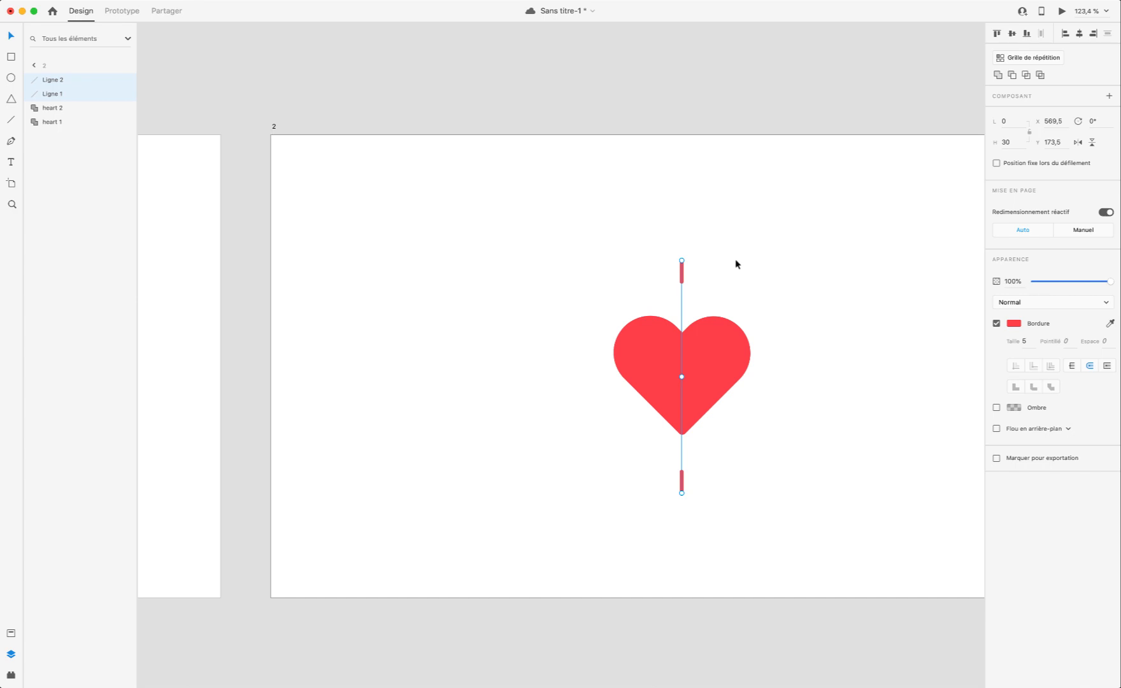
key("super+d")
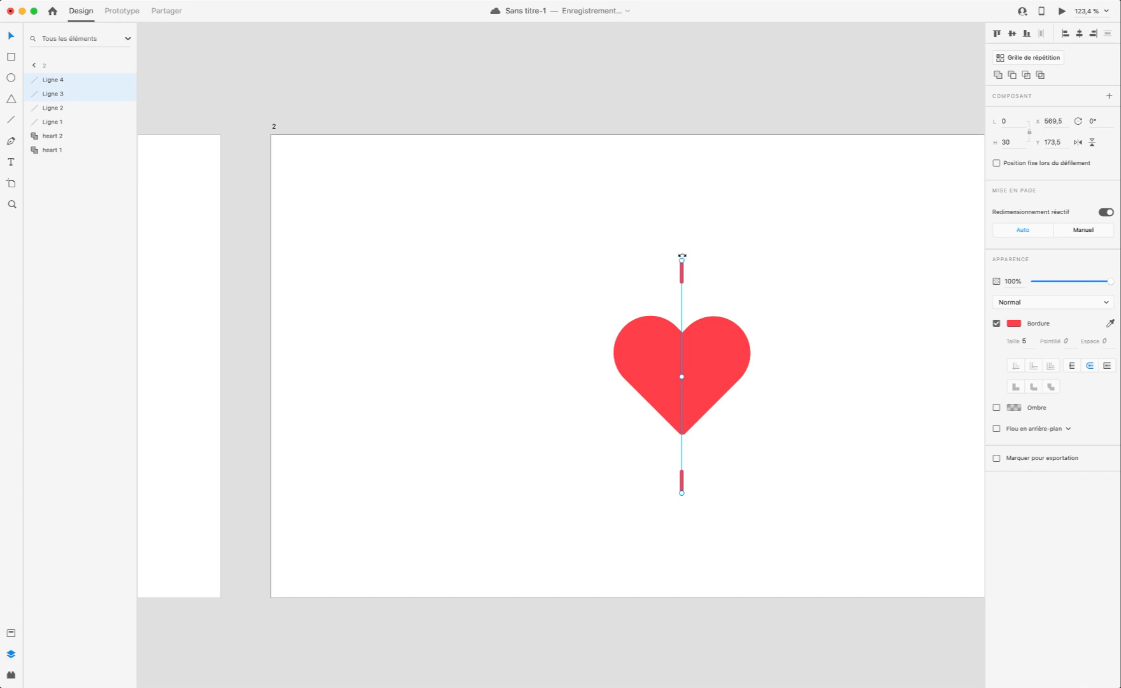
left_click_drag(682, 256, 793, 376)
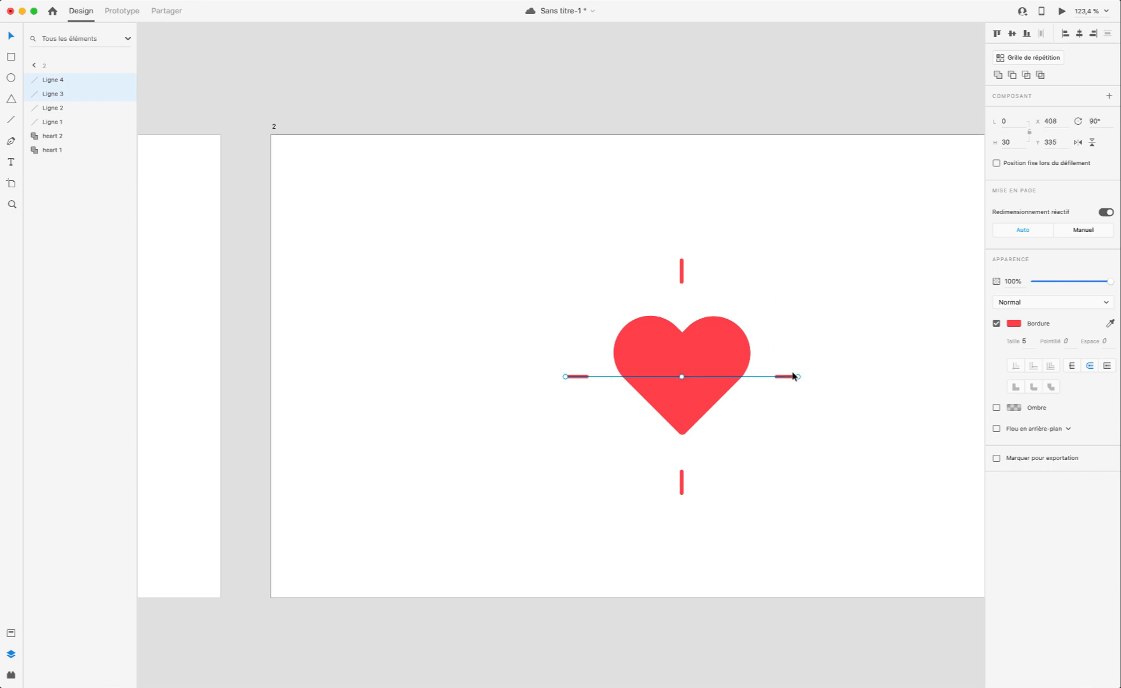
Step: Duplicate the line pair twice more and rotate the copies onto both diagonals to complete eight rays around the heart
key("super+d")
left_click_drag(801, 376, 611, 460)
key("super+d")
Step: Group the eight ray lines surrounding the heart on artboard 2
left_click(50, 178)
left_click(52, 82, "shift")
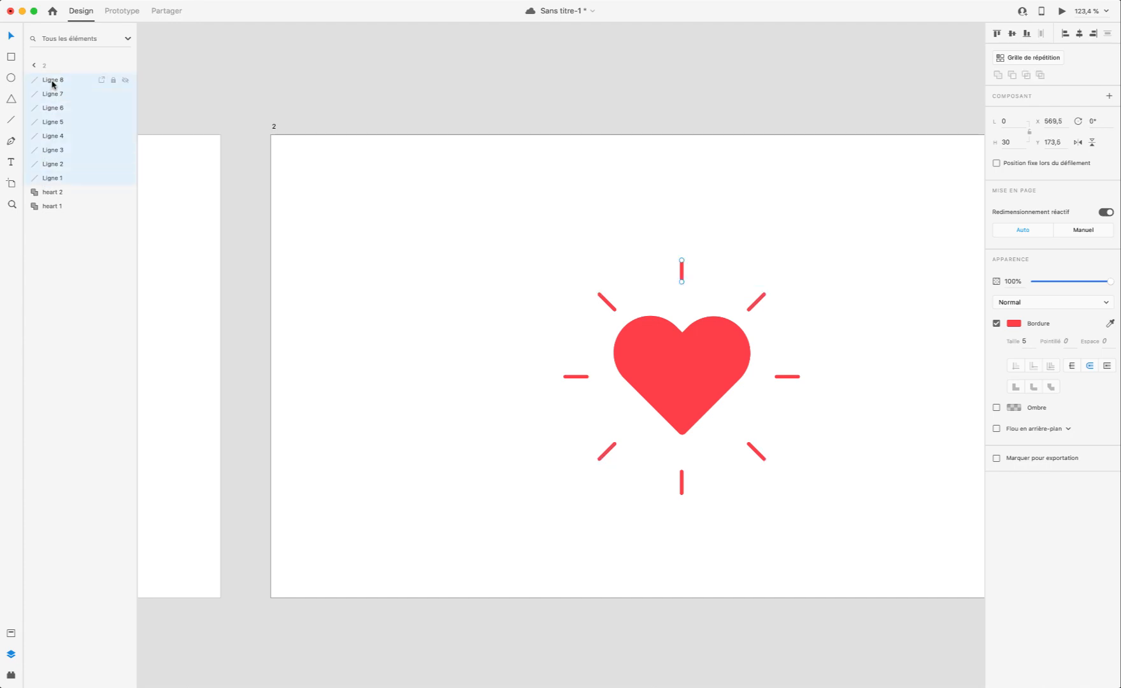
key("super+g")
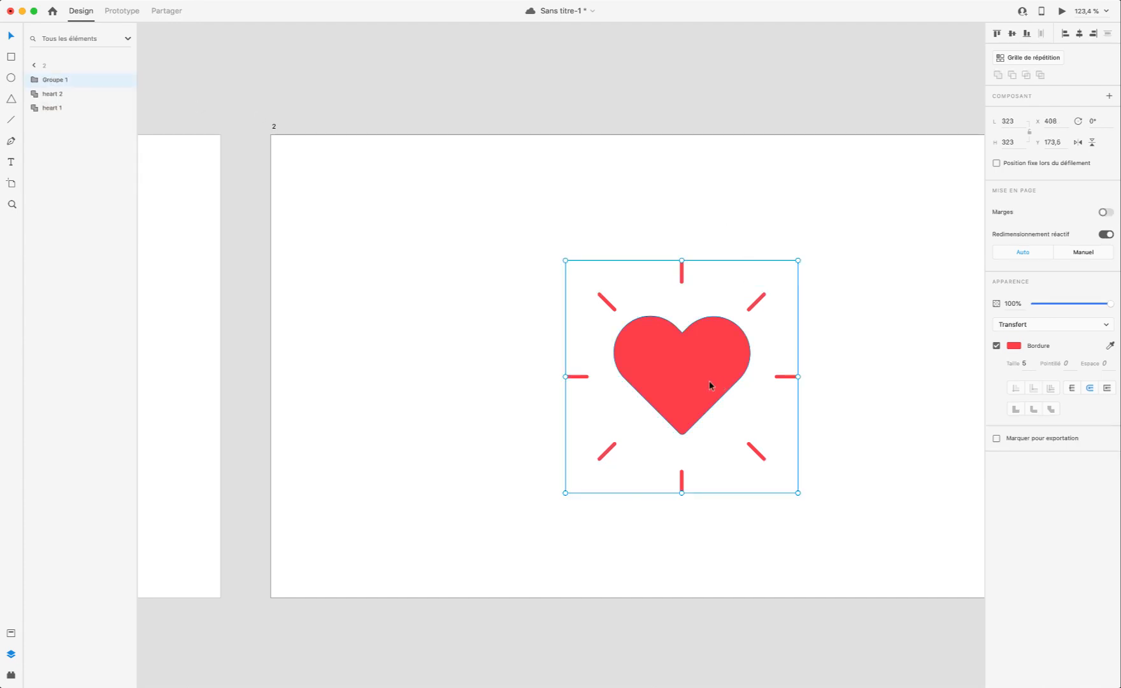
Step: Nudge the ray group up 12 px to a Y position of 161.5 so it surrounds the heart evenly
key("Up")
key("Up")
key("Up")
key("Up")
key("Up")
key("Up")
key("Up")
key("Up")
key("Up")
key("Up")
key("Up")
key("Up")
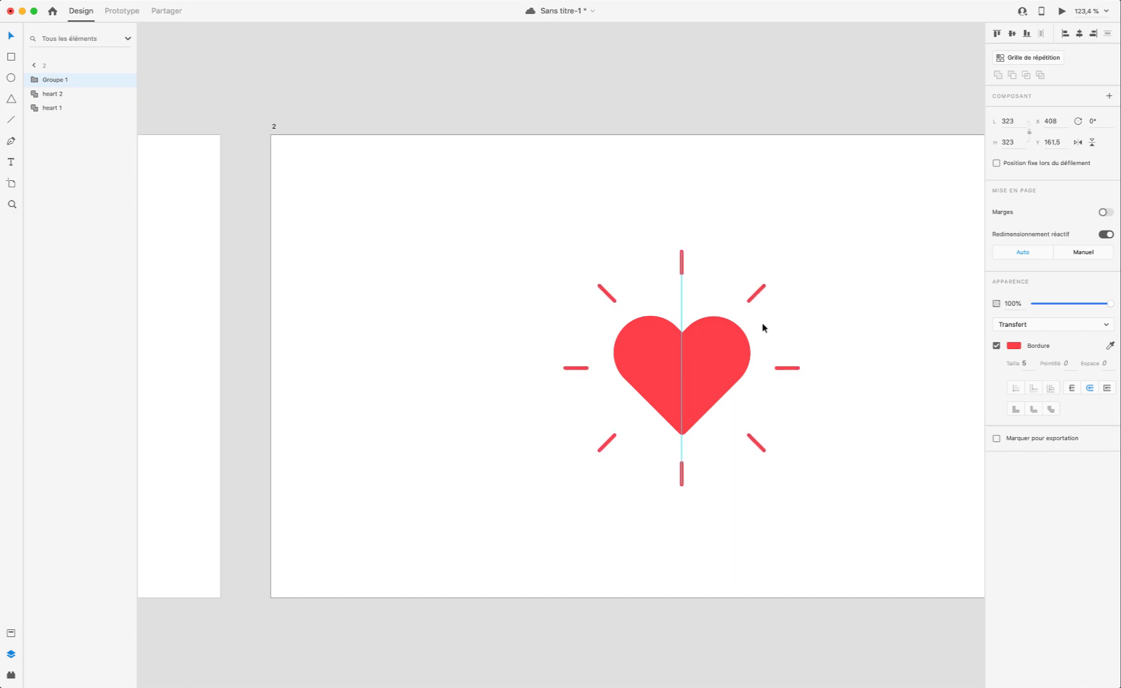
left_click(856, 321)
Step: Duplicate artboard 2 together with its red heart and ray group
scroll(855, 325, "down", 3)
scroll(855, 328, "up", 5)
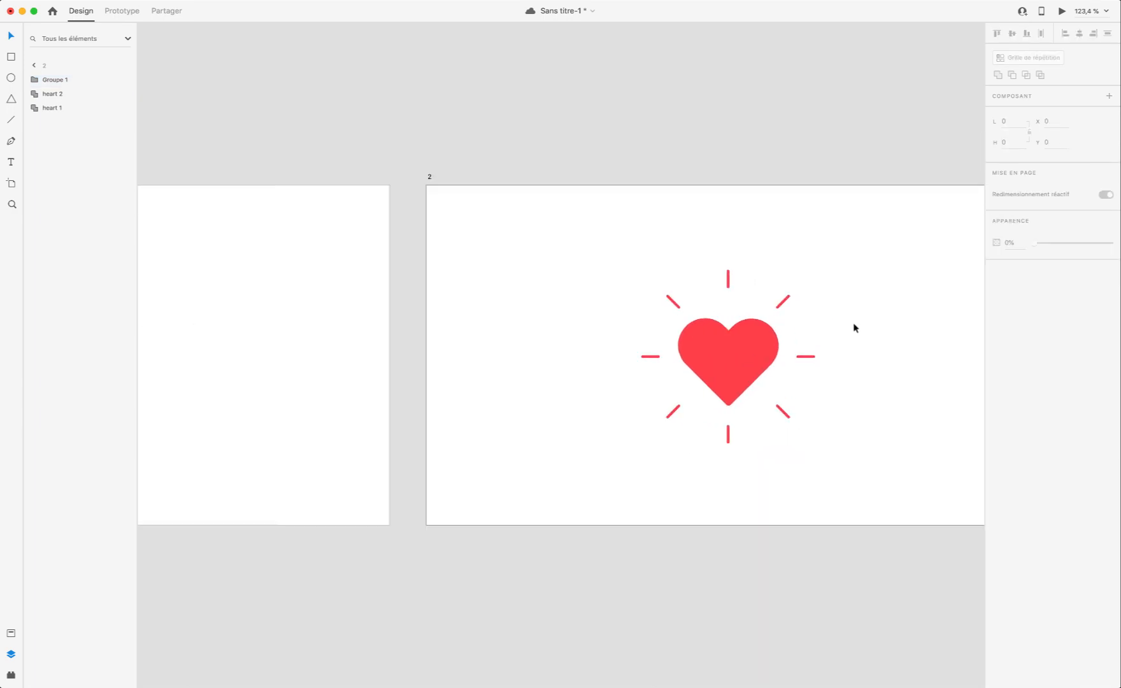
scroll(758, 370, "right", 3)
scroll(707, 371, "down", 4)
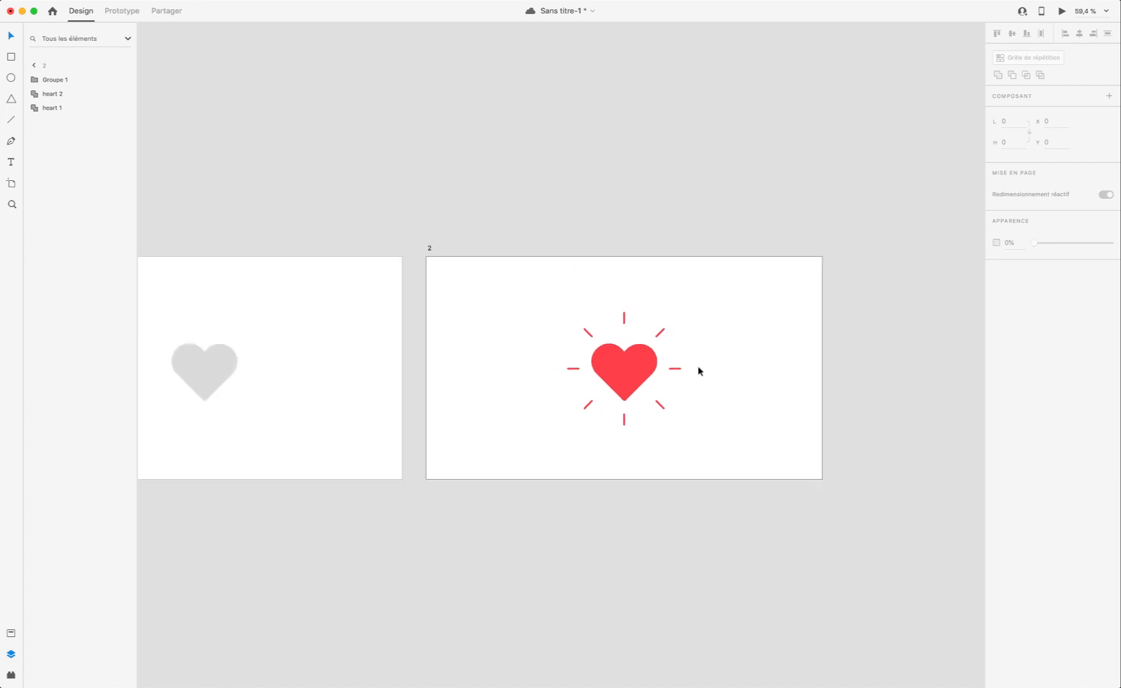
scroll(698, 369, "up", 4)
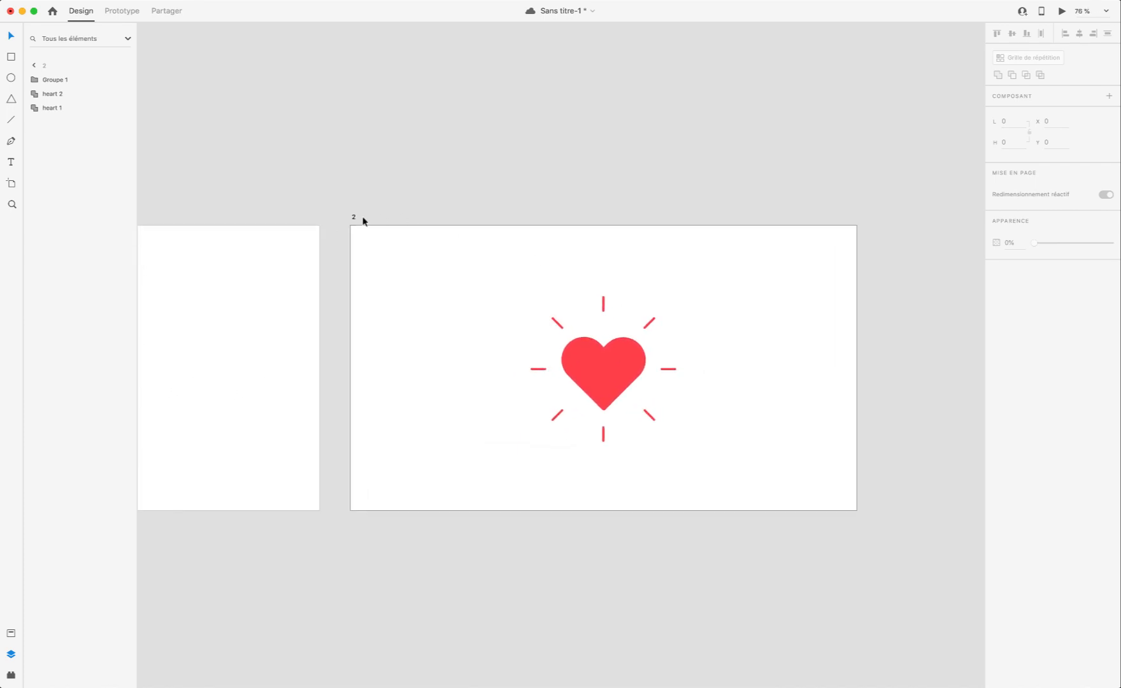
left_click(353, 217)
key("super+d")
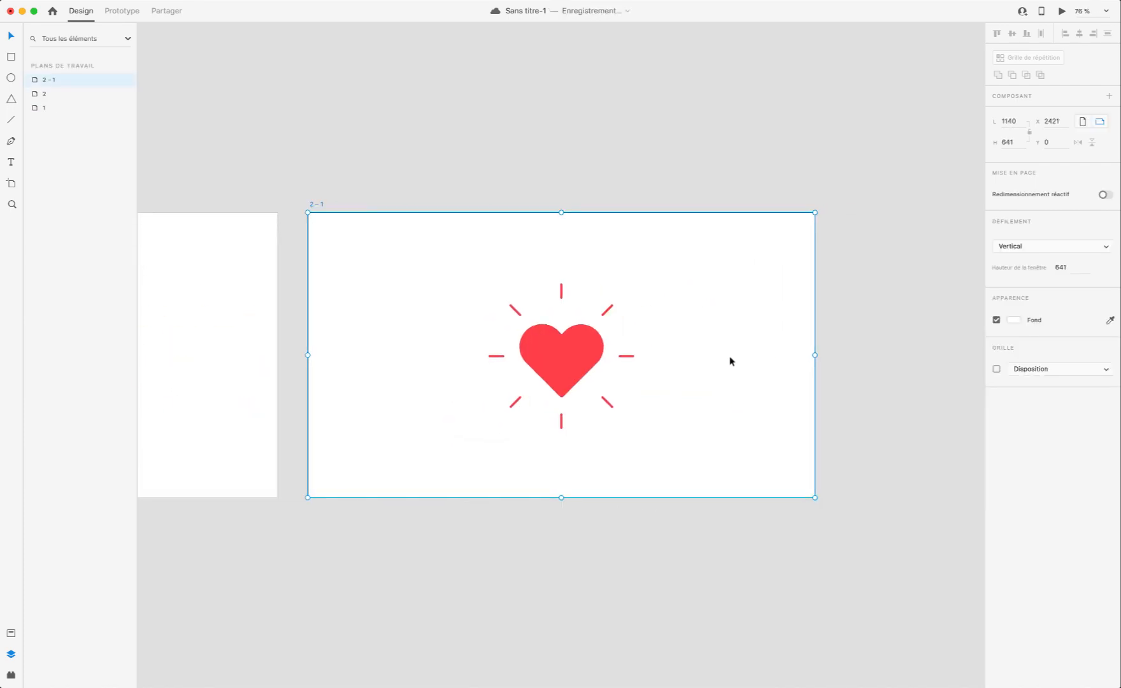
Step: Shrink the ray group on artboard 2 to about 219 × 219, keeping it centred on the heart
scroll(727, 357, "left", 4)
scroll(732, 358, "left", 5)
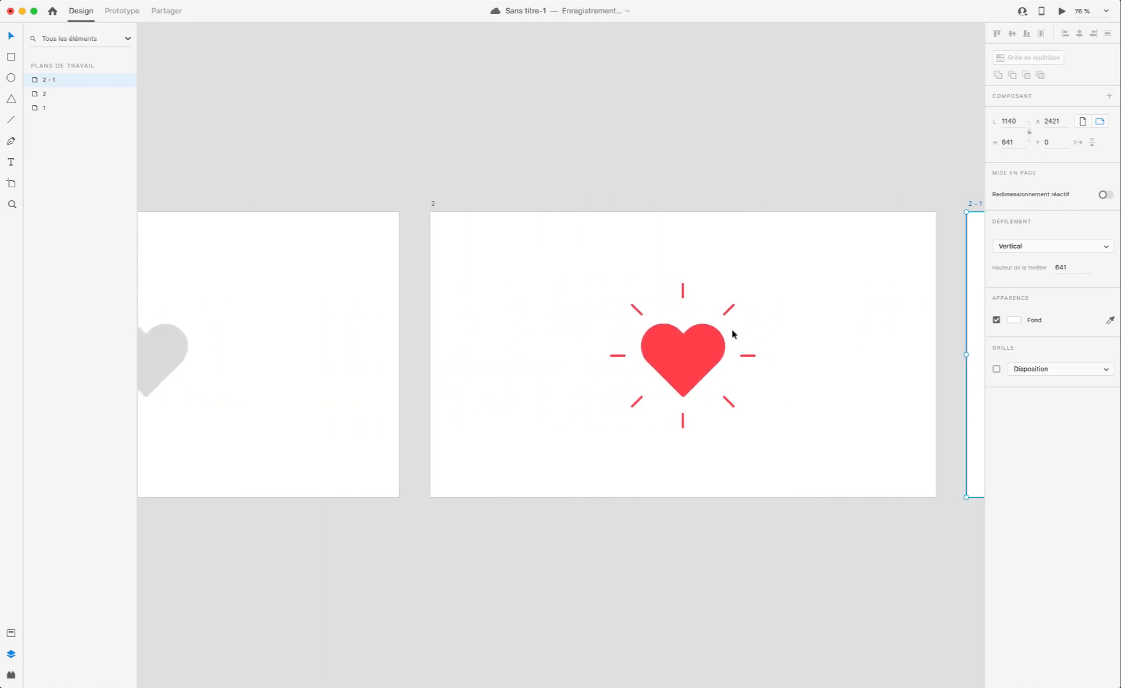
left_click(728, 310)
key("super+3")
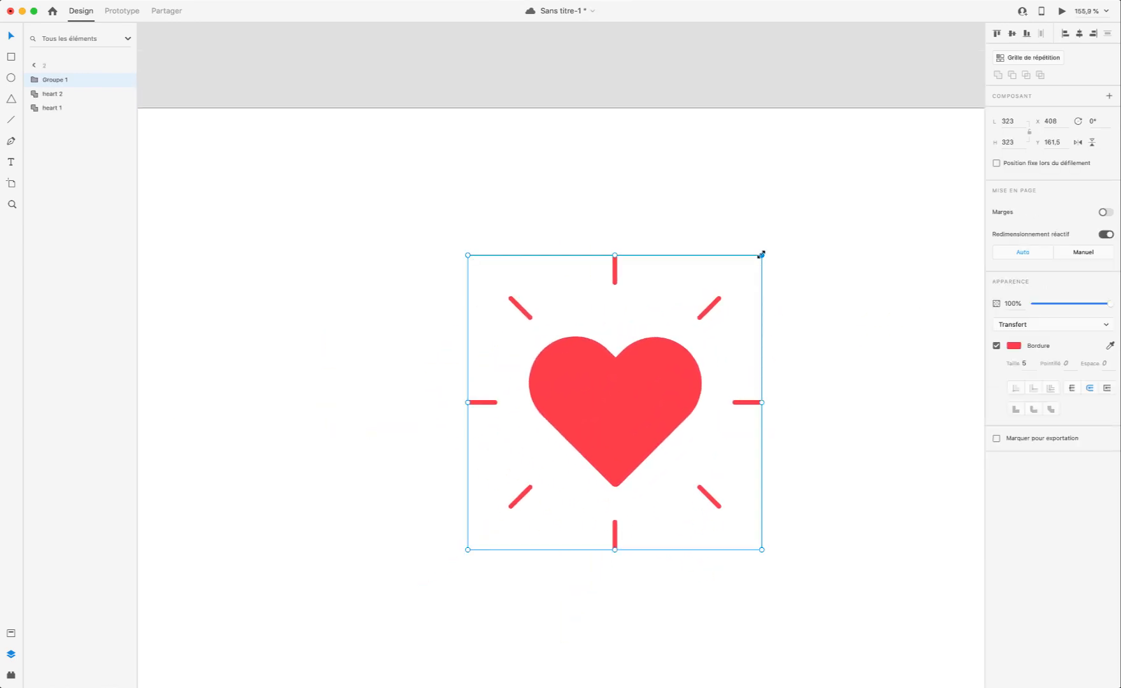
left_click_drag(761, 254, 715, 299)
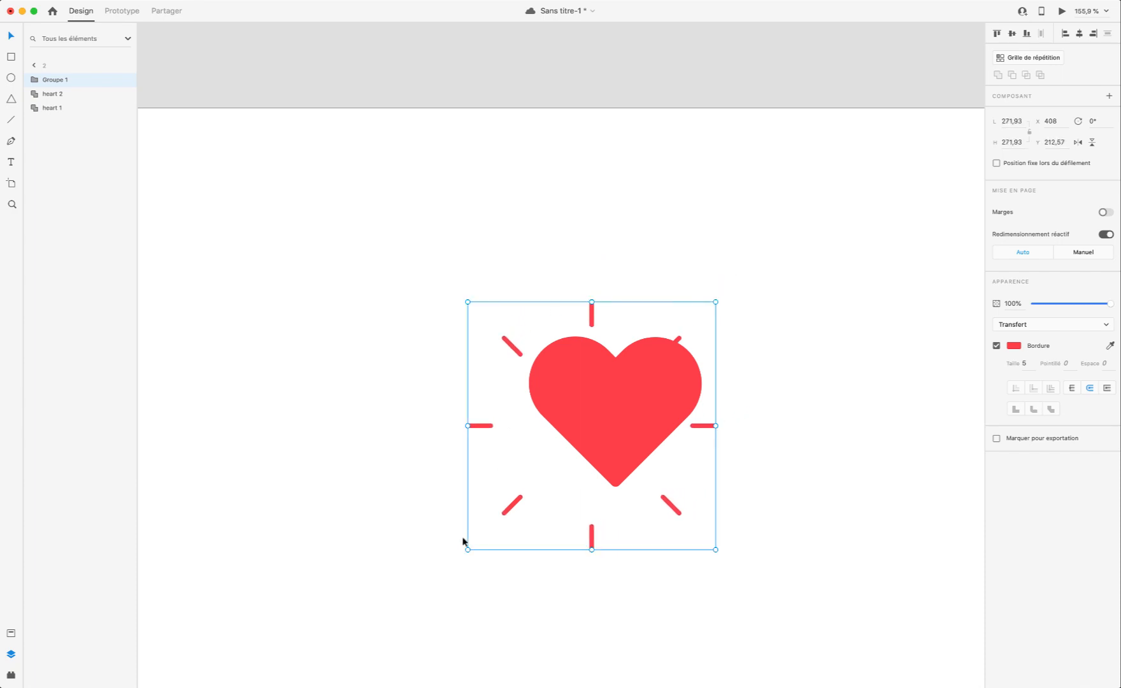
left_click_drag(467, 550, 515, 516)
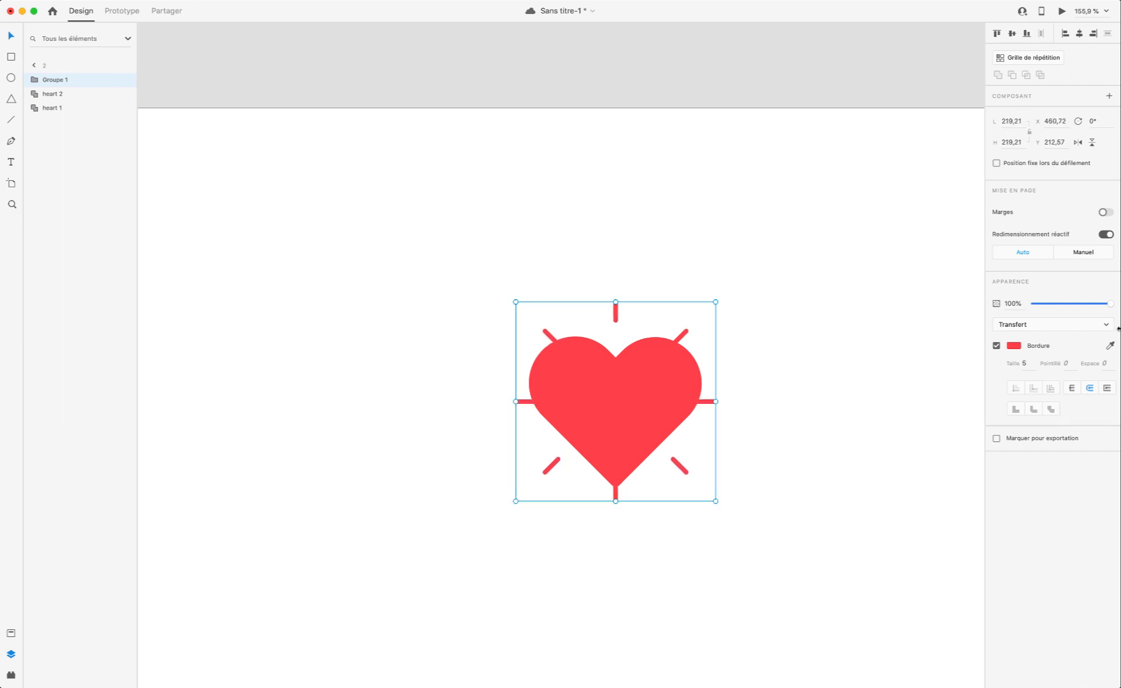
Step: Set the opacity of the shrunken ray group on artboard 2 to 0%
left_click_drag(1063, 306, 1010, 307)
scroll(741, 436, "down", 6)
scroll(741, 436, "up", 3)
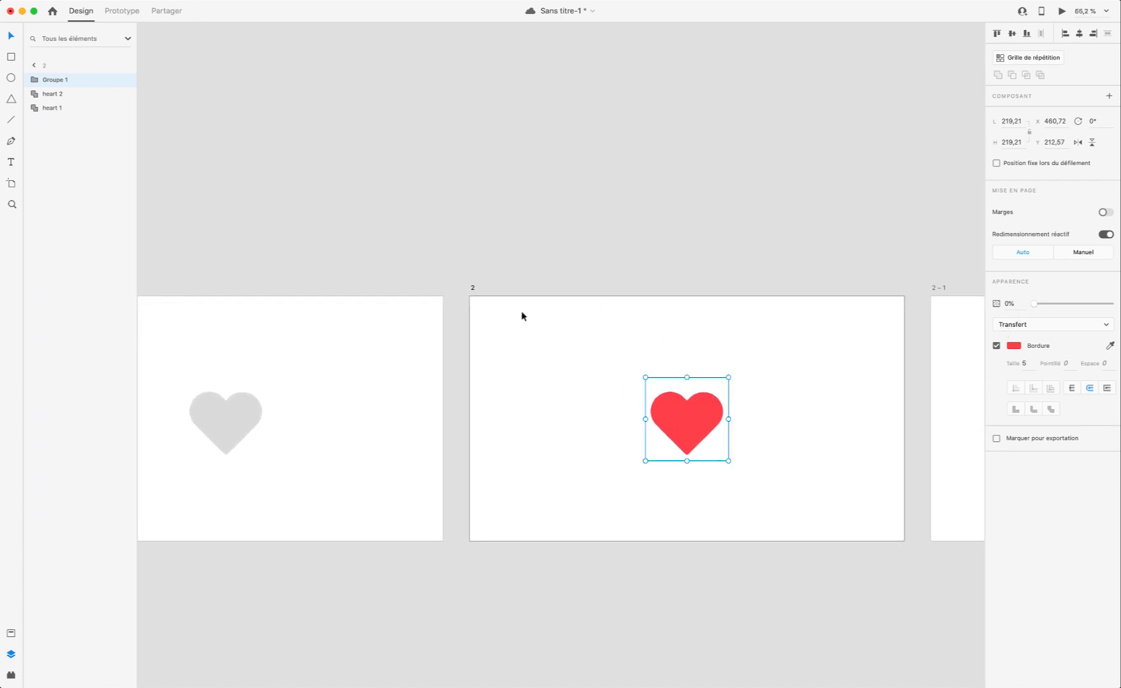
left_click(472, 287)
scroll(474, 291, "left", 5)
left_click(409, 414)
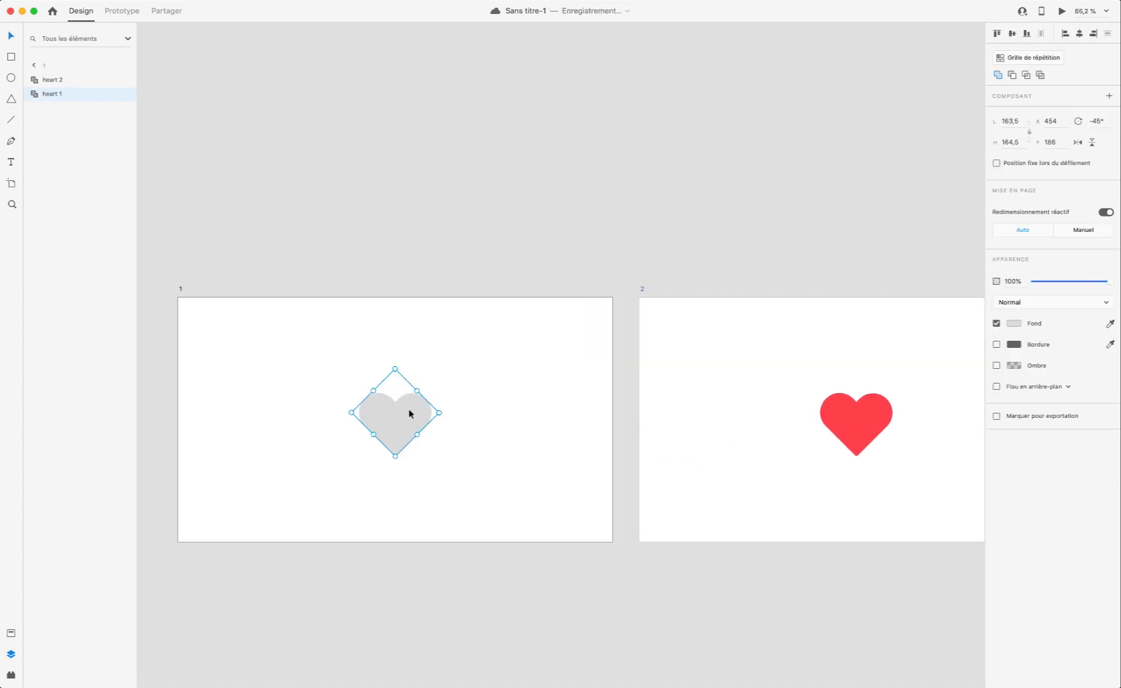
left_click(120, 14)
Step: Duplicate artboard 2 in Design mode and place the copy in the same row, after the artboard with visible rays
left_click(640, 289)
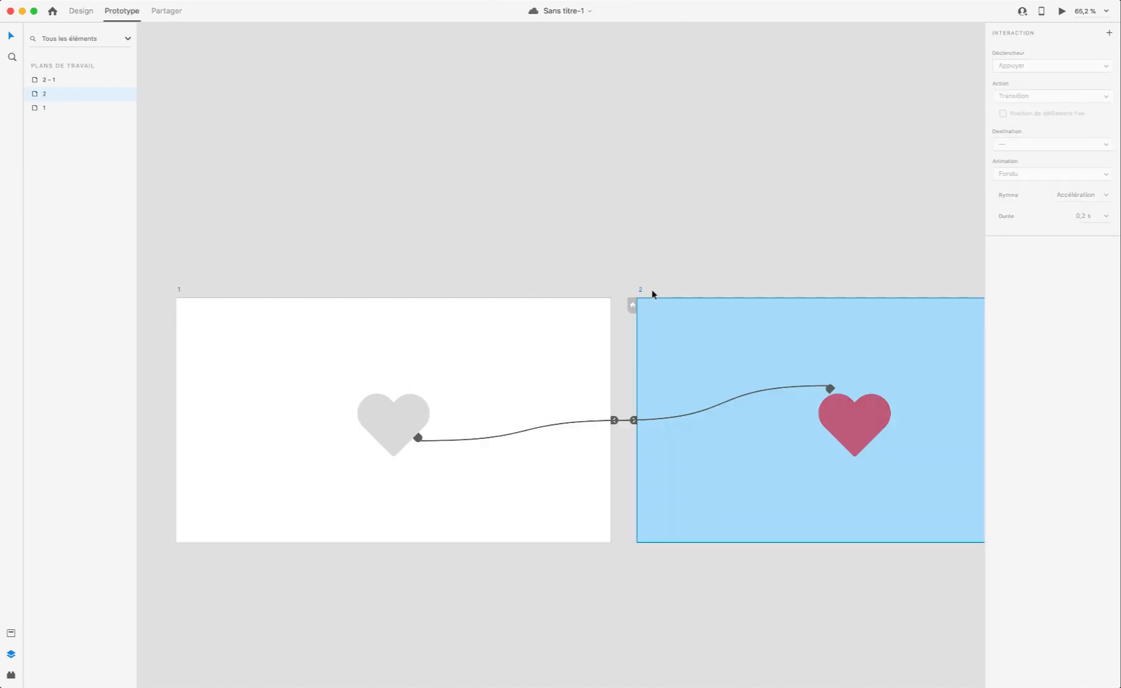
scroll(655, 293, "right", 5)
left_click(70, 12)
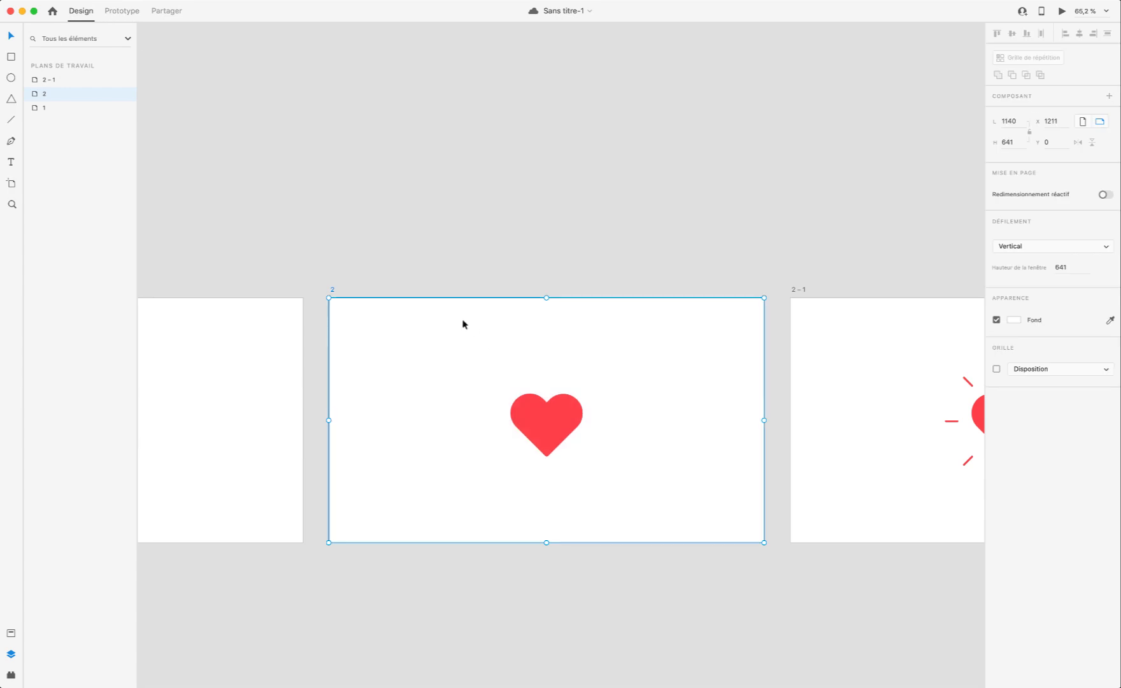
key("super+d")
scroll(647, 317, "down", 5)
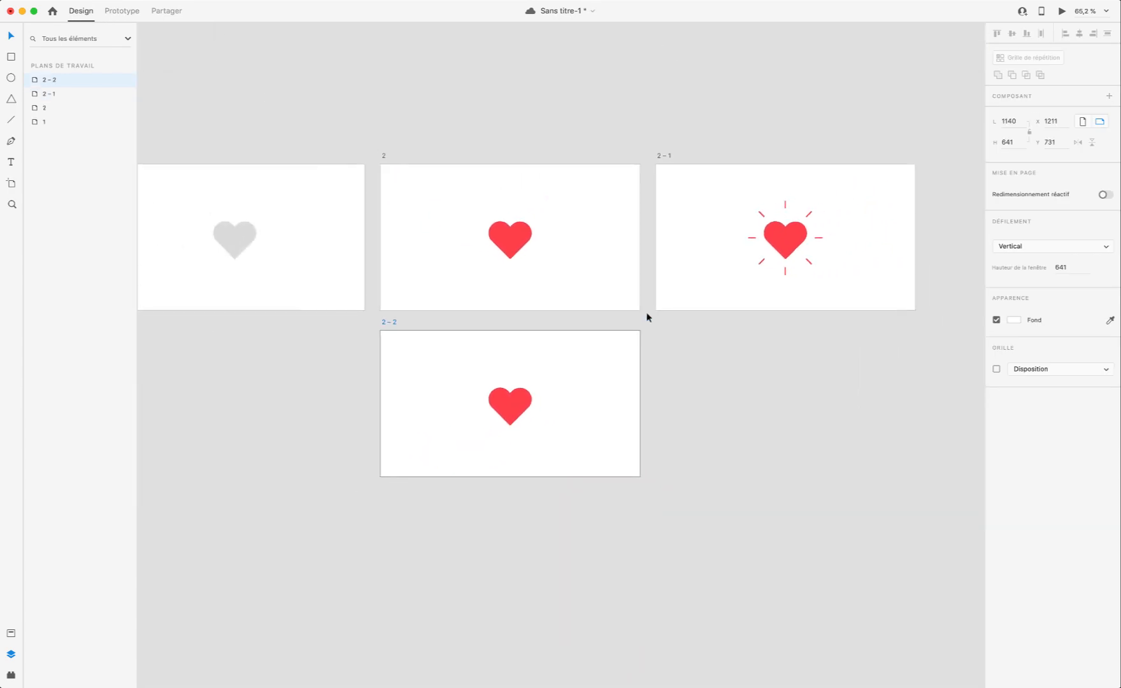
left_click_drag(396, 323, 764, 167)
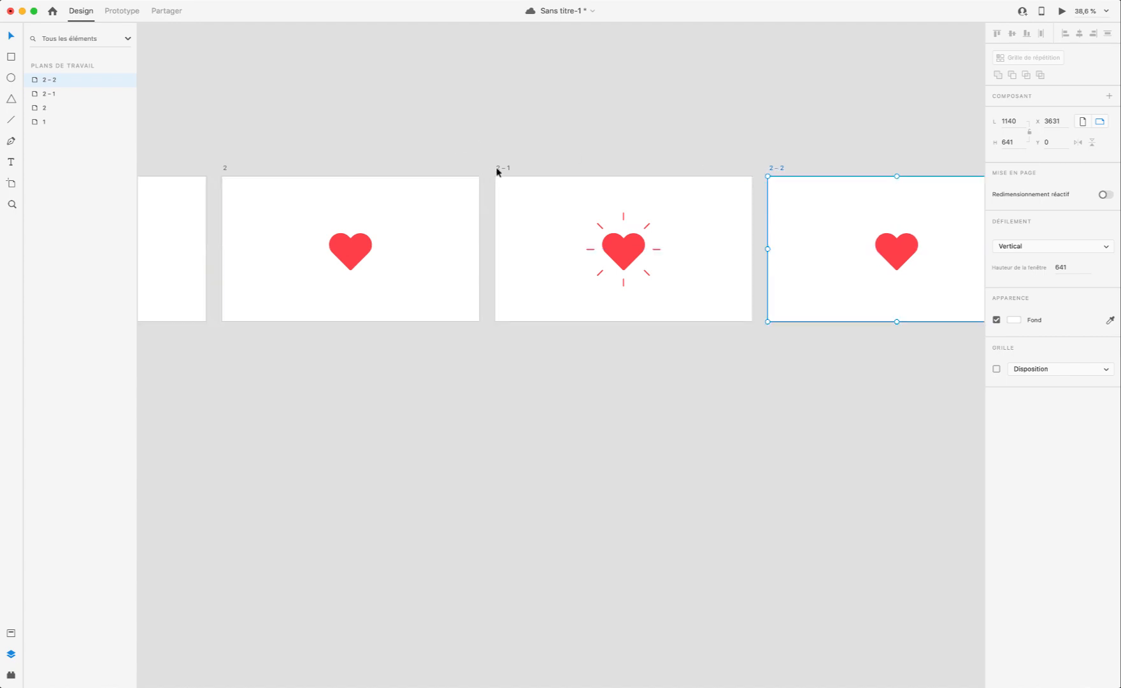
Step: Rename the artboard with visible rays to 3 and the last artboard in the row to 4
double_click(496, 168)
type("3")
key("Return")
double_click(776, 167)
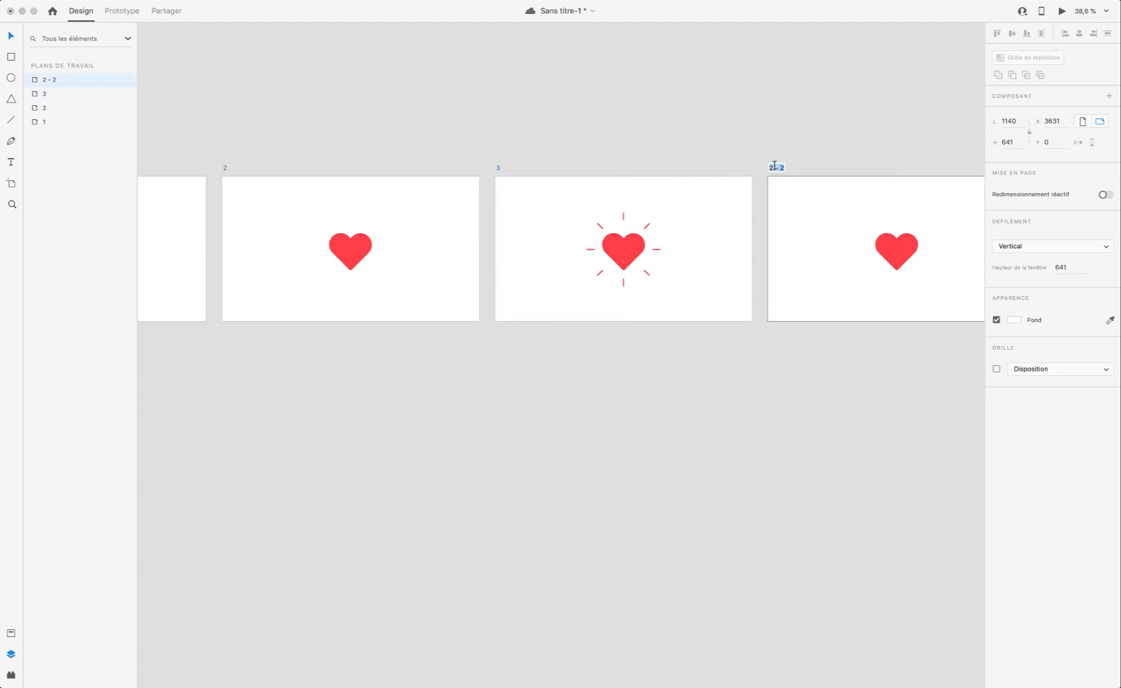
type("4")
key("Return")
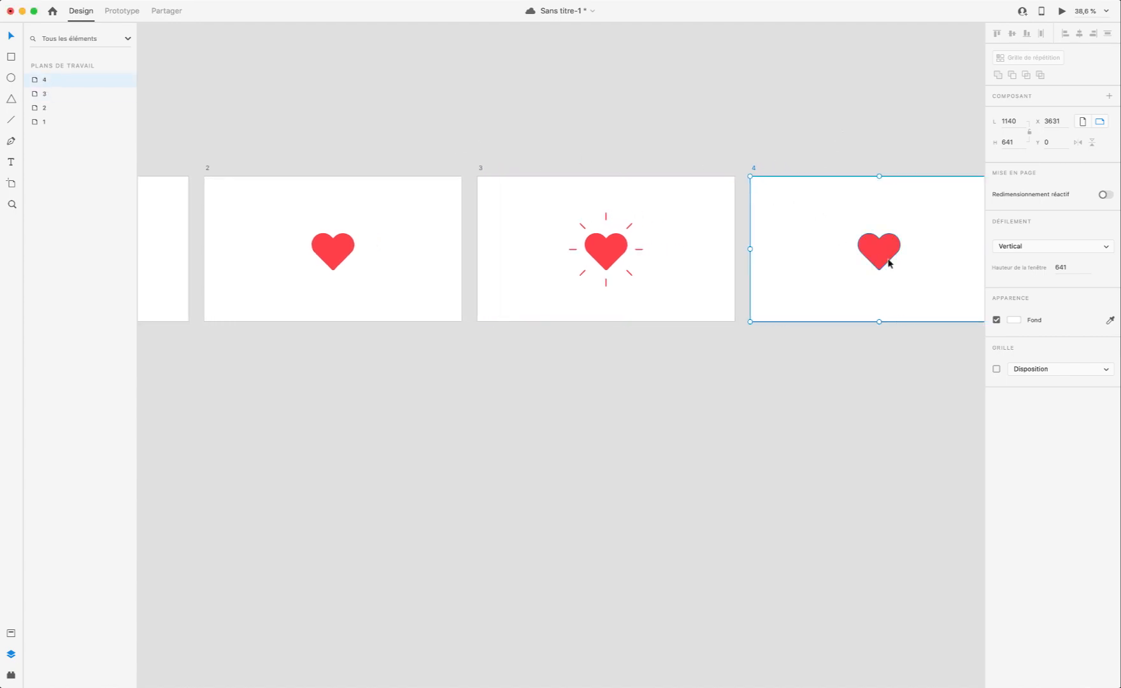
Step: Replace the hidden ray group on artboard 4 with a copy of the visible ray group from artboard 3
double_click(887, 257)
scroll(889, 257, "left", 5)
scroll(888, 257, "right", 8)
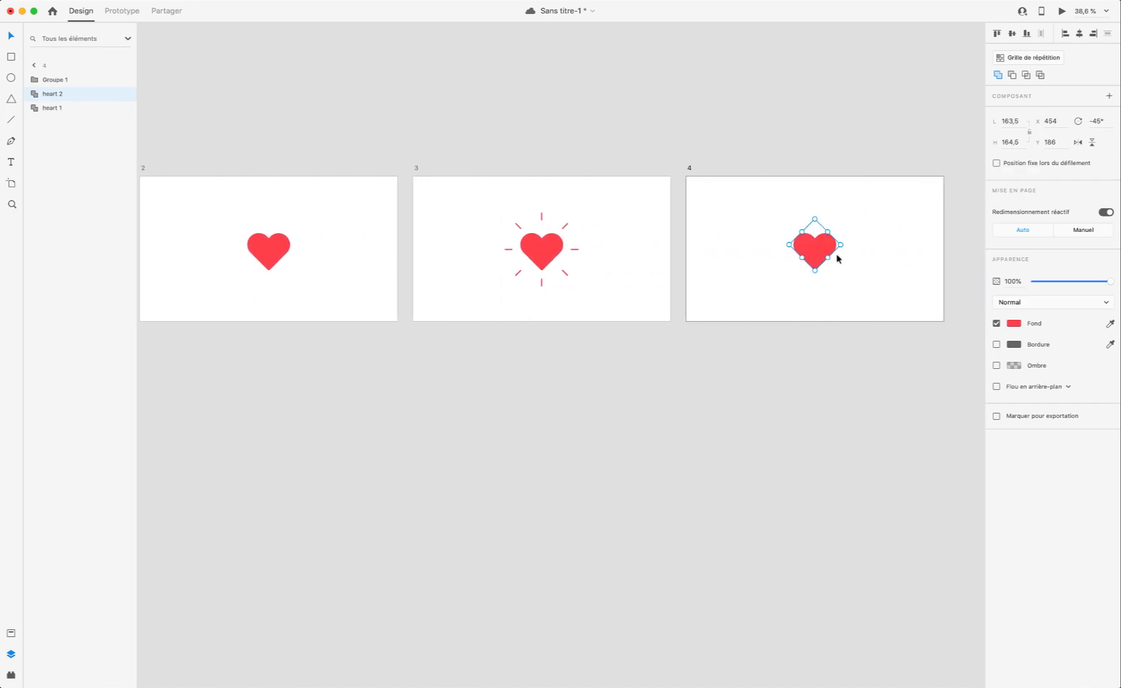
scroll(613, 253, "up", 3)
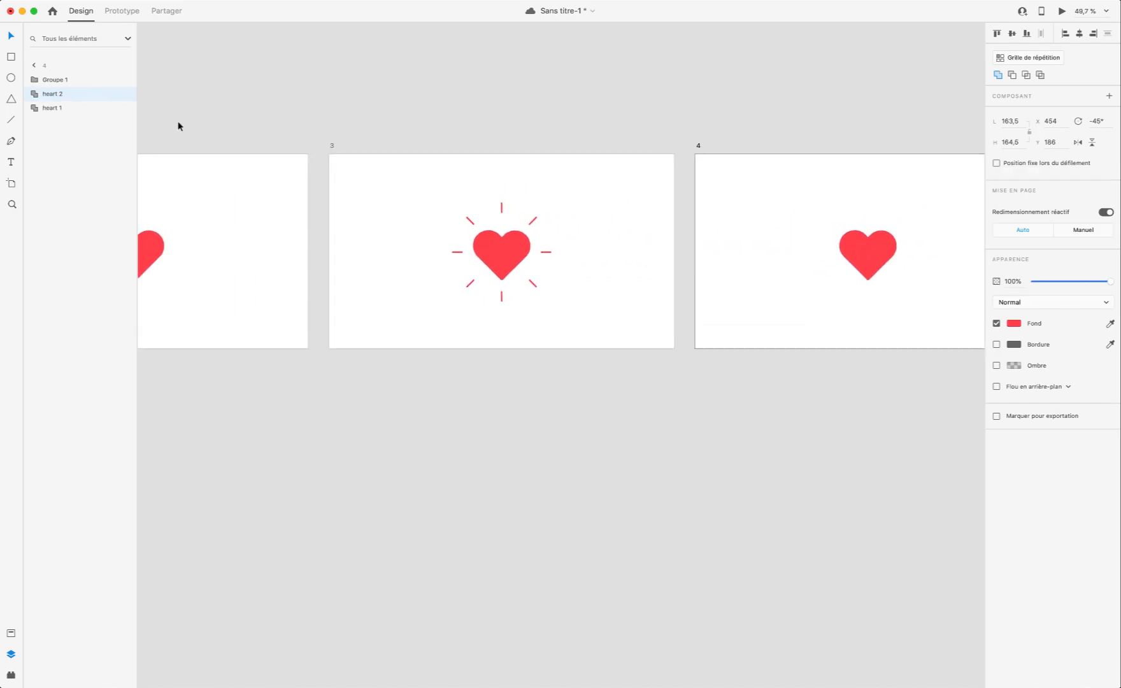
left_click(70, 81)
key("Delete")
left_click(513, 212)
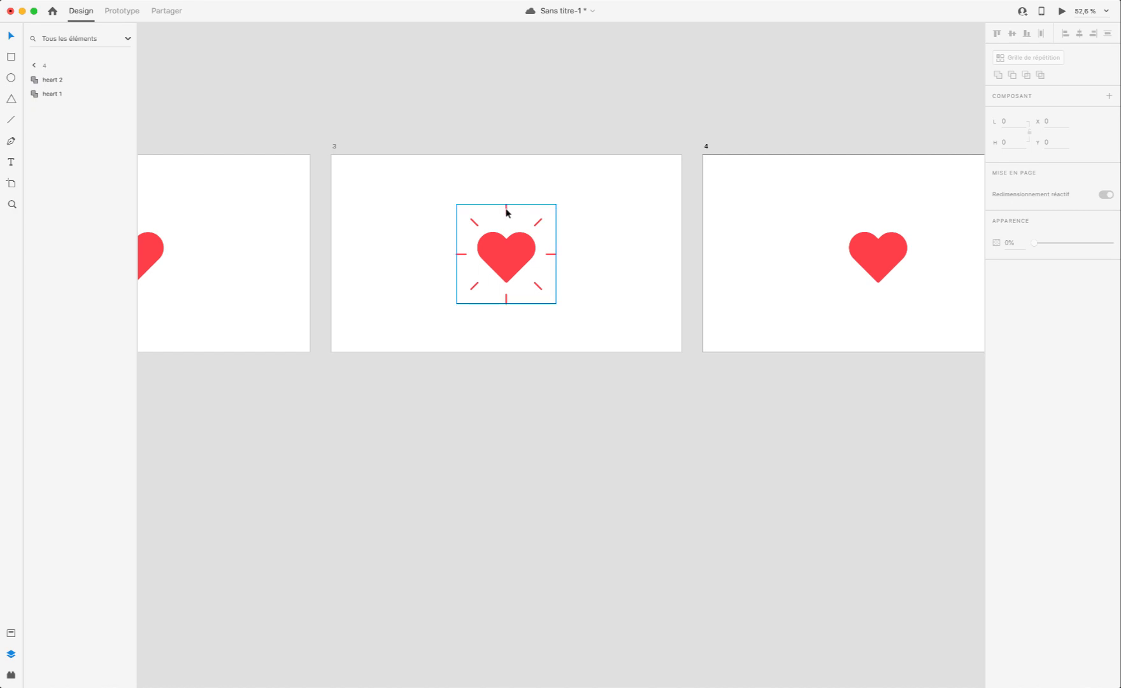
left_click(706, 149)
key("super+v")
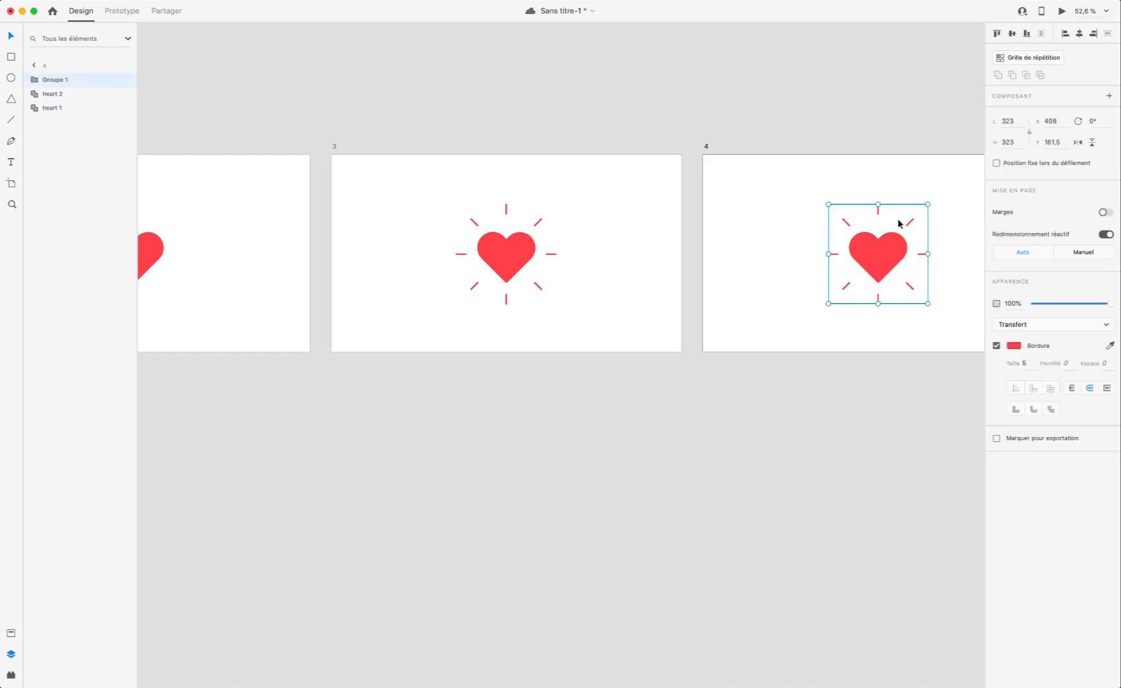
Step: Enlarge the ray group on artboard 4 to about 375 × 375, keeping it centred around the heart
scroll(929, 226, "up", 5)
scroll(931, 231, "right", 3)
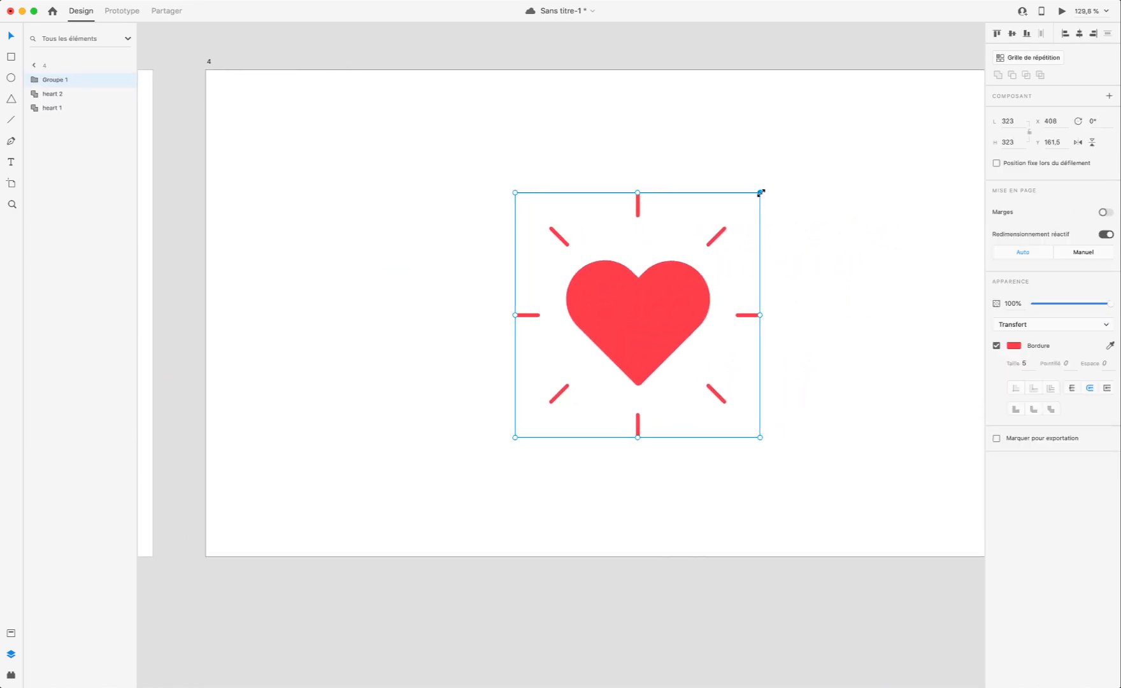
left_click_drag(760, 193, 798, 172)
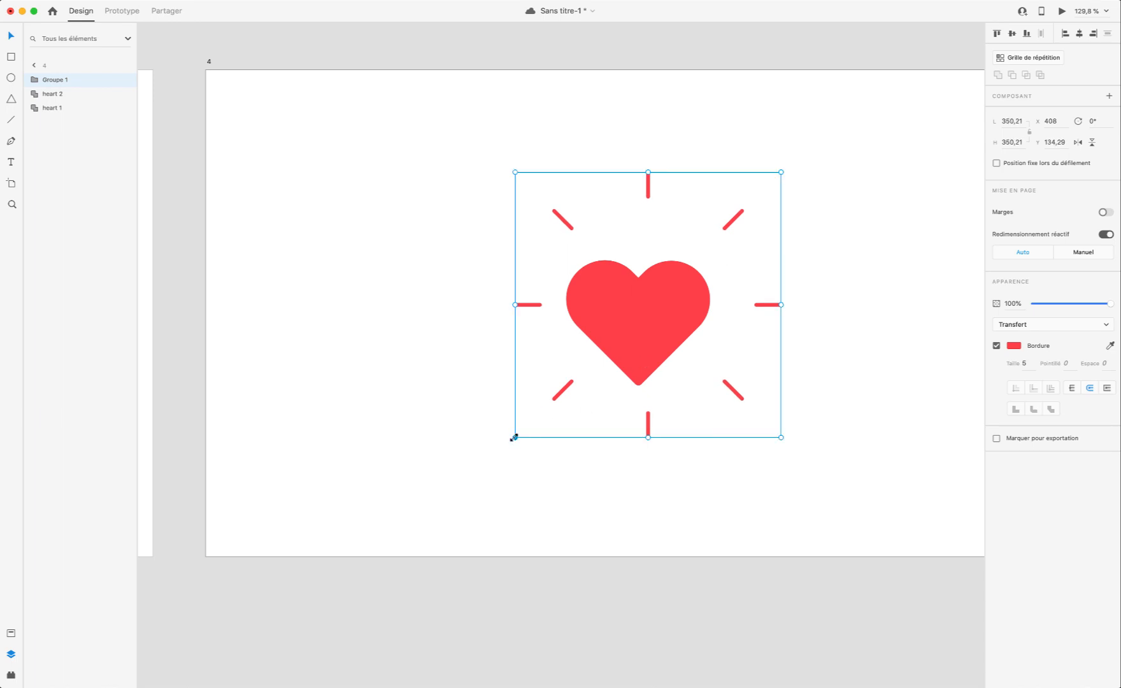
left_click_drag(514, 437, 494, 455)
scroll(491, 455, "down", 5)
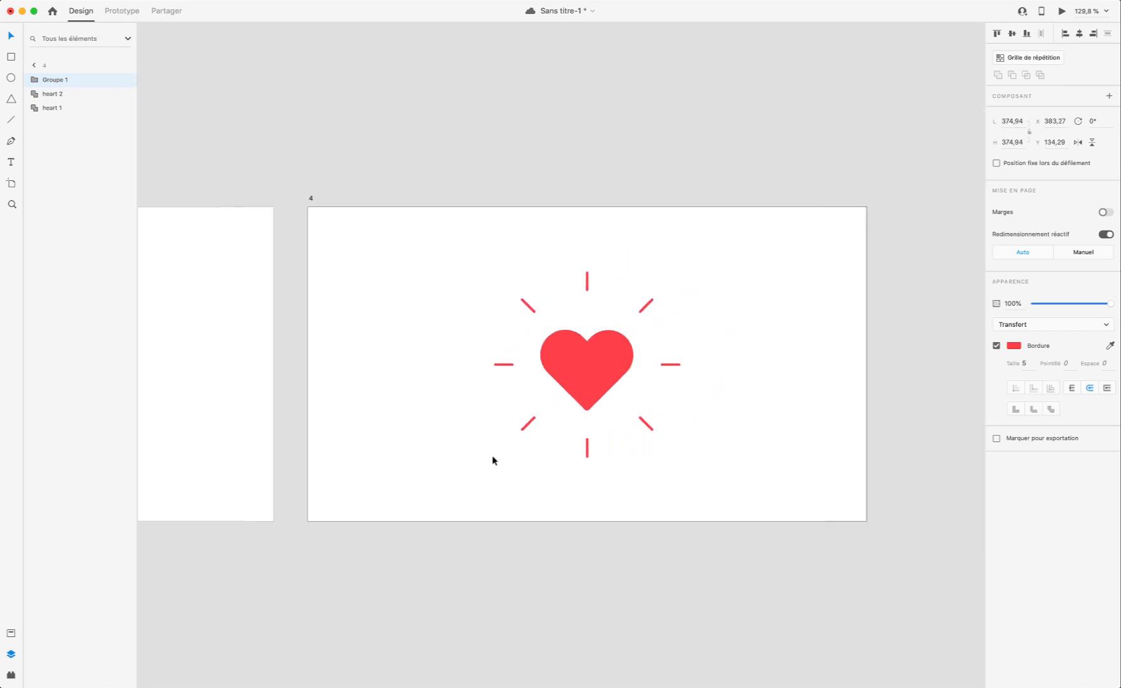
left_click(417, 468)
Step: Switch to Prototype mode and examine the grey heart's auto-animate interaction from artboard 1 to artboard 2
scroll(425, 466, "left", 10)
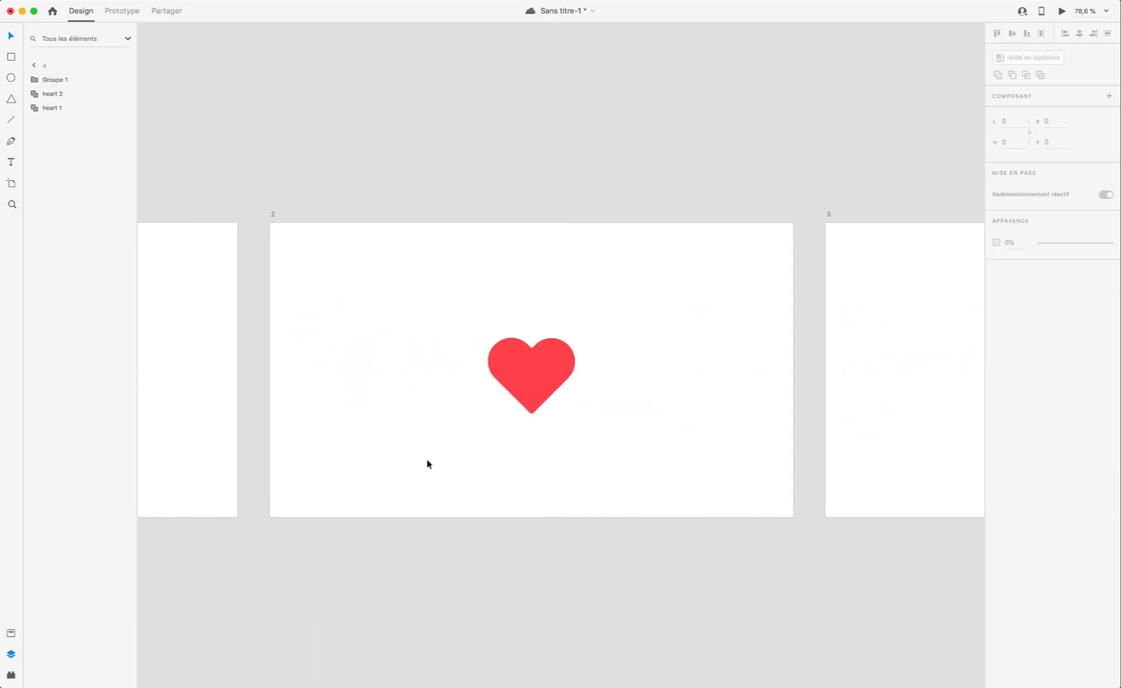
scroll(428, 460, "left", 5)
scroll(428, 460, "down", 5)
left_click(246, 311)
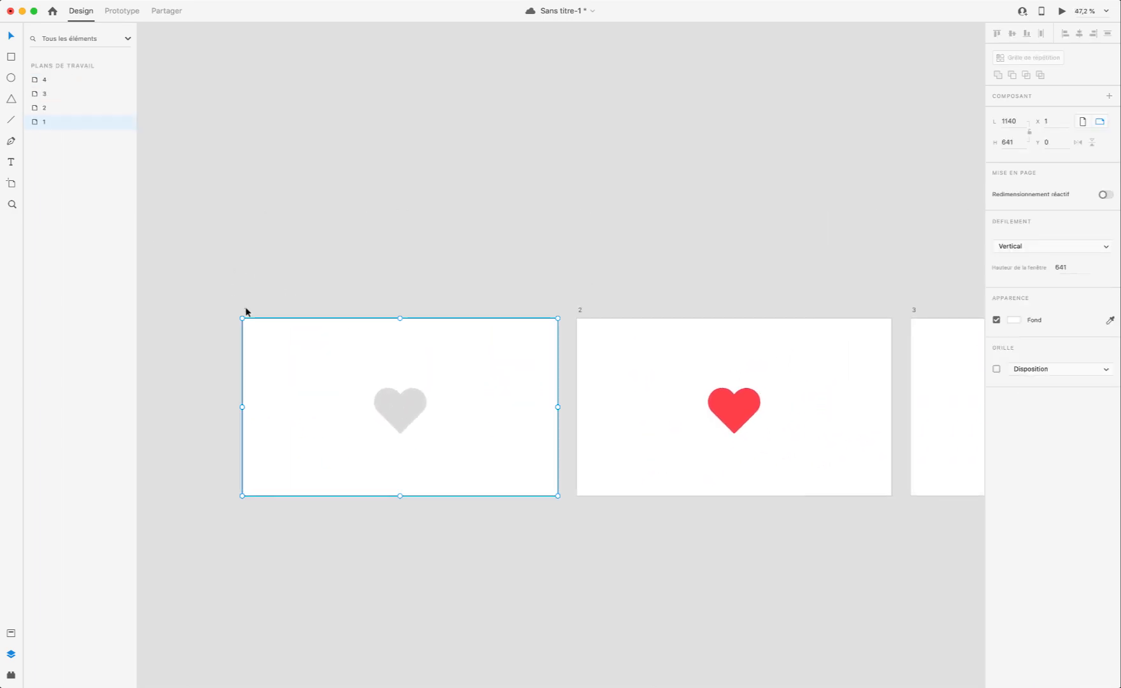
left_click(121, 11)
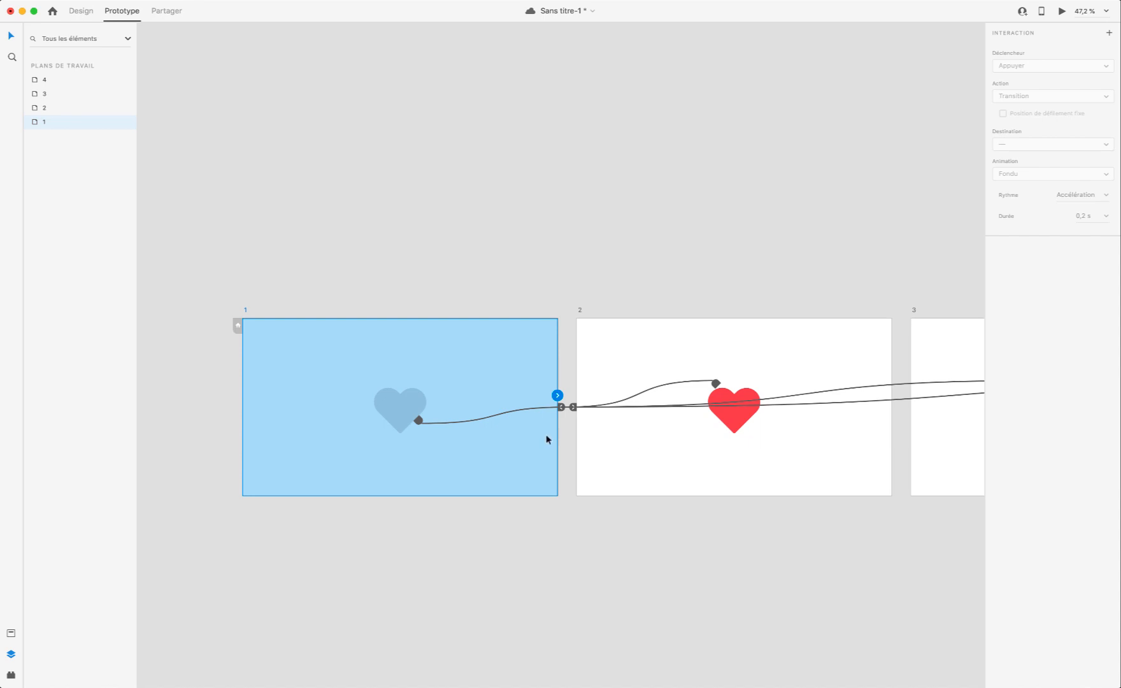
scroll(545, 439, "up", 5)
left_click(319, 393)
scroll(818, 401, "right", 5)
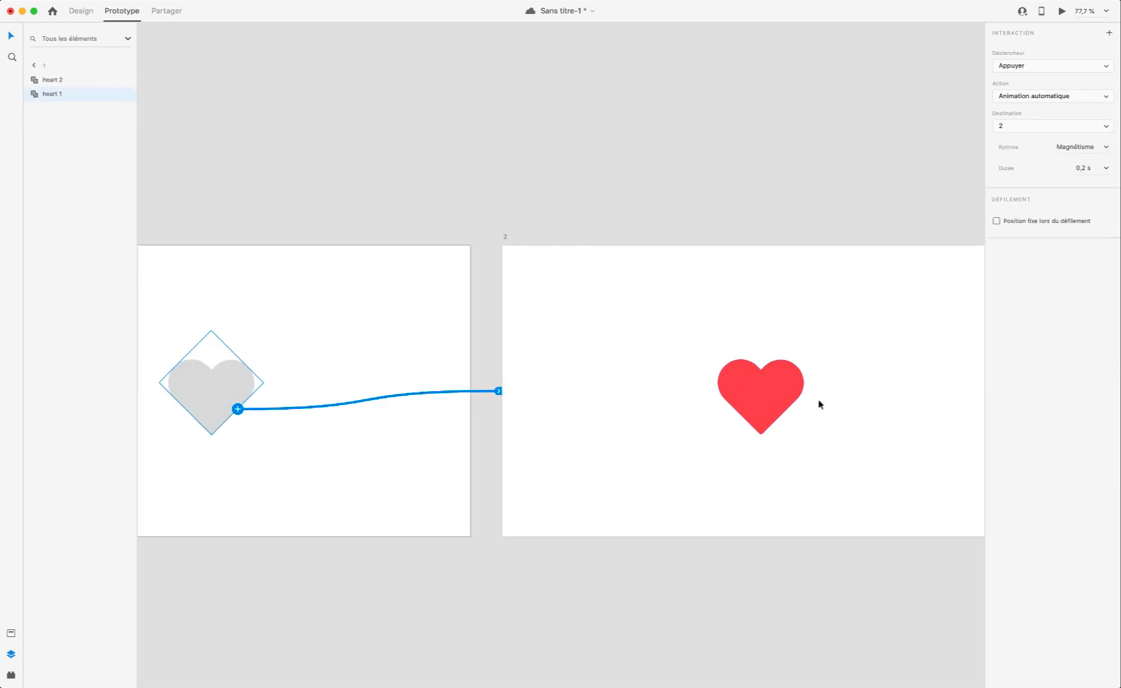
scroll(522, 272, "right", 8)
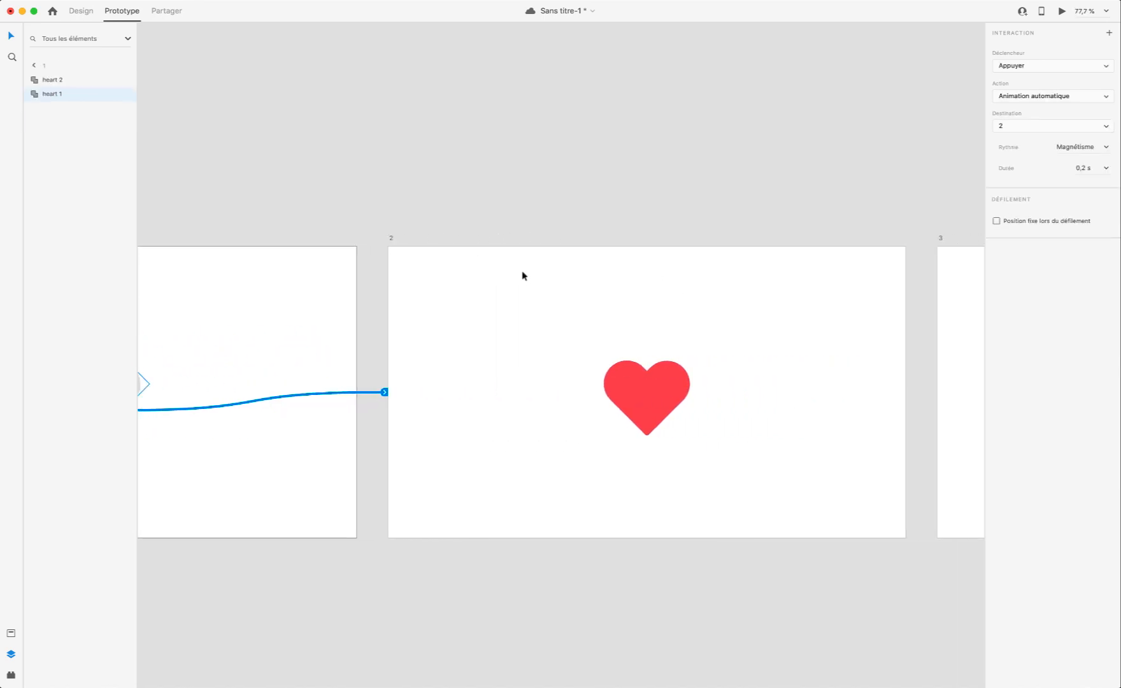
scroll(563, 328, "left", 7)
scroll(563, 332, "right", 8)
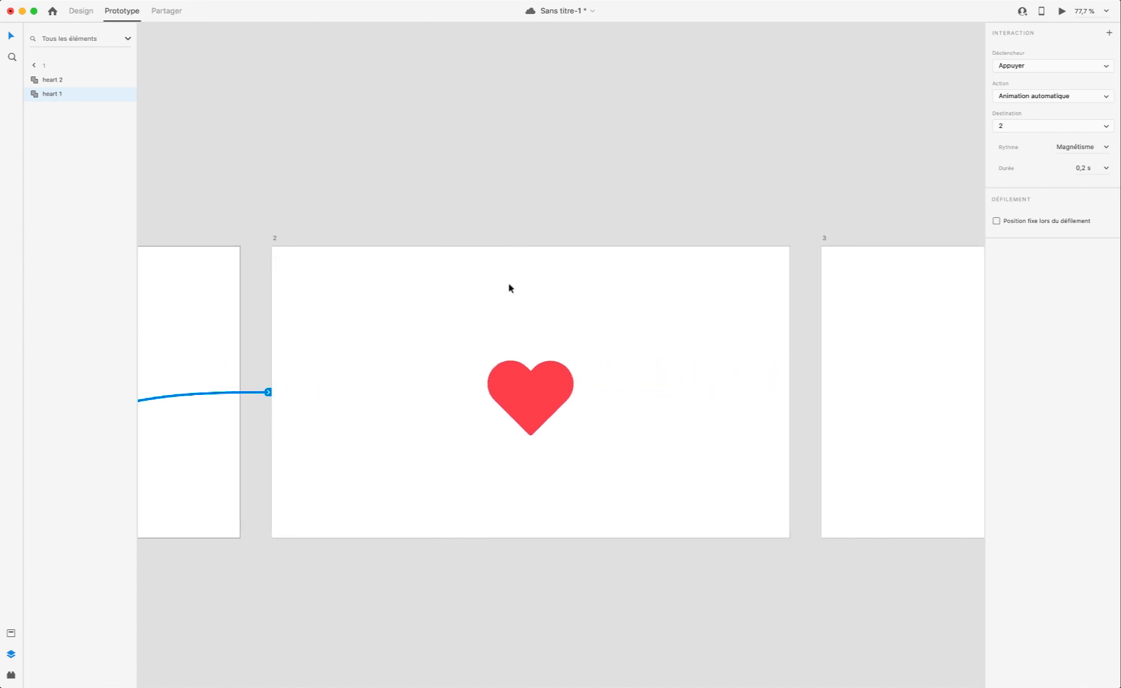
Step: Remove the tap interaction that links the red heart on artboard 2 back to artboard 1
left_click(276, 241)
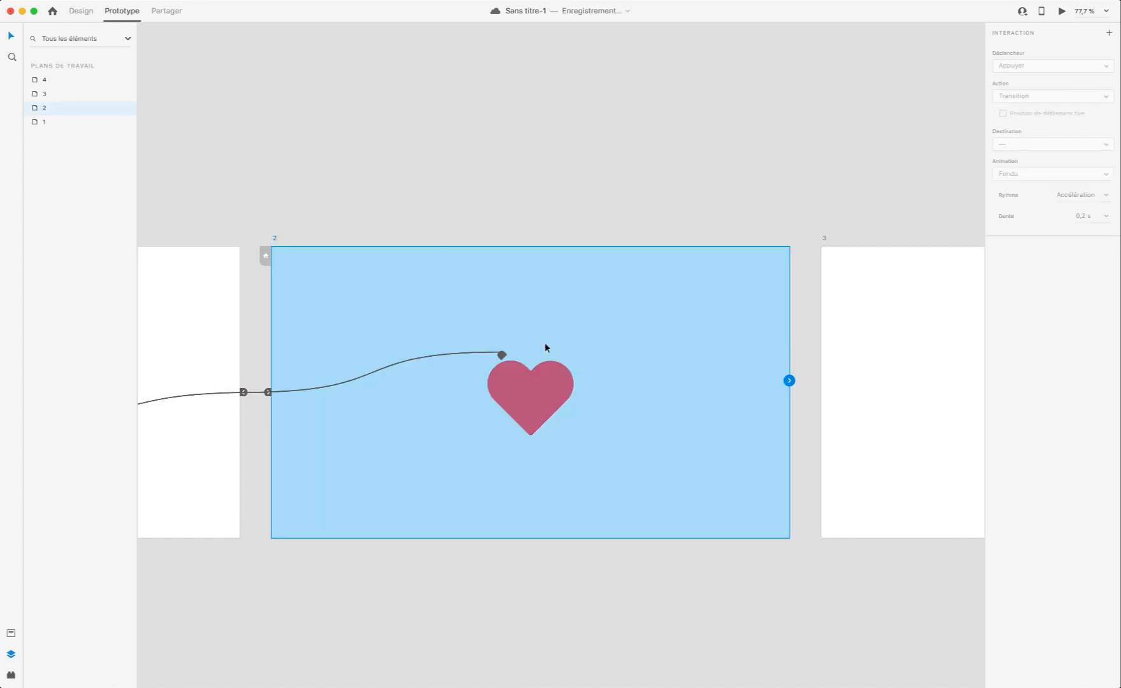
left_click(500, 360)
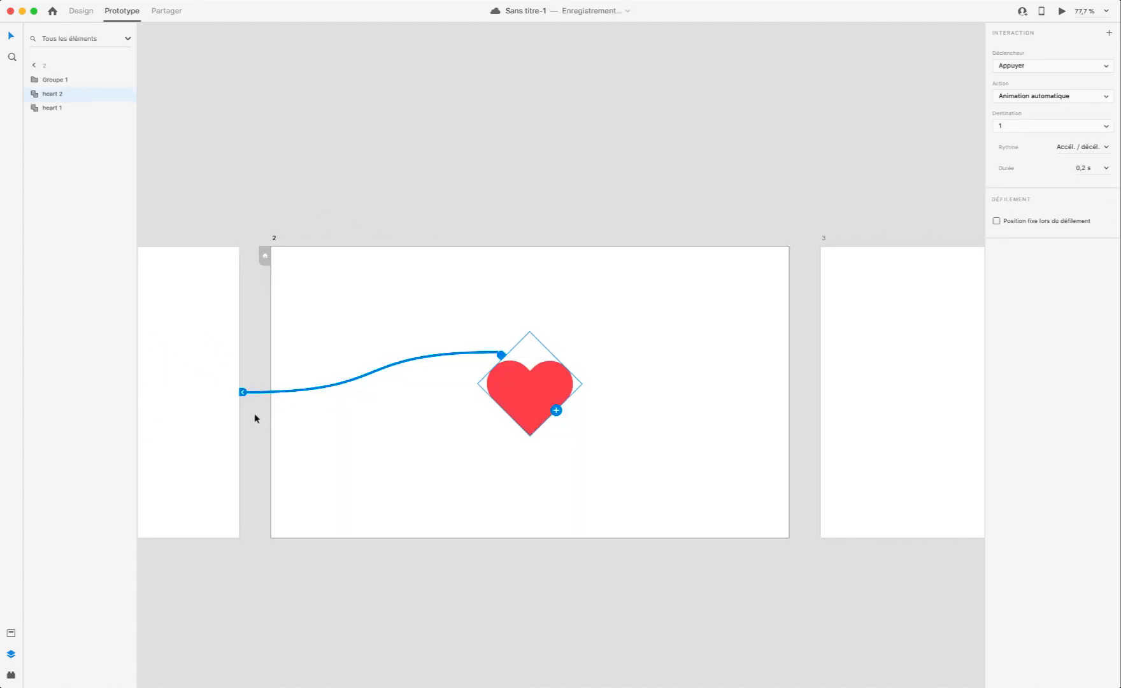
key("Escape")
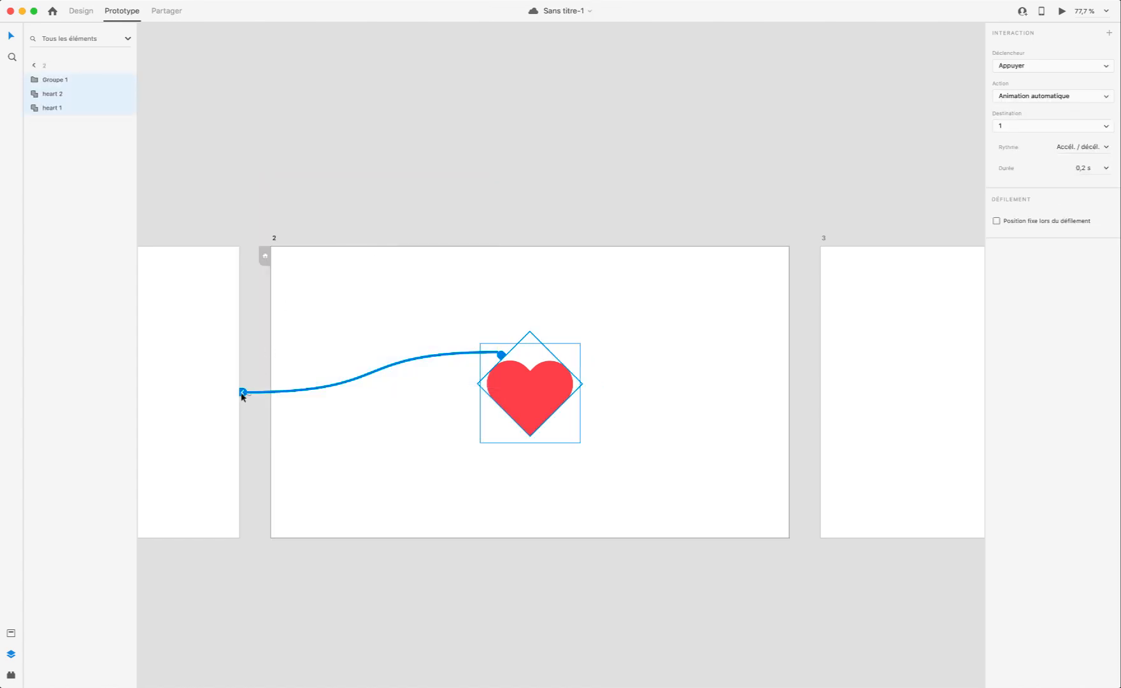
left_click_drag(243, 392, 453, 165)
Step: Link the whole of artboard 2 to artboard 3 with an auto-animate interaction triggered by Délai
left_click(275, 240)
scroll(436, 270, "right", 1)
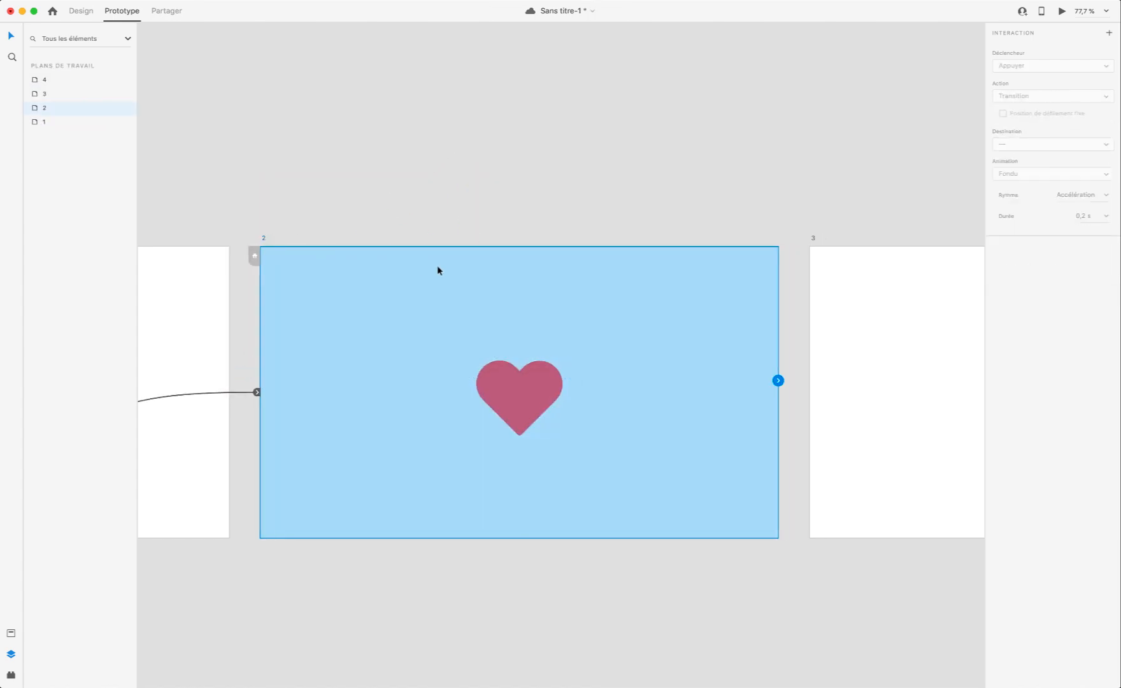
scroll(437, 270, "right", 3)
scroll(671, 375, "left", 3)
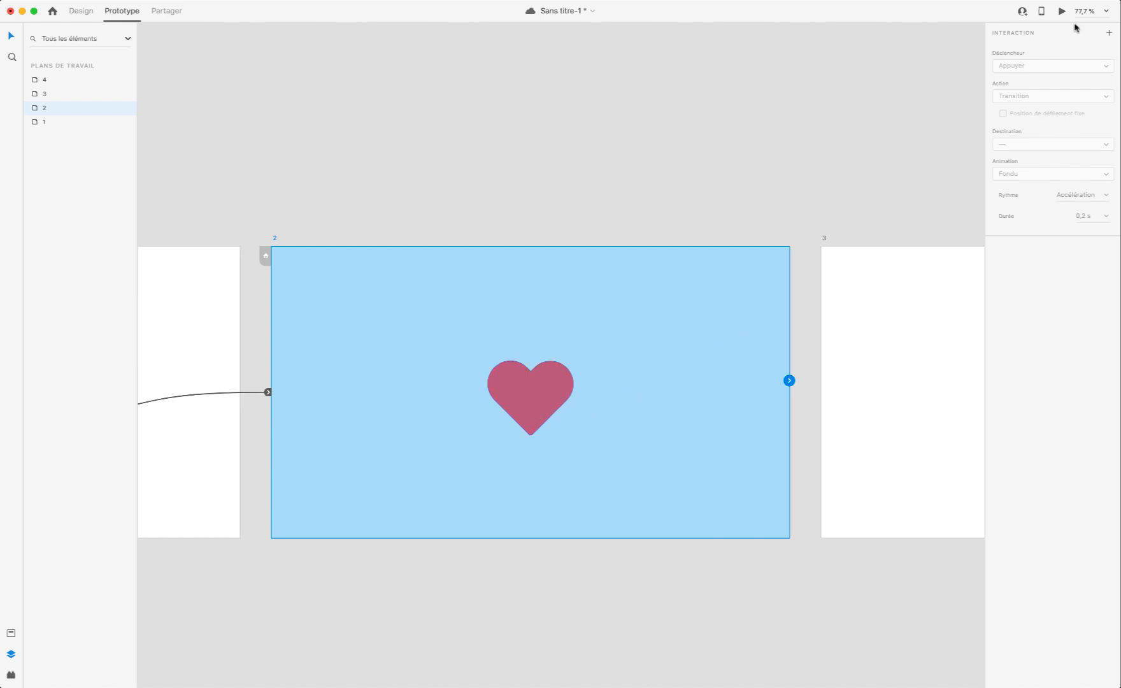
left_click_drag(789, 380, 888, 391)
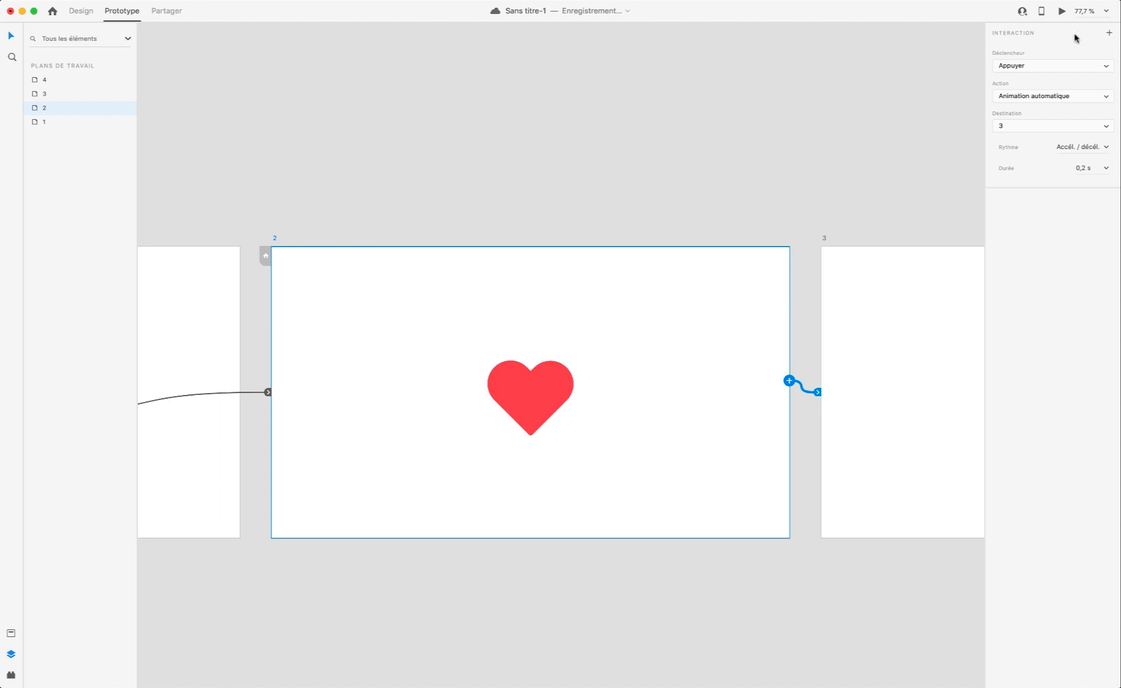
left_click(1049, 66)
left_click(1027, 83)
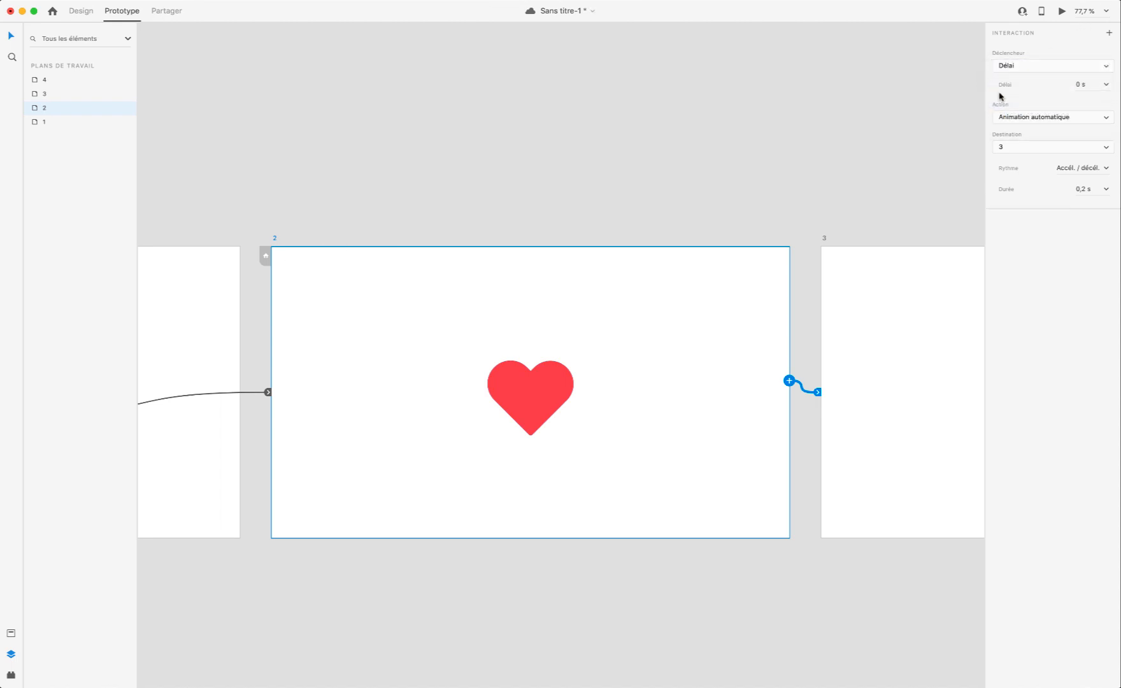
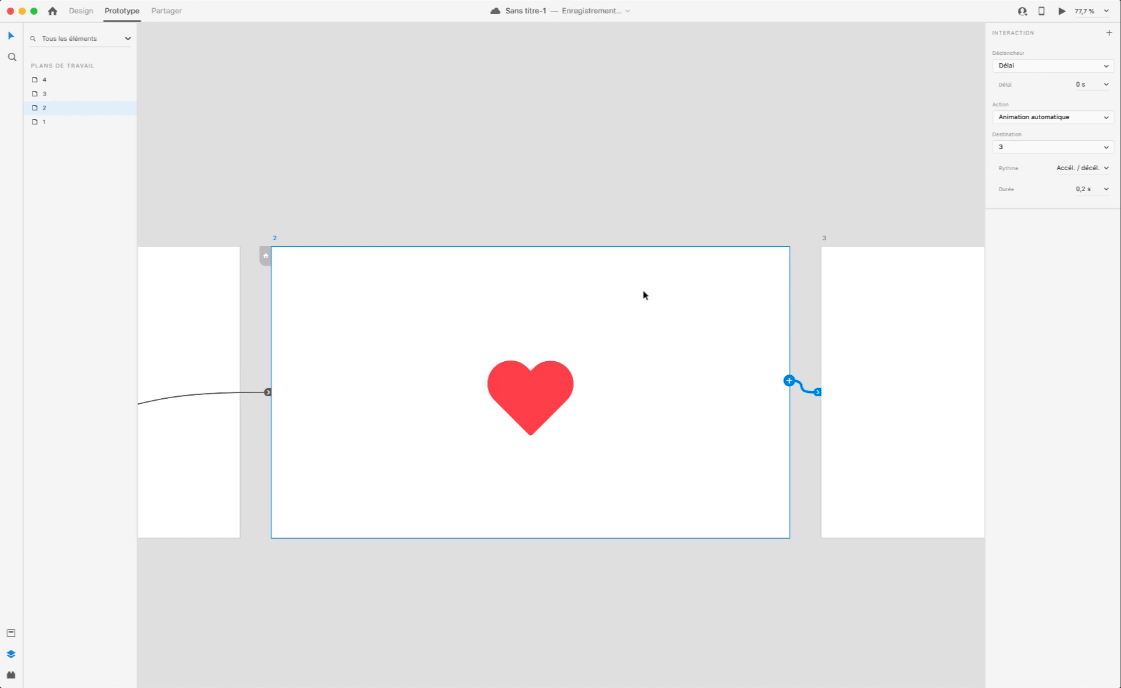
Step: Set the easing of artboard 2's transition to artboard 3 to Accélération
scroll(600, 399, "right", 10)
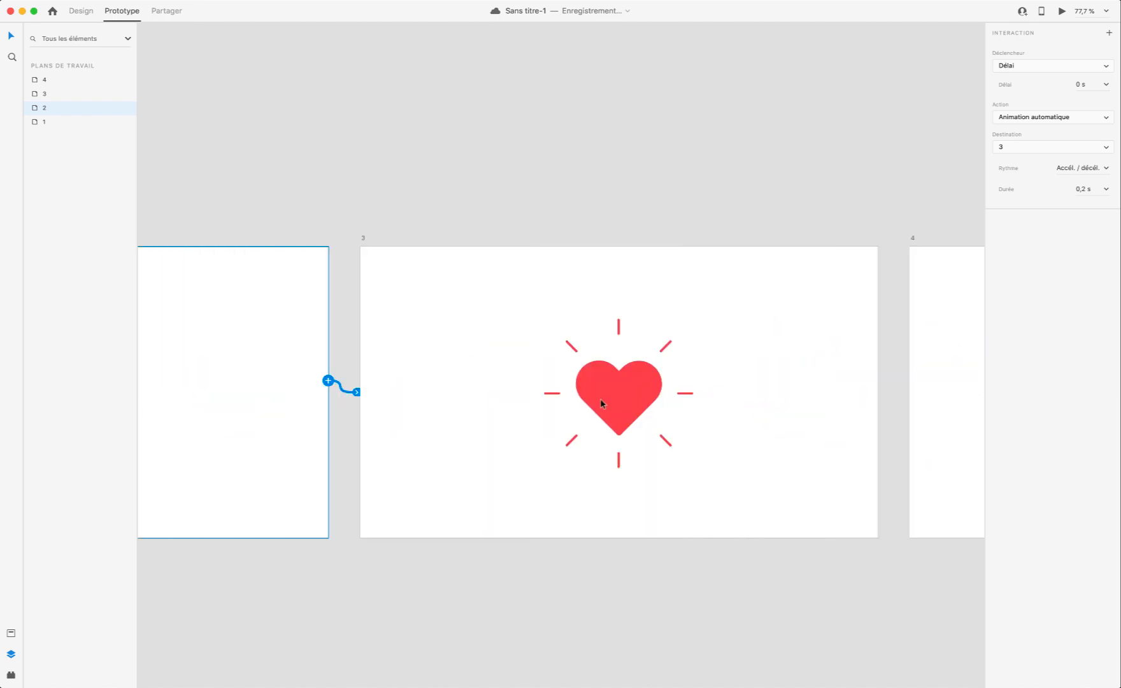
scroll(600, 399, "left", 14)
scroll(600, 399, "right", 5)
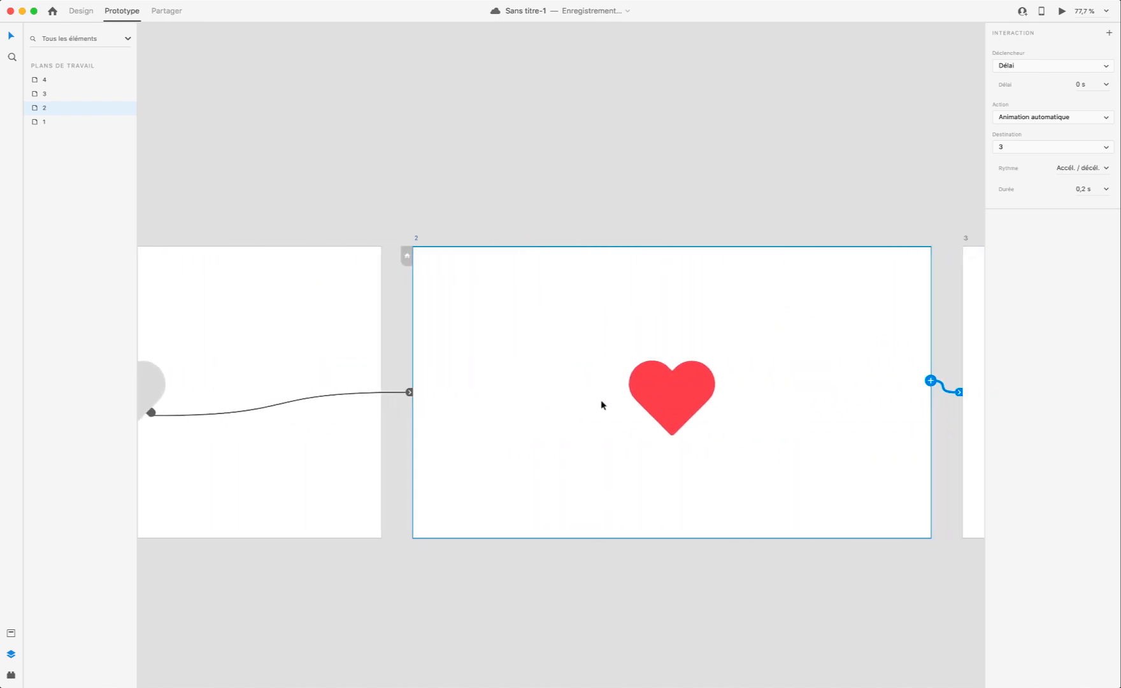
left_click(1105, 169)
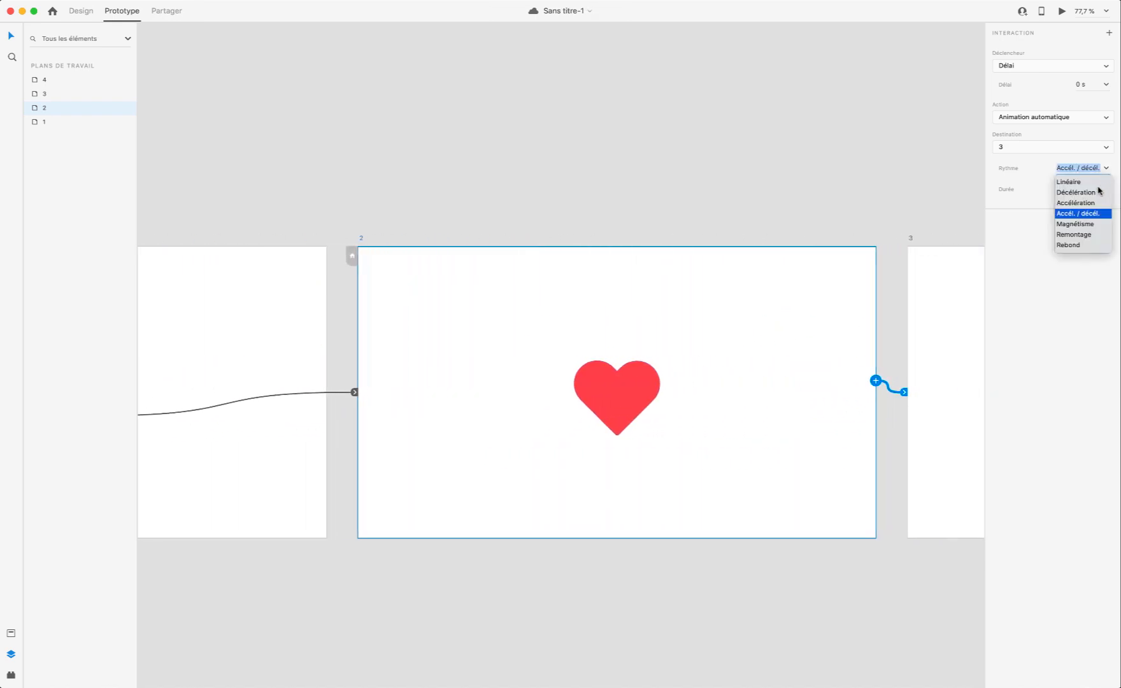
left_click(1078, 203)
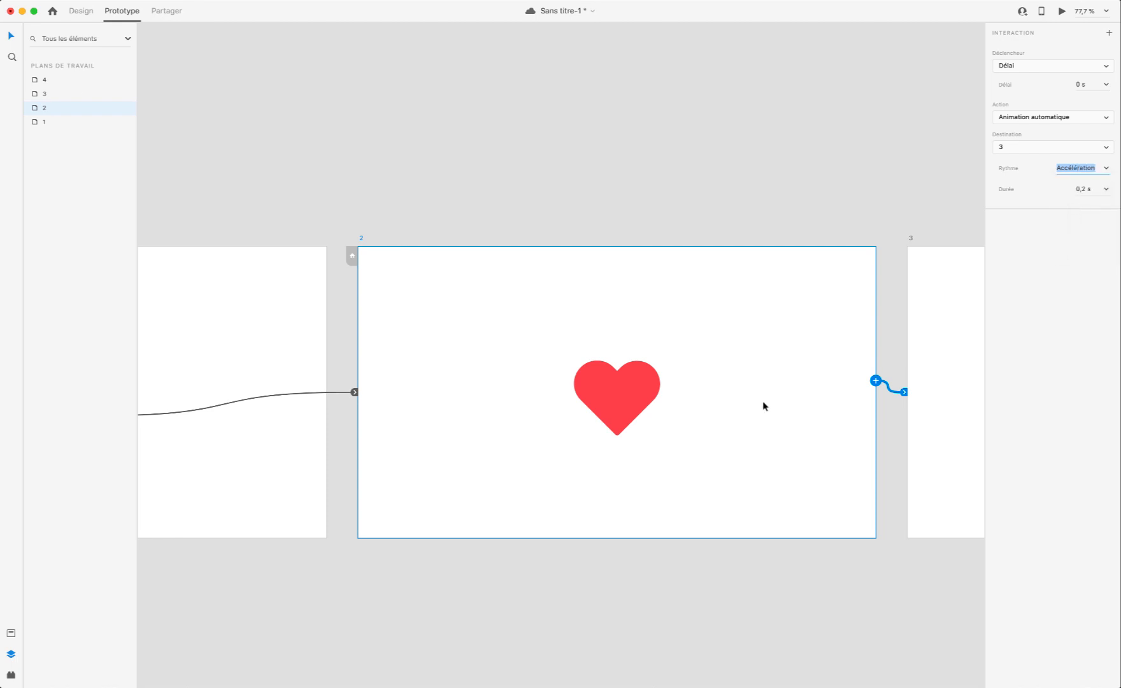
Step: Remove the tap interaction that links the red heart on artboard 3 back to artboard 1
scroll(763, 401, "right", 8)
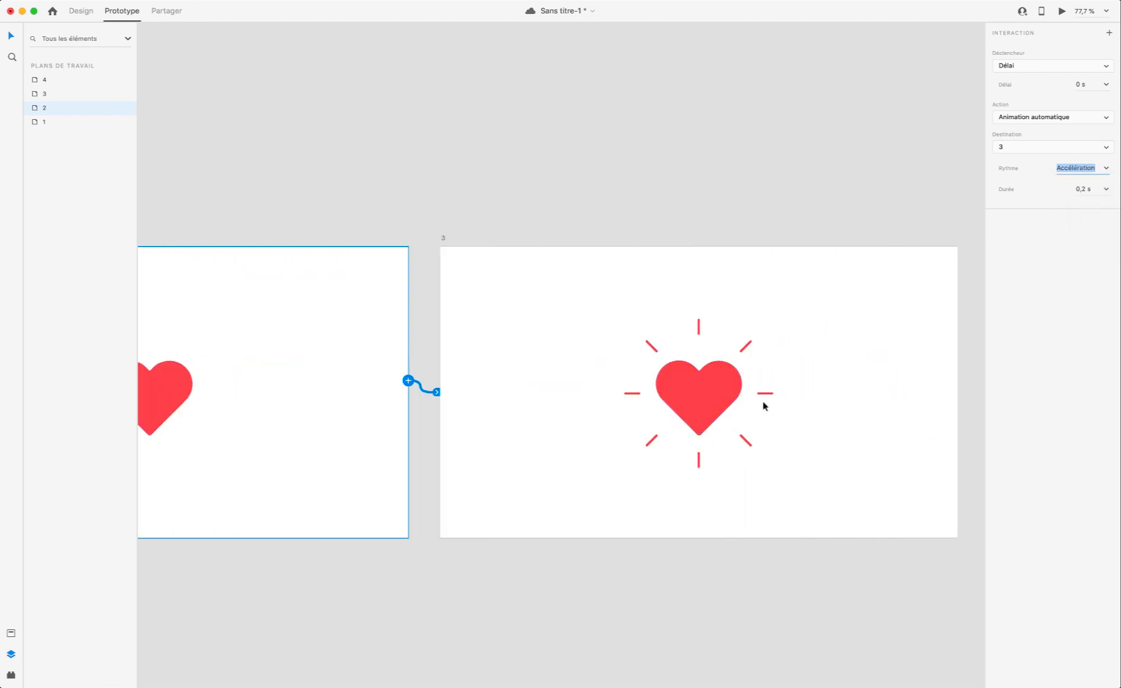
left_click(304, 239)
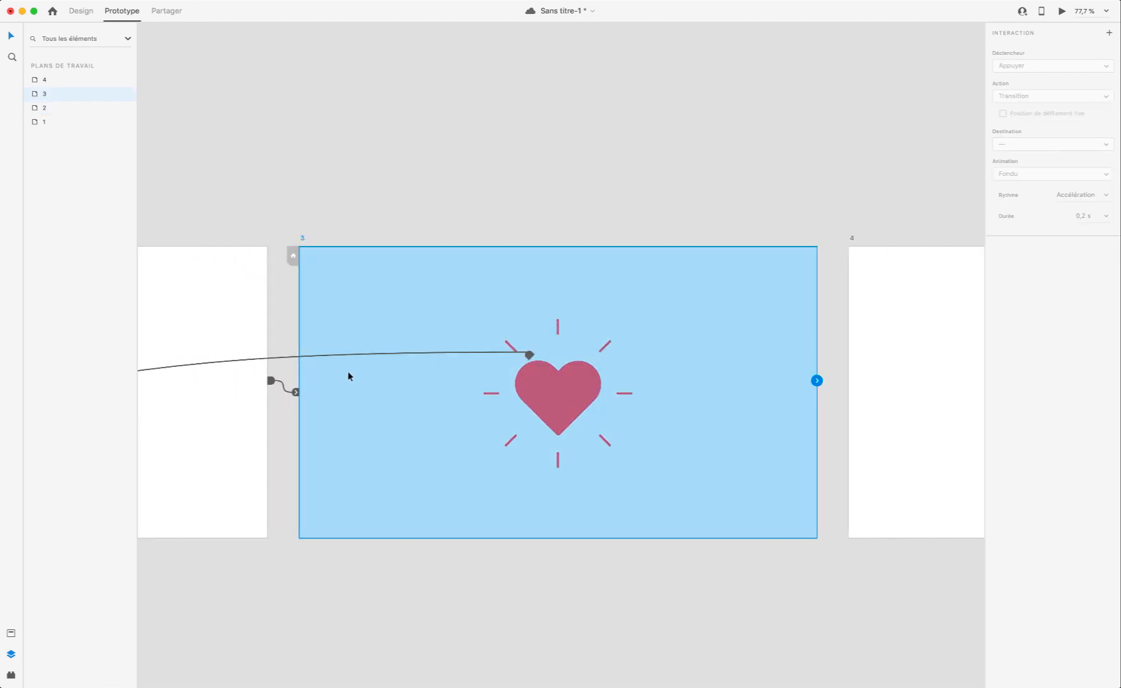
scroll(349, 376, "left", 10)
left_click_drag(541, 392, 721, 189)
scroll(723, 192, "right", 10)
Step: Link artboard 3 to artboard 4 with a delay-triggered auto-animate interaction and set its easing to Décélération
left_click(292, 239)
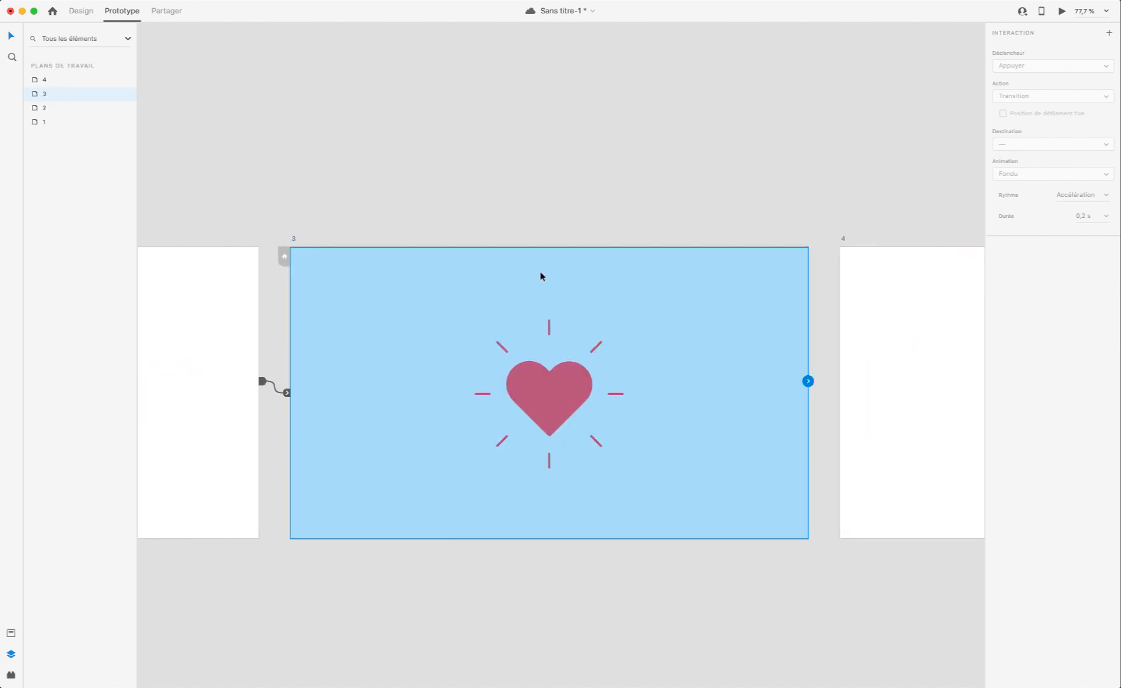
left_click_drag(827, 382, 896, 375)
scroll(895, 375, "right", 2)
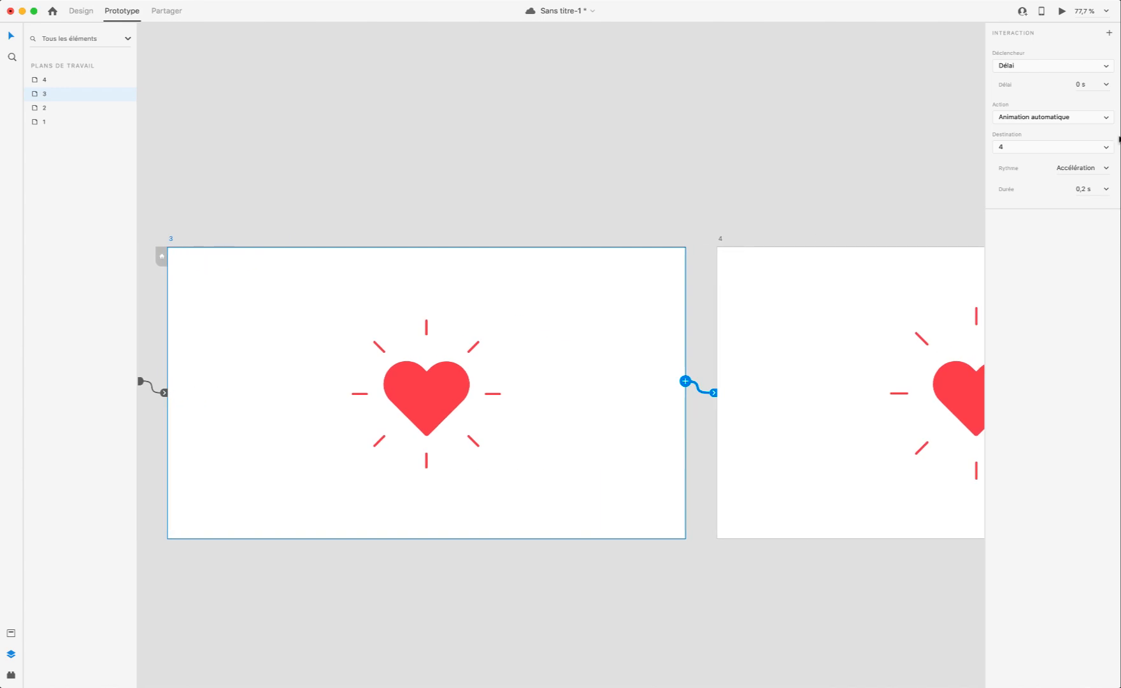
left_click(1104, 168)
left_click(1083, 192)
scroll(694, 308, "right", 5)
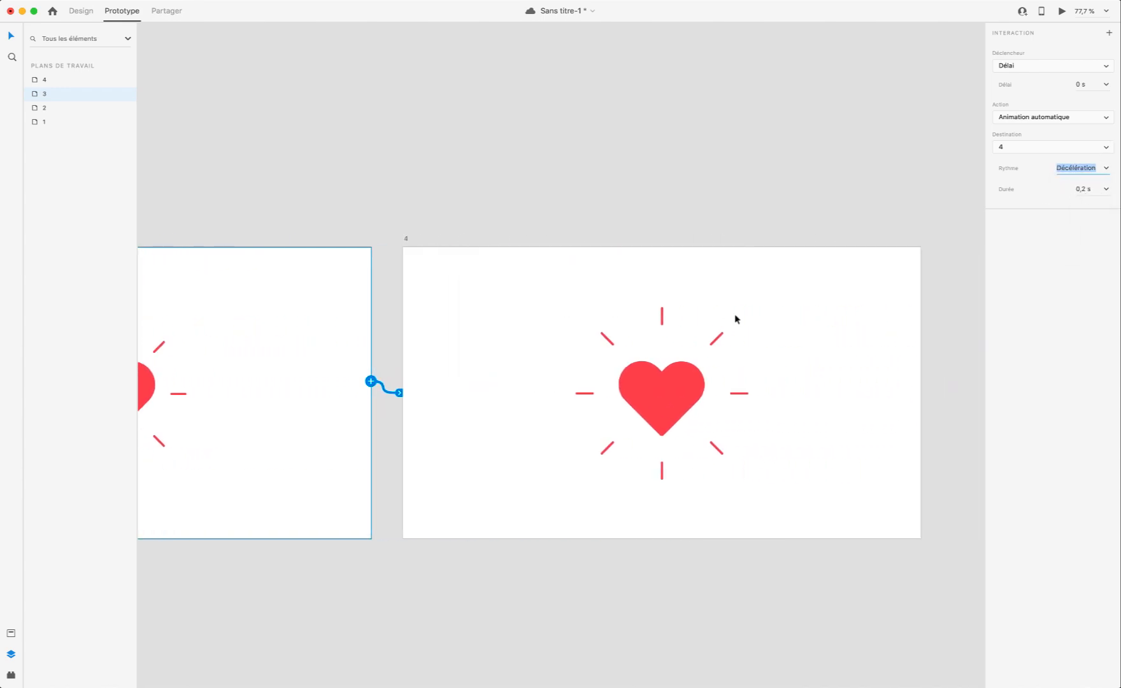
Step: Switch to Design mode and make the ray group on artboard 4 fully transparent
left_click(661, 318)
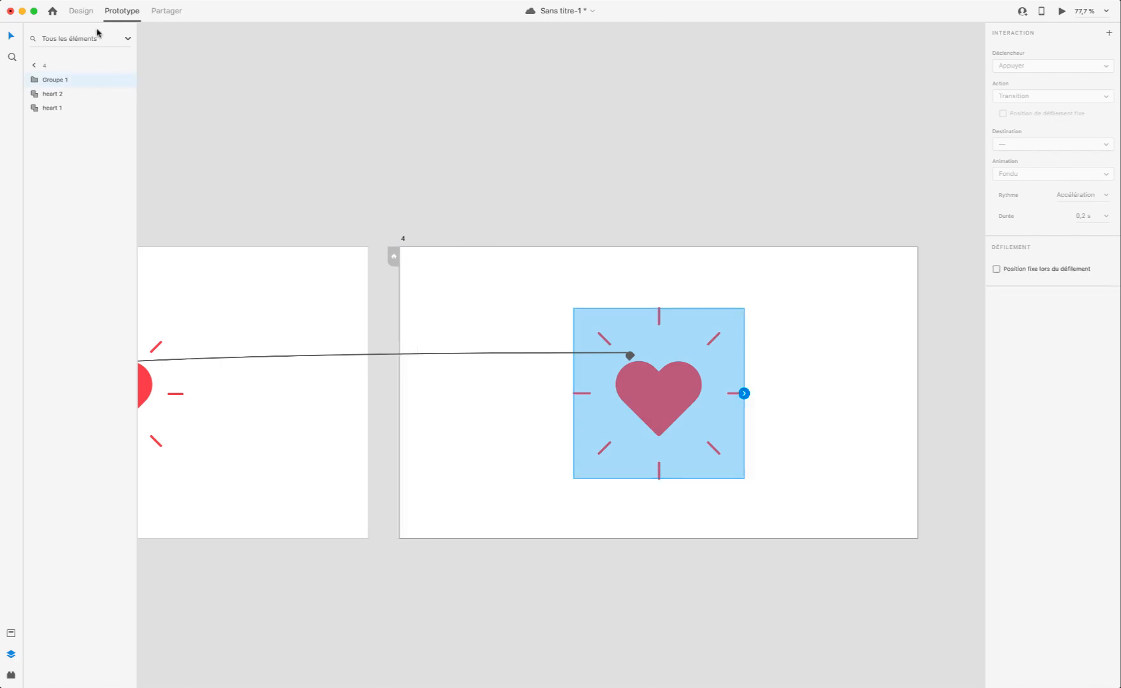
left_click(81, 11)
left_click_drag(1068, 304, 542, 277)
left_click(403, 240)
Step: Return to Prototype mode and examine artboard 3's transition and the heart's tap link from artboard 4 to artboard 1
scroll(418, 240, "left", 10)
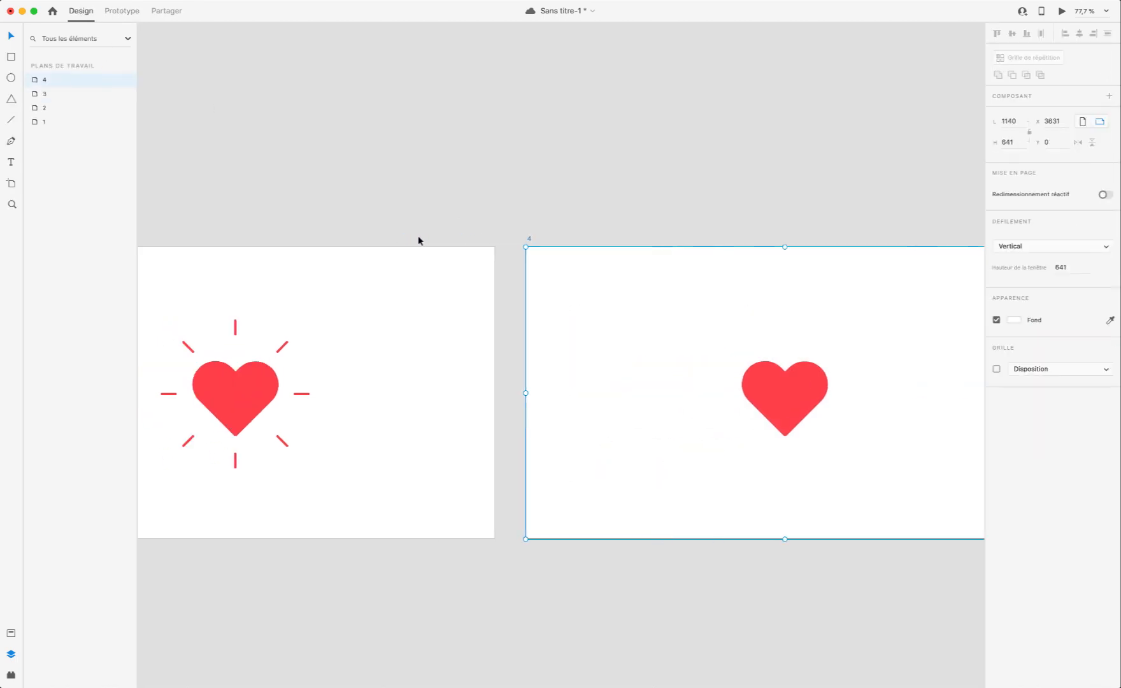
left_click(256, 239)
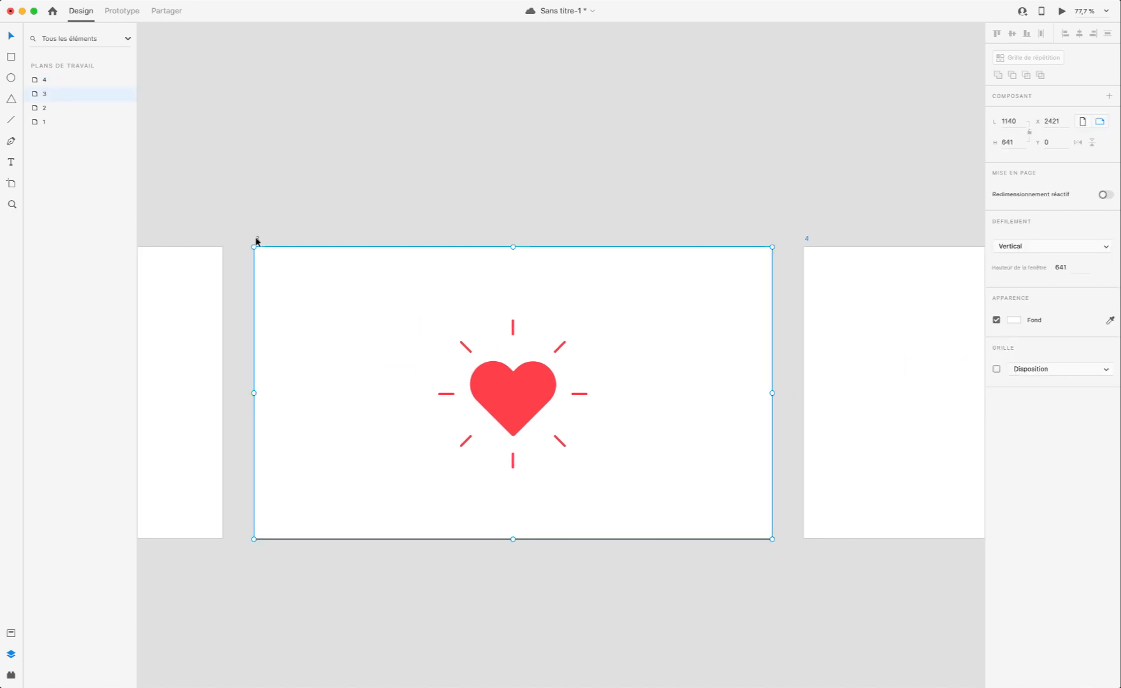
left_click(129, 14)
scroll(626, 283, "right", 8)
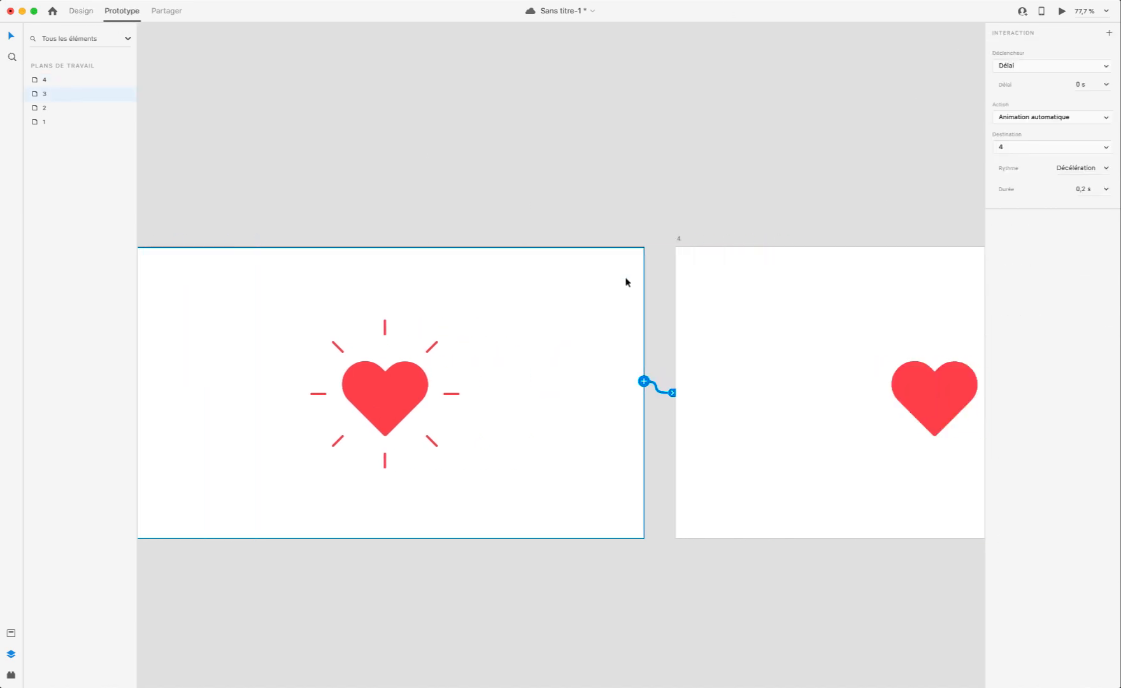
left_click(589, 241)
left_click(589, 240)
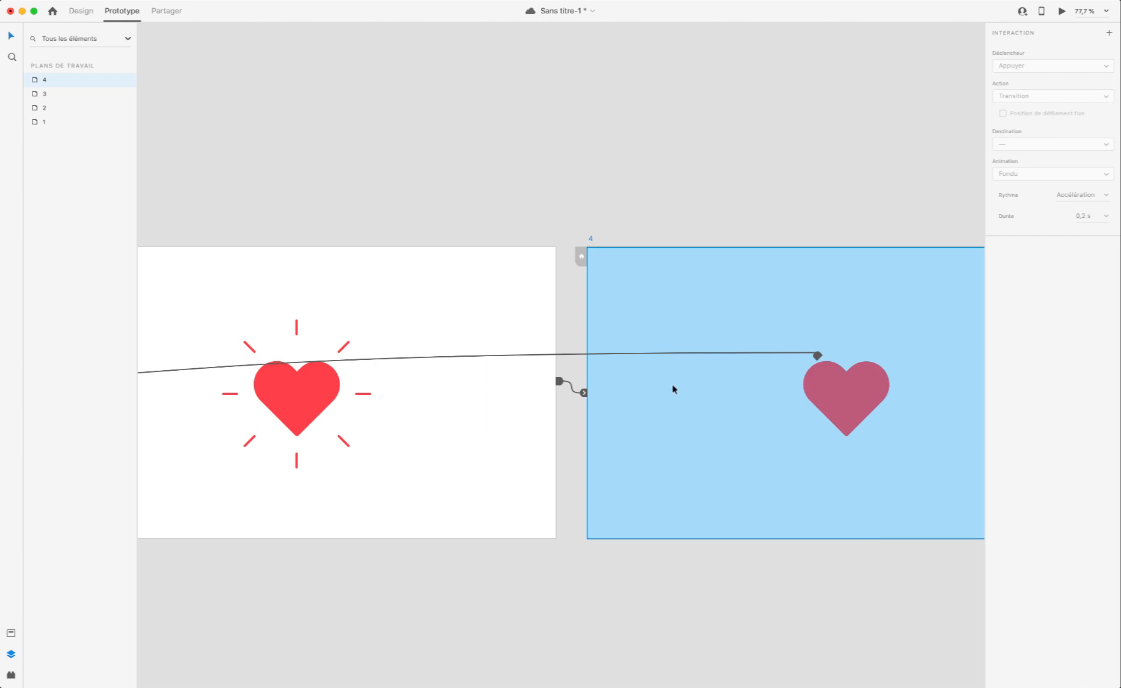
scroll(674, 389, "down", 5)
left_click(777, 393)
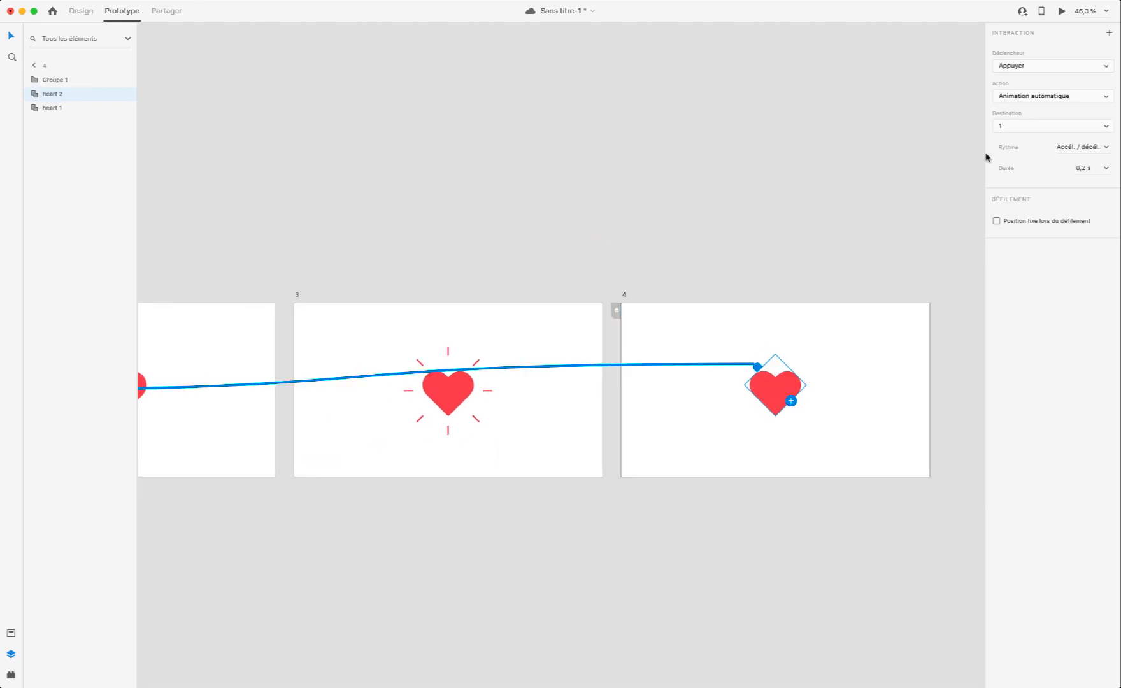
scroll(967, 207, "left", 15)
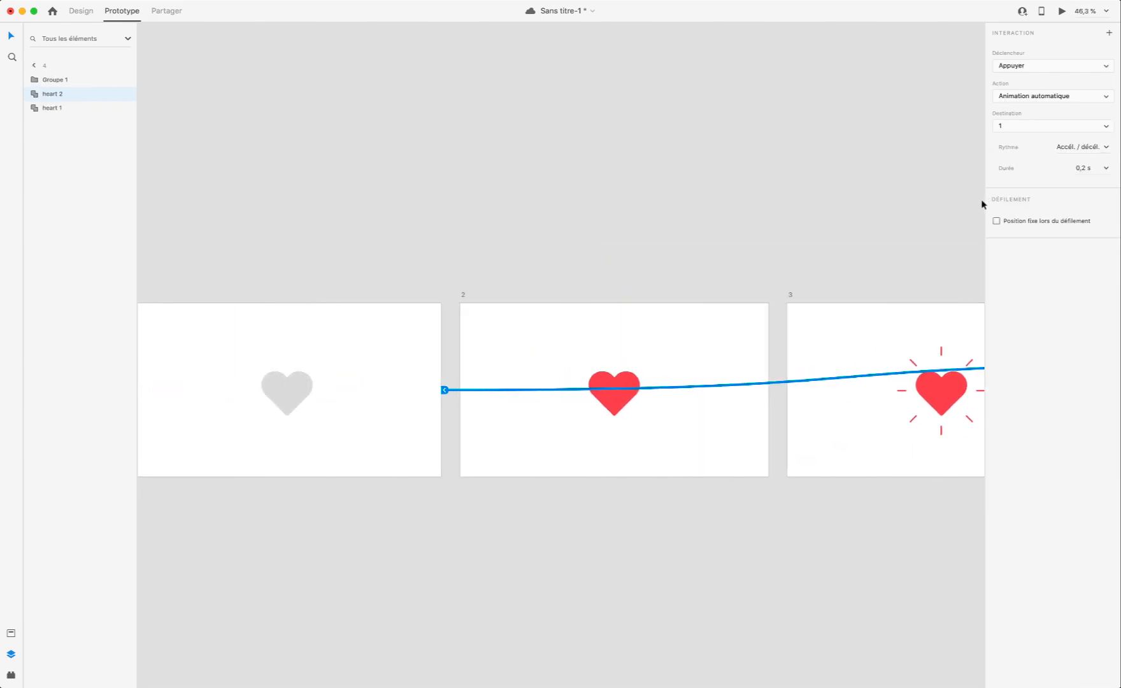
Step: Preview the prototype from artboard 1 in Design mode, trigger the heart animation, and close the preview
left_click(78, 10)
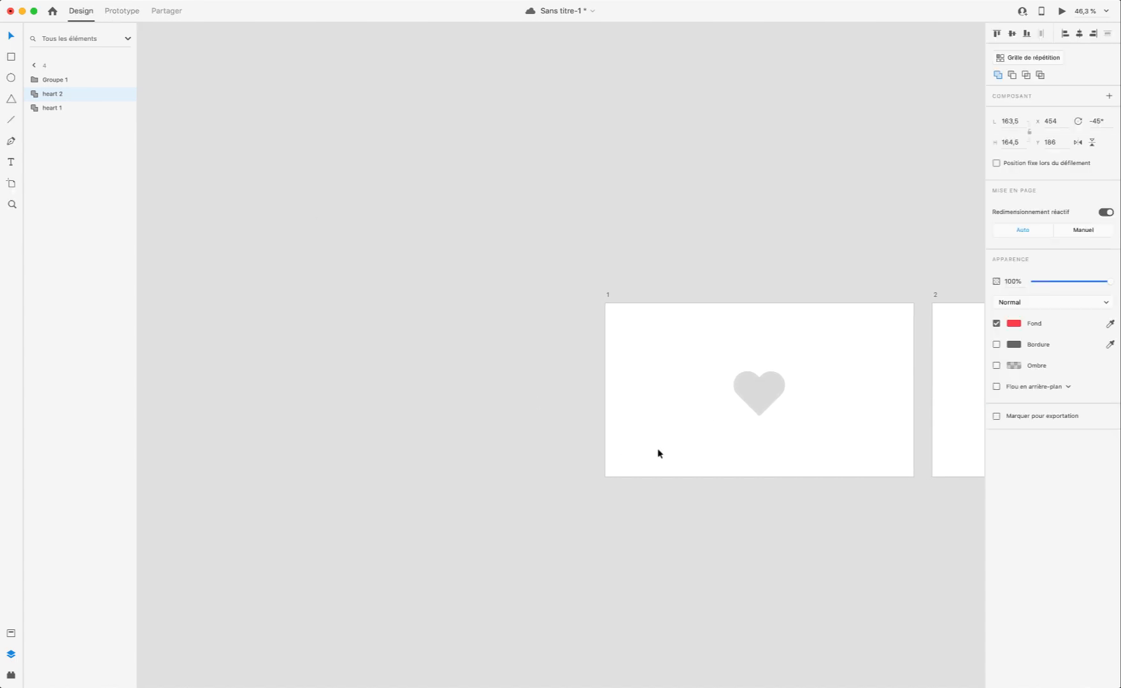
scroll(658, 453, "right", 3)
left_click(445, 295)
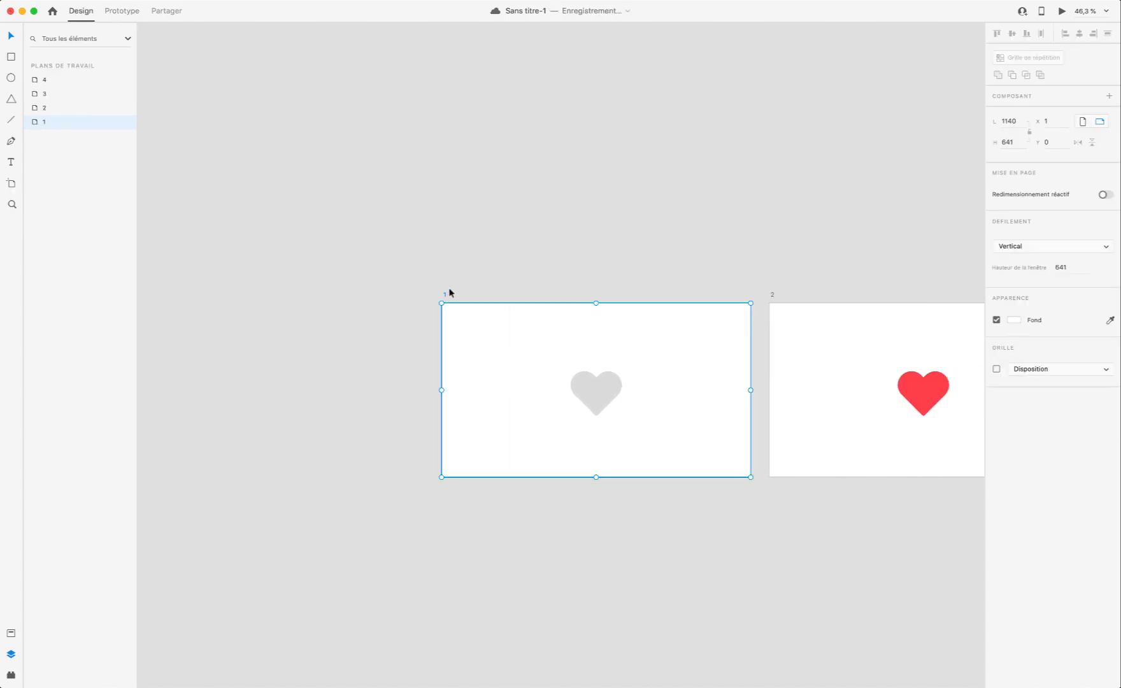
scroll(732, 322, "right", 7)
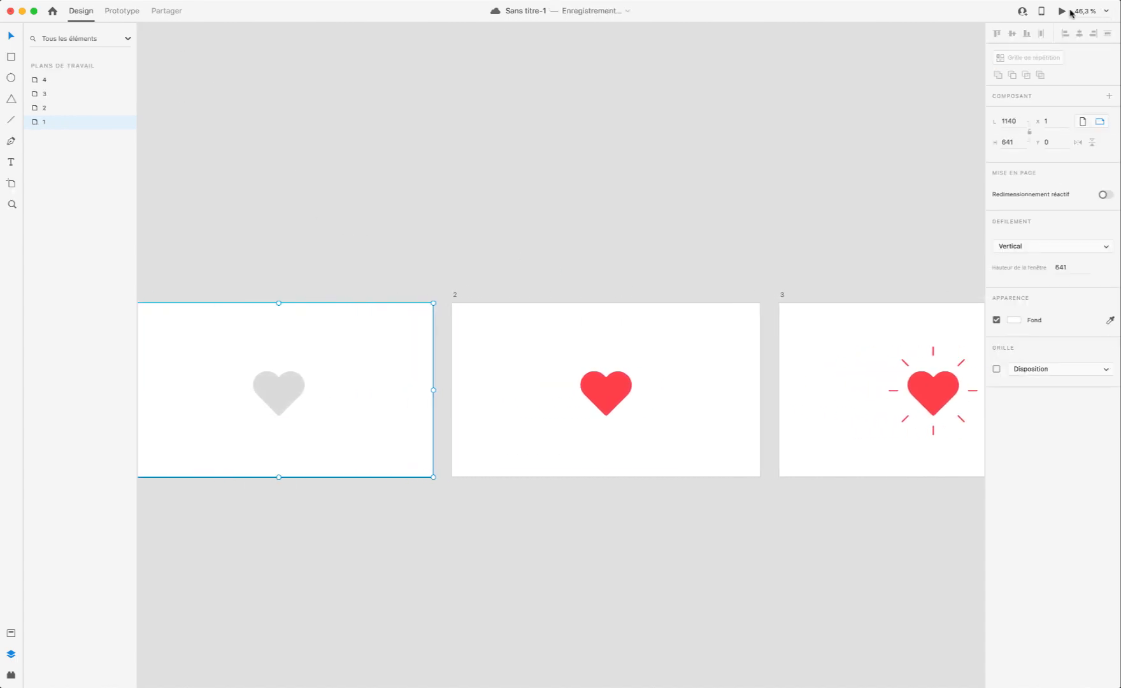
left_click(1062, 11)
left_click(368, 470)
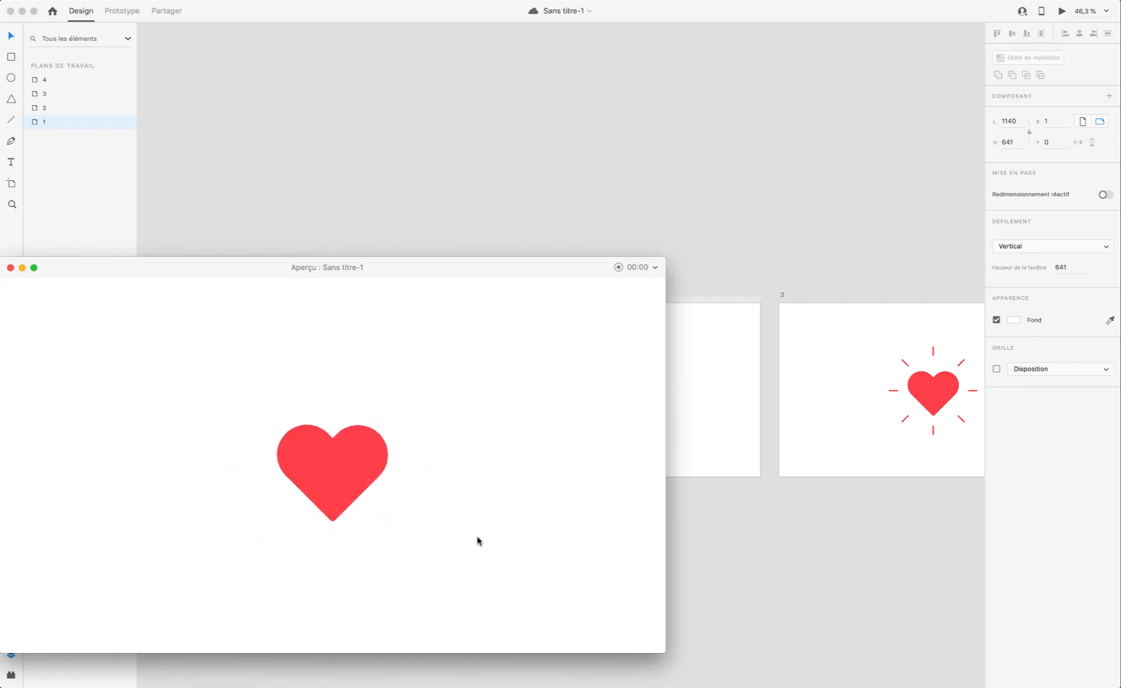
left_click(10, 267)
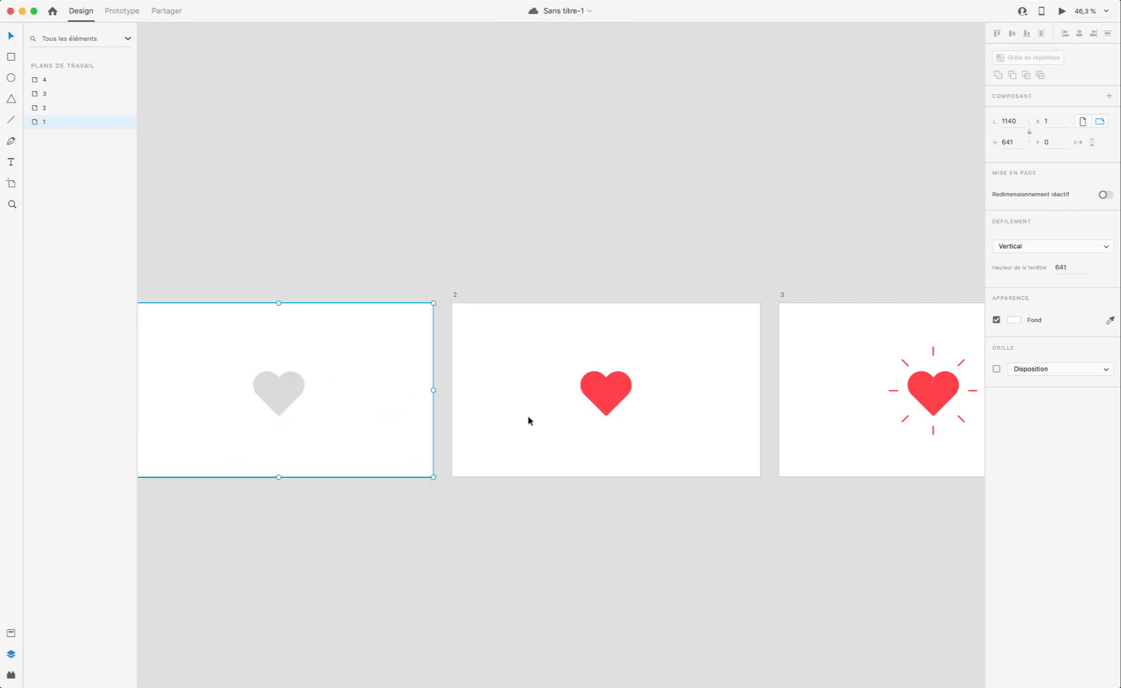
Step: In Prototype mode, set the easing of the grey heart's transition from artboard 1 to artboard 2 to Accélération
scroll(315, 377, "up", 2)
left_click(338, 376)
key("super+3")
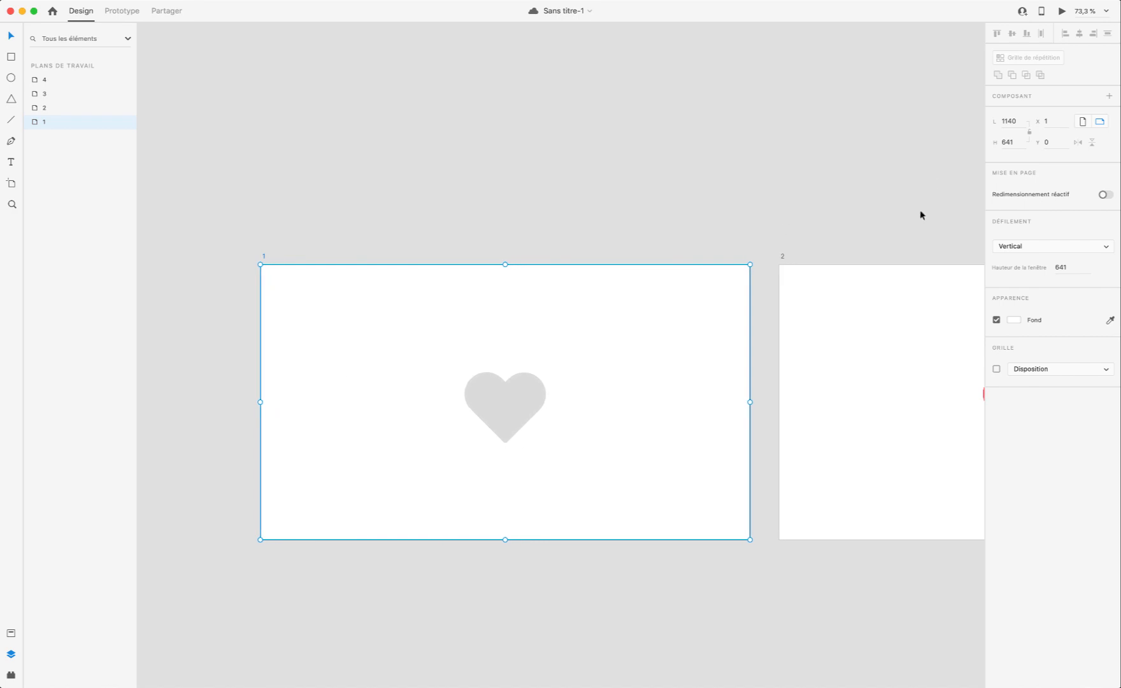
left_click(103, 8)
scroll(533, 349, "right", 5)
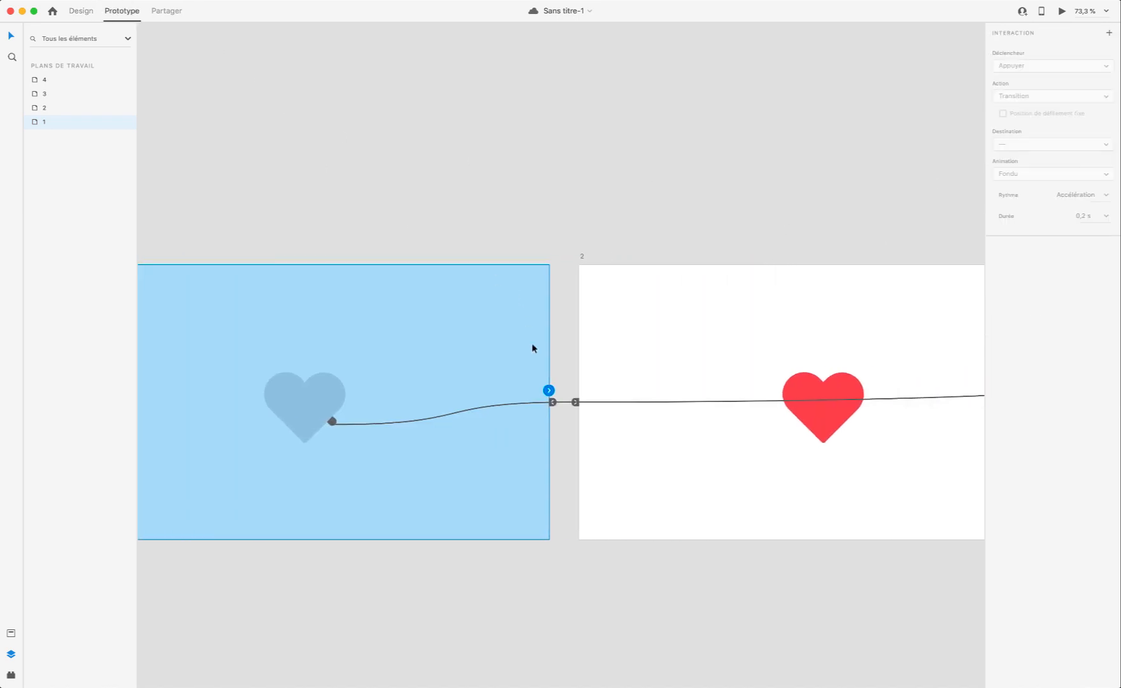
left_click(290, 416)
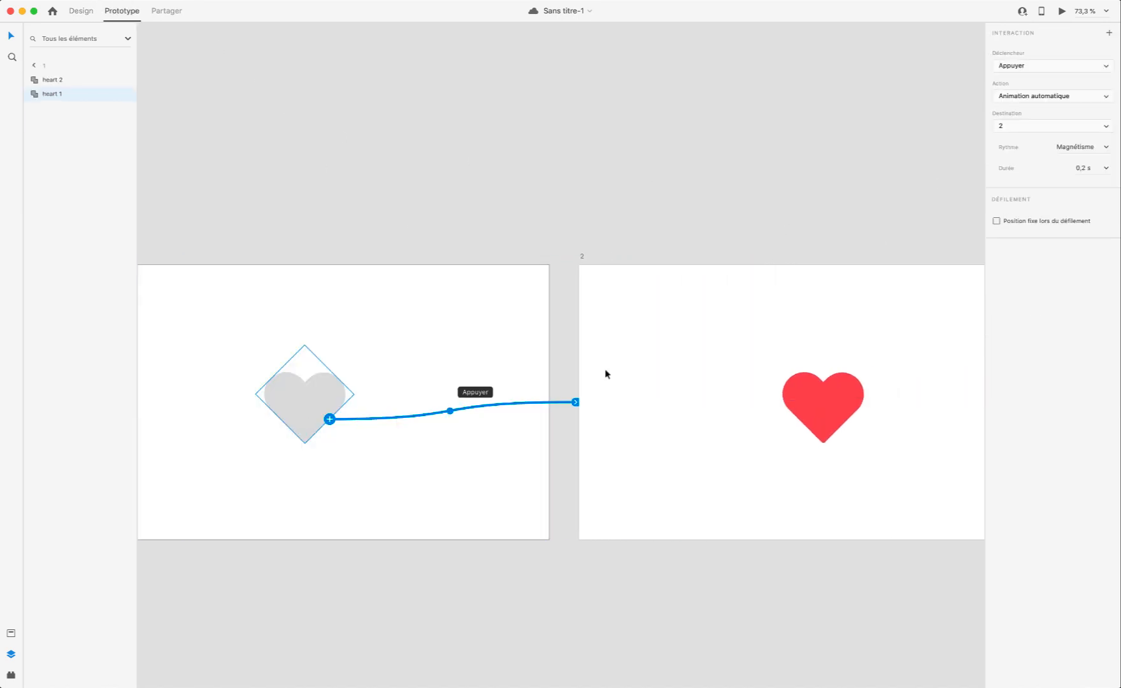
left_click(1106, 147)
left_click(1084, 182)
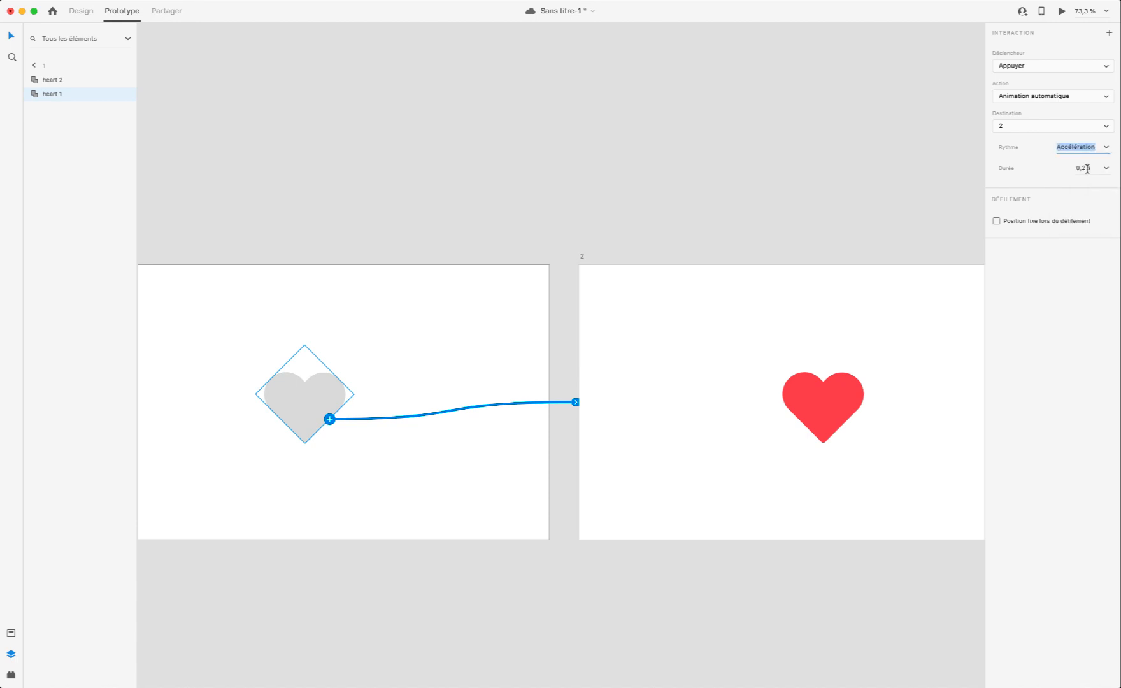
Step: Set the duration of artboard 2's transition to artboard 3 to 0,1 s
scroll(869, 305, "right", 5)
left_click(356, 259)
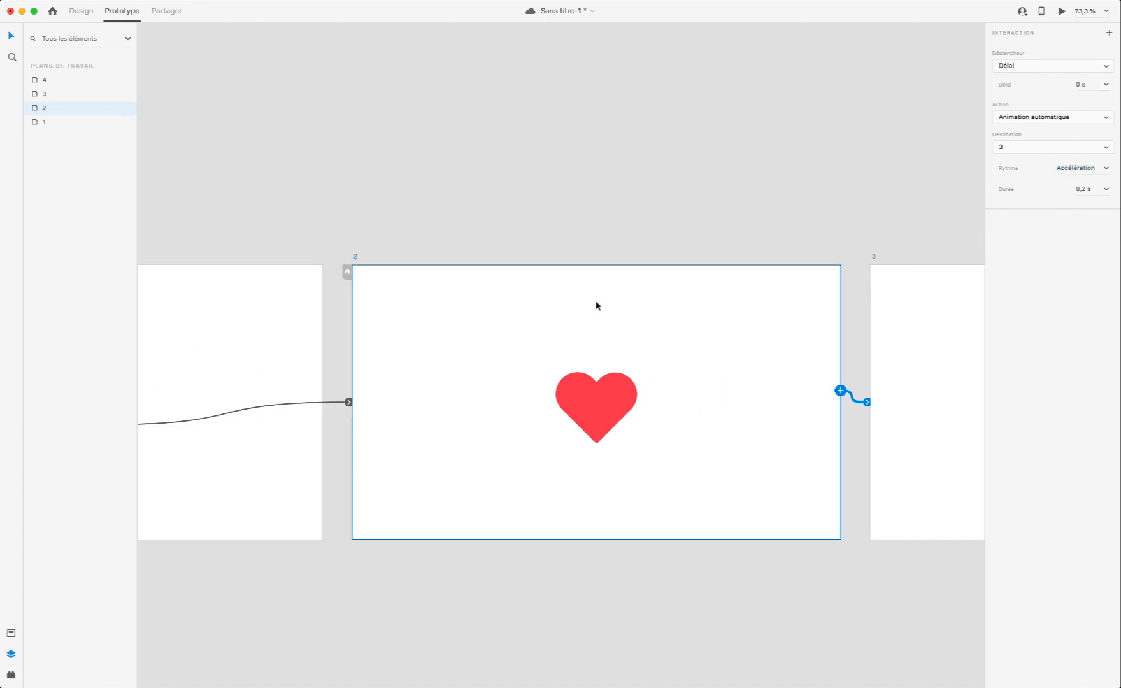
left_click(1090, 188)
type("0,1")
key("Return")
scroll(806, 358, "right", 2)
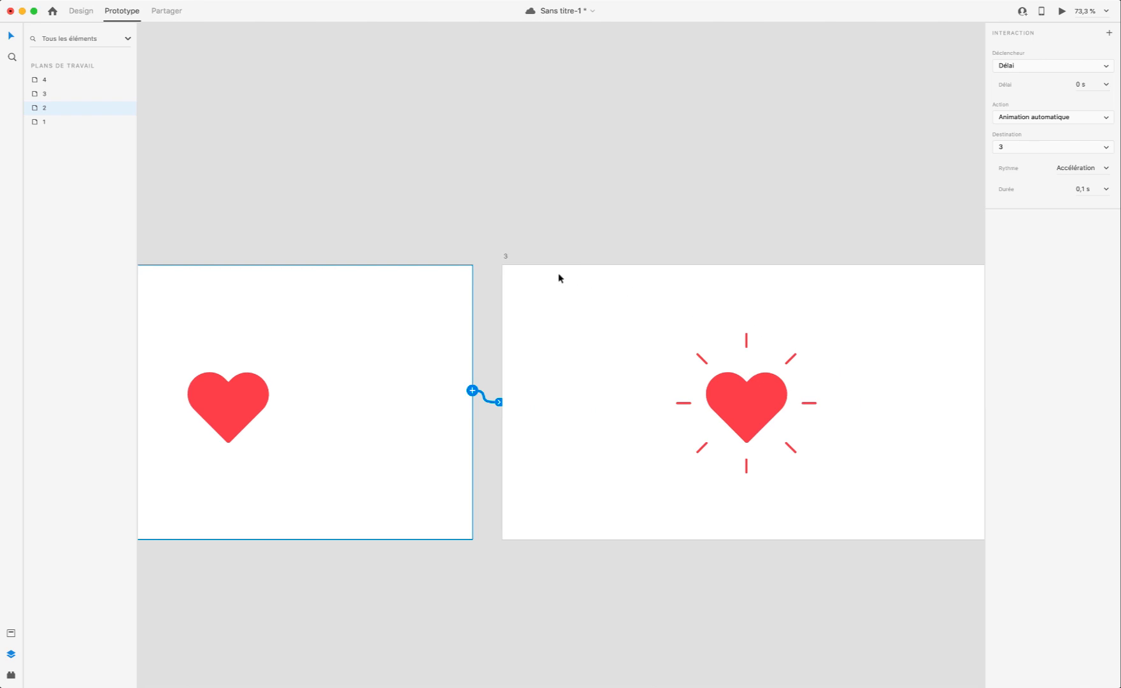
Step: Examine the interaction settings of artboards 3 and 4
left_click(504, 257)
scroll(520, 262, "right", 10)
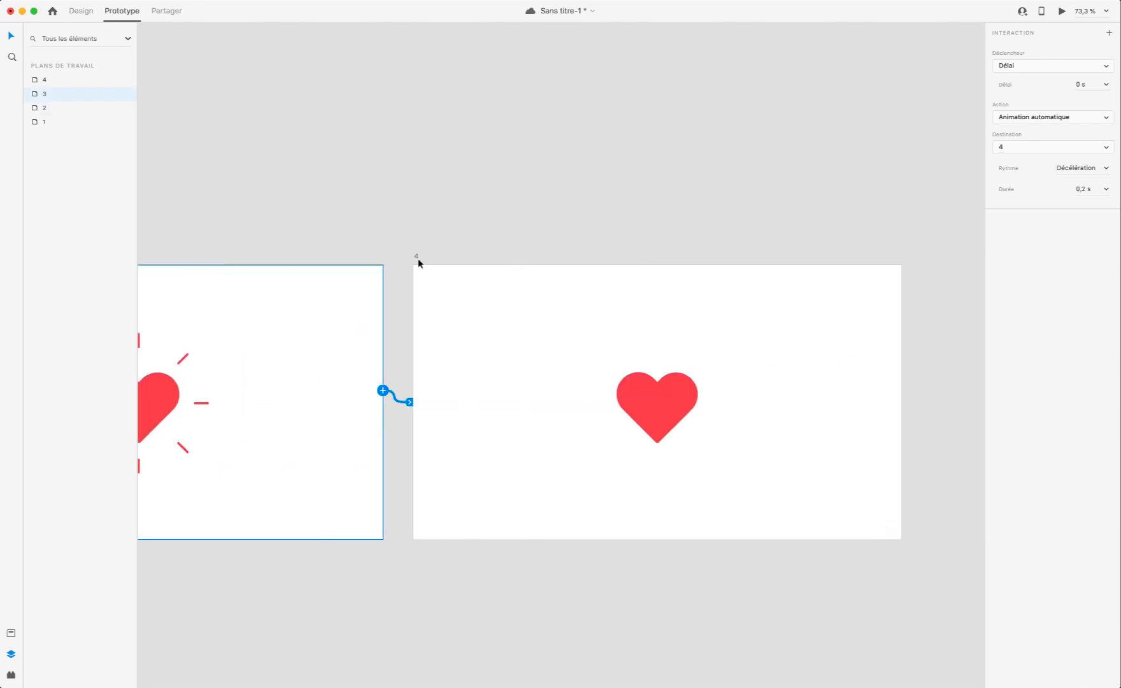
left_click(418, 262)
scroll(558, 263, "left", 15)
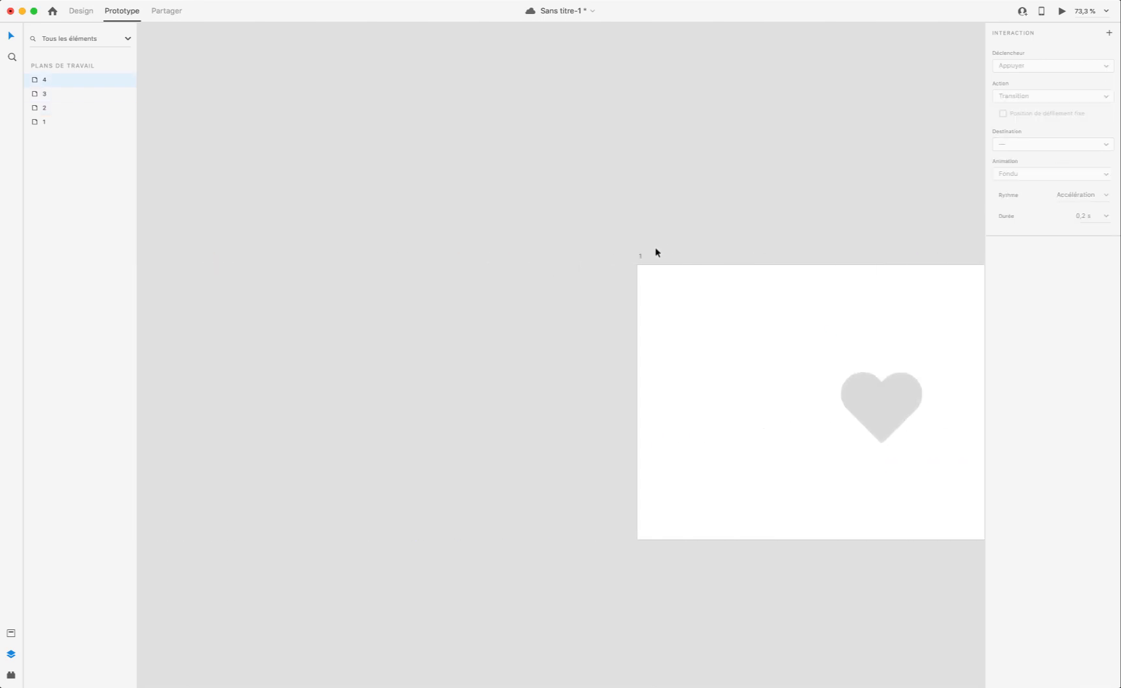
Step: Preview the prototype from artboard 1, toggle the heart's like animation repeatedly, and close the preview
left_click(640, 256)
left_click(1062, 13)
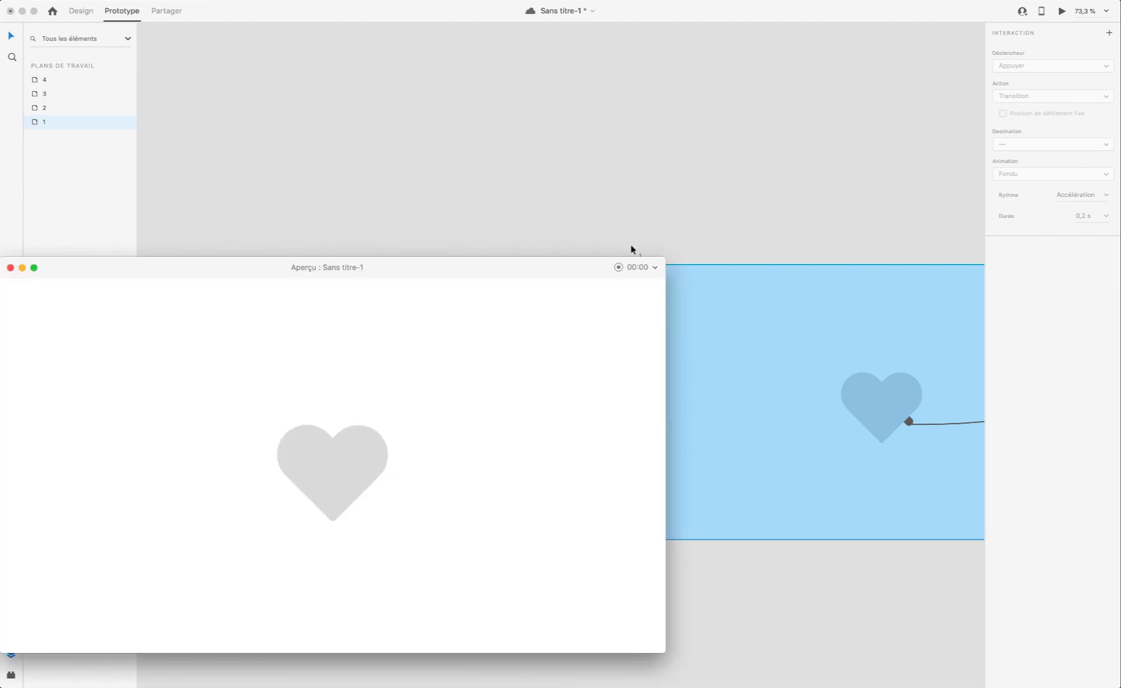
left_click(354, 441)
left_click(360, 470)
left_click(354, 475)
left_click(369, 471)
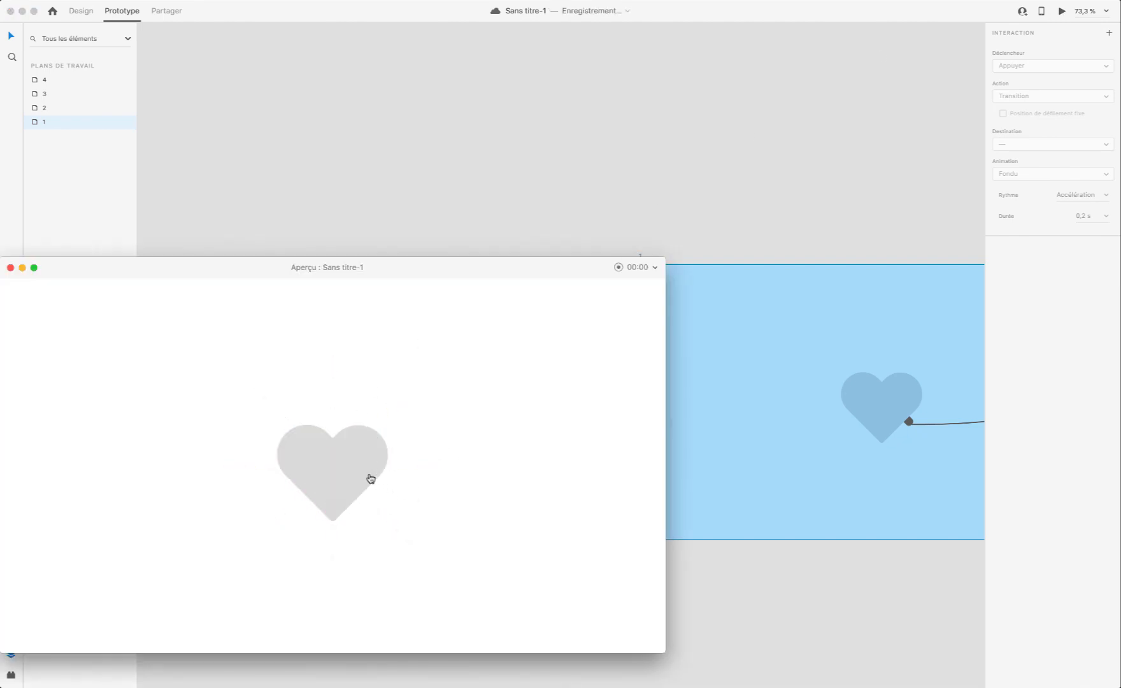
left_click(368, 478)
left_click(375, 474)
left_click(368, 485)
left_click(357, 468)
left_click(10, 268)
Step: In Design mode, duplicate the grey heart on artboard 1 and shrink the copy to about 149,5 px, keeping its lower tip in place
left_click(91, 11)
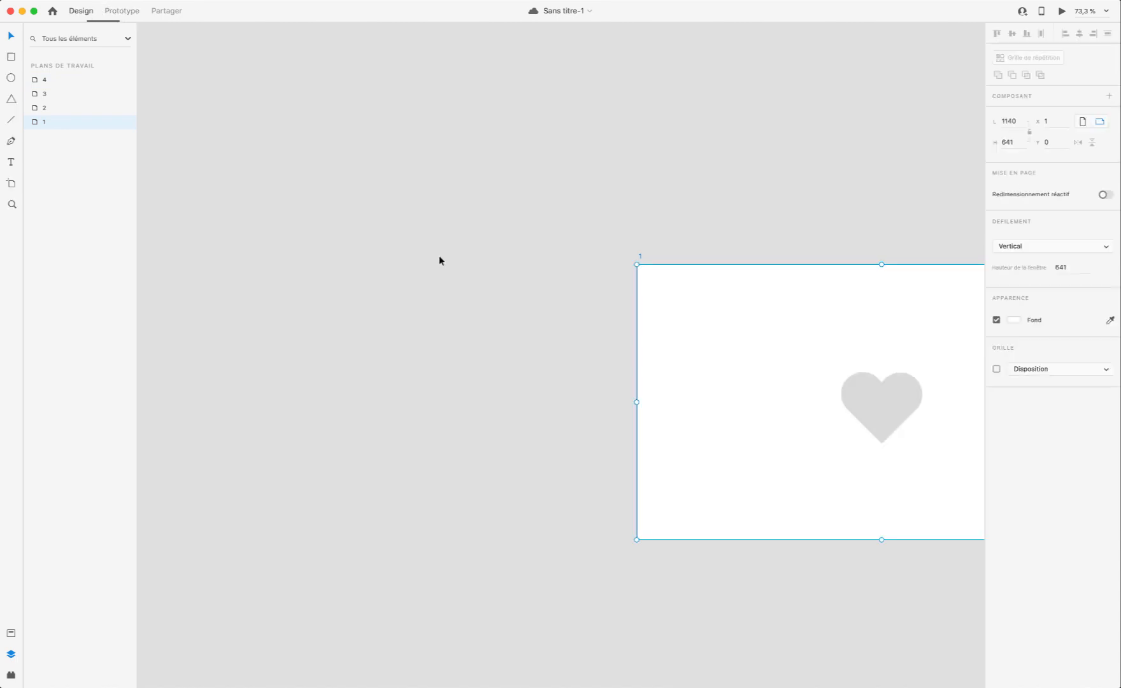
scroll(917, 444, "right", 2)
scroll(915, 443, "up", 5)
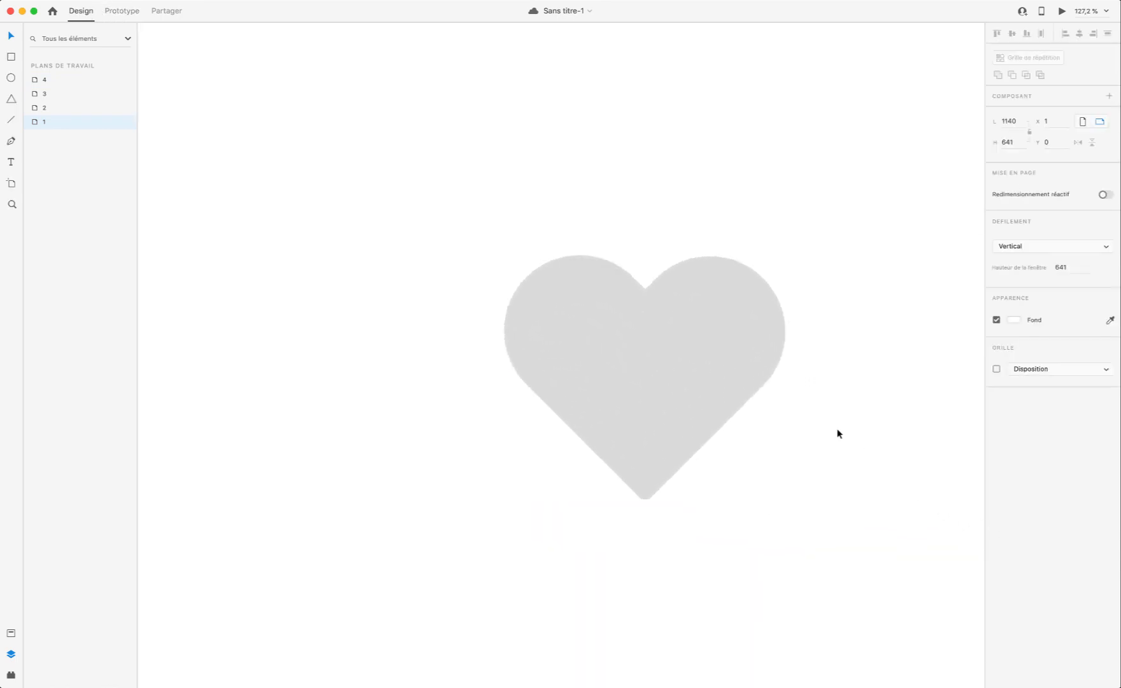
left_click(638, 362)
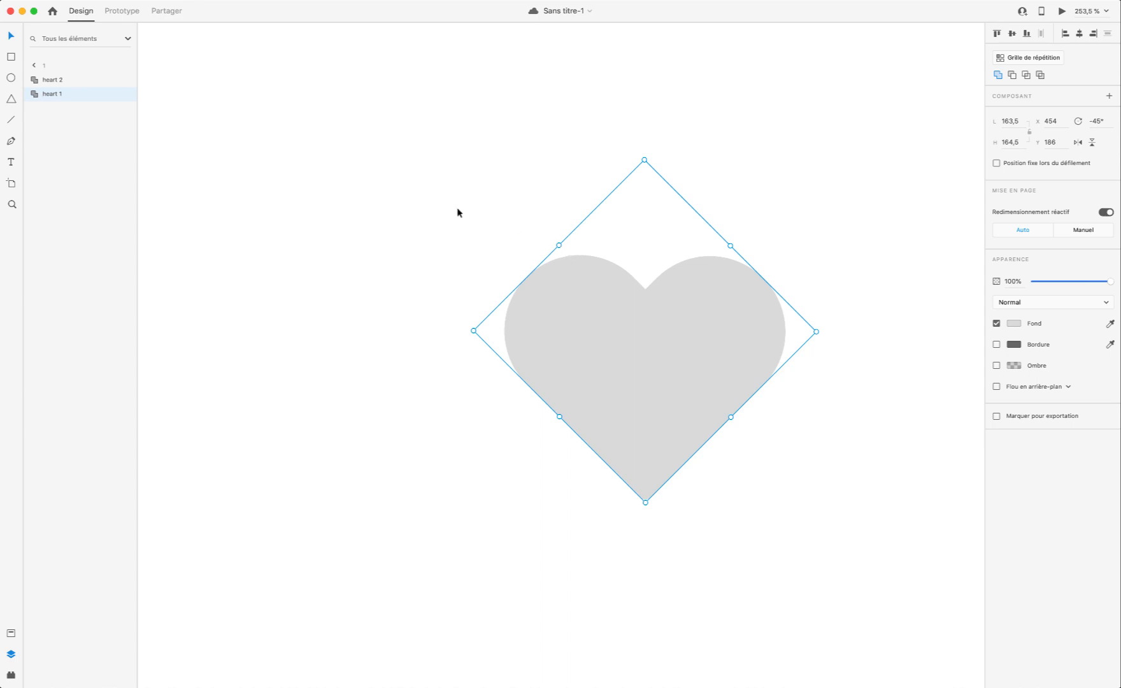
key("super+d")
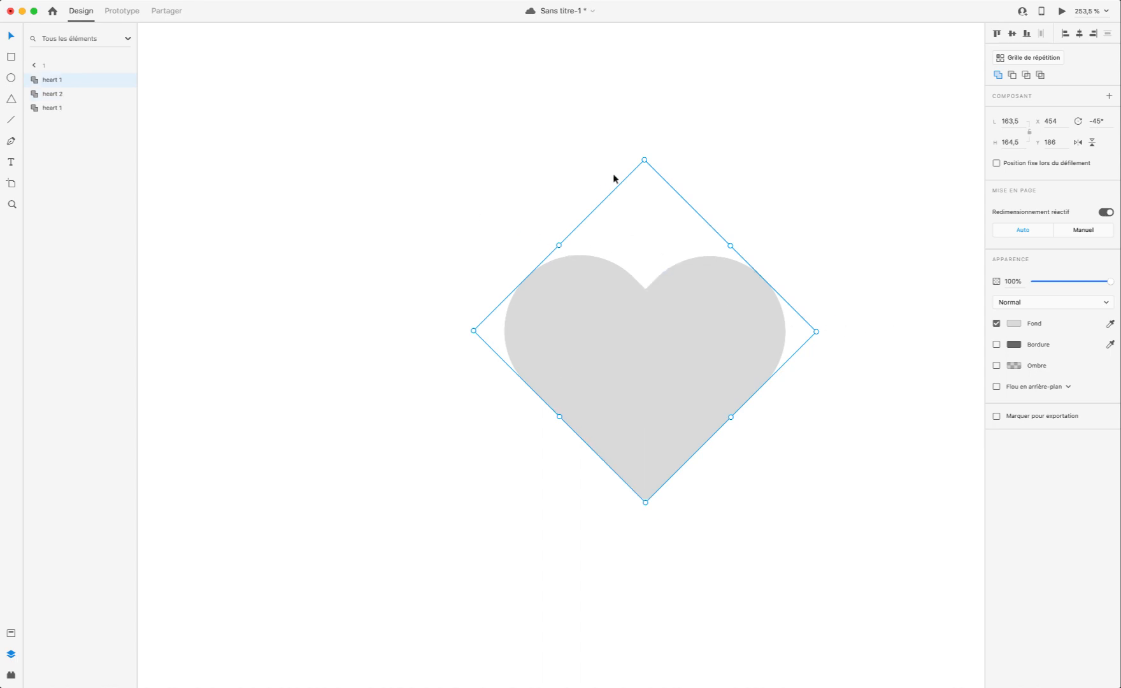
left_click_drag(645, 160, 645, 194)
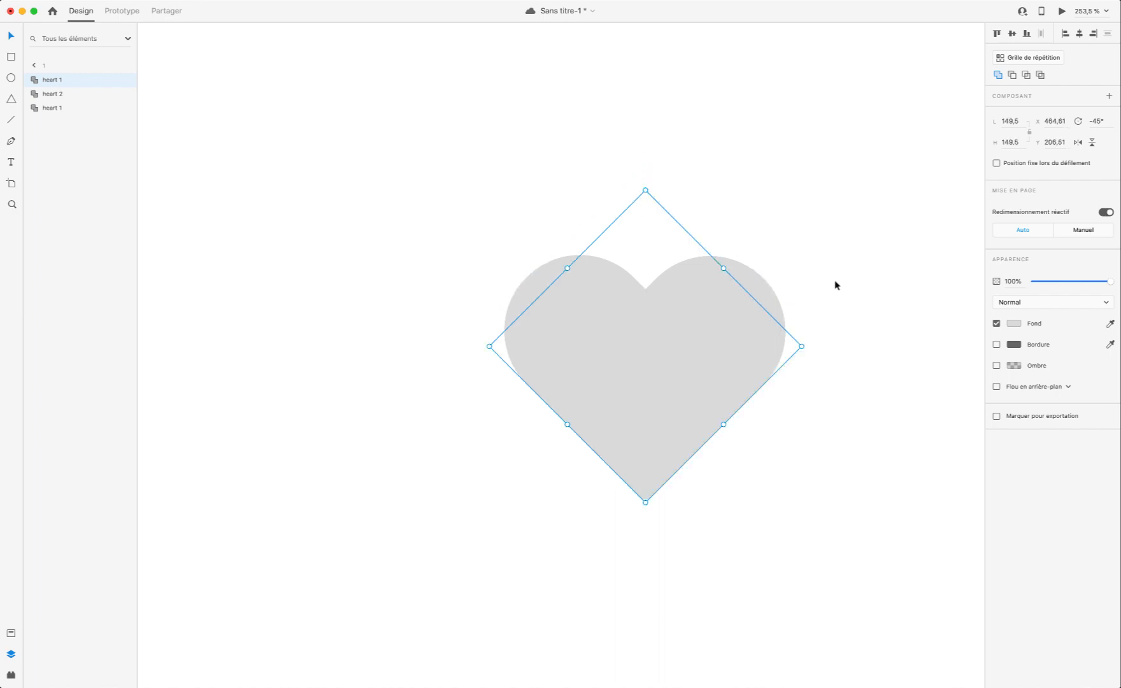
Step: Fill the heart copy with white #FFFFFF and shrink it from its lower tip to about 142,5 px, inside the grey heart
left_click(1011, 324)
left_click_drag(912, 311, 782, 193)
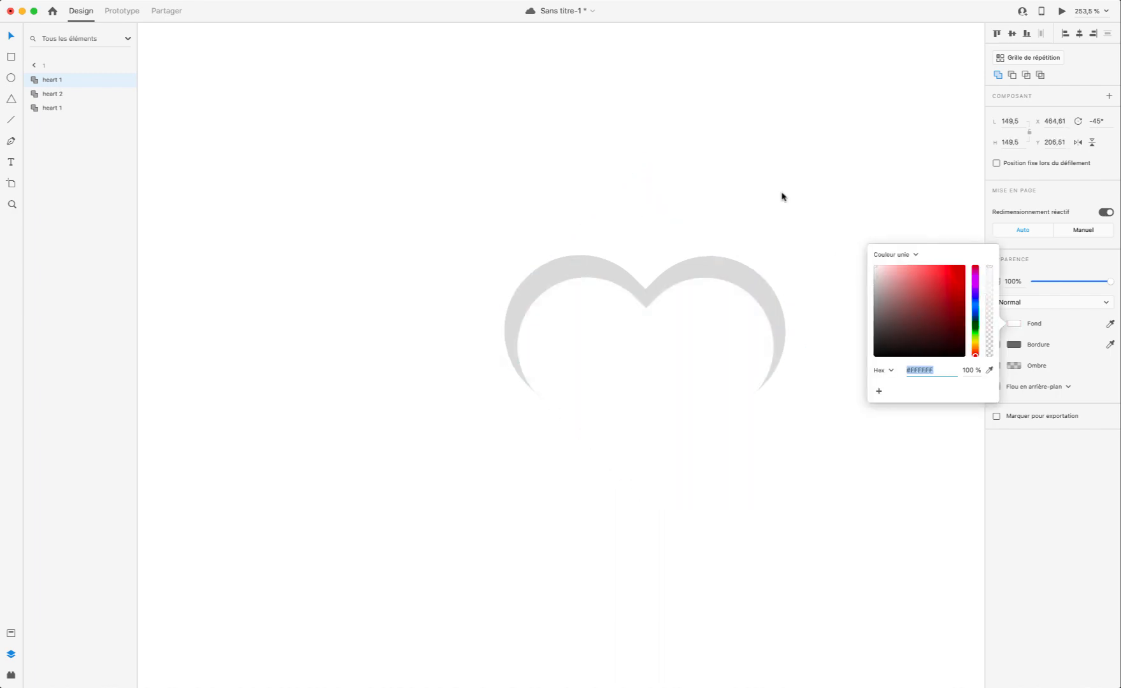
left_click(607, 344)
left_click_drag(646, 502, 645, 487)
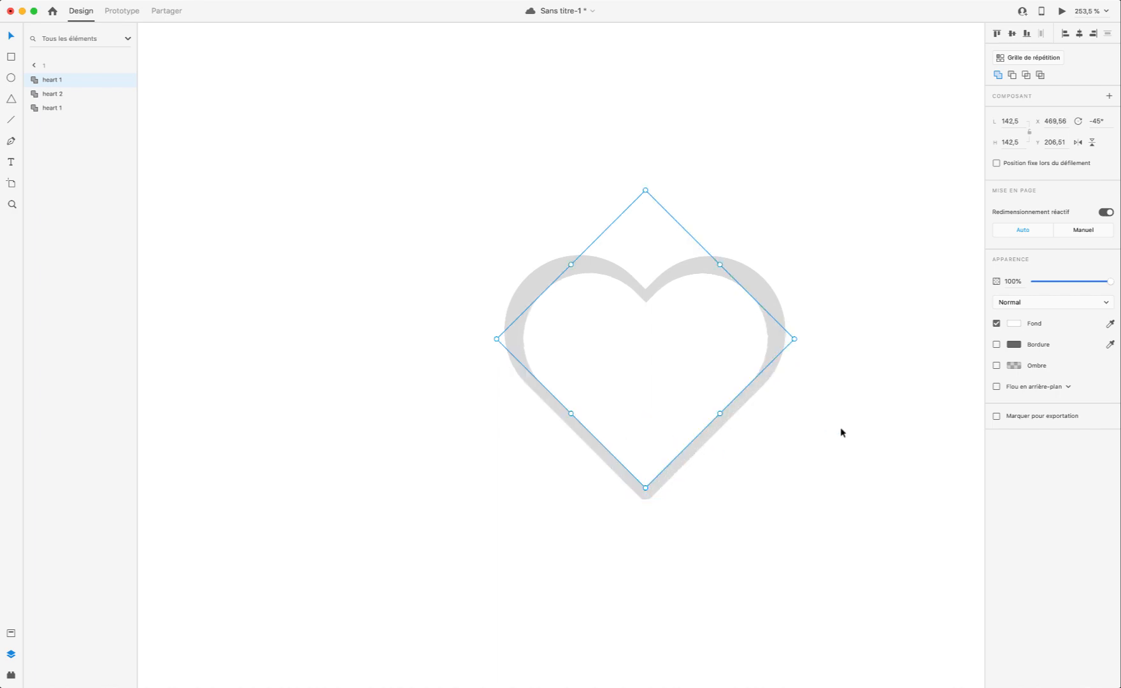
Step: Apply an object blur (Flou d'objet) of 25 to the white heart copy and deselect it
left_click(1045, 387)
left_click(1039, 396)
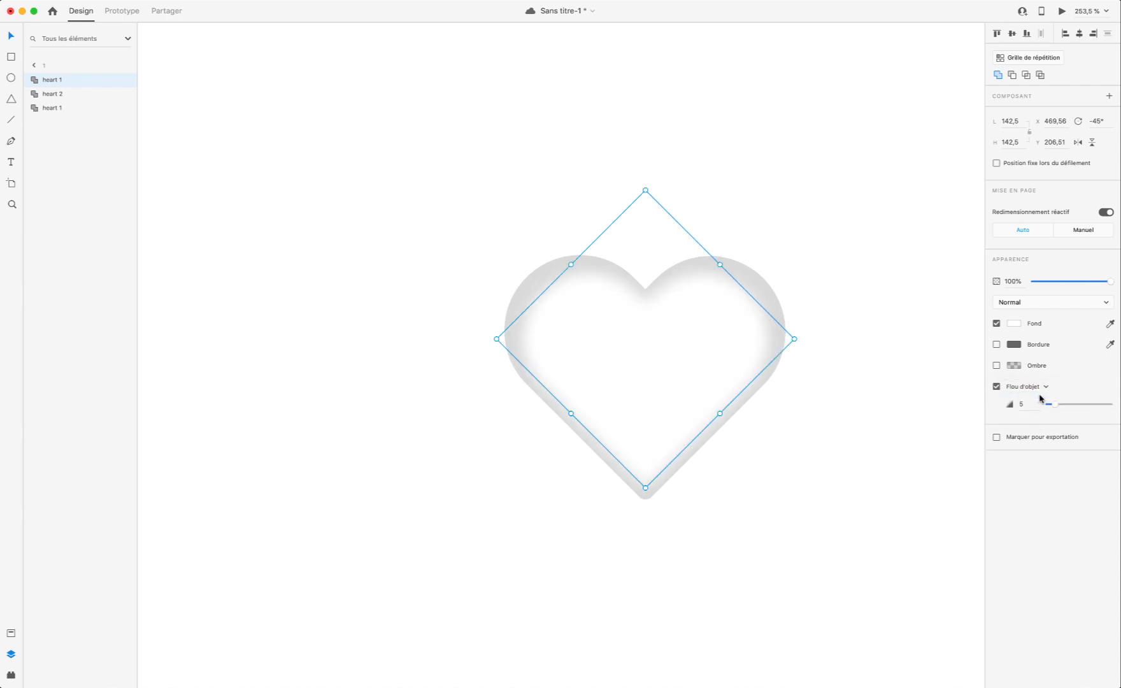
left_click_drag(1050, 401, 1074, 409)
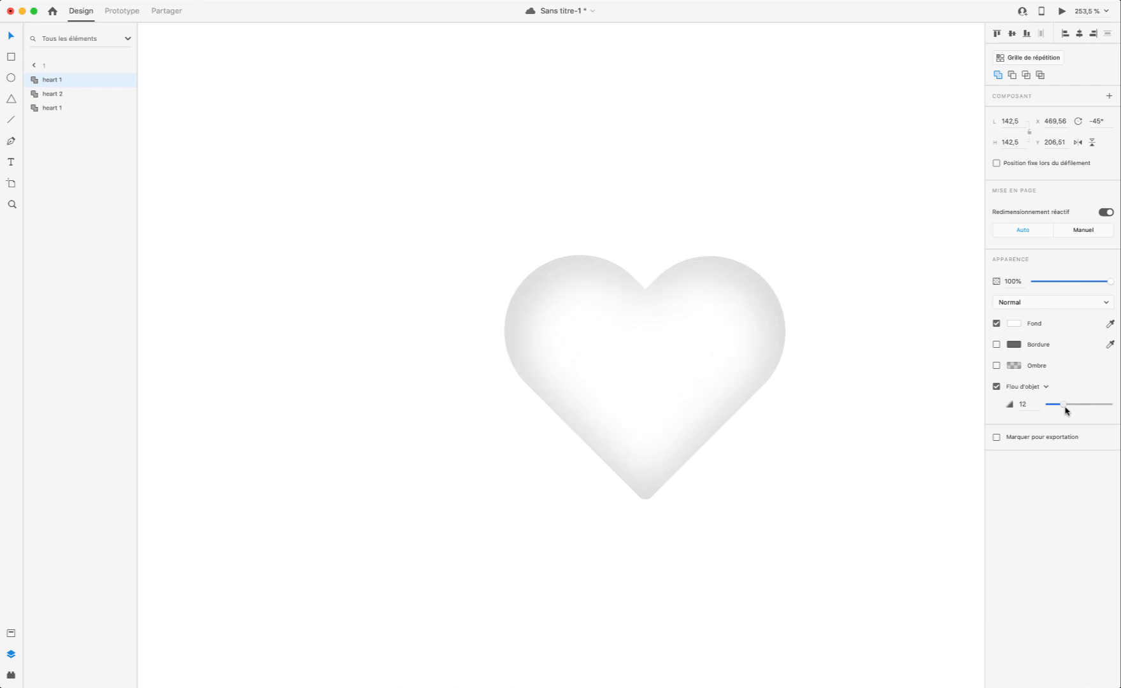
left_click_drag(1066, 409, 1075, 407)
scroll(843, 382, "down", 3)
scroll(851, 388, "up", 2)
left_click(908, 429)
Step: Preview the prototype from artboard 1, trigger the animation on the softly shaded heart, and close the preview
key("super+1")
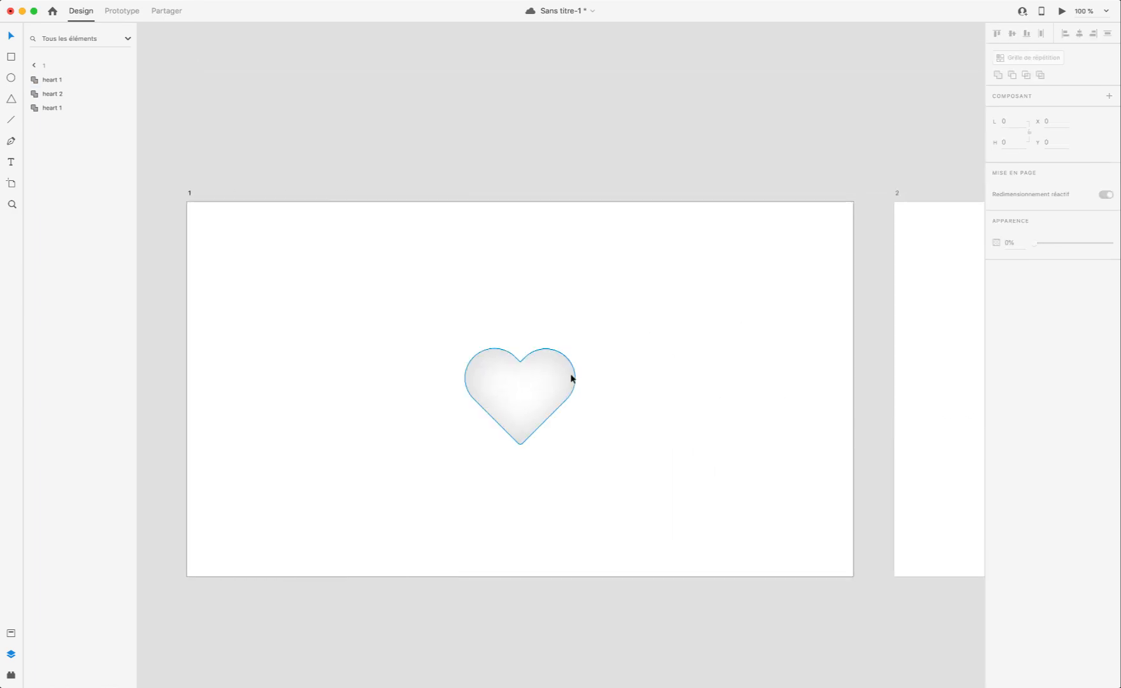
left_click(189, 192)
left_click(1059, 12)
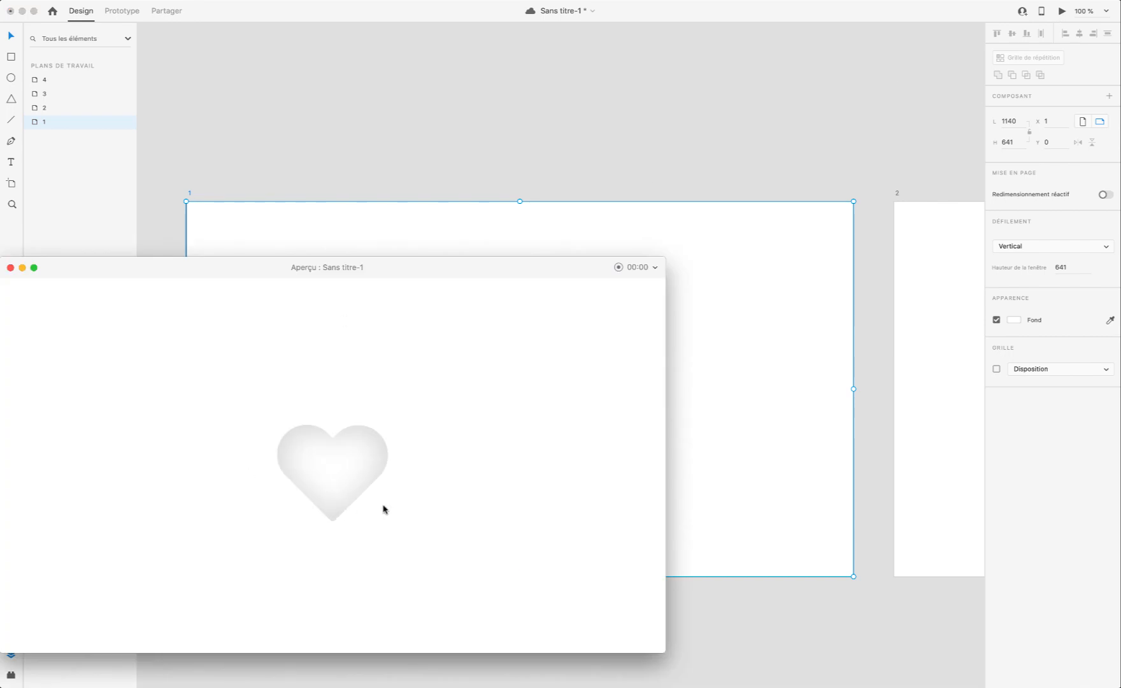
left_click(362, 479)
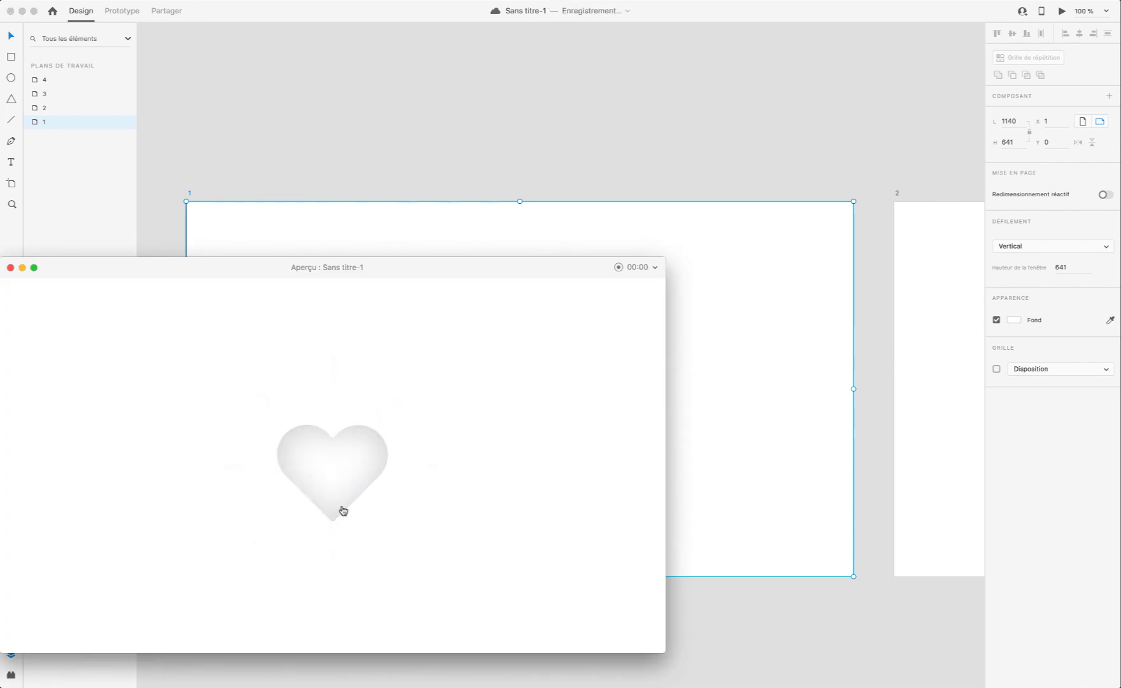
left_click(11, 268)
Step: Move the blurred white heart layer between heart 2 and heart 1, and rename it white blur
scroll(556, 386, "up", 3)
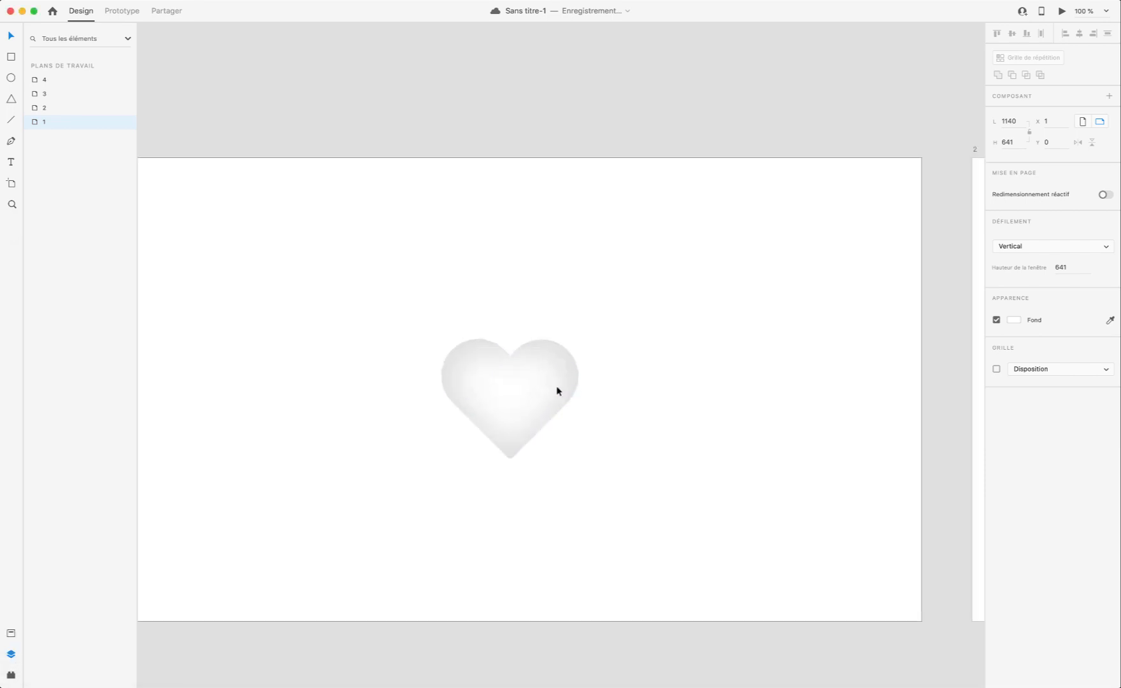
scroll(556, 390, "up", 5)
left_click(463, 326)
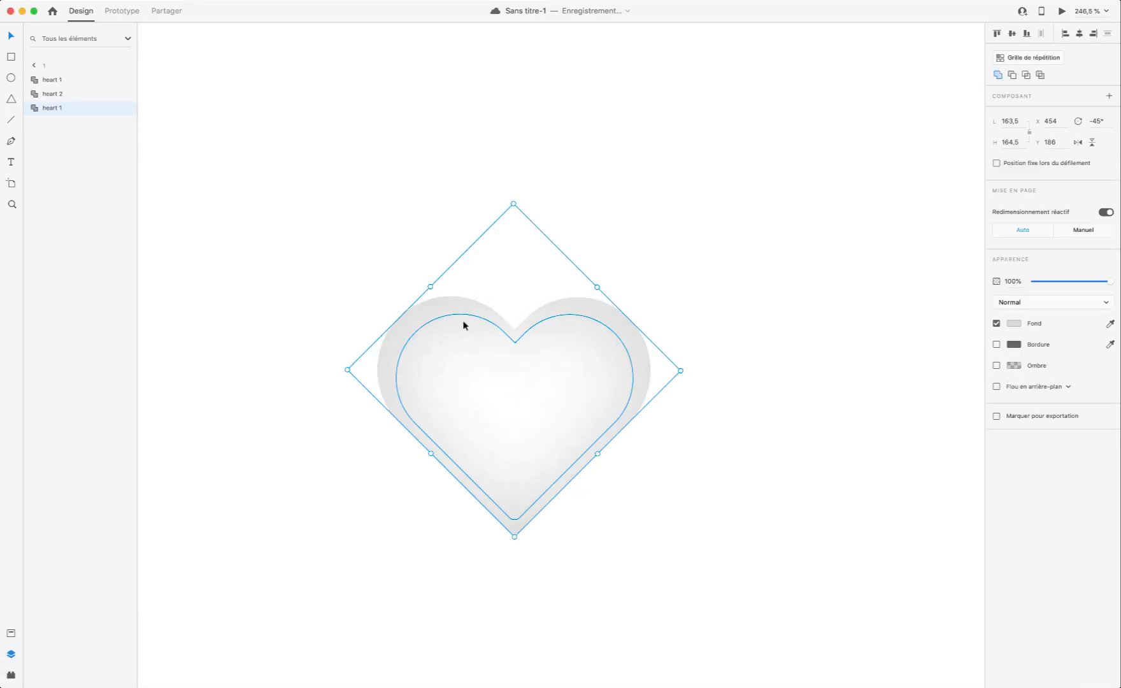
mouse_move(52, 79)
left_mouse_down()
mouse_move(61, 103)
mouse_move(55, 95)
left_mouse_up()
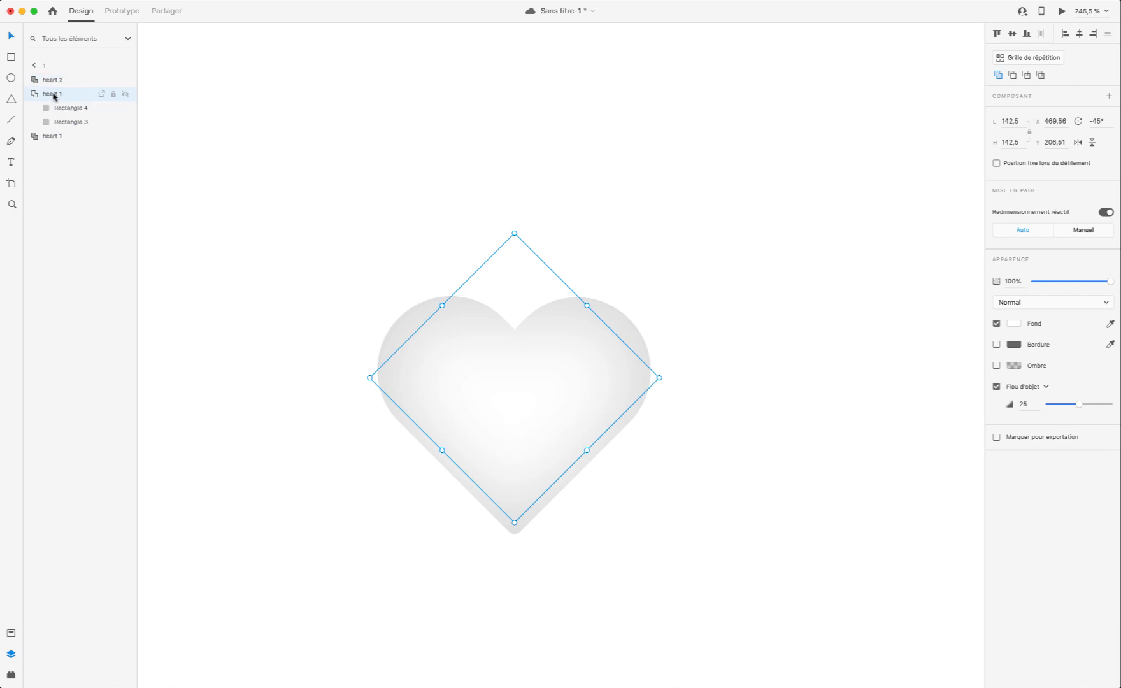
left_click(36, 96)
double_click(59, 94)
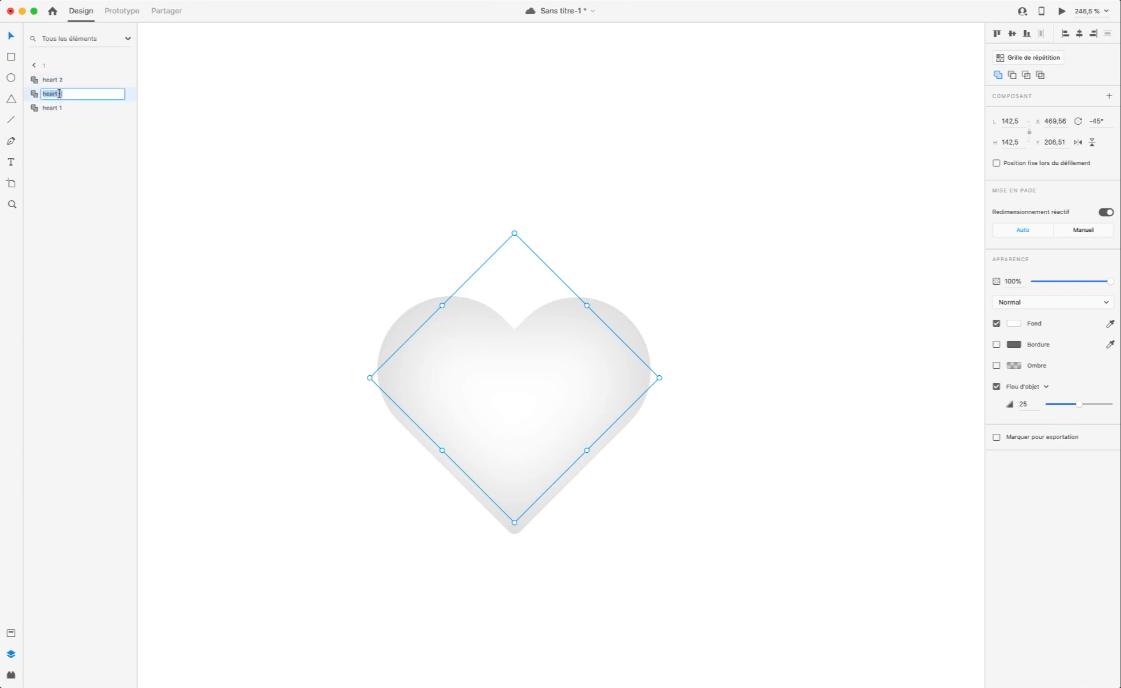
type("white blur")
key("Return")
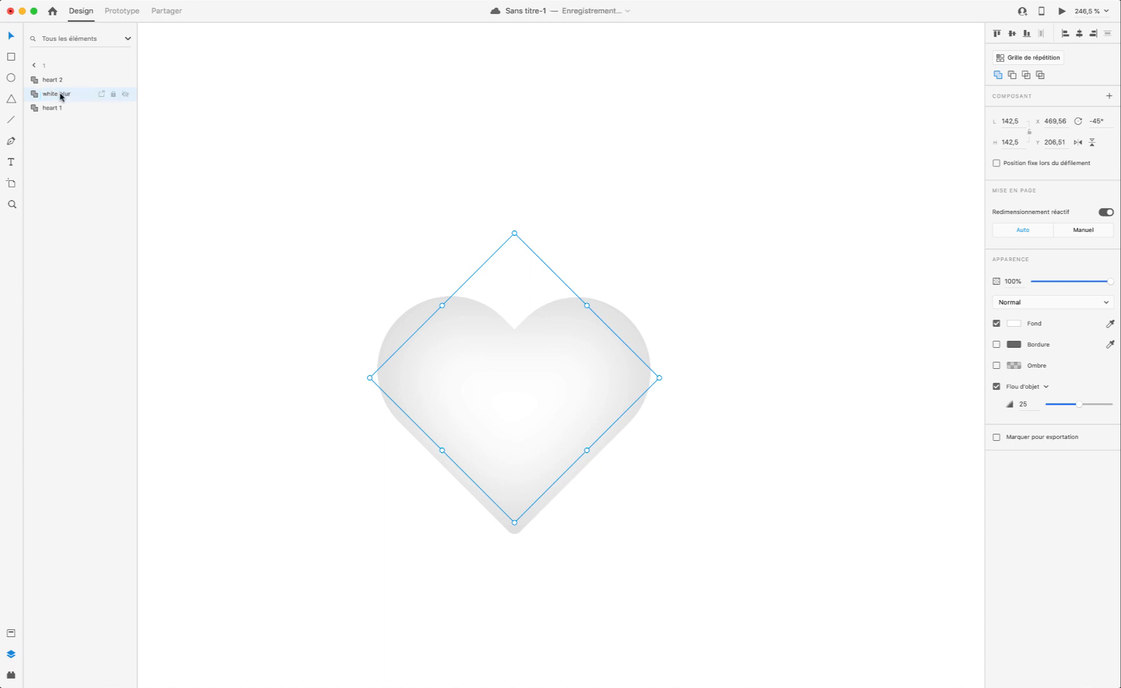
Step: Duplicate the white blur layer and place the copy directly above heart 1 in the layer order
key("super+d")
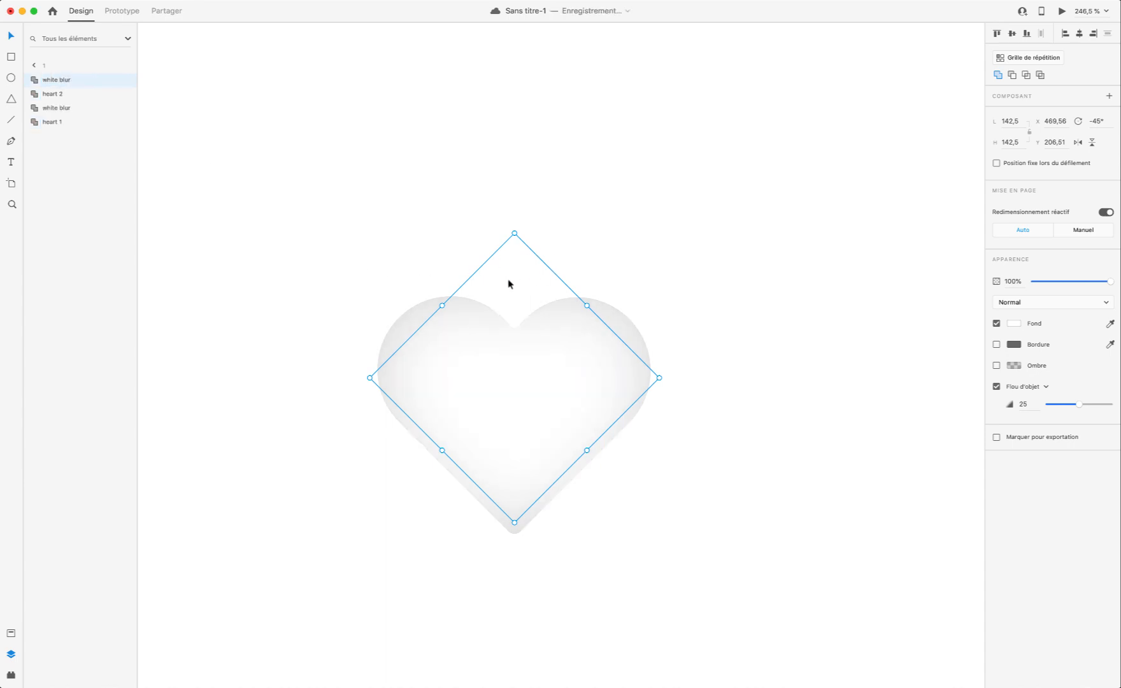
left_click_drag(49, 80, 56, 117)
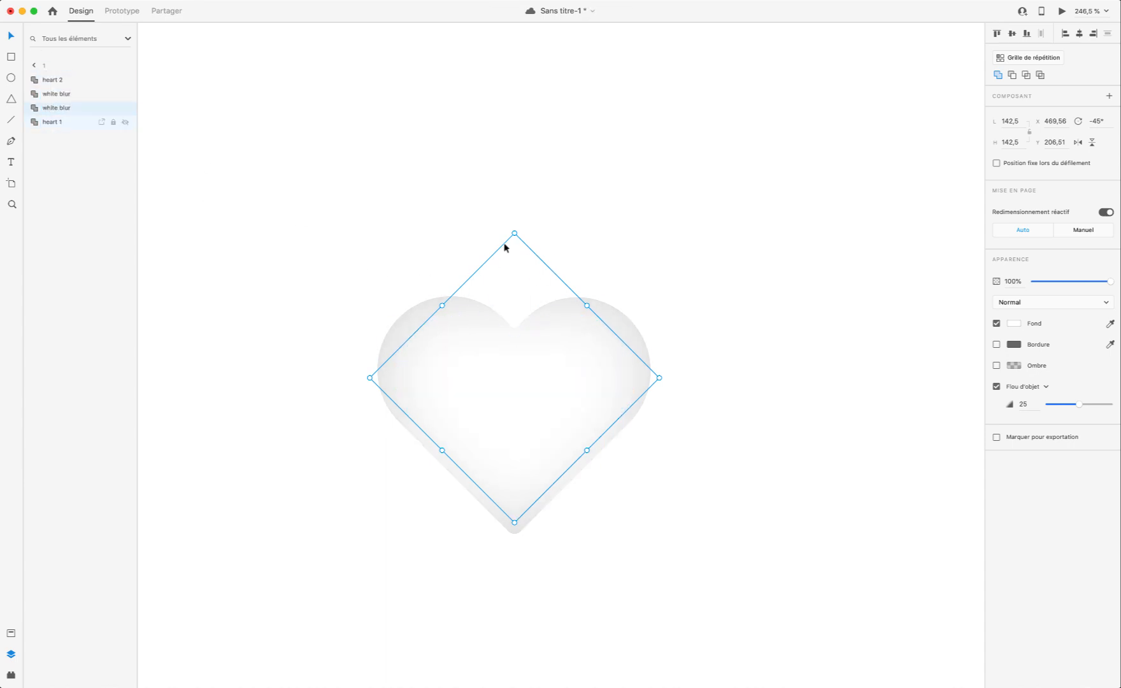
Step: Enlarge the lower white blur heart to about 147.5 × 147.5 and turn off its object blur
left_click_drag(516, 233, 515, 223)
left_click(997, 386)
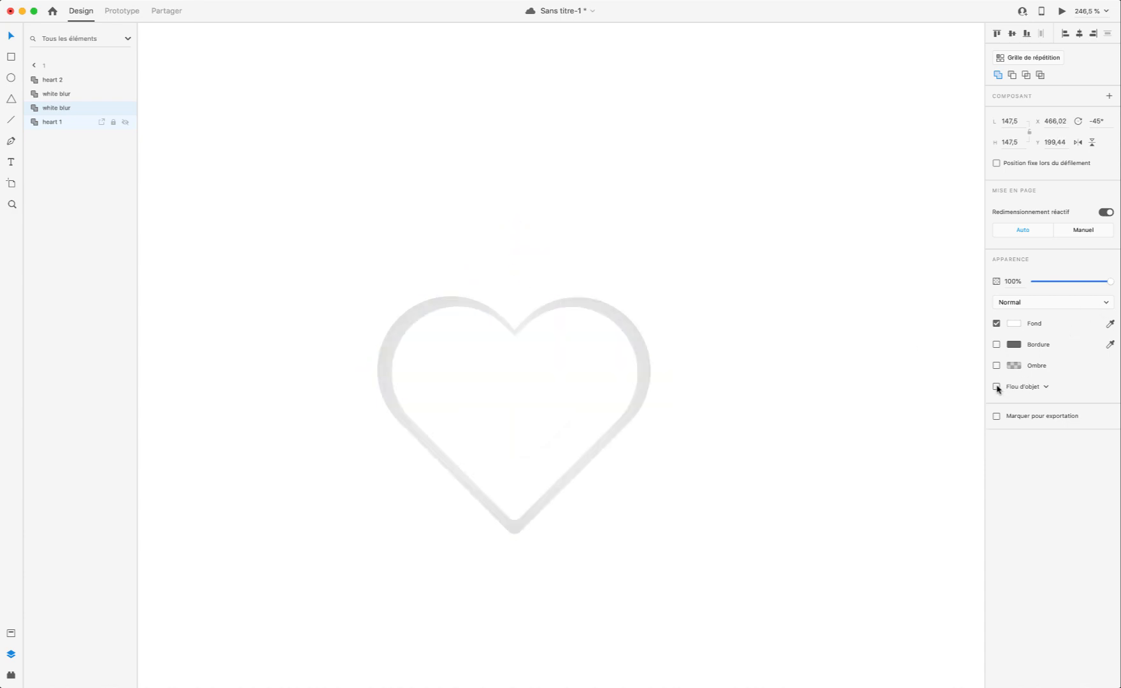
left_click(432, 393)
left_click_drag(514, 524, 515, 576)
Step: Hide the upper white blur layer
left_click(90, 96)
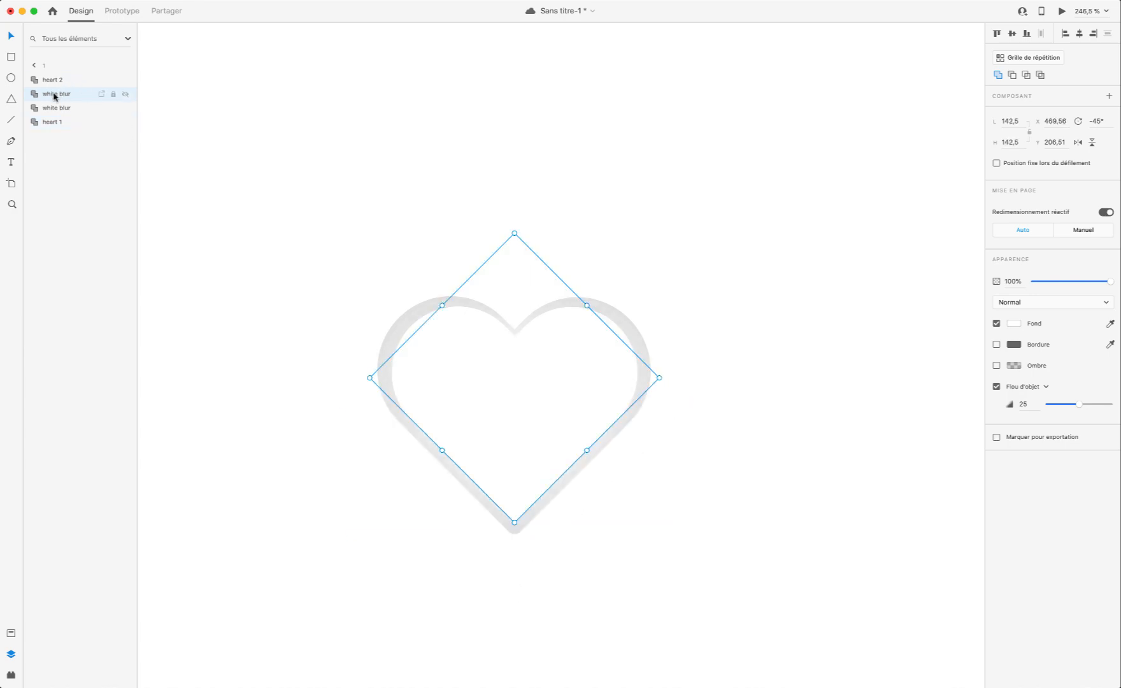
left_click(61, 110)
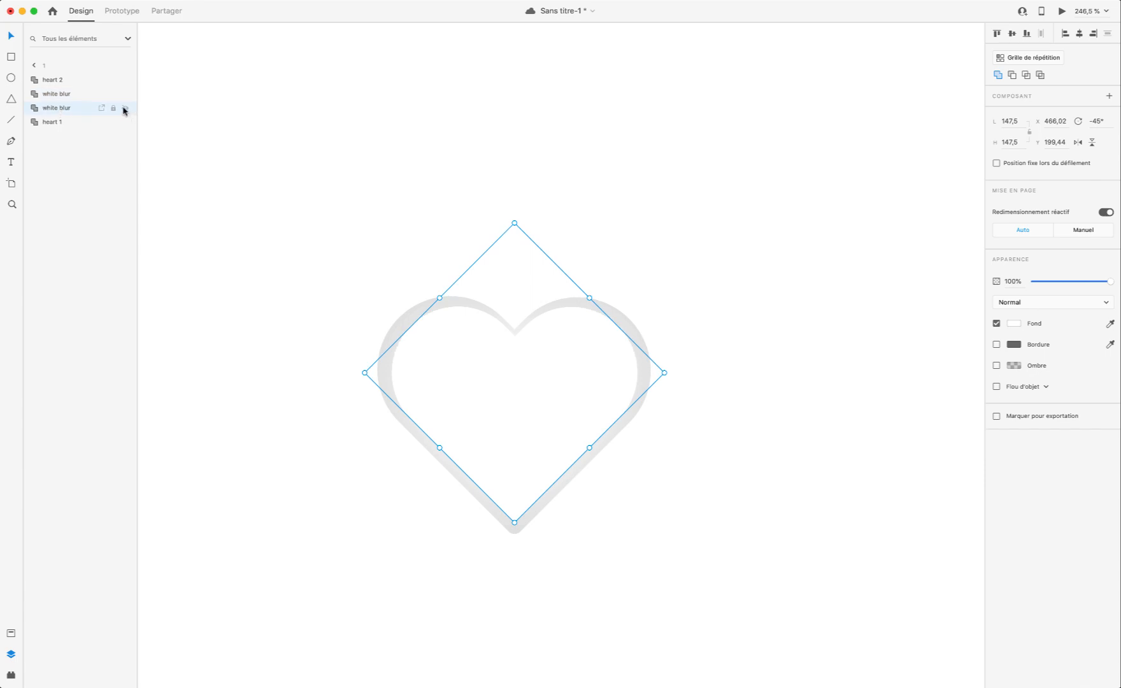
left_click(38, 96)
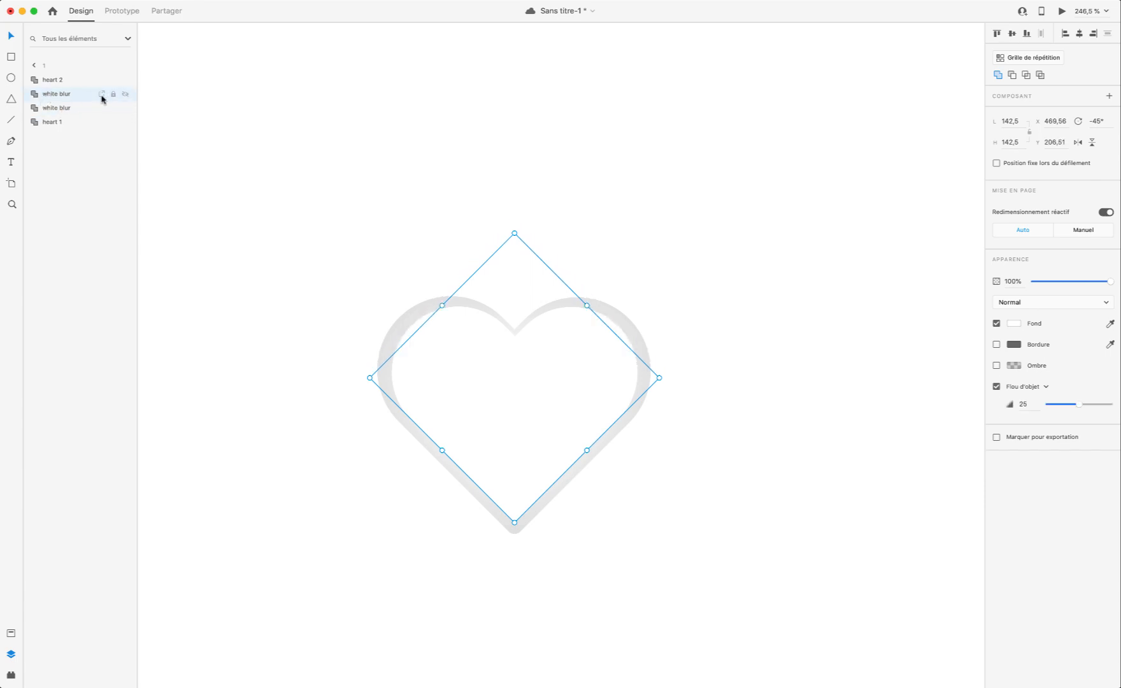
left_click(125, 94)
Step: Rename the lower white blur layer as dark blur
left_click(59, 109)
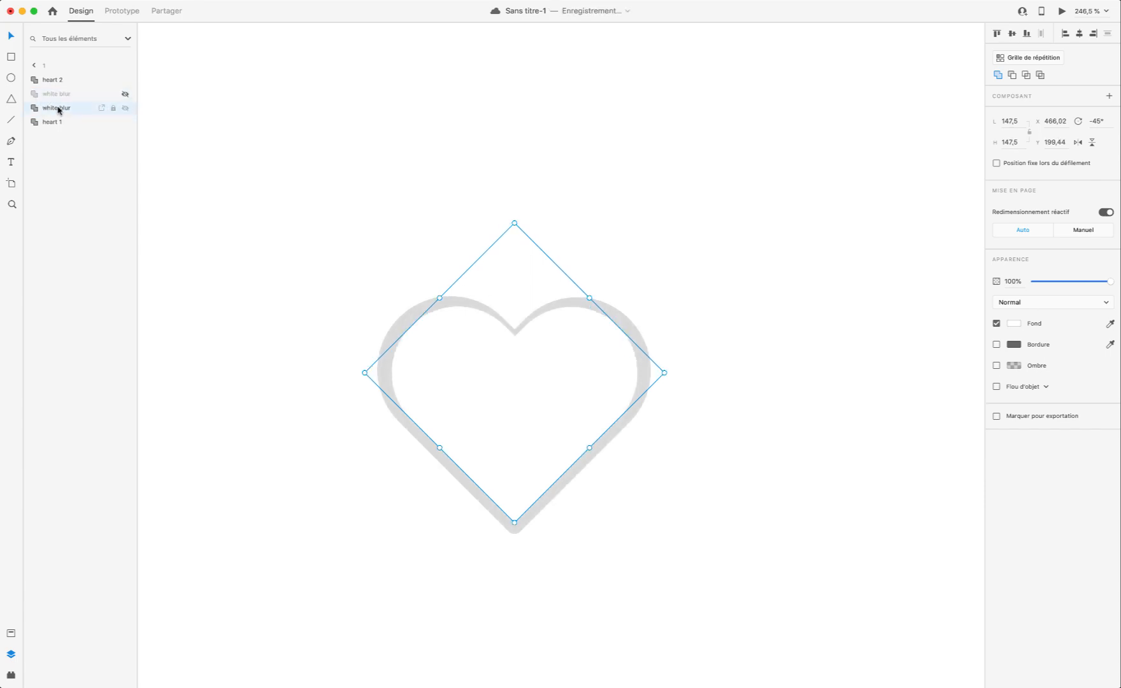
double_click(57, 108)
type("d")
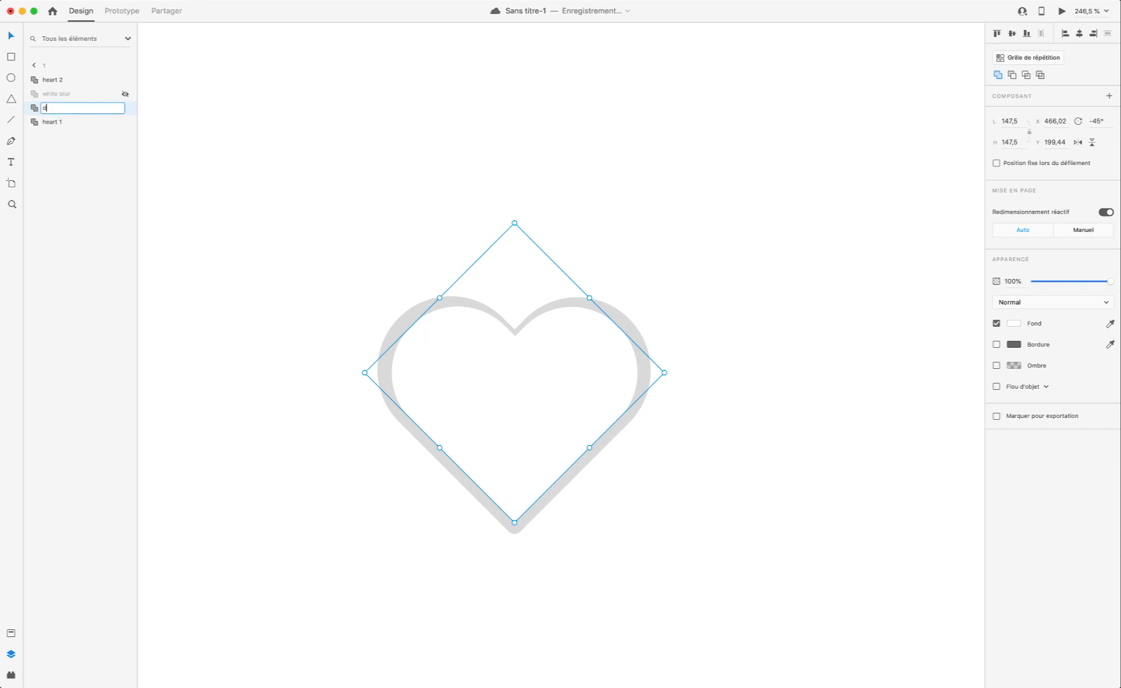
type("ark blur")
key("Return")
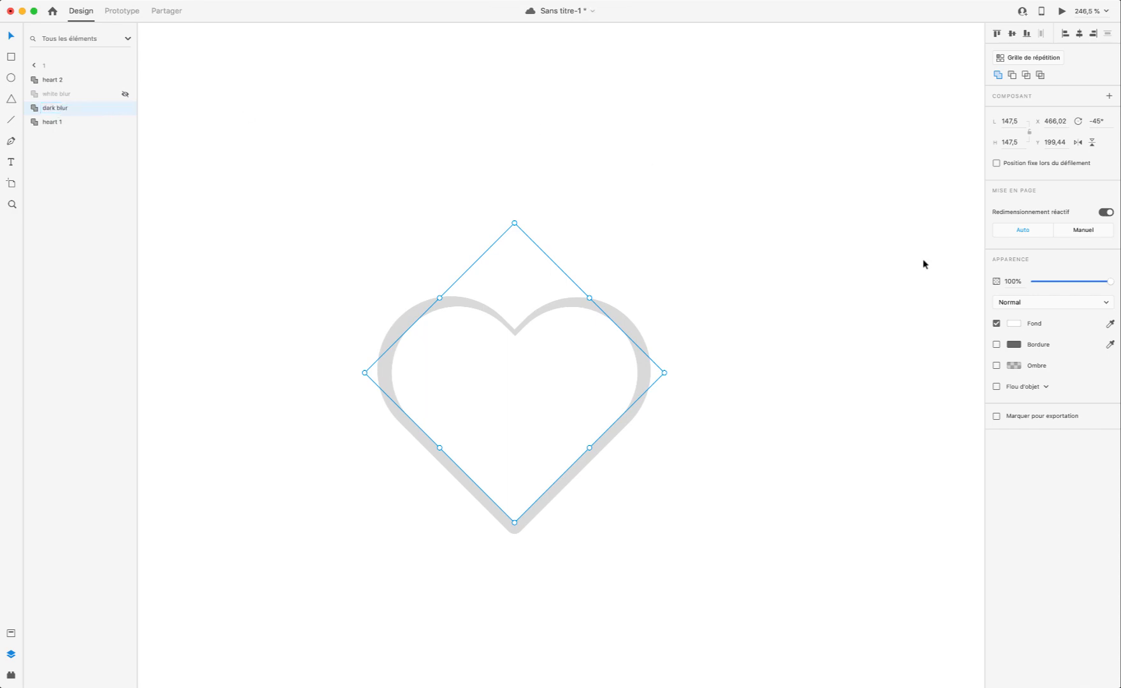
left_click_drag(515, 521, 454, 529)
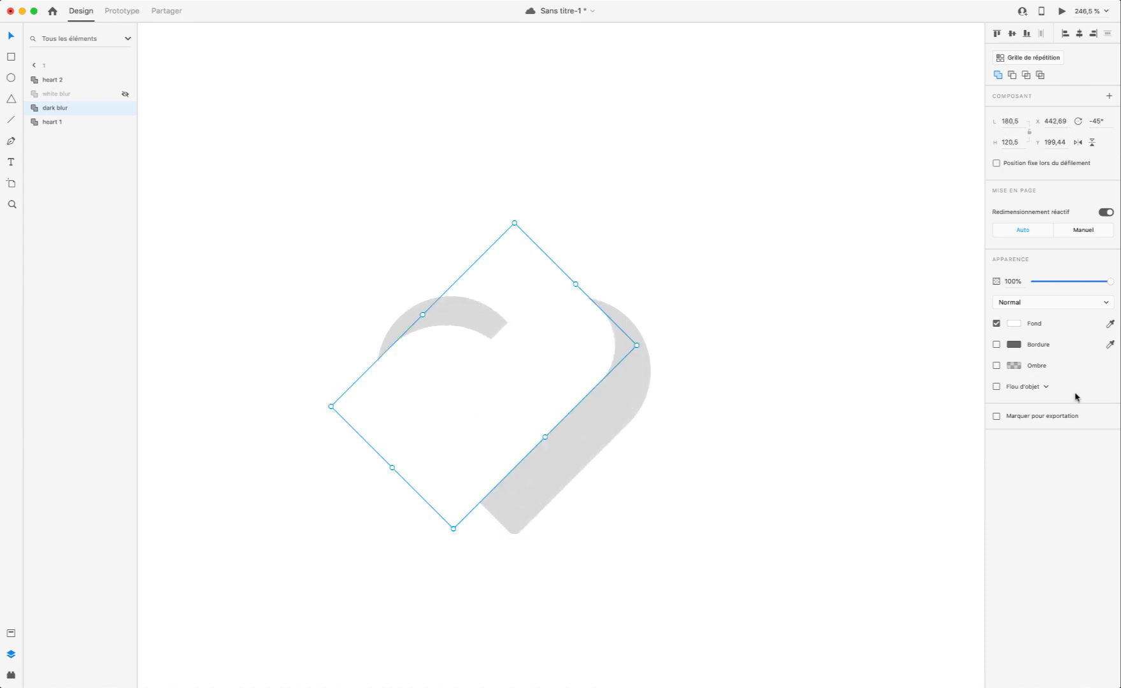
left_click(1013, 328)
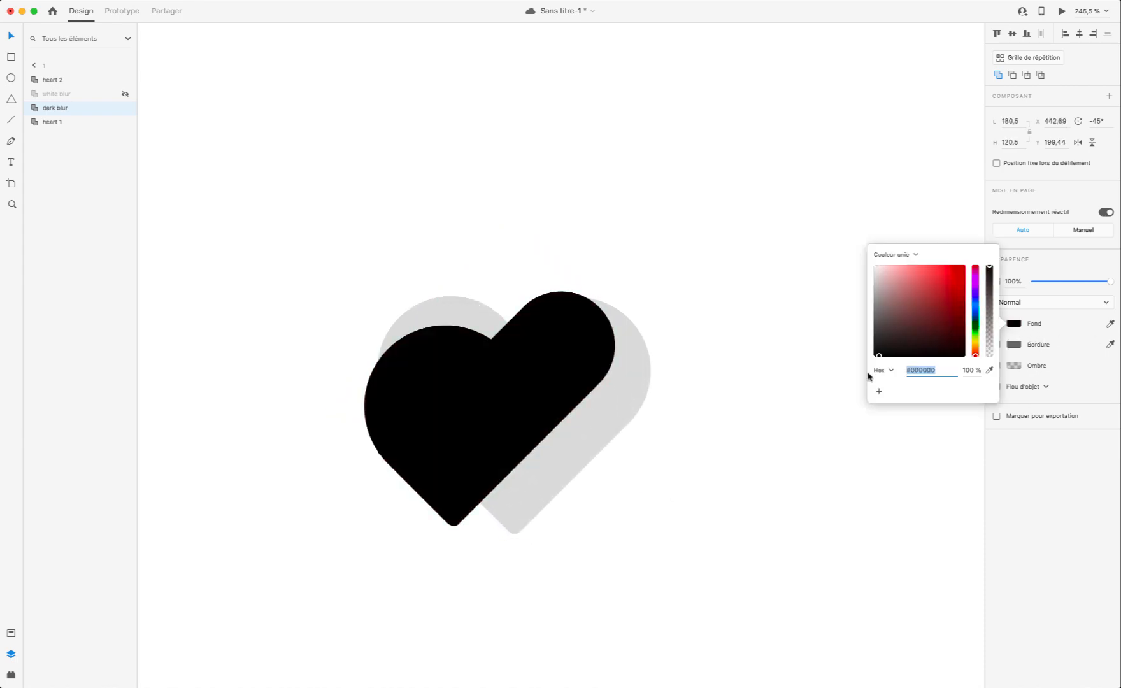
left_click(592, 377)
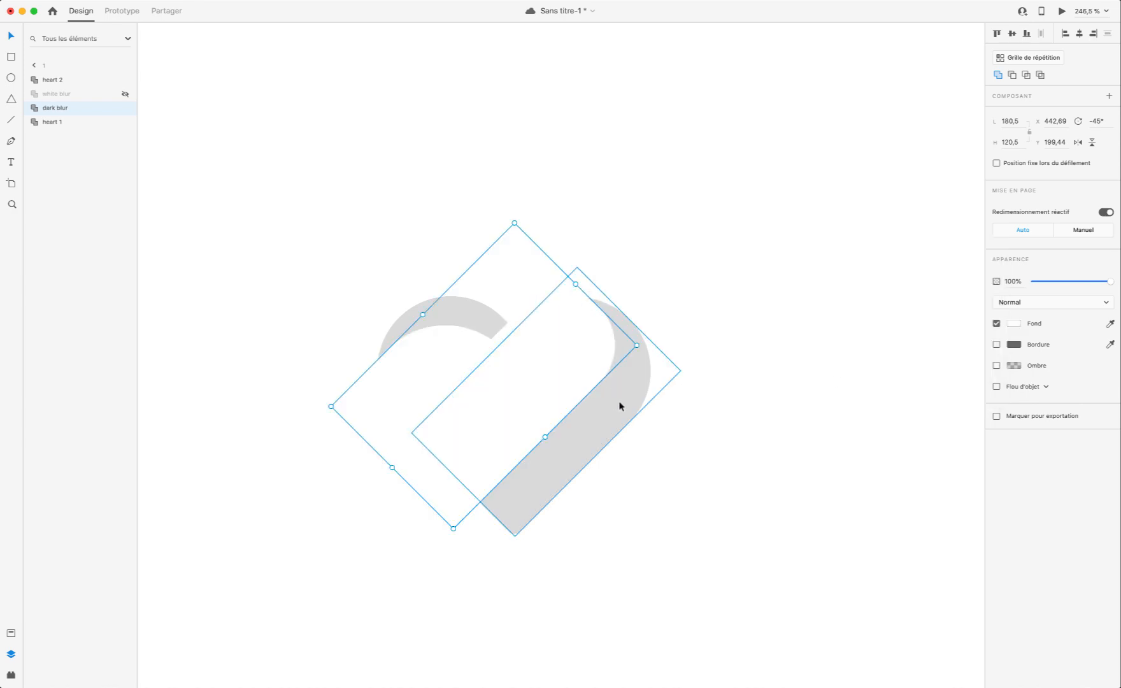
key("super+z")
Step: Enlarge the dark blur heart to about 150.5 × 150.5 and fill it with grey #676767
left_click_drag(514, 523, 514, 528)
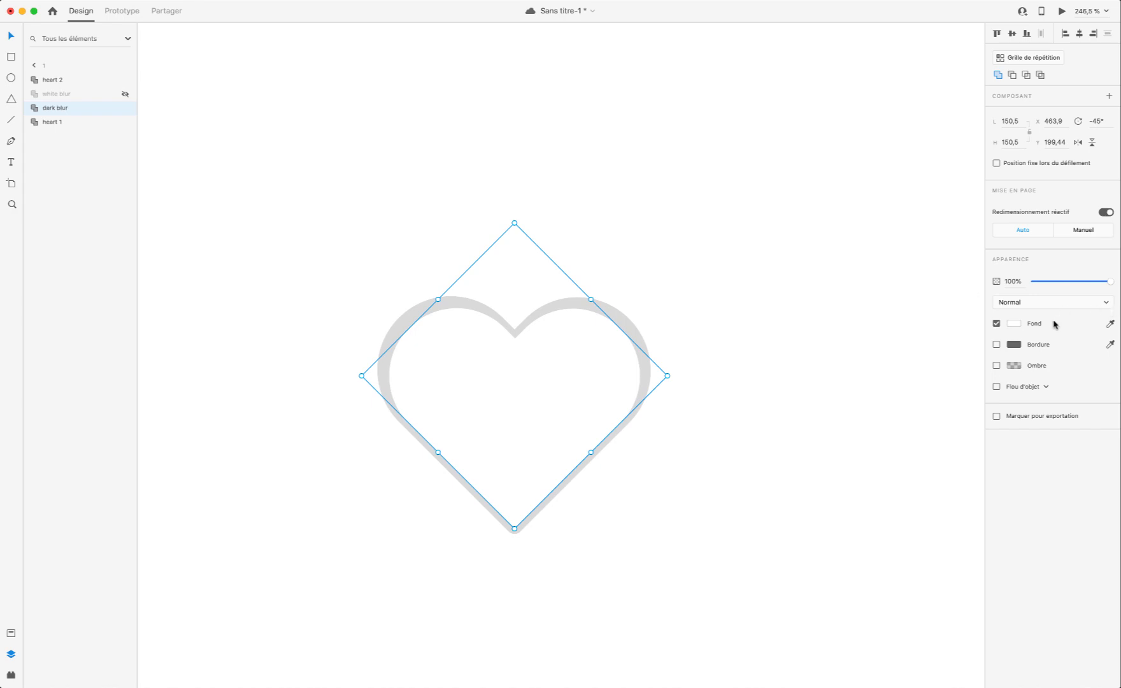
left_click(1017, 325)
left_click_drag(883, 304, 855, 322)
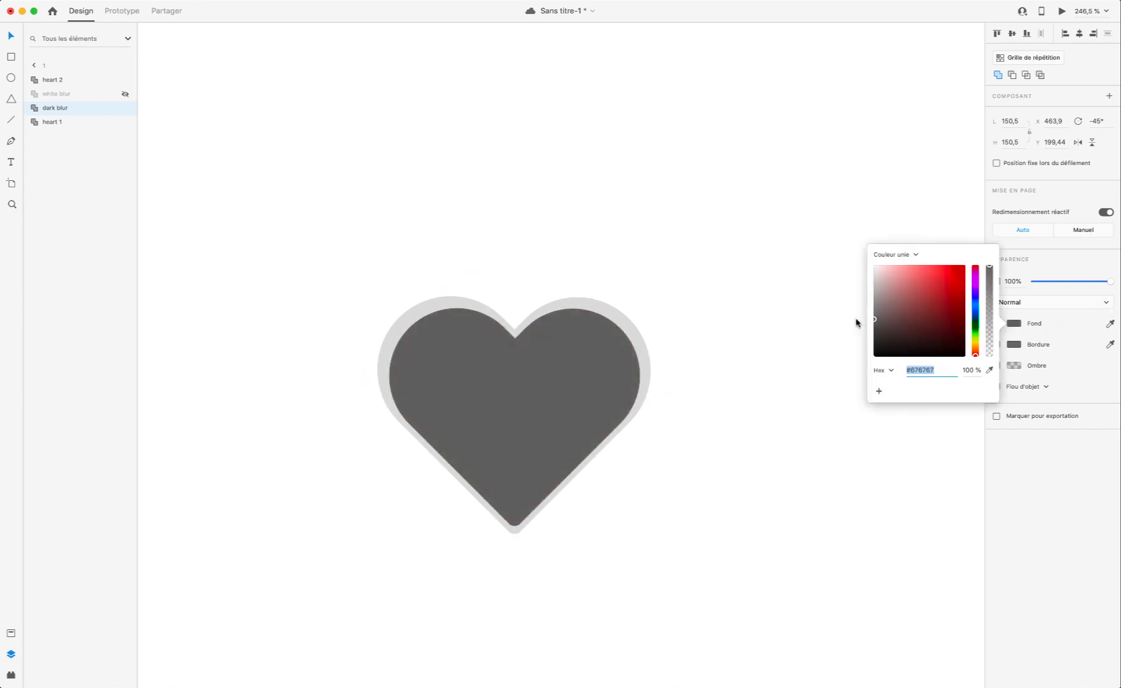
Step: Apply an object blur of 3 to the dark blur heart and show the white blur layer again
left_click(1026, 387)
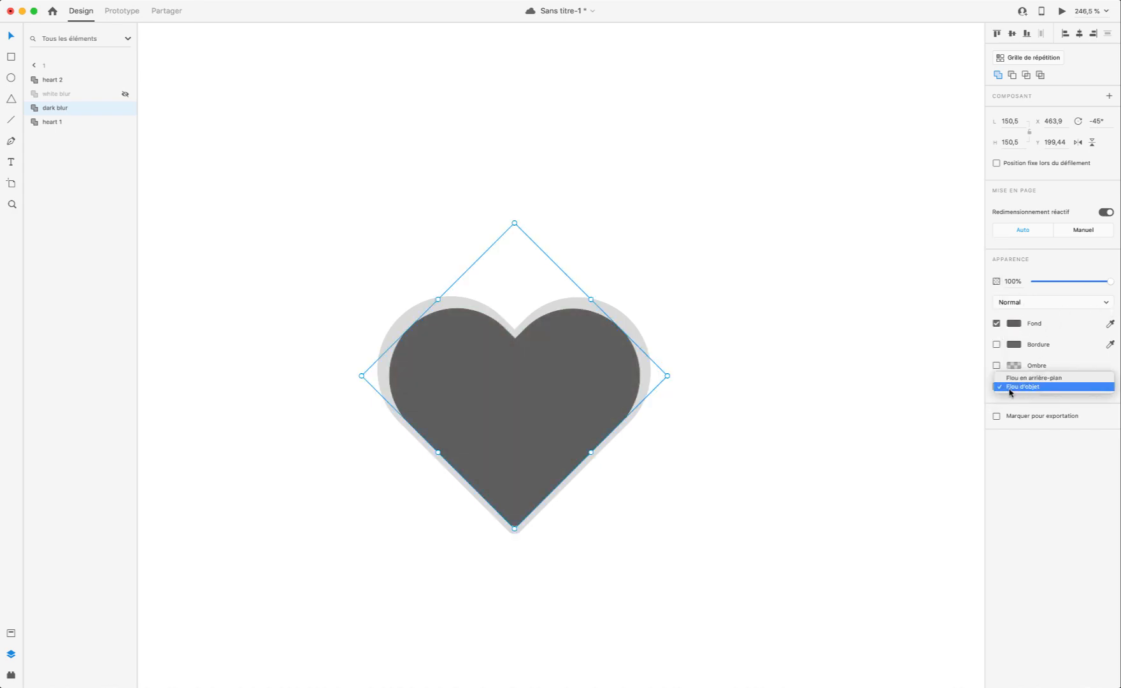
left_click(1009, 387)
left_click(996, 386)
mouse_move(1061, 405)
left_mouse_down()
mouse_move(1087, 404)
mouse_move(1054, 406)
left_mouse_up()
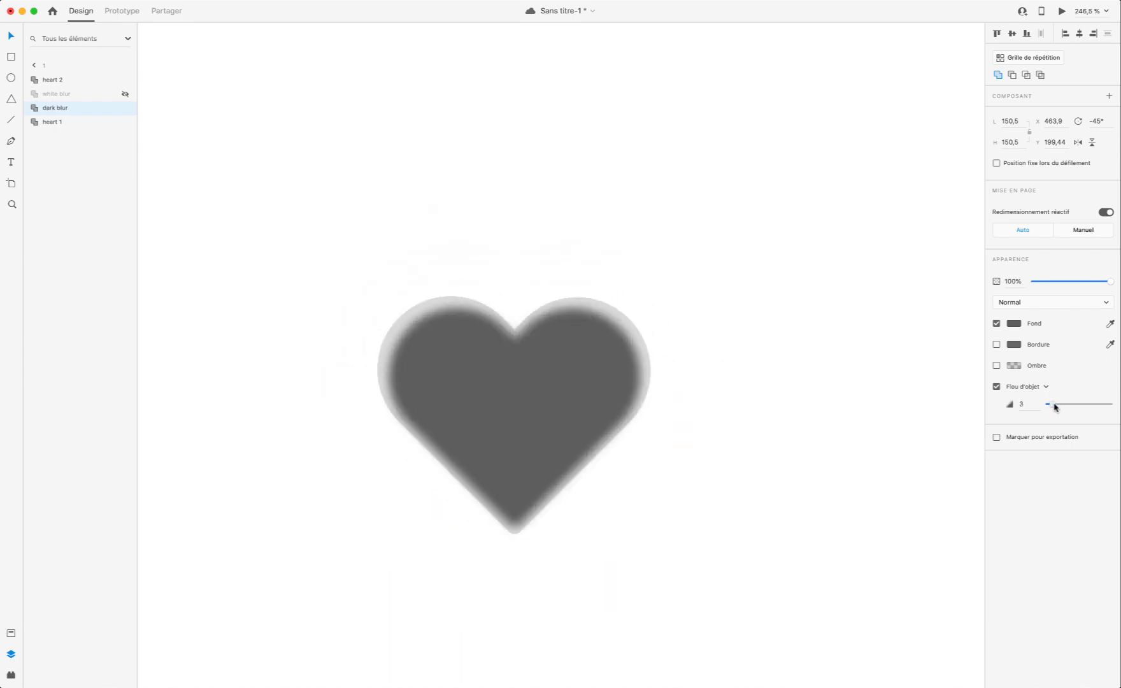
left_click(126, 95)
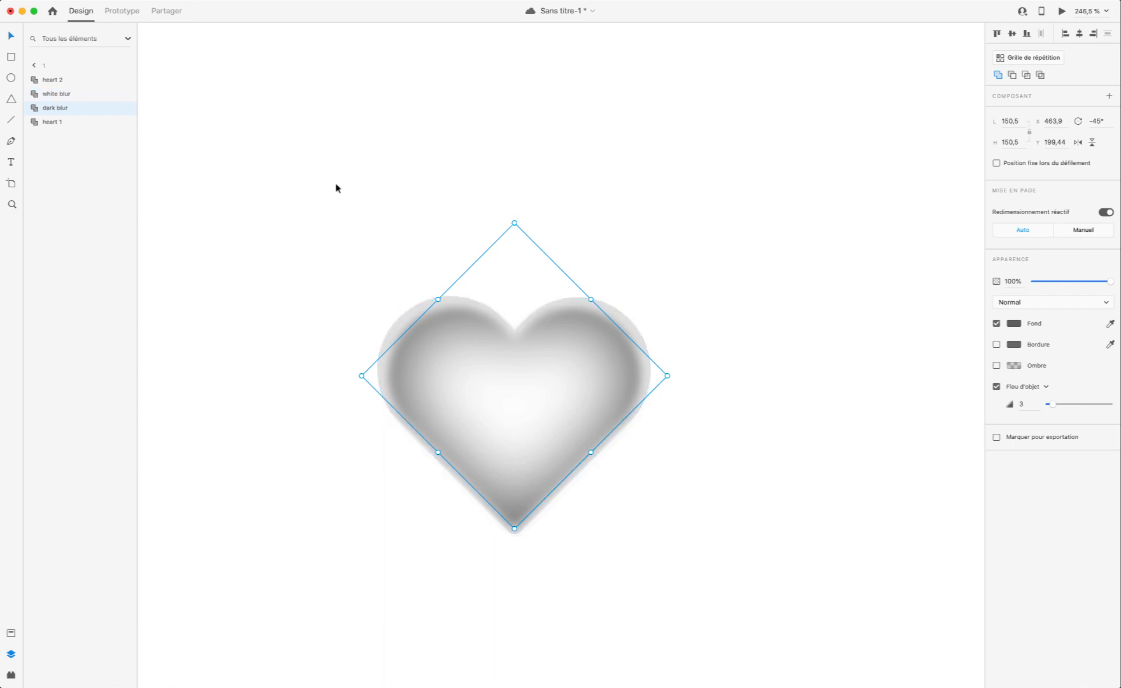
Step: Resize the dark blur heart to about 149.5 × 149.5 and lower its opacity to 17%
left_click_drag(515, 221, 515, 216)
left_click_drag(515, 527, 515, 531)
left_click_drag(1050, 411, 1052, 407)
left_click_drag(1109, 281, 1047, 291)
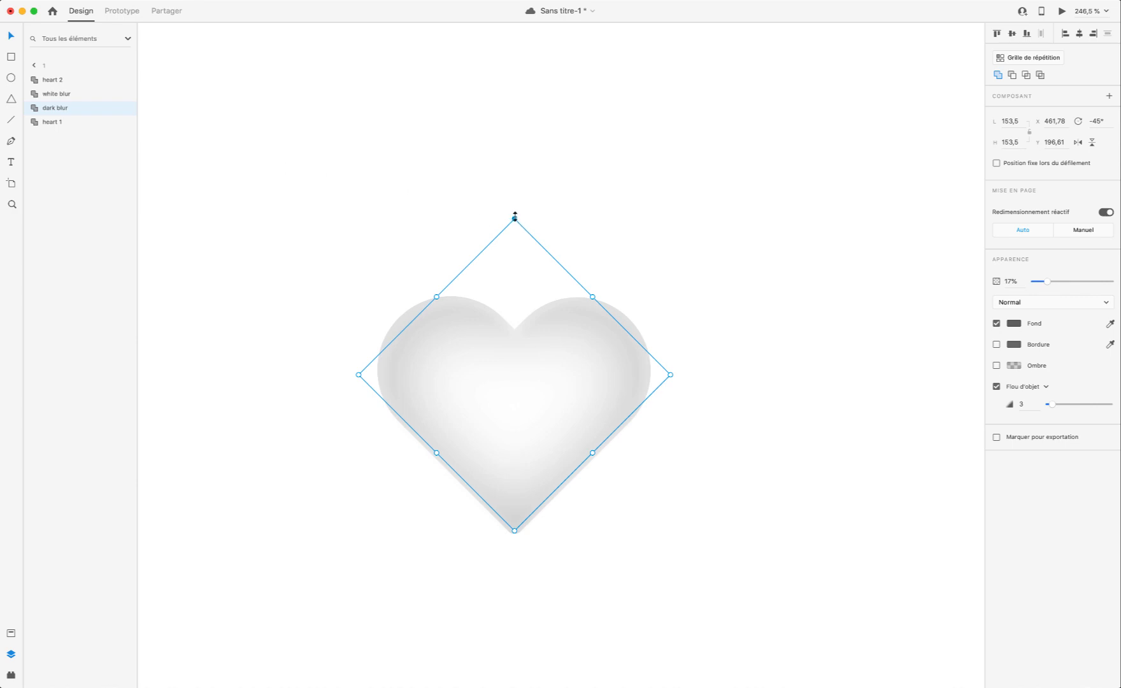
left_click_drag(515, 217, 515, 227)
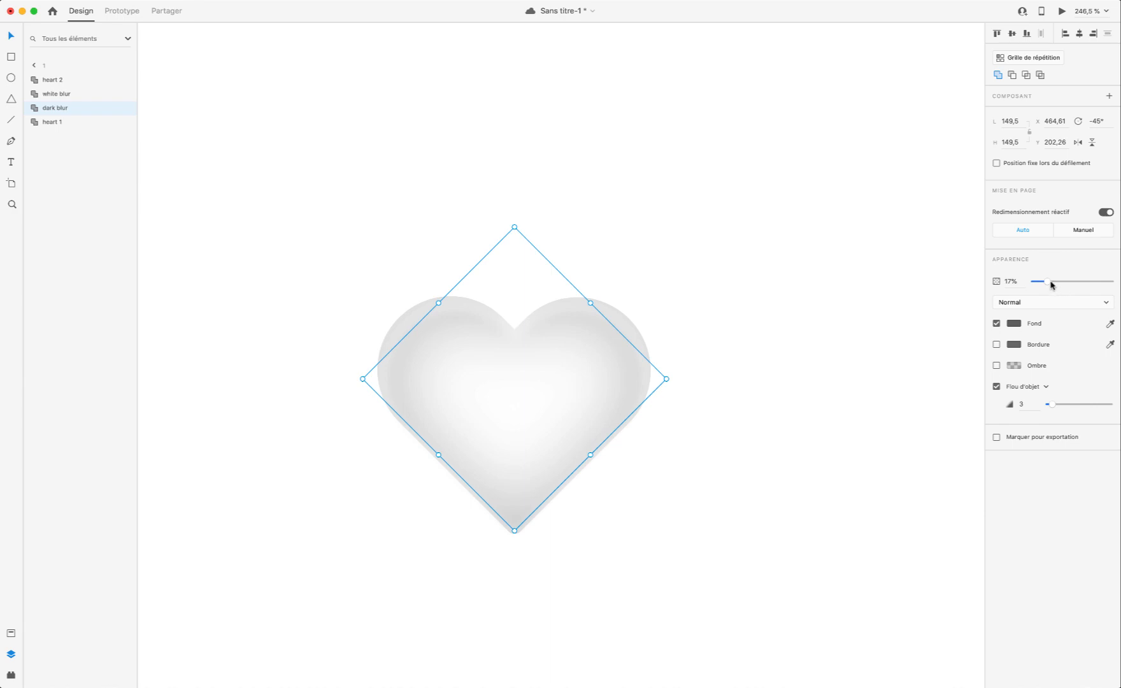
Step: Set the dark blur heart's object blur to 10 and its opacity to 2%
mouse_move(1050, 282)
left_mouse_down()
mouse_move(1009, 284)
mouse_move(1042, 288)
left_mouse_up()
left_click_drag(1050, 404, 1063, 408)
mouse_move(1045, 284)
left_mouse_down()
mouse_move(1064, 284)
mouse_move(1030, 288)
left_mouse_up()
left_click(1036, 288)
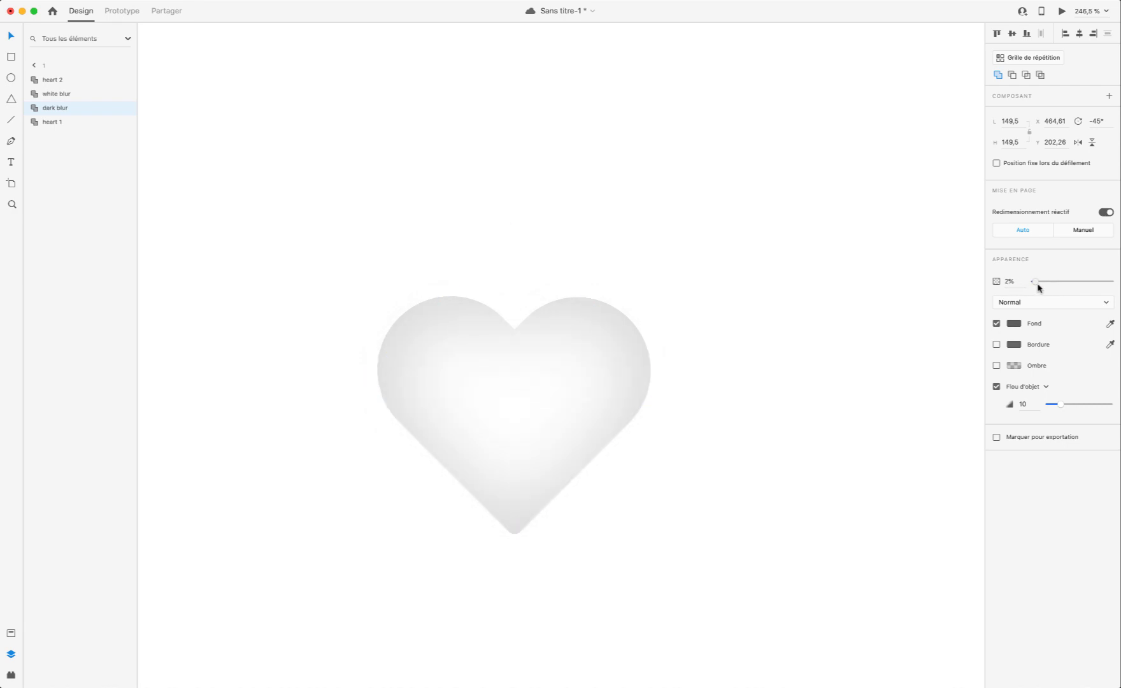
Step: Preview artboard 1, test the heart's interaction, and close the preview
left_click(806, 426)
scroll(808, 424, "down", 5)
scroll(809, 419, "up", 4)
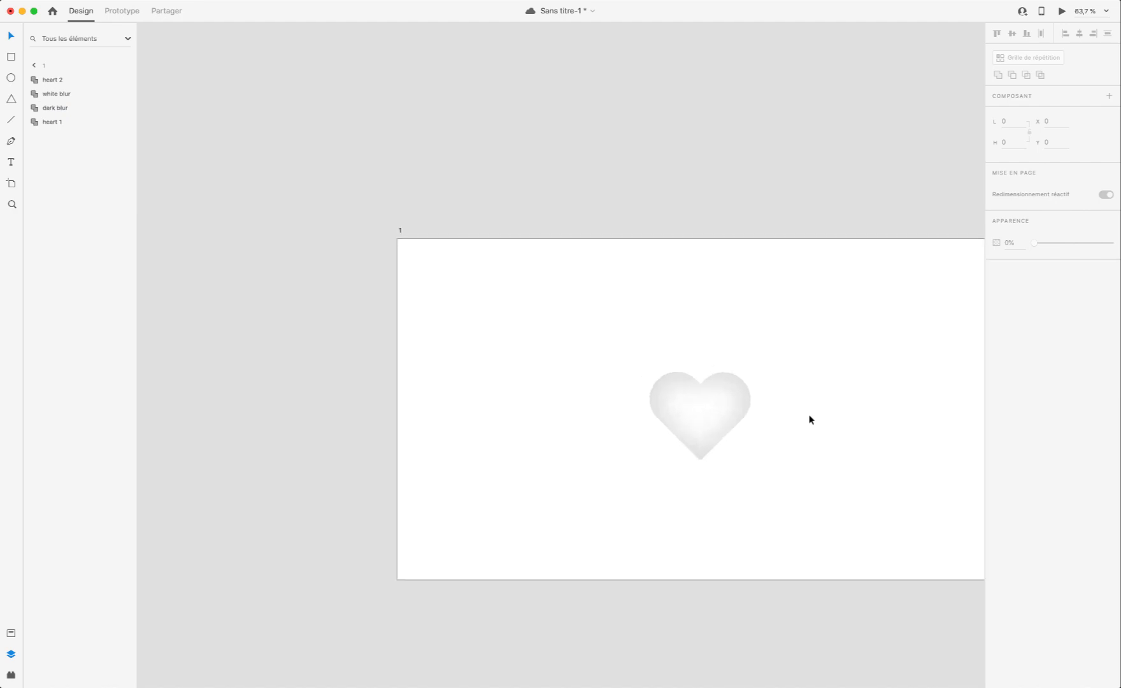
left_click(248, 166)
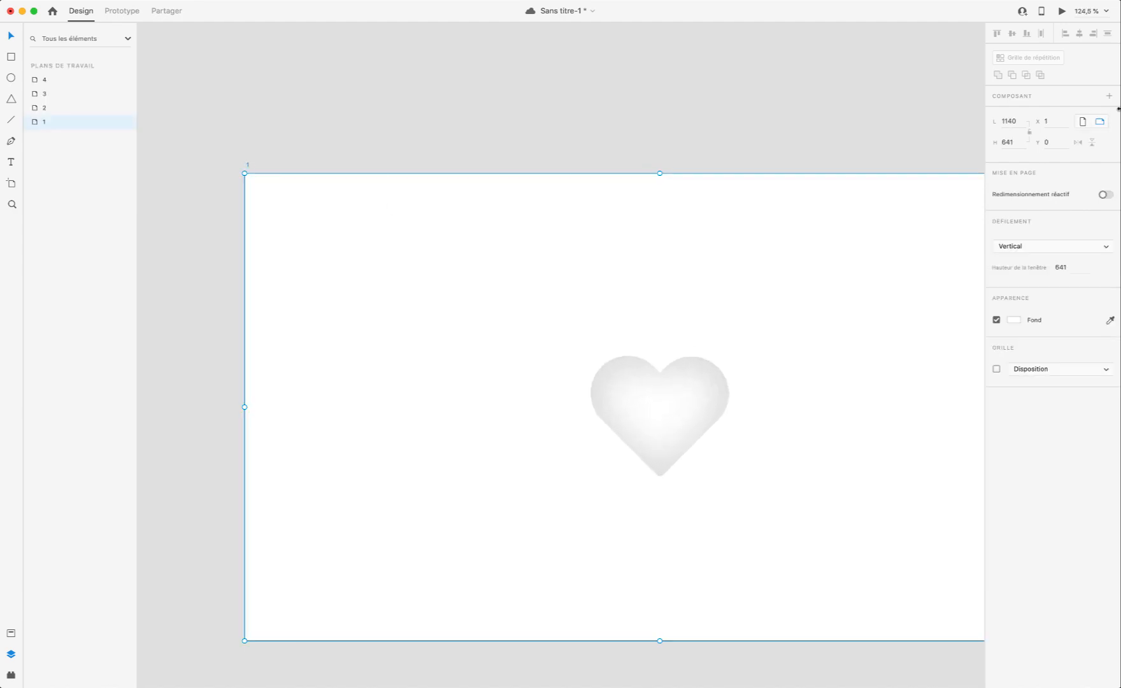
left_click(1062, 11)
left_click(311, 483)
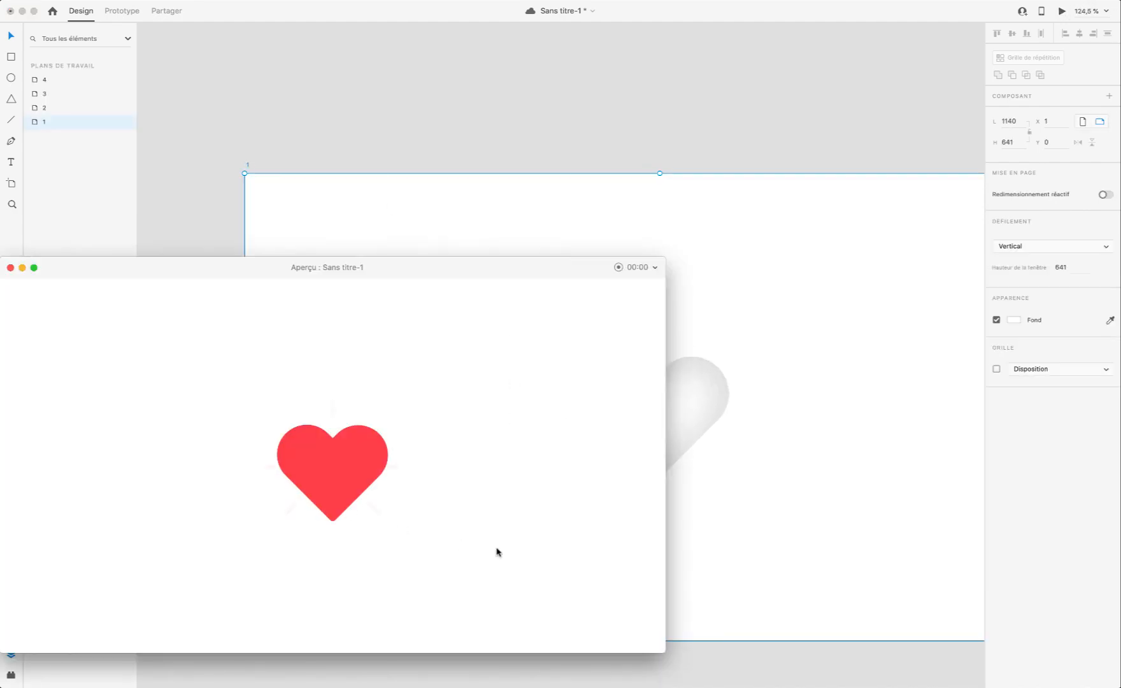
left_click(339, 465)
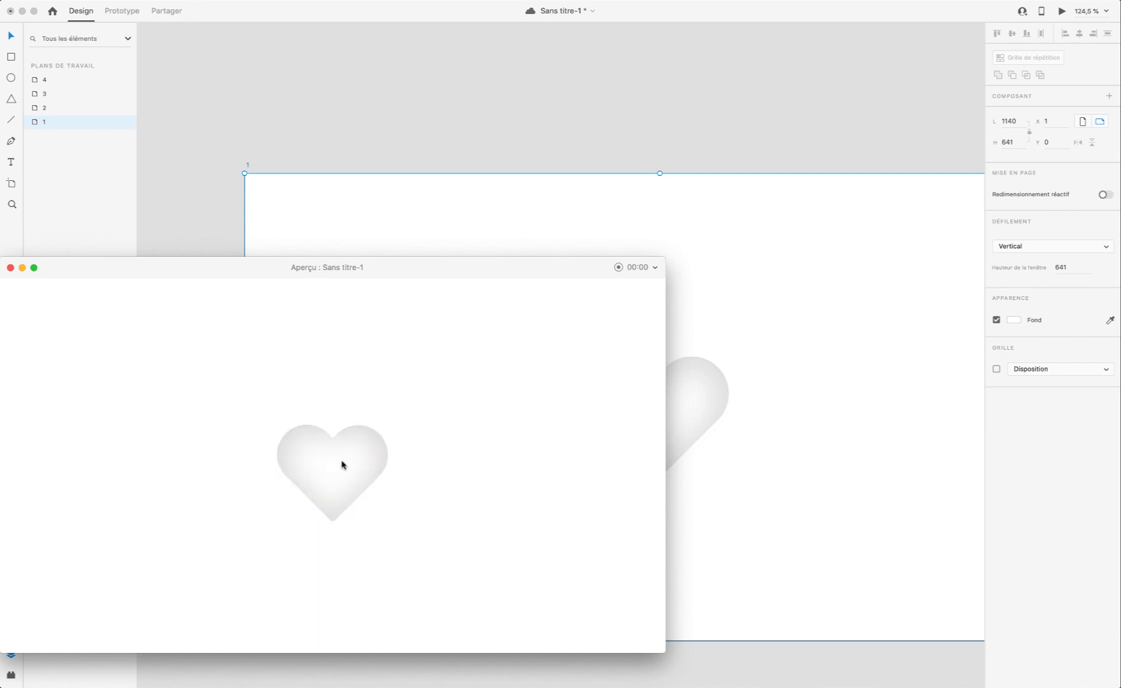
left_click(341, 465)
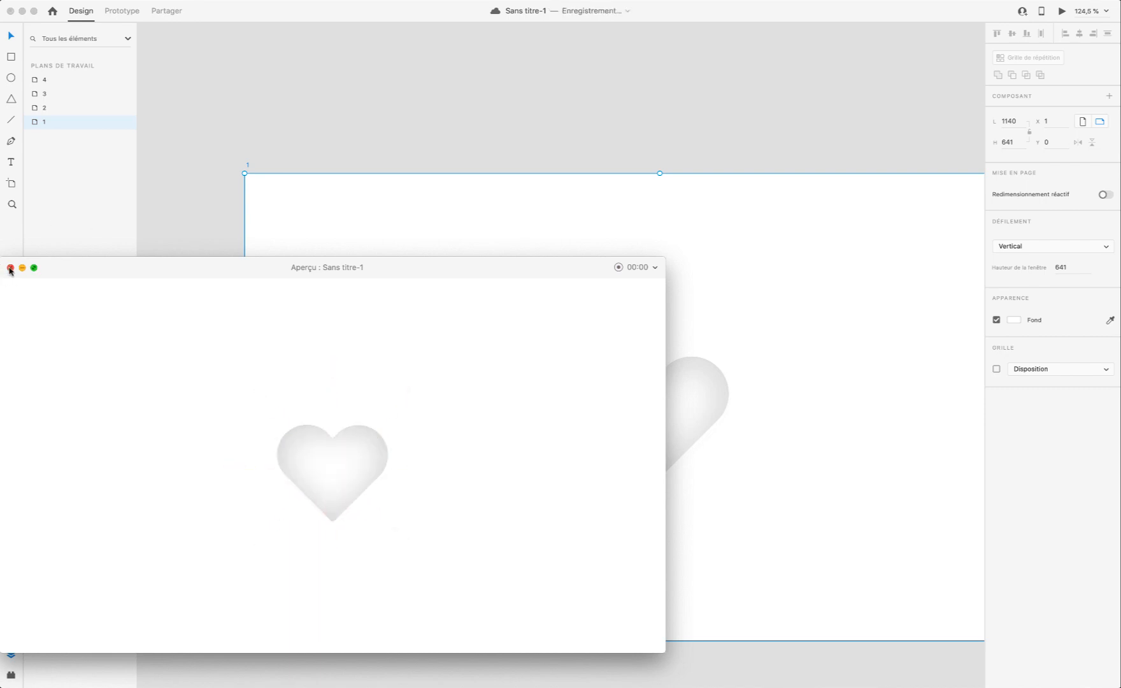
left_click(11, 268)
Step: Duplicate the heart 1 shape and place the copy at the bottom of the layer stack
left_click(704, 370)
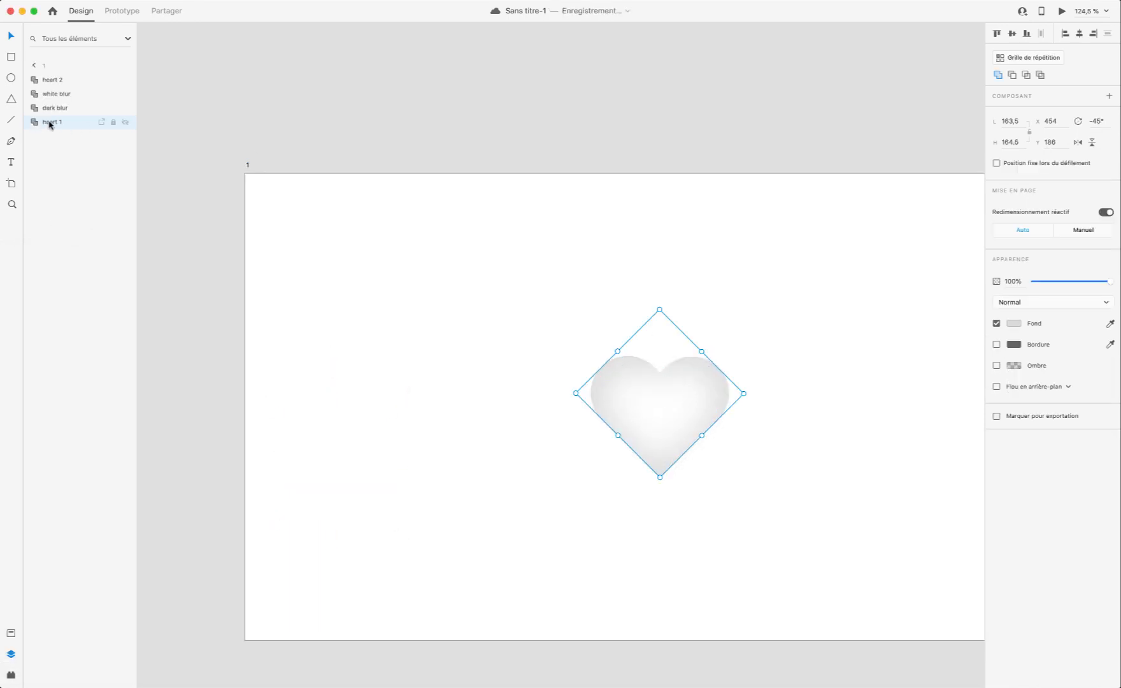
key("super+d")
scroll(760, 423, "up", 5)
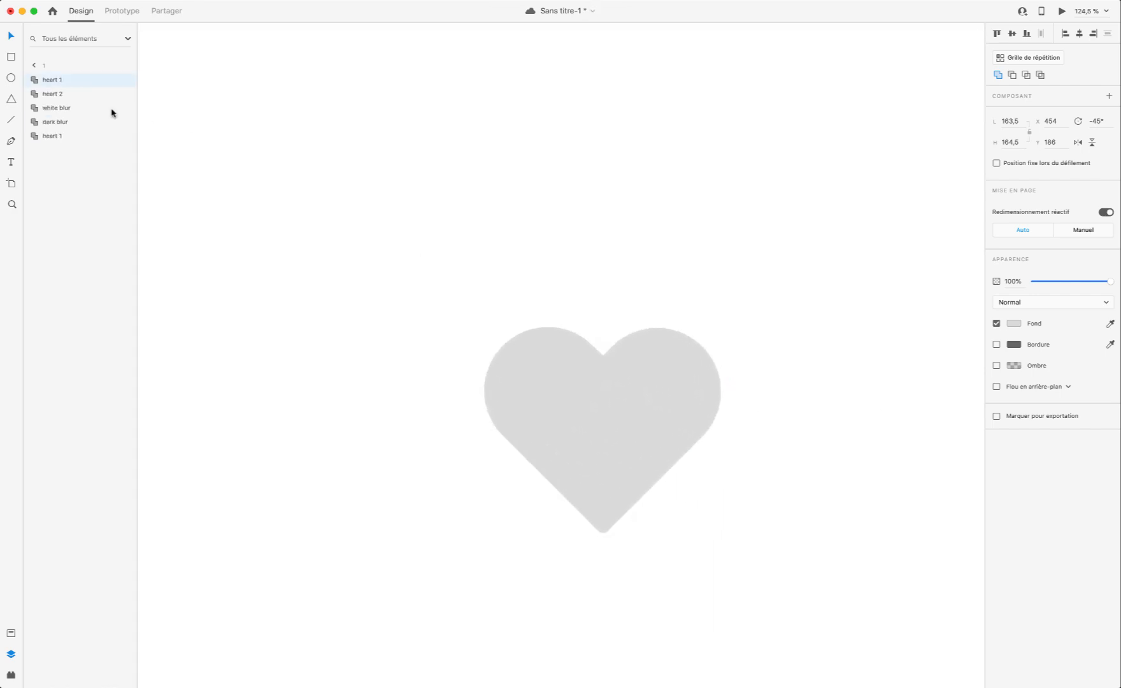
left_click_drag(54, 83, 55, 144)
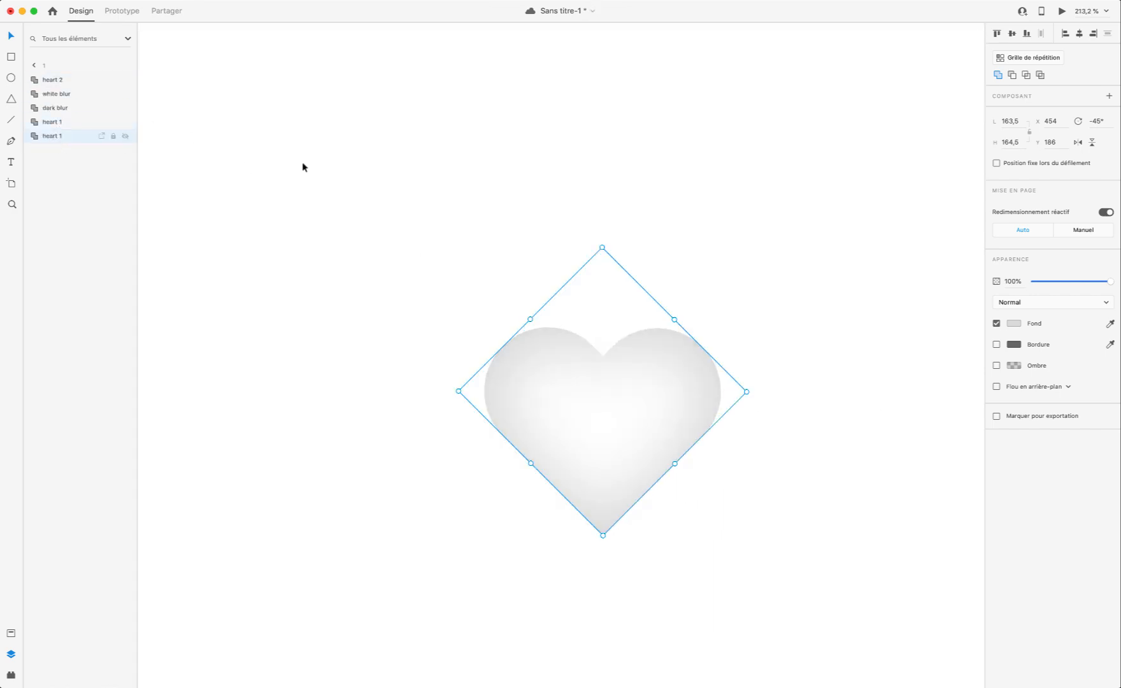
Step: Move the bottom heart 1 copy down 4 px and shrink it to about 146.5 × 147.5
key("Down")
key("Down")
key("Down")
key("Down")
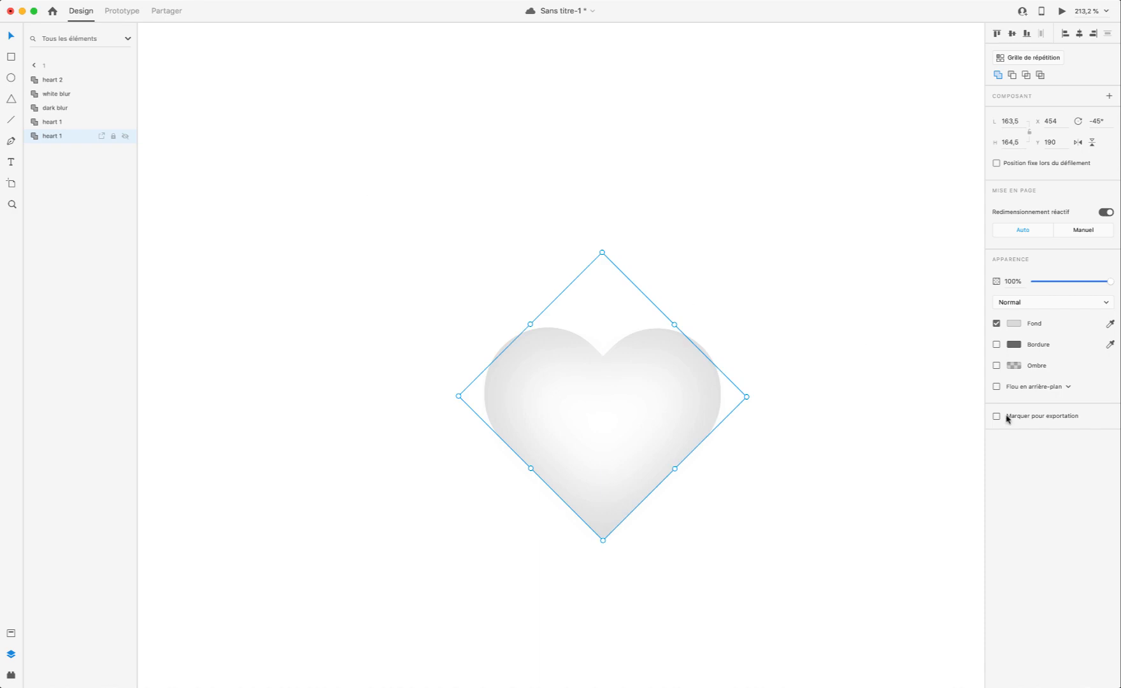
left_click_drag(602, 252, 604, 283)
Step: Shift the bottom heart 1 copy down to Y 218.04 and fill it with dark grey #3E3E3E
key("super+a")
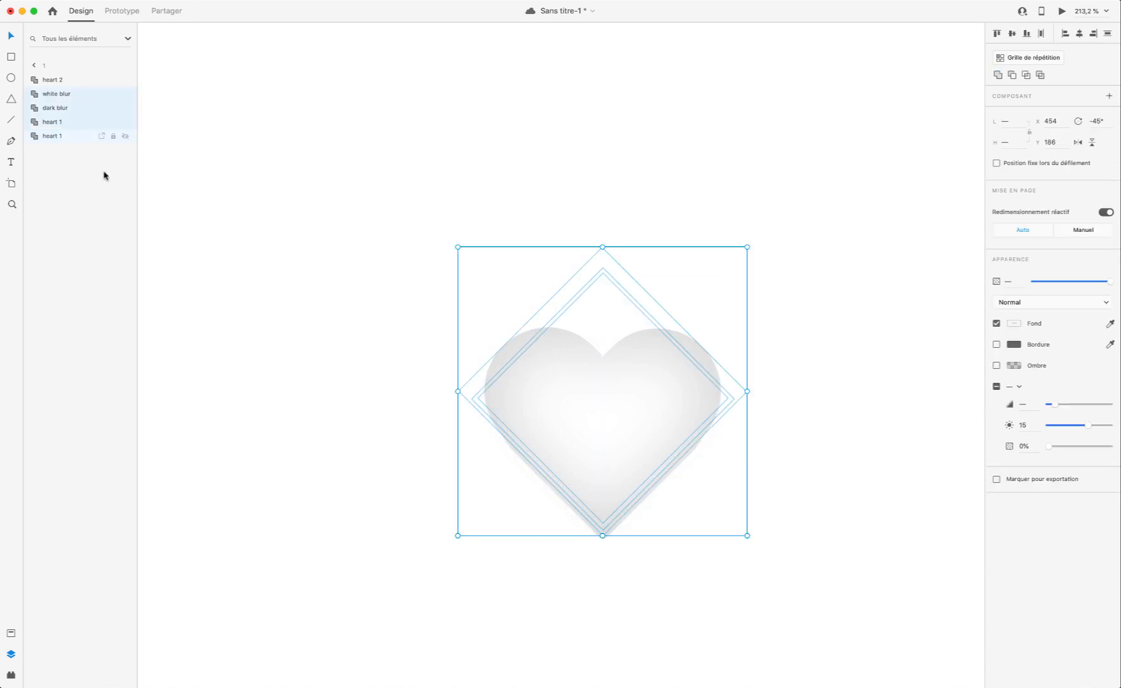
left_click(85, 169)
left_click(61, 137)
key("Down")
key("Down")
key("Down")
key("Down")
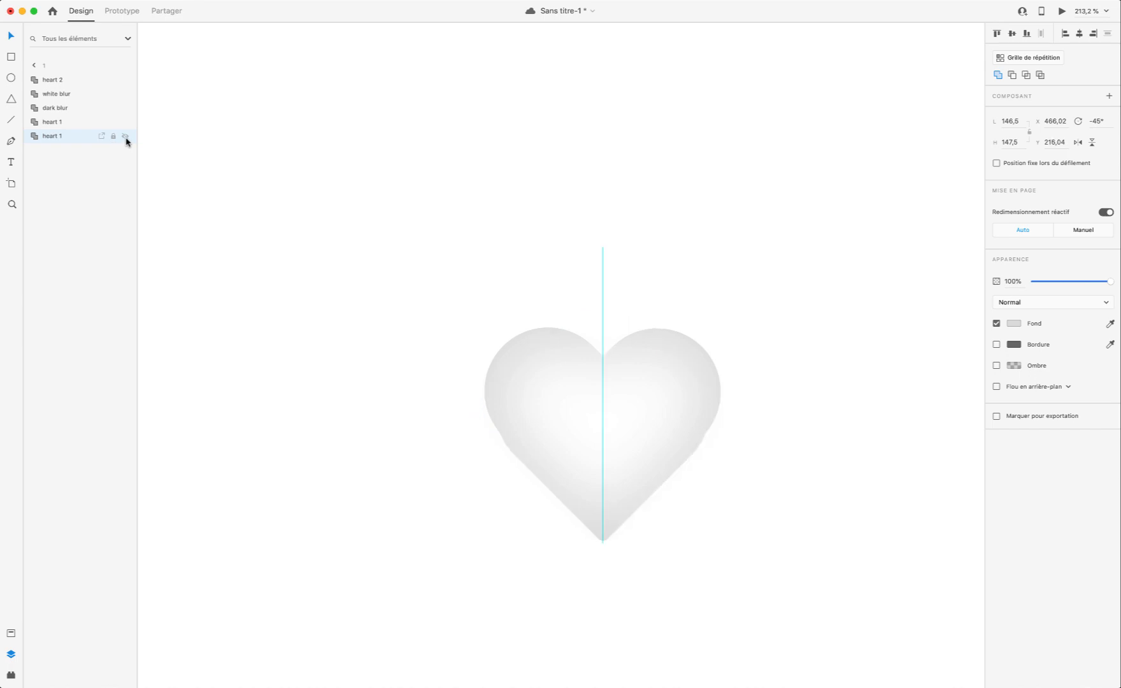
left_click(1018, 324)
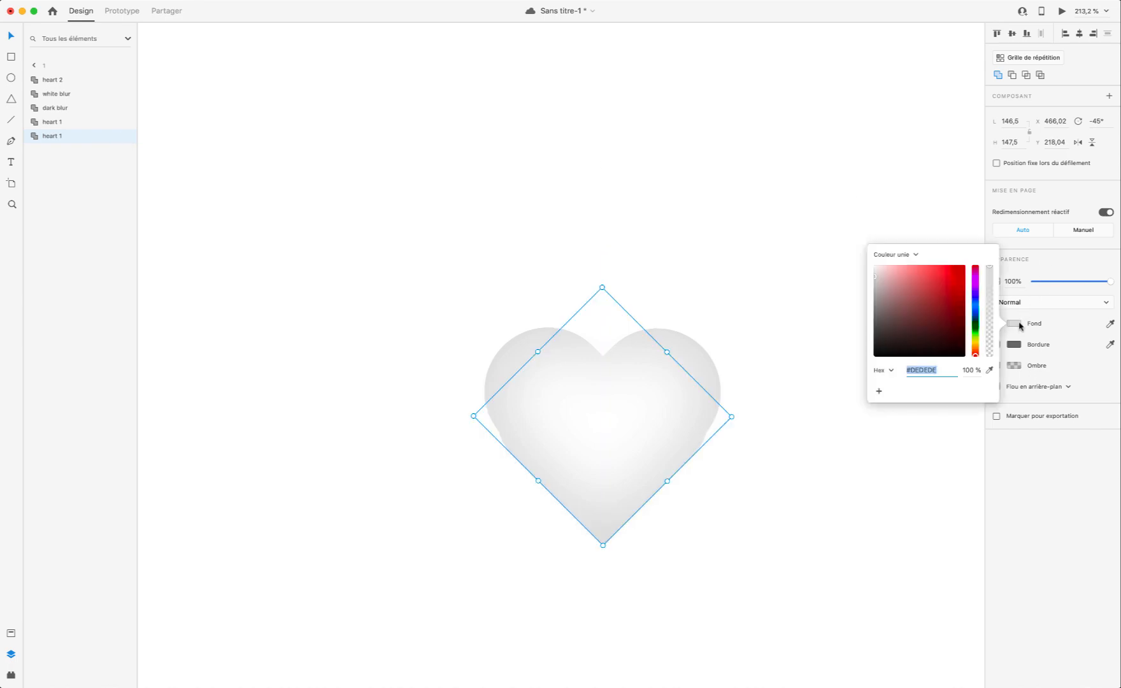
left_click_drag(908, 320, 861, 336)
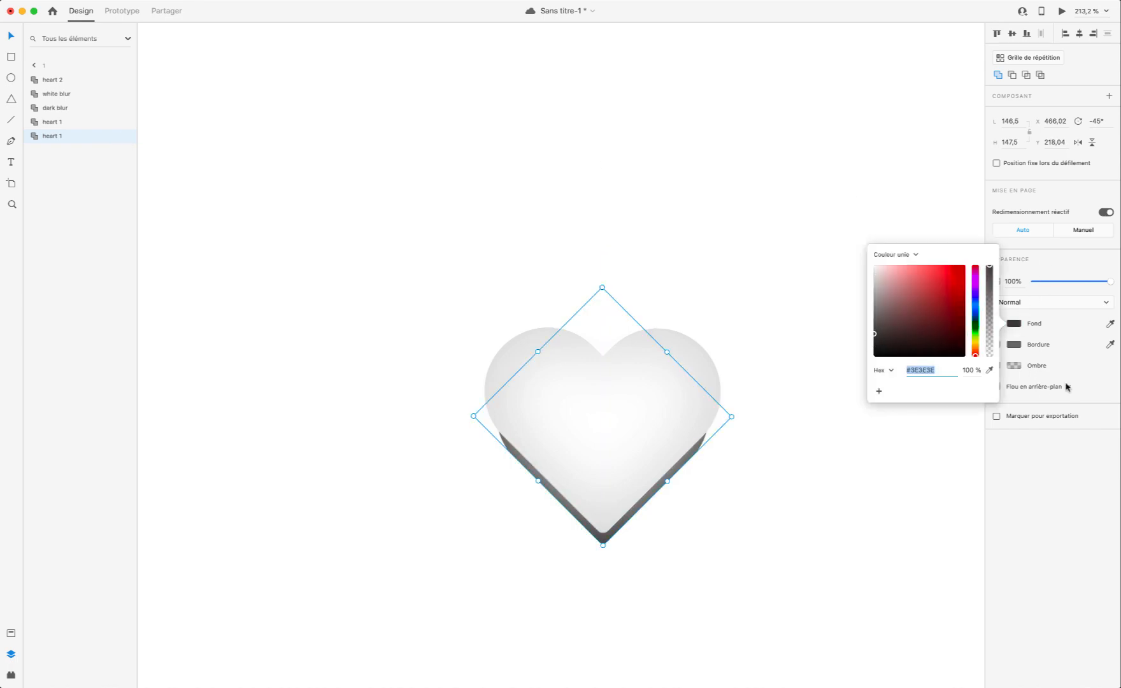
Step: Apply an object blur of 20 to the bottom heart 1 copy and lower its opacity to 19%
left_click(996, 387)
left_click(996, 386)
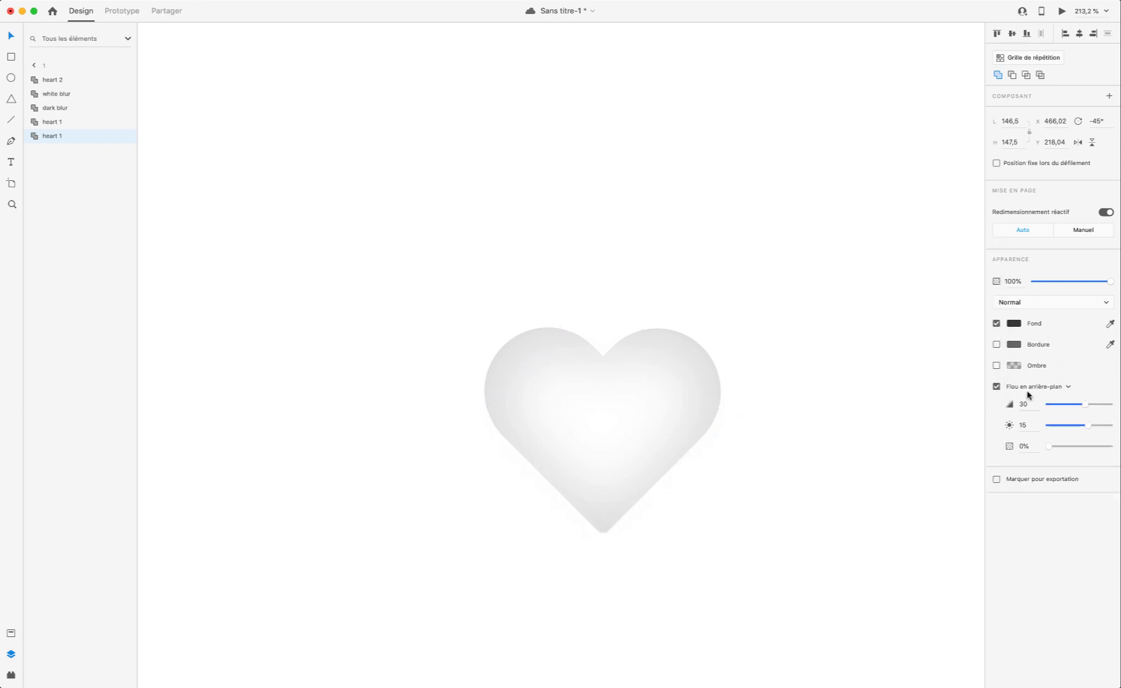
left_click(1026, 386)
left_click(1029, 396)
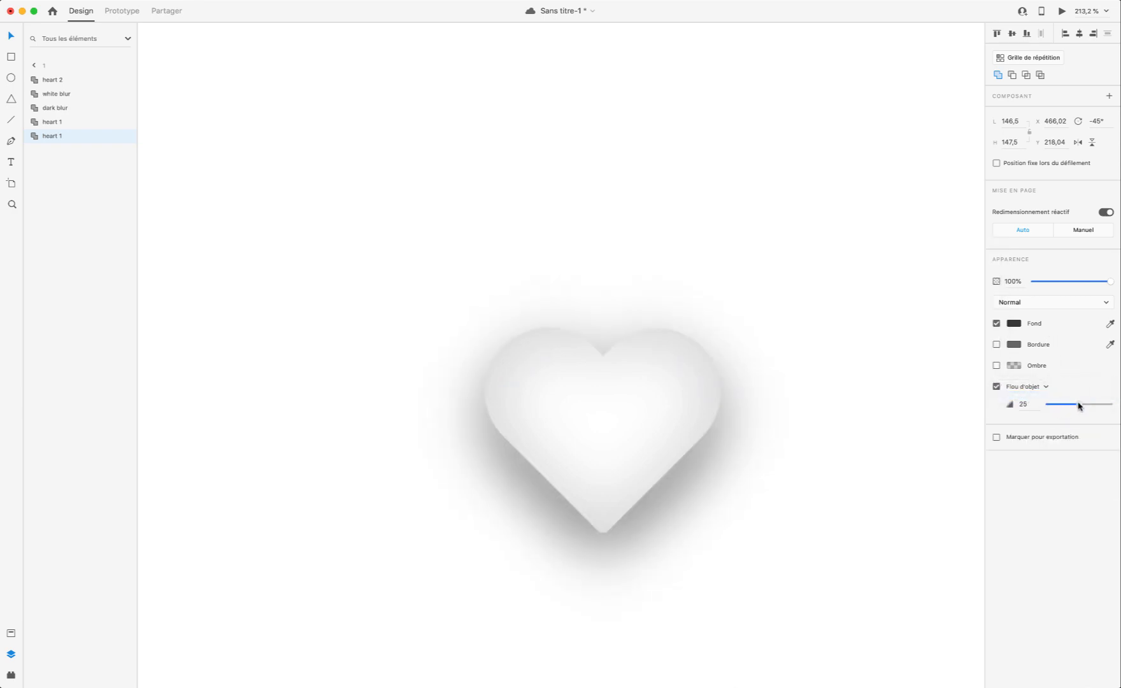
mouse_move(1083, 404)
left_mouse_down()
mouse_move(1066, 406)
mouse_move(1118, 401)
mouse_move(1063, 405)
mouse_move(1075, 406)
left_mouse_up()
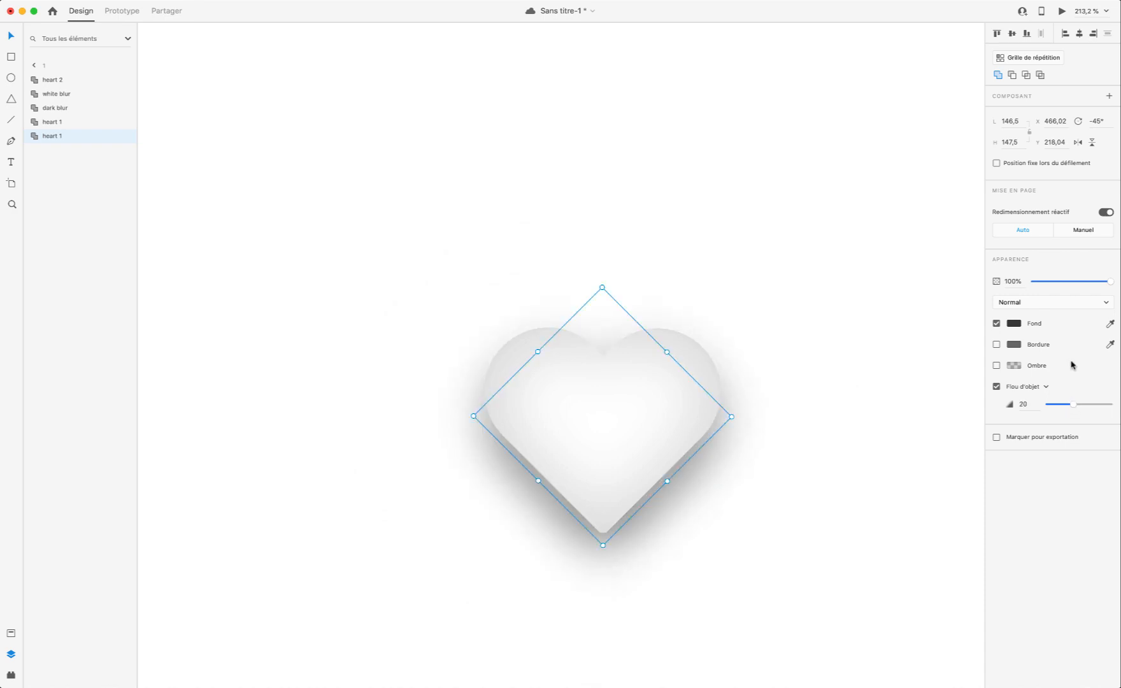
mouse_move(1053, 283)
left_mouse_down()
mouse_move(1064, 284)
mouse_move(1044, 284)
left_mouse_up()
left_click(1049, 281)
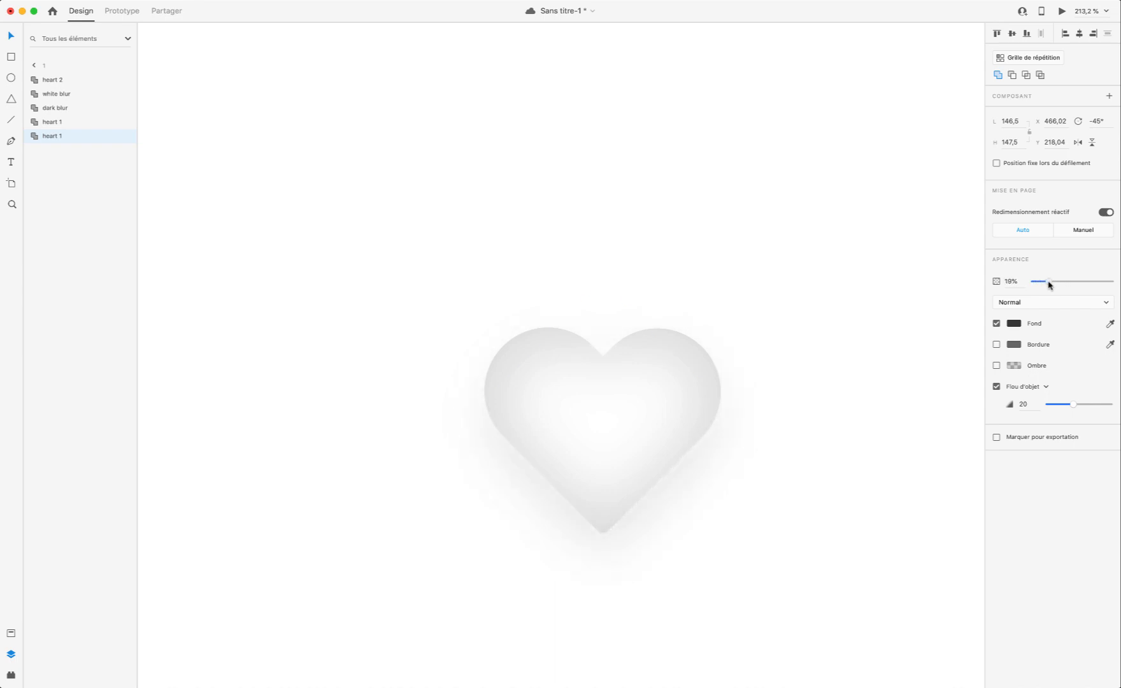
Step: Copy the blurred grey heart from artboard 1 into artboard 2 and place it at the bottom of the layer stack
scroll(893, 313, "down", 5)
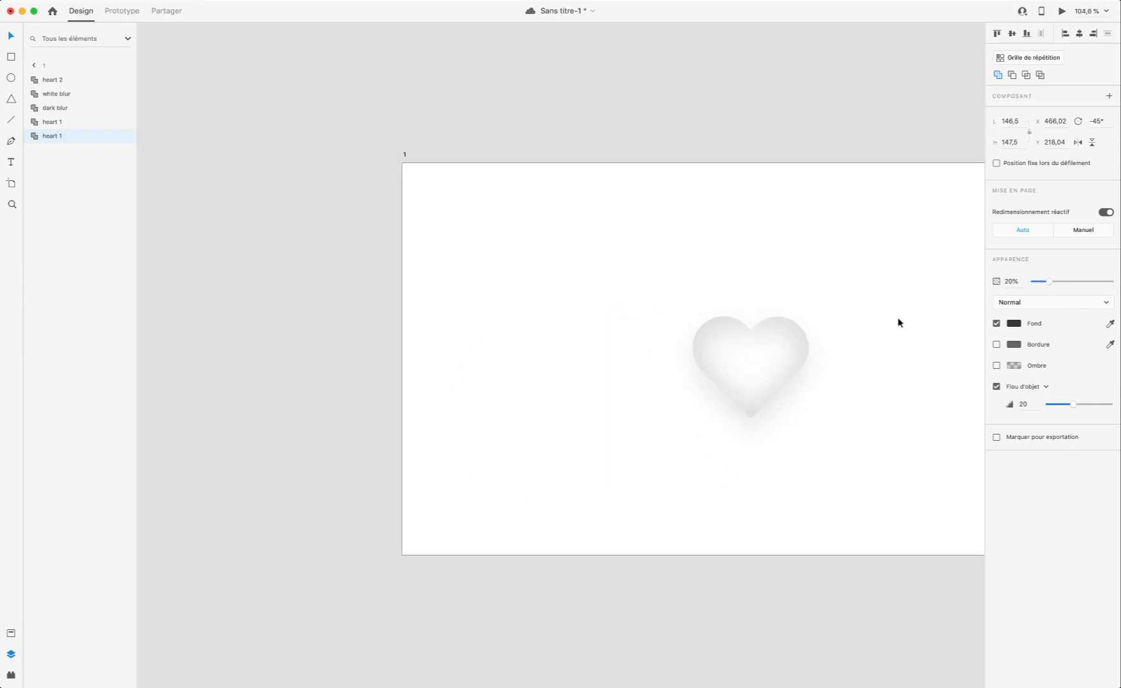
scroll(890, 322, "right", 5)
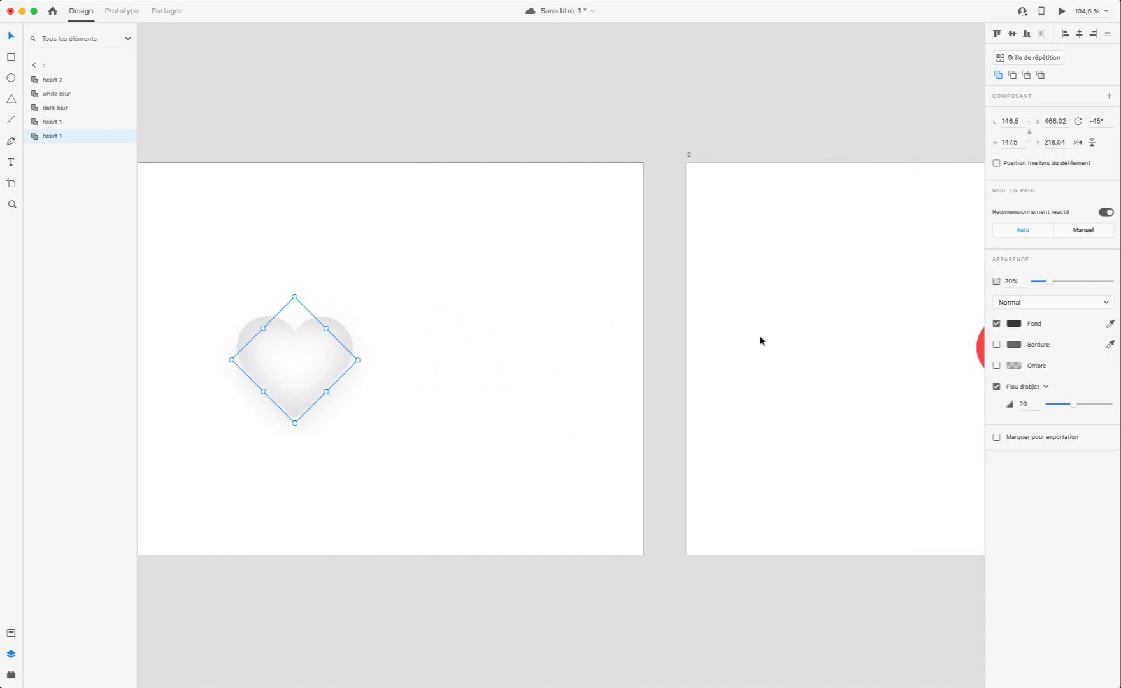
scroll(760, 340, "right", 5)
left_click(451, 155)
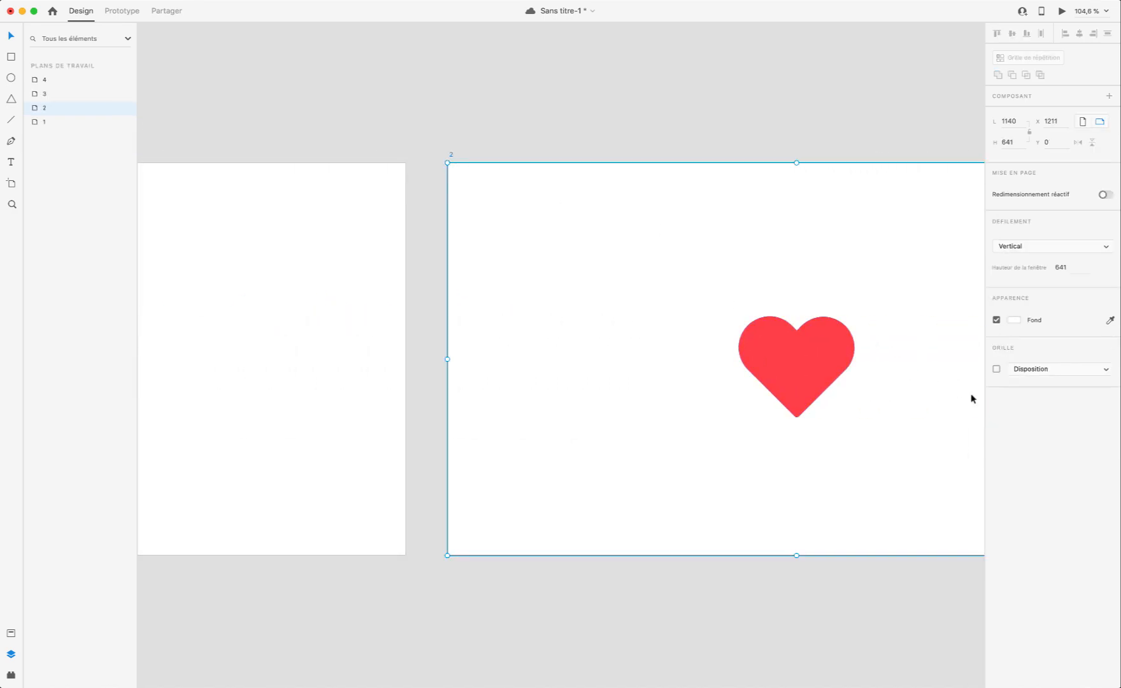
key("super+v")
left_click_drag(43, 83, 48, 132)
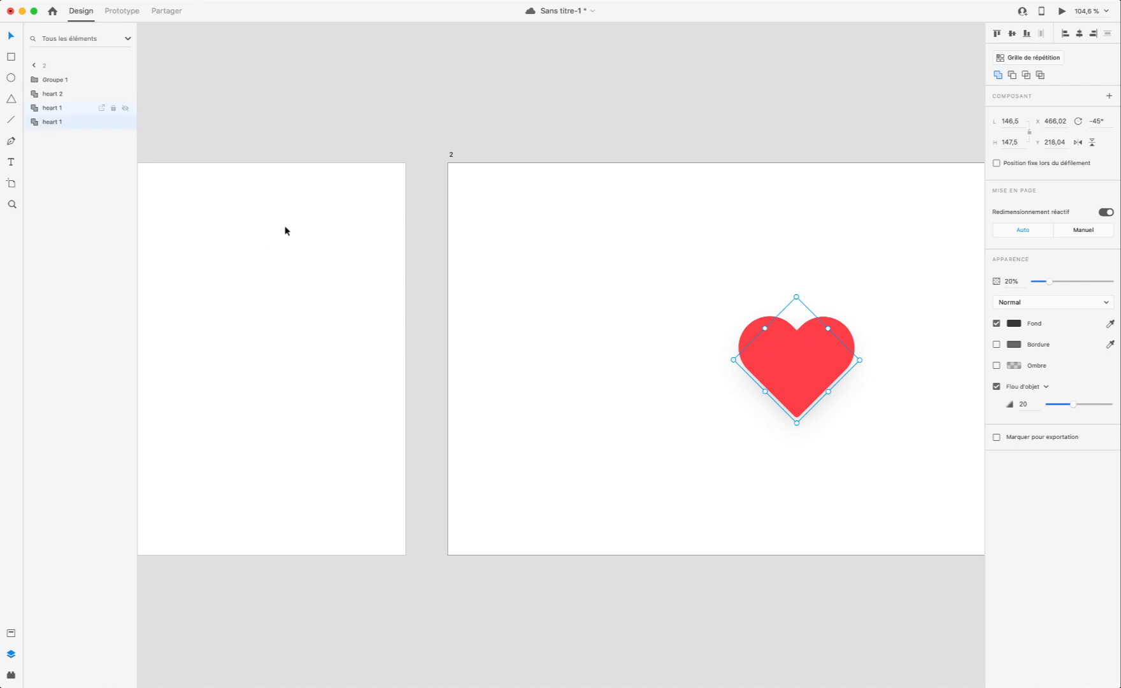
Step: Rename the bottom heart 1 layer on artboard 2 as shadow
double_click(52, 121)
type("shadow")
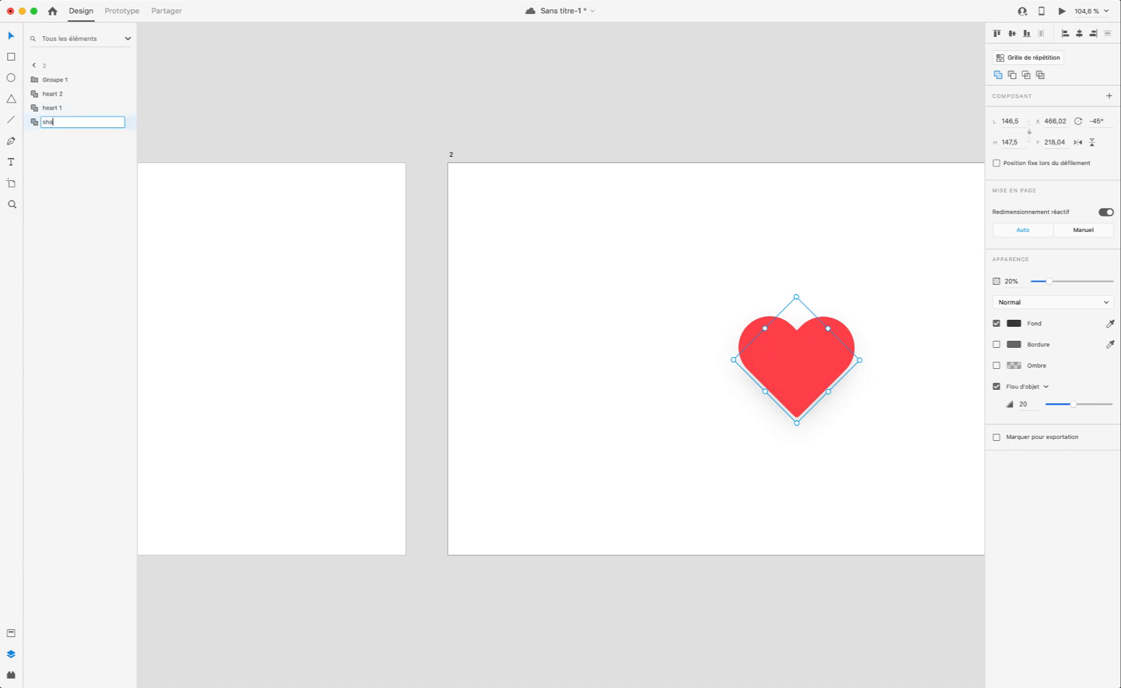
key("Return")
Step: Rename the bottom heart 1 layer on artboard 1 as shadow
scroll(530, 443, "left", 10)
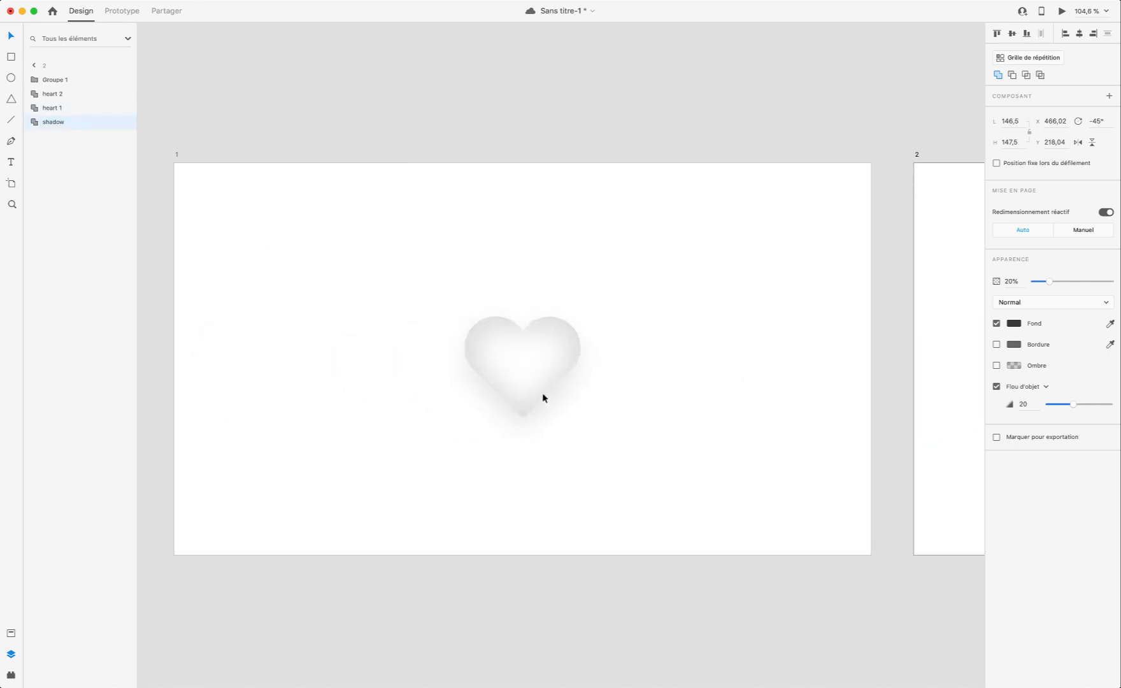
left_click(522, 352)
left_click(46, 136)
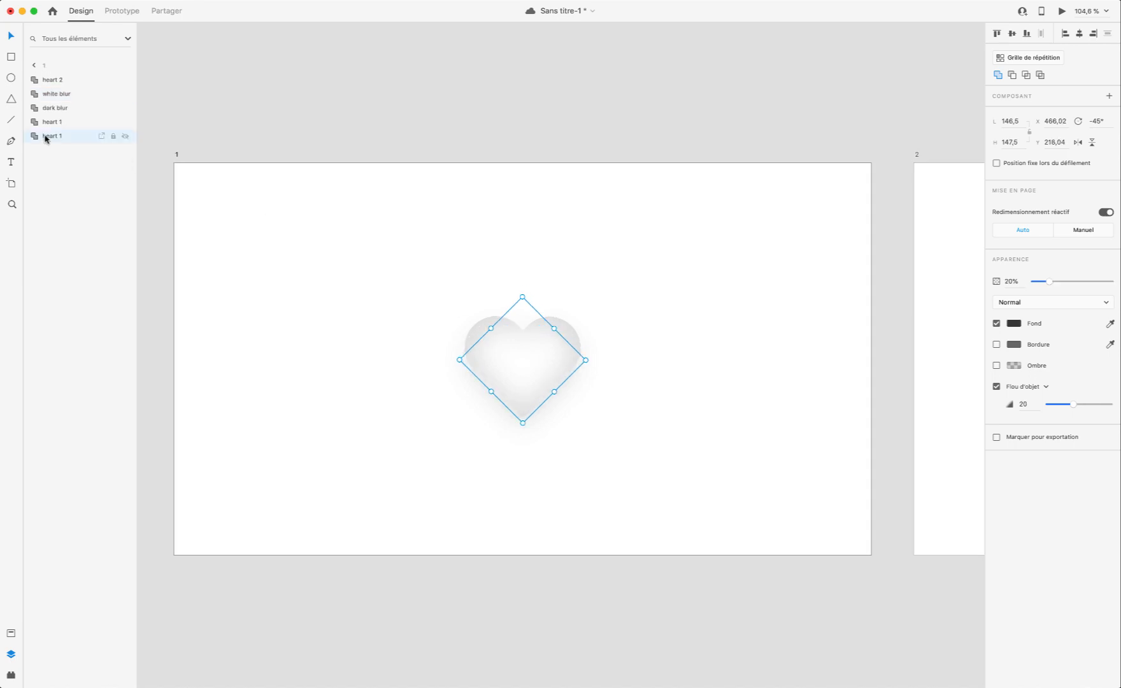
double_click(45, 136)
type("shadow")
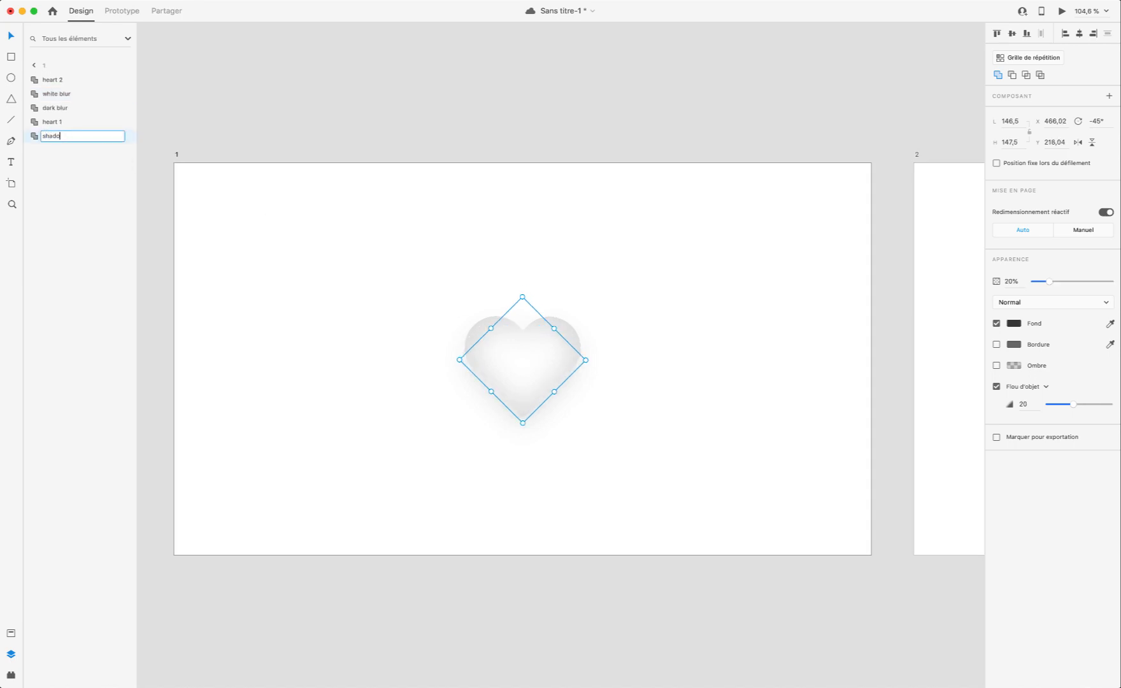
key("Return")
Step: Fill the shadow layer on artboard 2 with the red sampled from the heart
scroll(726, 280, "right", 10)
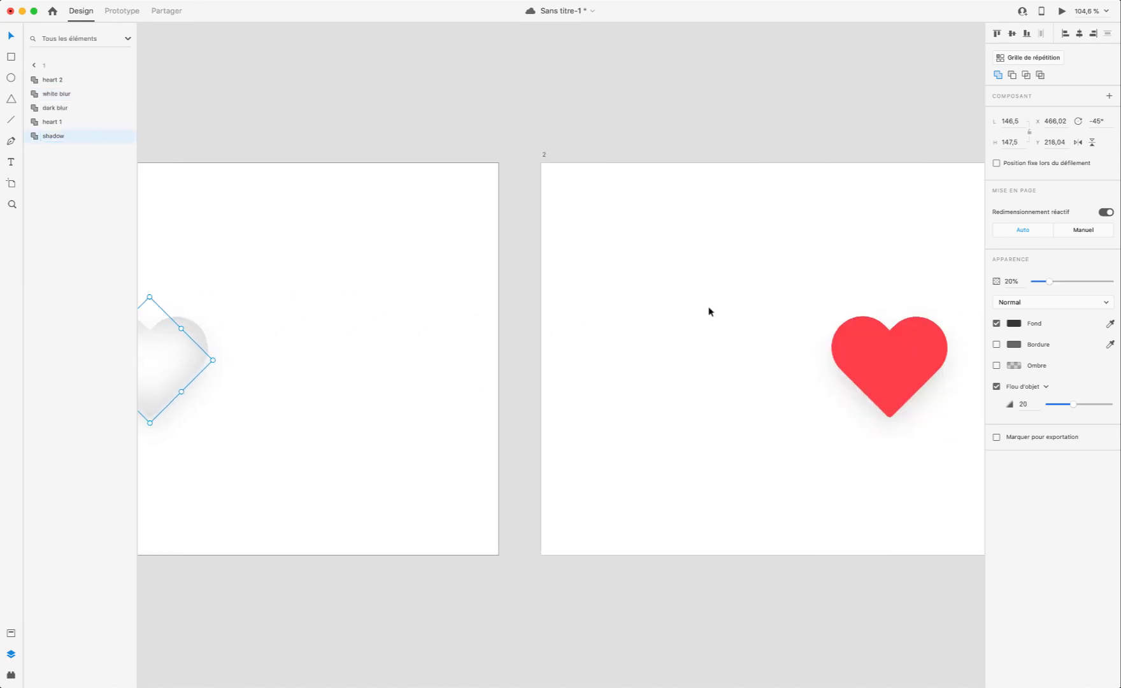
left_click(859, 421)
left_click(50, 123)
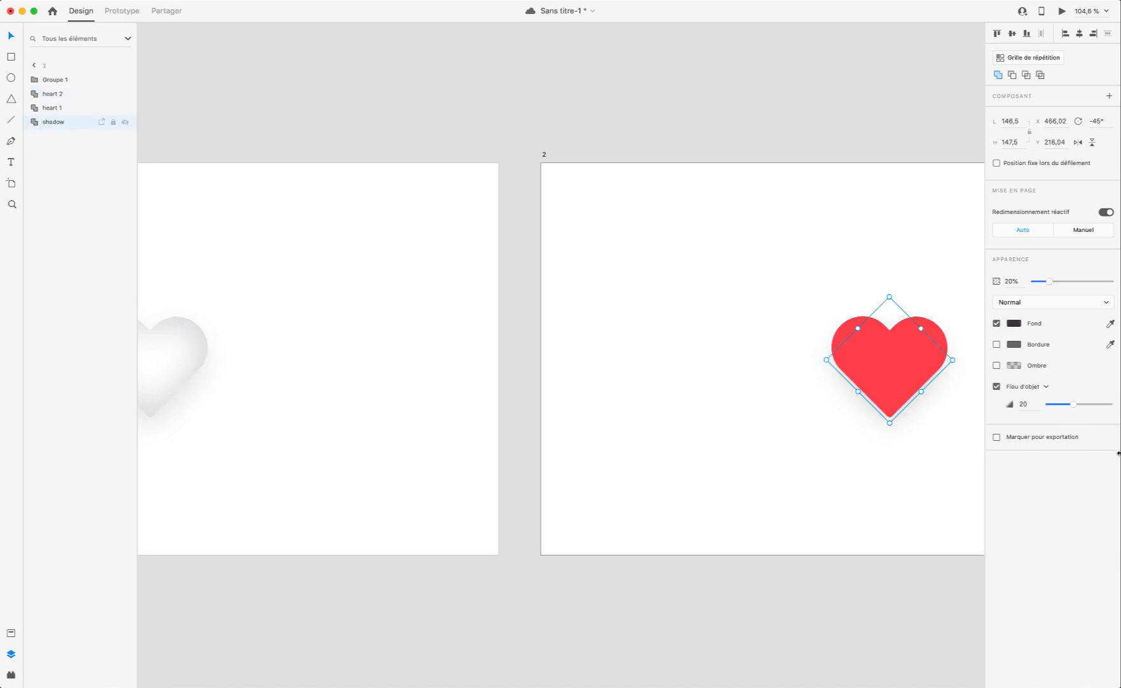
left_click(1109, 323)
left_click(869, 363)
scroll(953, 426, "right", 5)
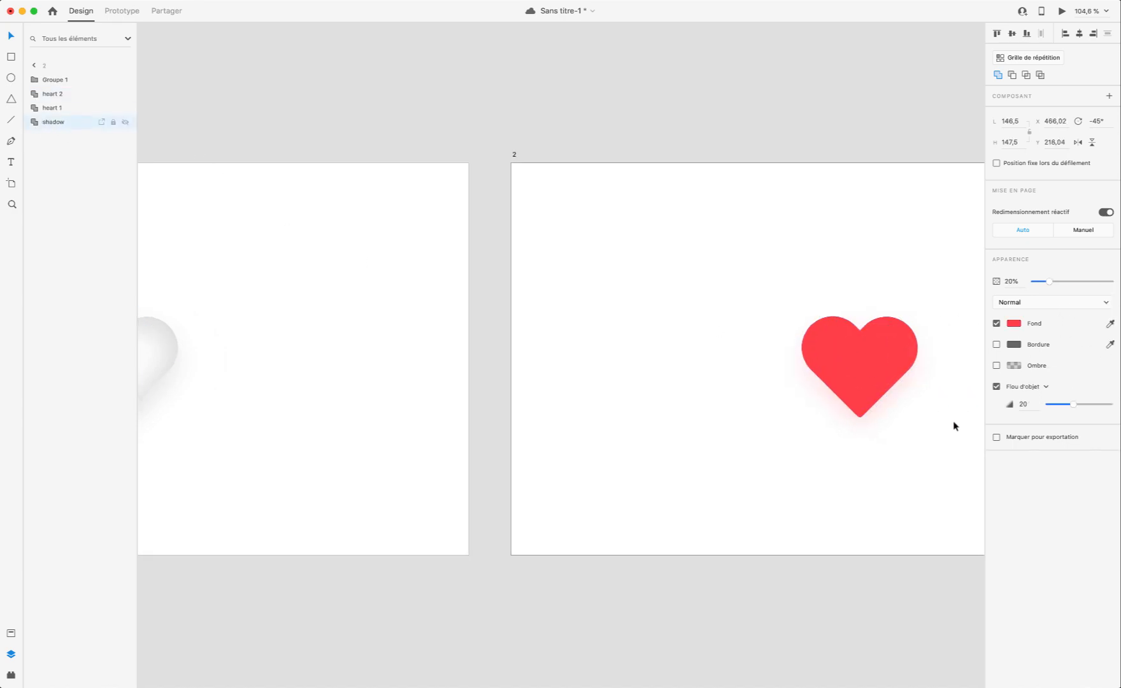
Step: Set the red shadow on artboard 2 to 50% opacity and an object blur of 35
left_click_drag(1062, 285, 1073, 285)
left_click_drag(1080, 405, 1089, 407)
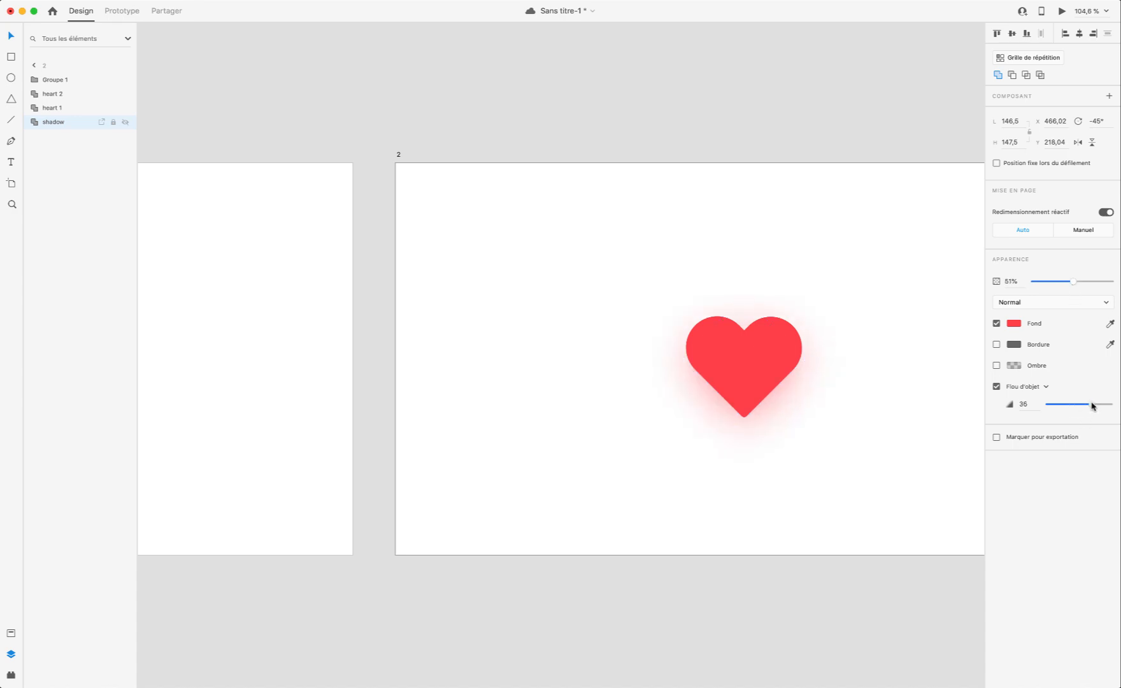
left_click_drag(1092, 406, 1091, 405)
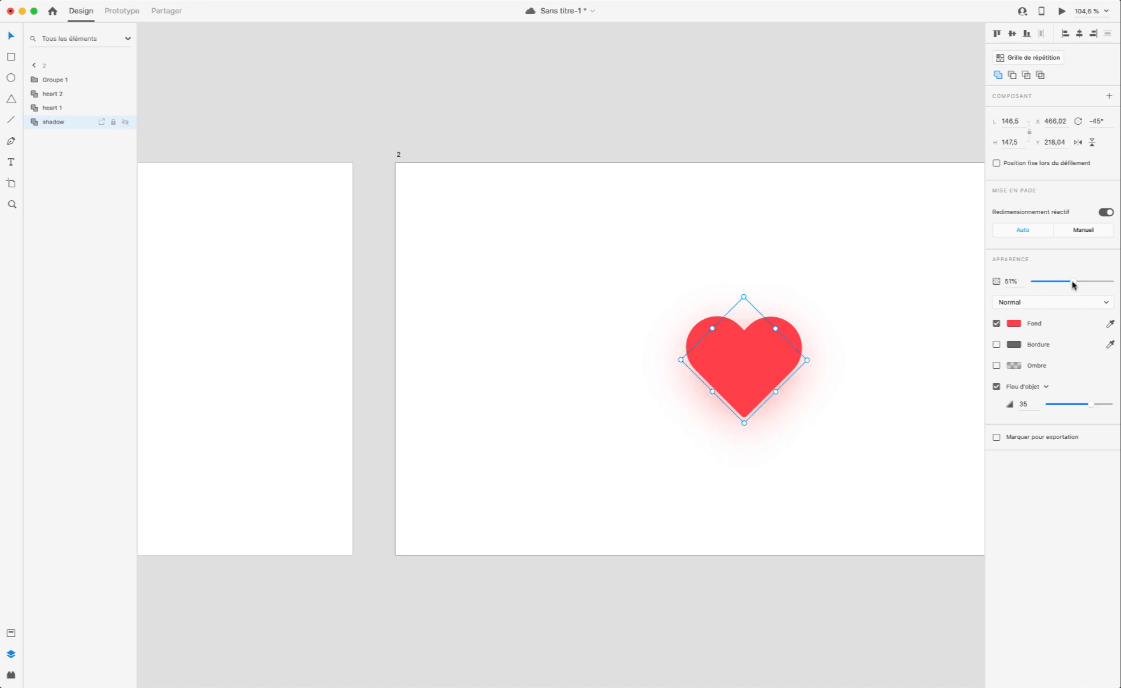
mouse_move(1073, 284)
left_mouse_down()
mouse_move(1048, 285)
mouse_move(1073, 285)
left_mouse_up()
Step: Copy the red shadow into artboard 3 and place it at the bottom of the layer stack
scroll(861, 333, "right", 10)
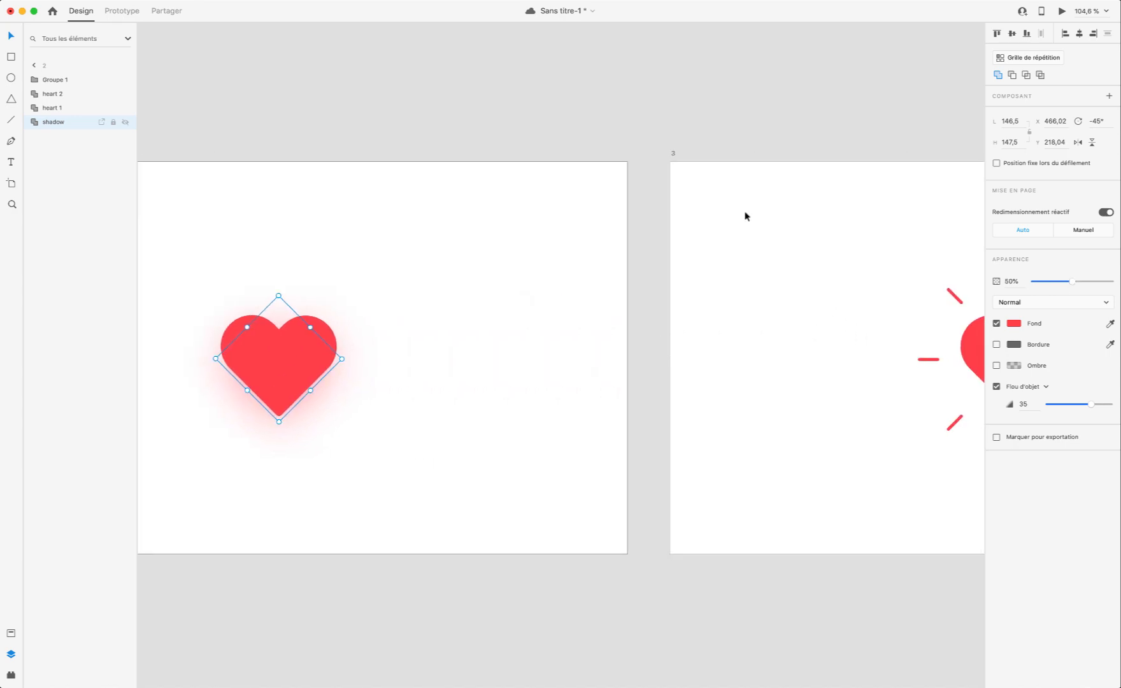
left_click(675, 159)
left_click(53, 80)
left_click_drag(52, 79, 51, 128)
Step: Paste the red shadow into artboard 4 and place it below heart 1 in the layer stack
scroll(278, 195, "right", 15)
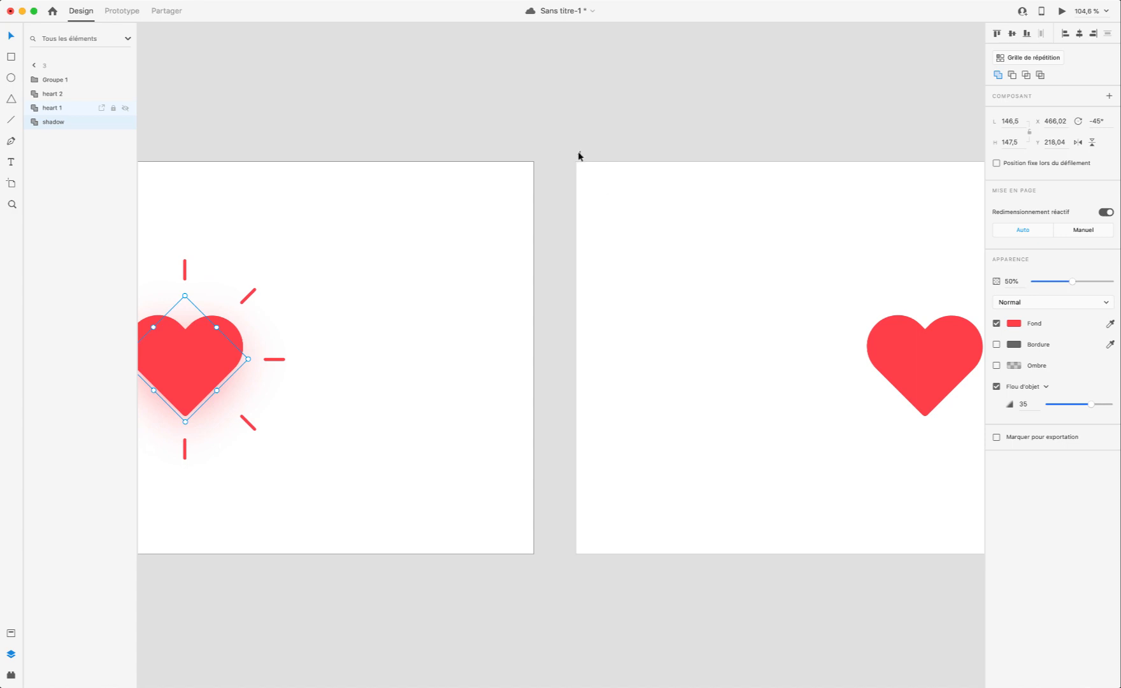
left_click(579, 153)
key("super+v")
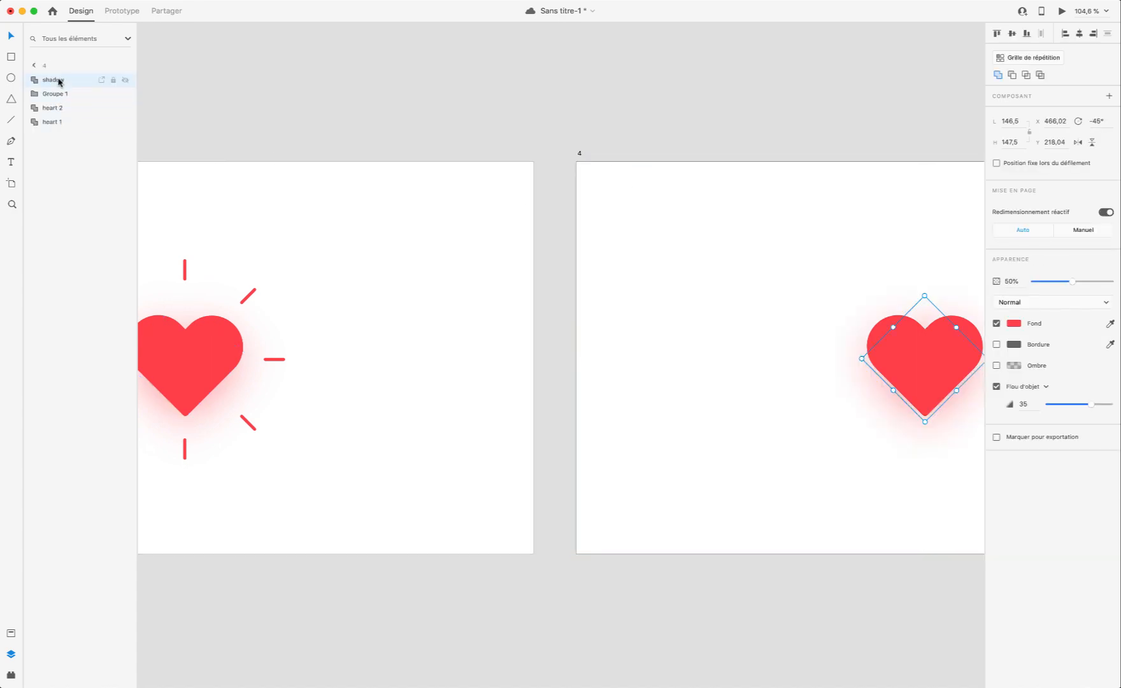
left_click_drag(61, 81, 57, 126)
Step: Open a preview of the prototype starting from artboard 1
scroll(593, 211, "left", 20)
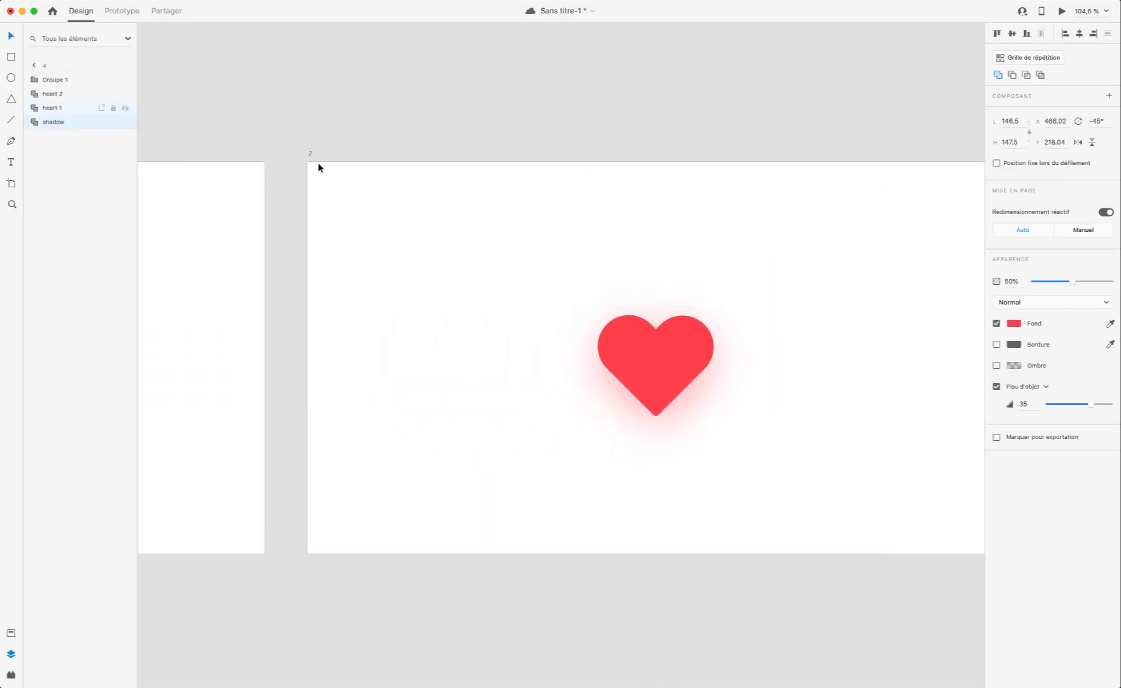
scroll(329, 167, "left", 2)
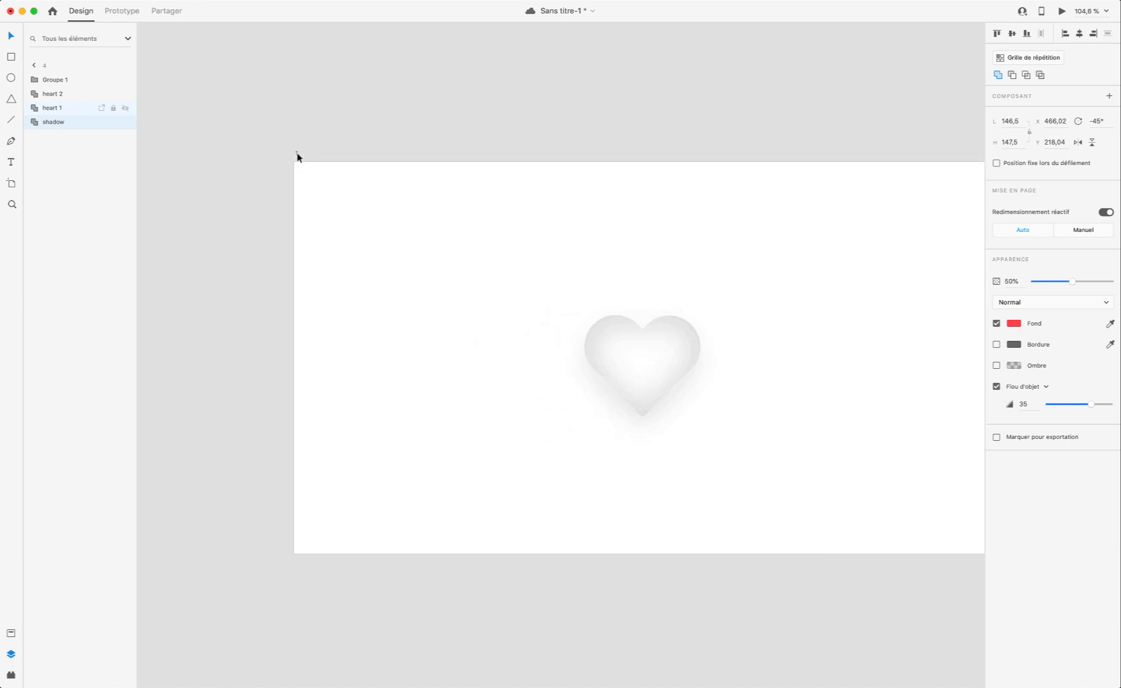
left_click(296, 154)
left_click(1062, 12)
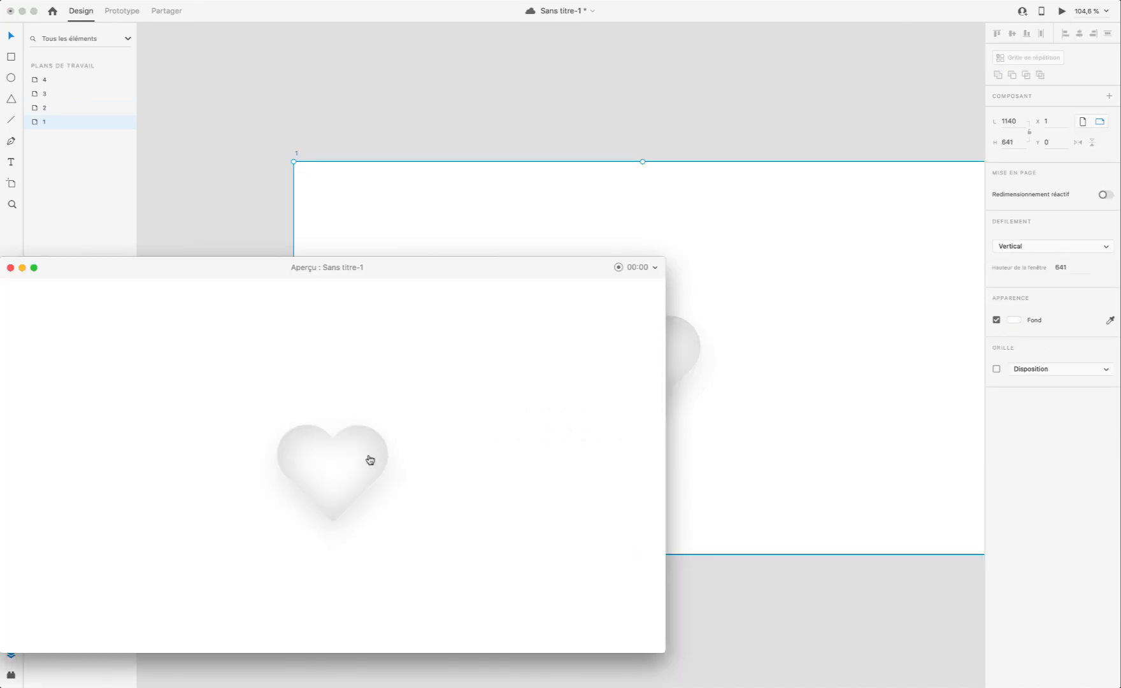
scroll(721, 381, "left", 2)
Step: Delete the dark blur shape from the grey heart on artboard 1
left_click(775, 365)
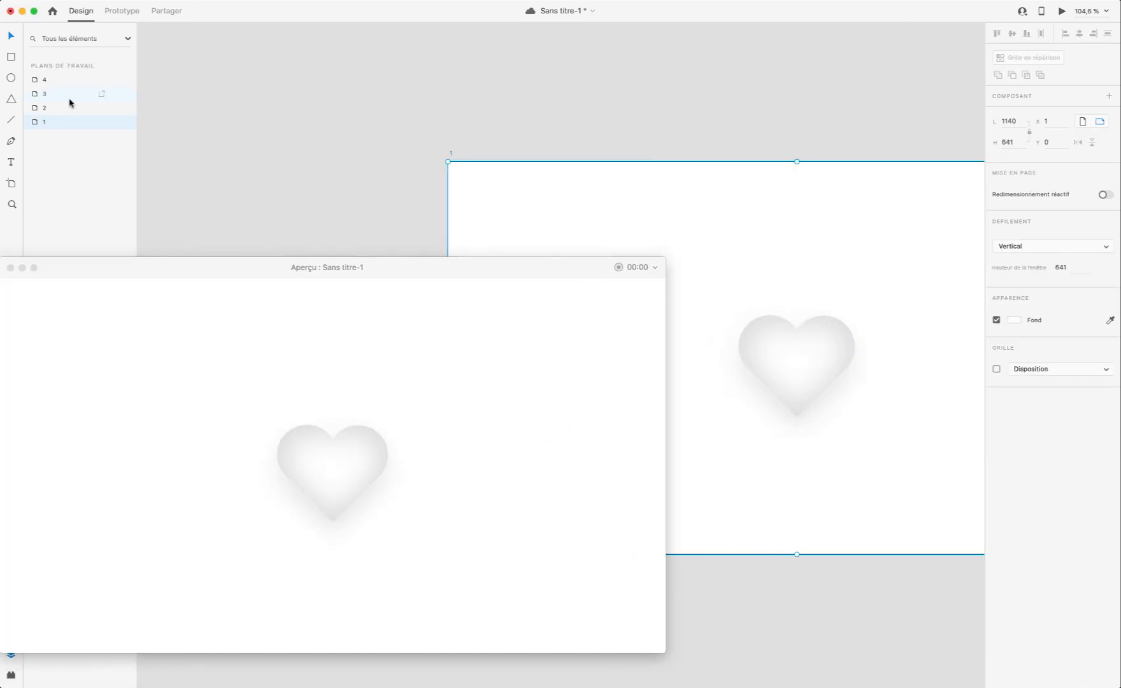
left_click(775, 361)
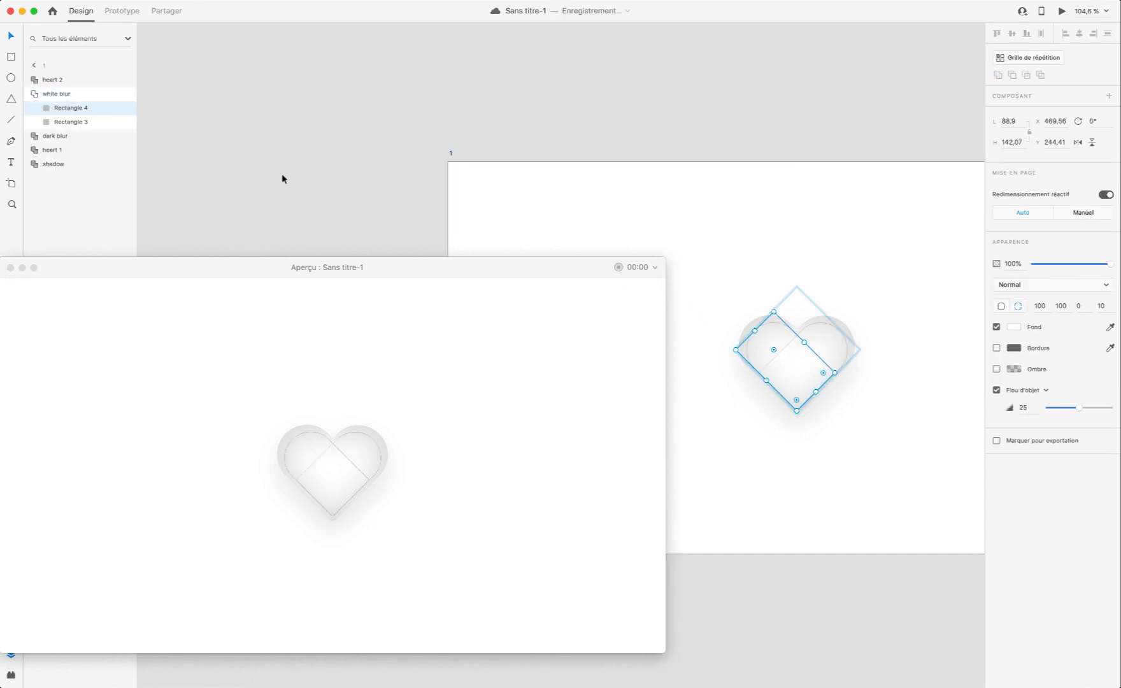
left_click(55, 94)
left_click(53, 108)
key("Delete")
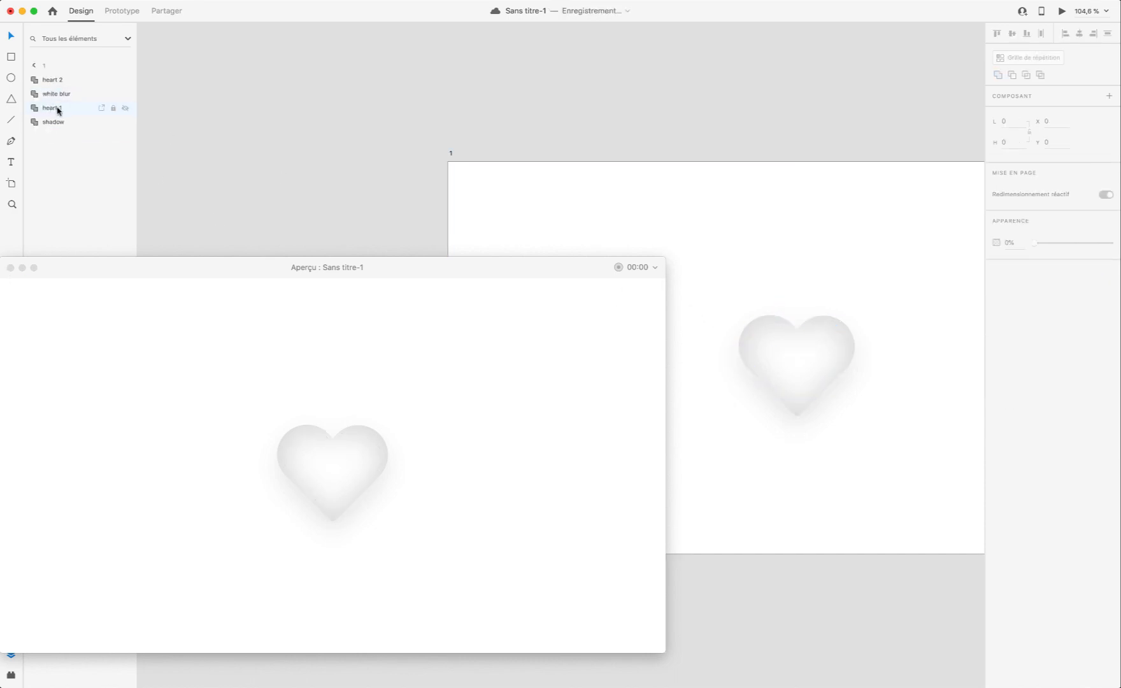
Step: Try removing the white blur shape from the heart on artboard 1, and undo the removal
left_click(60, 94)
key("Delete")
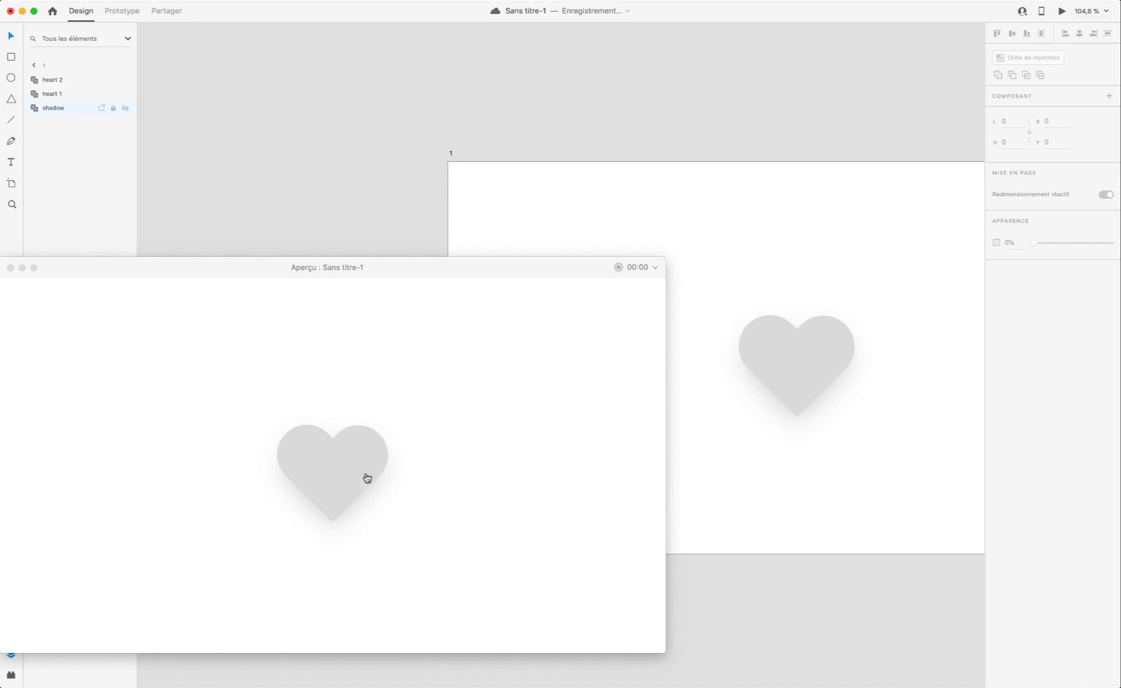
key("super+z")
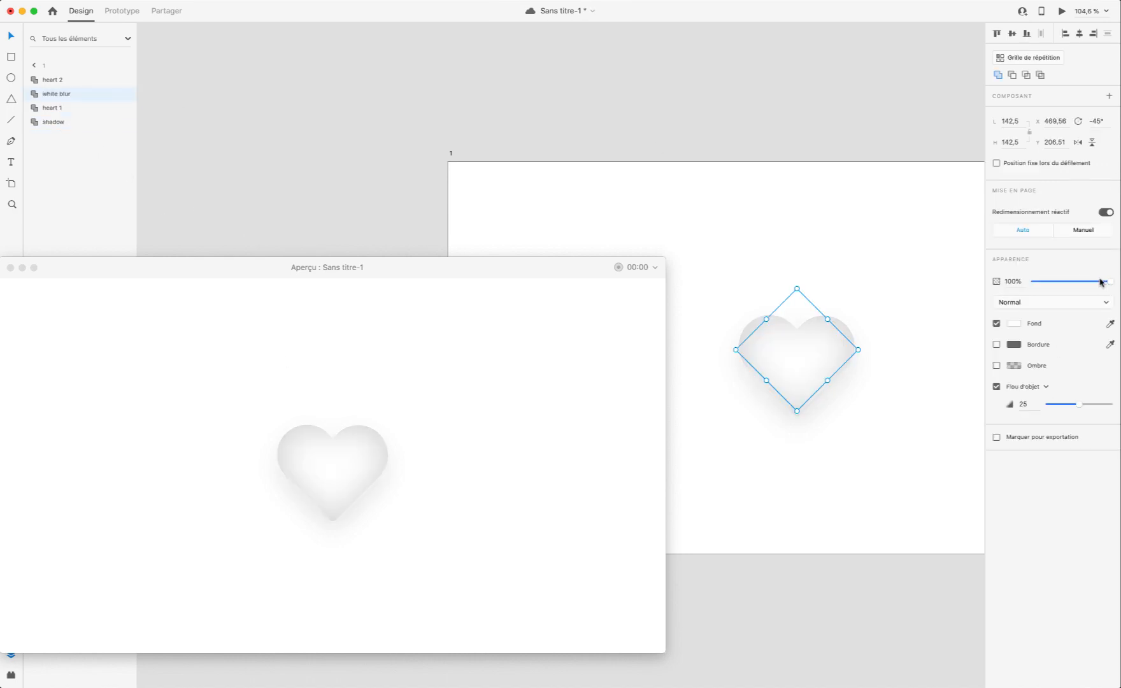
Step: Lower the white blur shape's opacity to 60%
mouse_move(1101, 281)
left_mouse_down()
mouse_move(1075, 283)
mouse_move(1084, 281)
left_mouse_up()
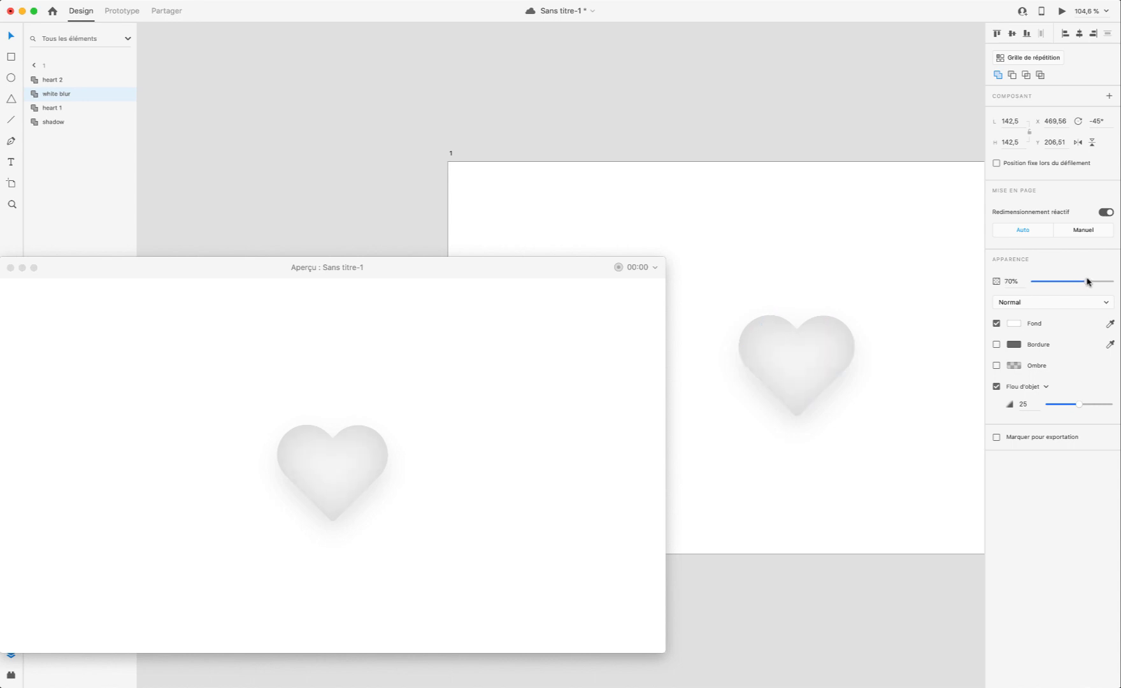
left_click_drag(1088, 281, 1081, 281)
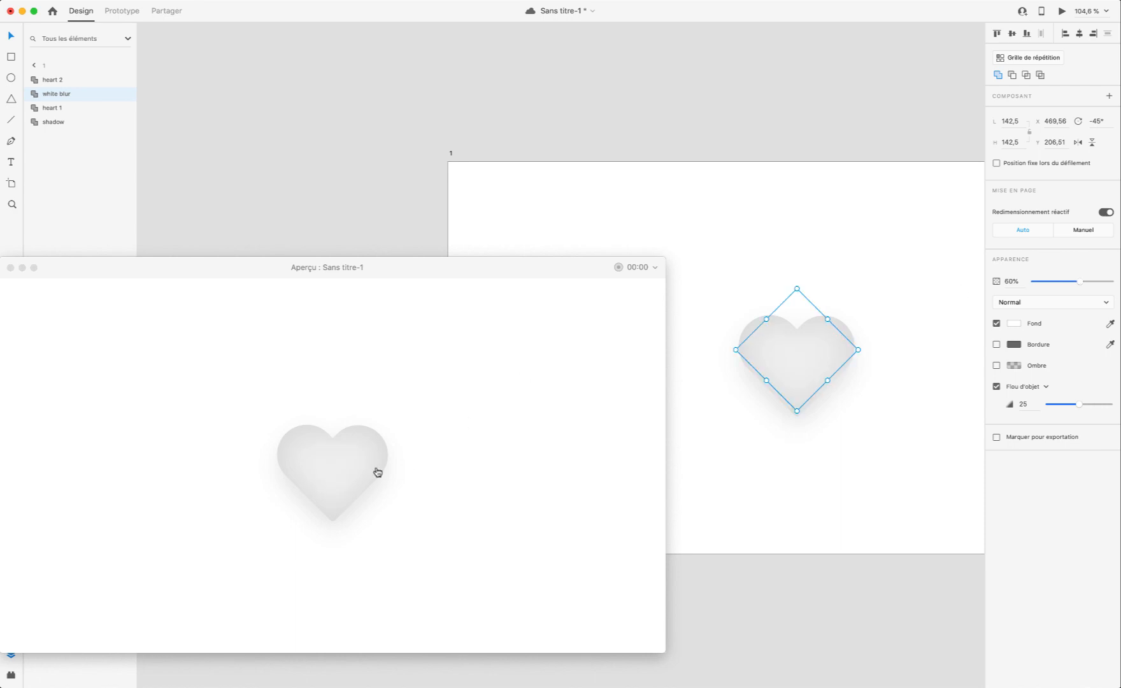
Step: Test the like animation in the preview by switching the heart to red and back to grey
left_click(340, 465)
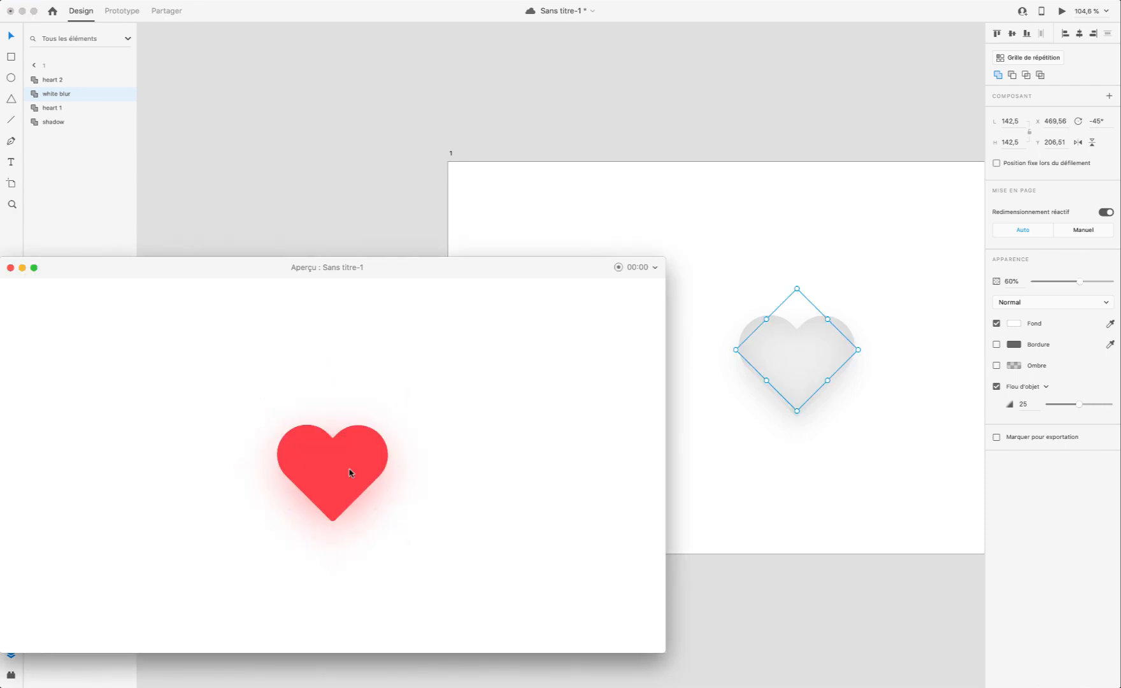
left_click(368, 477)
left_click(368, 482)
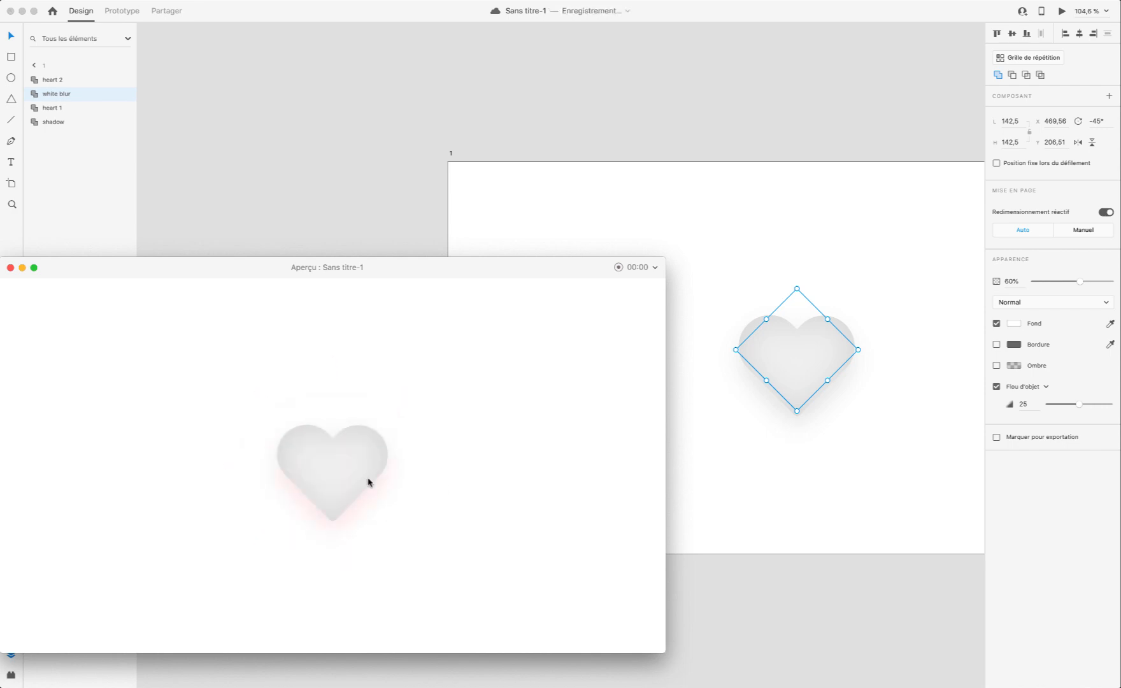
Step: Close the preview and delete the shadow layer from artboard 1
left_click(10, 268)
left_click(48, 122)
key("Delete")
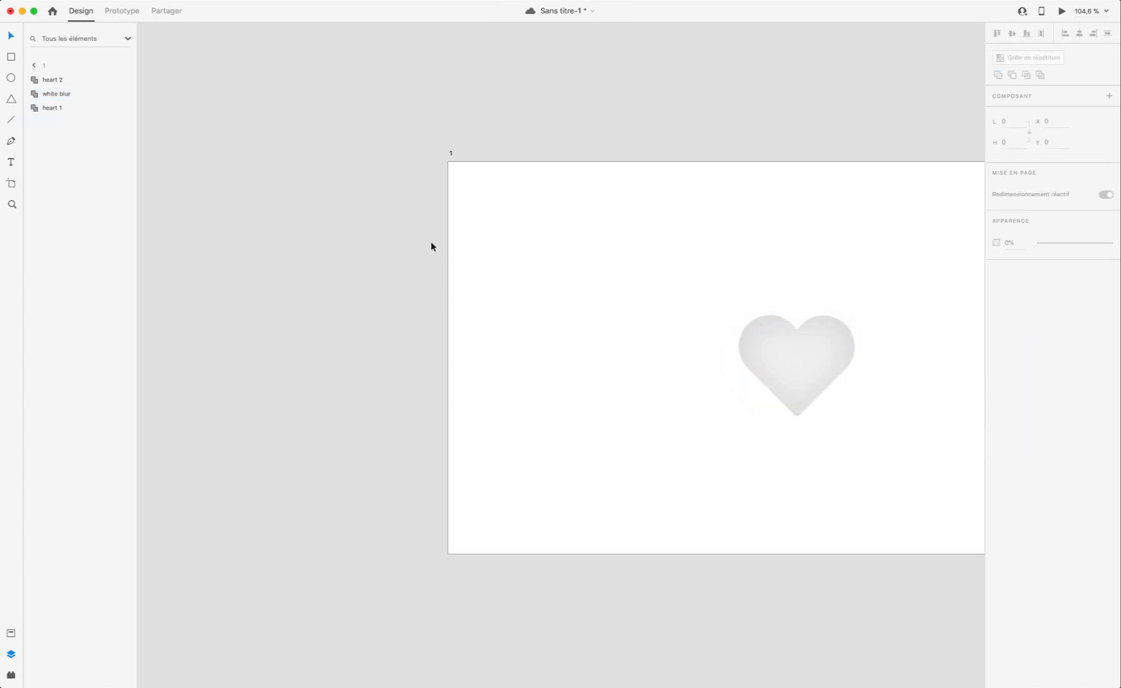
Step: Delete the shadow layer from artboard 2
scroll(431, 245, "right", 10)
left_click(560, 397)
left_click(47, 122)
key("Delete")
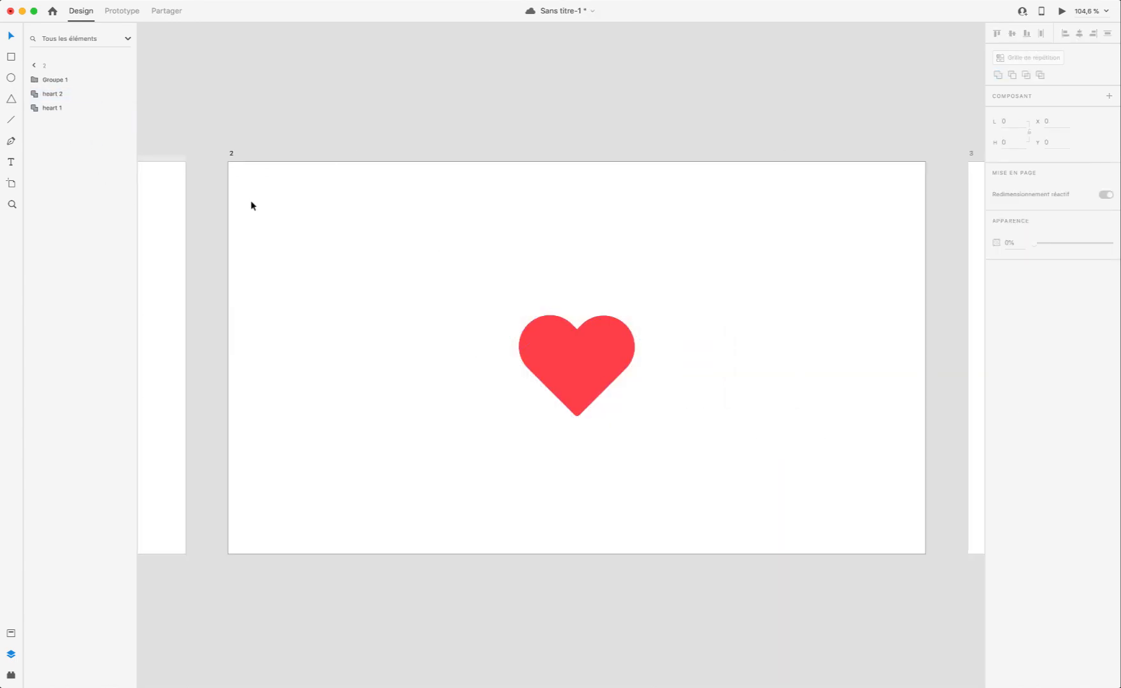
Step: Delete the shadow layer from artboard 3
scroll(261, 207, "right", 10)
left_click(795, 358)
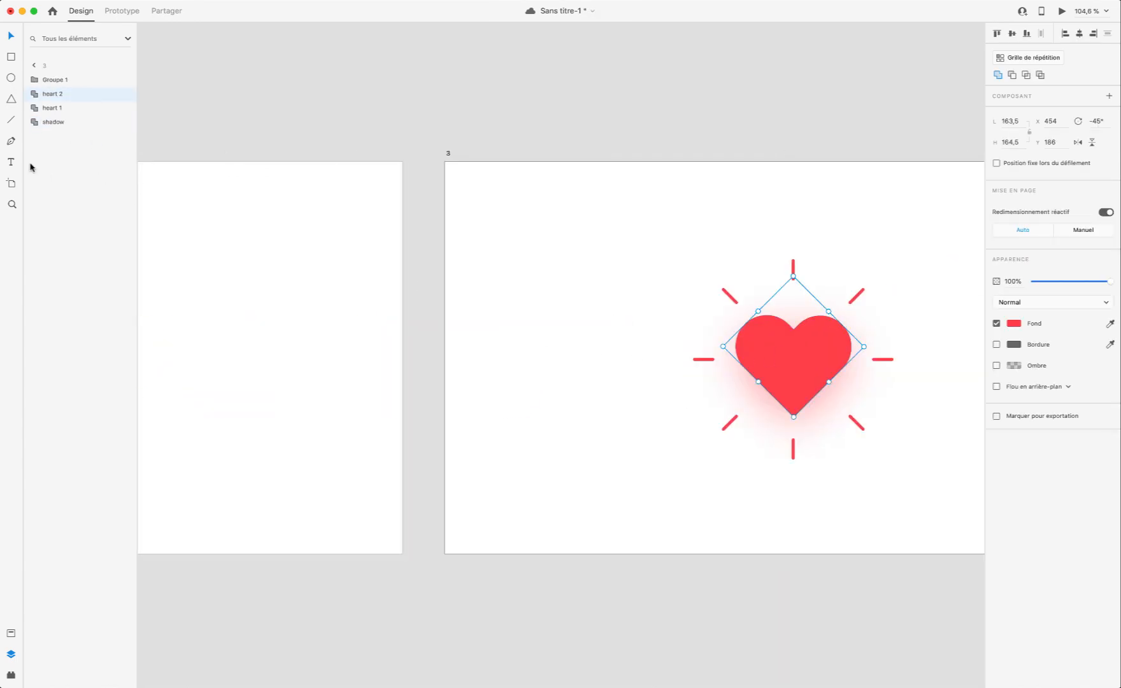
left_click(55, 123)
key("Delete")
Step: Undo the shadow layer deletions on artboards 3 and 2
scroll(200, 221, "right", 5)
key("super+z")
key("super+z")
key("super+z")
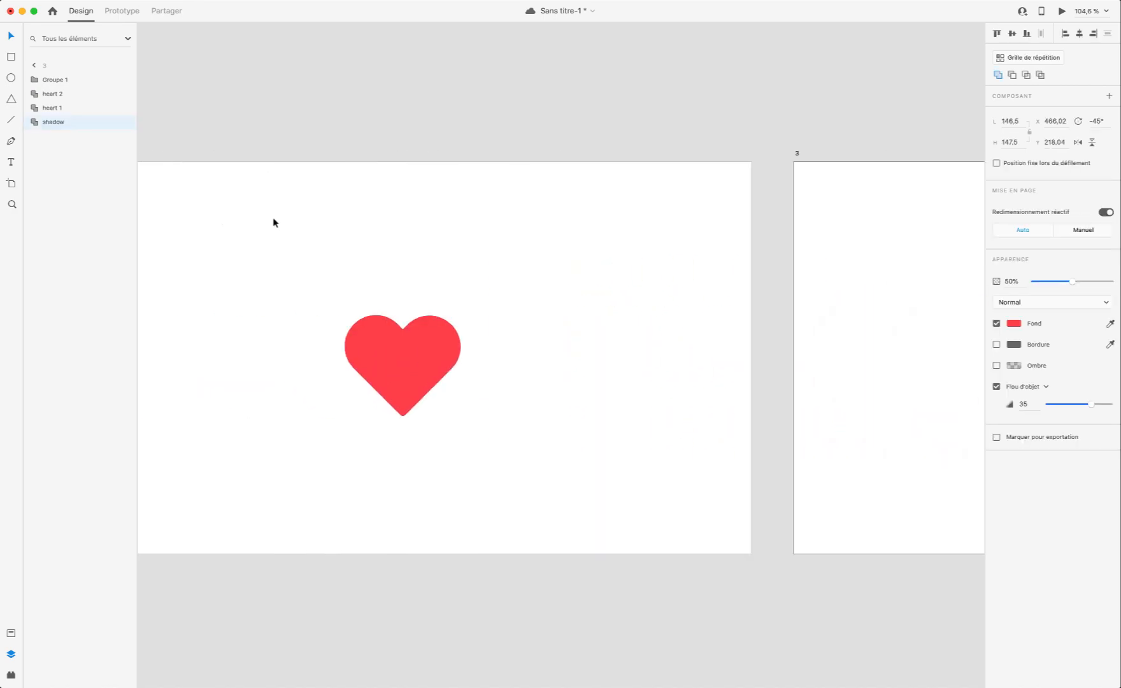
Step: Select artboard 1 and preview the prototype from it
scroll(207, 158, "left", 3)
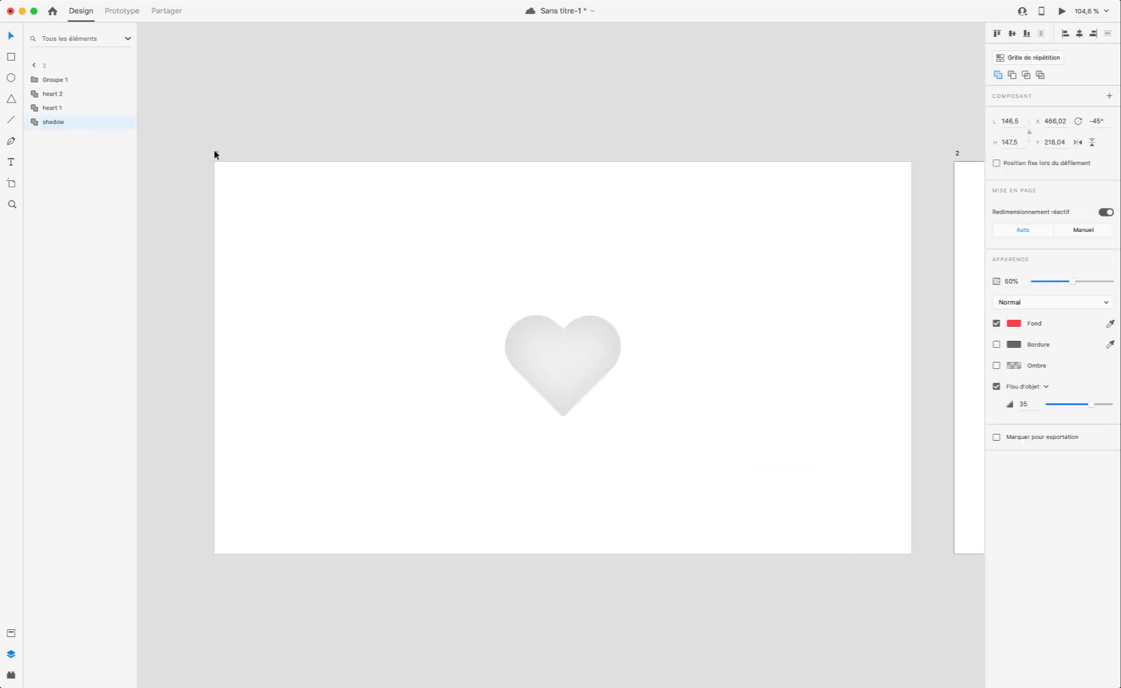
left_click(215, 155)
left_click(209, 153)
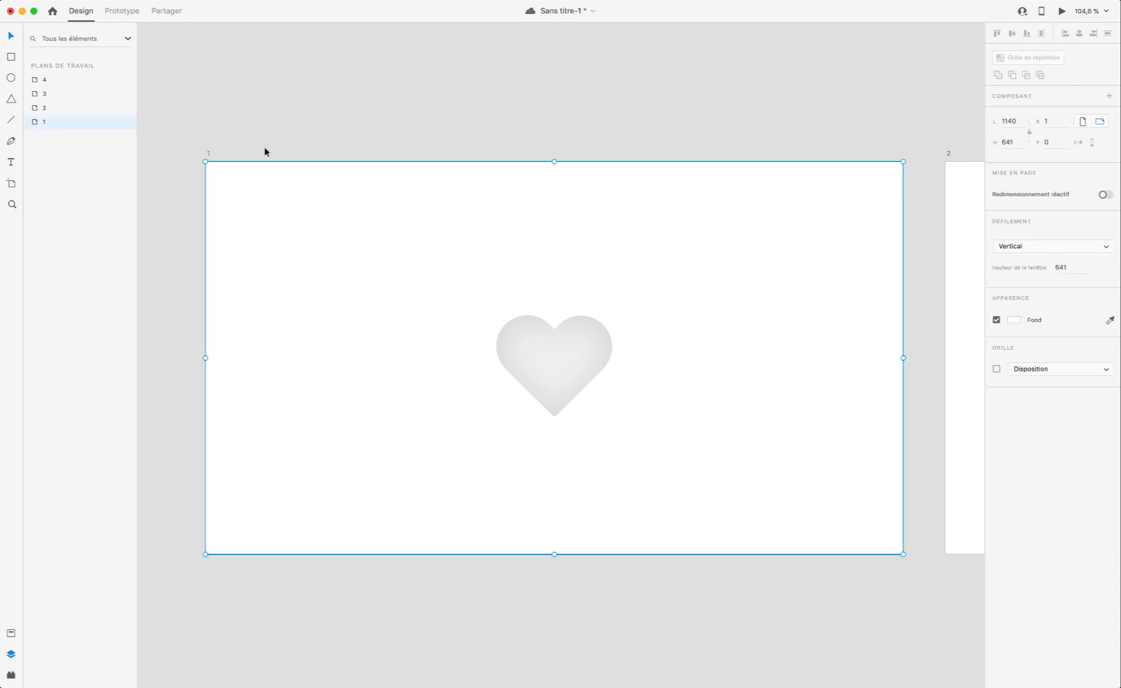
left_click(1058, 13)
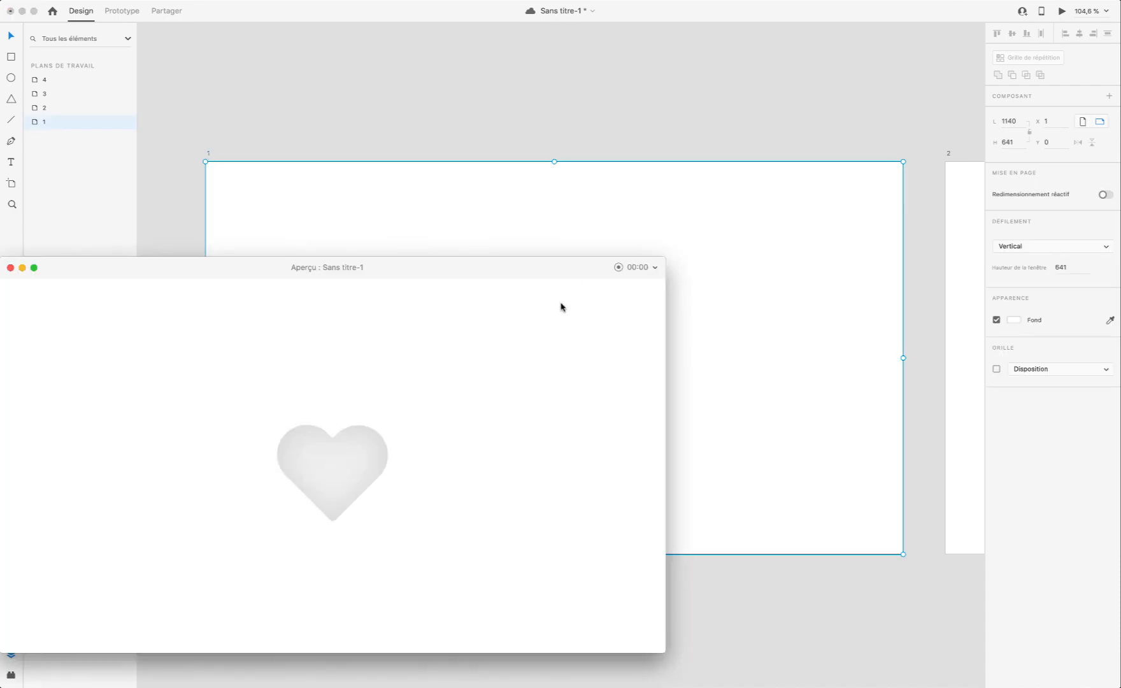
Step: Play the heart's like animation in the preview by toggling it several times, and close the preview
left_click(342, 470)
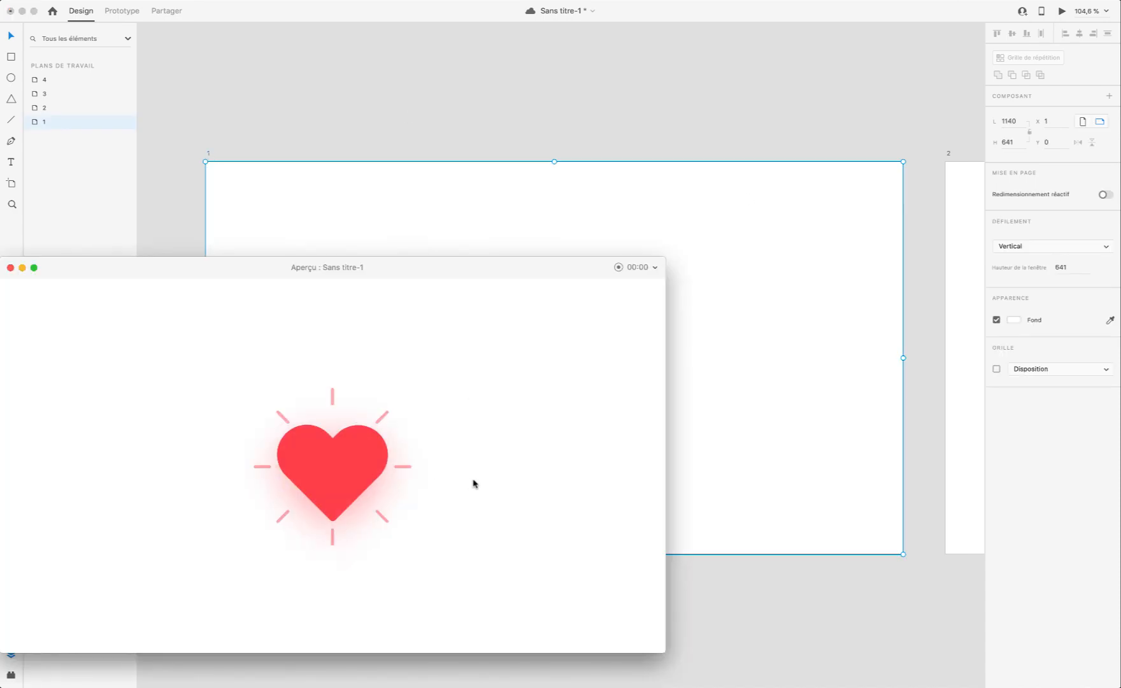
left_click(336, 471)
left_click(348, 486)
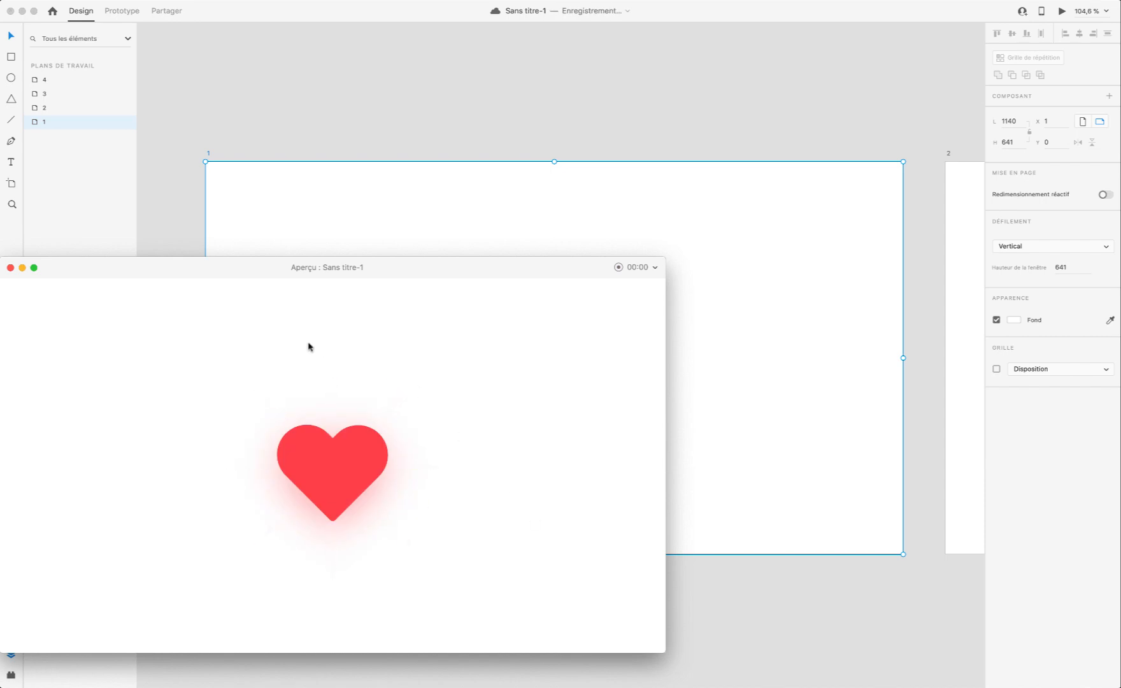
left_click(10, 268)
Step: Duplicate artboard 1 with its grey heart
scroll(570, 438, "down", 5)
scroll(571, 438, "right", 8)
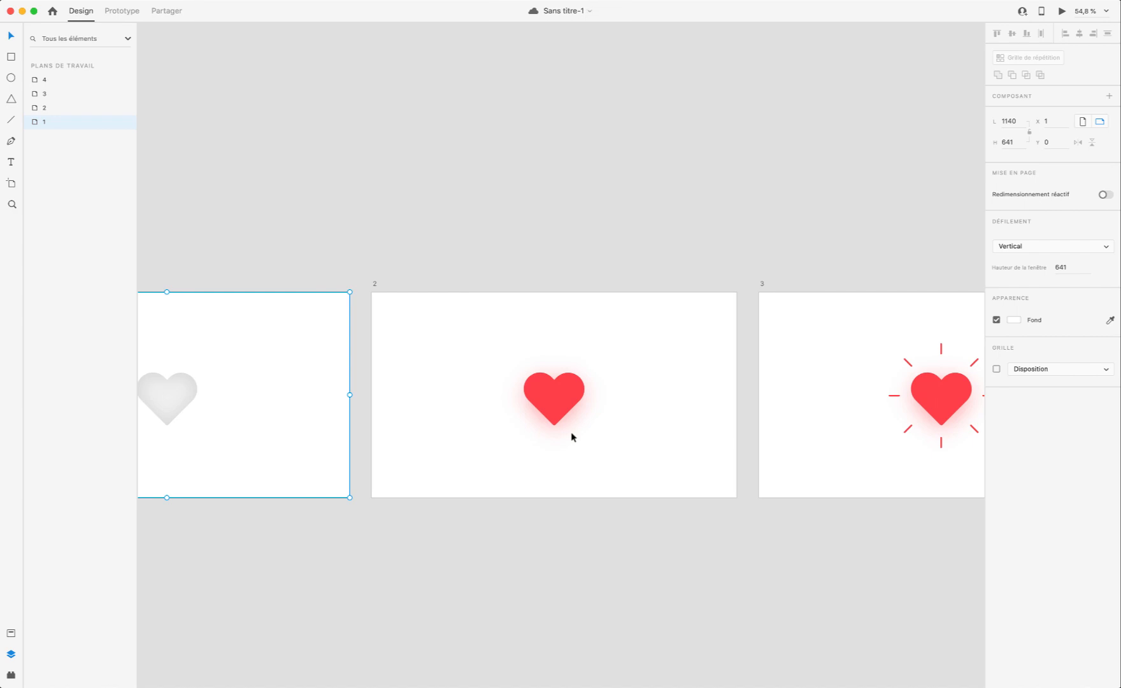
scroll(577, 445, "left", 7)
scroll(579, 450, "down", 3)
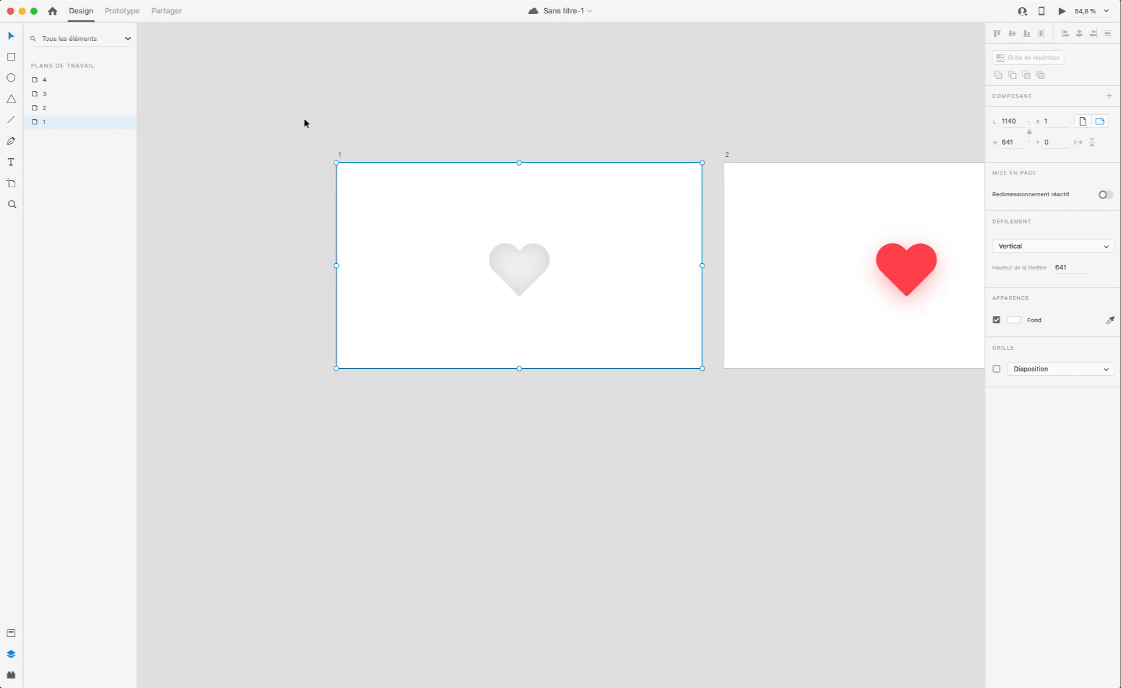
key("super+d")
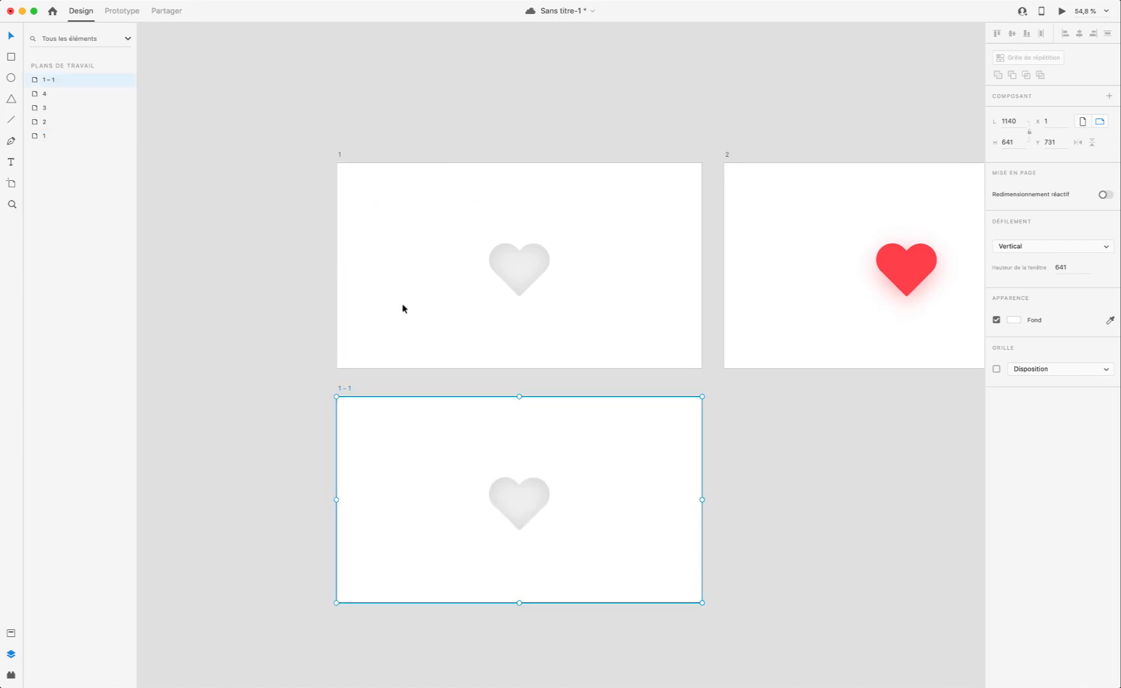
Step: Delete the heart 2, white blur and heart 1 layers from the duplicated artboard 1 – 1 and save the document
left_click(534, 504)
left_click(47, 110)
left_click(56, 81, "shift")
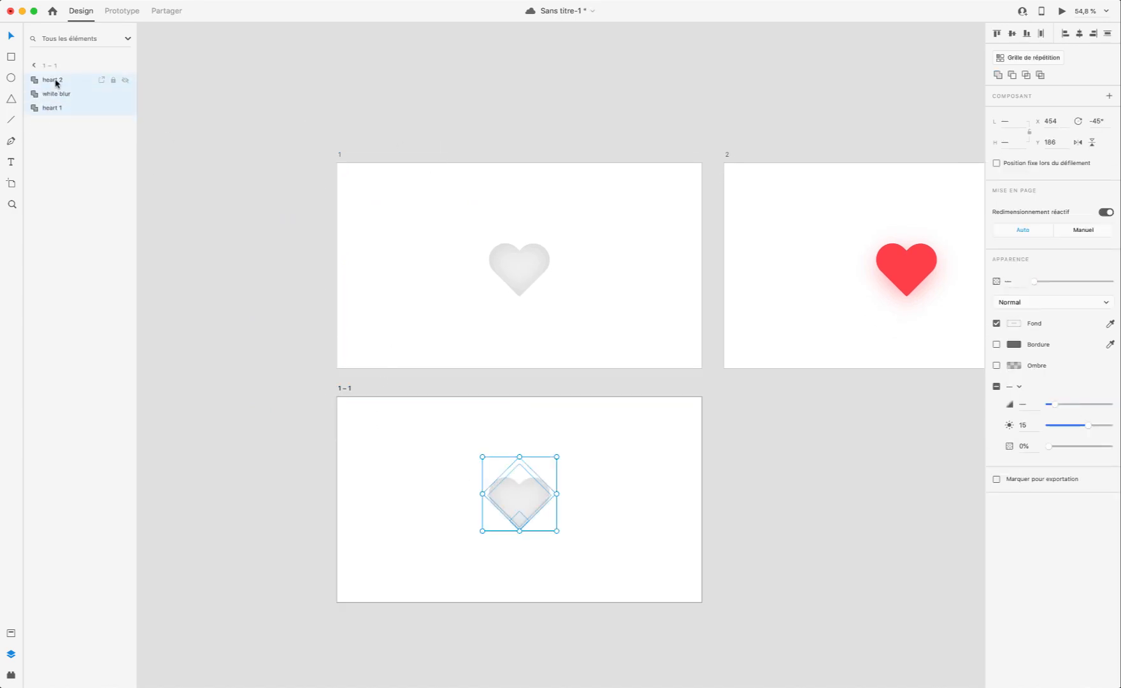
key("Delete")
left_click(417, 465)
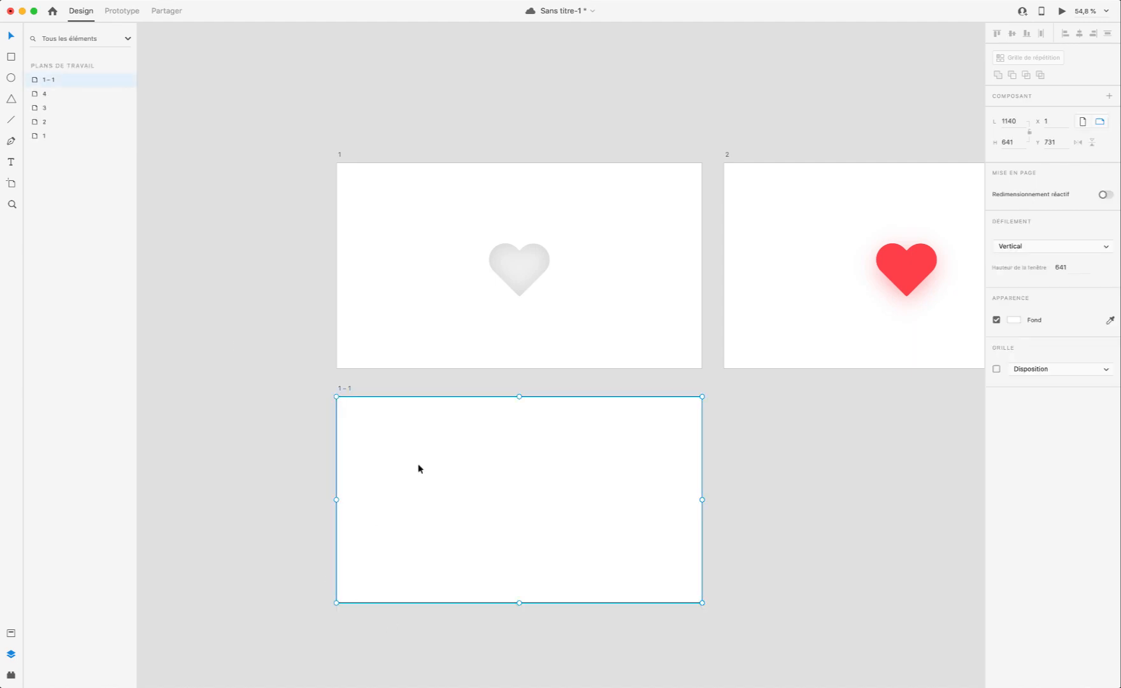
scroll(408, 456, "up", 5)
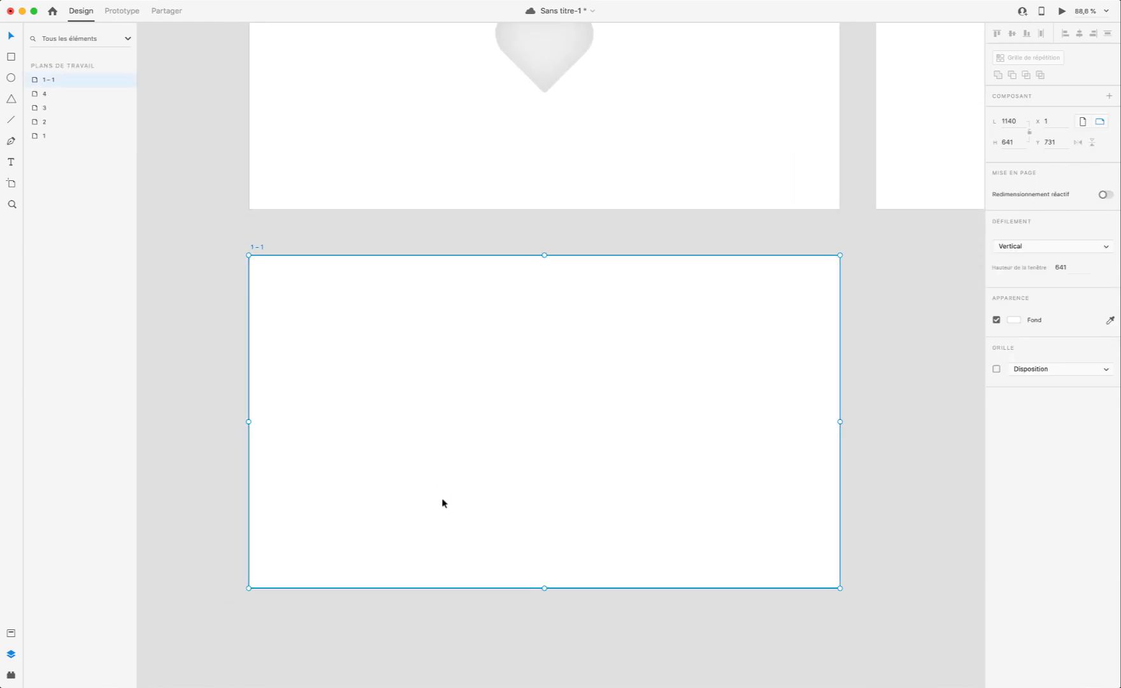
key("super+s")
Step: Draw a rectangle about 523 × 206 on artboard 1 – 1 and centre it vertically and horizontally
scroll(535, 426, "up", 2)
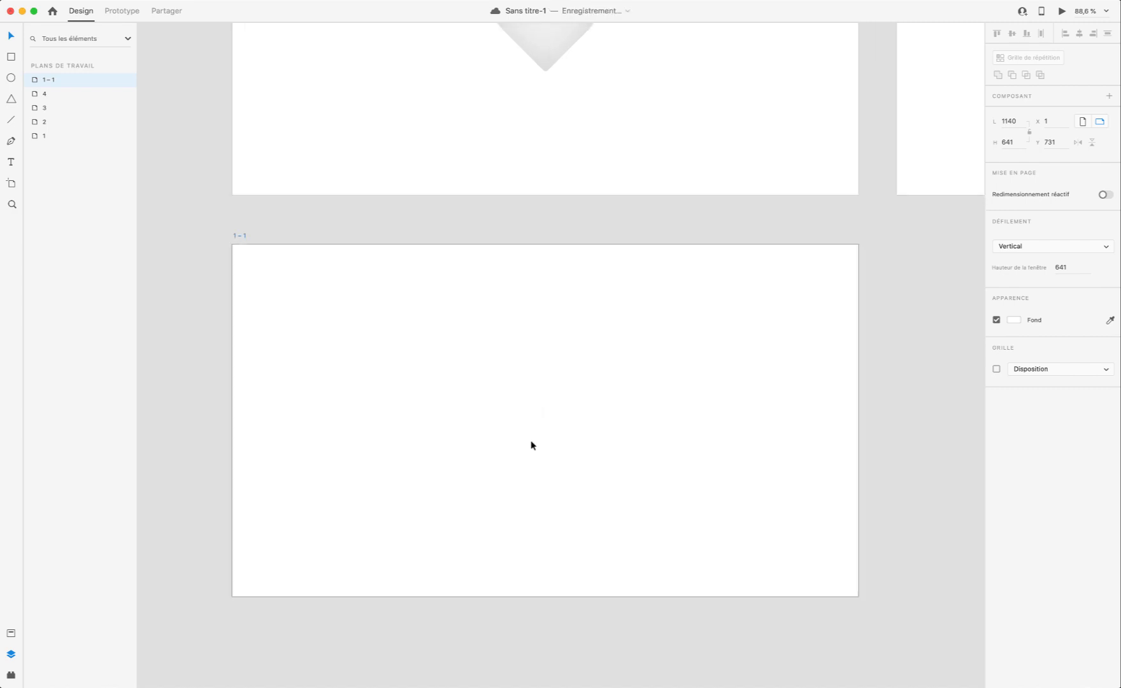
key("r")
mouse_move(369, 355)
left_mouse_down()
mouse_move(630, 501)
mouse_move(719, 491)
mouse_move(701, 496)
mouse_move(668, 473)
left_mouse_up()
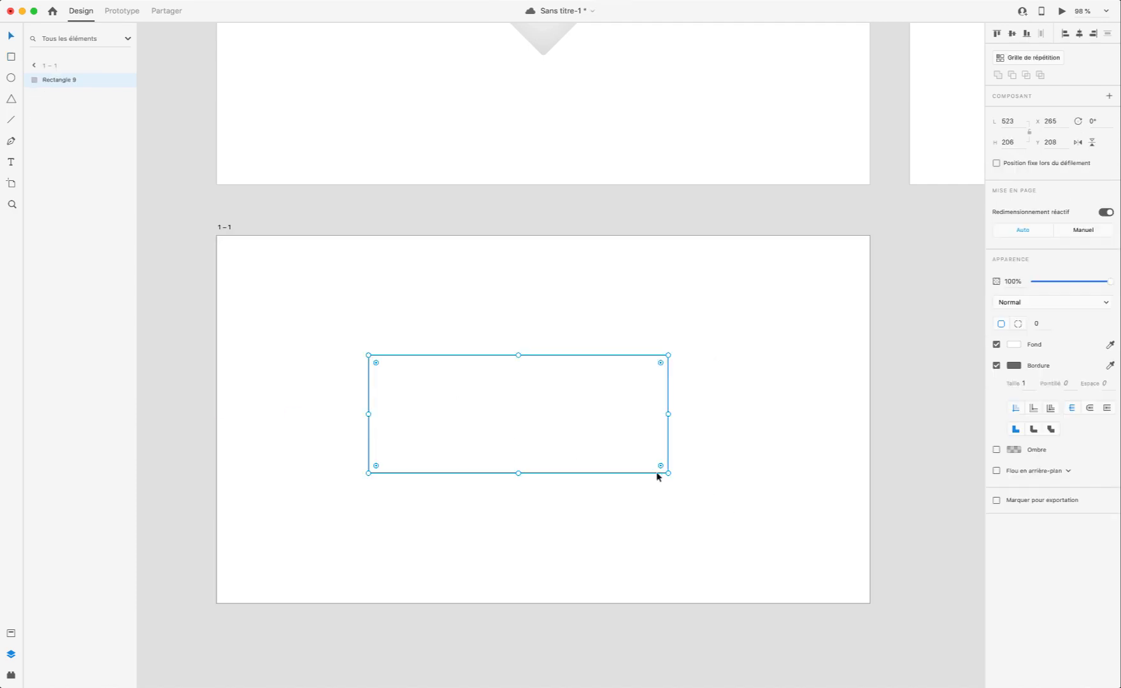
key("v")
left_click_drag(541, 441, 559, 440)
left_click(1012, 33)
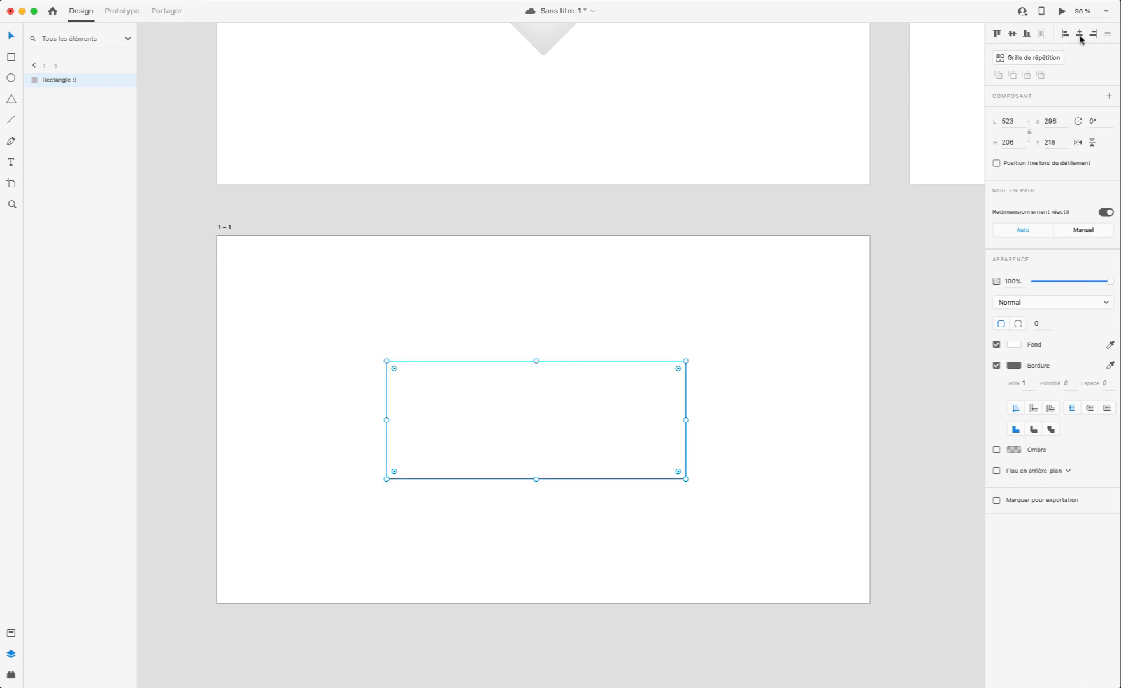
left_click(1079, 33)
Step: Round the rectangle into a pill with a corner radius of 120 and check it in the preview
scroll(519, 445, "up", 5)
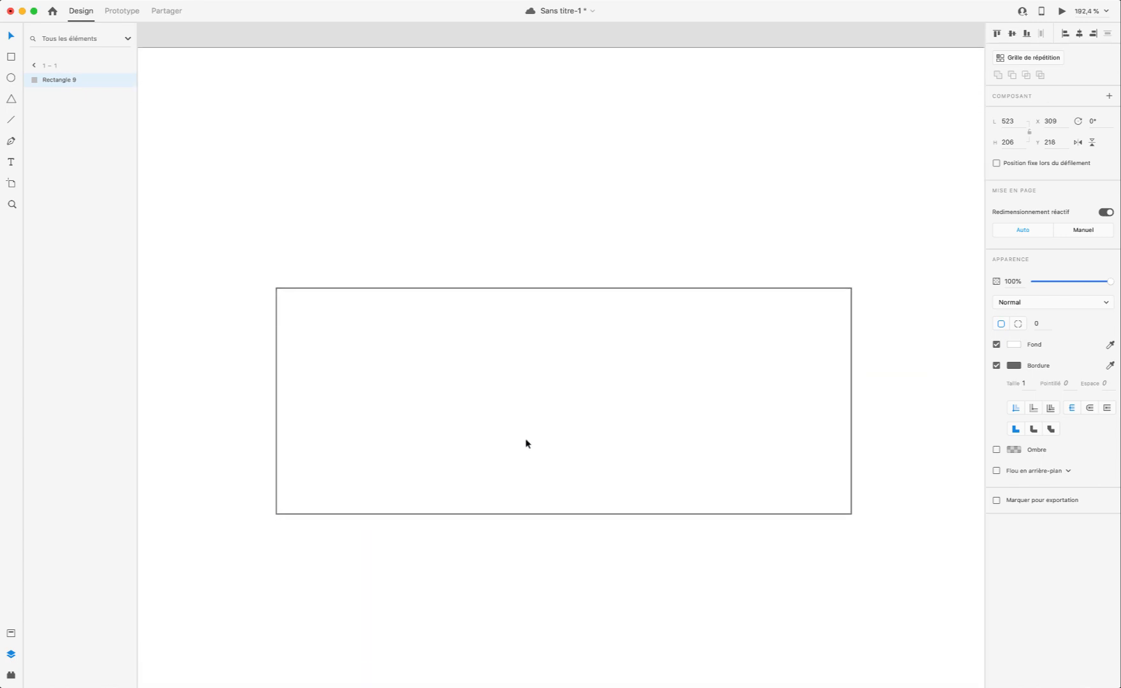
left_click(1040, 324)
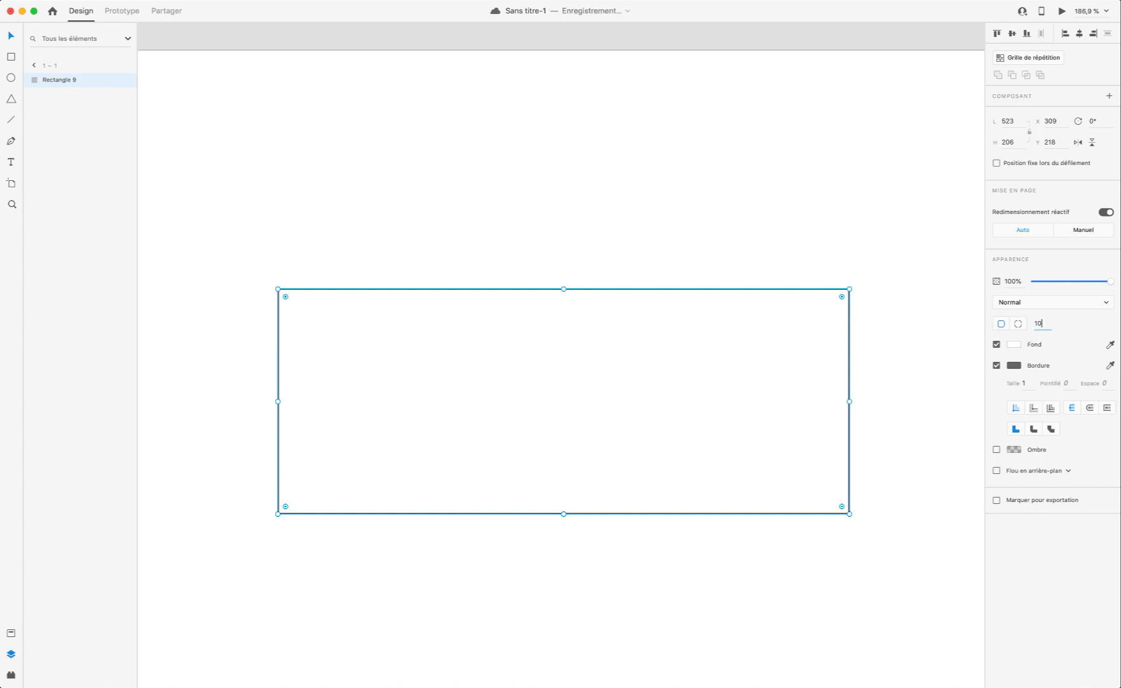
type("100")
key("Return")
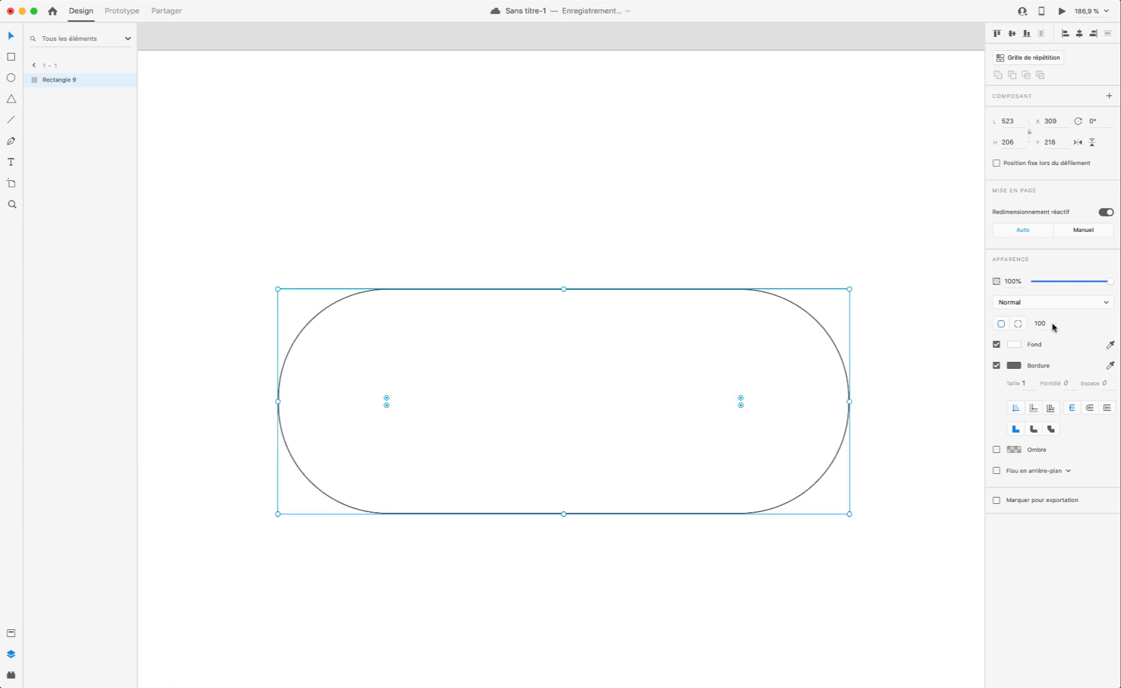
left_click(1050, 325)
type("1")
key("Return")
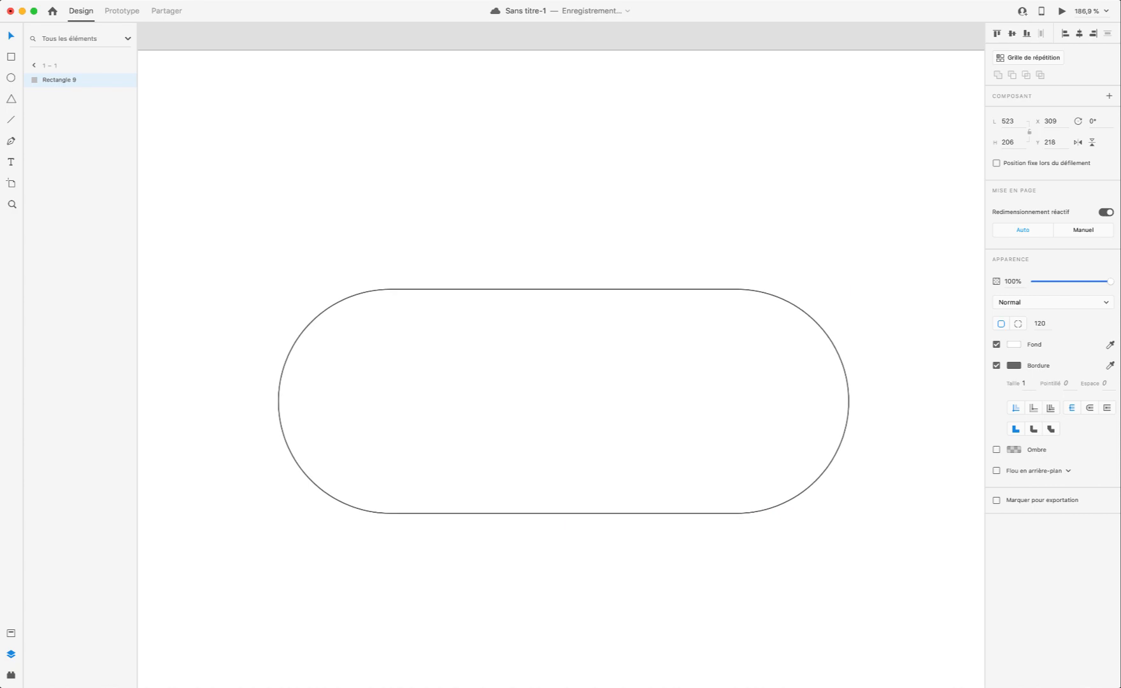
left_click(1062, 10)
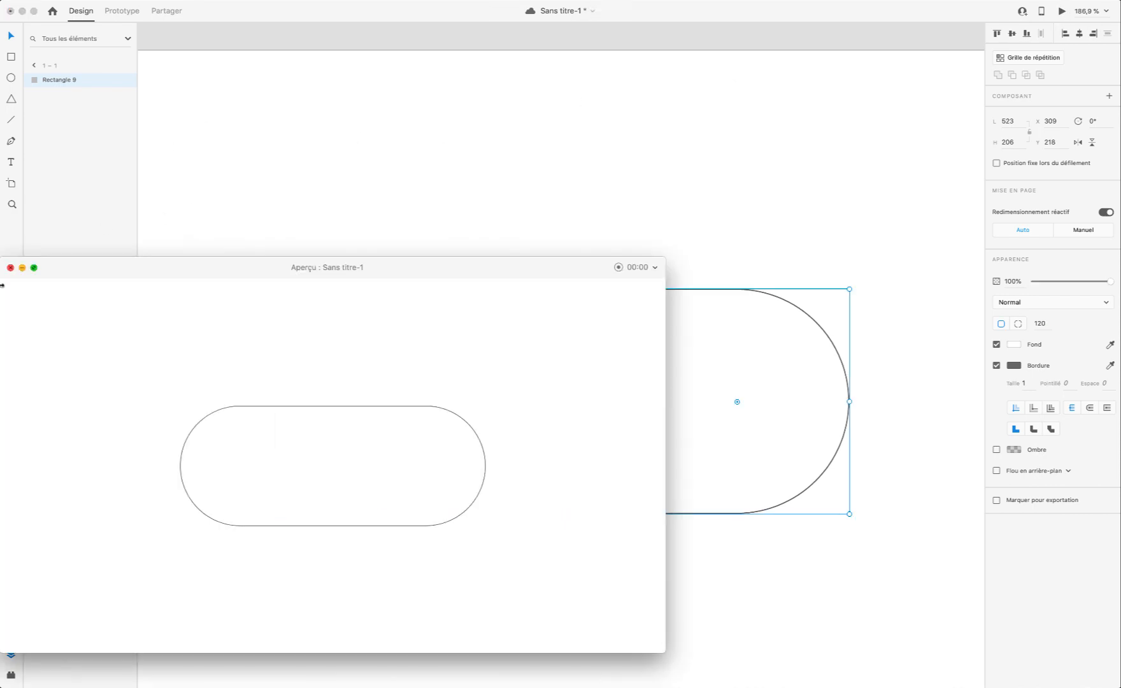
left_click(11, 269)
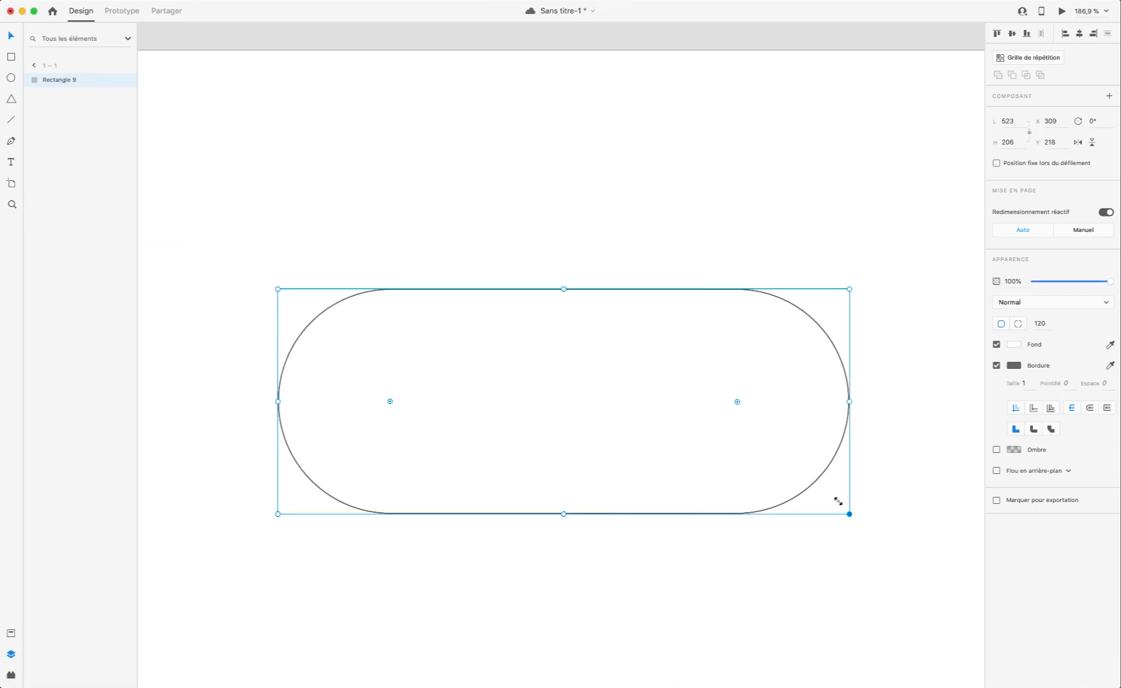
Step: Shrink the pill shape to about 377 × 149, keeping it centred on artboard 1 – 1
left_click_drag(838, 501, 773, 450)
left_click_drag(627, 418, 667, 431)
scroll(694, 427, "down", 3)
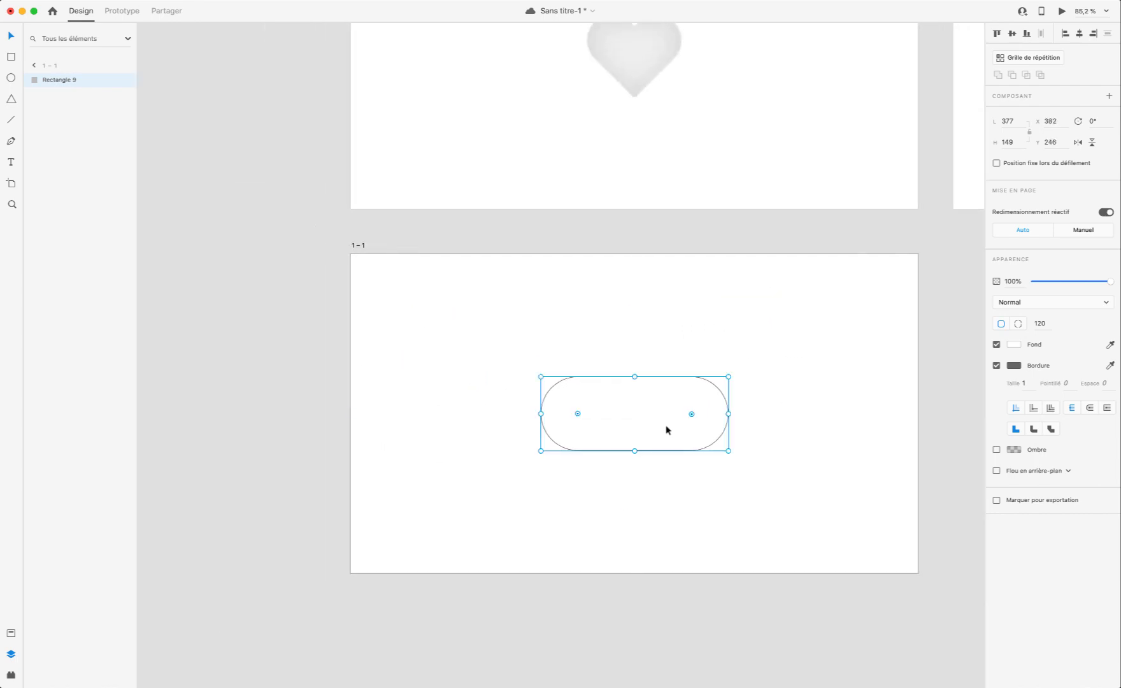
Step: Remove the pill's border, fill it with #1FE6C0 and check it in the preview
scroll(666, 430, "up", 5)
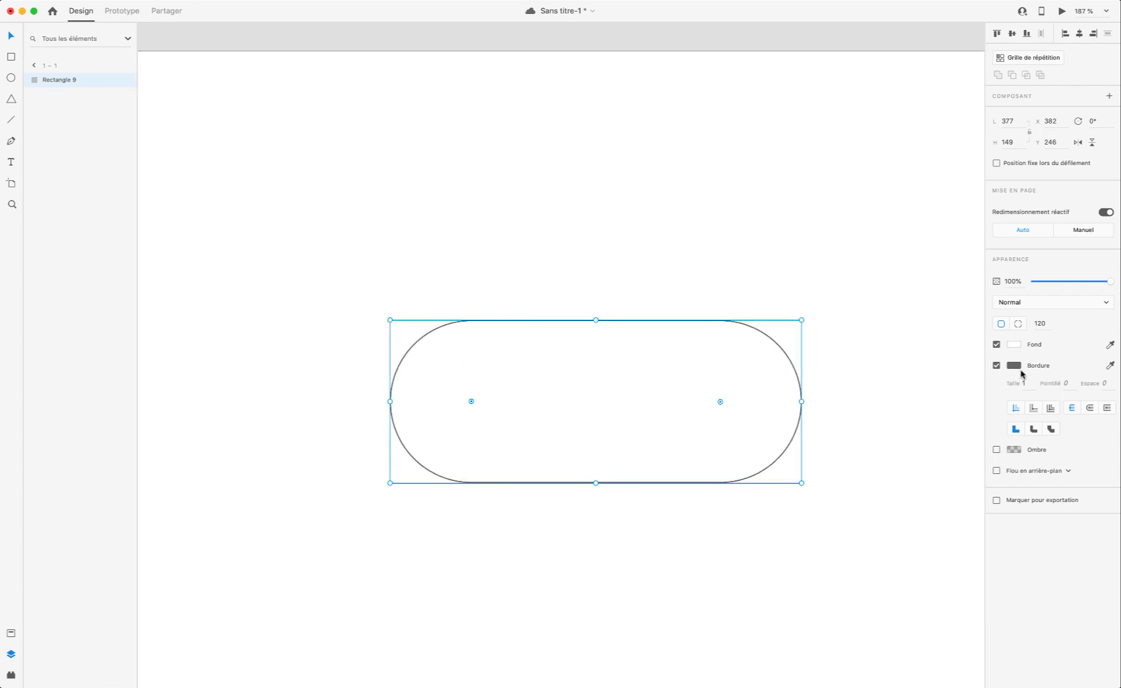
scroll(812, 428, "down", 5)
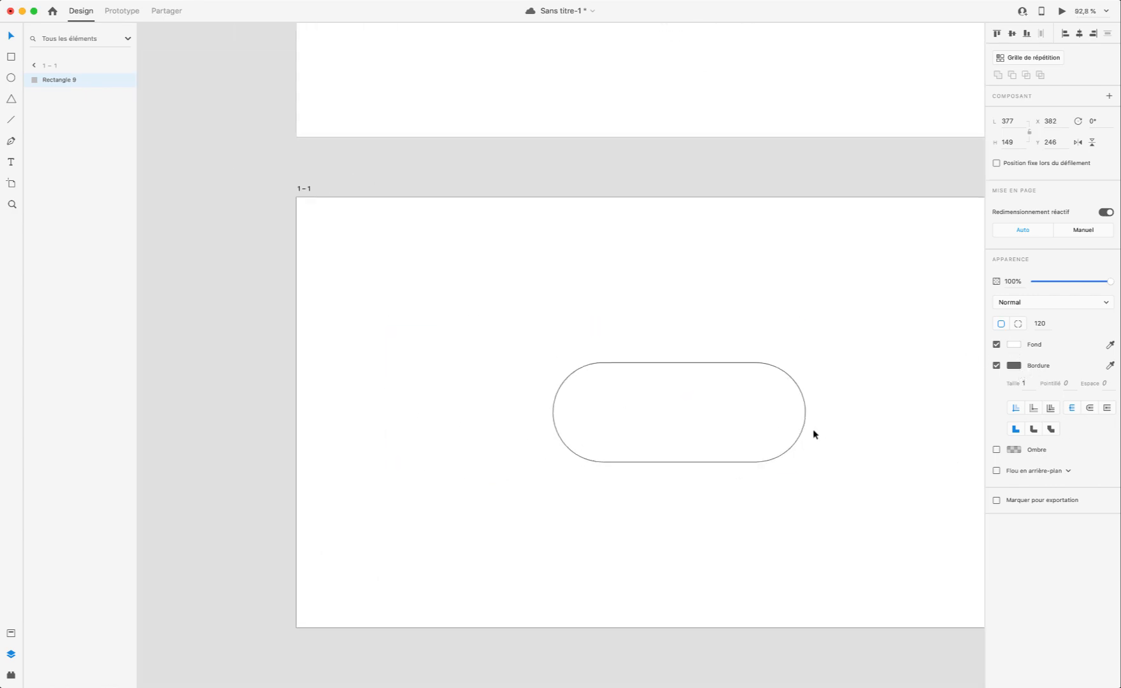
scroll(835, 475, "up", 2)
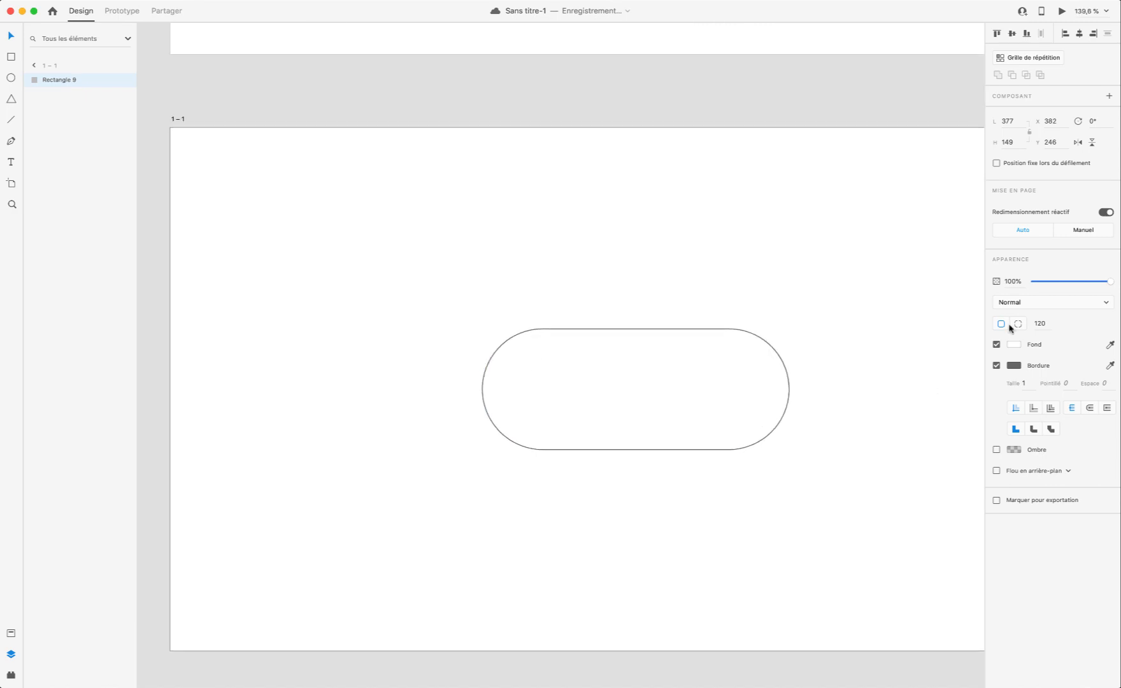
left_click(996, 365)
left_click(1015, 346)
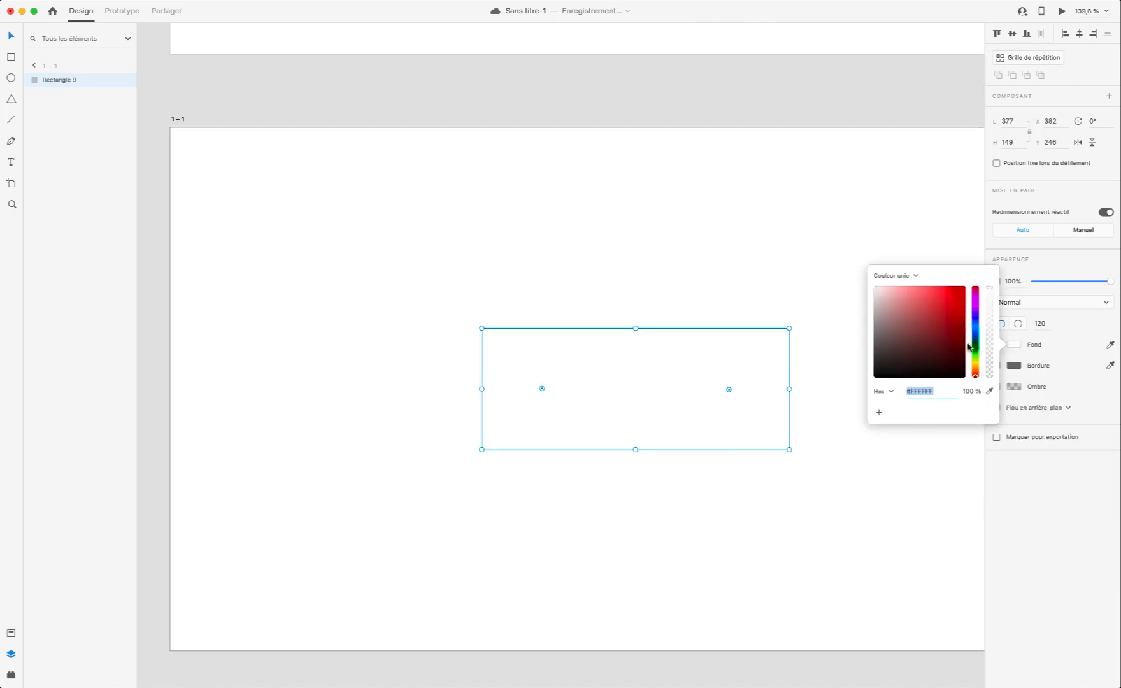
left_click(974, 344)
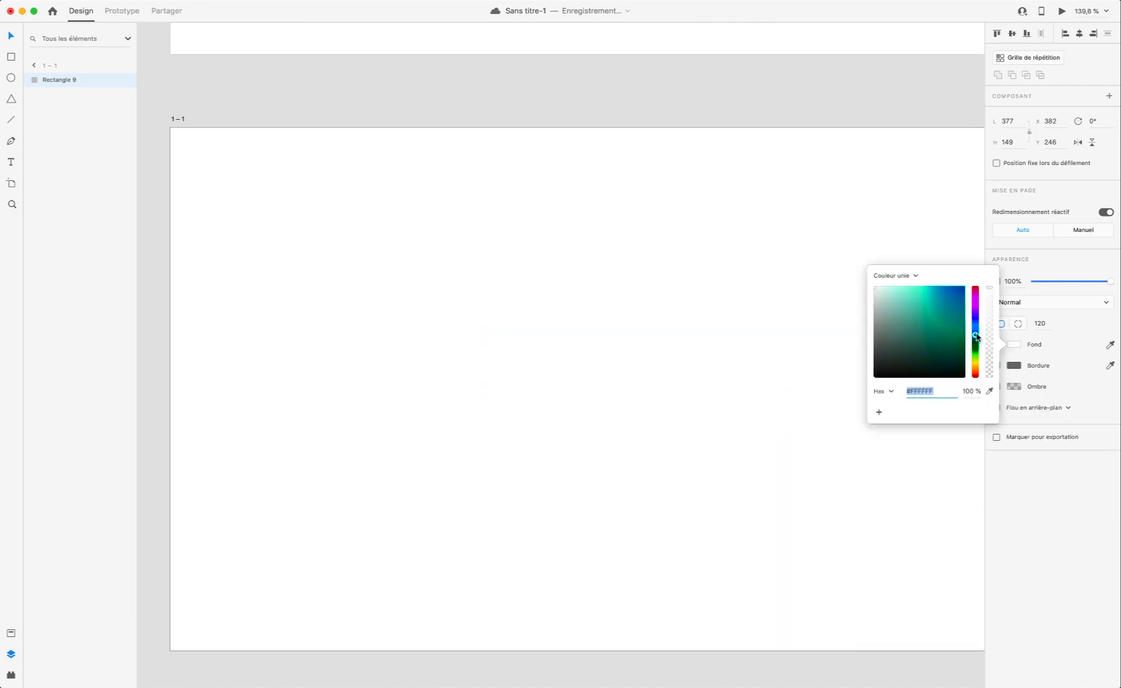
left_click_drag(931, 298, 953, 298)
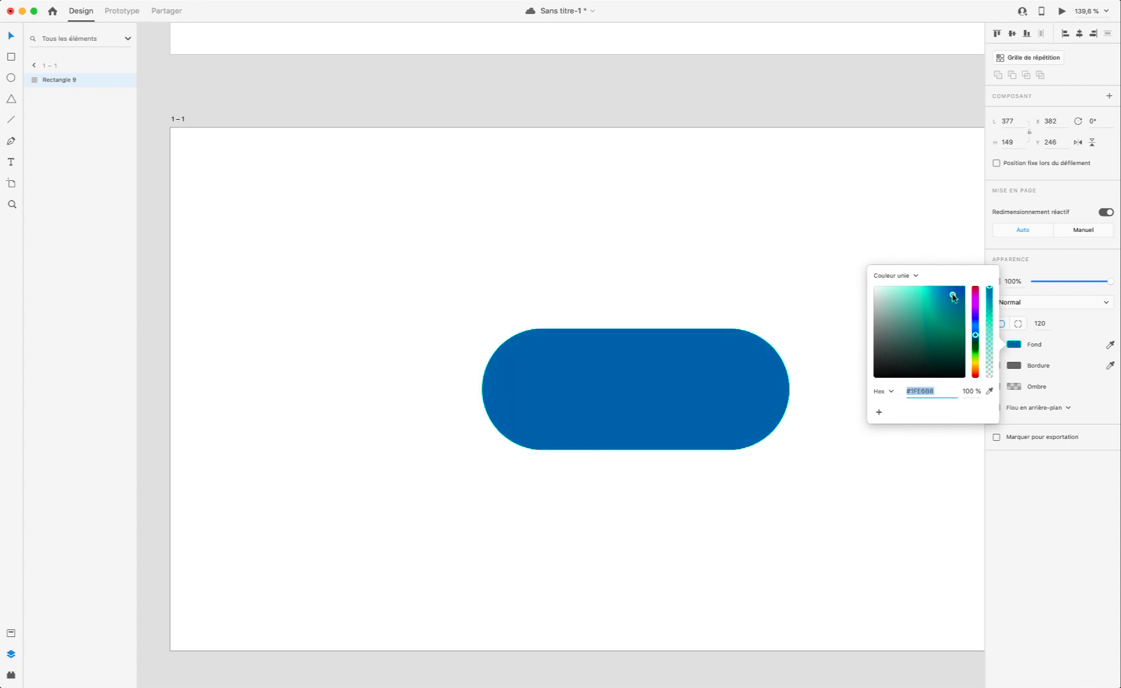
left_click(975, 332)
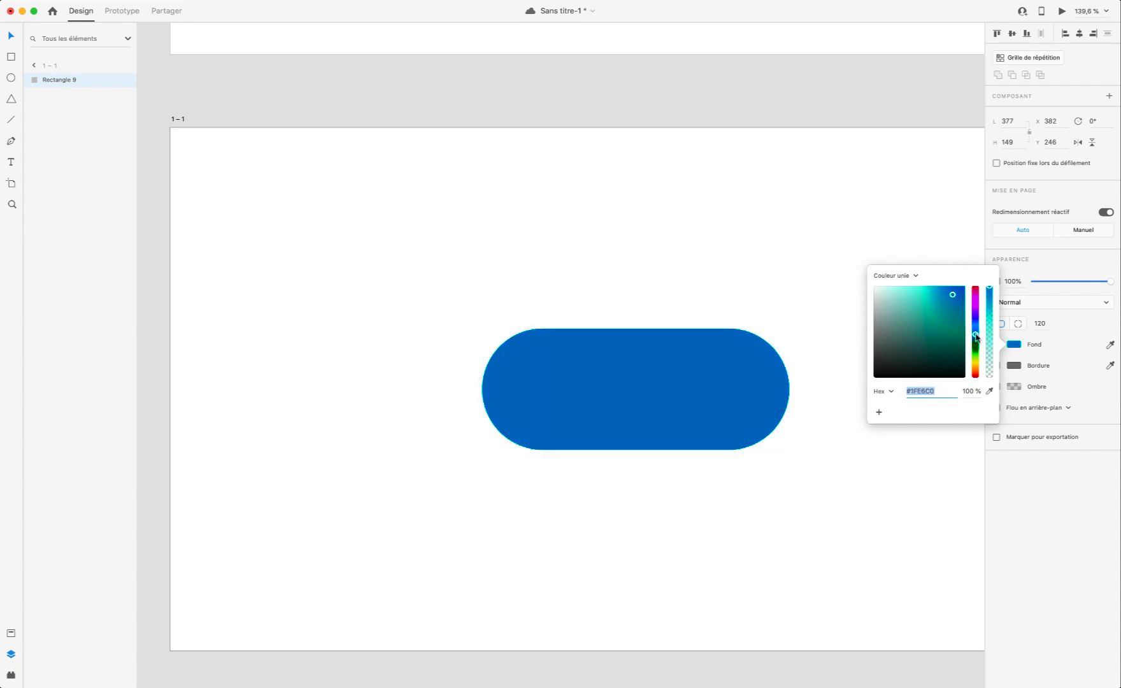
left_click(1061, 11)
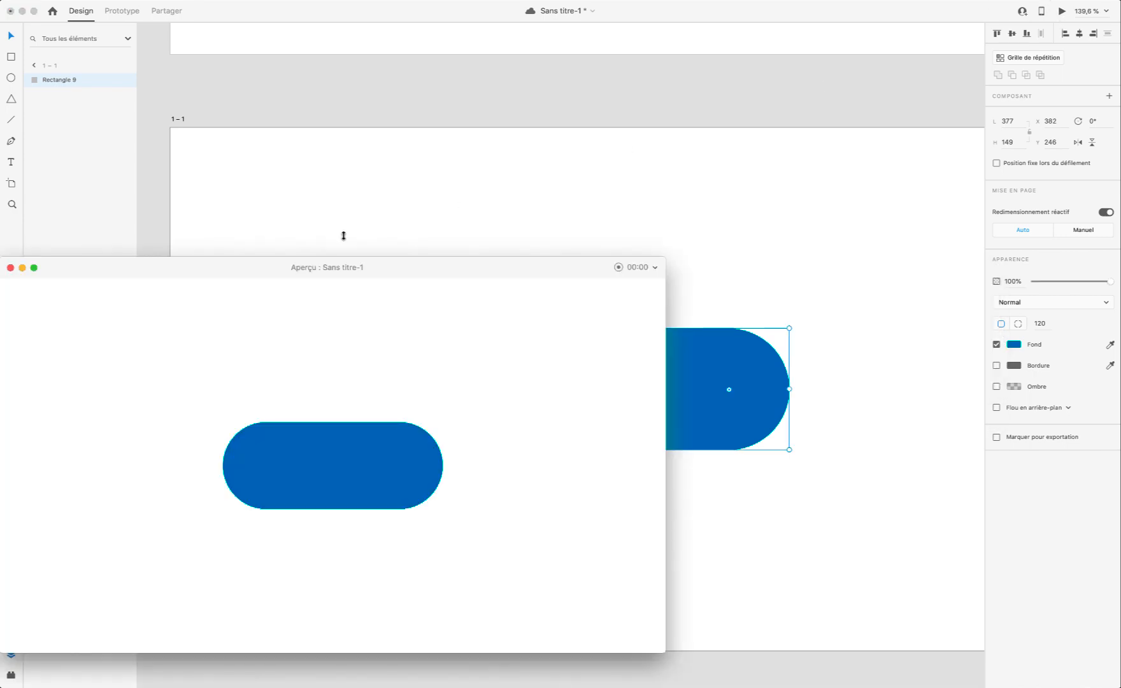
left_click(11, 267)
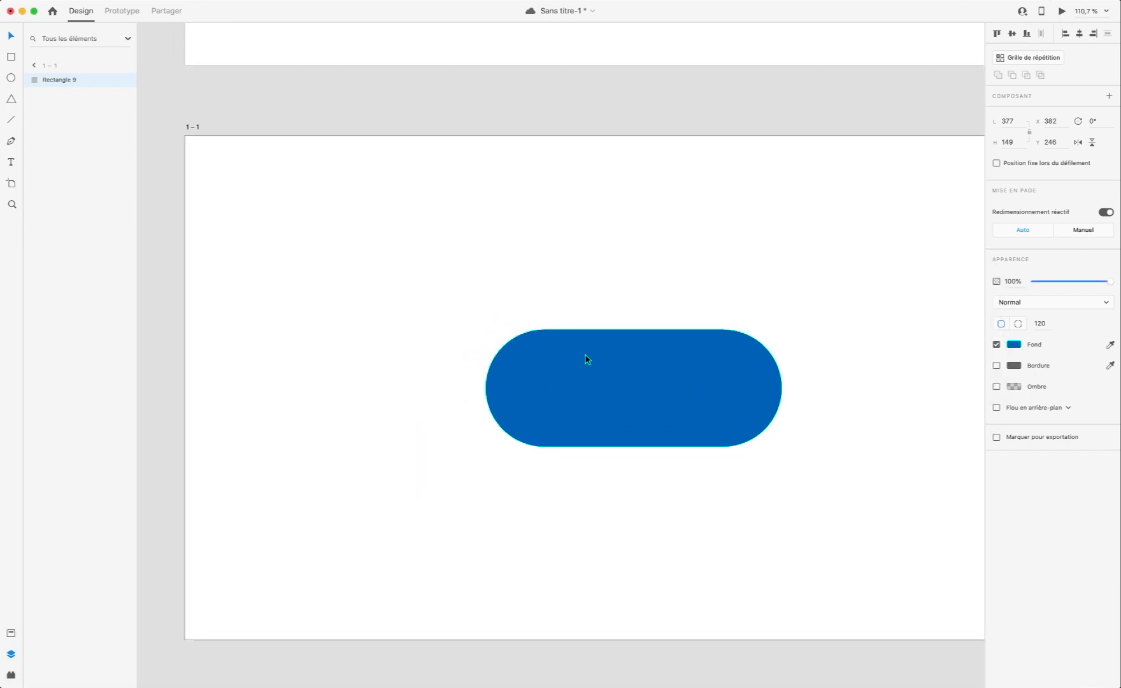
scroll(692, 415, "up", 3)
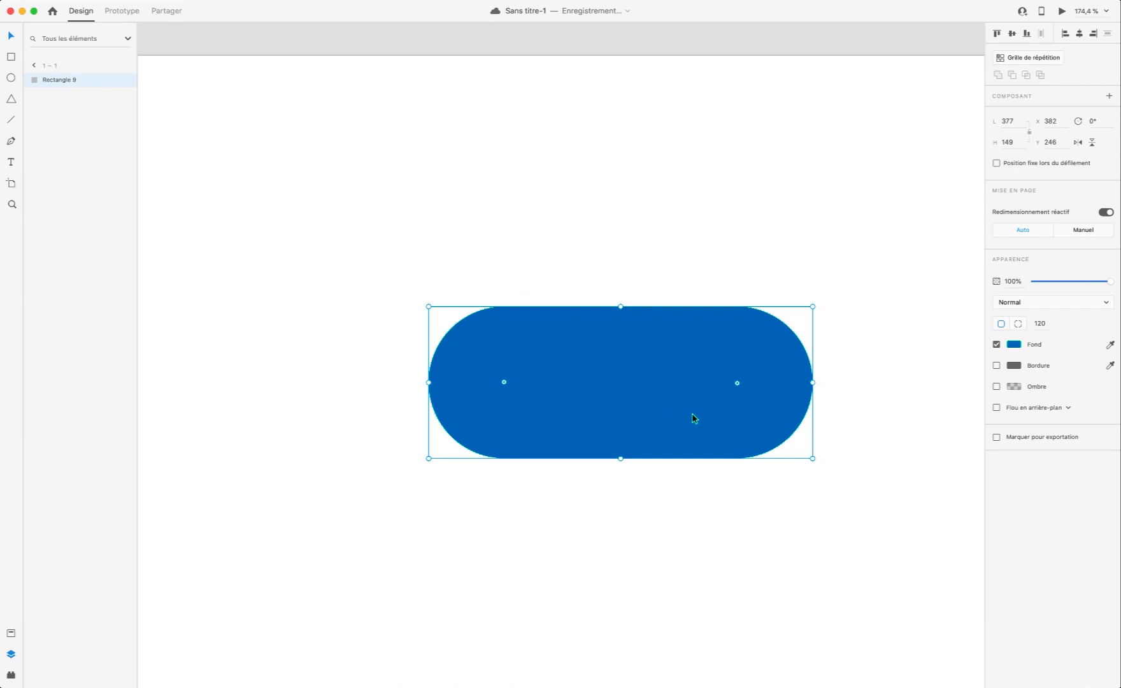
scroll(700, 418, "right", 3)
scroll(700, 418, "down", 5)
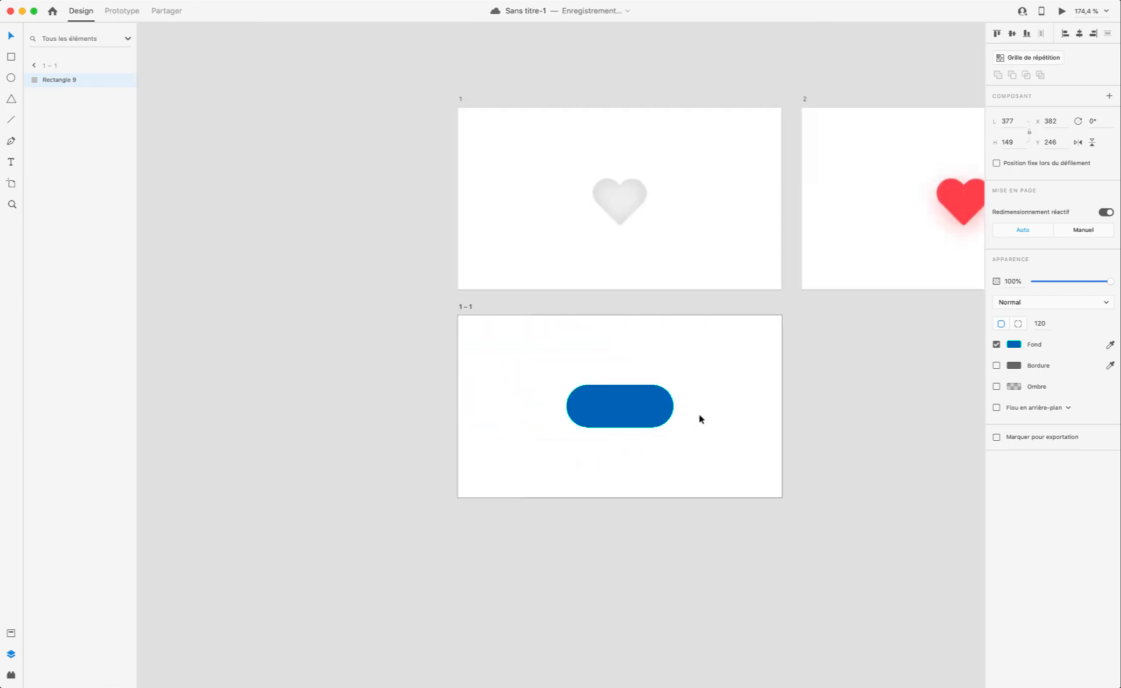
scroll(700, 419, "up", 2)
left_click(355, 263)
scroll(518, 300, "right", 3)
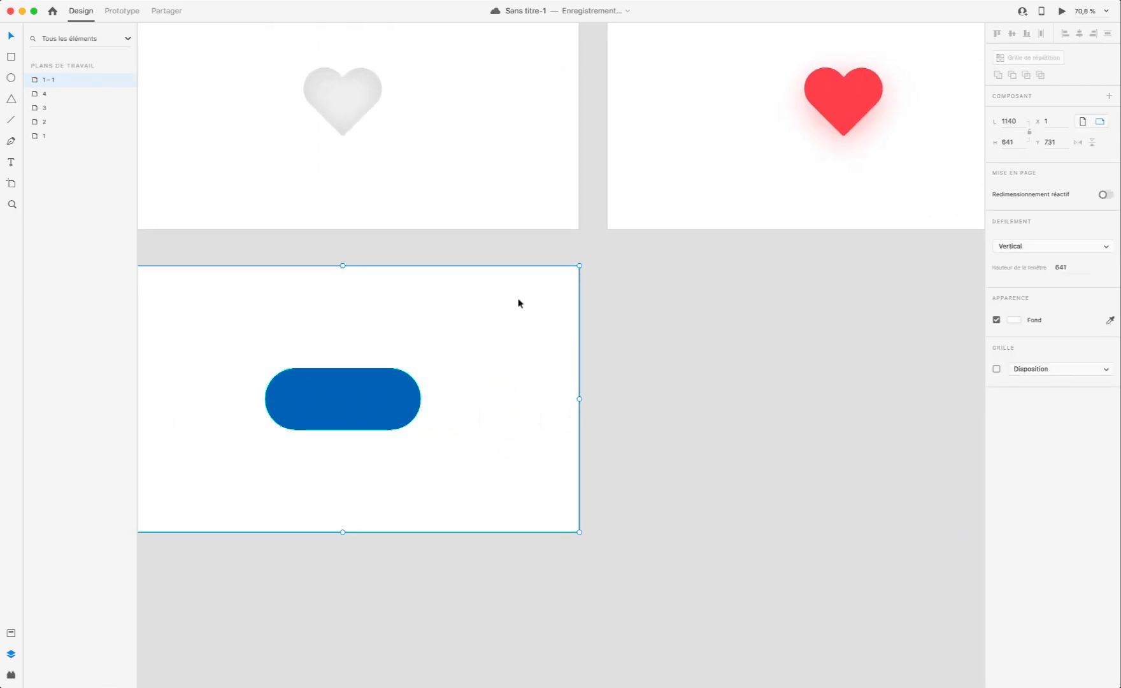
scroll(518, 300, "left", 3)
scroll(517, 300, "up", 1)
scroll(543, 364, "up", 5)
scroll(543, 365, "down", 2)
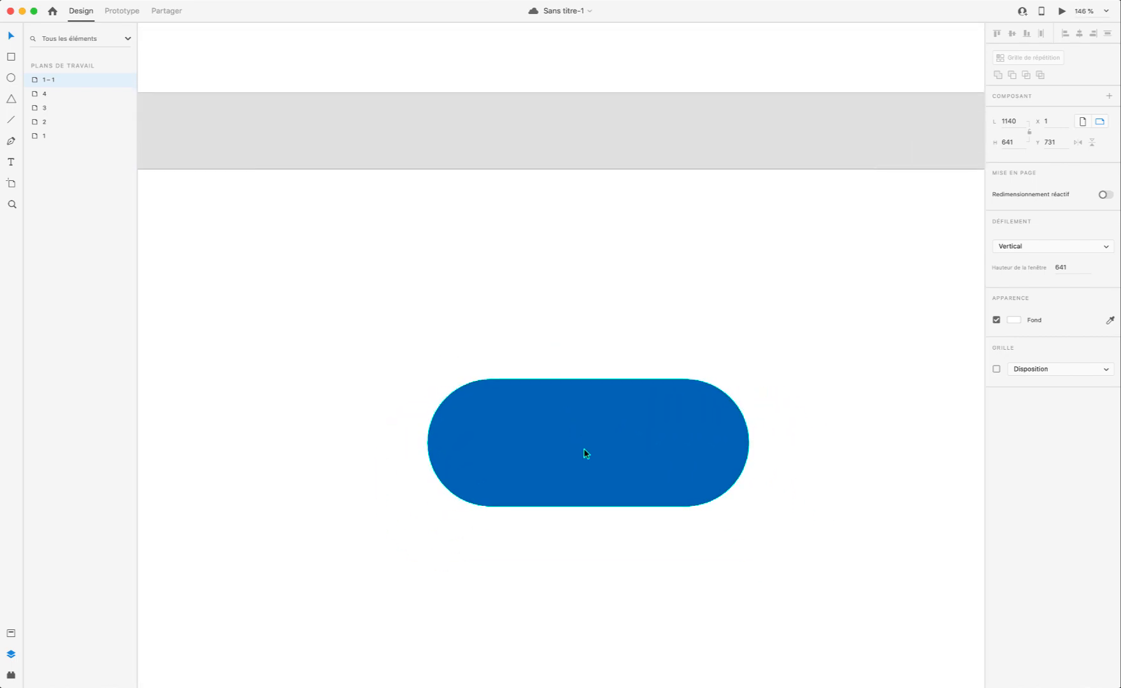
left_click(585, 451)
Step: Duplicate artboard 1 – 1 with its coloured pill
scroll(585, 451, "down", 3)
left_click(328, 288)
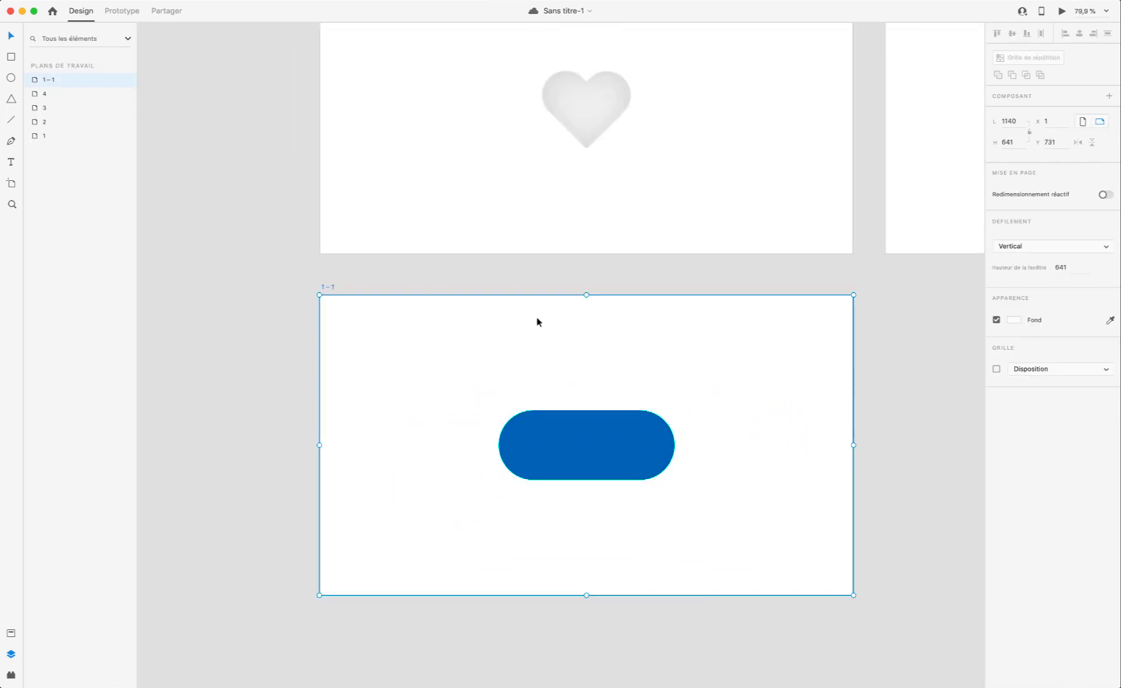
key("super+d")
Step: Change the fill of the pill on artboard 1 – 1 to light grey #E0E0E0
scroll(674, 368, "left", 5)
scroll(674, 368, "left", 2)
left_click(468, 345)
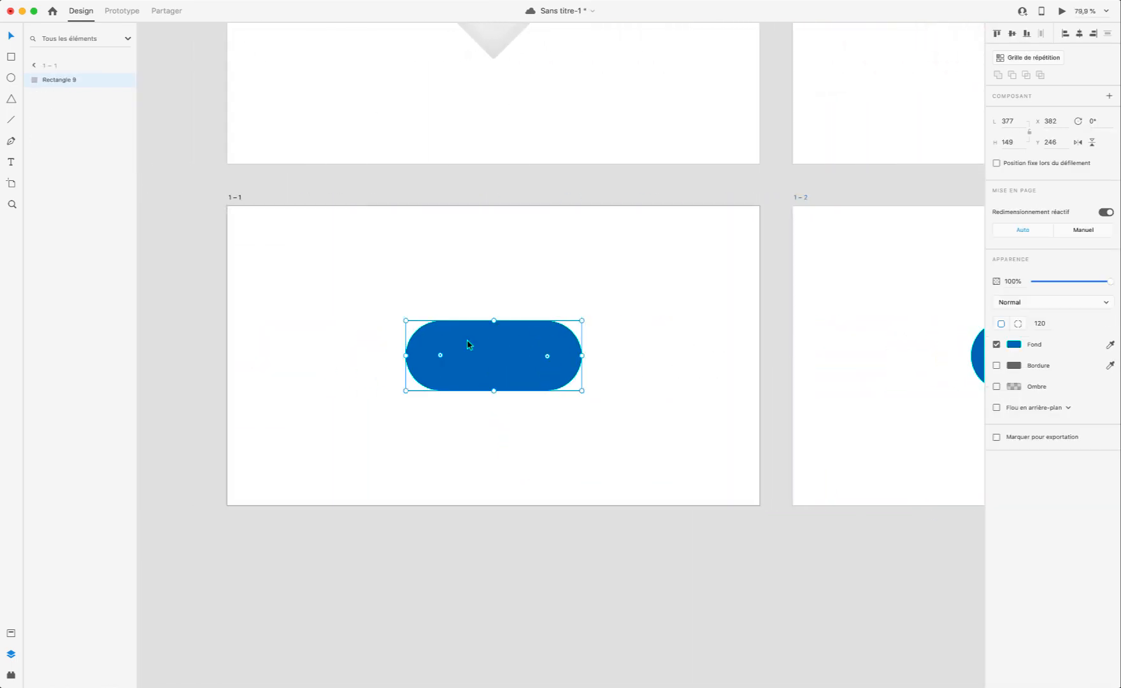
scroll(373, 358, "up", 5)
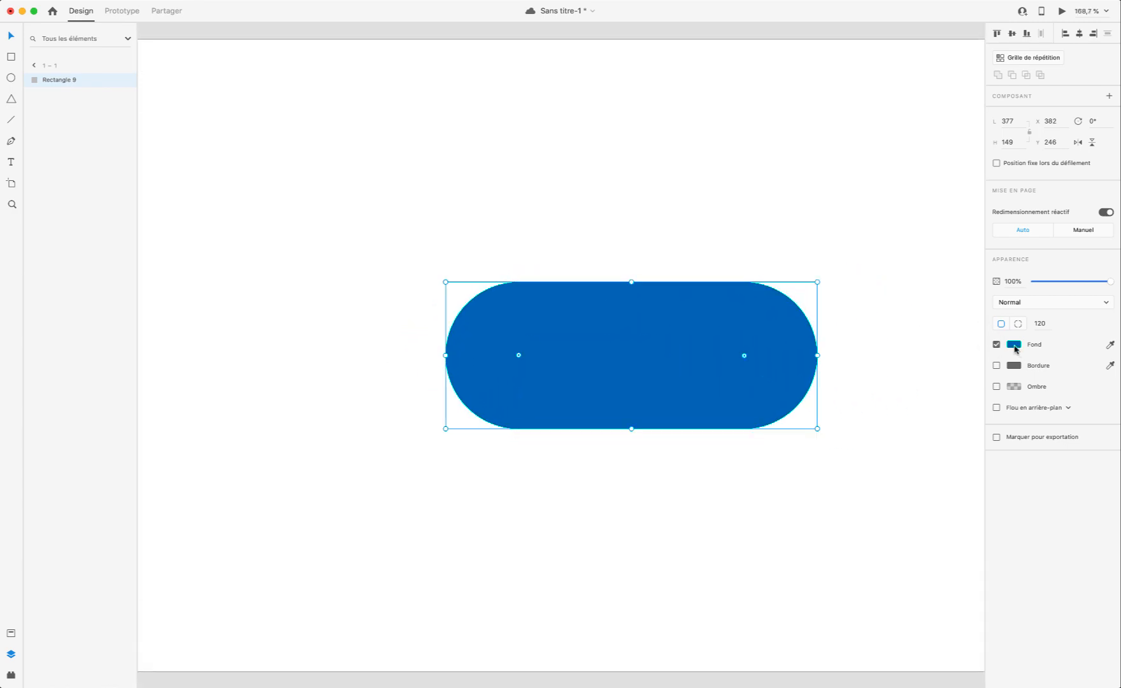
left_click(1014, 346)
left_click_drag(952, 297, 874, 297)
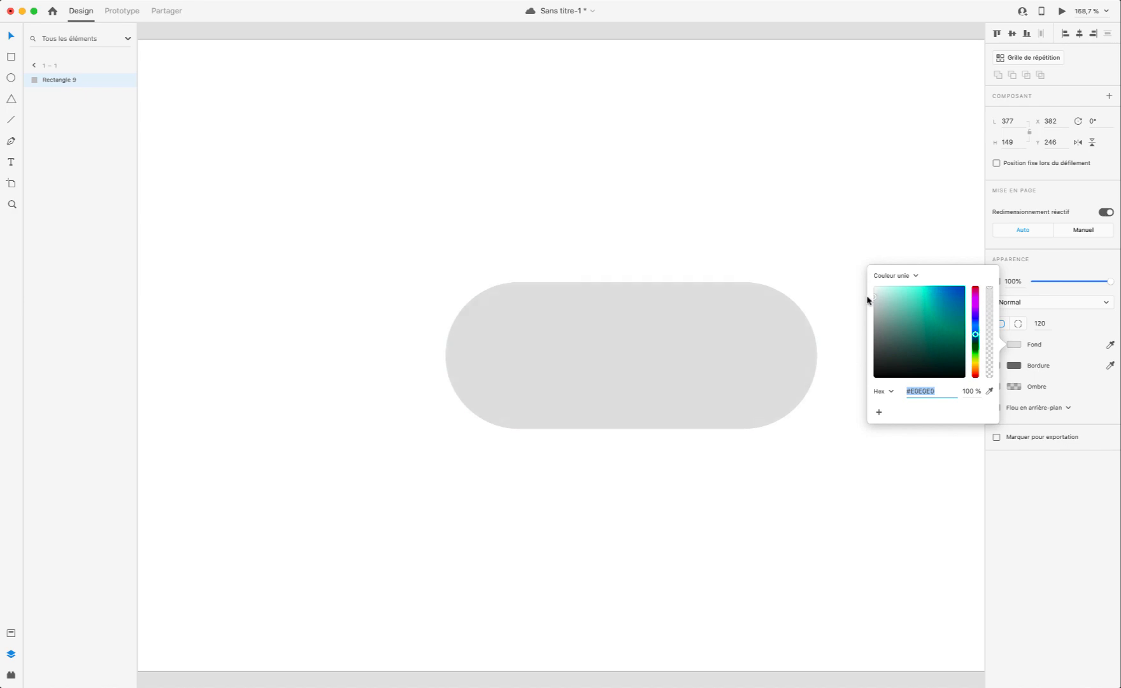
Step: Check the grey pill on artboard 1 – 1 in the preview
left_click(1063, 11)
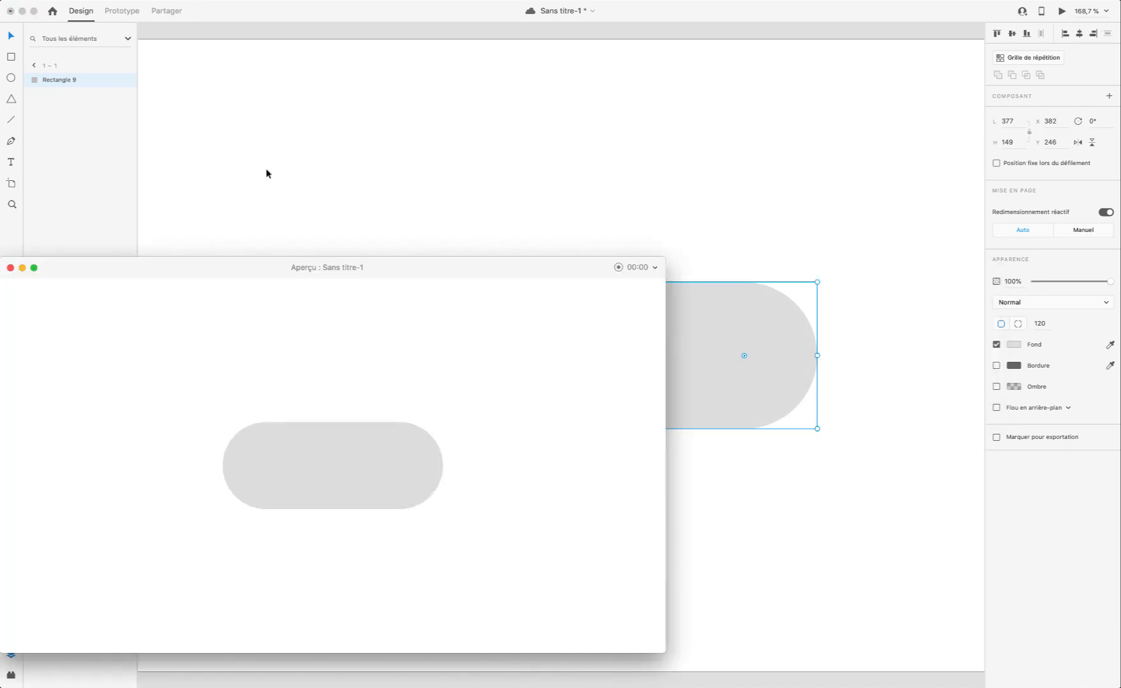
left_click(10, 268)
scroll(651, 376, "down", 3)
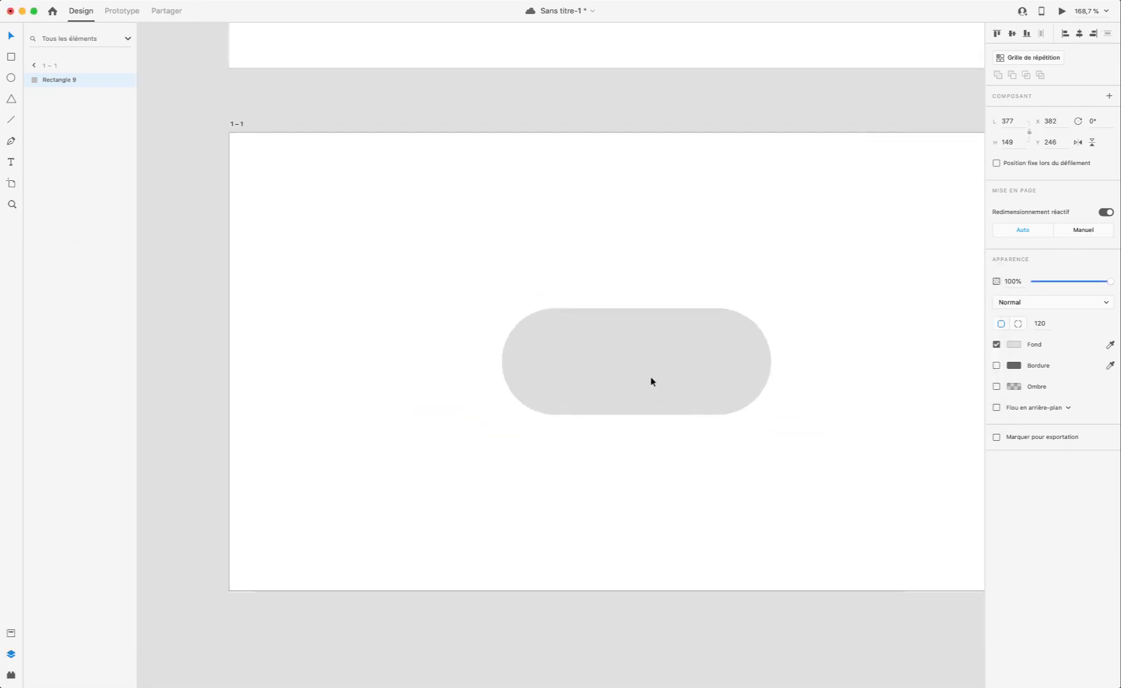
scroll(693, 350, "up", 2)
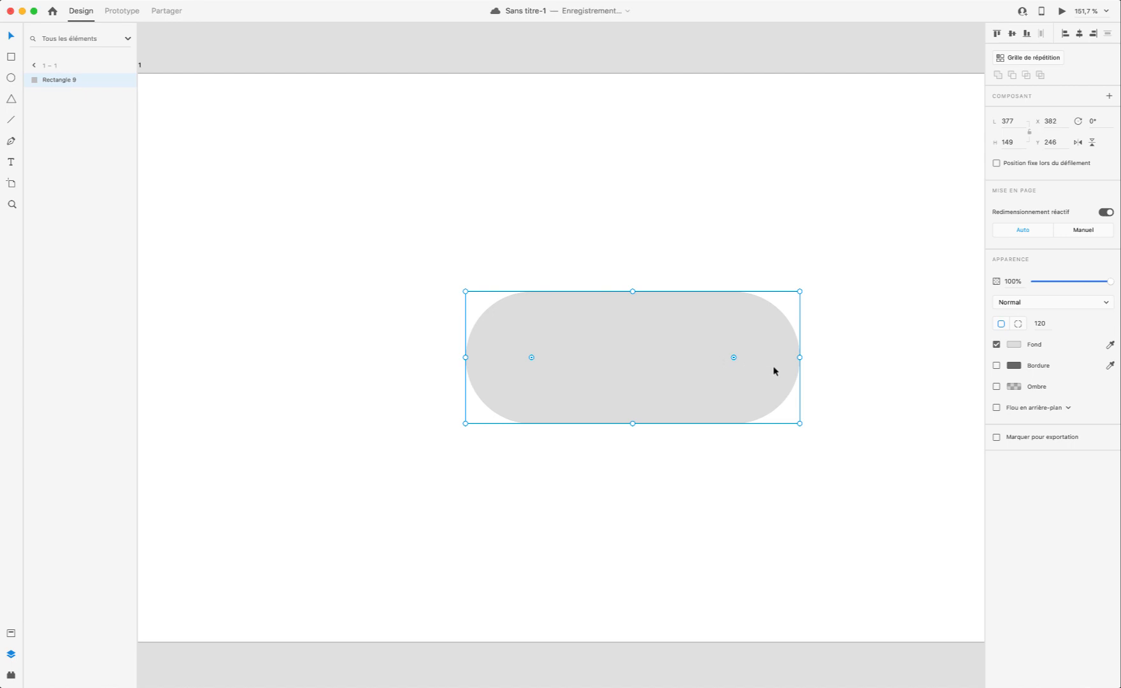
Step: Duplicate the grey pill and rename the copy's layer as shadow
key("super+d")
double_click(56, 81)
type("sh")
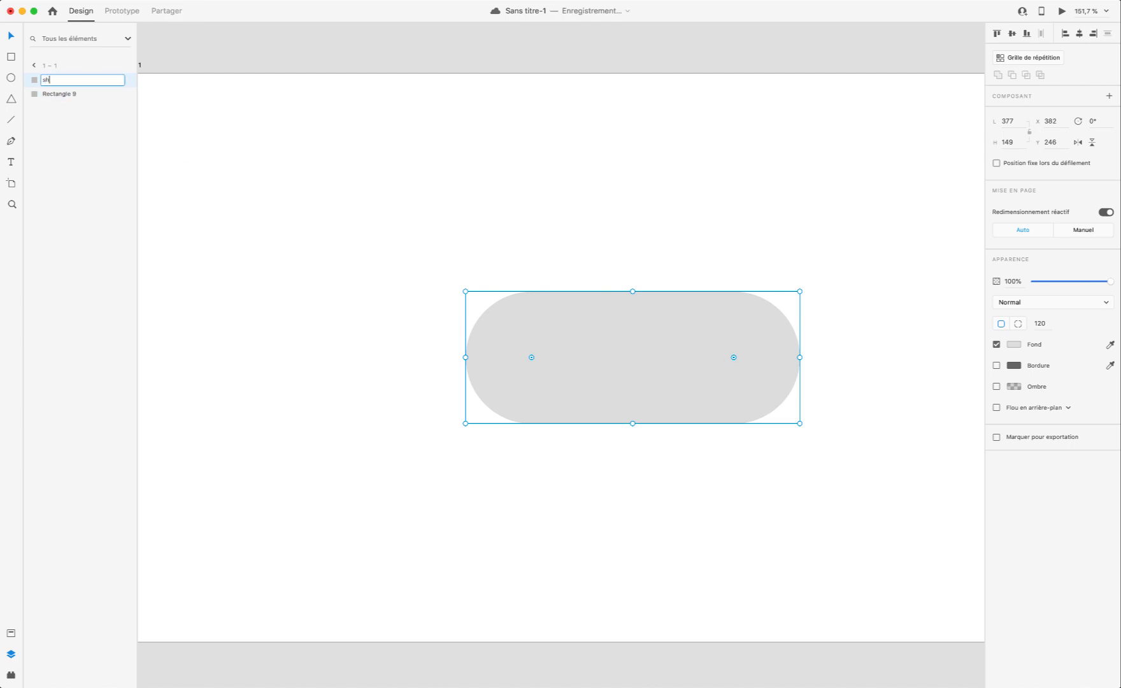
type("adow")
key("Return")
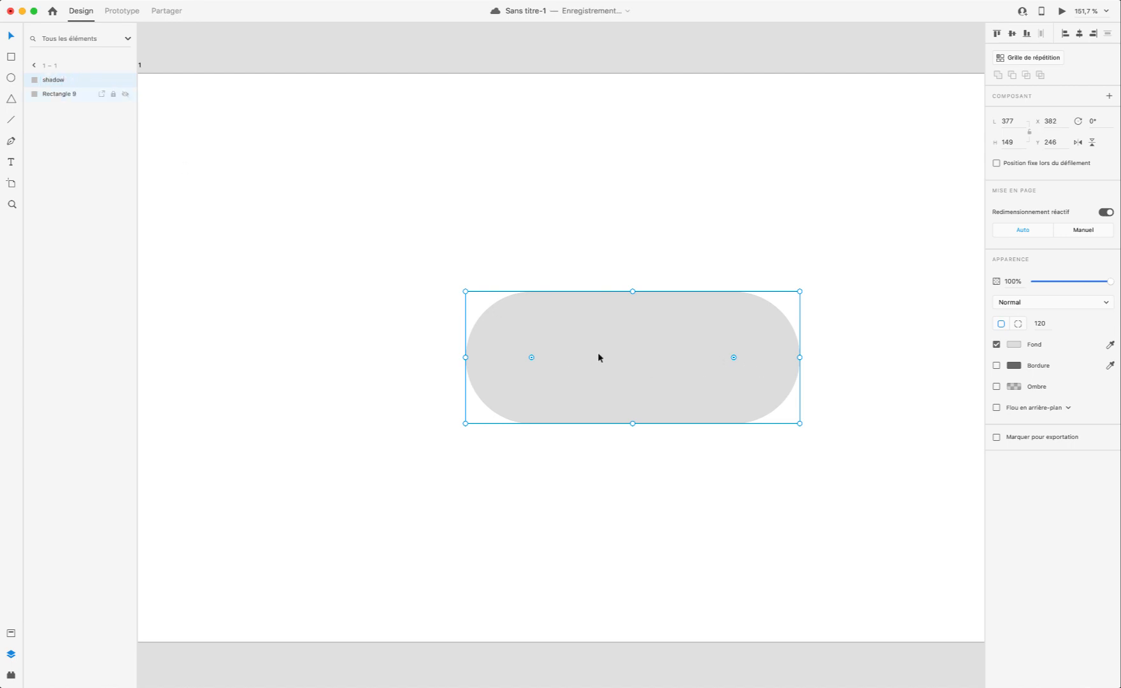
Step: Shrink the shadow shape to about 265 × 105 and place it centred horizontally, extending below the grey pill at Y 320
left_click_drag(617, 353, 629, 381)
left_click_drag(465, 317, 514, 337)
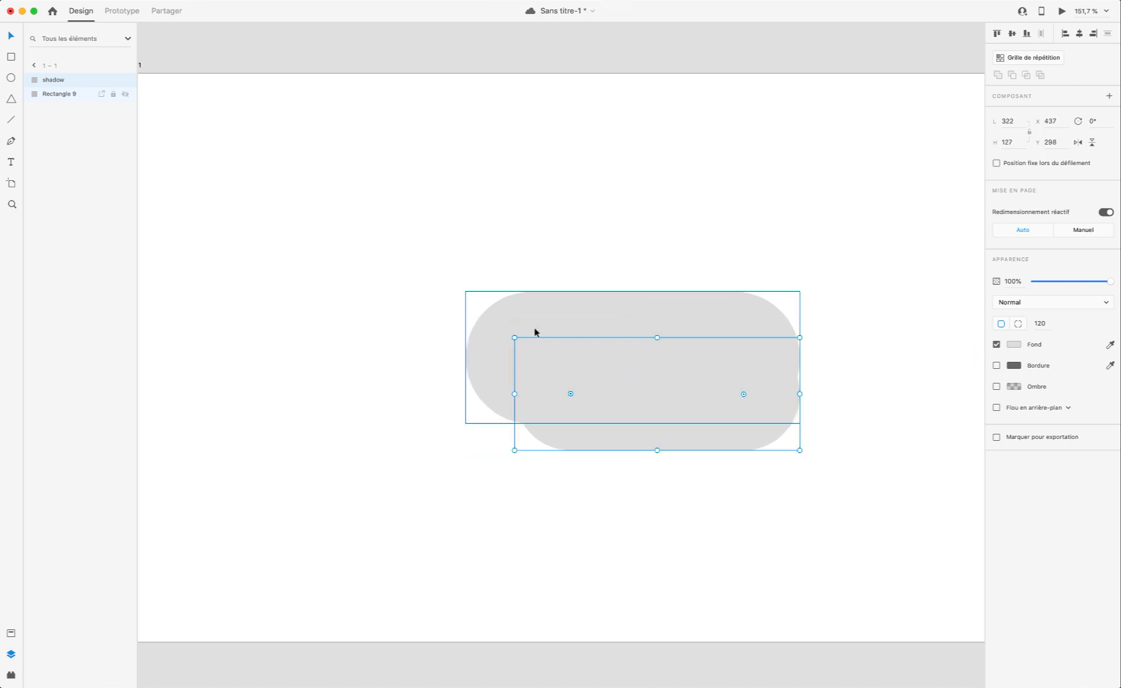
left_click_drag(799, 337, 783, 341)
left_click_drag(739, 354, 749, 357)
left_click(1011, 33)
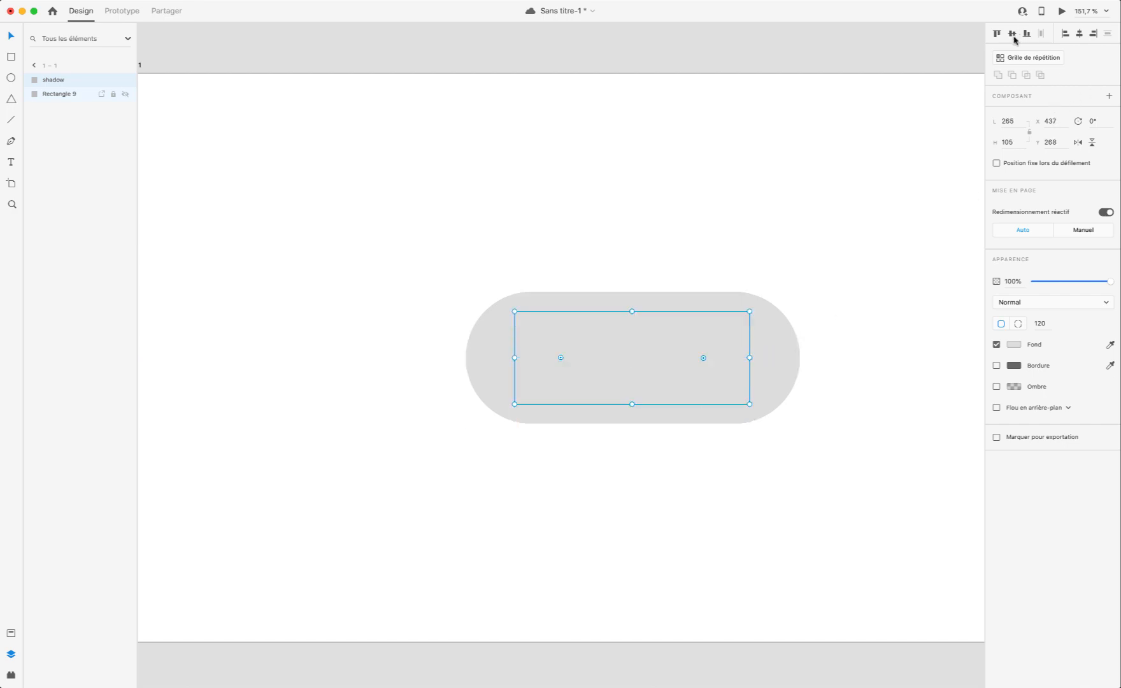
key("super+z")
left_click(1077, 34)
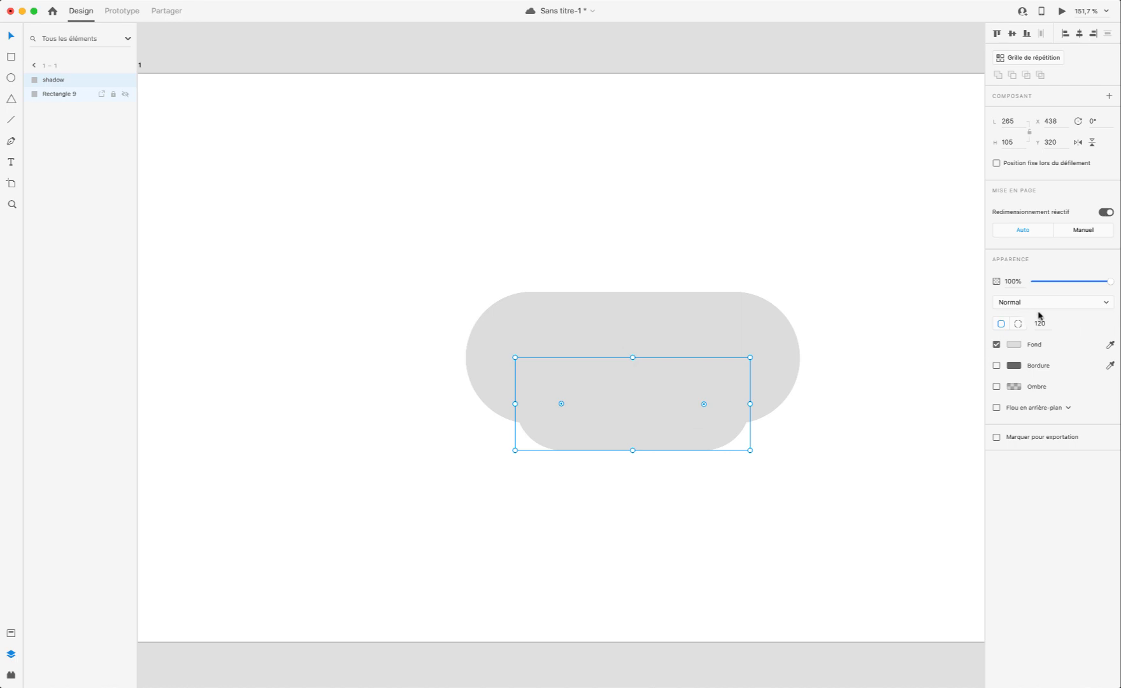
Step: Apply an object blur of 50 to the shadow shape
left_click(1000, 411)
left_click(1001, 422)
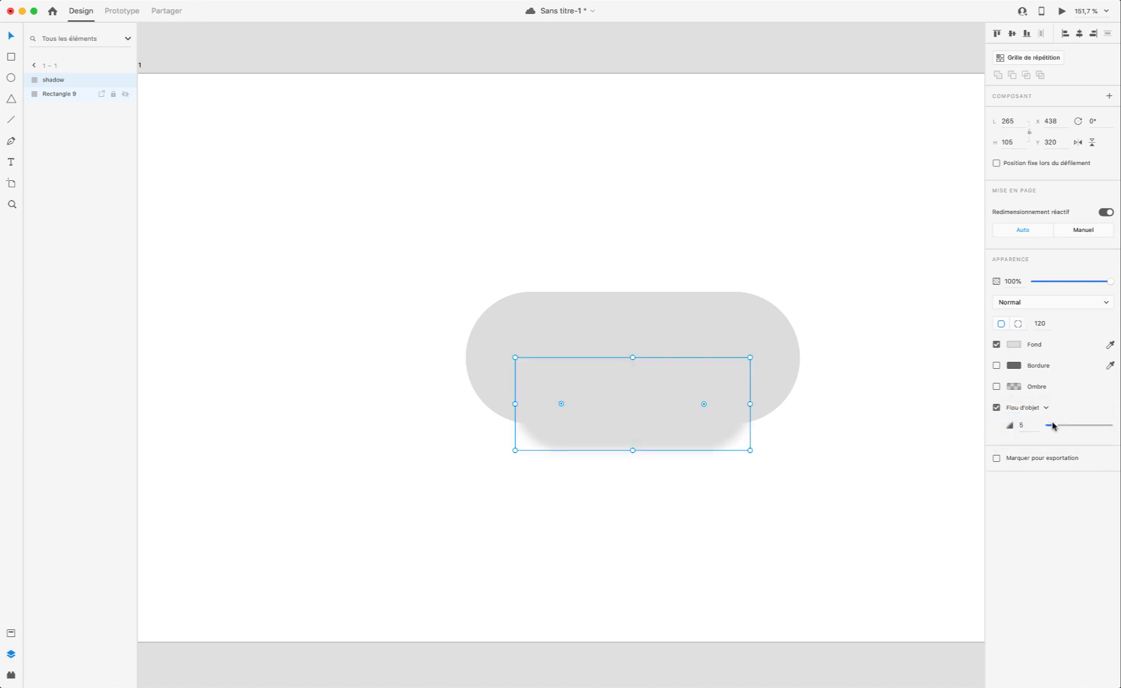
left_click_drag(1052, 425, 1113, 429)
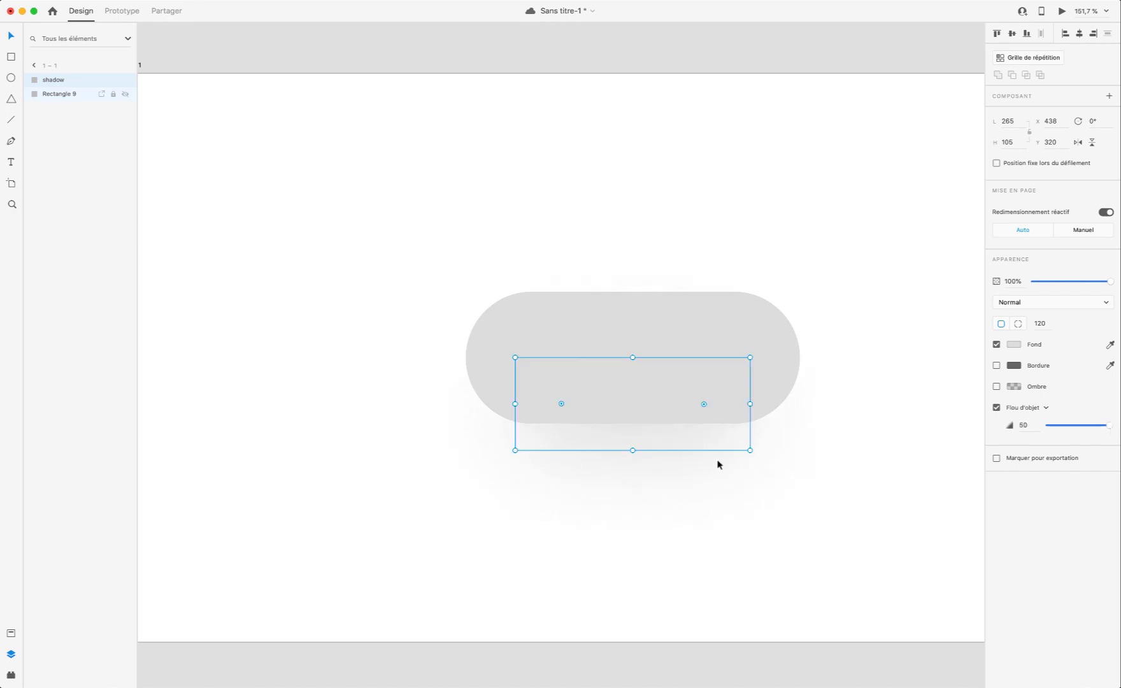
scroll(675, 492, "down", 5)
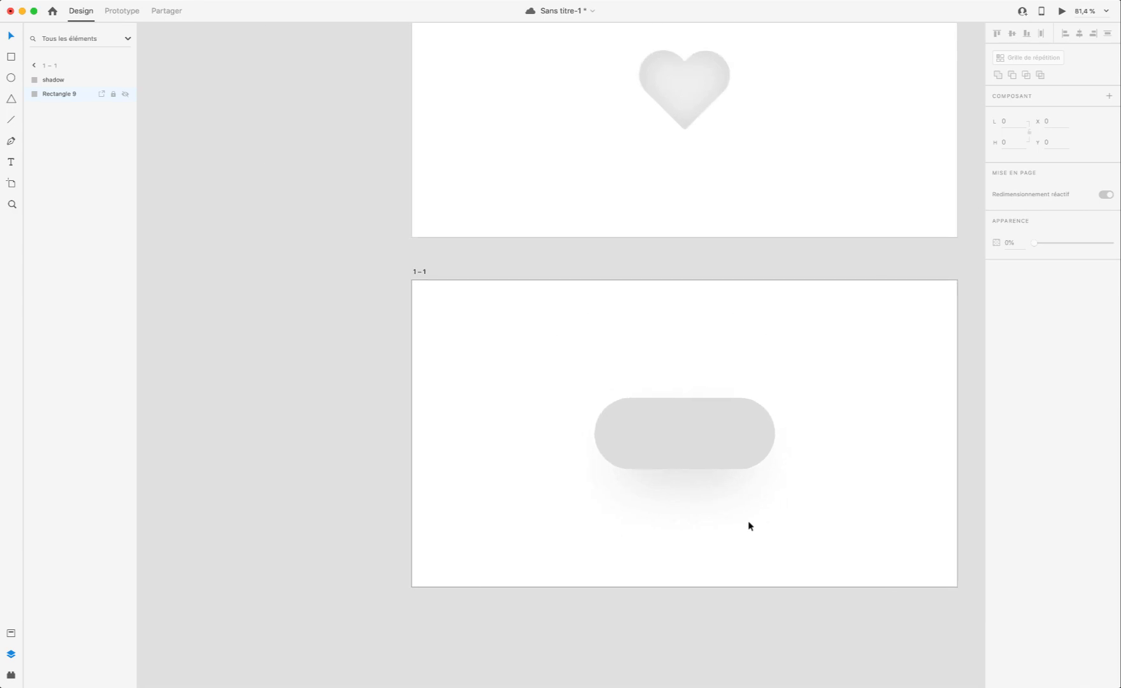
Step: Move the blurred shadow shape up to Y 310, keeping it centred horizontally under the pill
scroll(706, 478, "up", 4)
left_click_drag(687, 468, 687, 454)
key("alt")
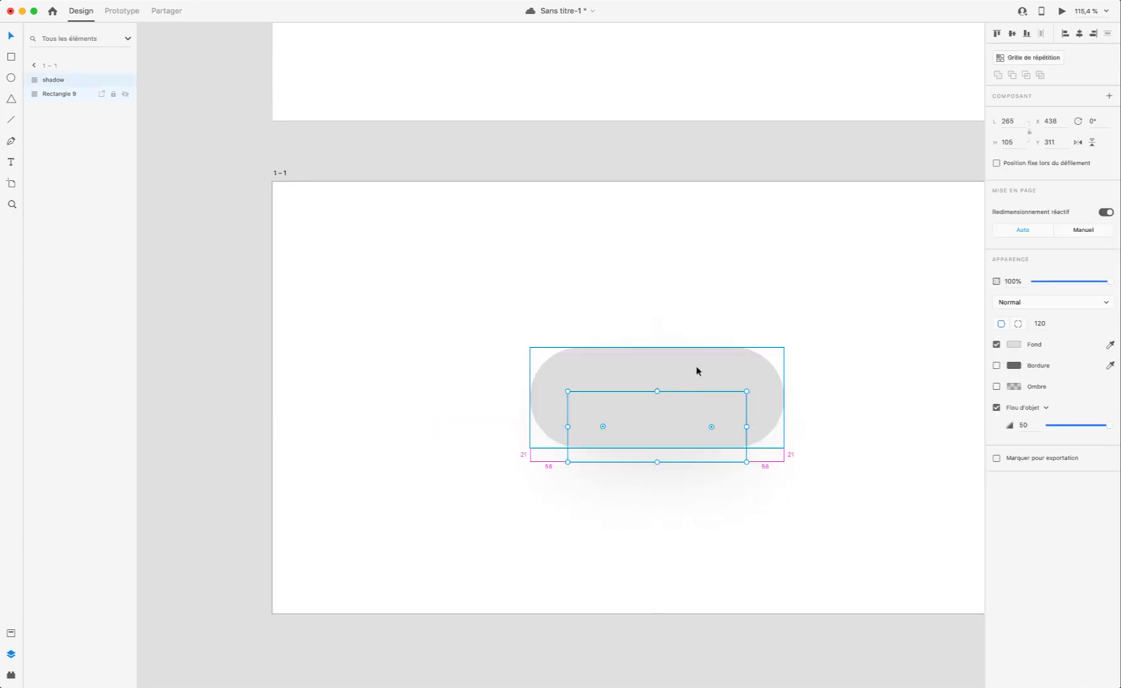
key("Up")
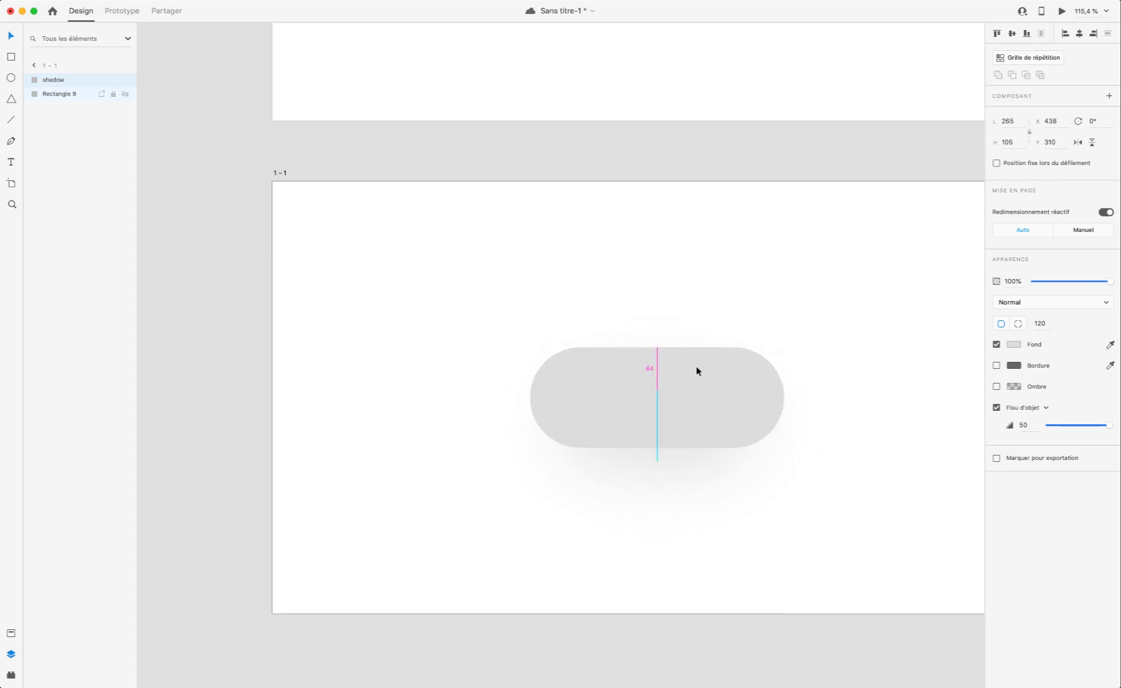
left_click(802, 429)
scroll(805, 431, "down", 3)
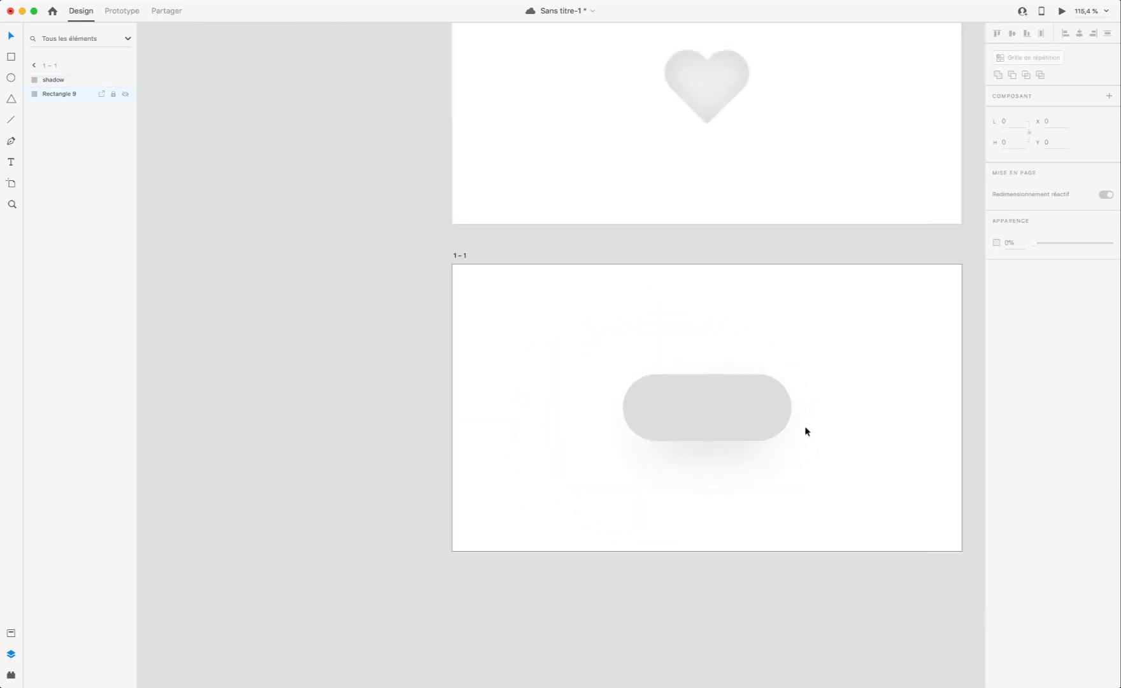
scroll(805, 431, "down", 2)
scroll(805, 430, "up", 1)
scroll(813, 433, "down", 1)
scroll(814, 431, "up", 3)
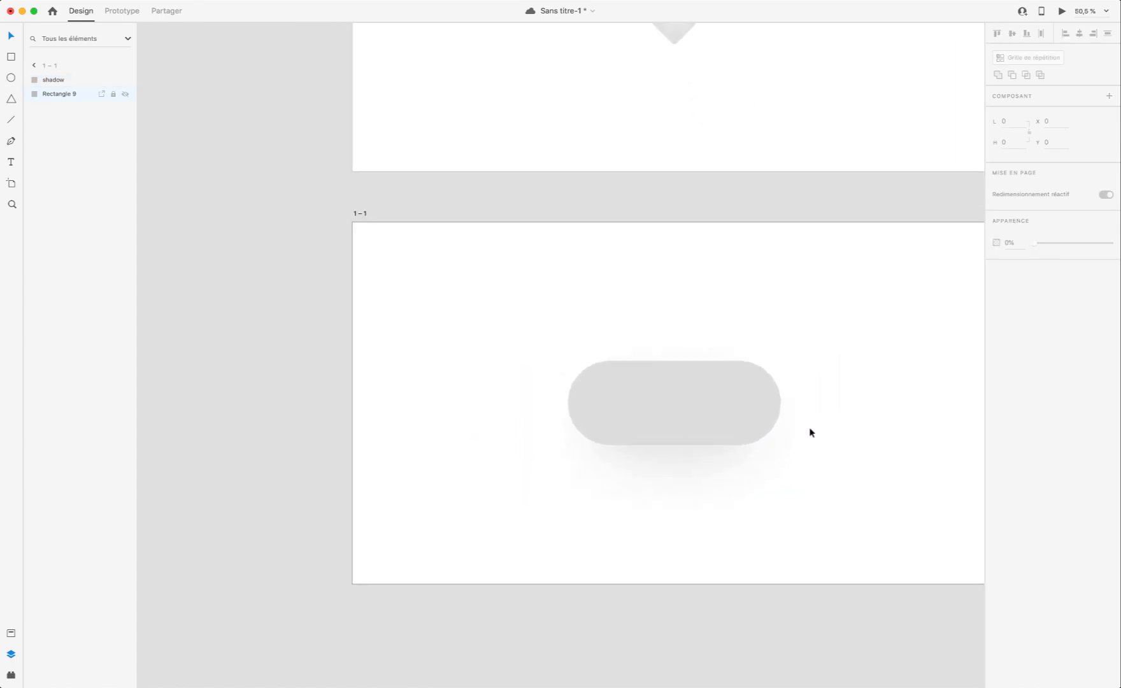
scroll(628, 417, "up", 3)
Step: Draw a circle about 122 × 122 over the left part of the grey pill
left_click(630, 415)
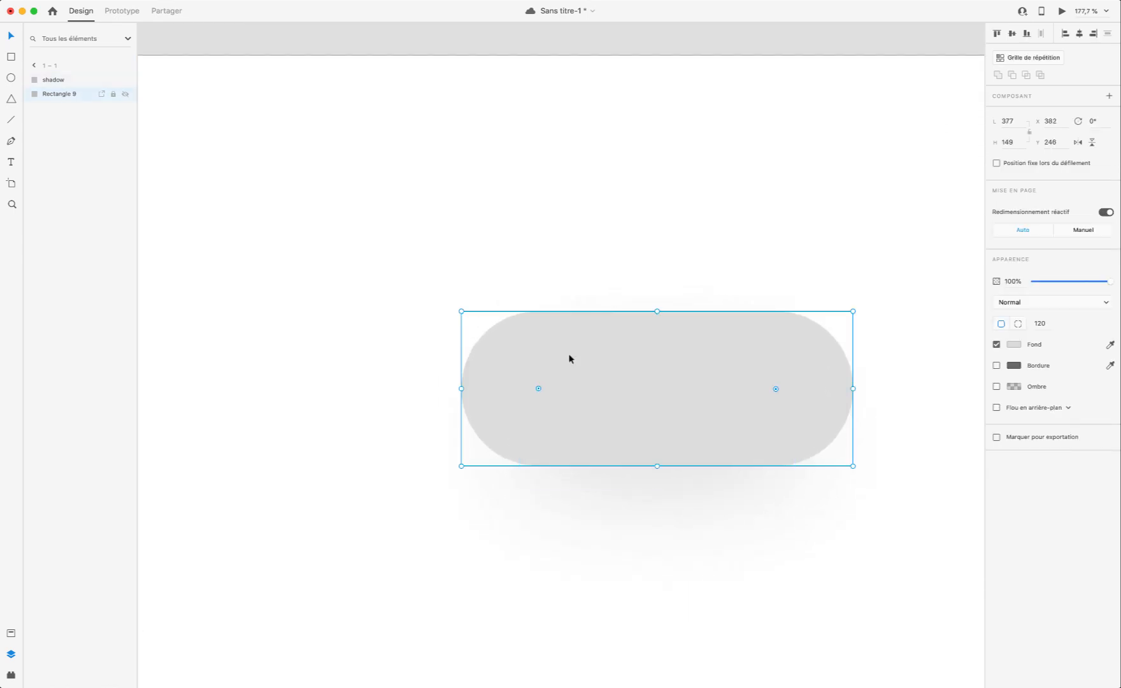
left_click_drag(500, 333, 688, 459)
key("v")
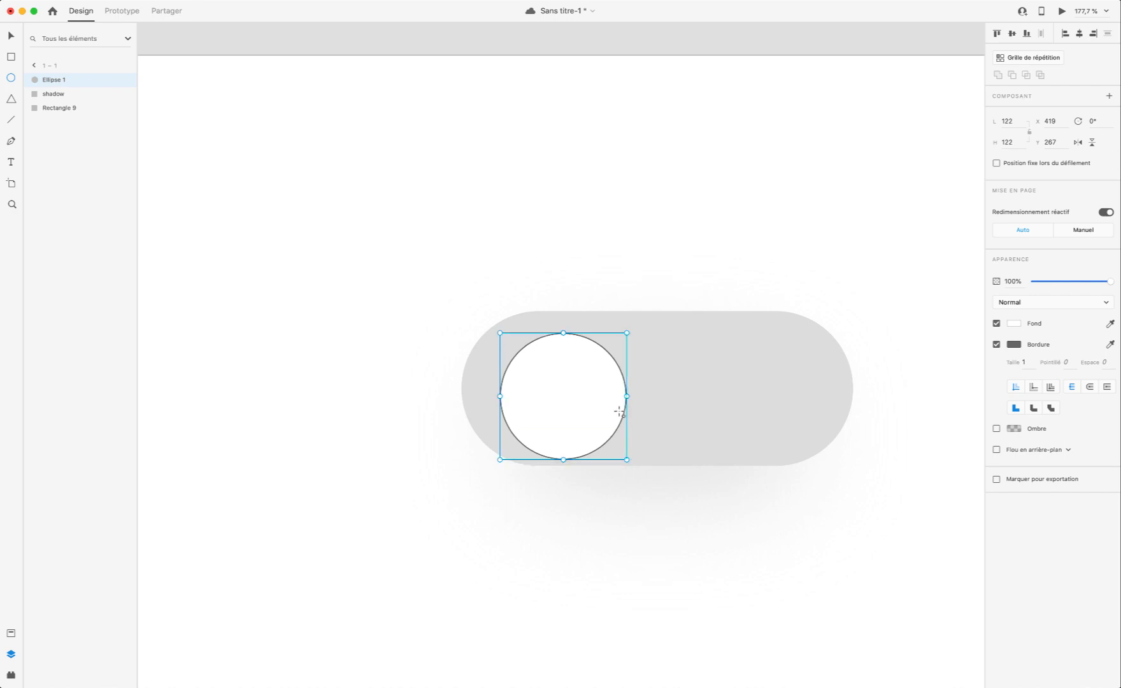
Step: Fit the circle into the pill's left end and enlarge it to 123 × 123, with equal margins of 13
mouse_move(563, 408)
left_mouse_down()
mouse_move(562, 398)
mouse_move(539, 399)
left_mouse_up()
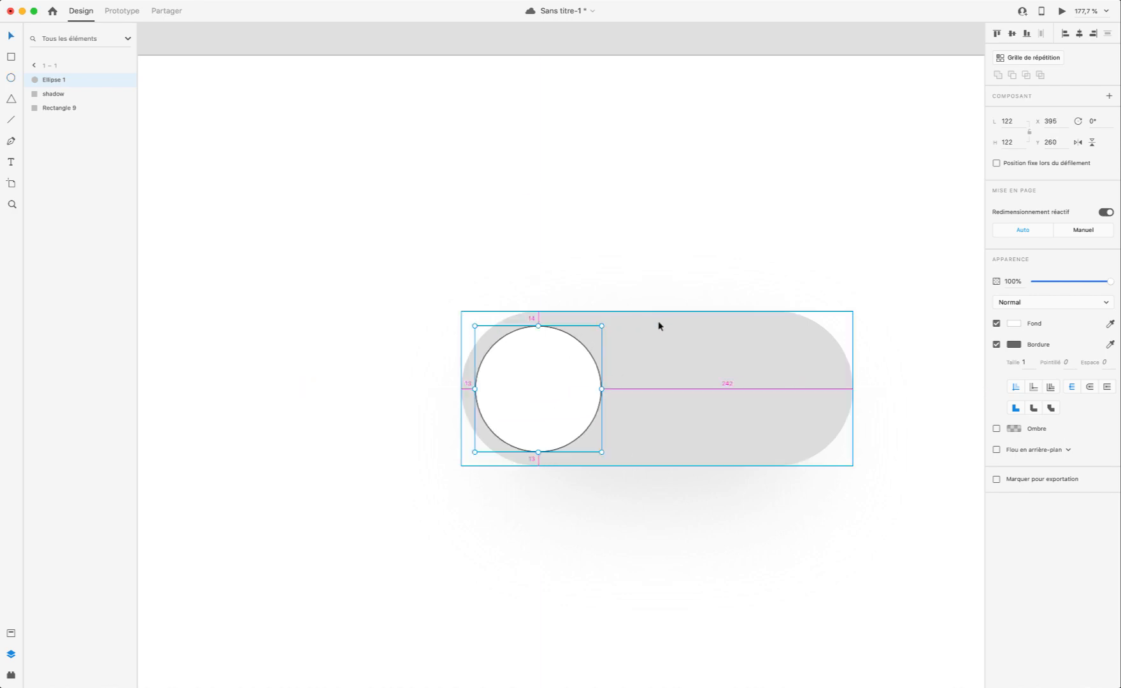
scroll(542, 376, "up", 5)
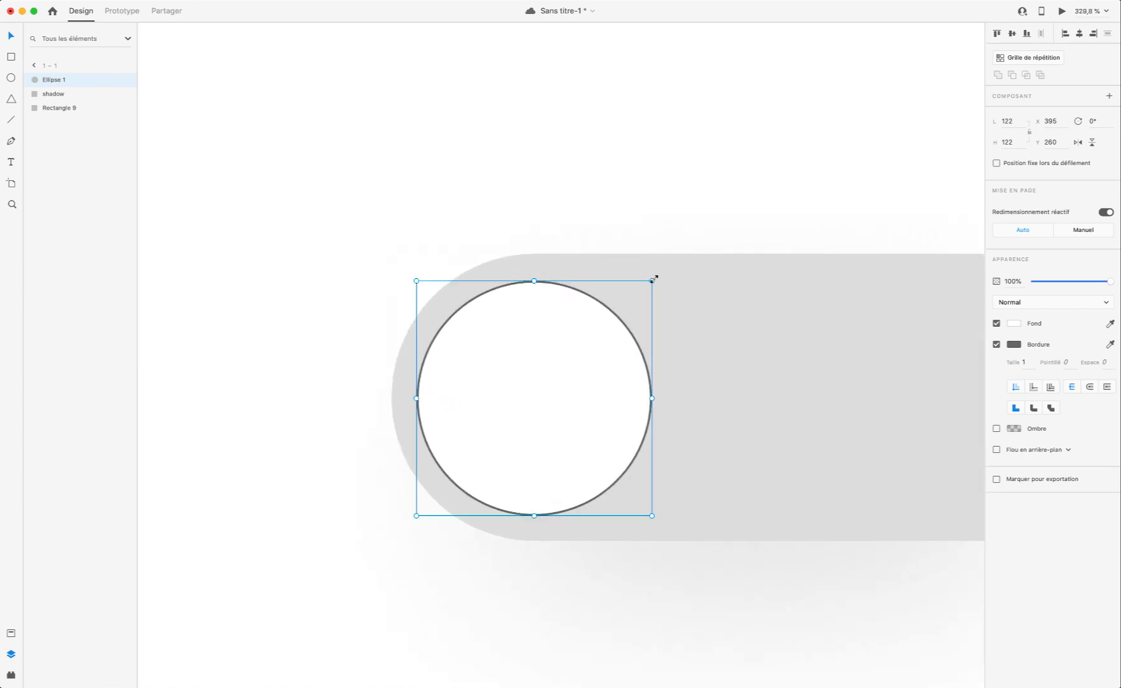
left_click_drag(652, 280, 653, 278)
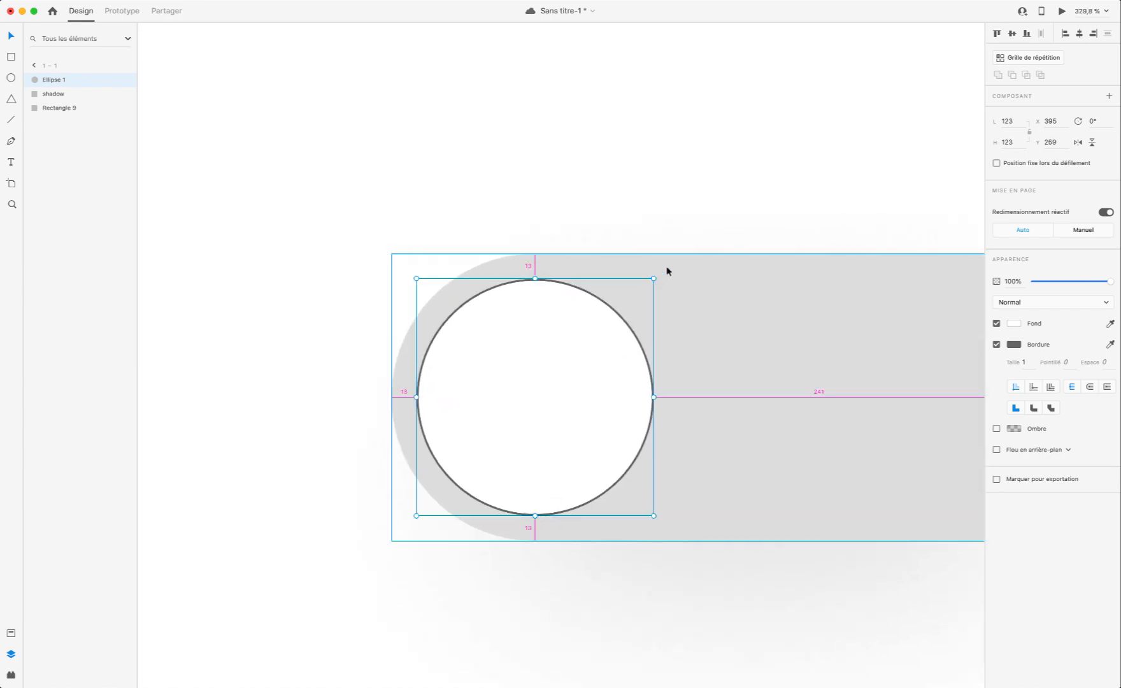
scroll(727, 315, "down", 3)
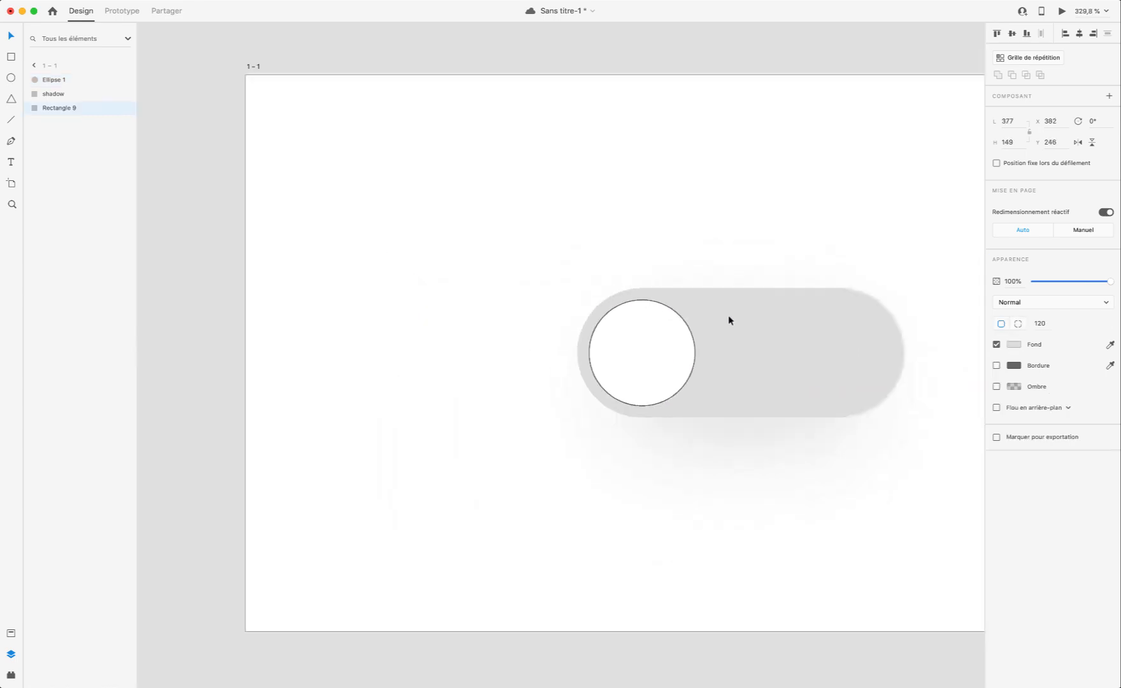
scroll(729, 318, "up", 3)
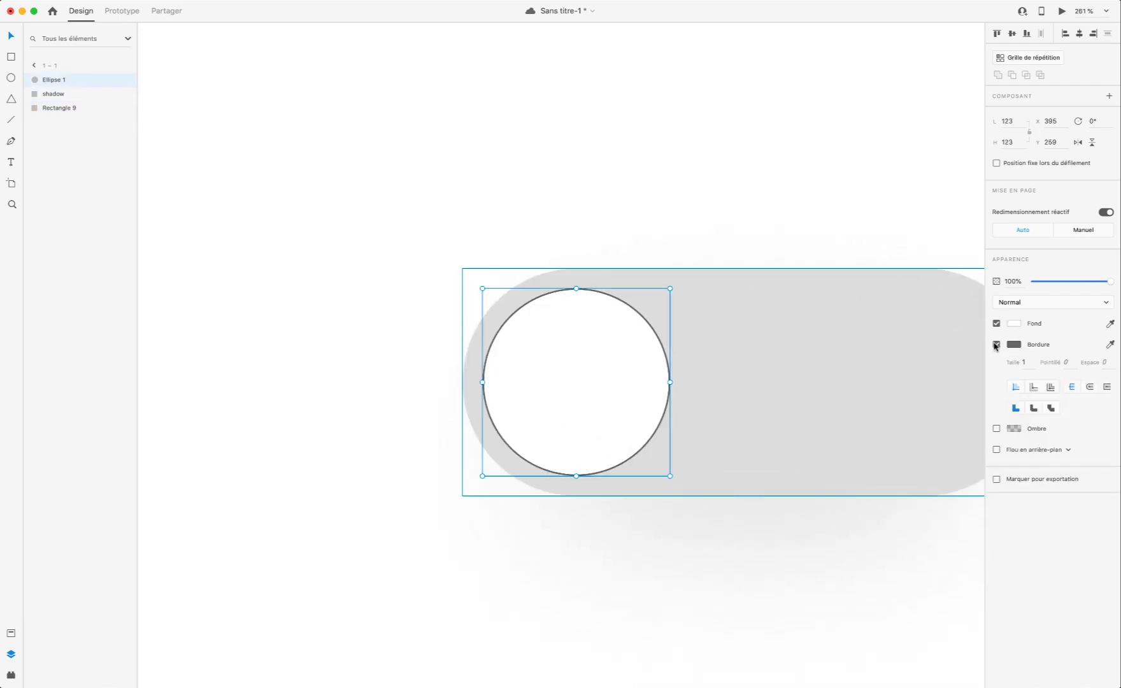
left_click(996, 344)
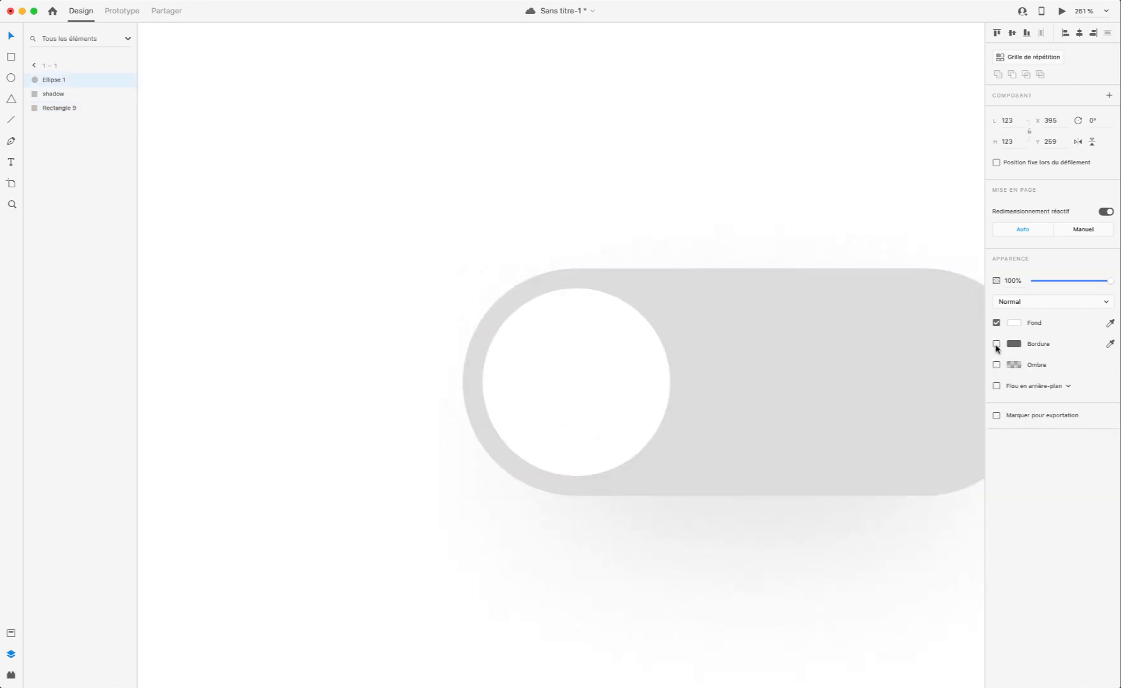
scroll(773, 403, "down", 2)
scroll(774, 405, "up", 3)
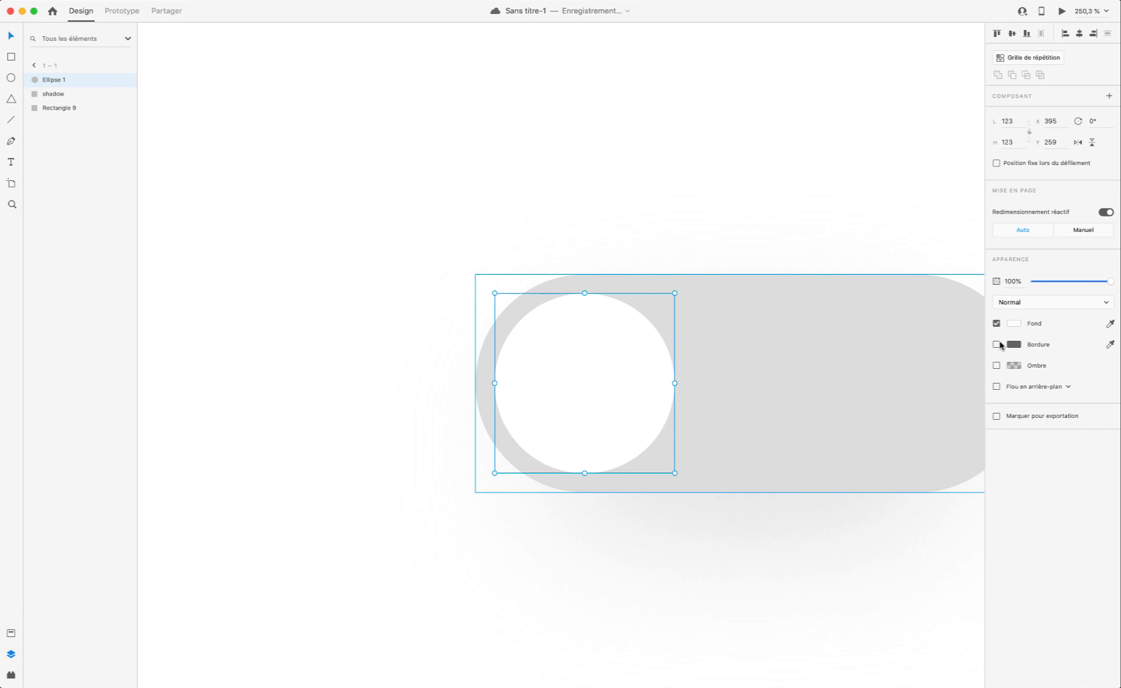
Step: Remove the circle's fill and give it a white border
left_click(997, 345)
left_click(997, 324)
left_click(1013, 344)
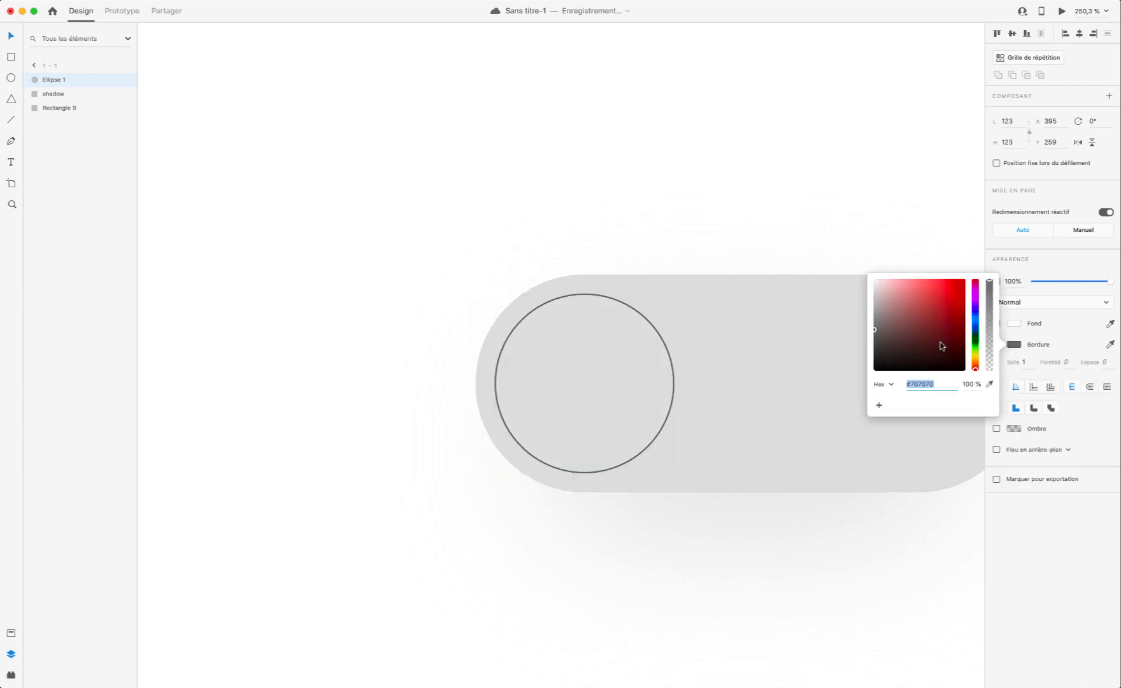
left_click_drag(938, 345, 831, 247)
left_click(1052, 320)
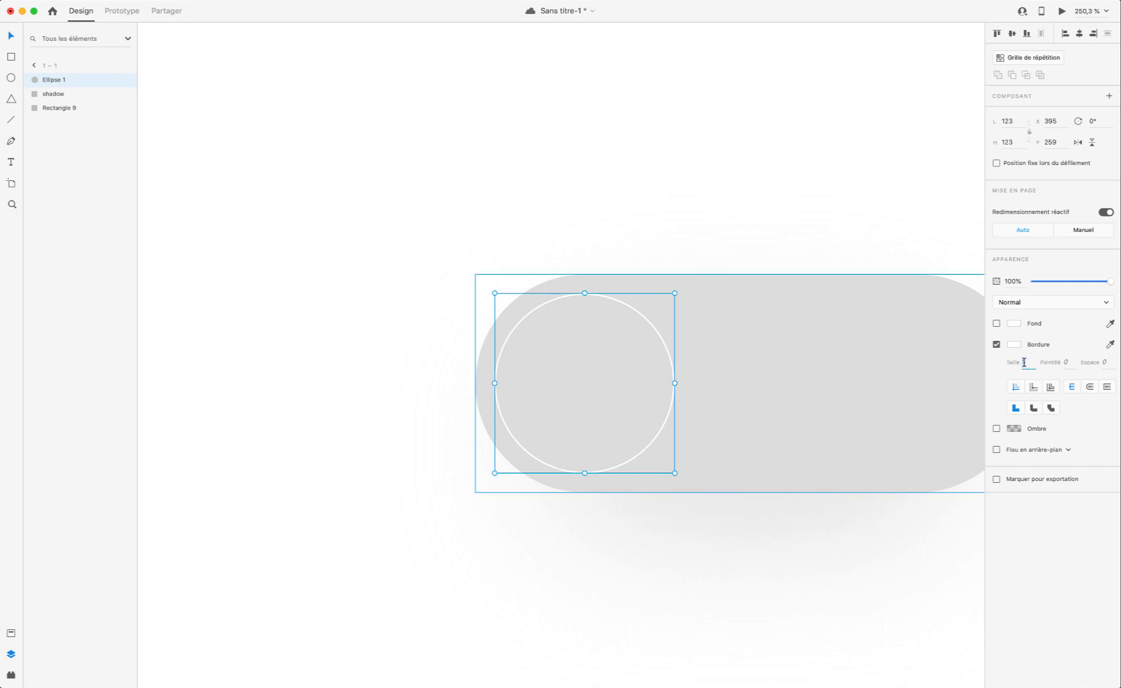
Step: Try border sizes of 20 and 35 on the circle and settle on 30
key("Return")
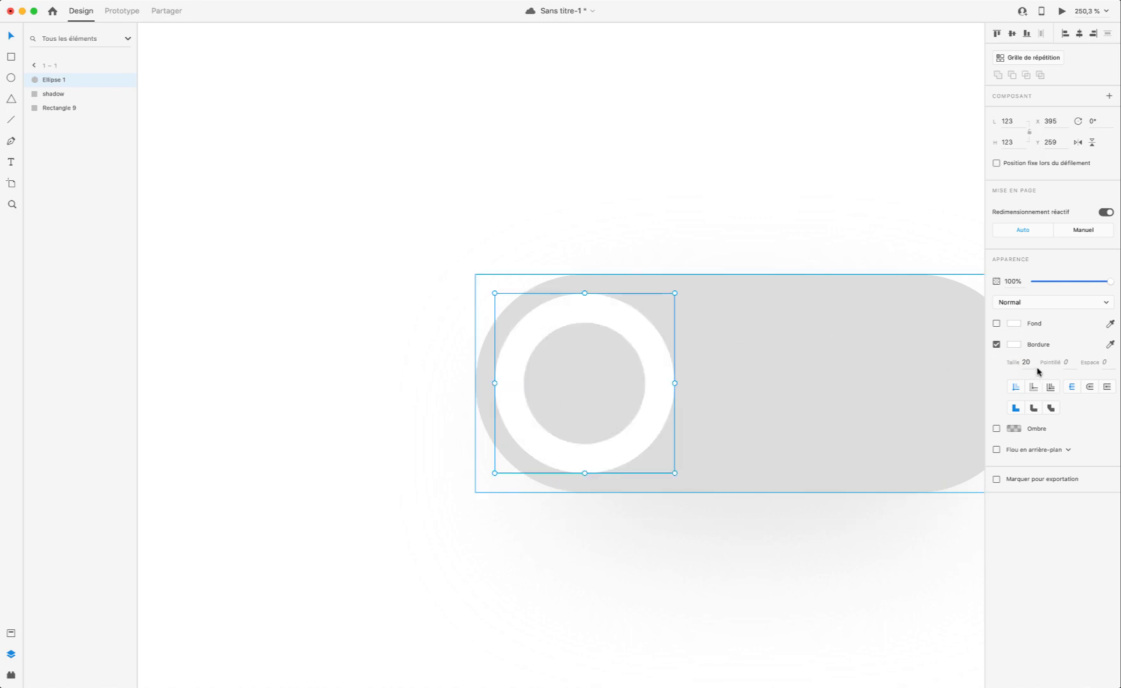
type("35")
key("Return")
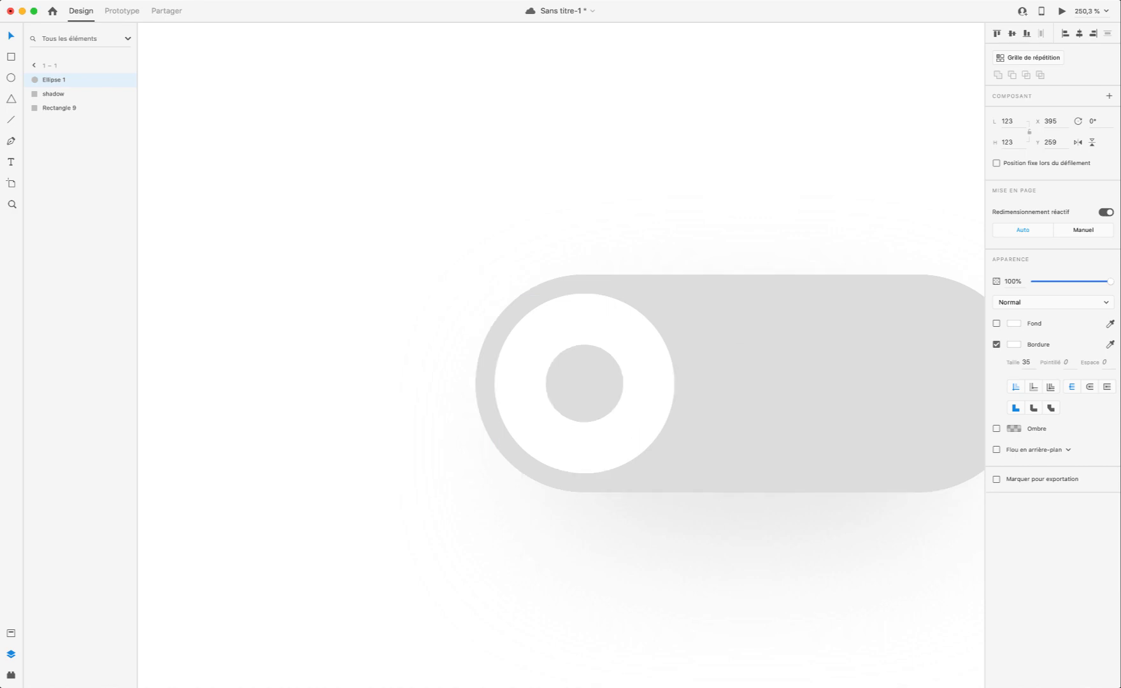
left_click(1029, 365)
type("30")
key("Return")
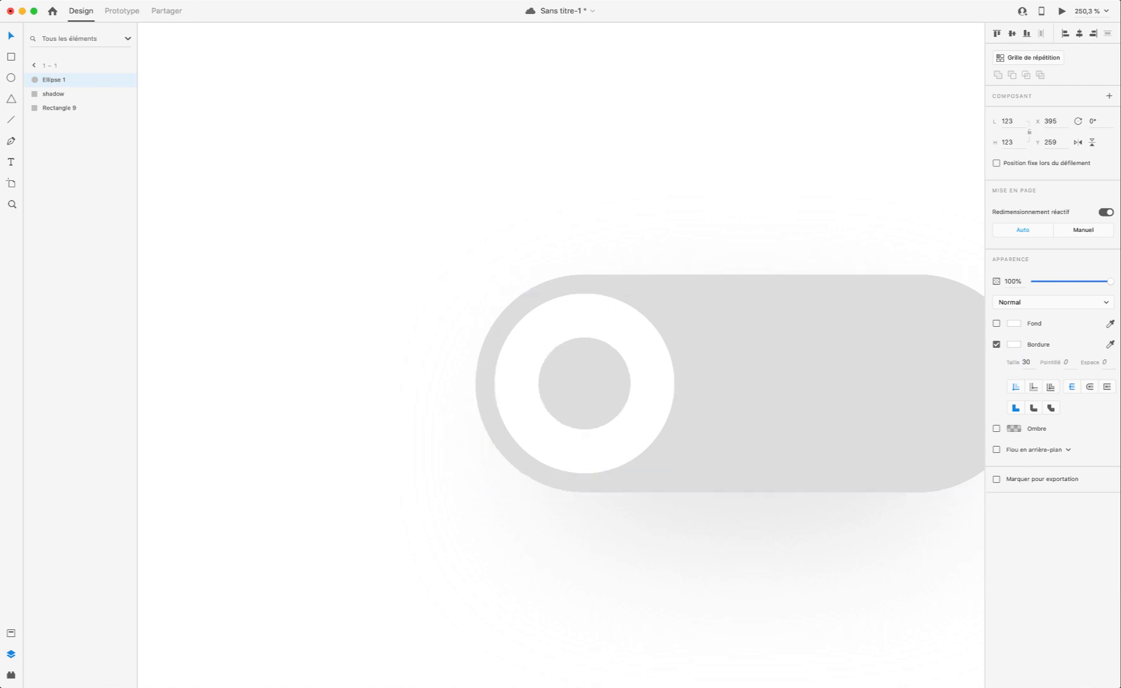
Step: Check the pill with its white ring and soft shadow in the preview
left_click(1061, 11)
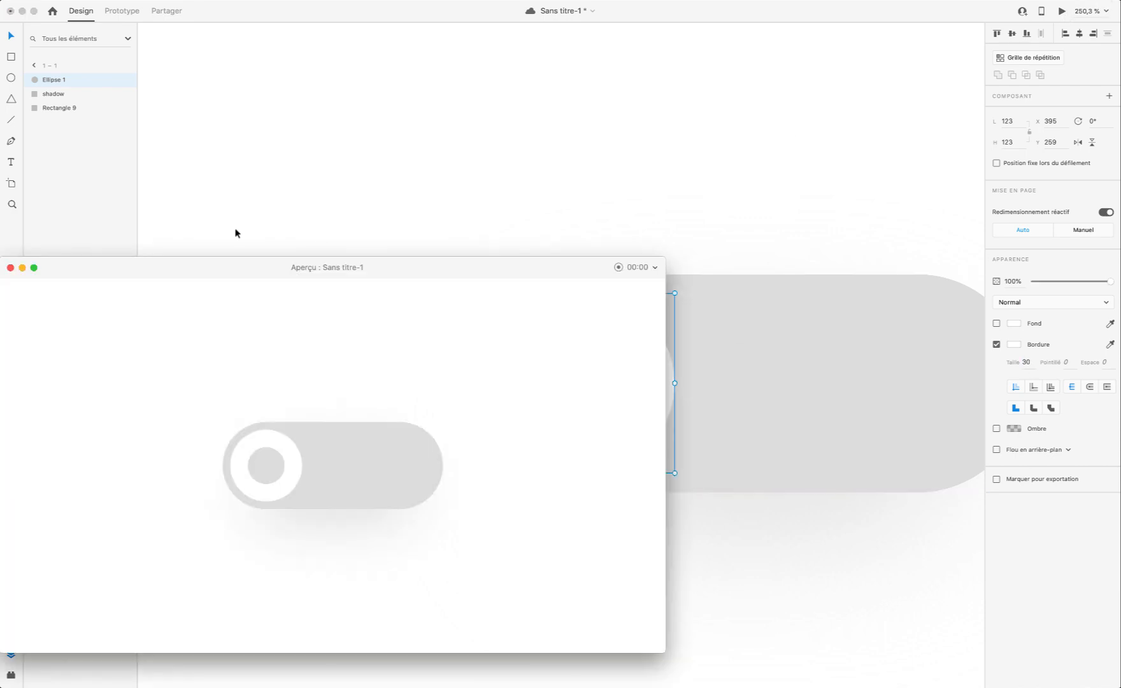
left_click(10, 267)
scroll(770, 400, "right", 4)
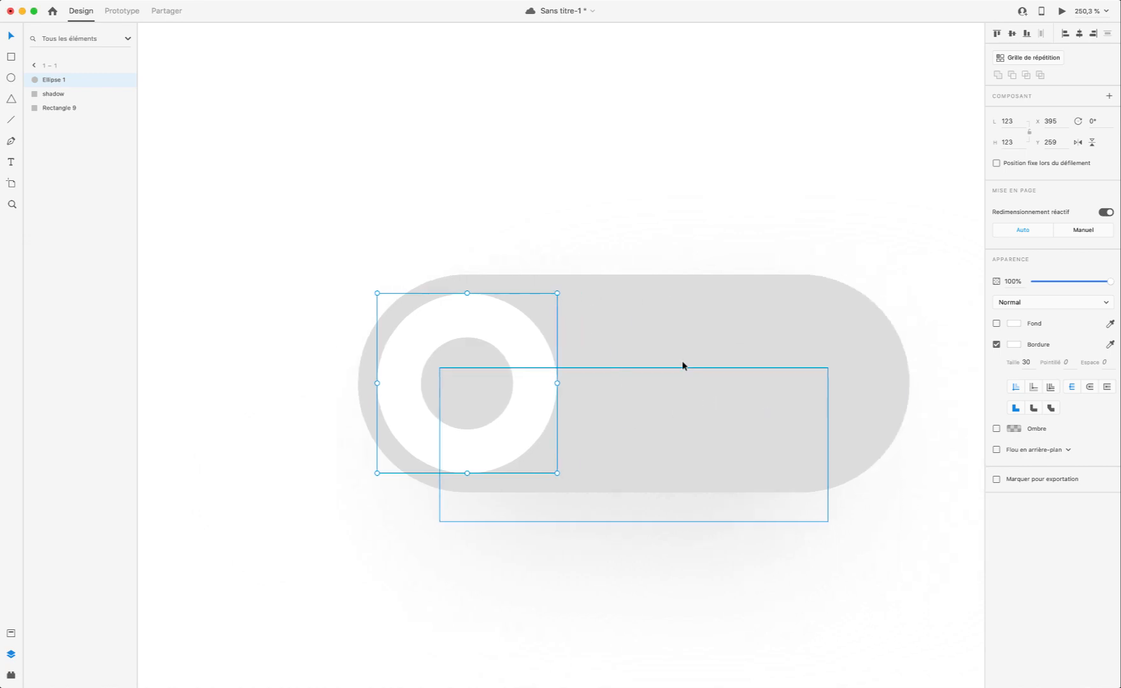
scroll(655, 380, "down", 5)
scroll(656, 380, "up", 5)
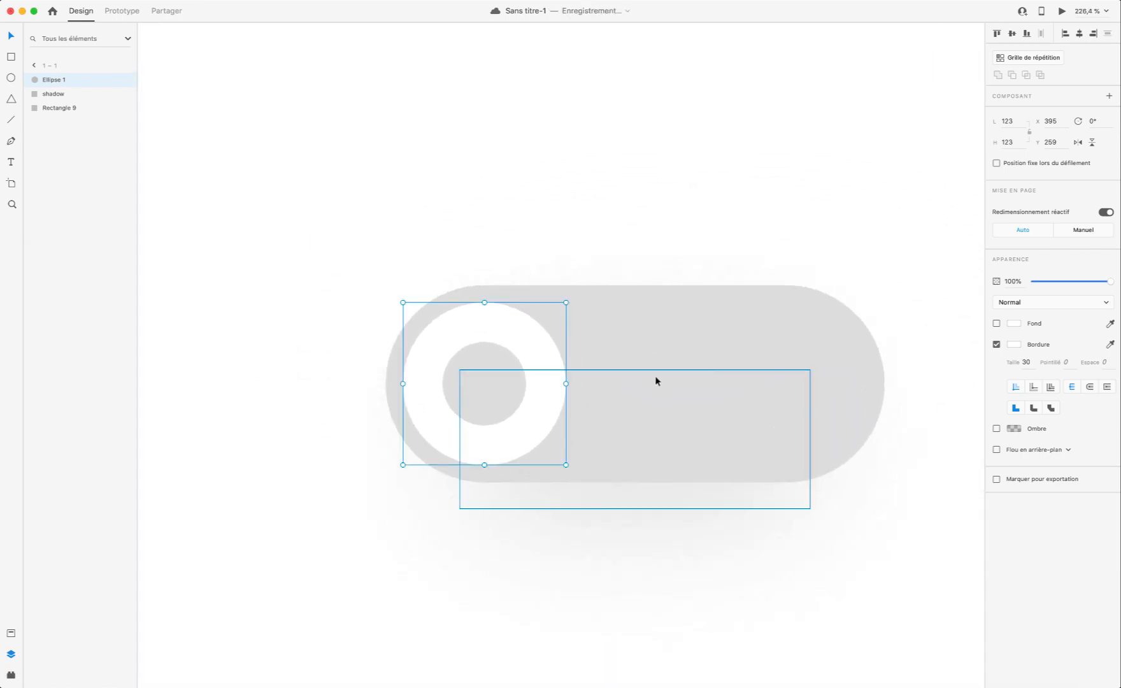
scroll(655, 377, "left", 3)
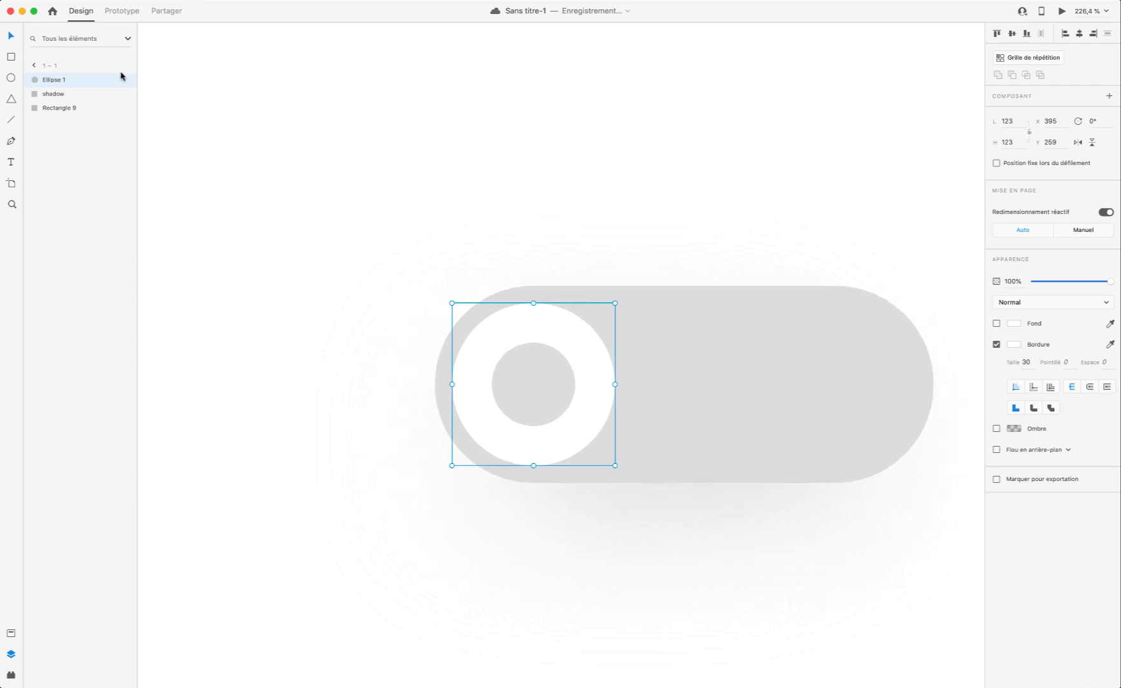
Step: Rename the ring's layer as switch
double_click(49, 79)
type("Swi")
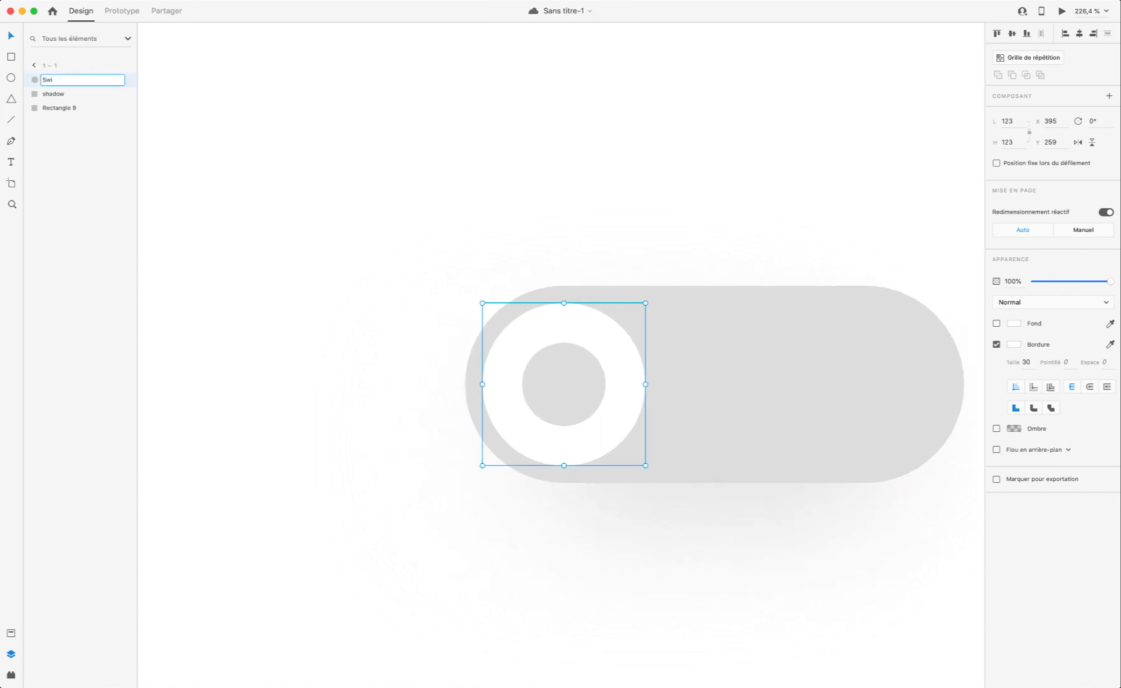
type("tch")
key("Return")
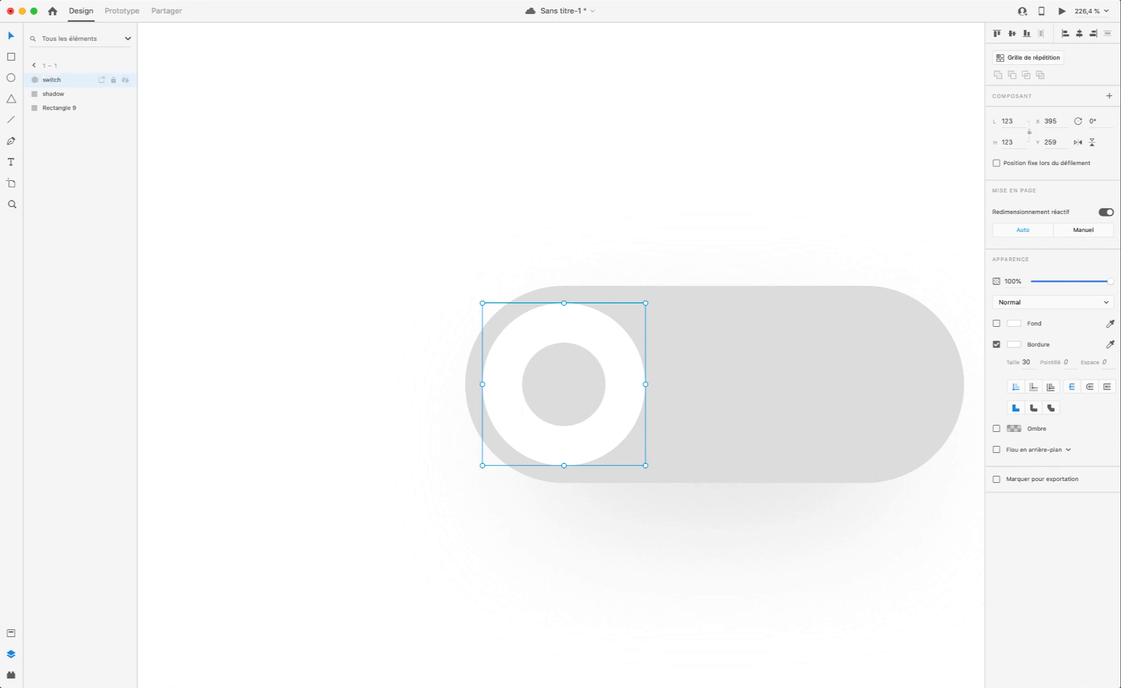
Step: Select the ring and shadow on artboard 1 – 1 for copying, and place the shadow layer beneath the grey pill
scroll(526, 423, "down", 5)
scroll(526, 422, "up", 4)
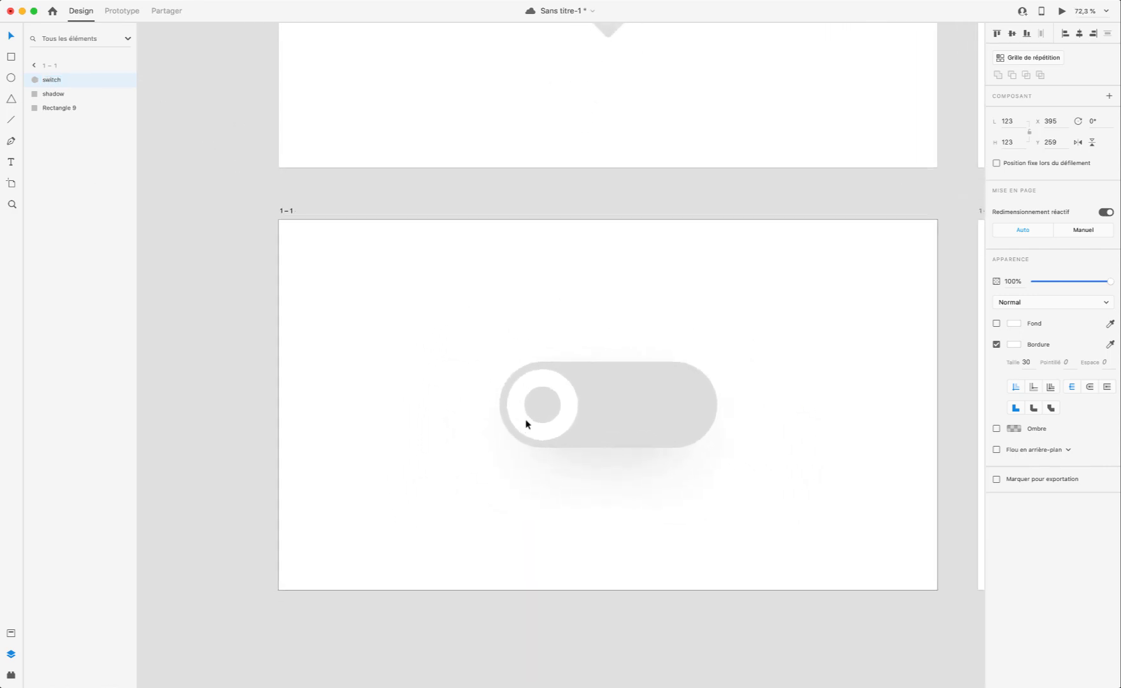
left_click(620, 468, "shift")
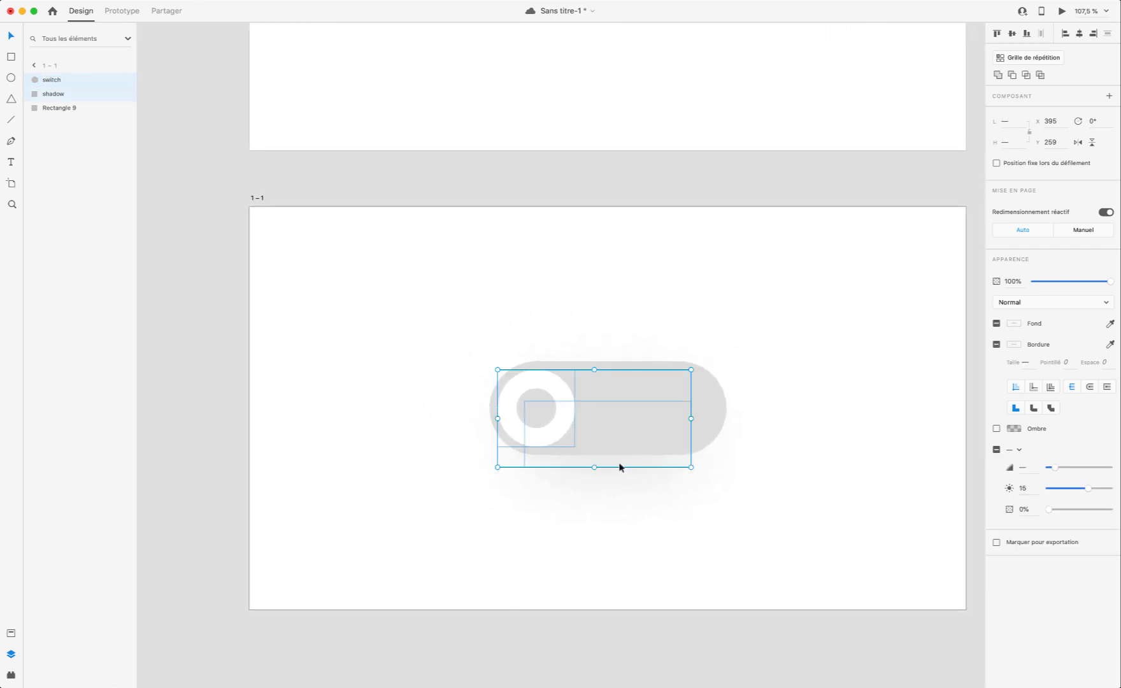
scroll(626, 460, "right", 10)
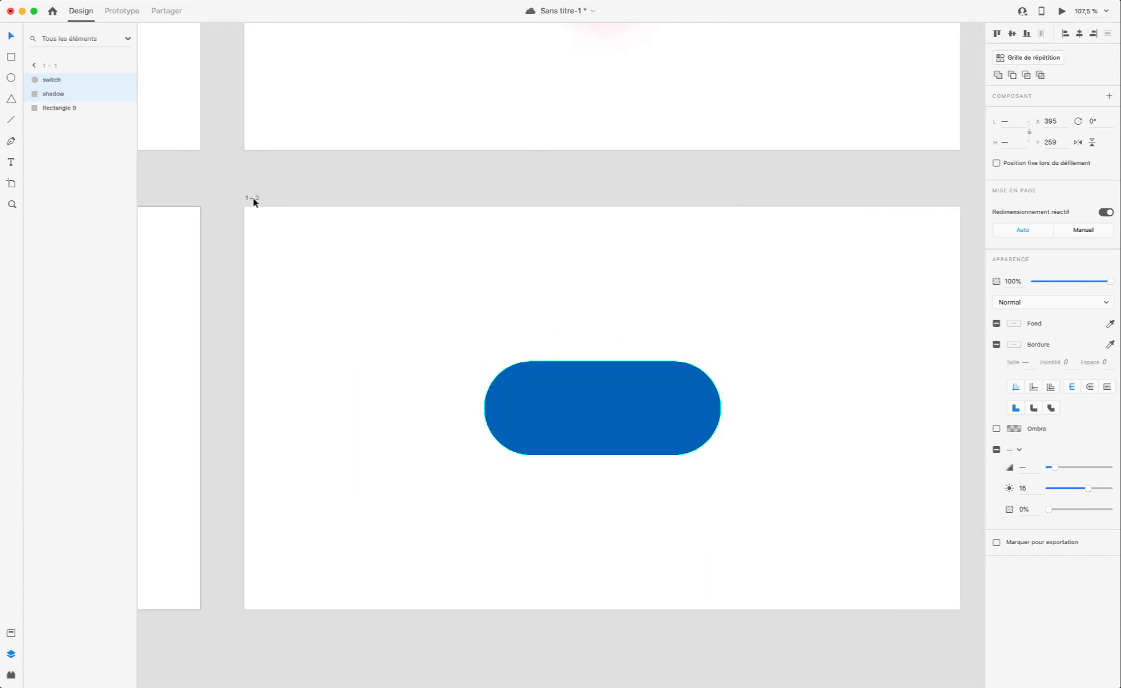
scroll(258, 200, "left", 10)
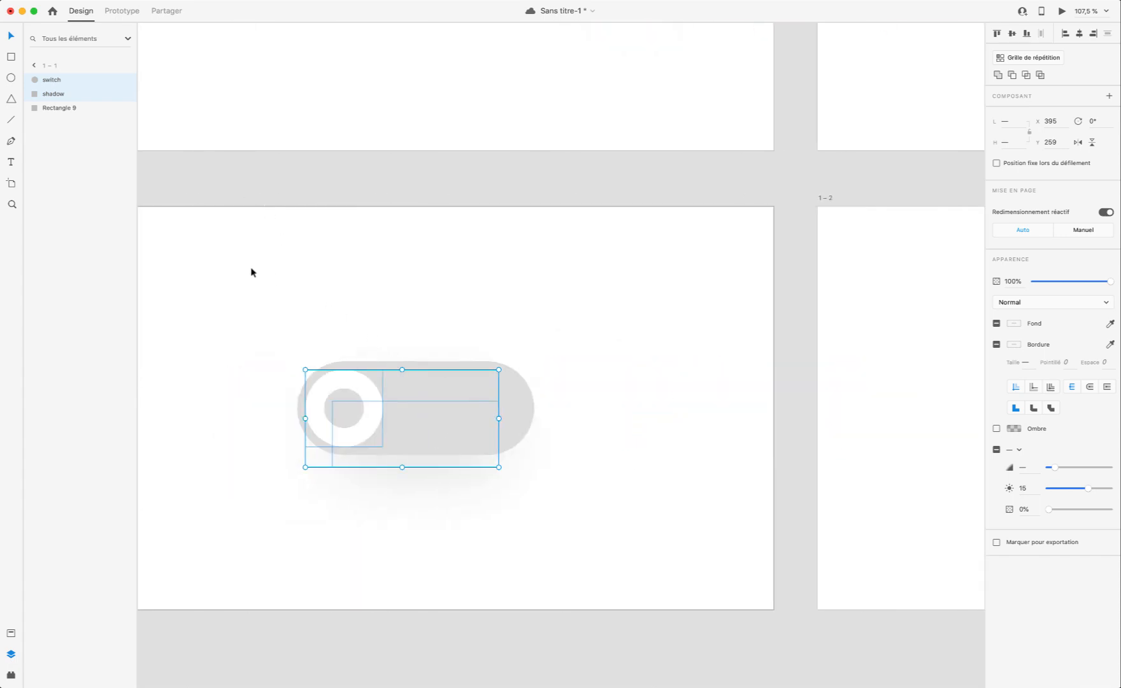
left_click(252, 273)
left_click_drag(55, 94, 55, 118)
Step: Paste the copied ring and shadow onto artboard 1 – 2
scroll(336, 278, "right", 10)
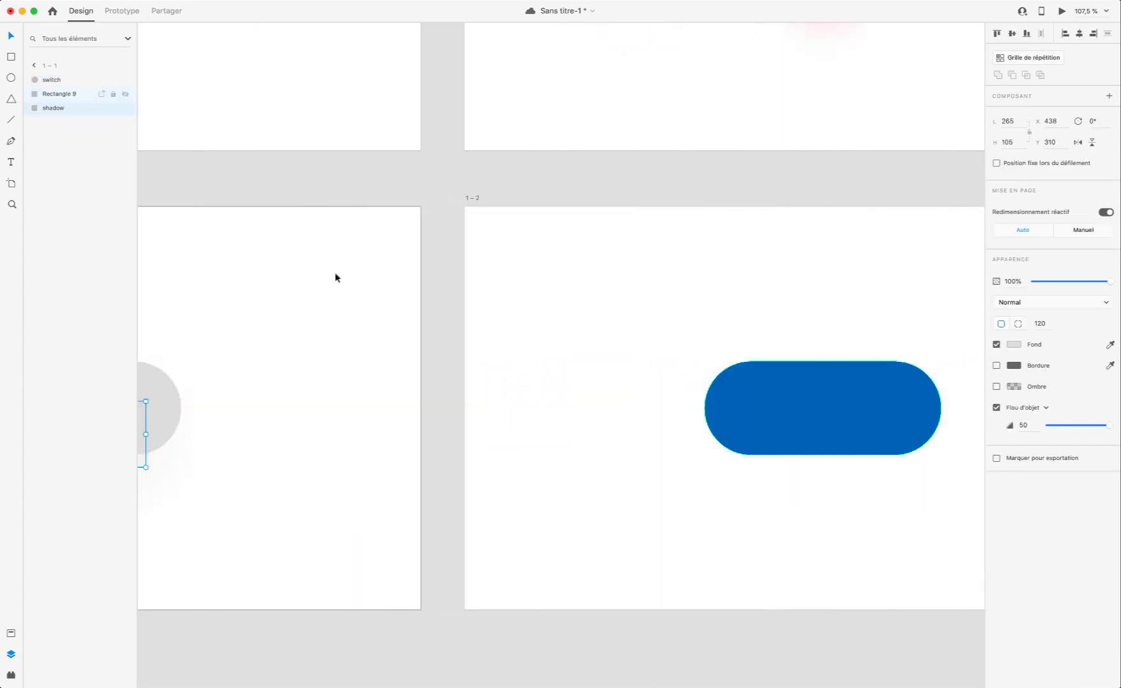
scroll(336, 278, "right", 5)
left_click(243, 197)
key("super+v")
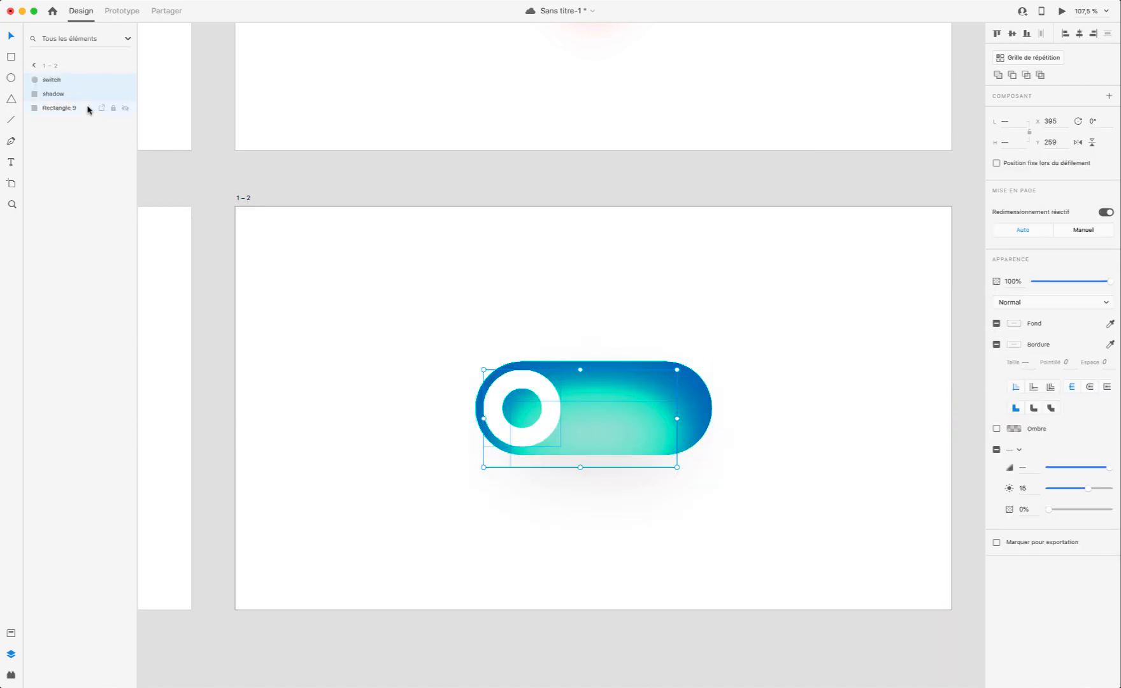
Step: Place the shadow layer beneath the blue pill on artboard 1 – 2 and give it the pill's fill
left_click(51, 93)
left_click_drag(48, 92, 45, 114)
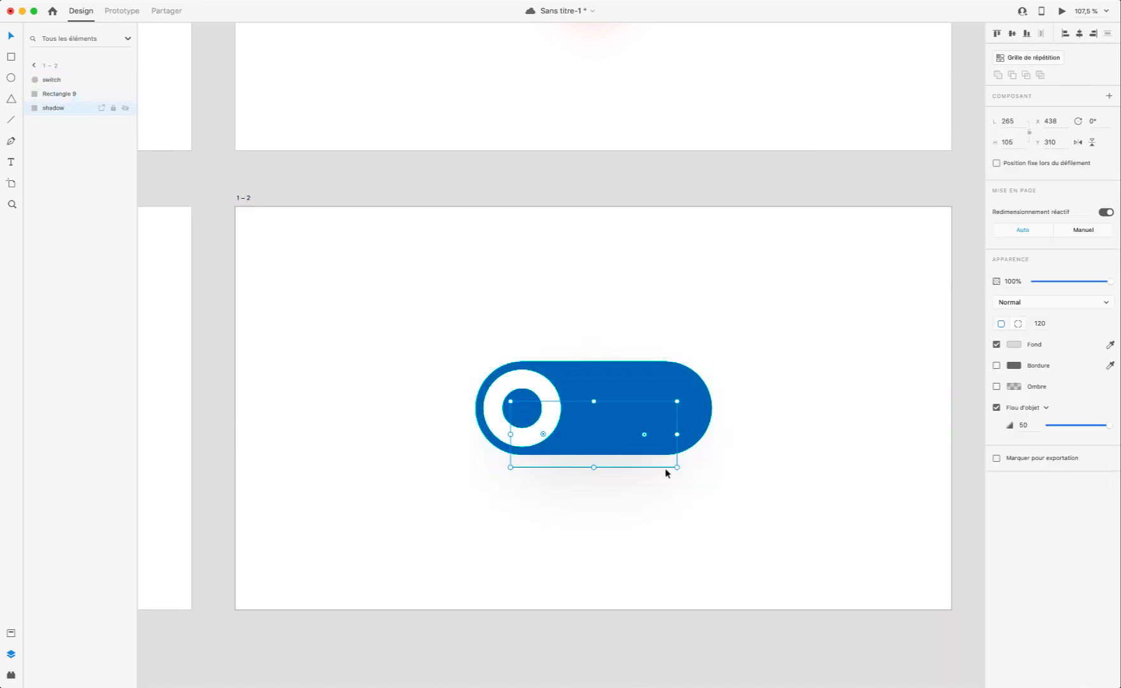
left_click(643, 380)
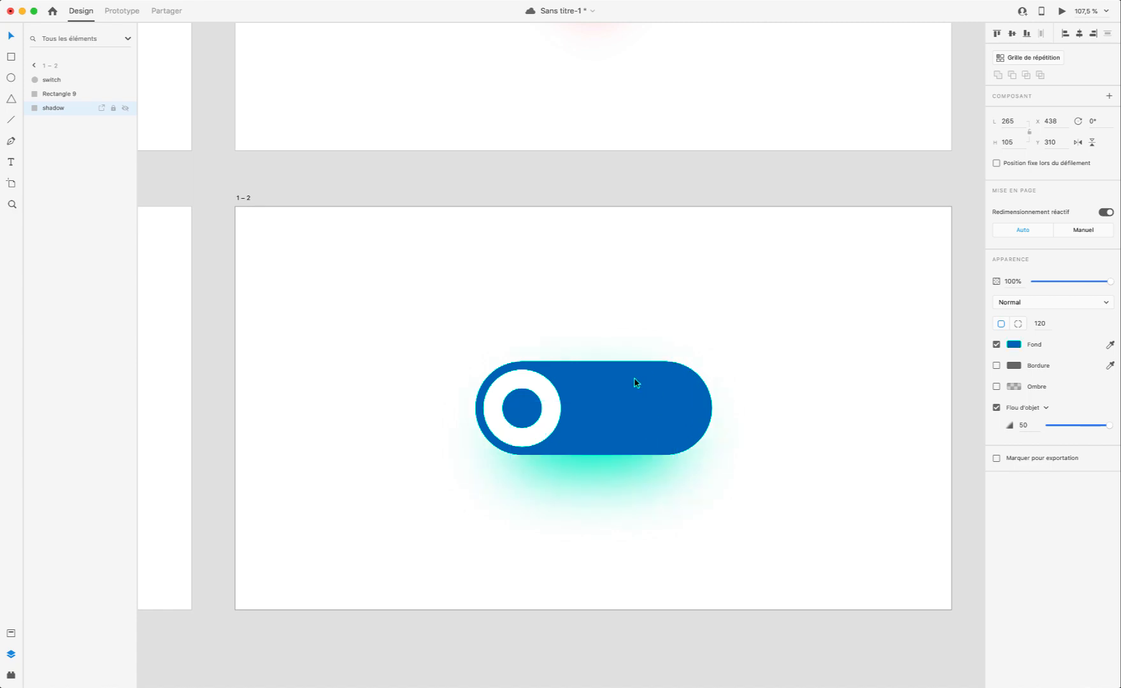
Step: Draw a vertical white bar near the blue pill's right end, matching the ring's height of 123, and widen it to 30
left_click(557, 408)
scroll(621, 425, "up", 5)
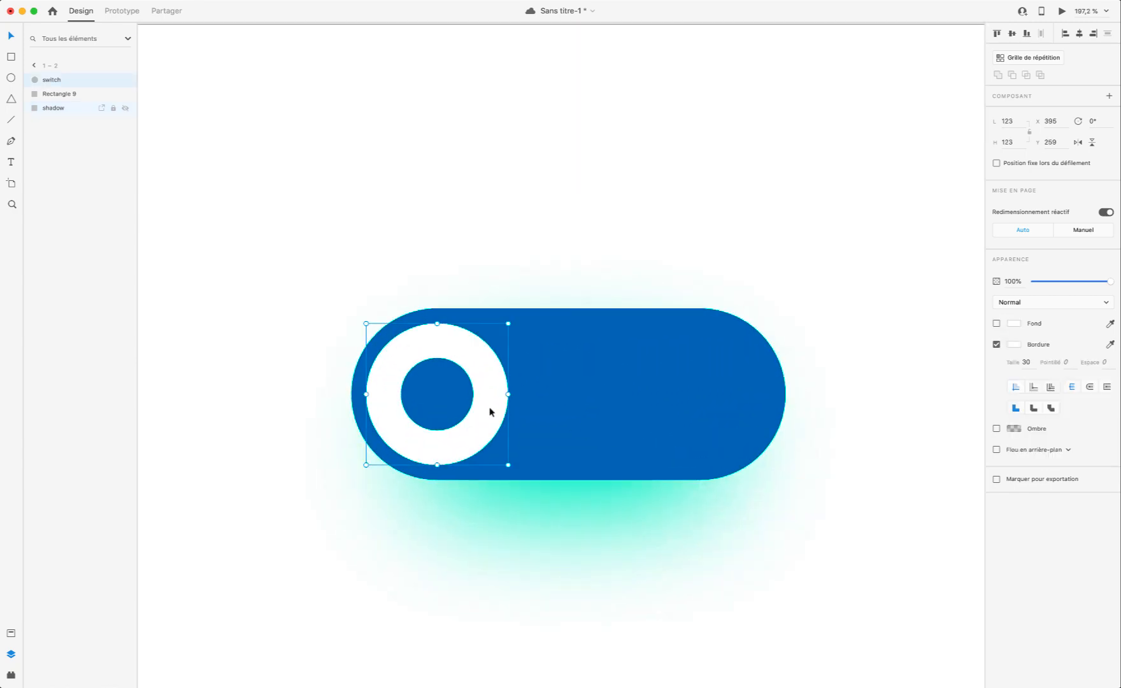
key("r")
mouse_move(696, 324)
left_mouse_down()
mouse_move(718, 376)
mouse_move(721, 464)
left_mouse_up()
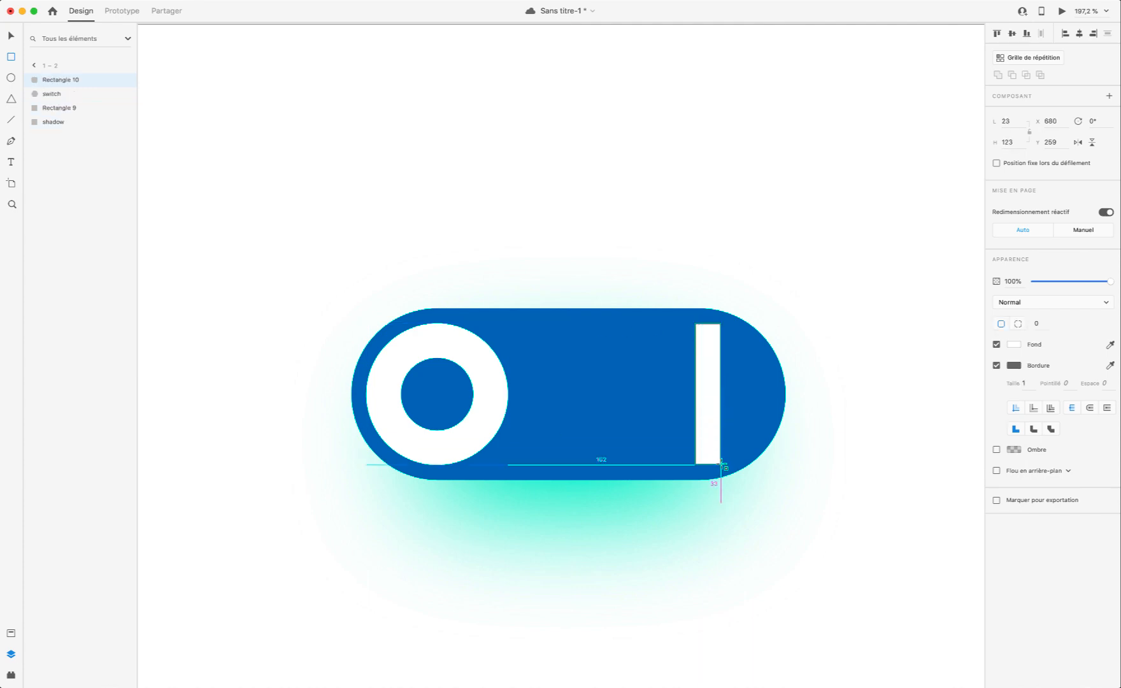
left_click_drag(721, 464, 721, 465)
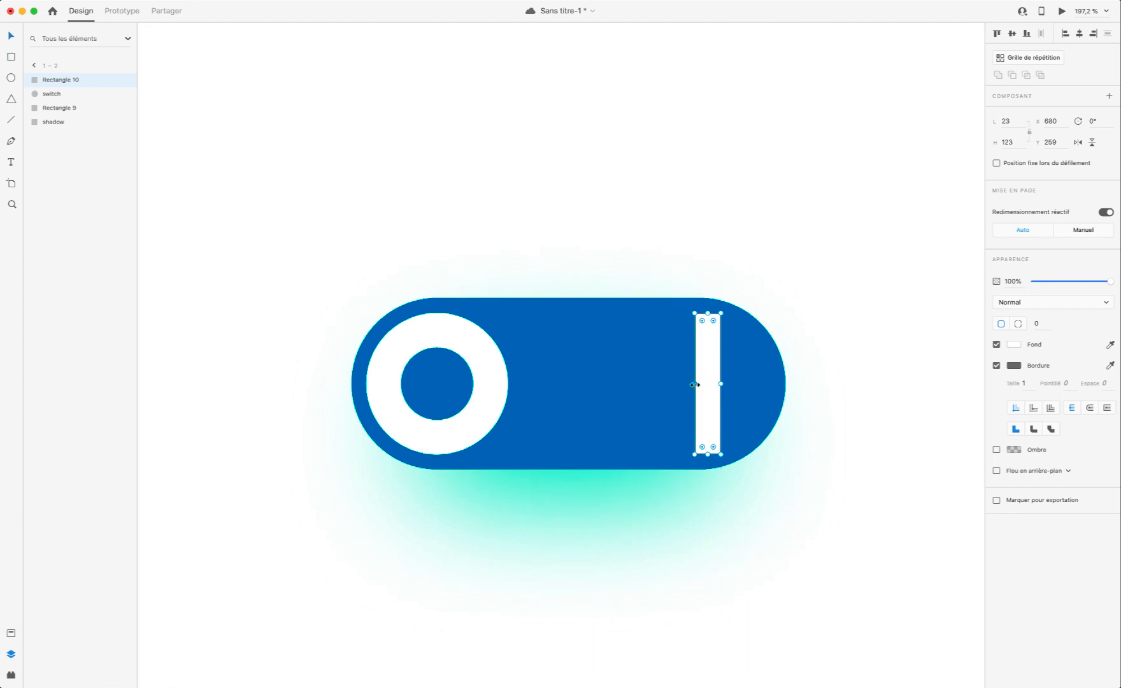
left_click_drag(694, 385, 687, 386)
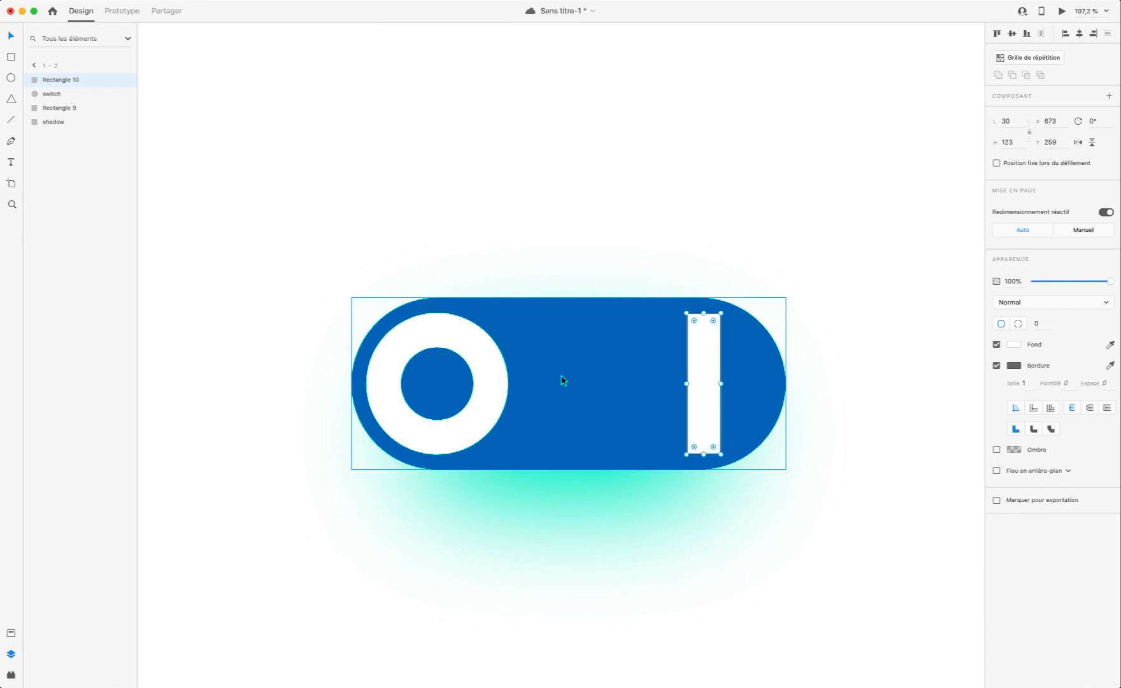
Step: Remove the white bar's border and round its corners, trying a radius of 30 and settling on 50
left_click(486, 387)
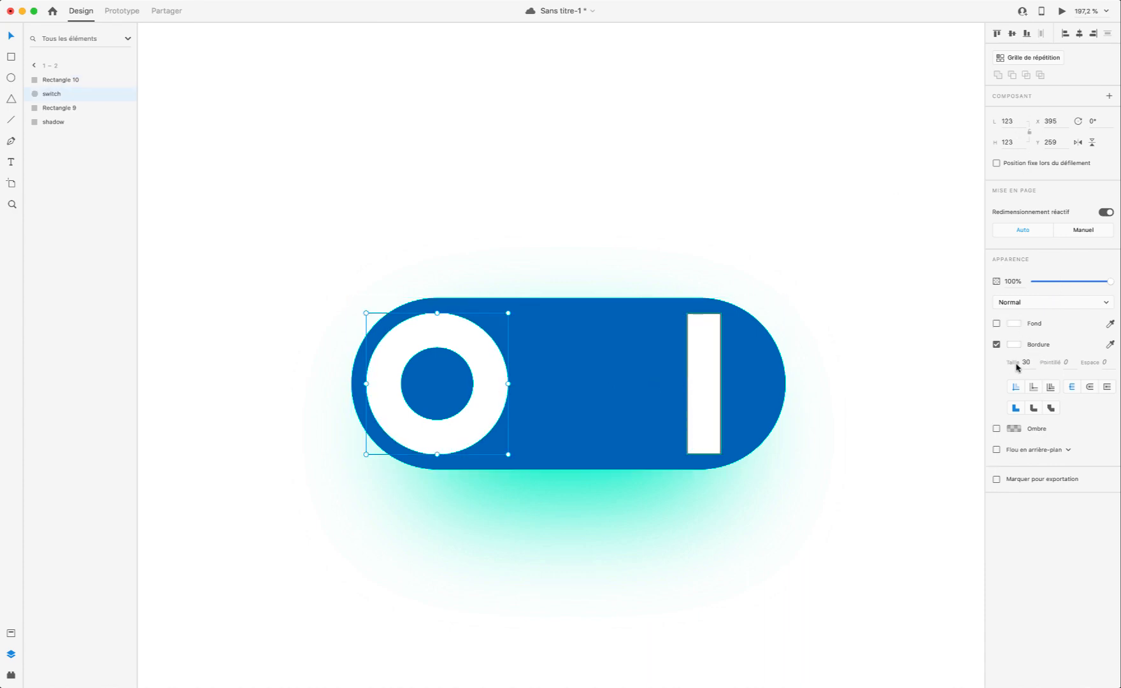
left_click(702, 385)
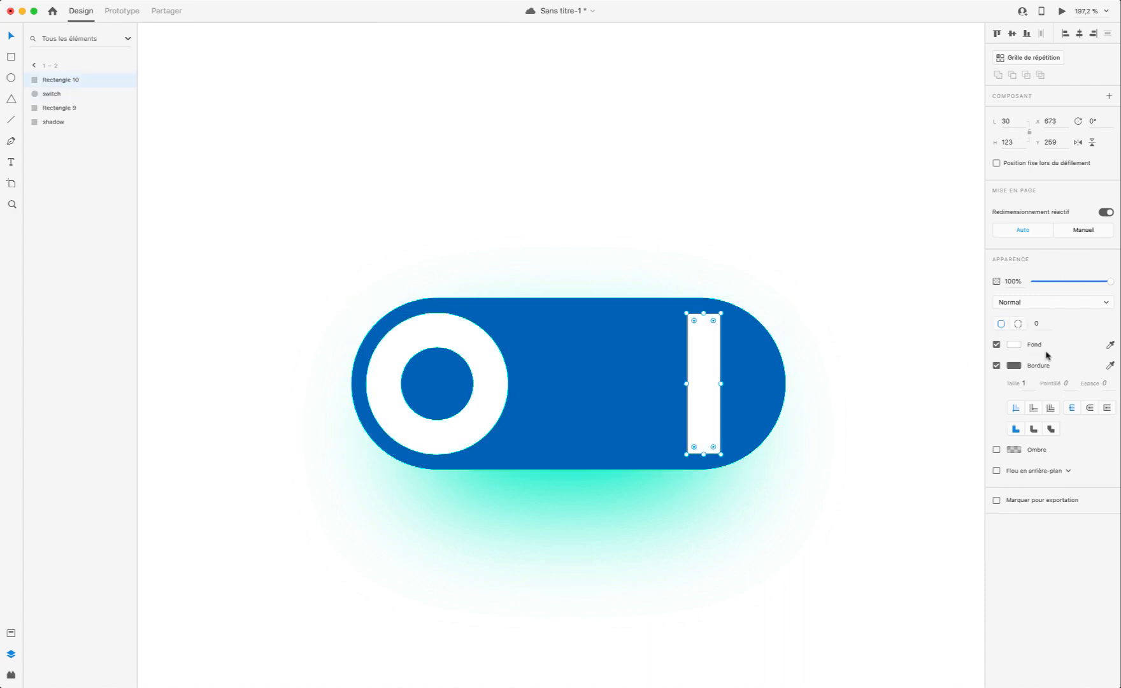
left_click(996, 365)
left_click(1042, 324)
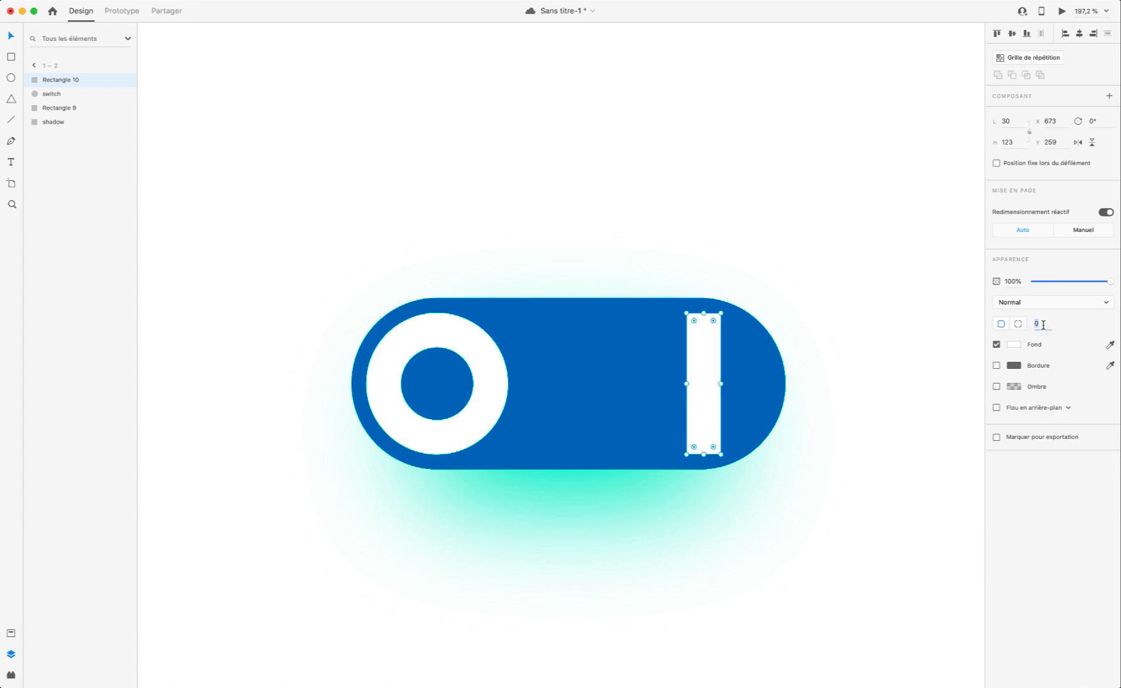
type("30")
key("Return")
type("50")
key("Return")
Step: Delete the ring on artboard 1 – 2 and rename the white bar's layer as switch
left_click(490, 396)
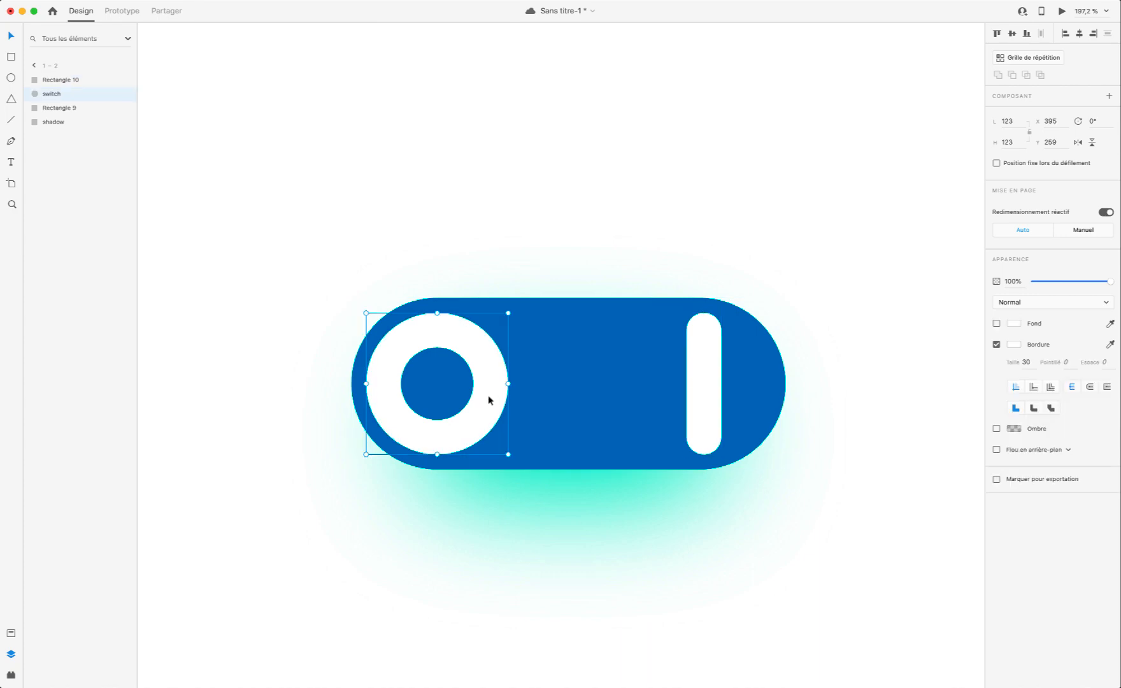
key("Delete")
left_click(63, 83)
double_click(63, 84)
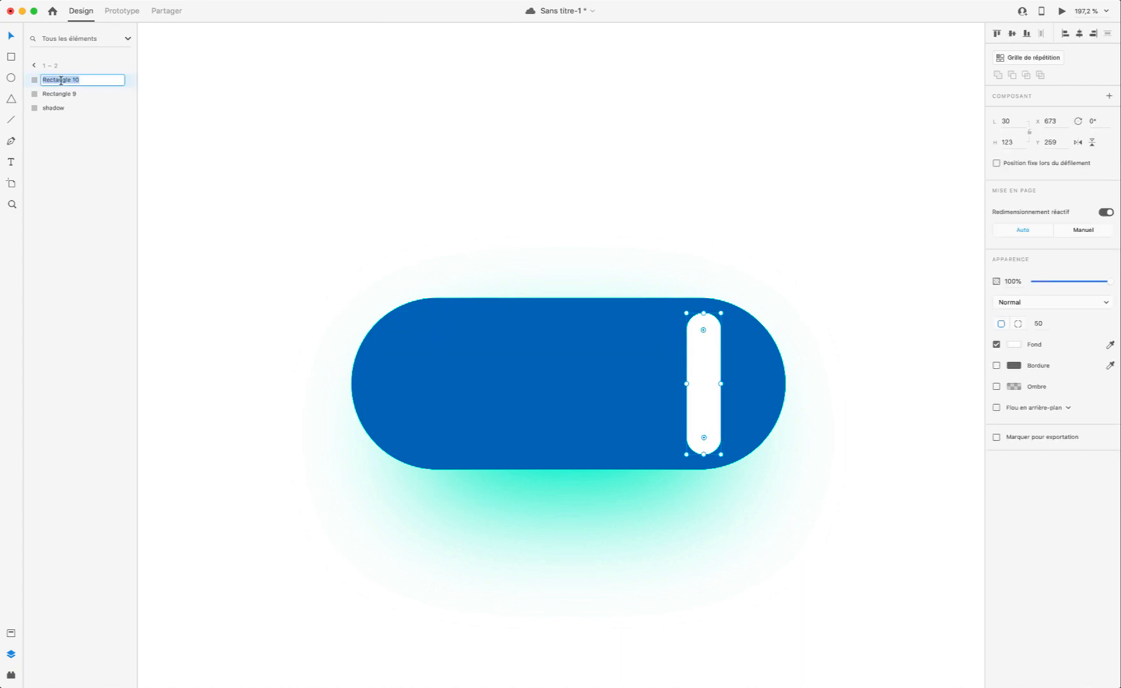
type("switch")
key("Return")
scroll(637, 318, "down", 5)
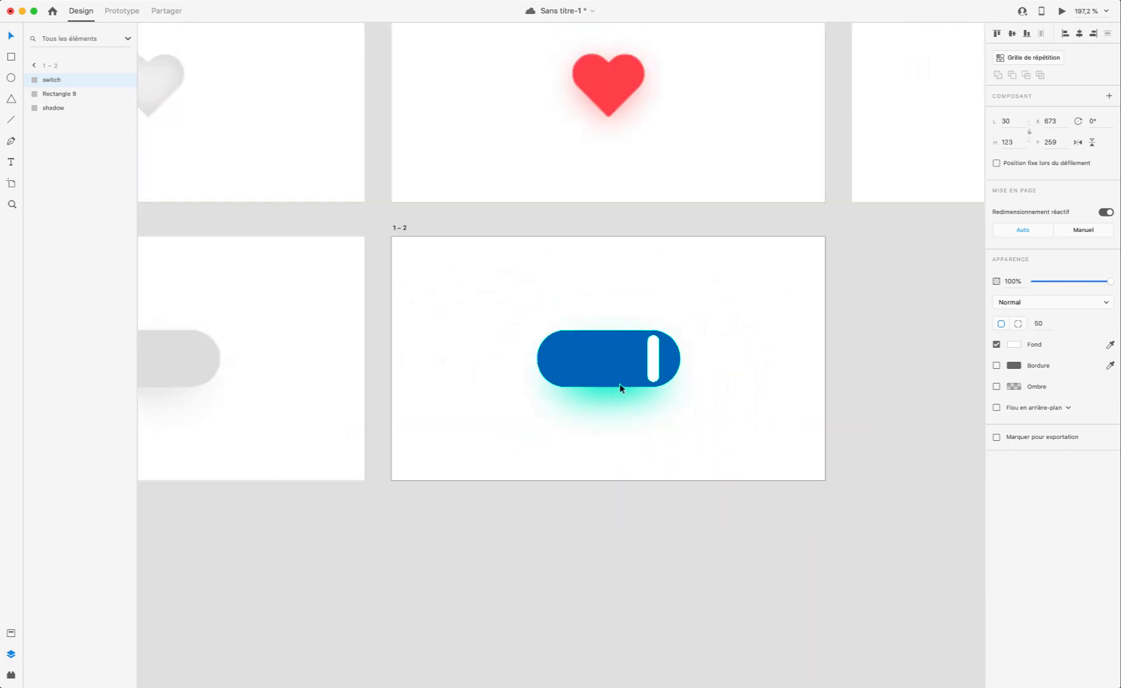
scroll(620, 387, "up", 5)
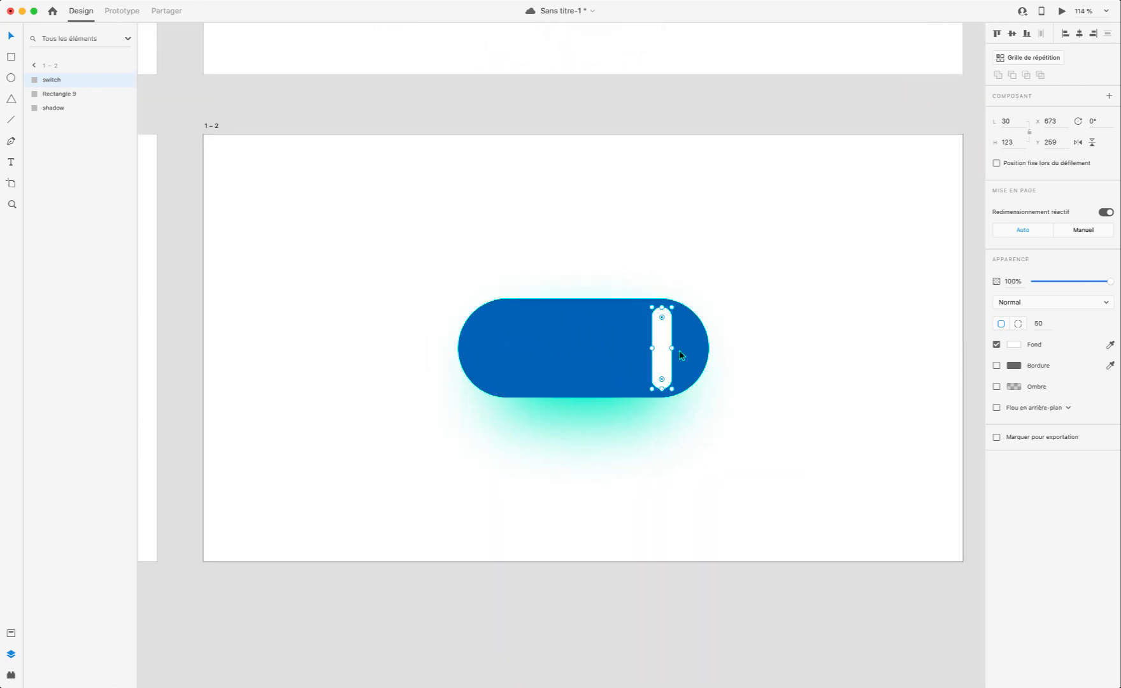
Step: Nudge the white bar slightly left inside the blue pill, to X 669
key("alt")
key("Left")
key("Left")
key("Left")
key("Left")
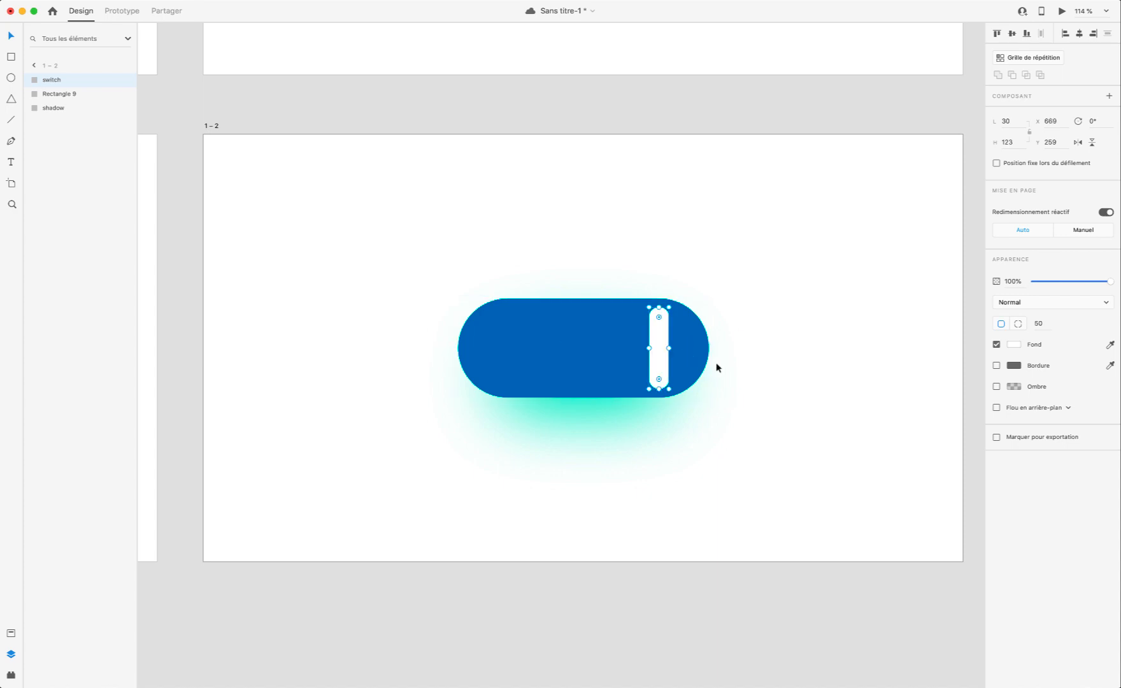
left_click(729, 394)
Step: Link the grey pill on artboard 1 – 1 to artboard 1 – 2 with a tap-triggered auto-animate interaction in Prototype mode
scroll(731, 396, "down", 5)
scroll(560, 297, "left", 5)
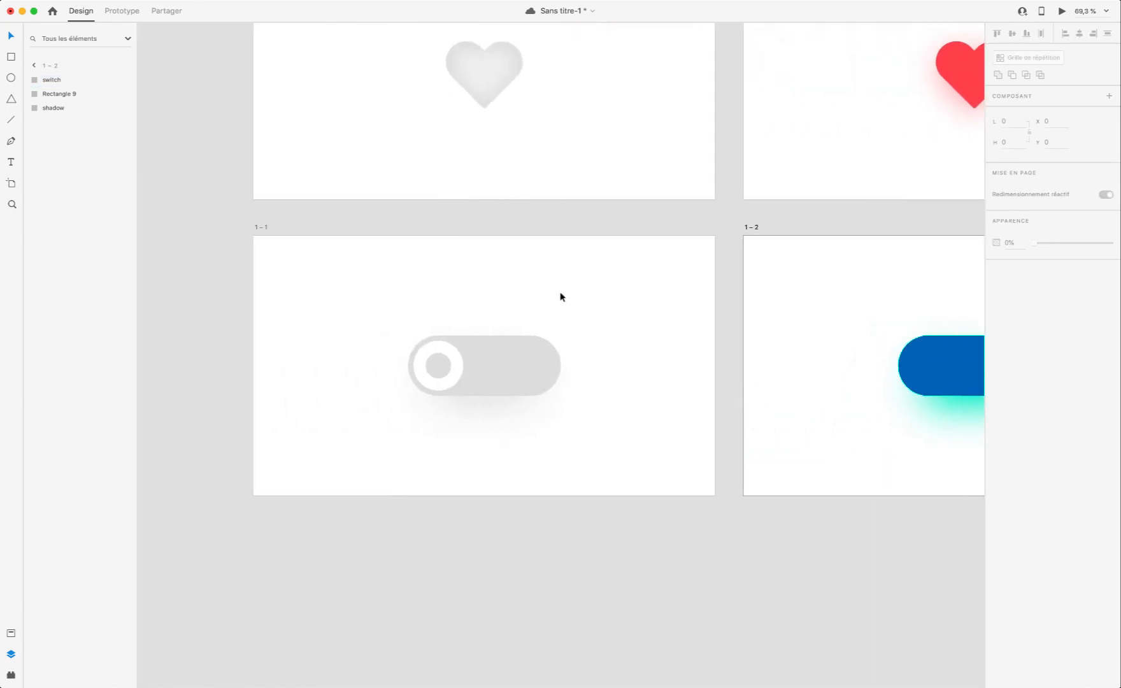
left_click(262, 228)
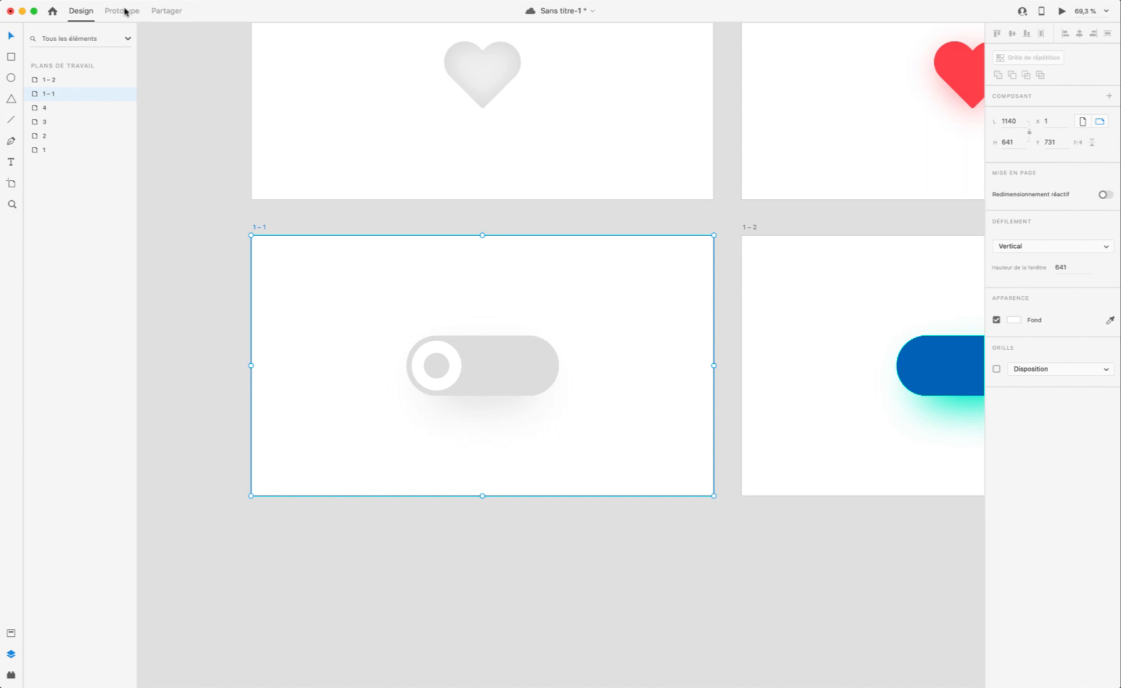
left_click(123, 9)
left_click(535, 368)
left_click_drag(557, 368, 796, 366)
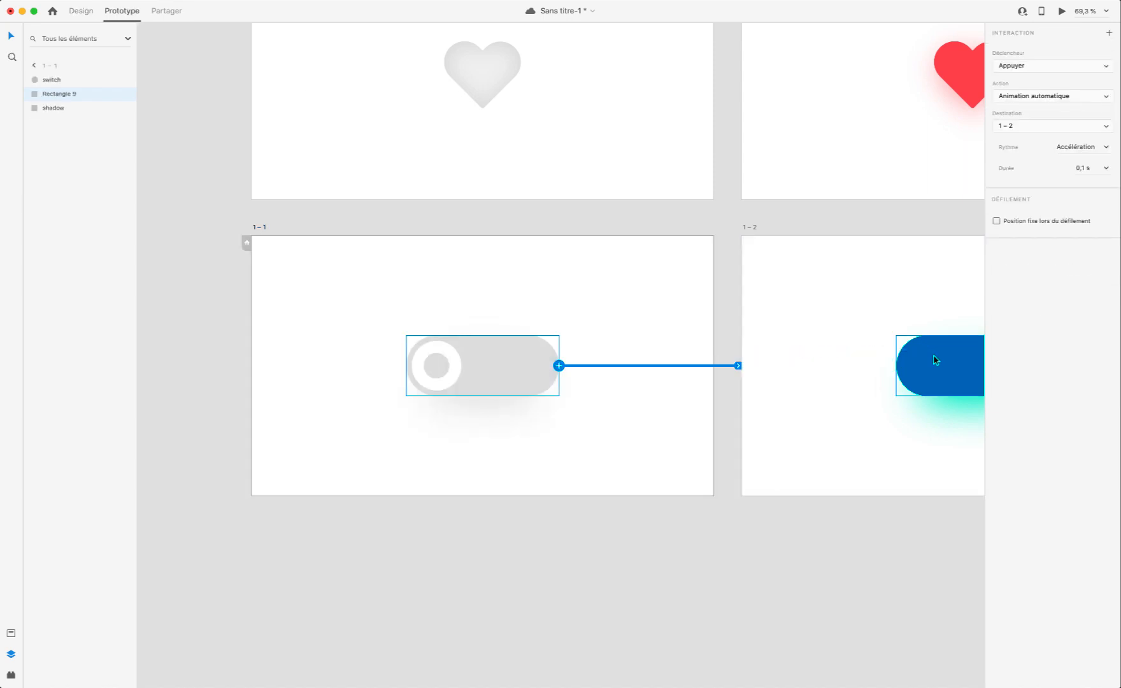
scroll(936, 365, "right", 5)
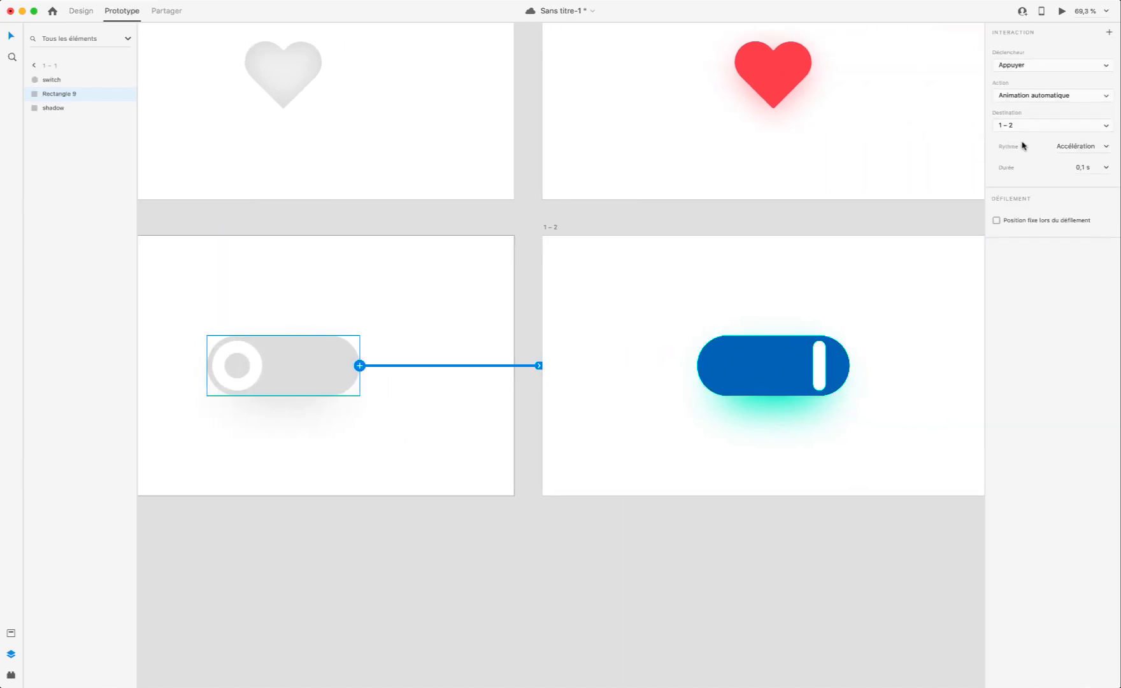
Step: Set the grey pill's interaction to Magnétisme easing with a duration of 0,2 s
left_click(1106, 148)
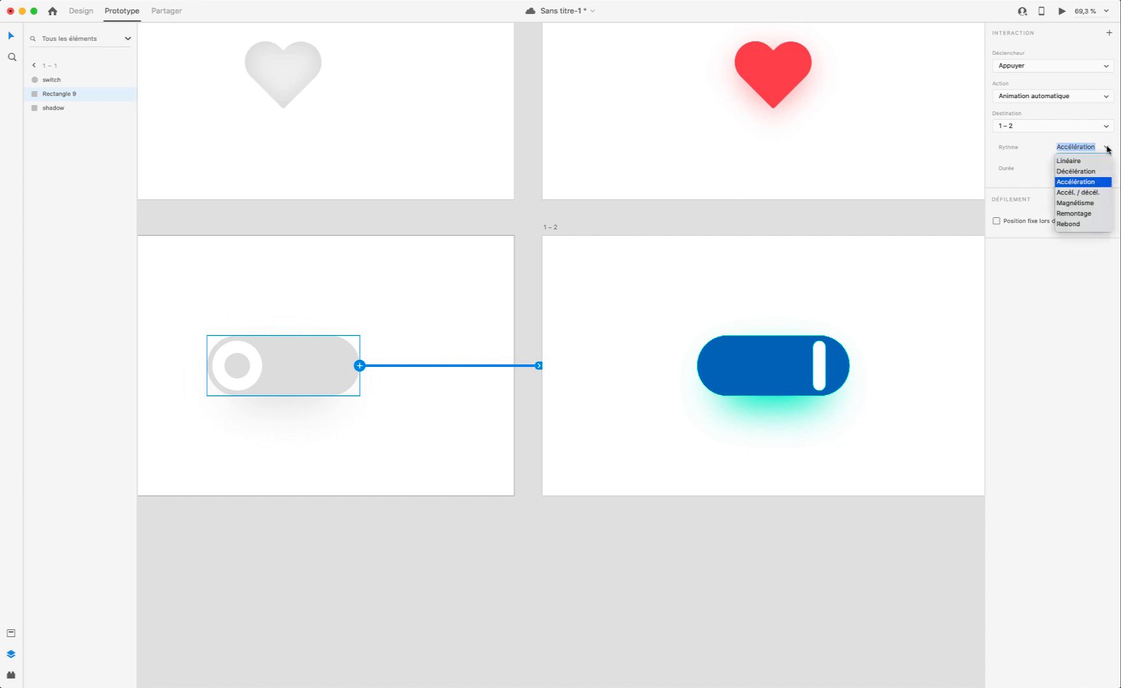
left_click(1086, 203)
left_click(1106, 168)
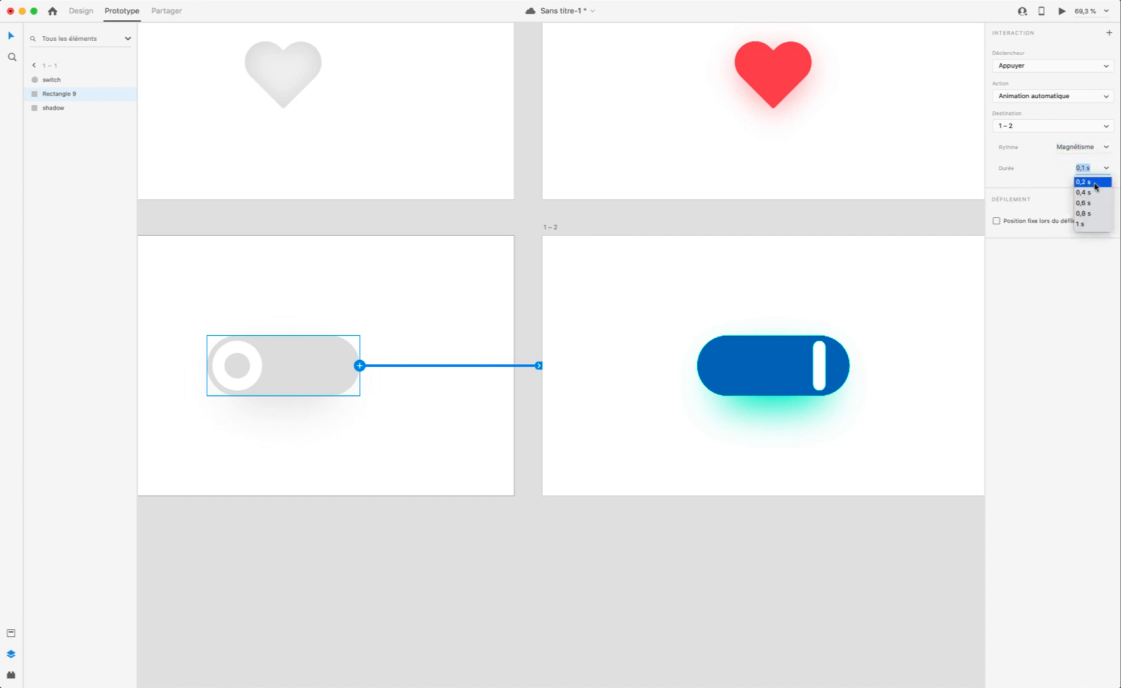
left_click(1083, 182)
Step: Link the blue pill on artboard 1 – 2 back to artboard 1 – 1 with the same auto-animate interaction
scroll(938, 242, "left", 2)
scroll(938, 241, "left", 2)
left_click(919, 373)
left_click_drag(926, 365, 439, 334)
scroll(500, 213, "left", 5)
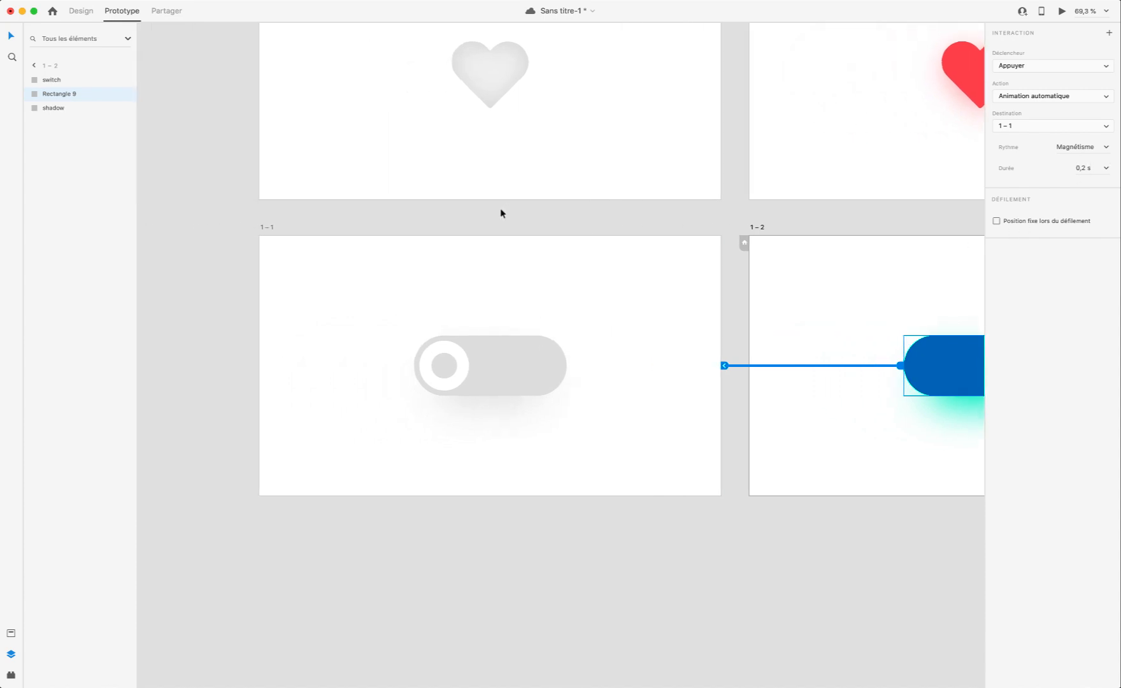
Step: Preview the prototype from artboard 1 – 1 and toggle the switch on and off to check its animation
left_click(266, 228)
left_click(1060, 12)
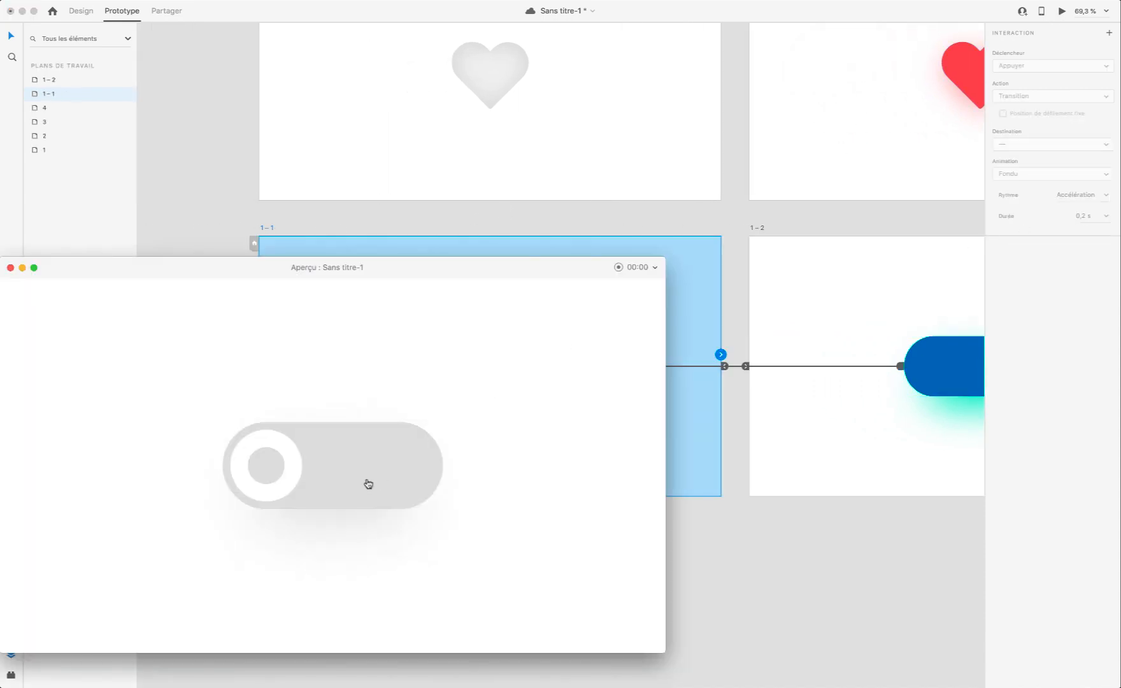
left_click(290, 477)
left_click(381, 487)
left_click(10, 267)
Step: Copy the ring from artboard 1 – 1 into artboard 1 – 2 and squeeze its width to 31, keeping its height
left_click(456, 373)
left_click(457, 373)
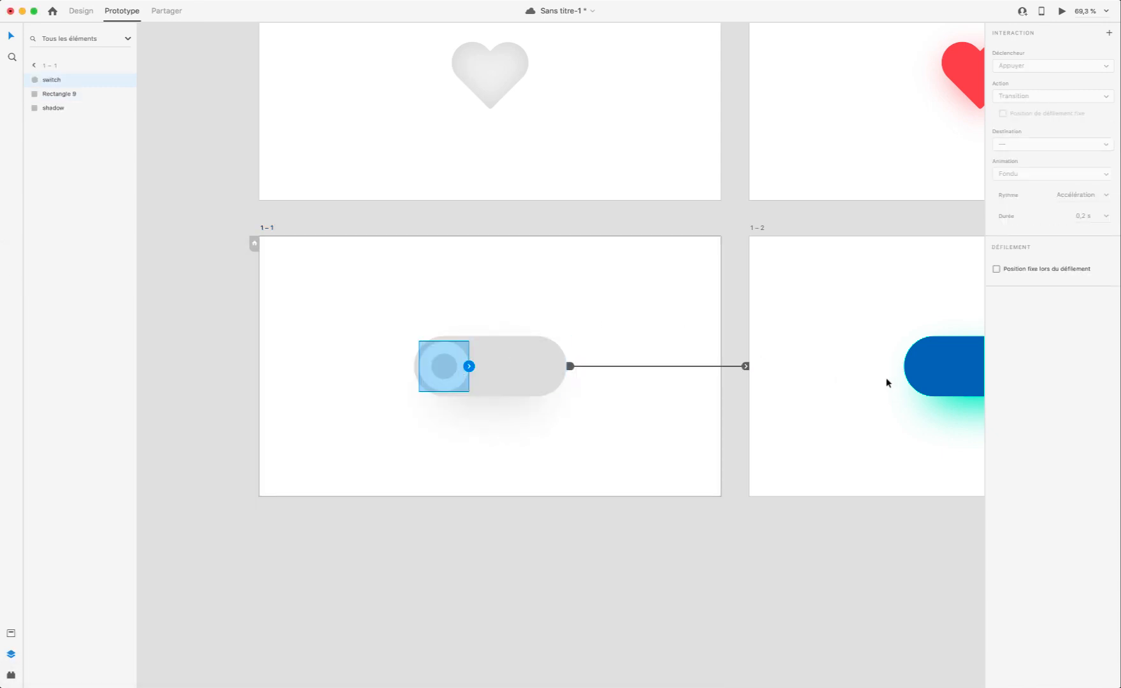
scroll(887, 382, "right", 5)
left_click(81, 10)
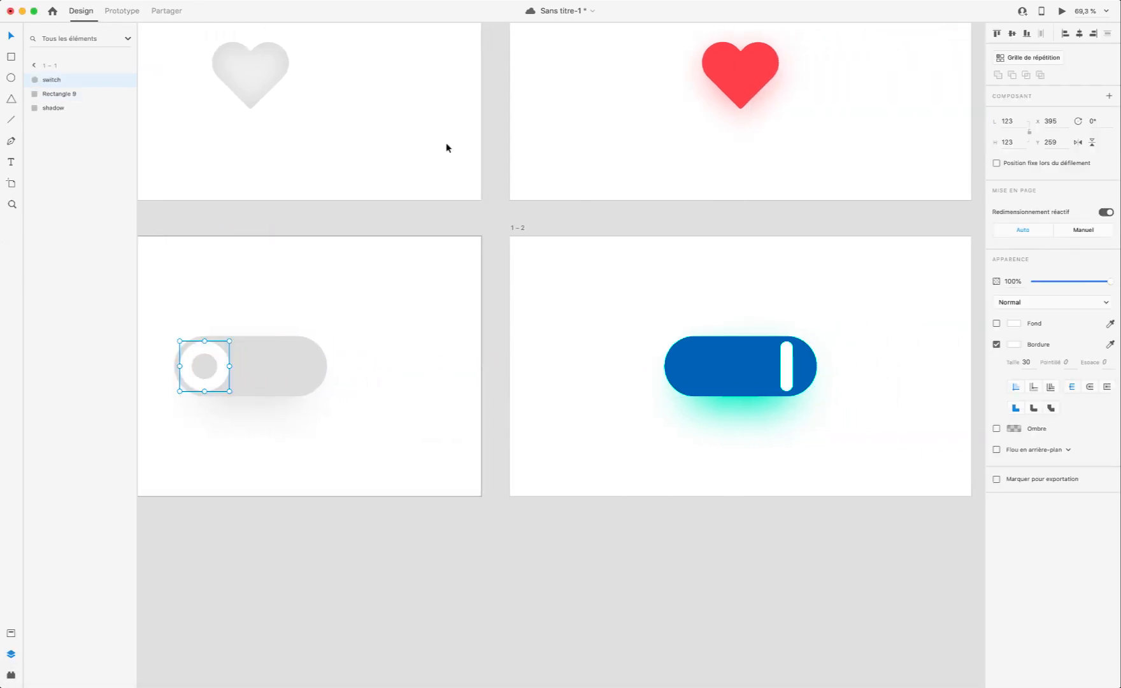
double_click(788, 374)
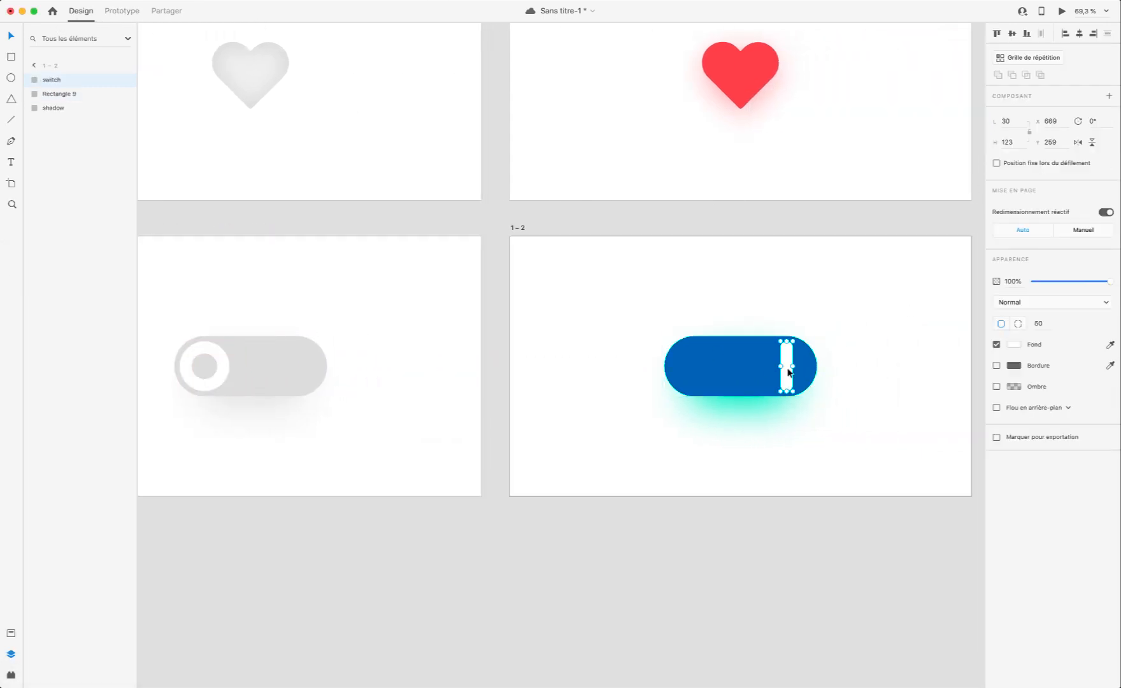
double_click(220, 366)
double_click(788, 367)
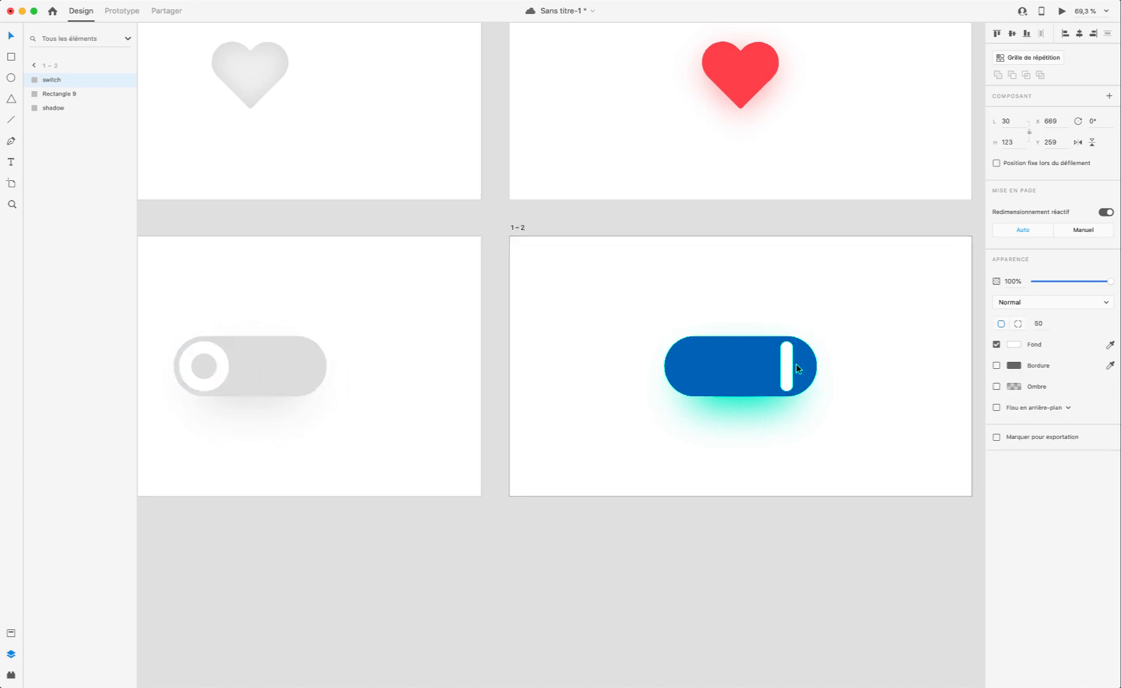
scroll(798, 365, "up", 5)
key("super+v")
left_click_drag(454, 367, 554, 370)
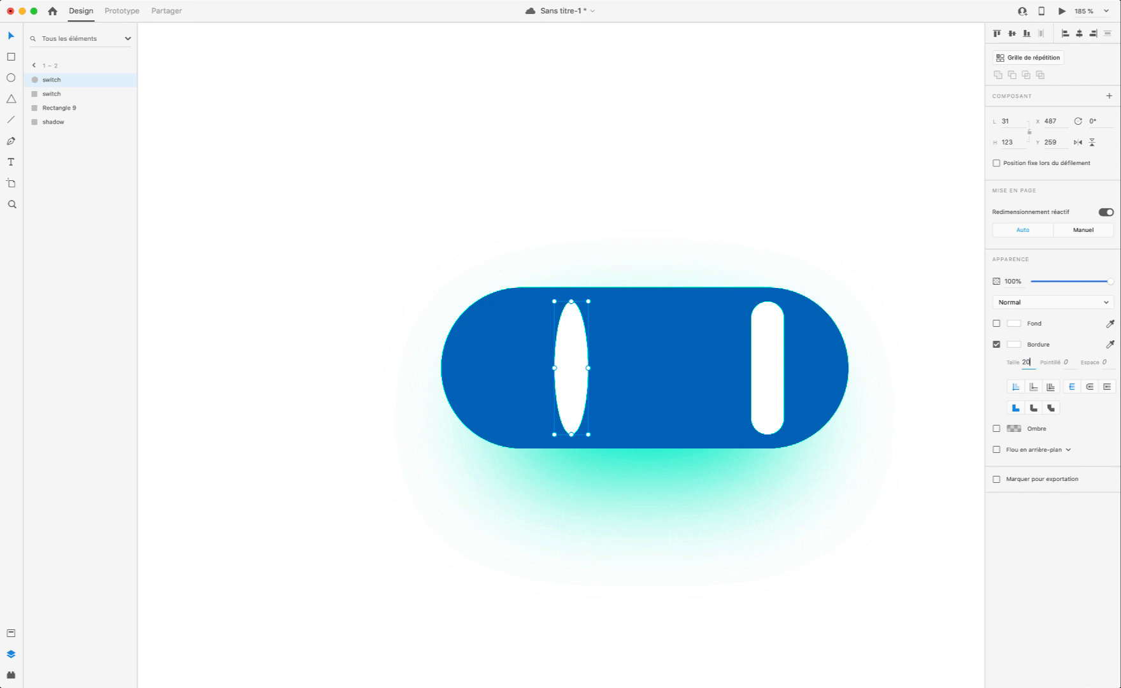
Step: Set the squeezed ring's border size to 20 and enable its white fill, keeping the border on
double_click(1032, 363)
left_click(996, 344)
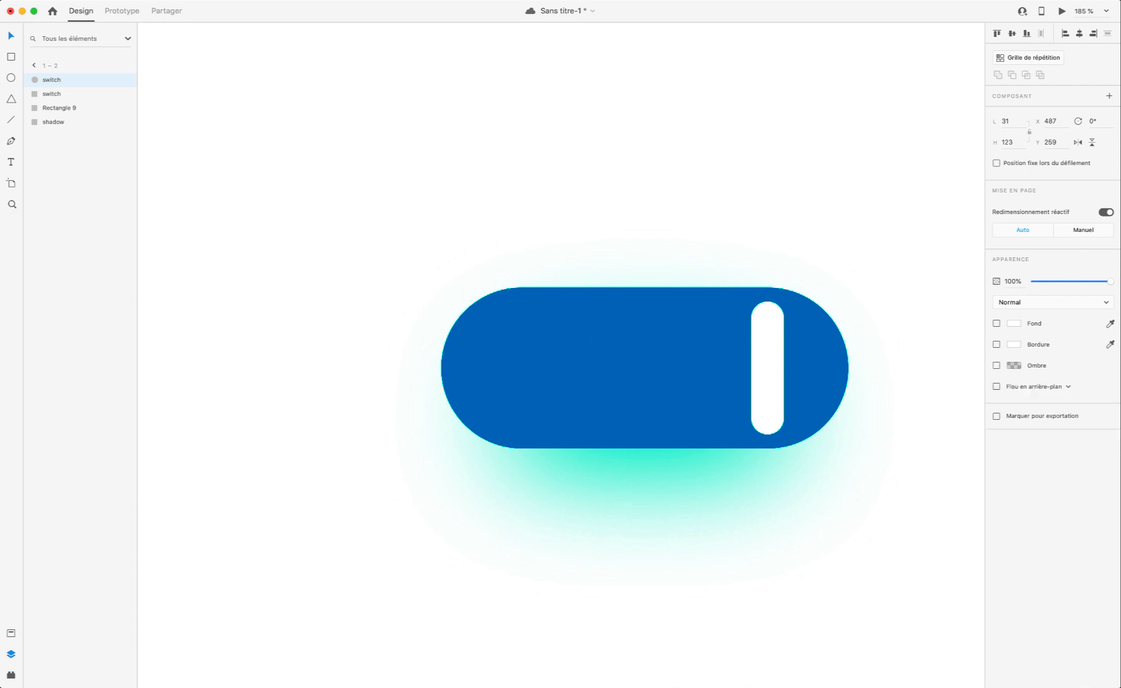
key("super+z")
left_click(997, 323)
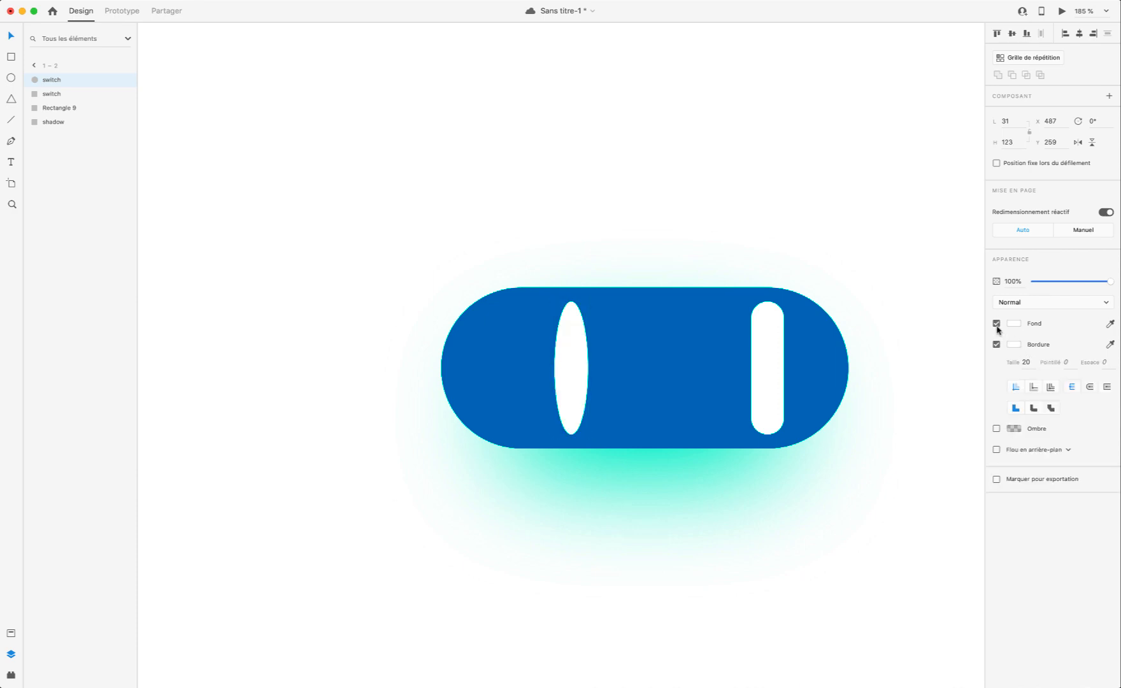
Step: Try the squeezed ring without a border at a width of 50, and delete it from artboard 1 – 2
left_click(997, 344)
left_click(575, 388)
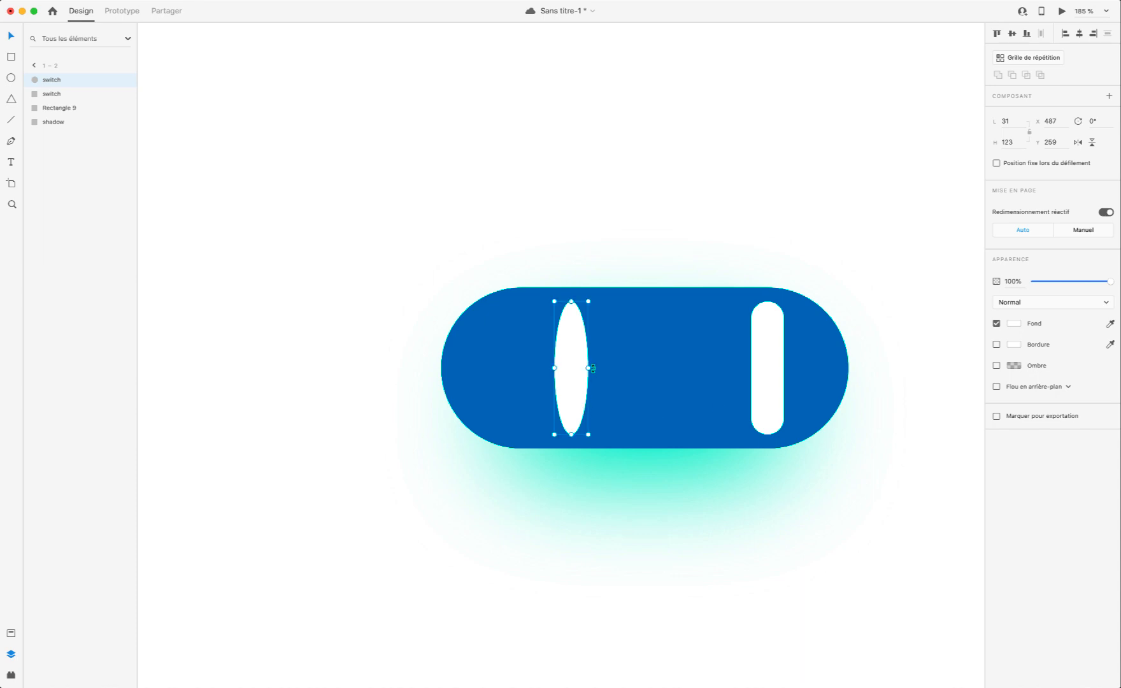
left_click_drag(588, 368, 608, 369)
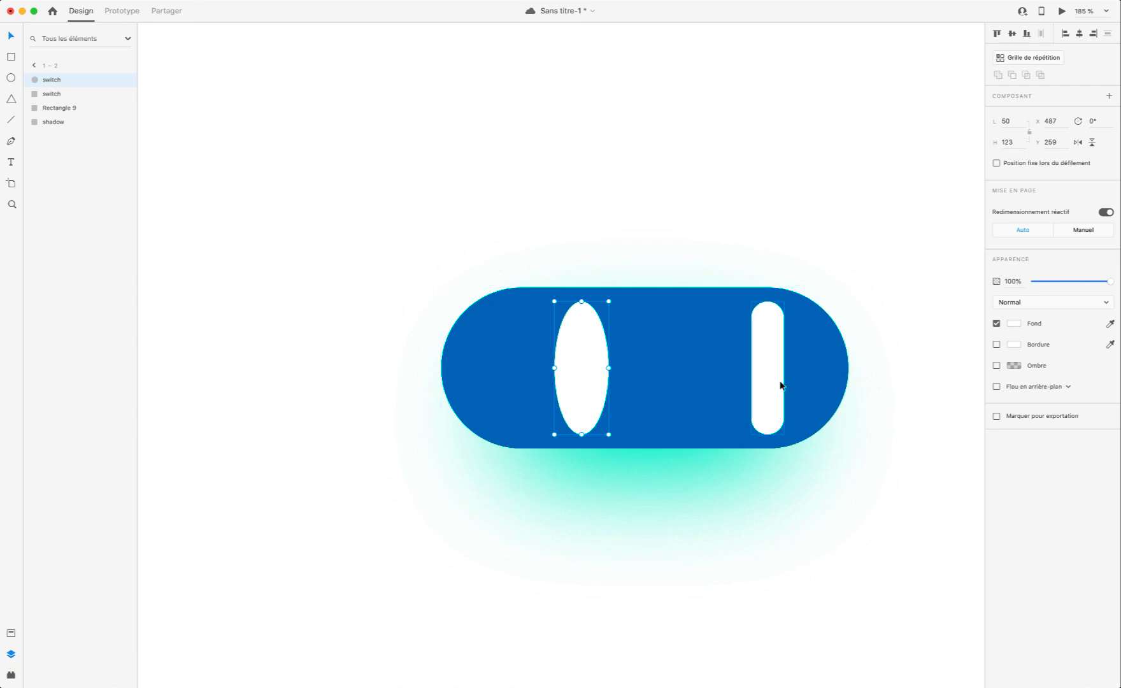
key("Delete")
Step: Copy the ring from artboard 1 – 1 into artboard 1 – 2 and align its right edge with the white bar's
scroll(663, 400, "down", 5)
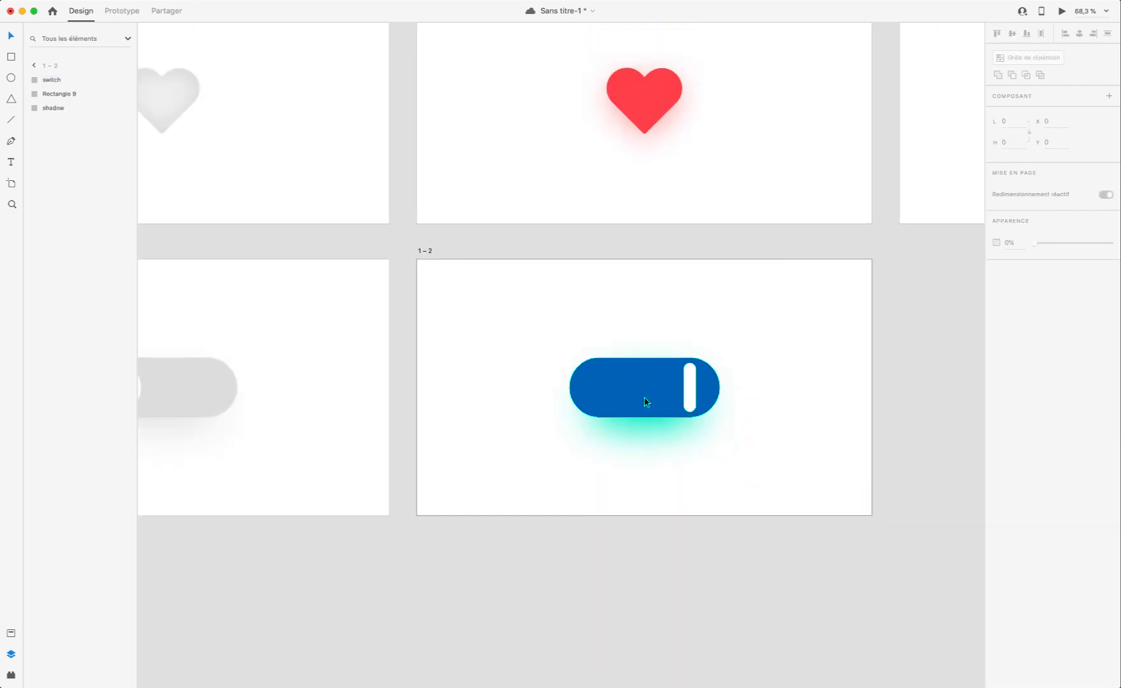
scroll(645, 402, "up", 3)
scroll(653, 401, "left", 5)
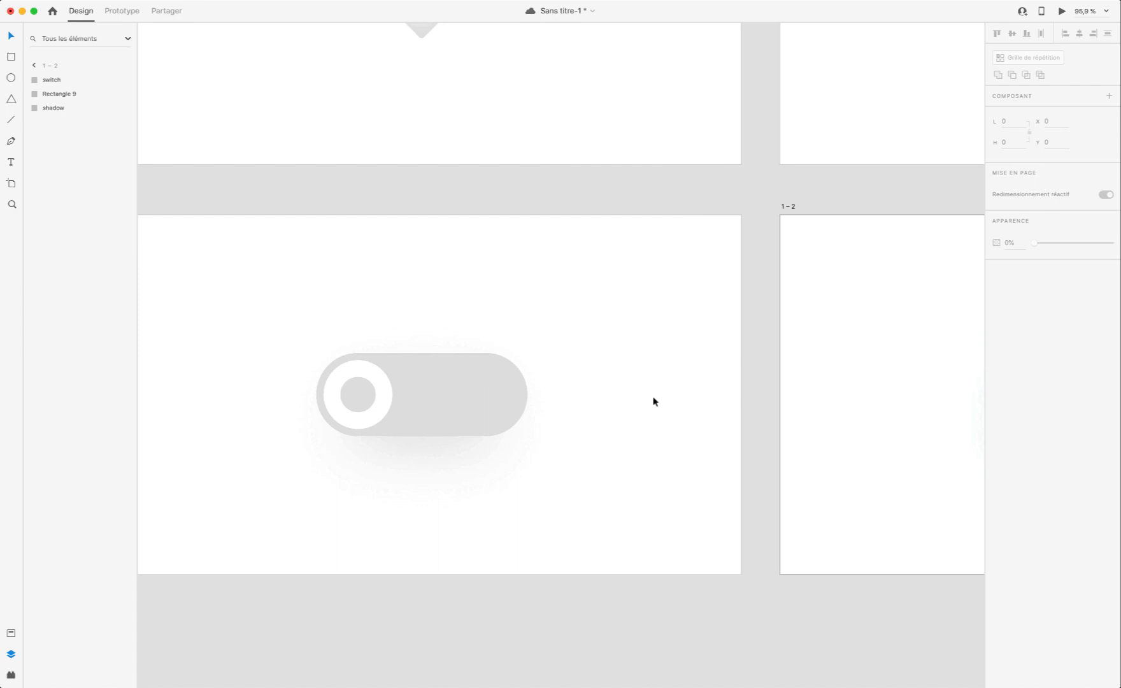
left_click(382, 396)
left_click(381, 396)
scroll(438, 403, "right", 8)
scroll(442, 403, "left", 8)
scroll(444, 404, "right", 8)
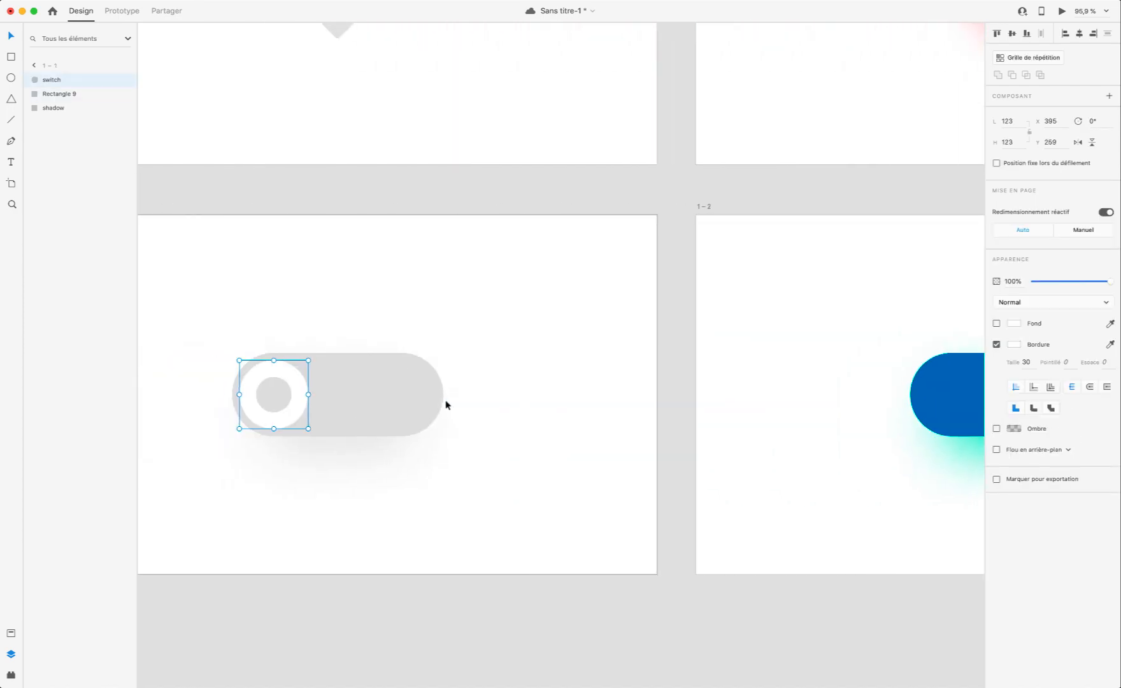
scroll(446, 401, "left", 8)
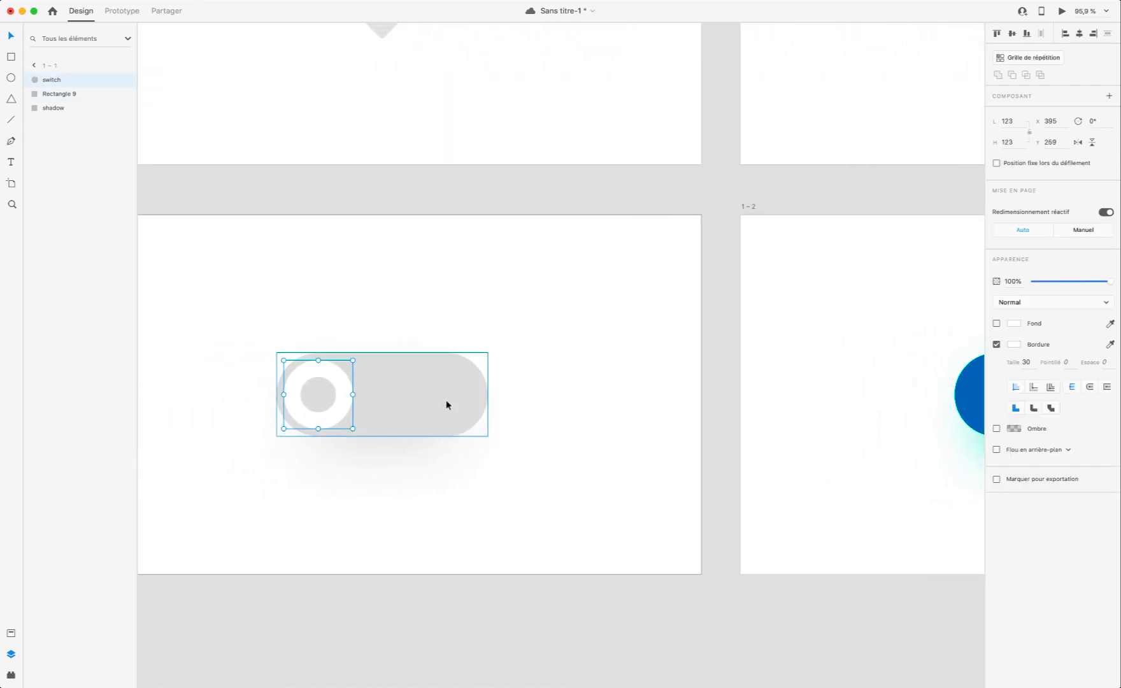
scroll(840, 373, "right", 8)
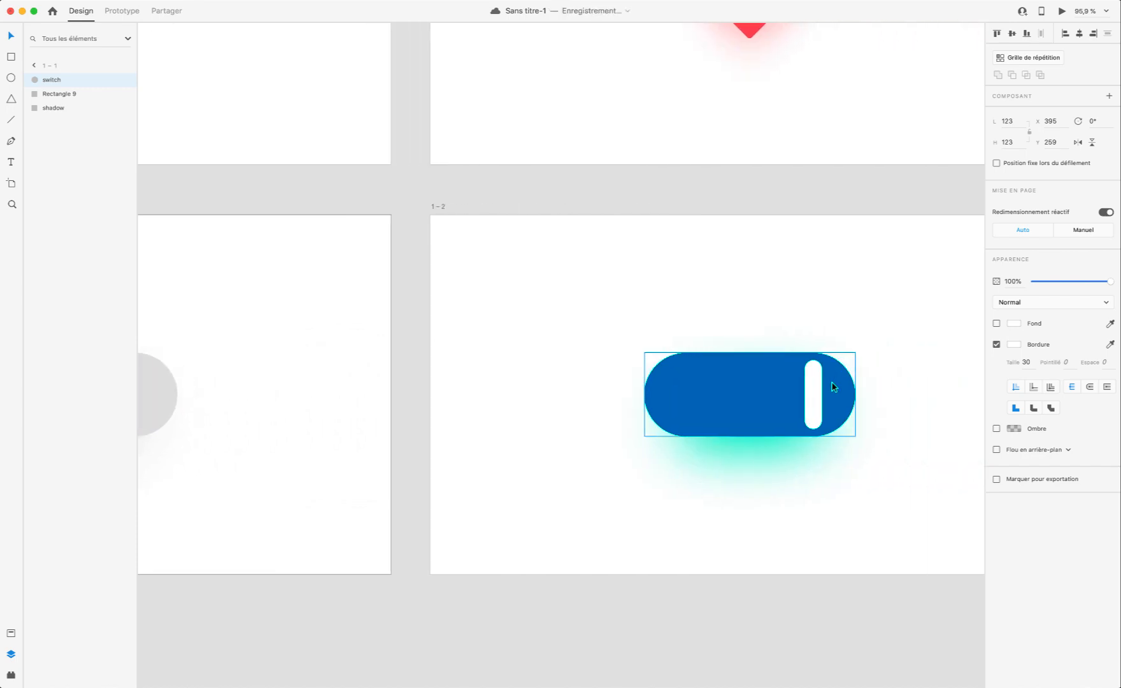
scroll(834, 388, "up", 3)
left_click(691, 415)
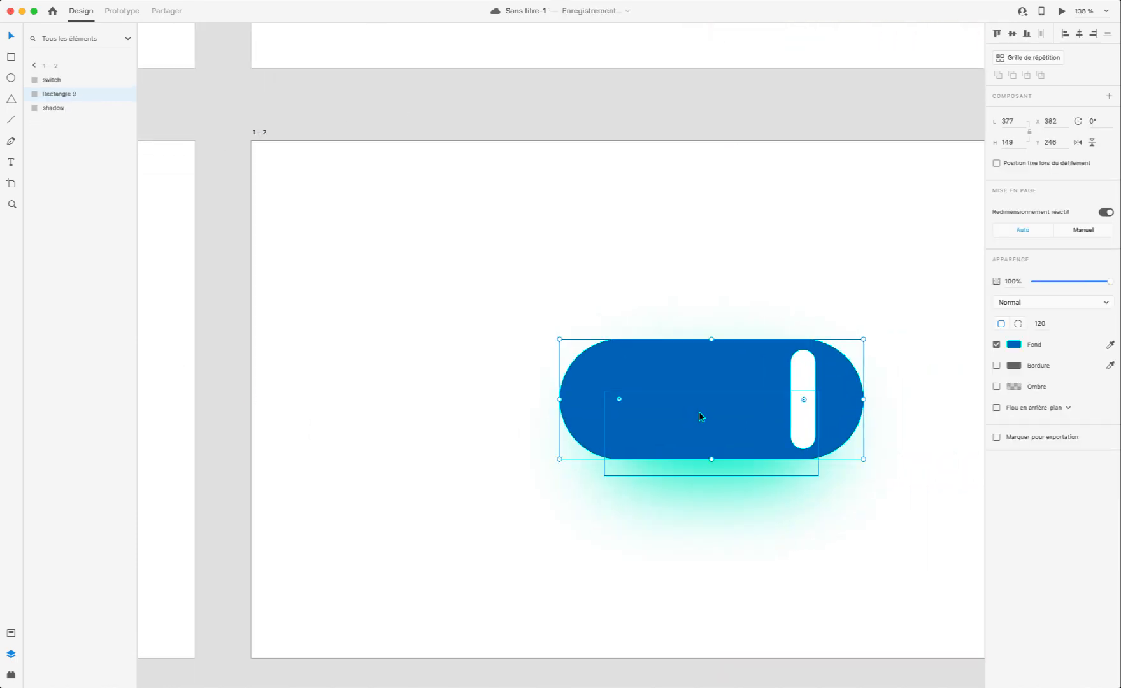
key("super+v")
left_click_drag(651, 418, 796, 419)
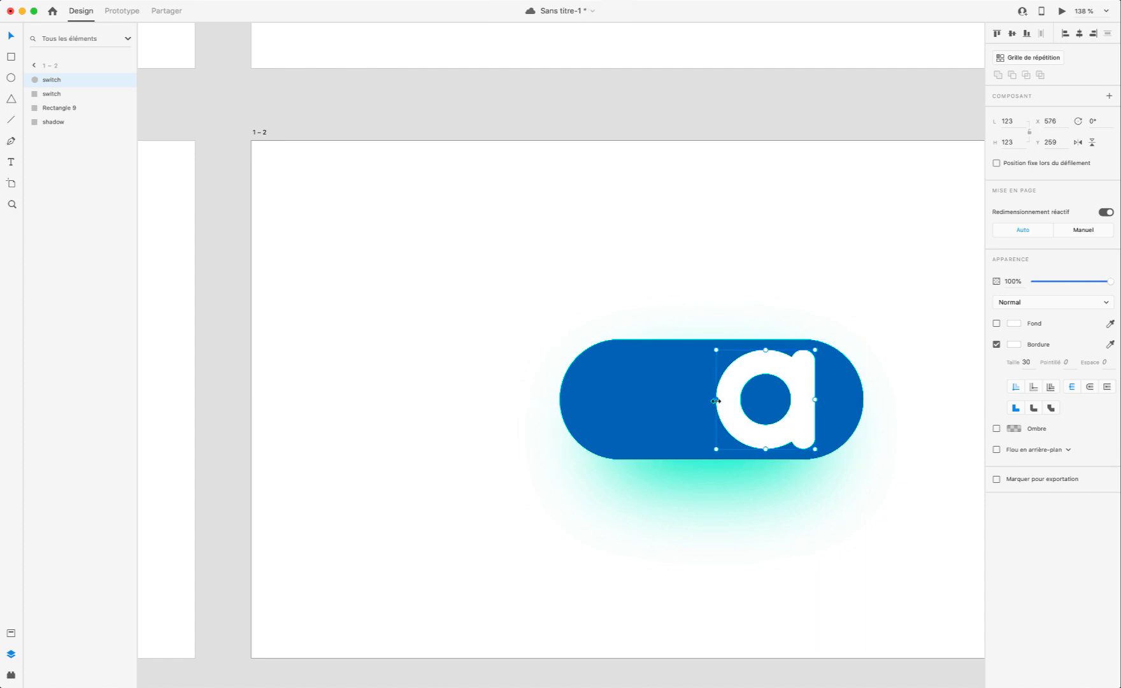
Step: Squeeze the pasted ring from its left side to a width of 30 so it covers the white bar exactly
left_click_drag(714, 399, 793, 400)
scroll(824, 406, "up", 5)
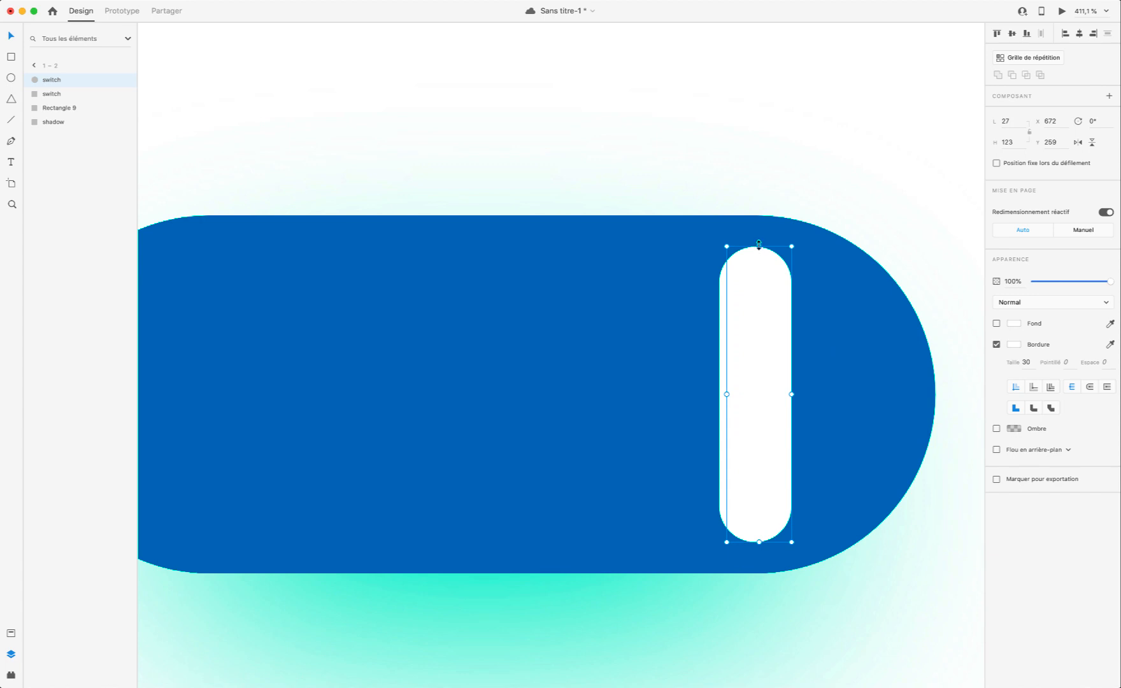
left_click_drag(727, 394, 720, 396)
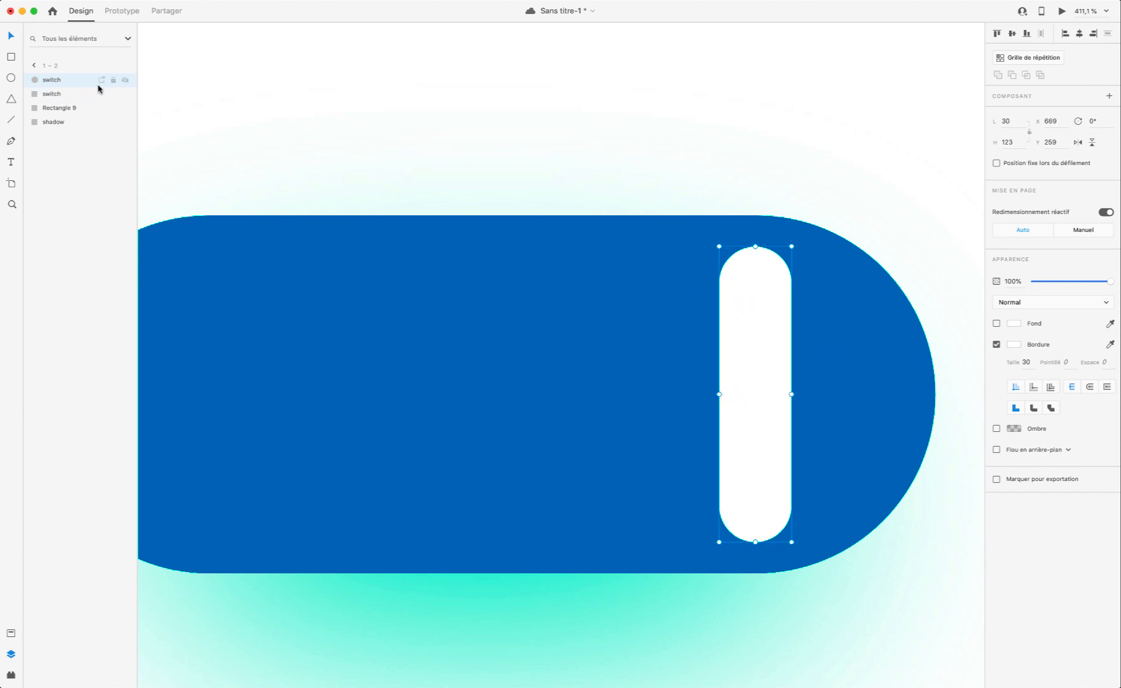
Step: Try a corner radius of 15 on the original white bar, and hide the bar's layer beneath the squeezed ring
left_click(126, 96)
left_click(126, 95)
left_click(60, 94)
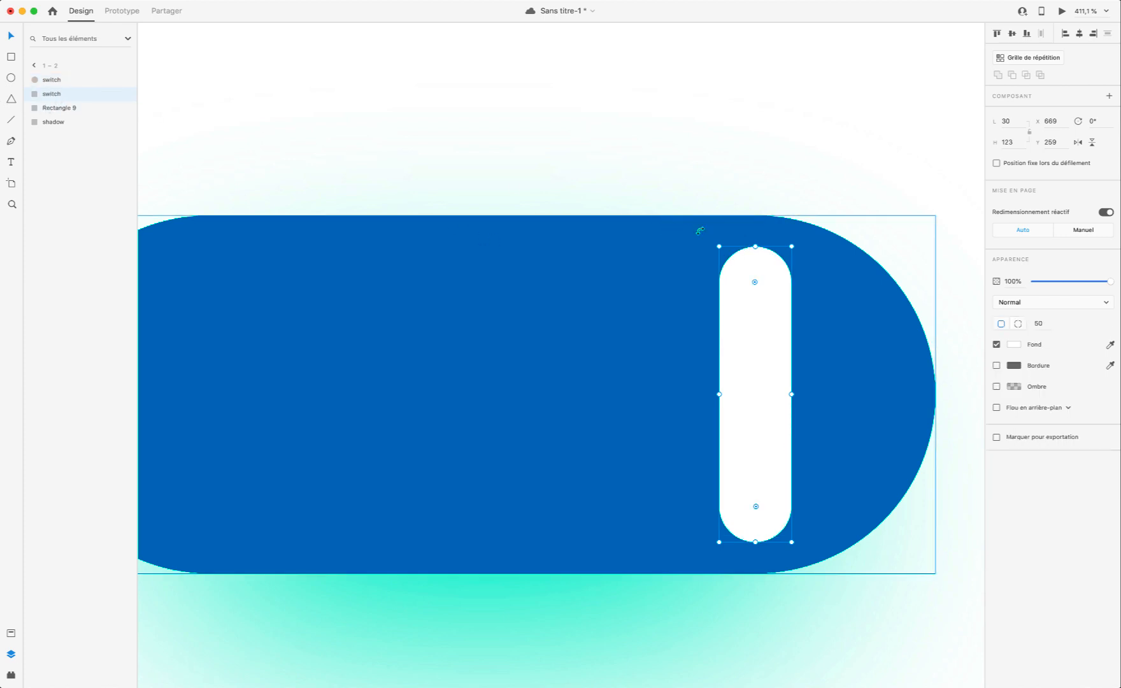
left_click_drag(754, 281, 756, 258)
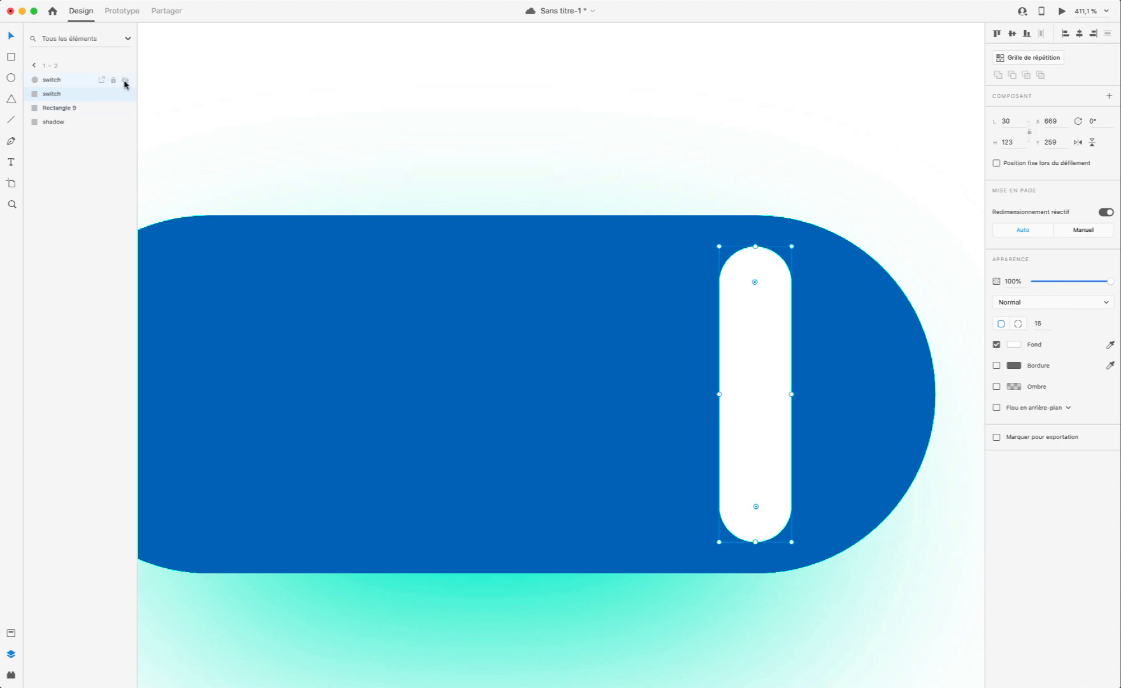
left_click(126, 95)
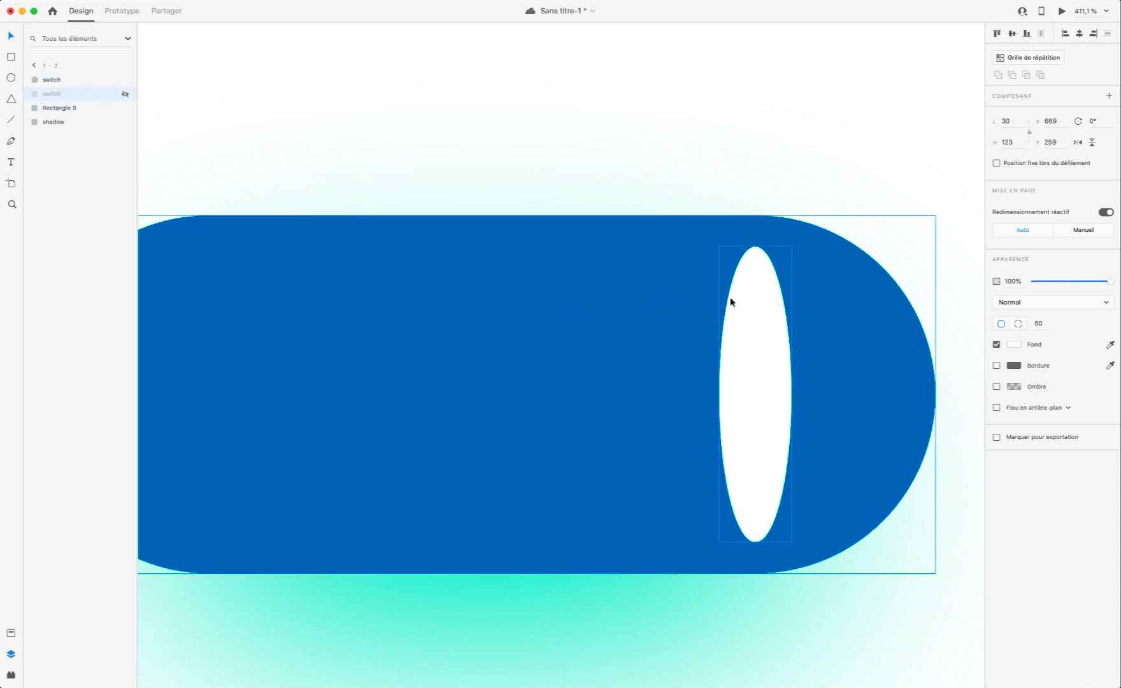
Step: Edit the squeezed ring's path and lengthen the top anchor's horizontal handles, setting the right handle's X to 705
left_click(768, 298)
double_click(768, 300)
scroll(767, 301, "down", 1)
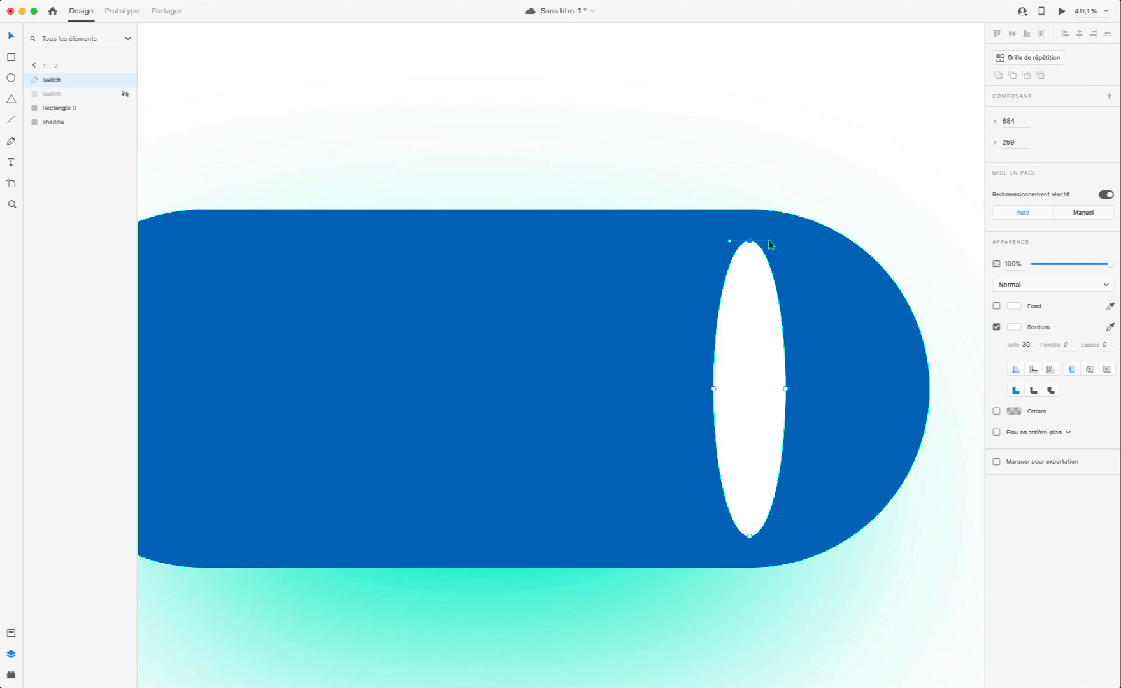
left_click_drag(770, 241, 792, 241)
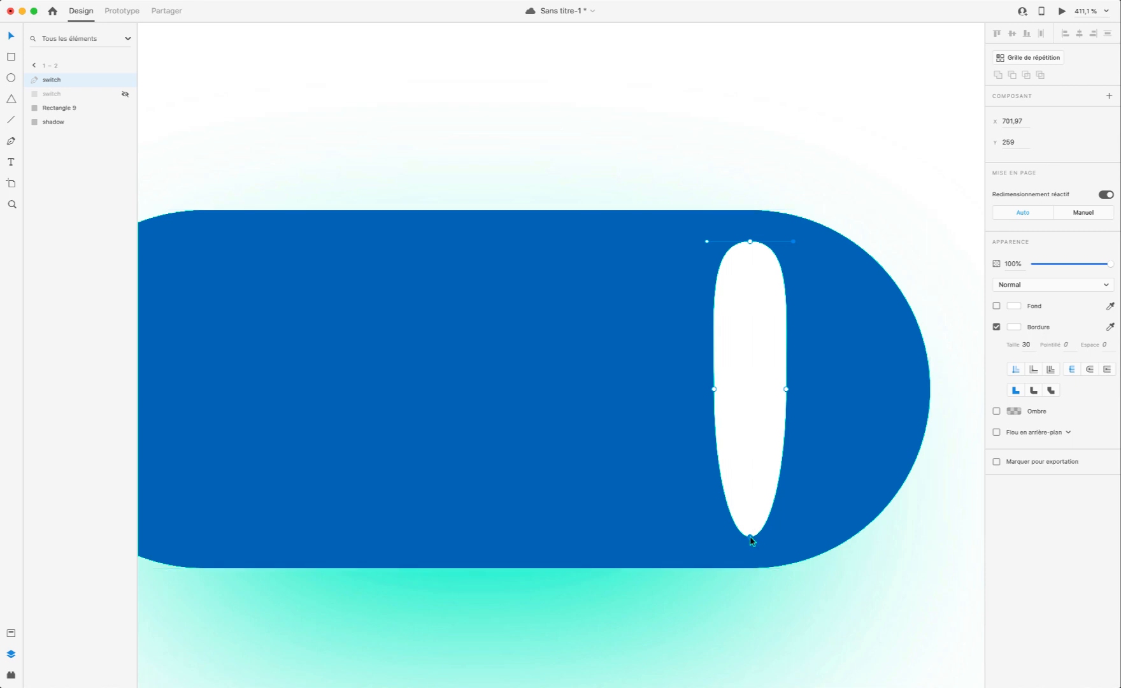
left_click(1023, 121)
type("700")
key("Return")
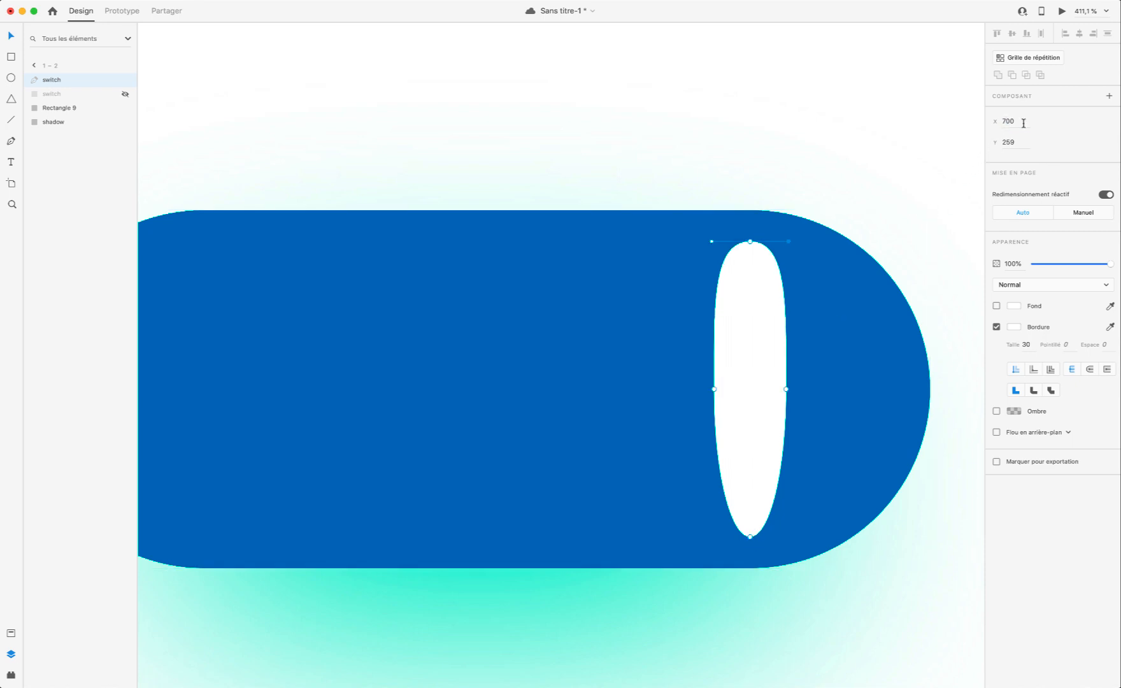
left_click(1023, 122)
type("705")
key("Return")
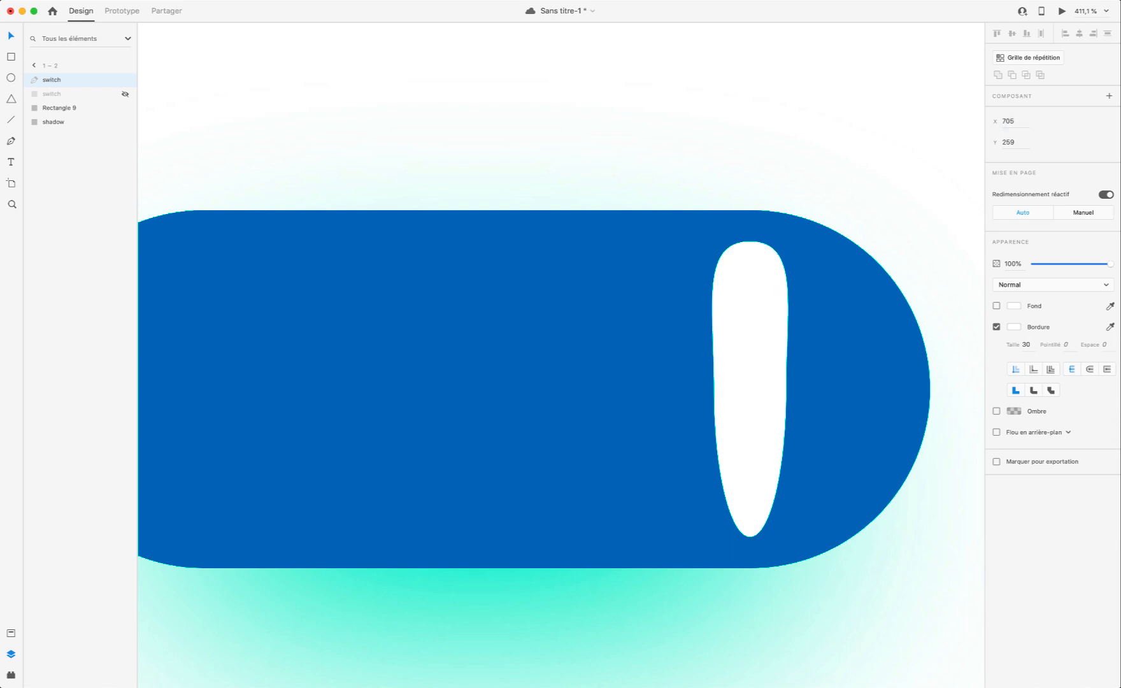
Step: Try to set the X position of the path's bottom anchor to 705
double_click(751, 539)
left_click(1024, 122)
type("705")
key("Return")
key("super+z")
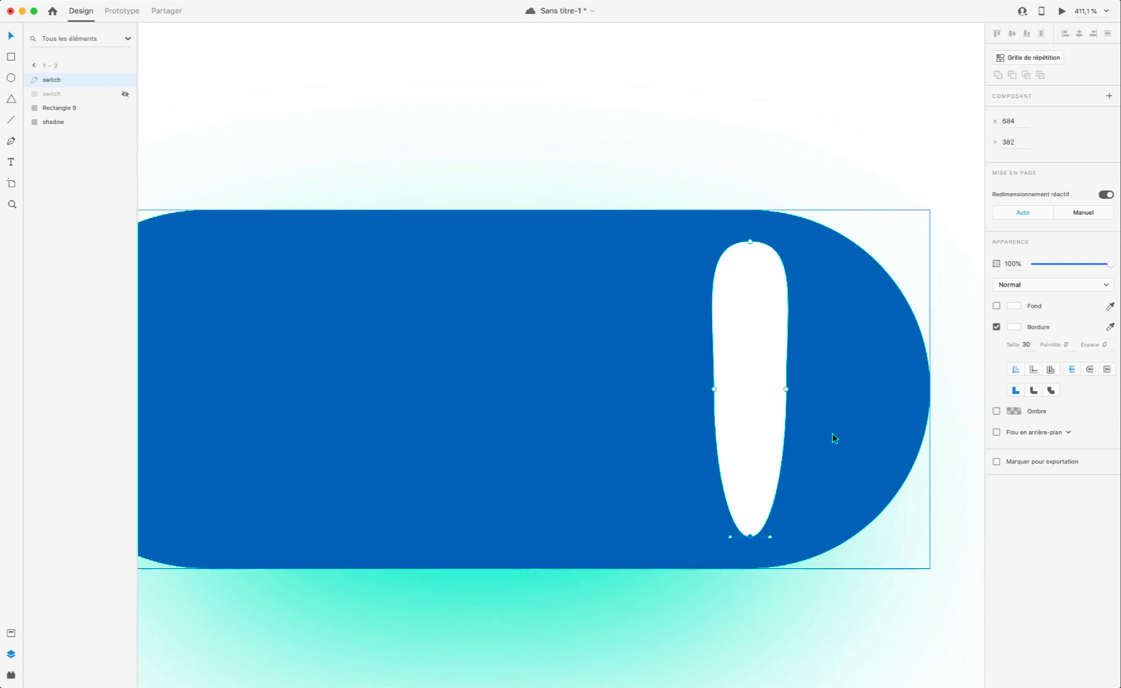
Step: Lengthen the bottom anchor's horizontal handles and set the right handle's X to 705 to match the top
left_click_drag(769, 537, 800, 542)
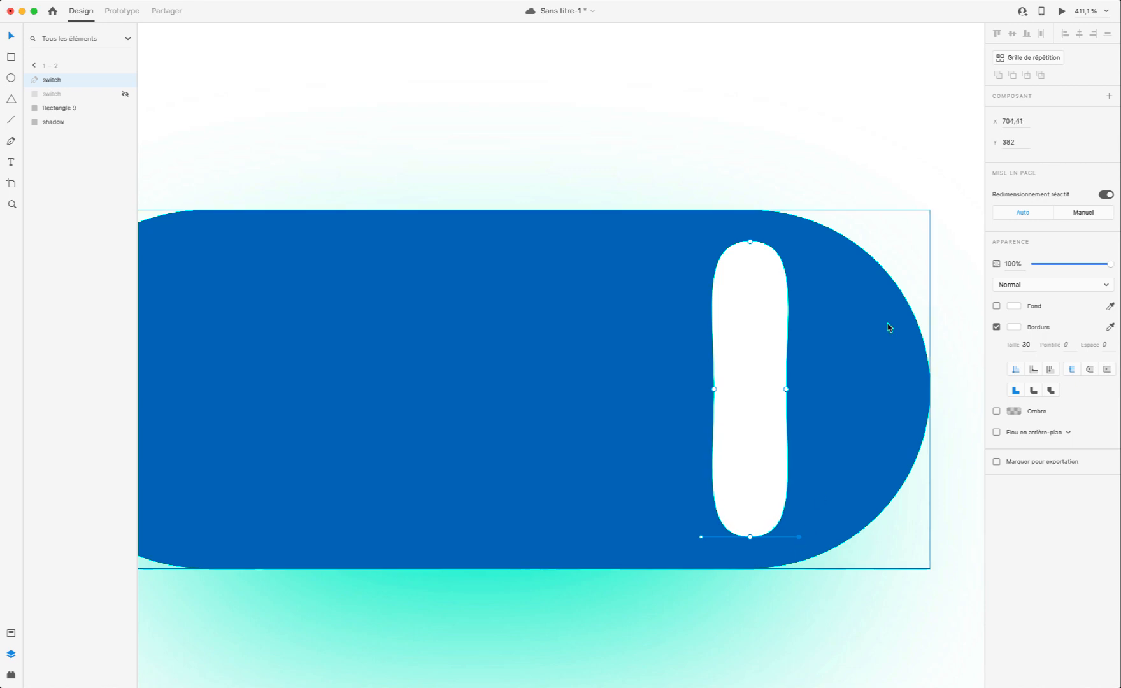
left_click(1026, 119)
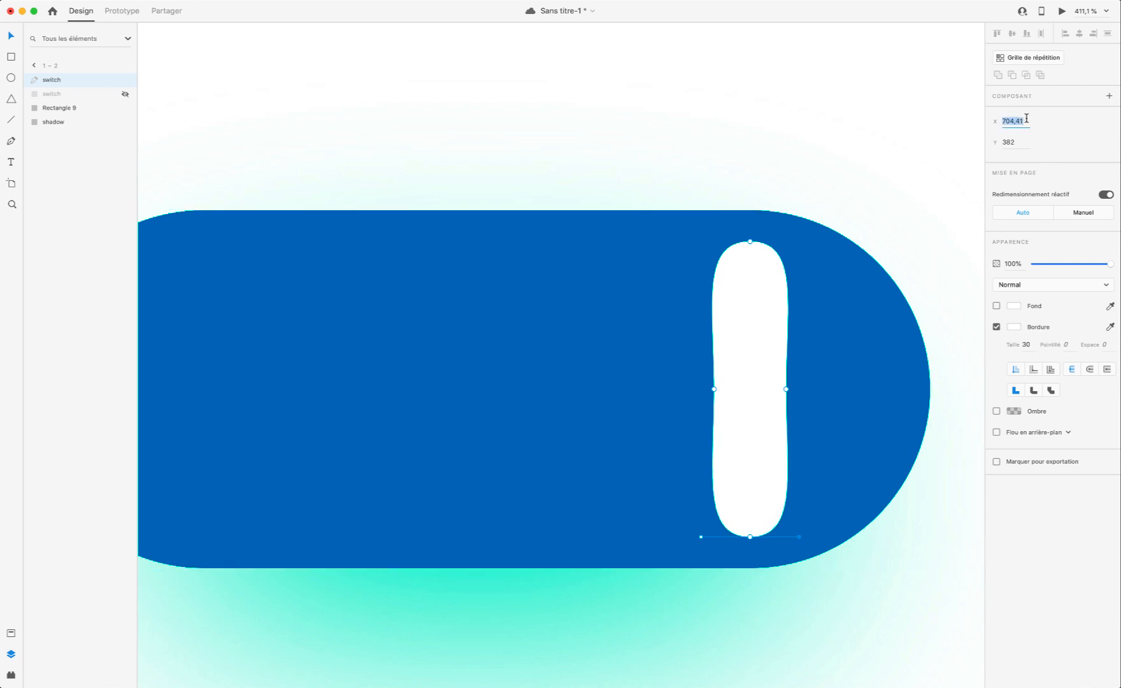
type("705")
key("Return")
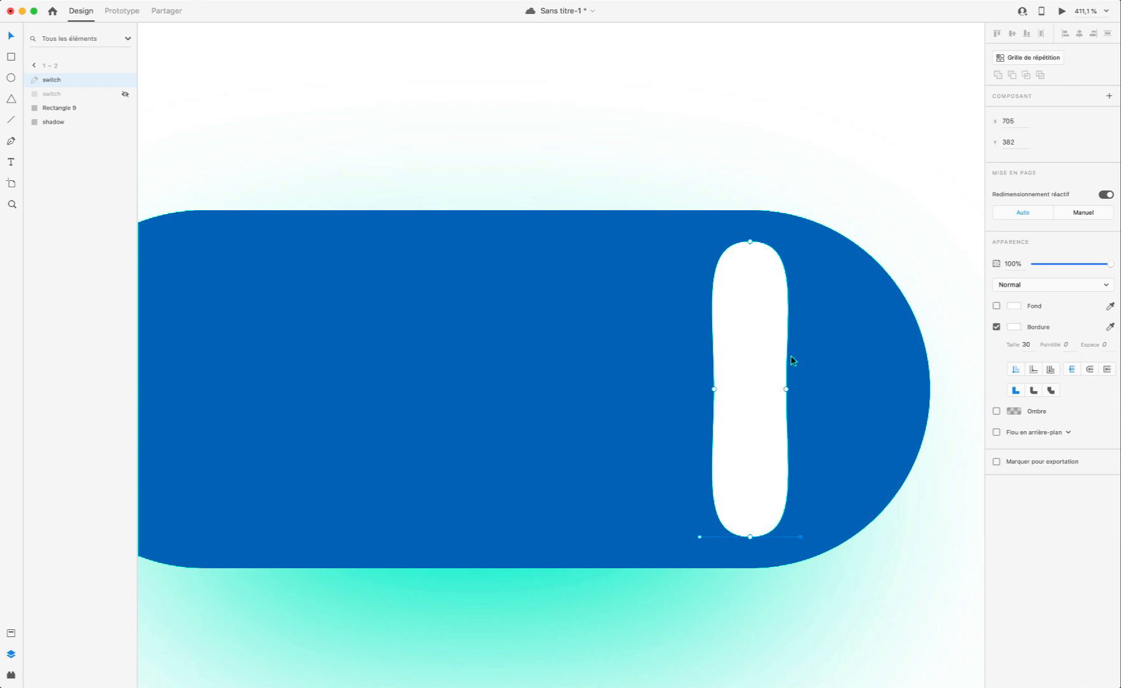
Step: Try to set the X position of the path's left middle anchor to 705
scroll(853, 389, "up", 3)
scroll(802, 386, "up", 2)
scroll(742, 385, "down", 5)
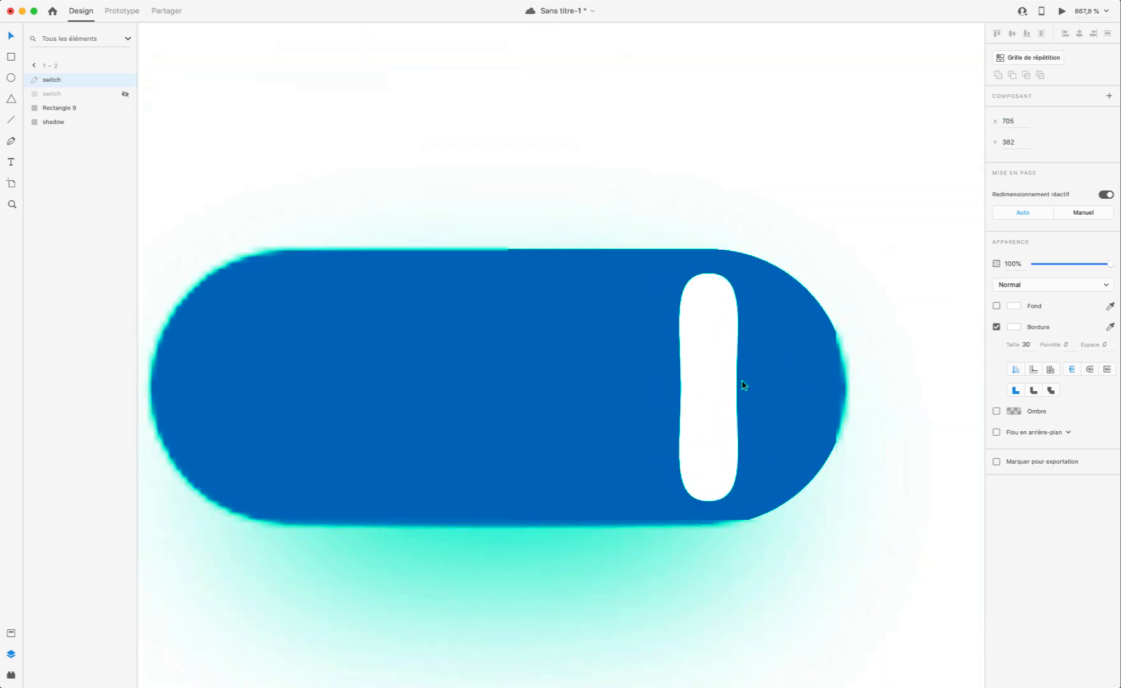
scroll(742, 385, "down", 8)
scroll(775, 382, "up", 2)
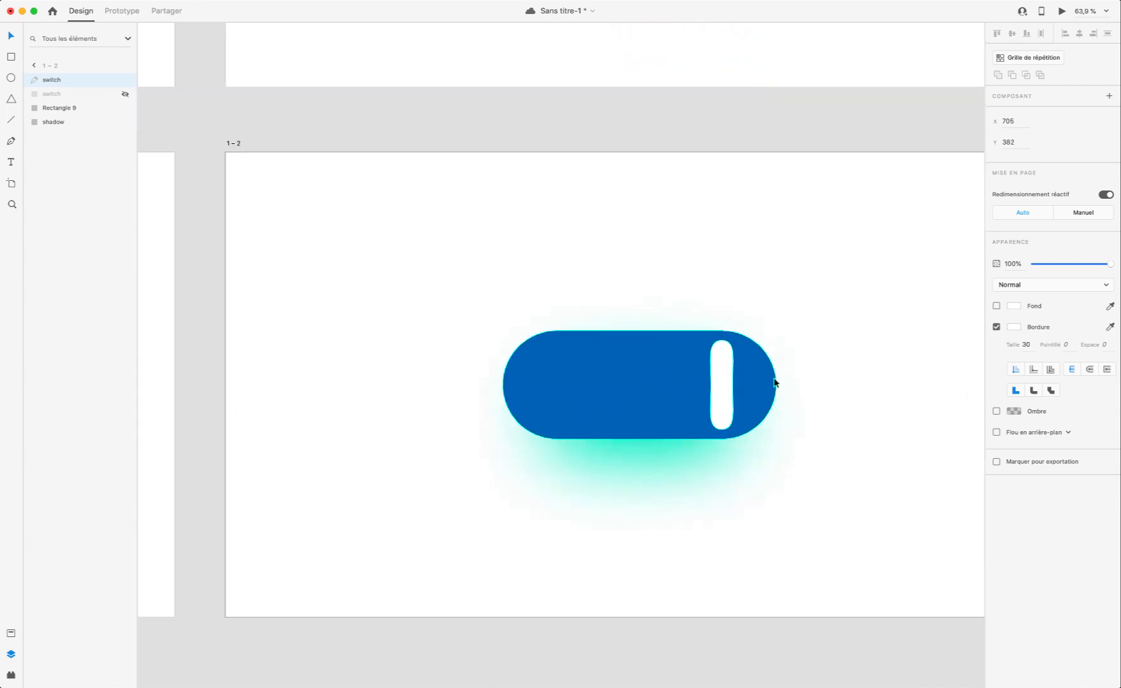
scroll(775, 382, "up", 8)
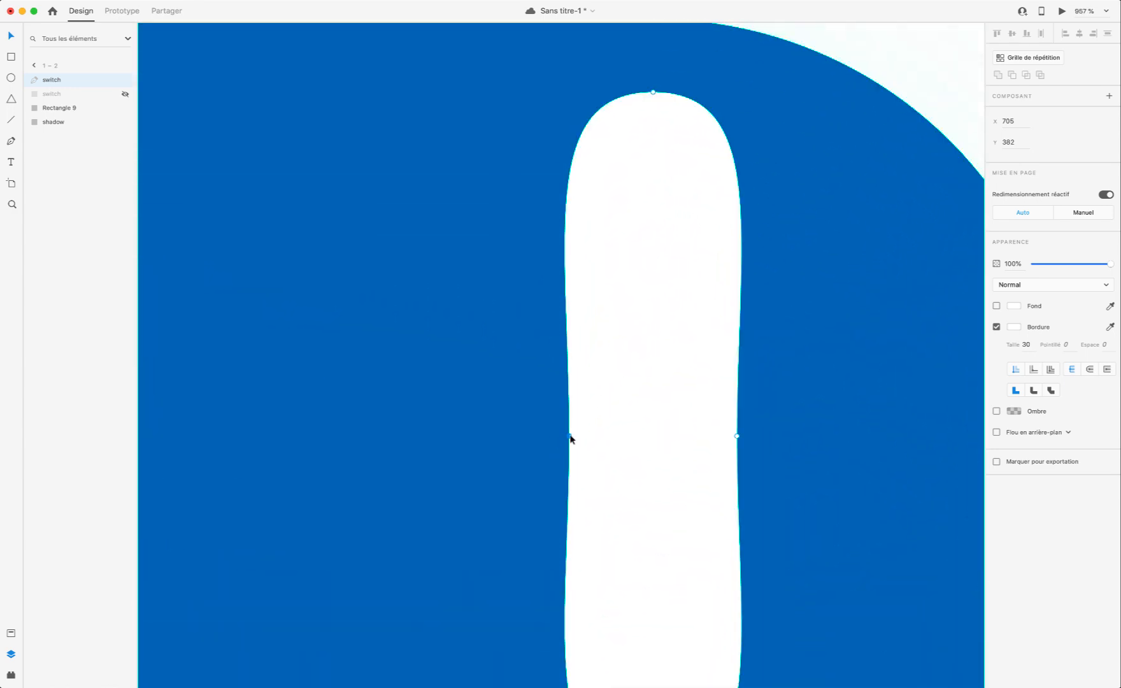
left_click(569, 437)
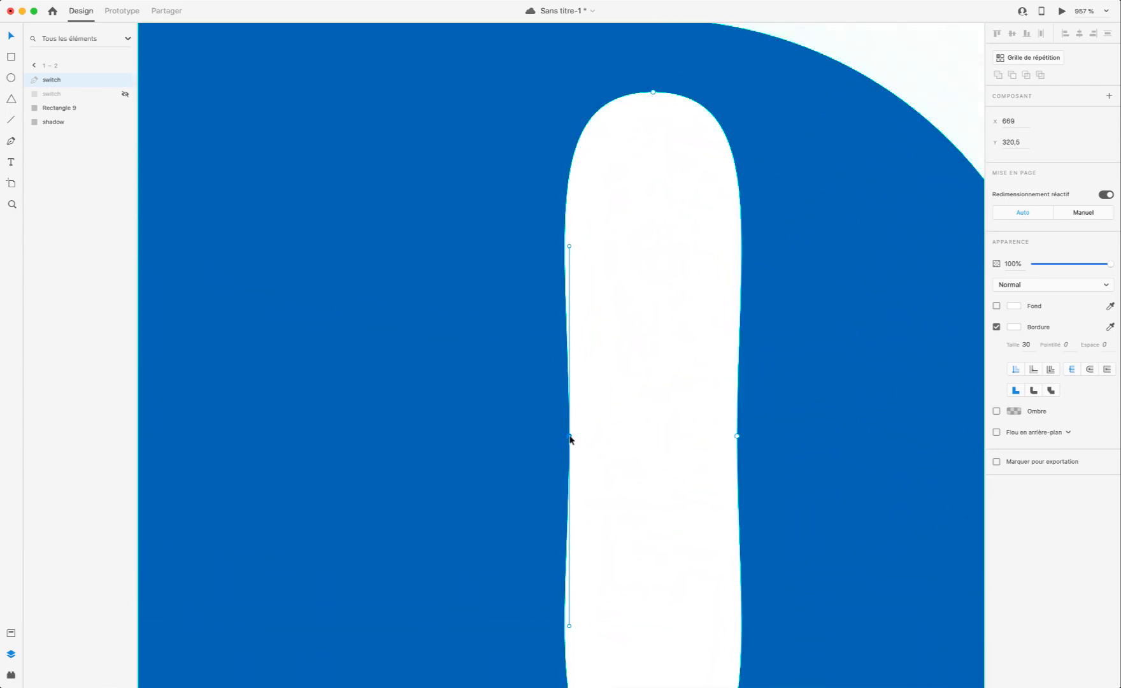
left_click(1020, 123)
type("705")
key("Return")
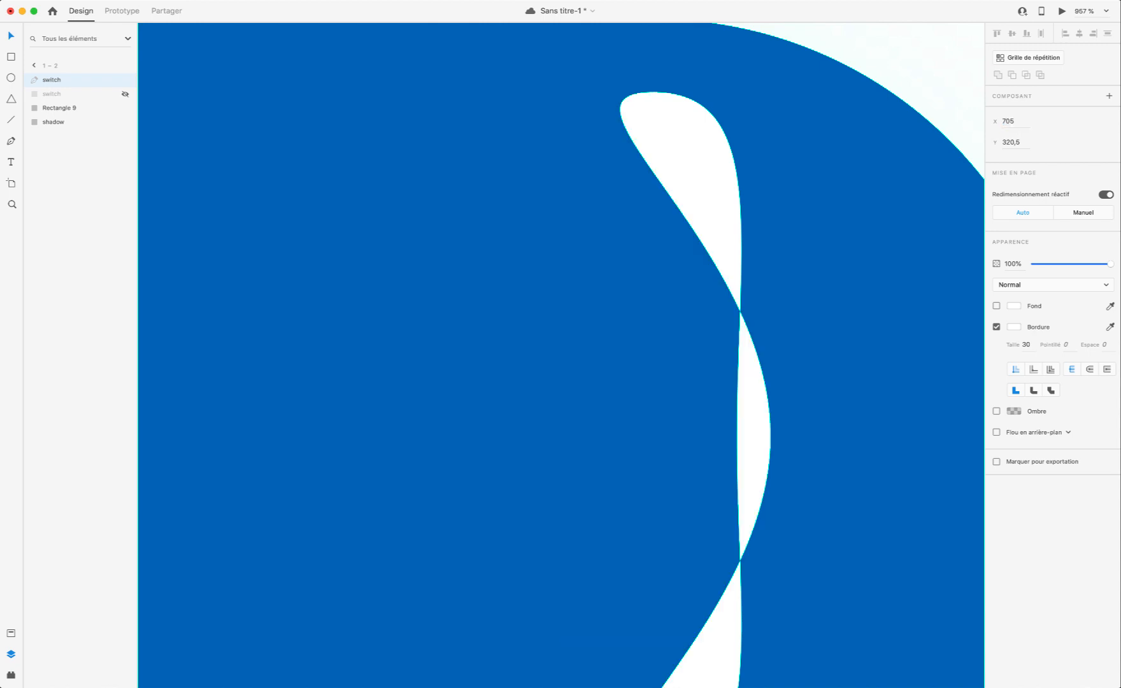
key("super+z")
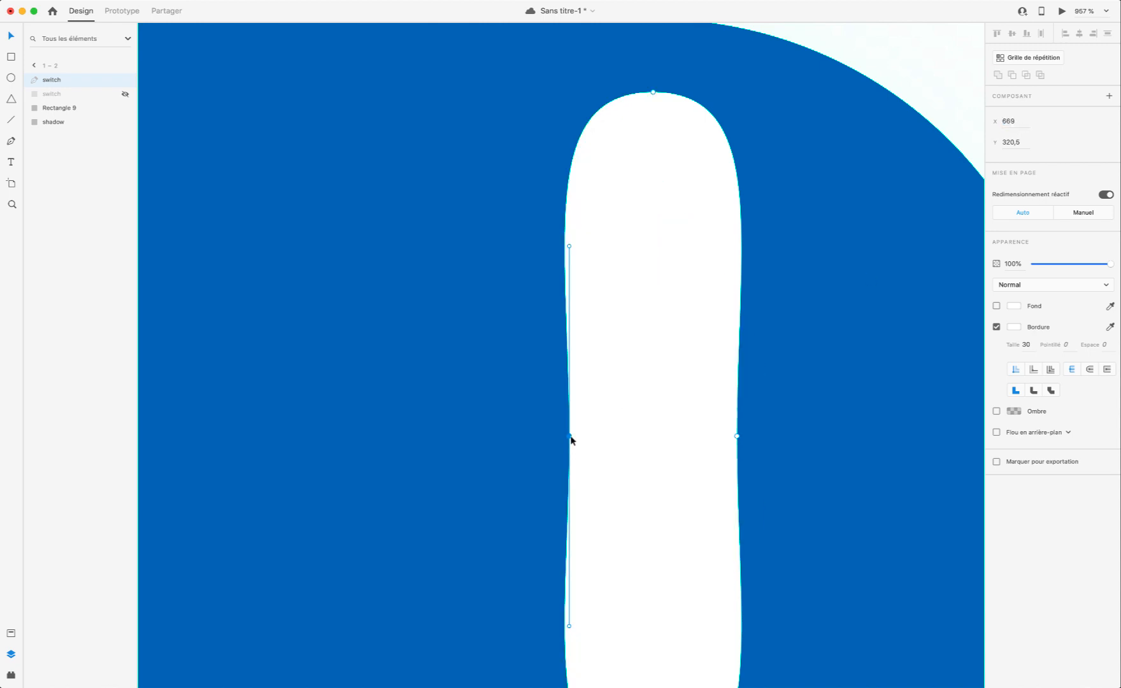
Step: Try to straighten the bar's sides by moving the left and right middle anchors outward and shortening the top anchor's handles
left_click_drag(571, 439, 562, 439)
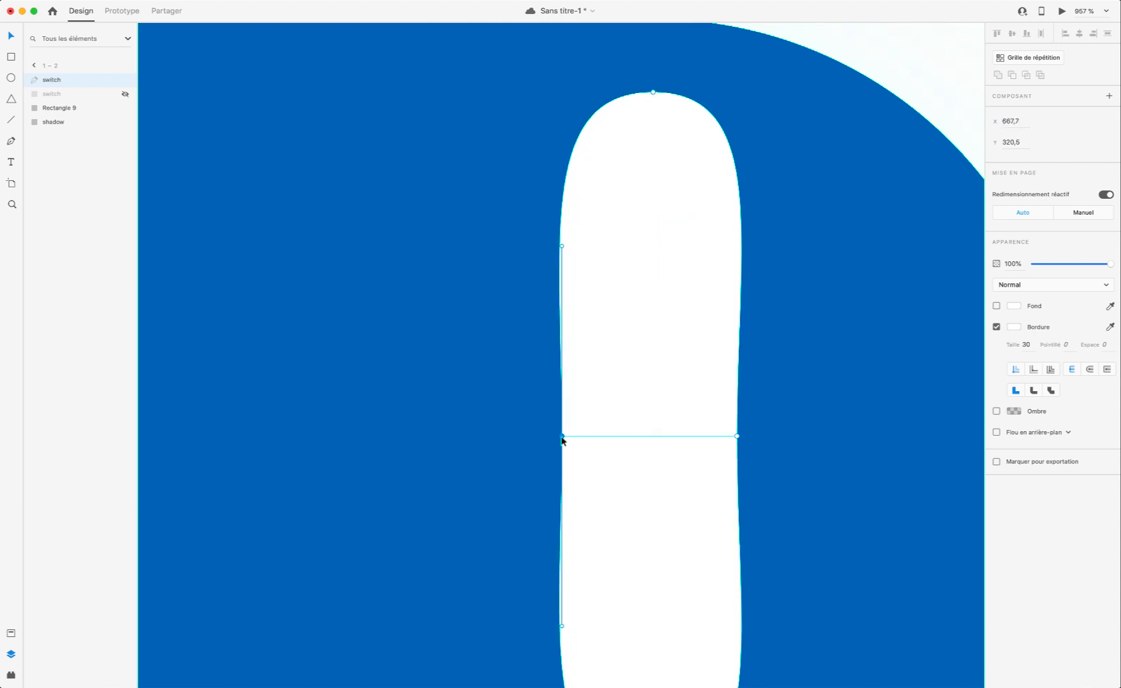
key("super+z")
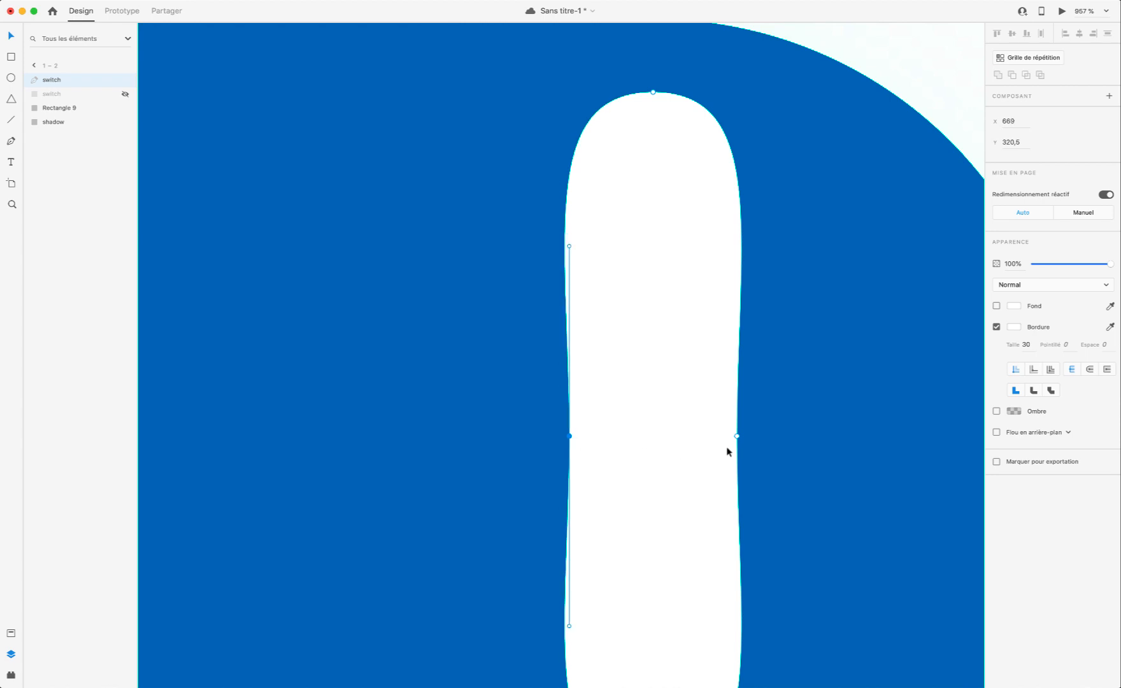
left_click_drag(735, 438, 741, 439)
key("super+z")
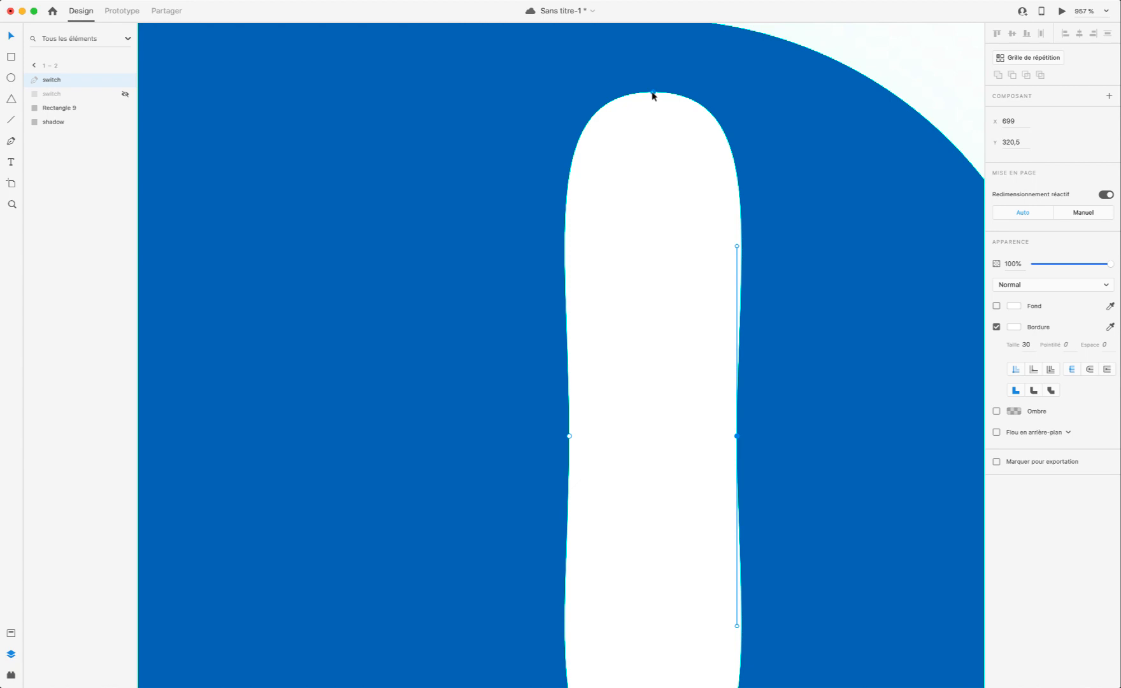
left_click(653, 94)
left_click_drag(772, 95, 743, 96)
key("super+z")
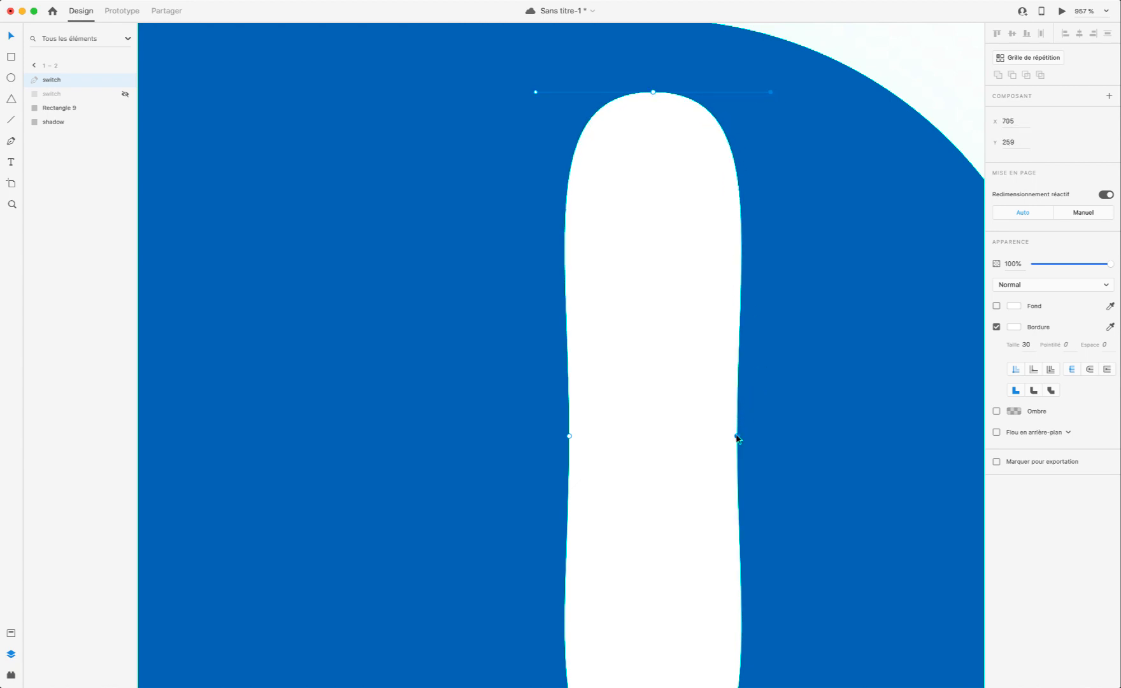
Step: Try to collapse the upper handle of the path's right middle anchor onto the anchor
left_click(736, 437)
left_click_drag(738, 247, 736, 436)
scroll(663, 355, "down", 1)
scroll(662, 353, "down", 5)
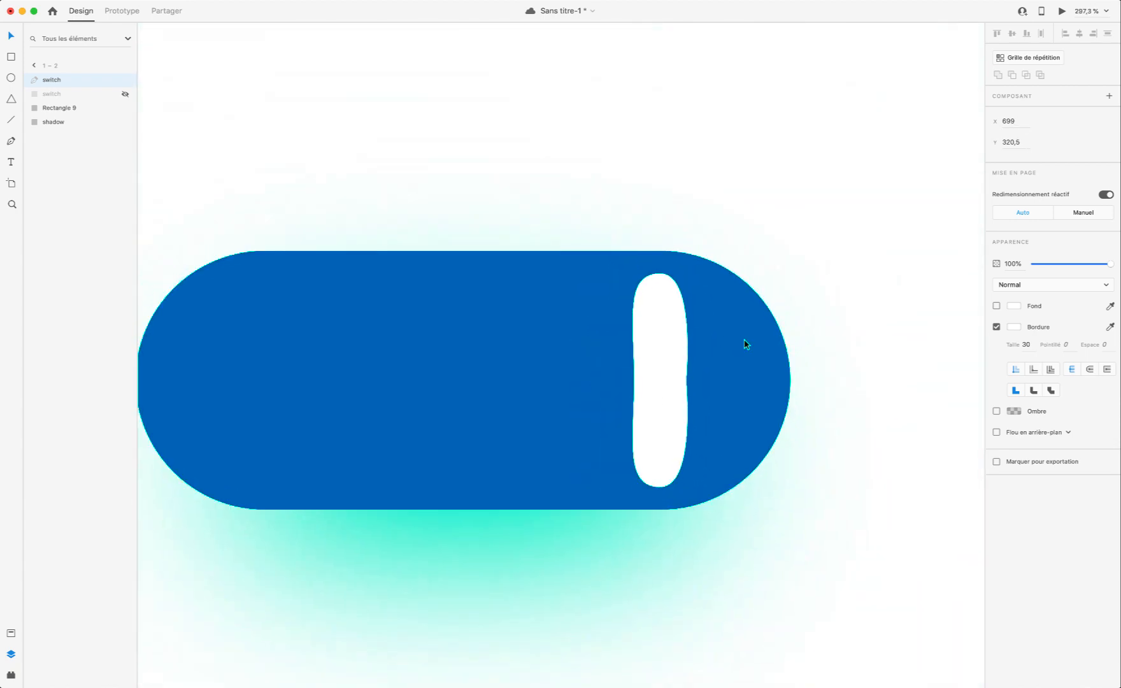
Step: Set the X position of the bottom anchor's right handle back to 705
left_click(1023, 120)
type("705")
key("Return")
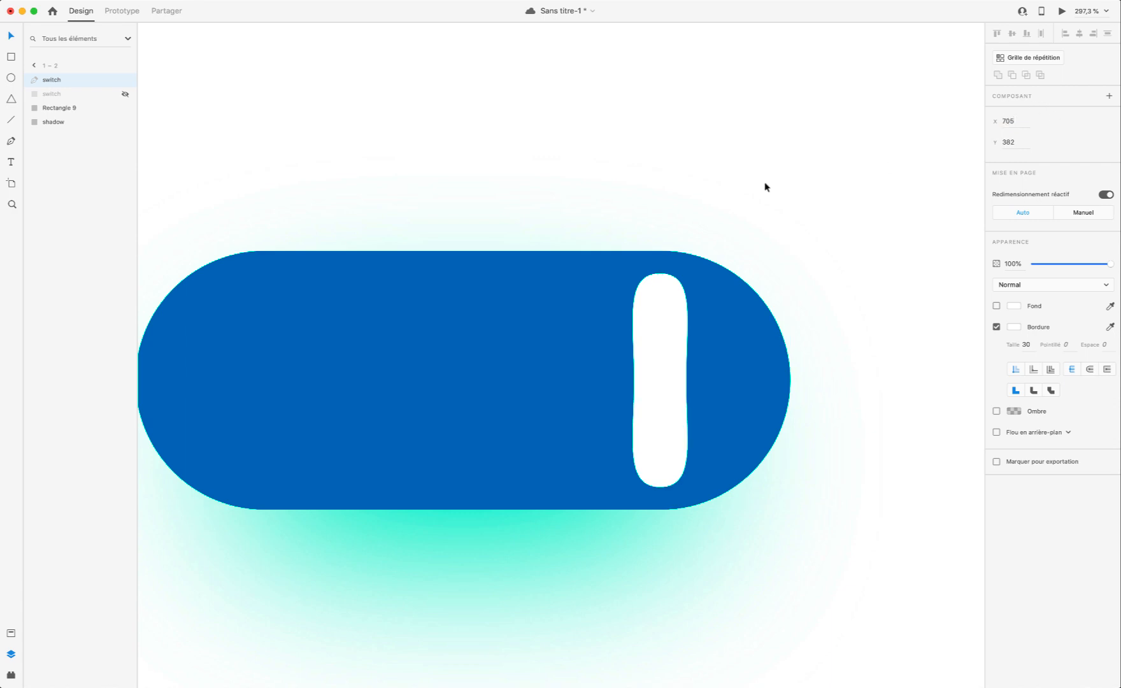
scroll(593, 233, "left", 5)
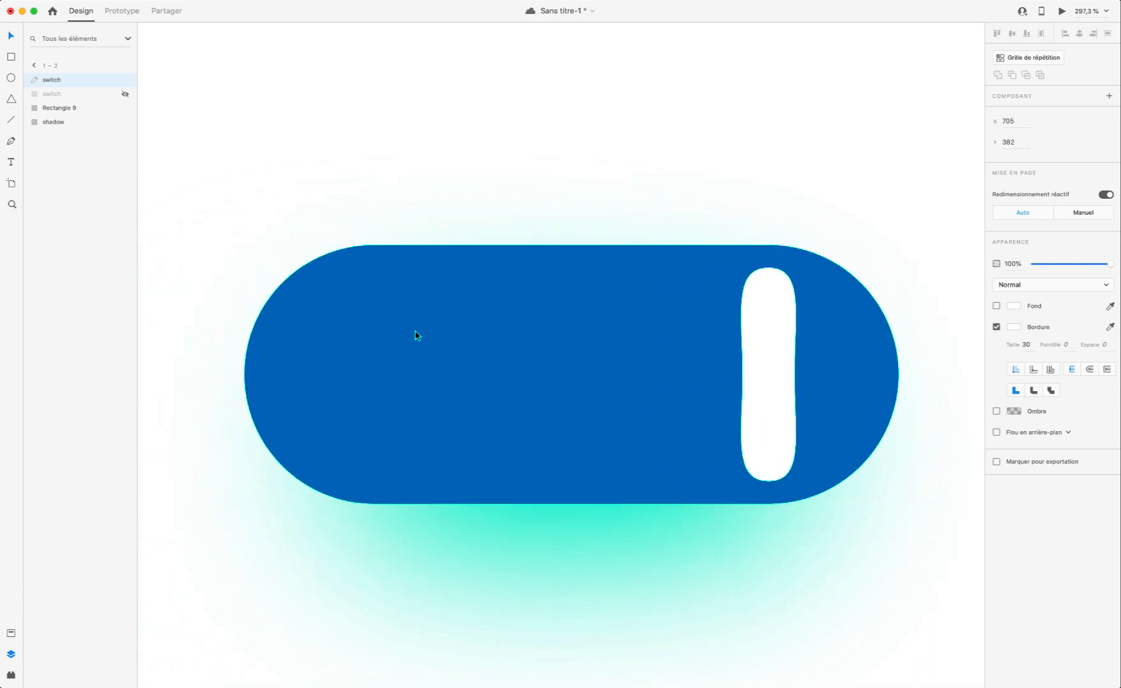
Step: Preview the toggle from artboard 1–1, switching it on and off to check the morph, and close the preview
scroll(414, 329, "down", 5)
scroll(420, 324, "left", 10)
left_click(287, 330)
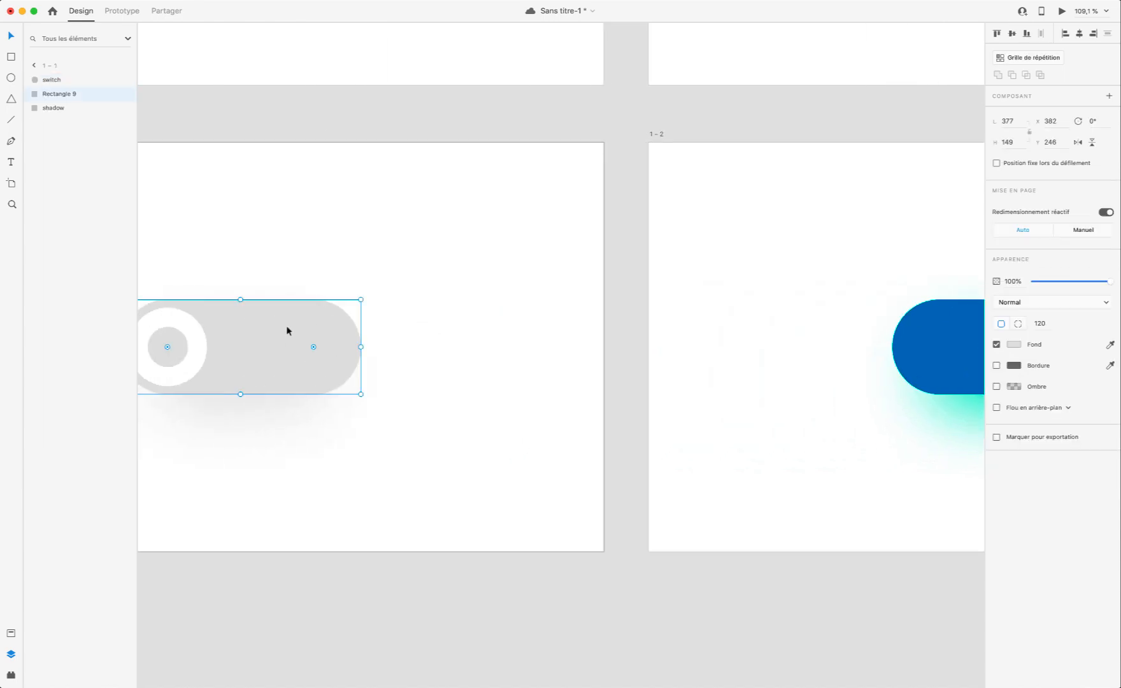
left_click(1060, 10)
left_click(389, 453)
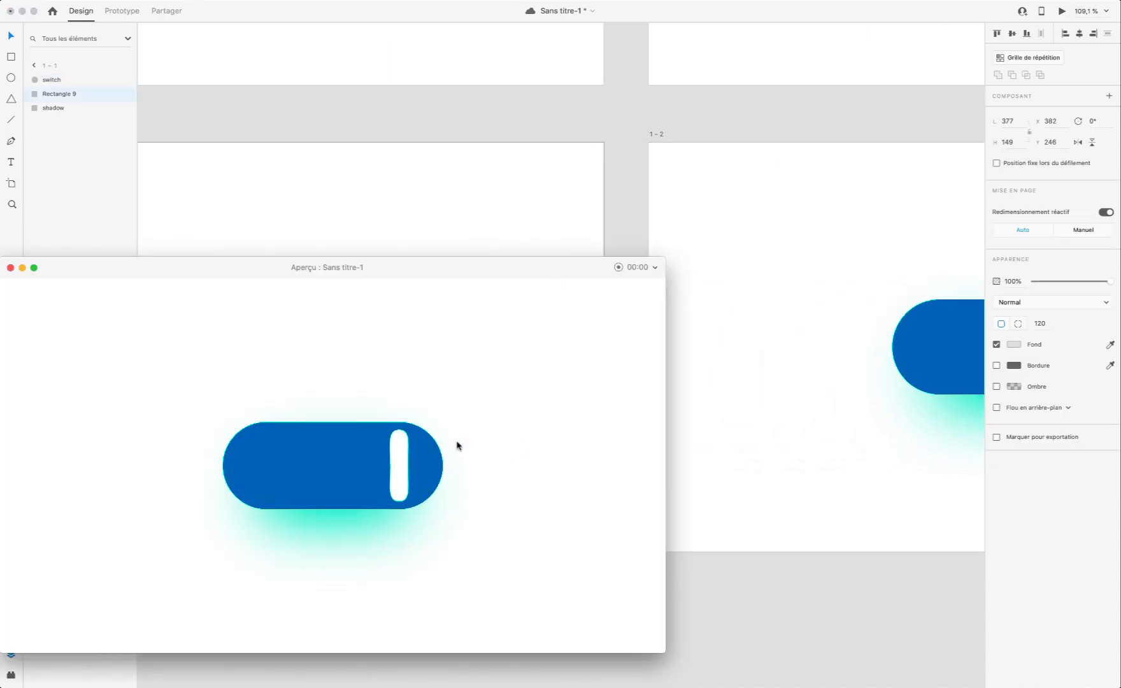
left_click(402, 472)
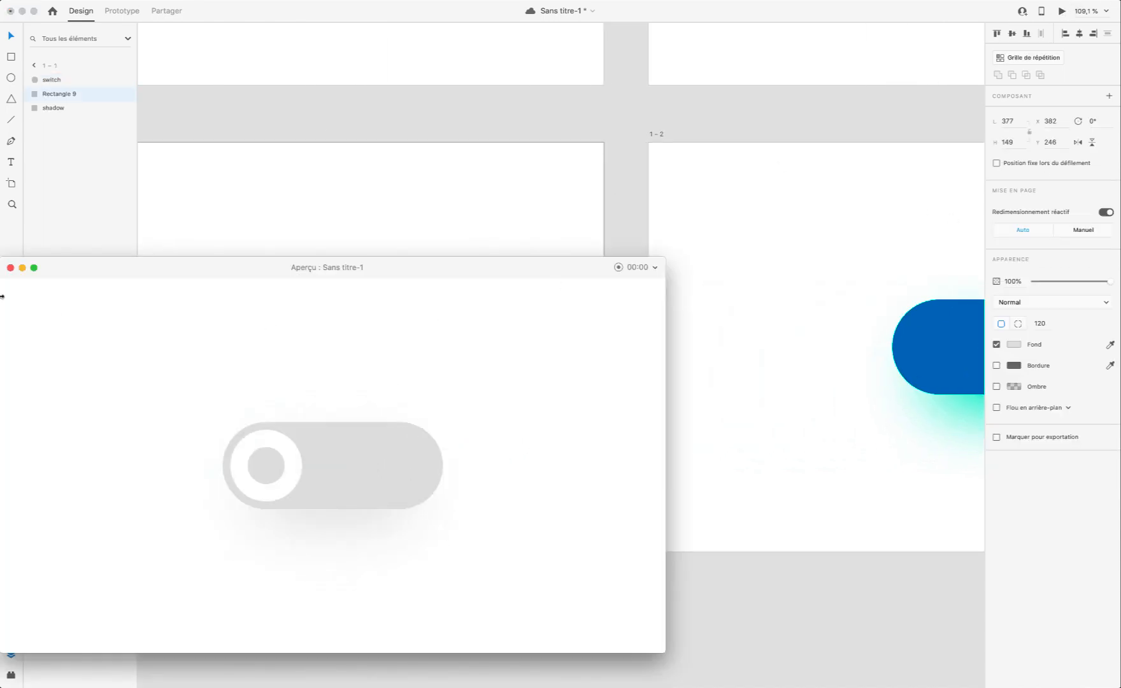
left_click(9, 268)
Step: Delete the distorted white path on artboard 1–2 and show the hidden rounded bar named switch
scroll(784, 307, "right", 5)
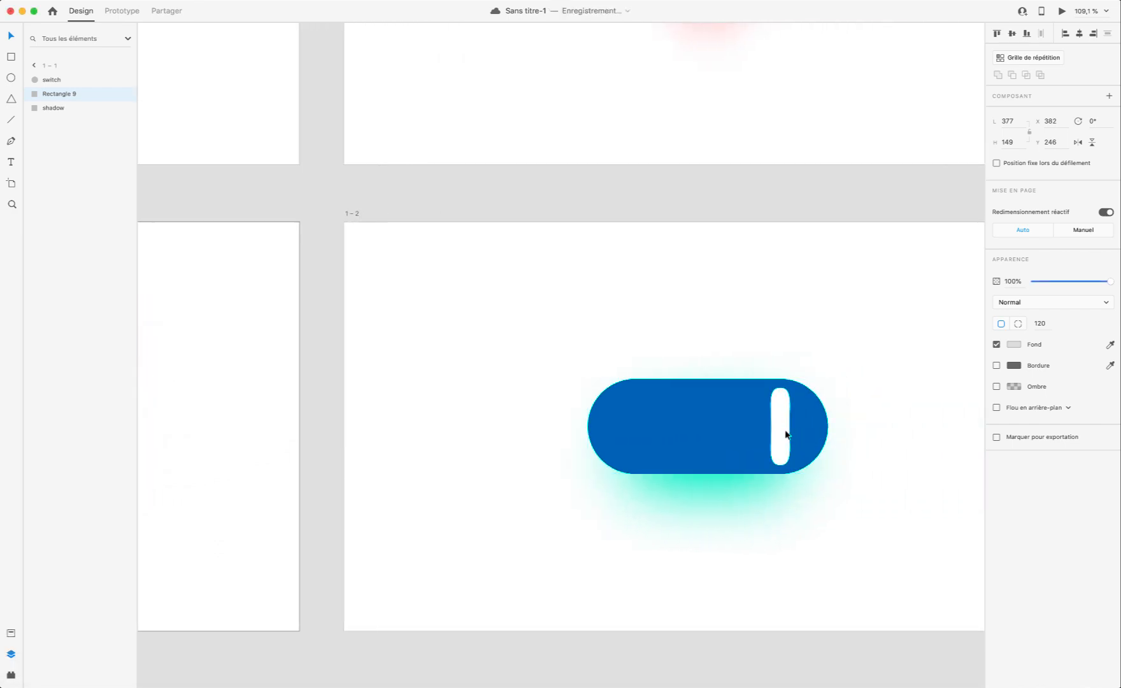
left_click(785, 434)
scroll(806, 435, "up", 3)
scroll(807, 435, "up", 3)
key("BackSpace")
left_click(125, 81)
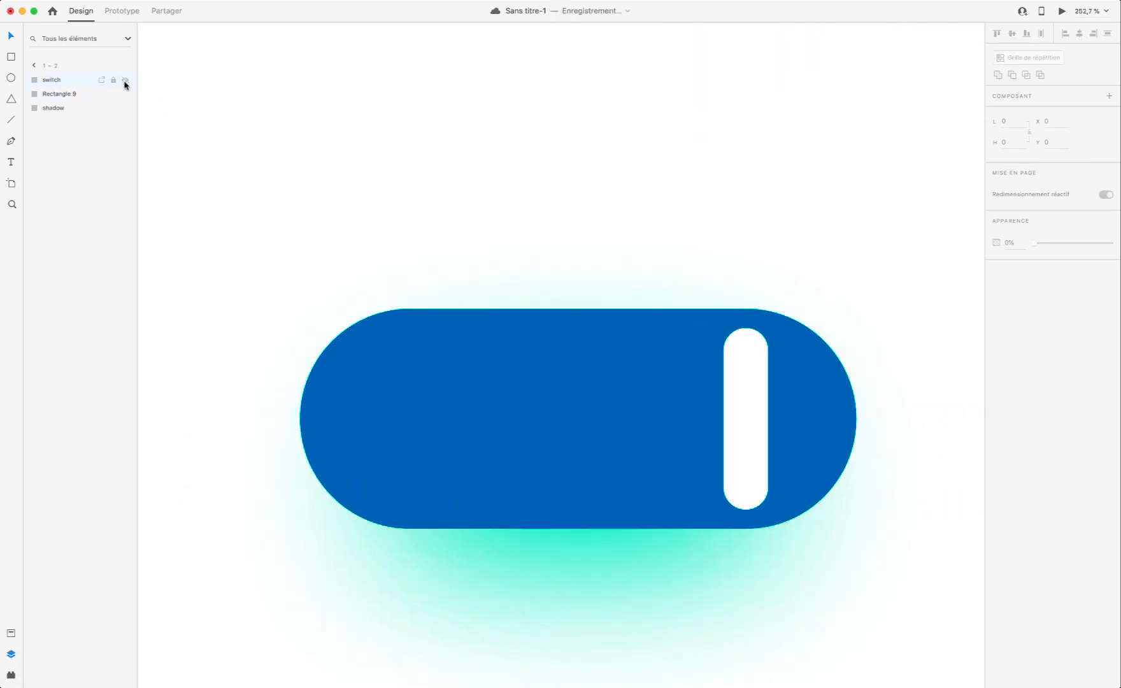
Step: Set the easing of the grey pill's auto-animate interaction on artboard 1–1 to Accél. / décél
scroll(711, 564, "down", 2)
scroll(711, 563, "down", 3)
scroll(719, 550, "left", 5)
left_click(538, 490)
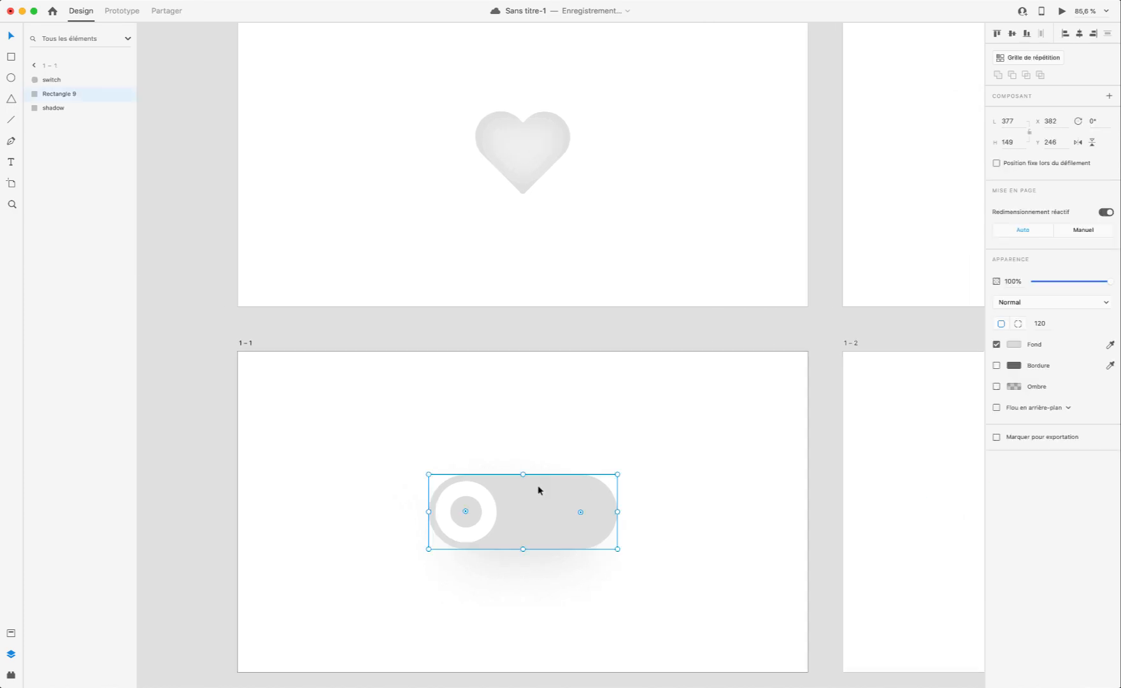
left_click(118, 6)
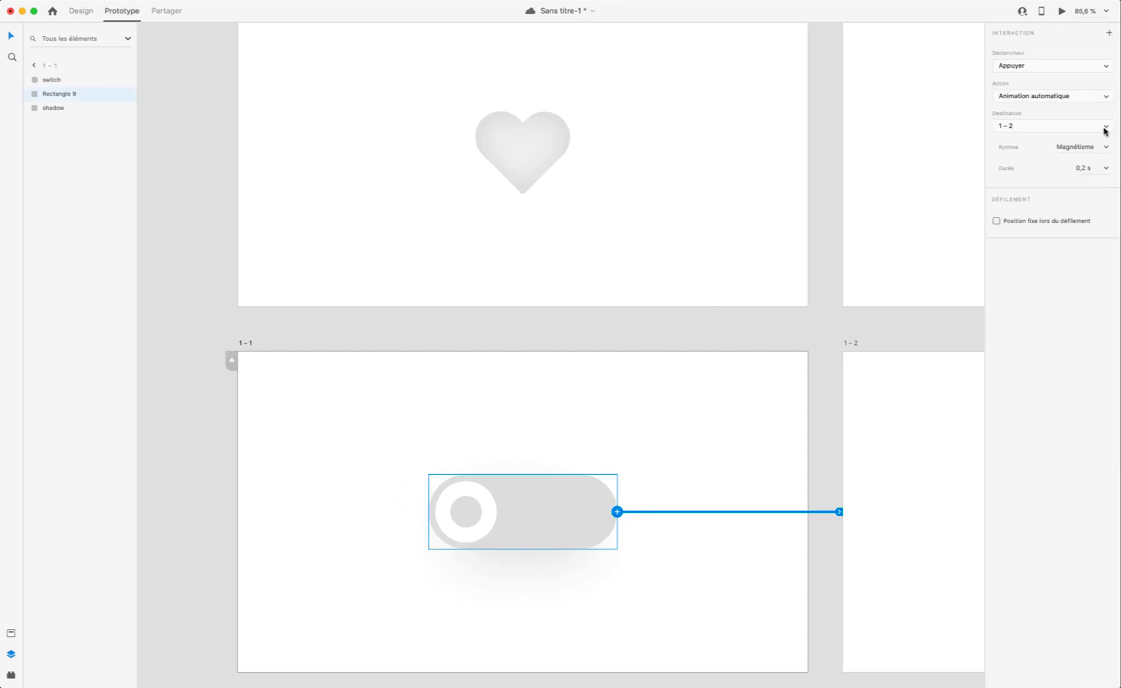
left_click(1106, 148)
left_click(1082, 192)
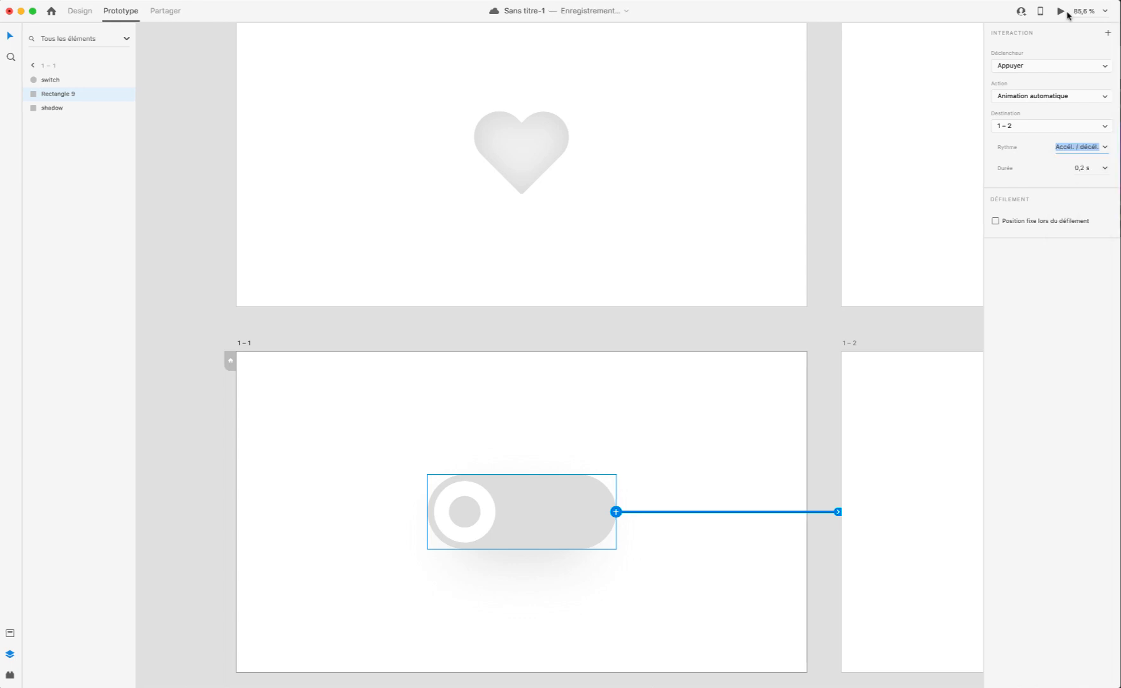
Step: Preview the toggle with the new easing and close the preview
left_click(1062, 10)
left_click(291, 470)
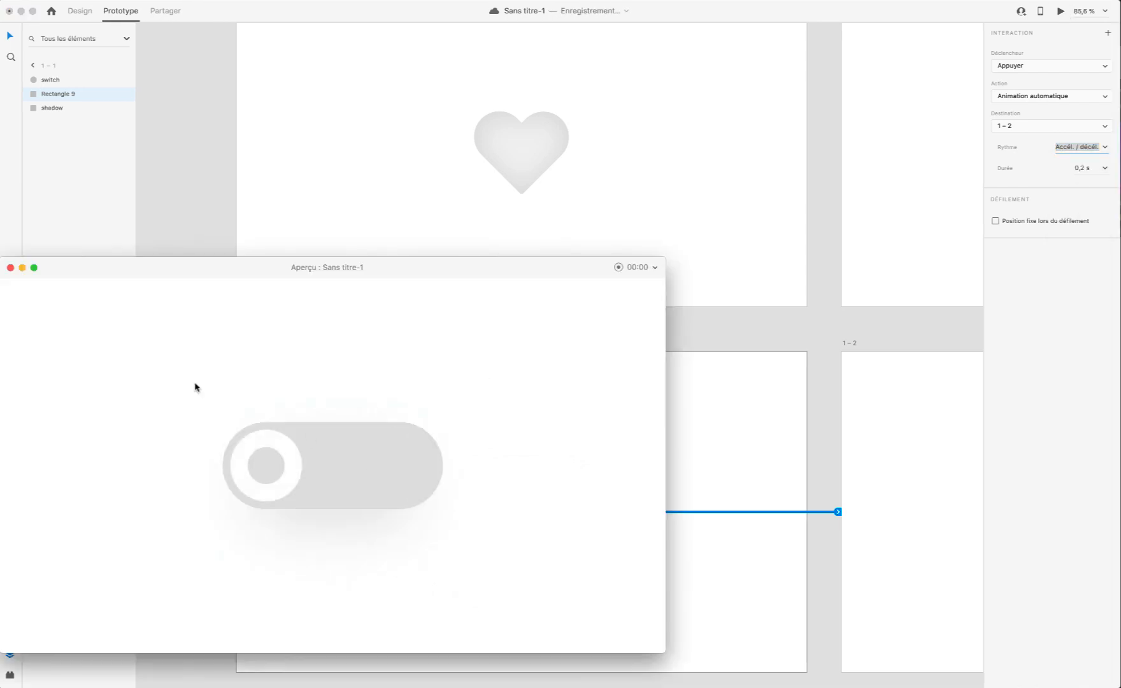
left_click(10, 267)
Step: Delete the white bar from the blue pill on artboard 1–2
scroll(570, 533, "right", 10)
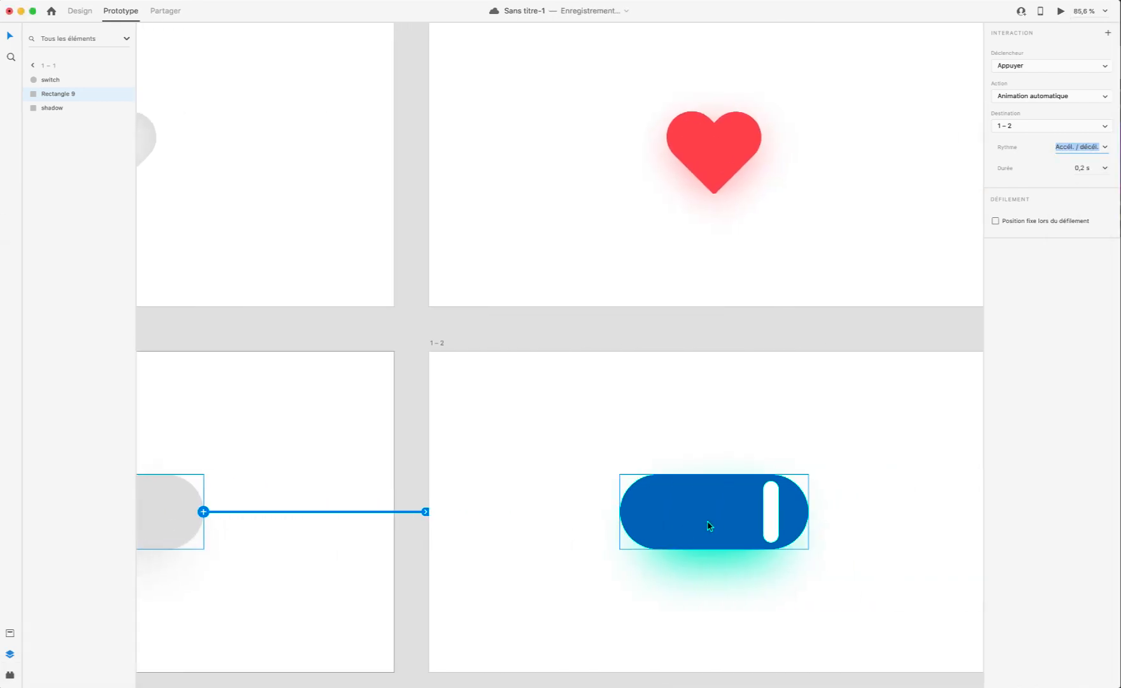
left_click(765, 511)
scroll(561, 445, "left", 5)
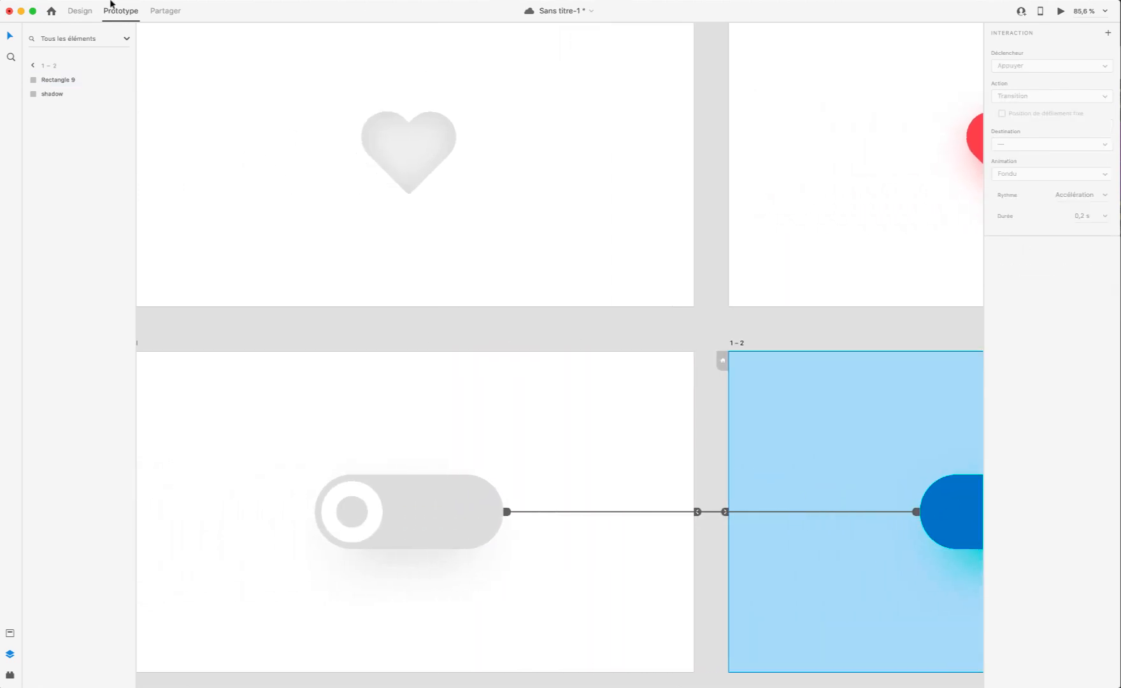
Step: Copy the white ring knob from artboard 1–1 onto artboard 1–2 and place it at the blue pill's right end, at X 623
left_click(77, 11)
left_click(391, 512)
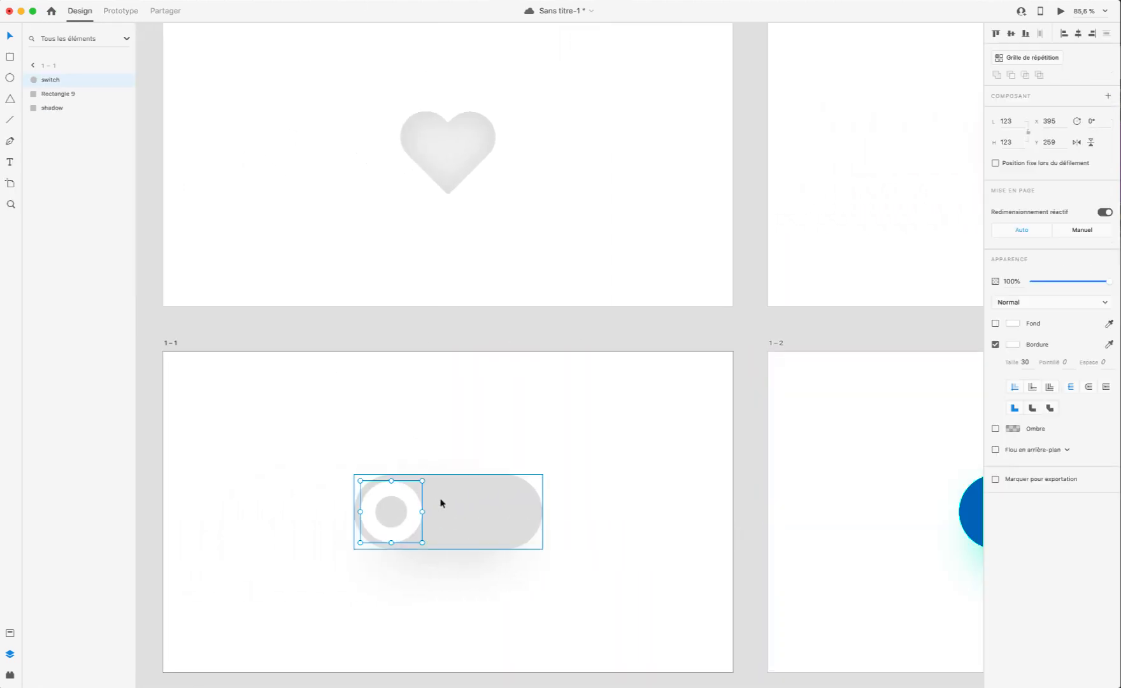
scroll(440, 503, "right", 4)
scroll(443, 503, "left", 4)
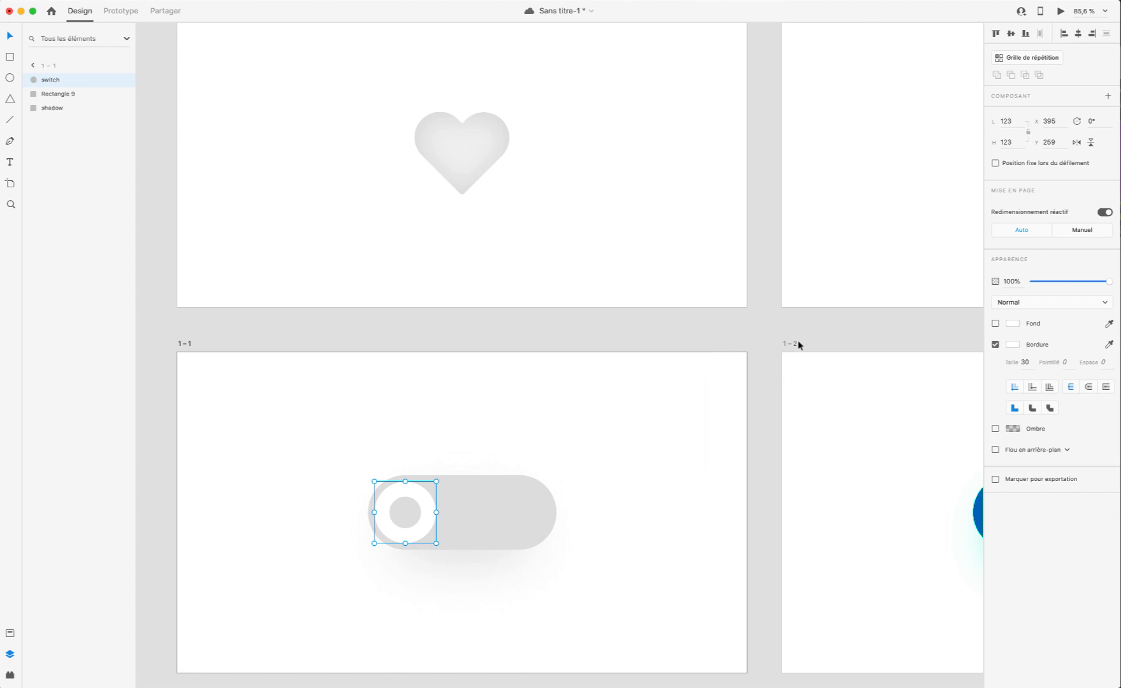
left_click(798, 345)
left_click(796, 345)
scroll(793, 355, "right", 8)
left_click(587, 511)
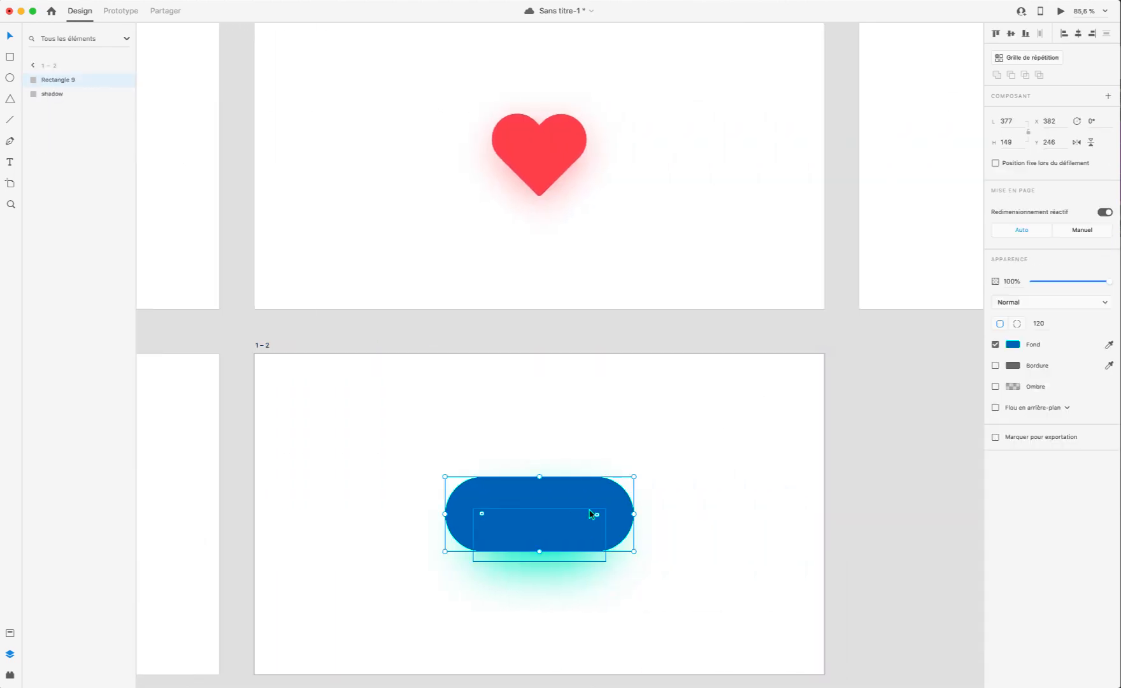
key("ctrl+v")
left_click_drag(506, 531, 617, 533)
scroll(558, 501, "left", 3)
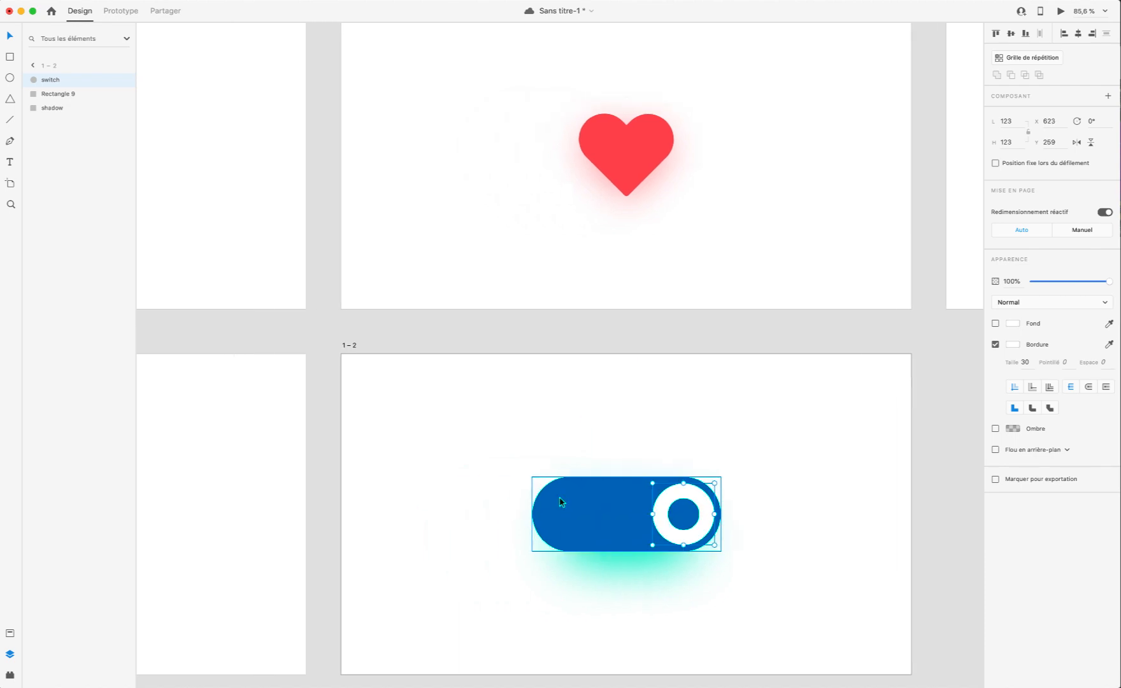
Step: Set the easing of the grey pill's auto-animate interaction on artboard 1–1 to Magnétisme
left_click(116, 13)
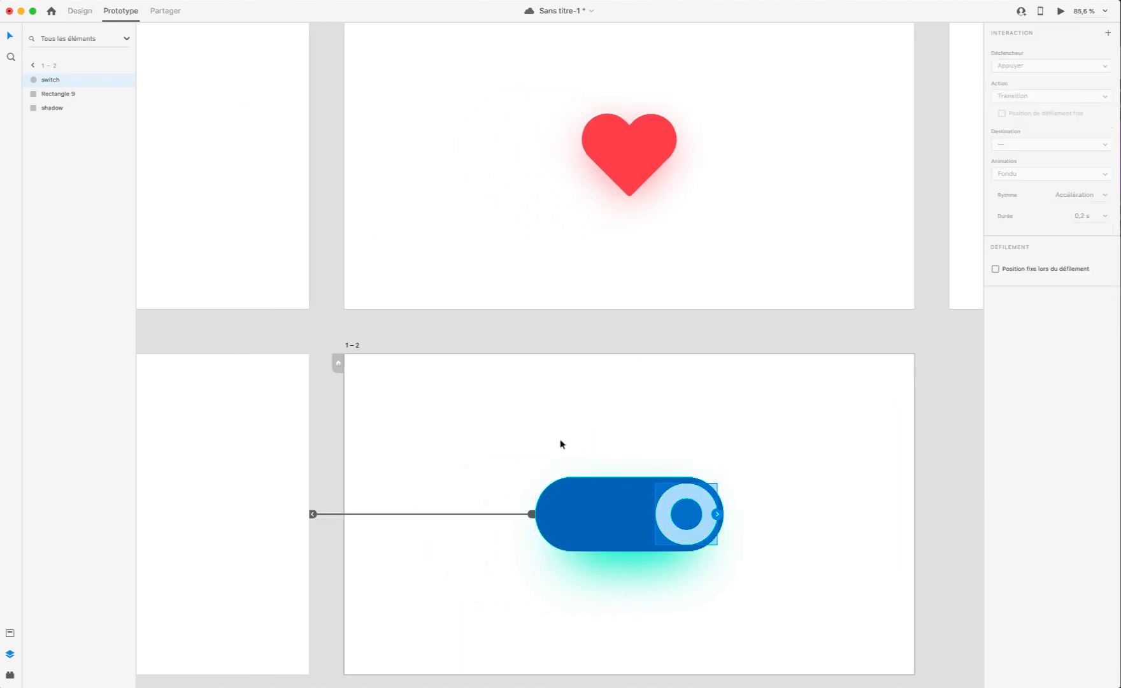
scroll(363, 514, "left", 10)
left_click(540, 520)
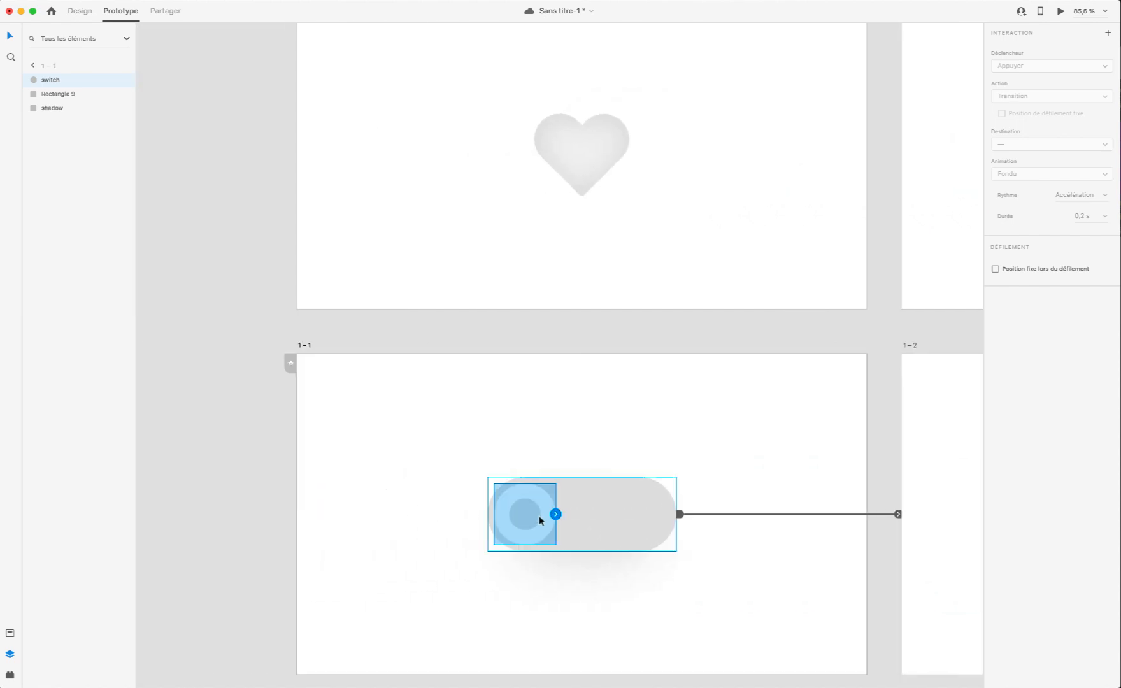
left_click(662, 513)
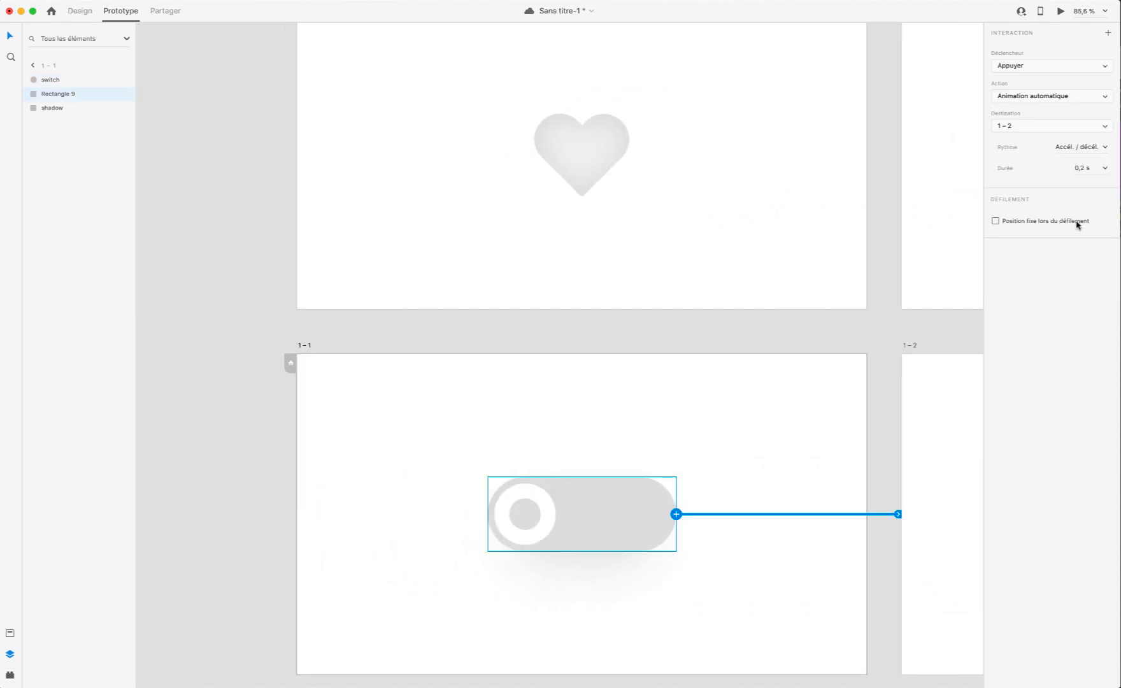
left_click(1102, 154)
left_click(1108, 146)
left_click(1082, 205)
Step: Check the blue pill's return interaction on artboard 1–2, and preview the toggle several times starting from artboard 1–1
scroll(896, 325, "right", 10)
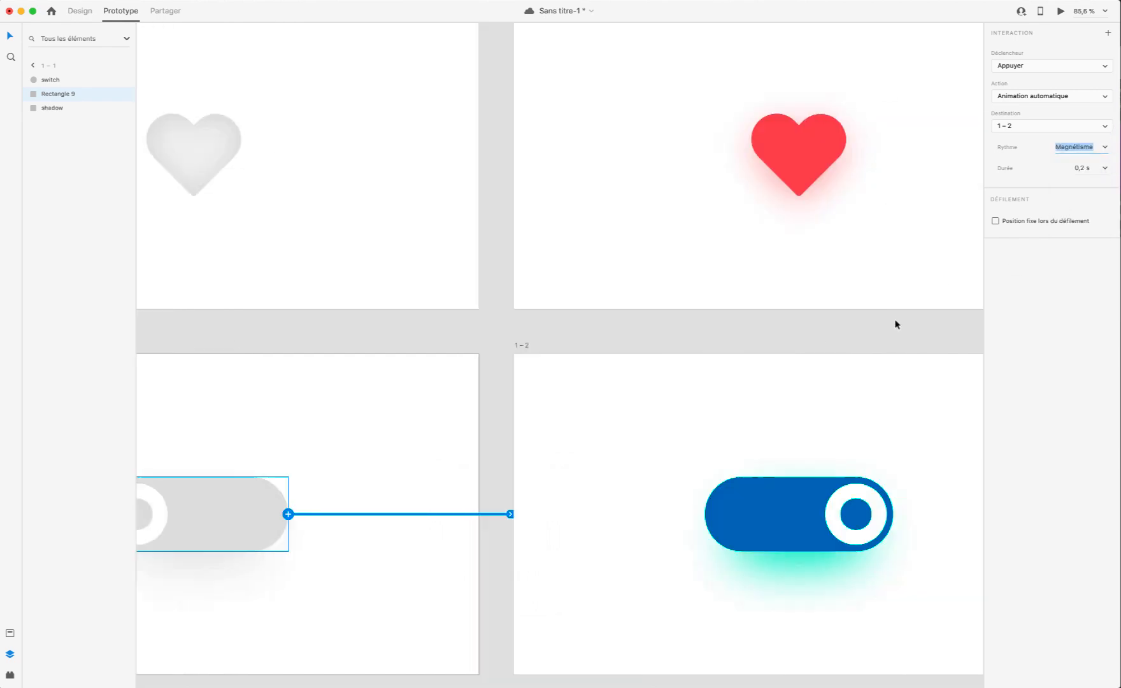
left_click(743, 519)
scroll(773, 183, "left", 10)
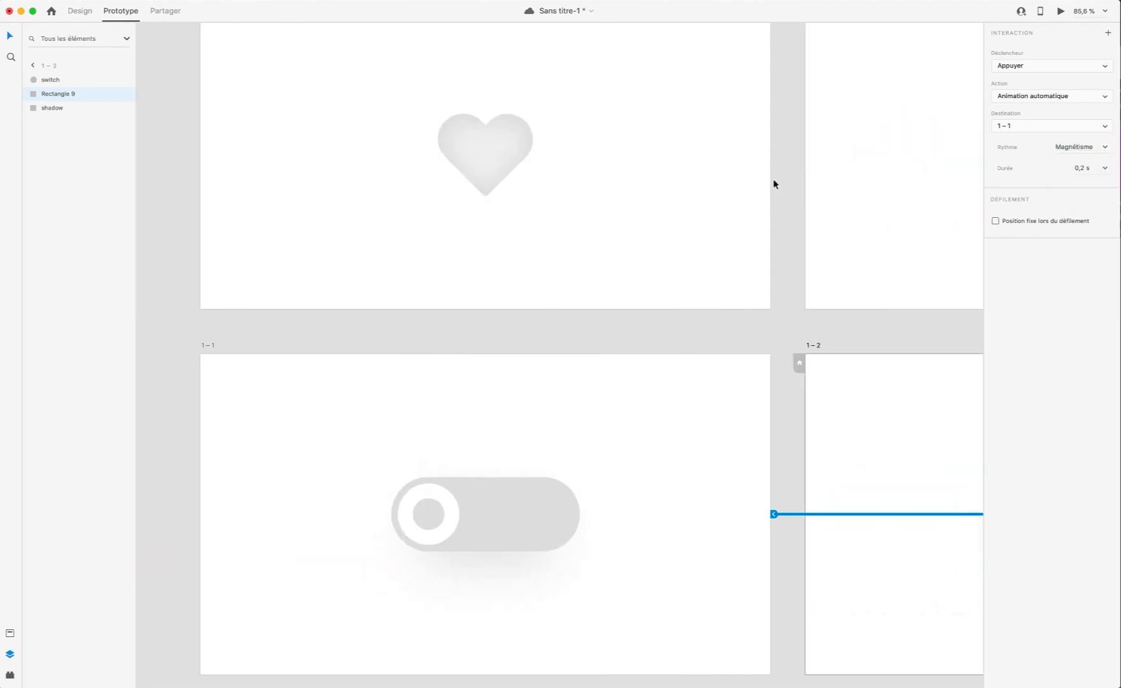
left_click(250, 344)
left_click(1060, 13)
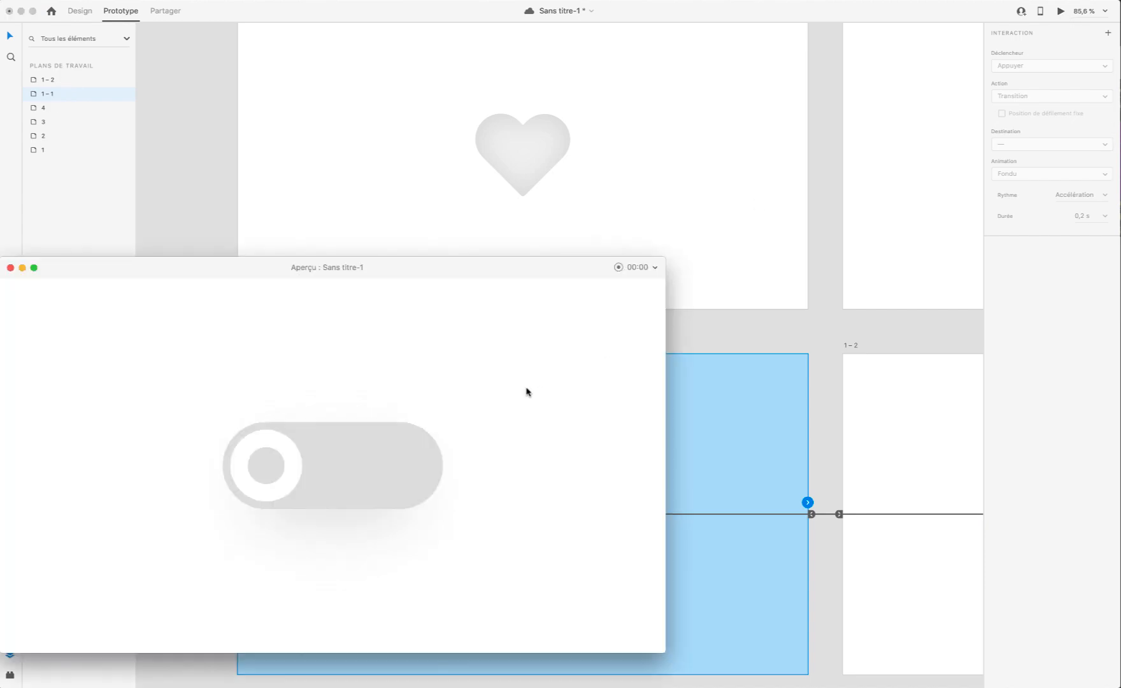
left_click(261, 456)
left_click(386, 485)
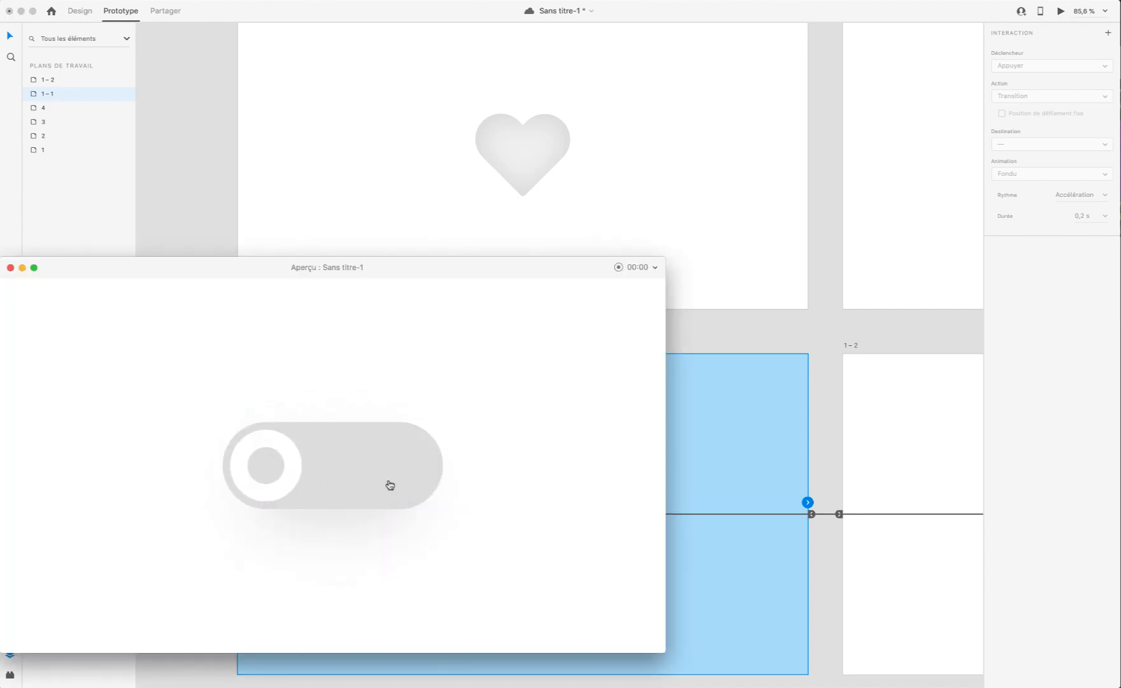
left_click(271, 456)
left_click(302, 459)
left_click(10, 268)
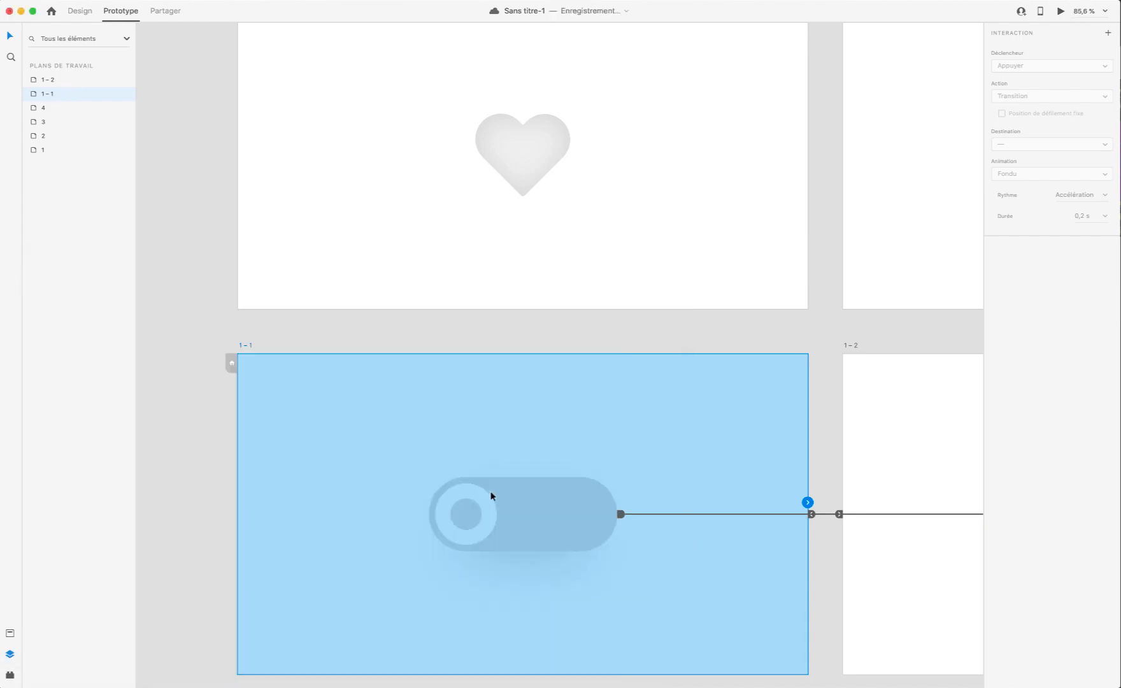
Step: Set the auto-animate duration to 0,4 s for both the grey pill on artboard 1–1 and the blue pill on artboard 1–2
left_click(79, 13)
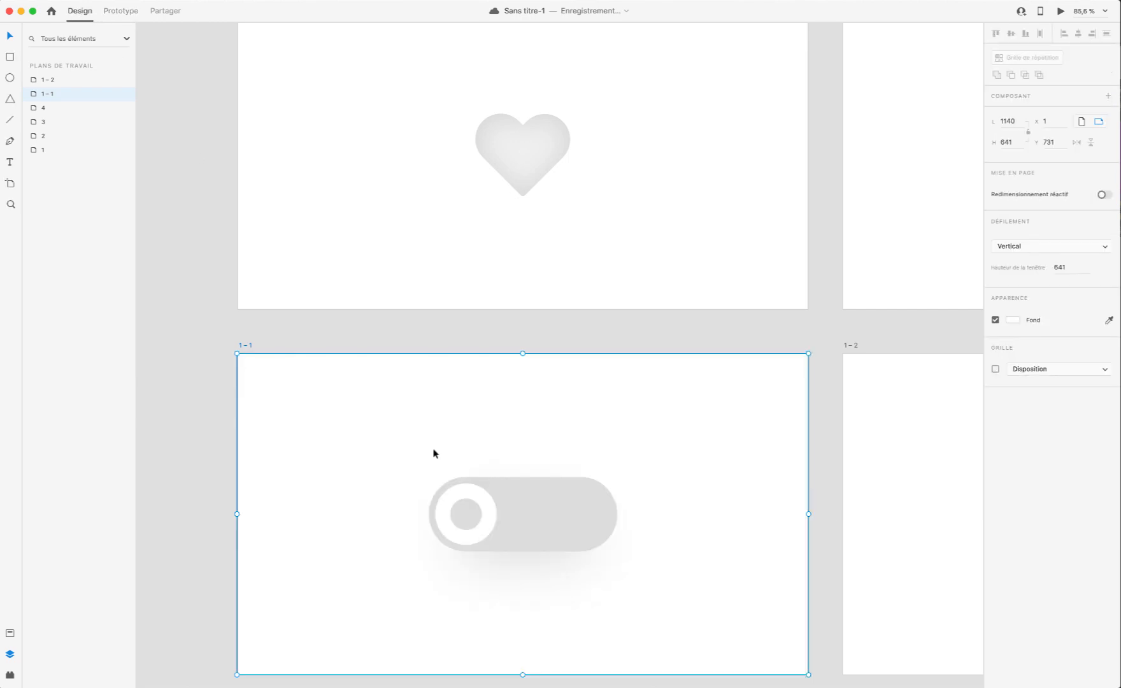
left_click(121, 12)
left_click(546, 501)
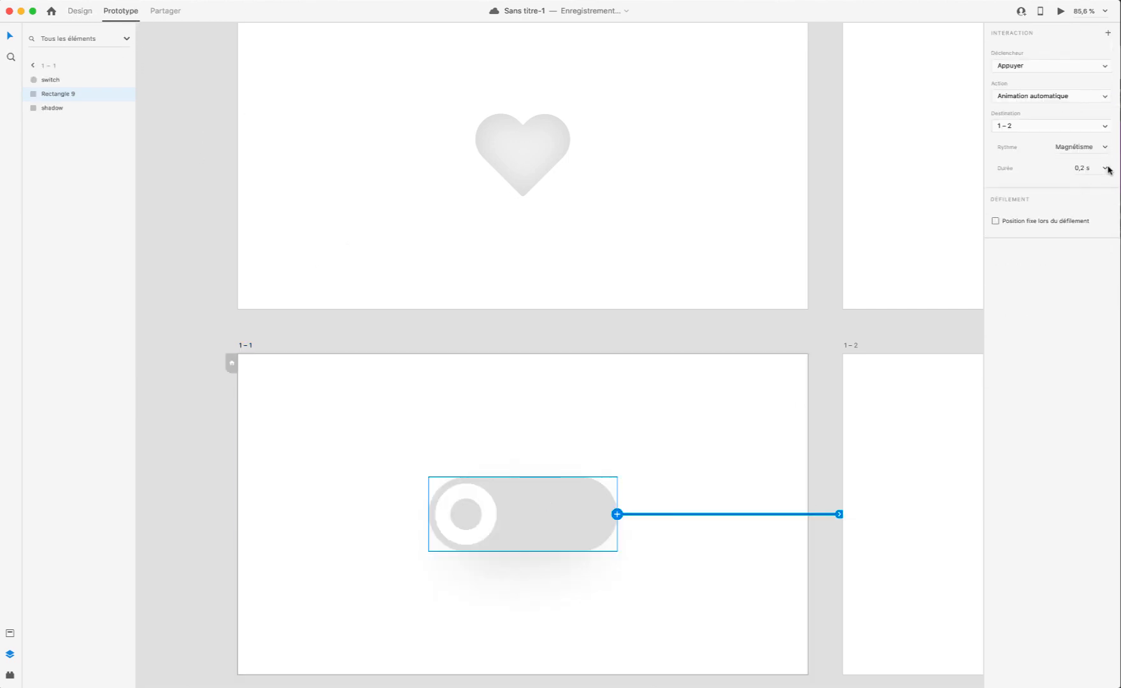
left_click(1108, 171)
left_click(1087, 201)
scroll(848, 441, "right", 10)
left_click(771, 502)
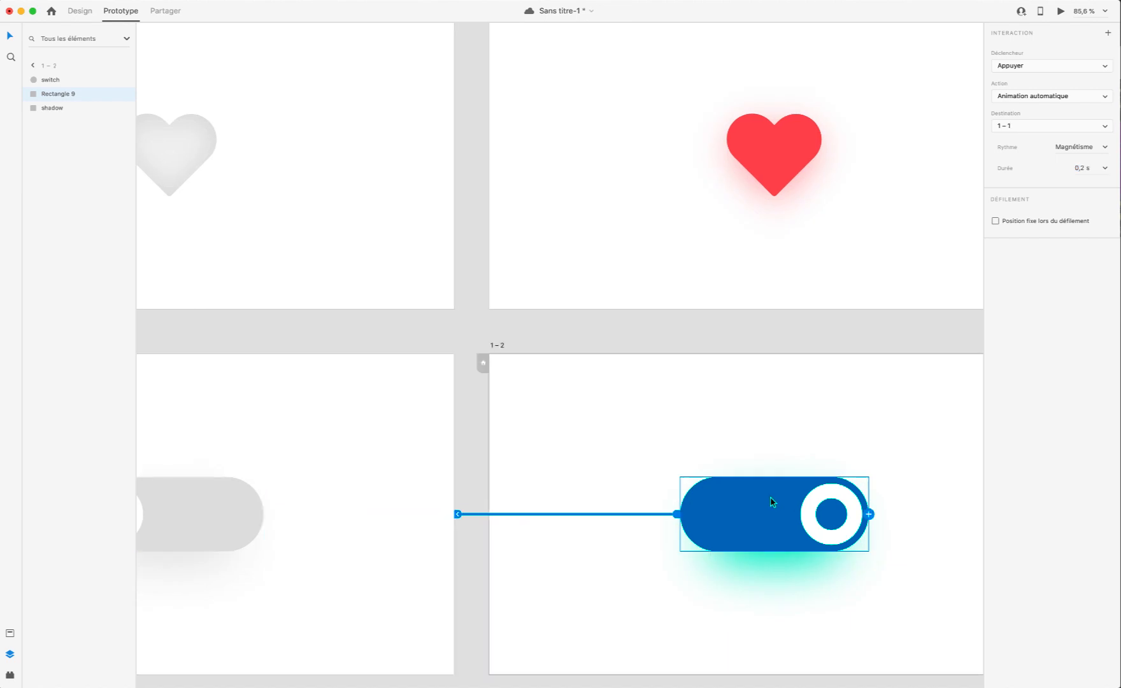
left_click(1108, 171)
left_click(1080, 203)
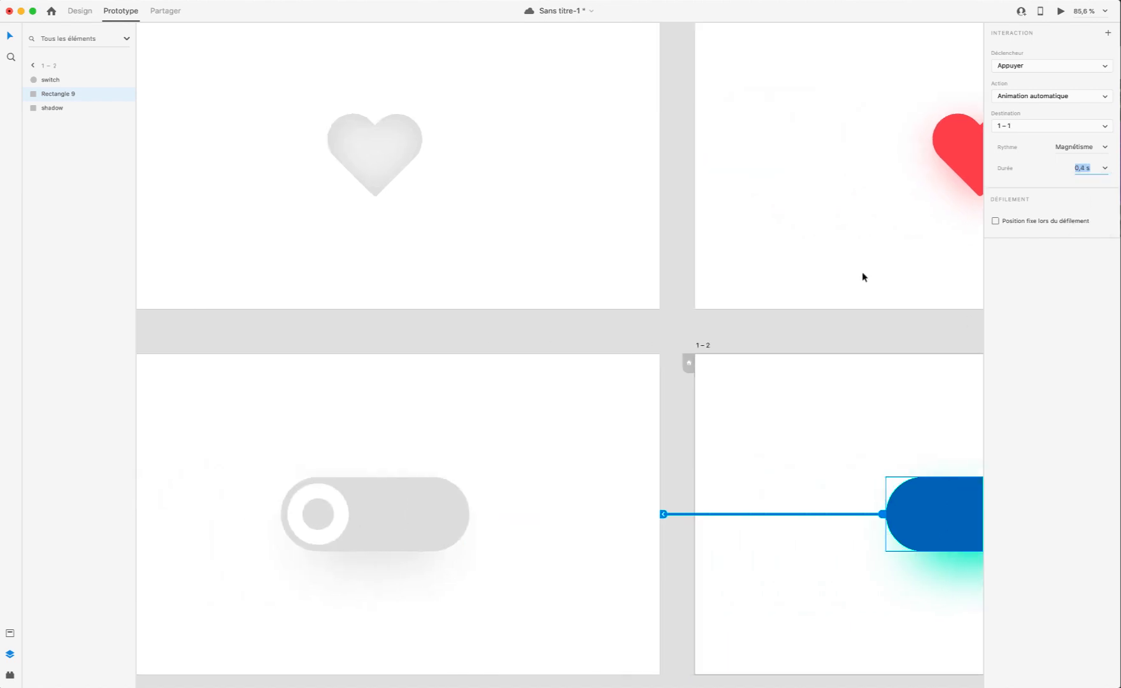
Step: Preview the toggle from artboard 1–1, switching it repeatedly to judge the slower ring movement, and close the preview
left_click(460, 346)
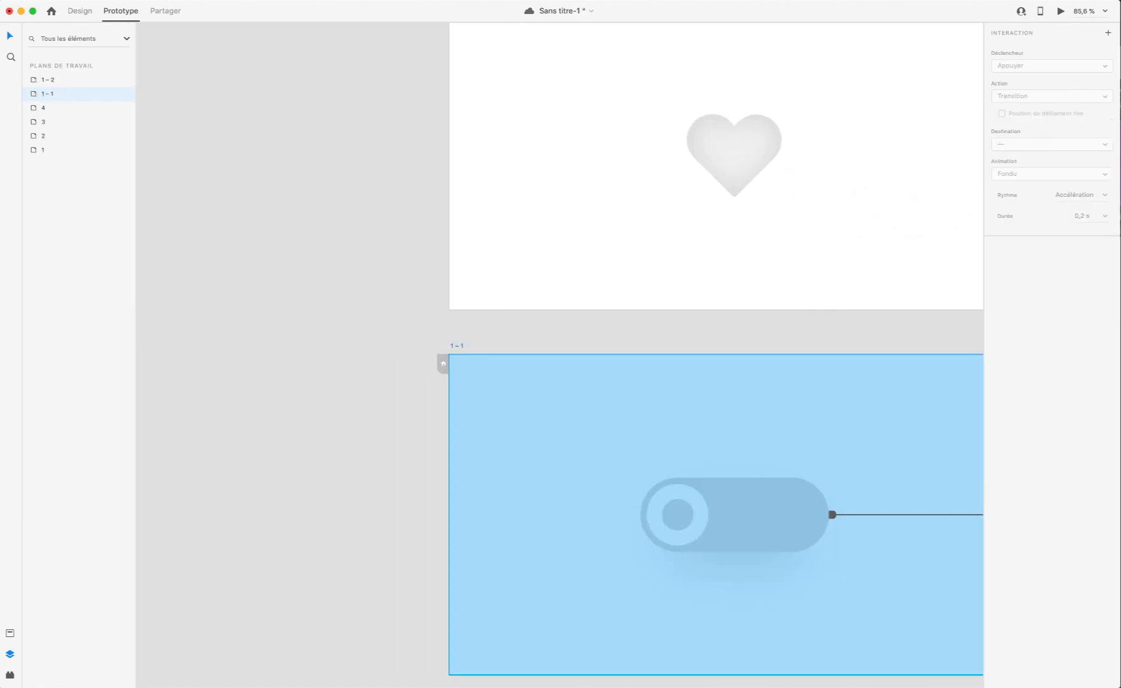
left_click(1061, 12)
left_click(363, 446)
left_click(363, 449)
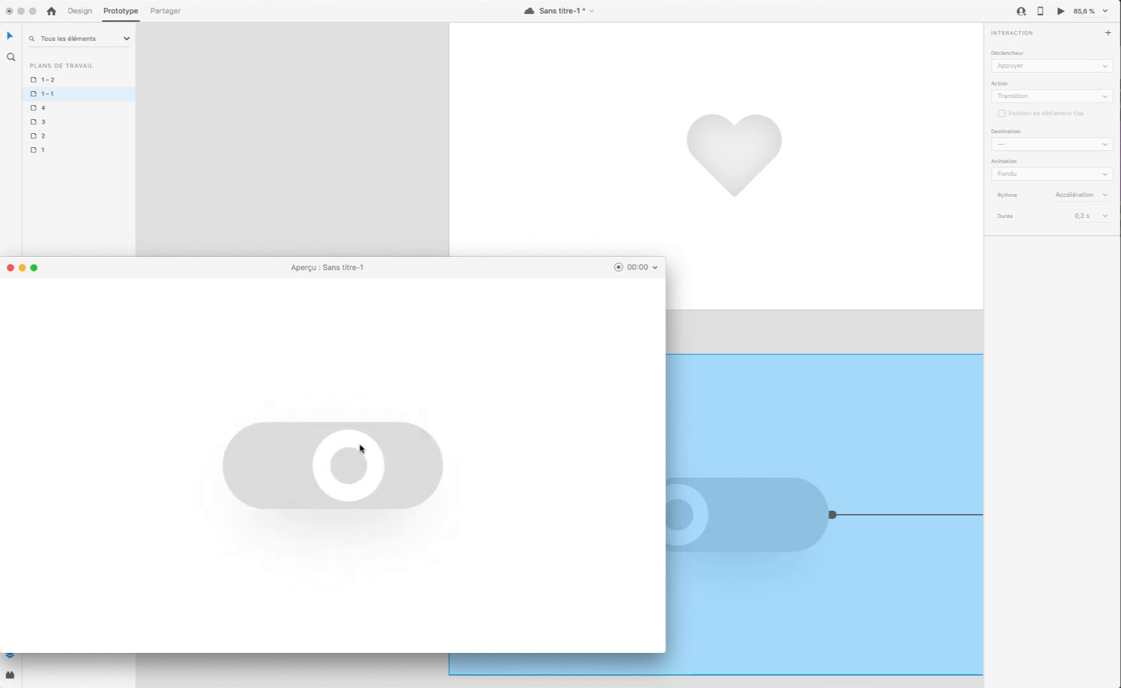
left_click(364, 450)
left_click(361, 452)
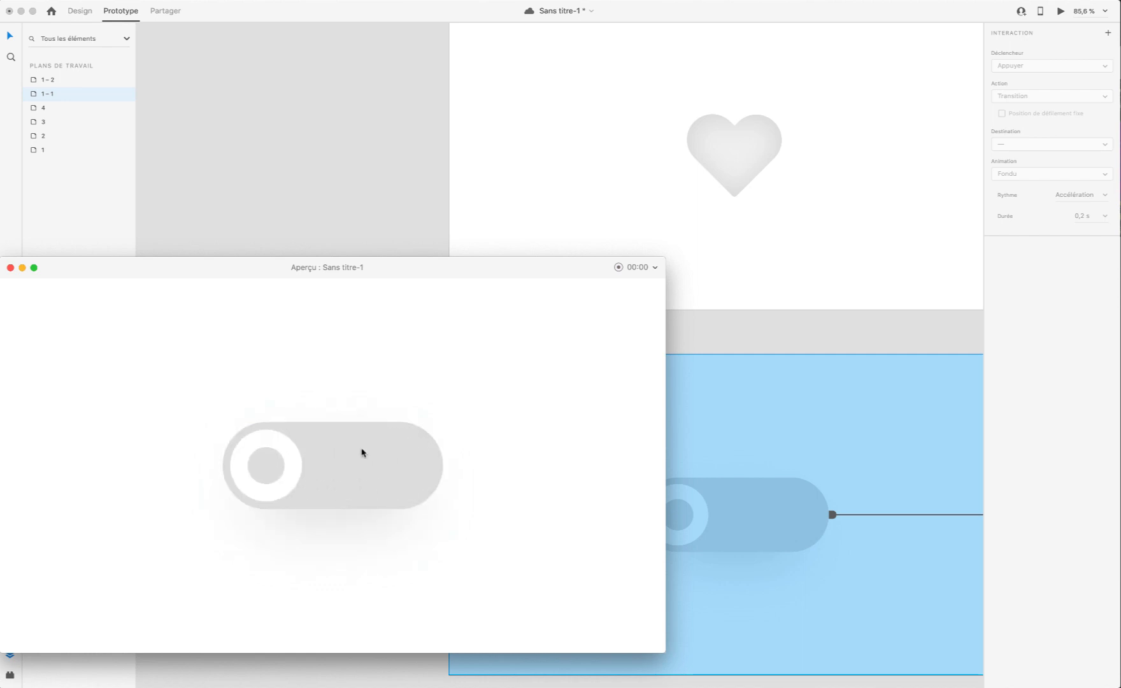
left_click(370, 450)
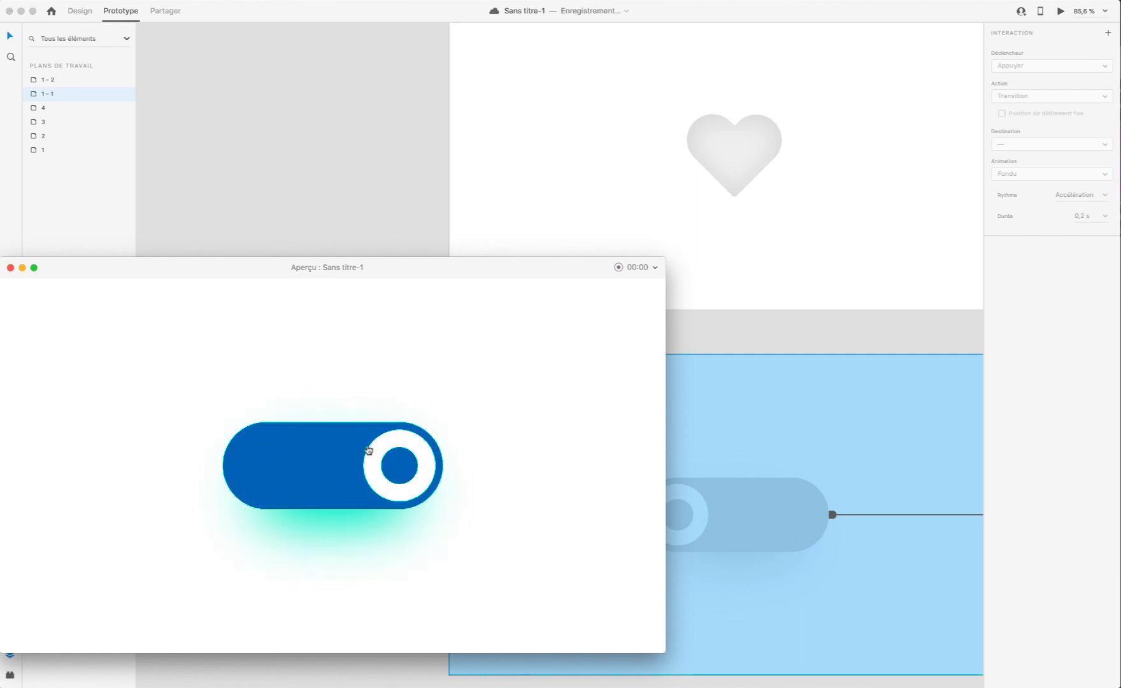
left_click(375, 455)
left_click(9, 267)
Step: Return to design mode and draw a vertical rectangle about 34 × 123 across the middle of the ring on artboard 1–2
scroll(483, 538, "right", 5)
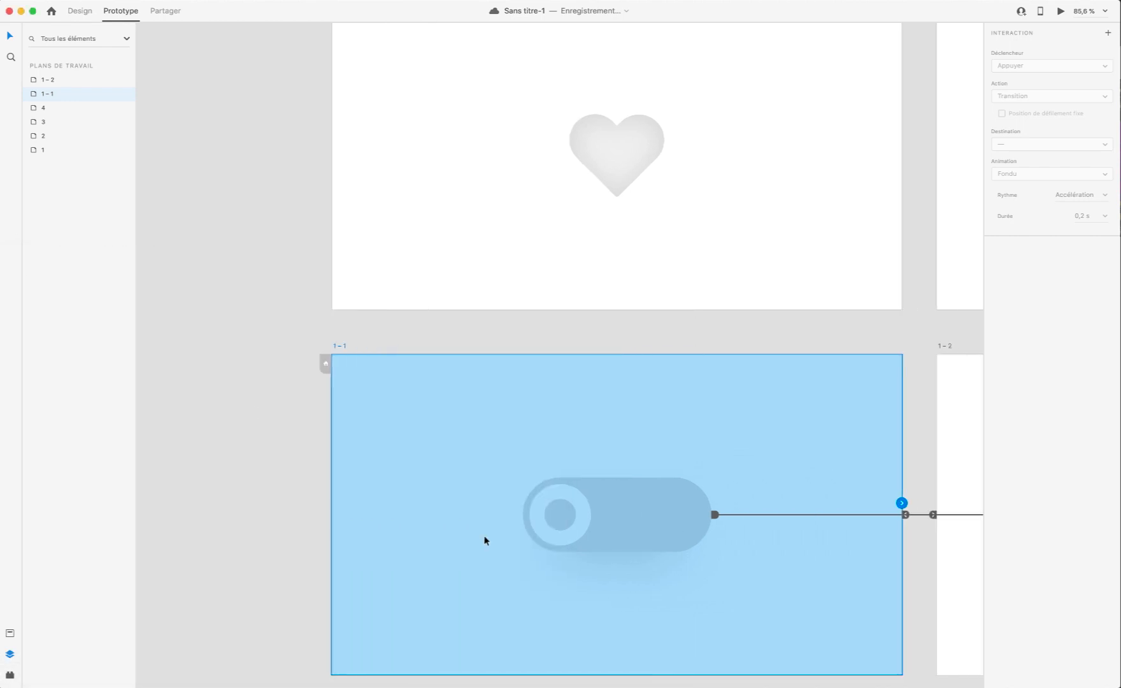
left_click(93, 11)
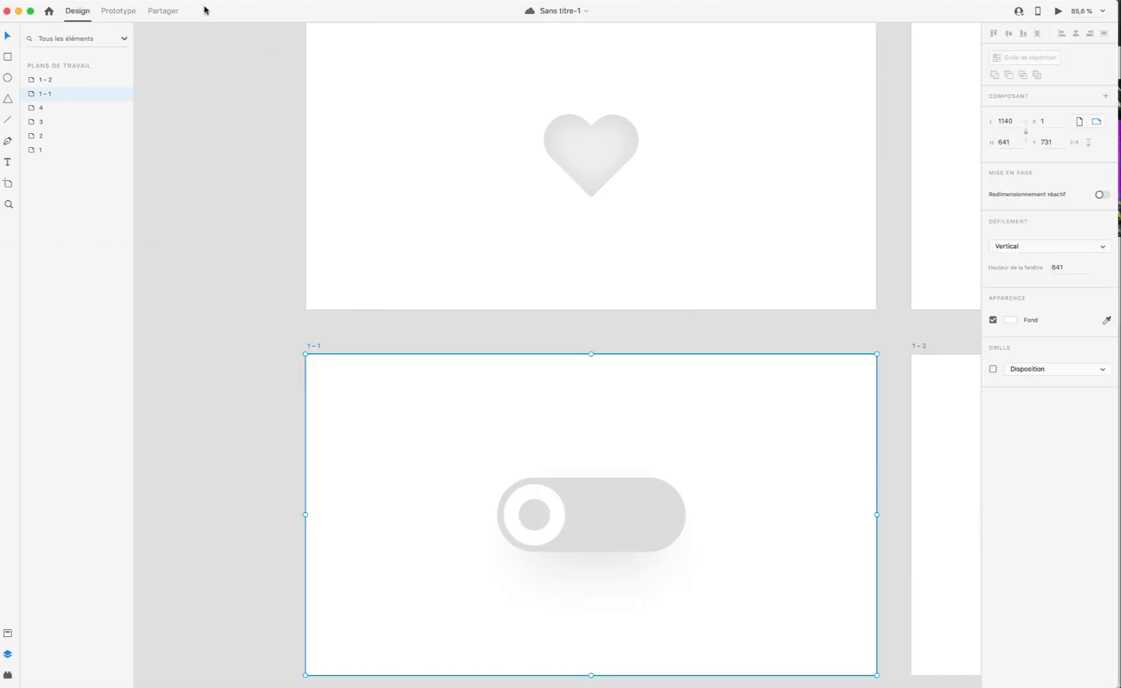
scroll(748, 640, "up", 3)
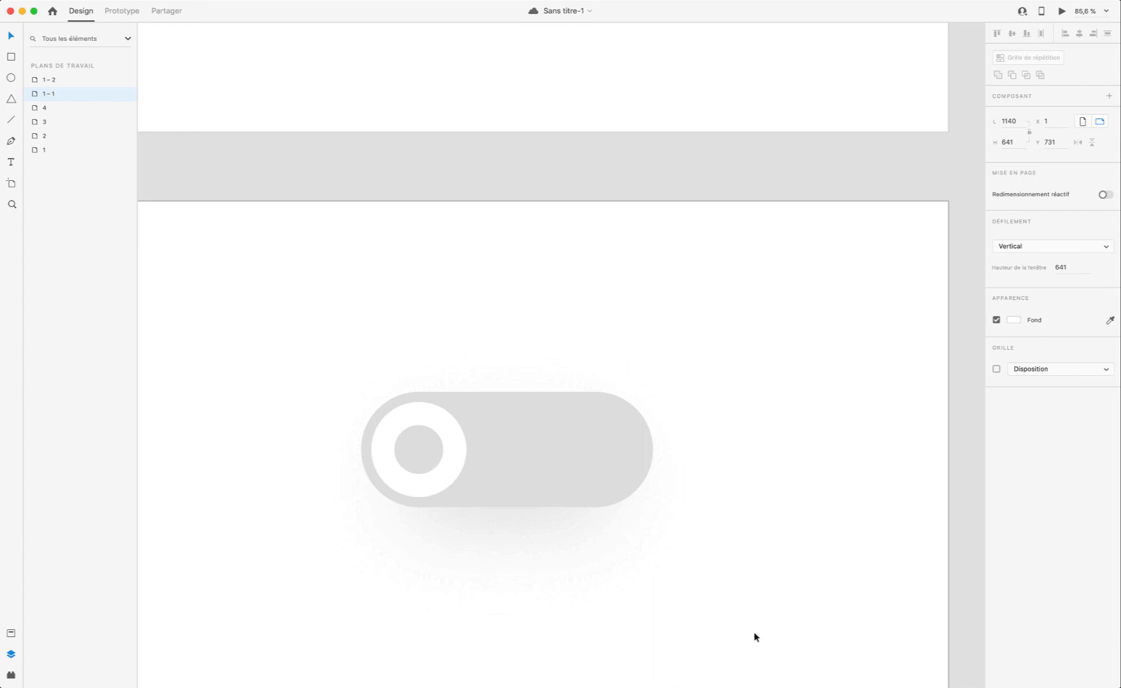
left_click(451, 465)
scroll(491, 484, "right", 4)
scroll(513, 492, "right", 15)
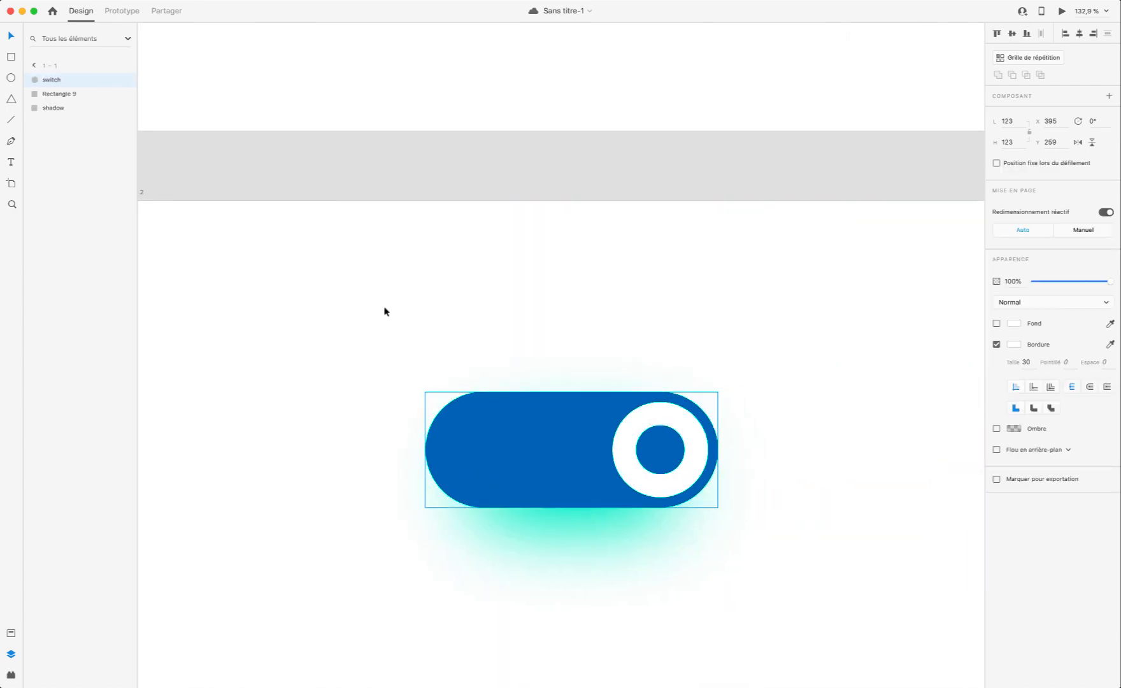
left_click(251, 194)
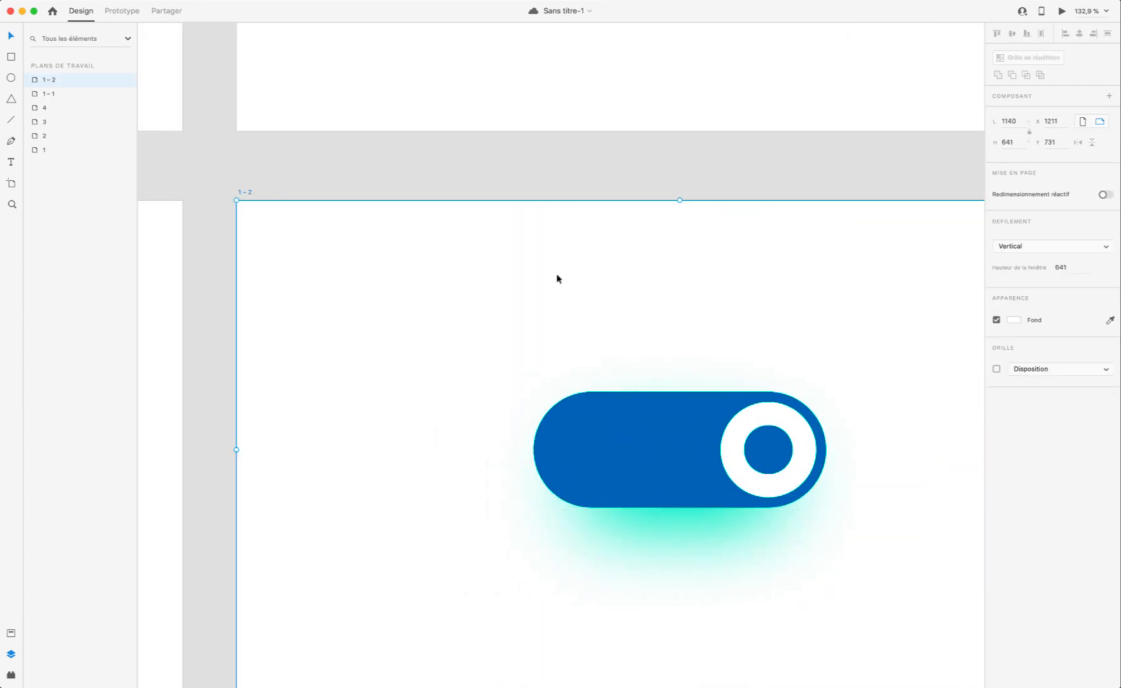
left_click(780, 479)
double_click(744, 471)
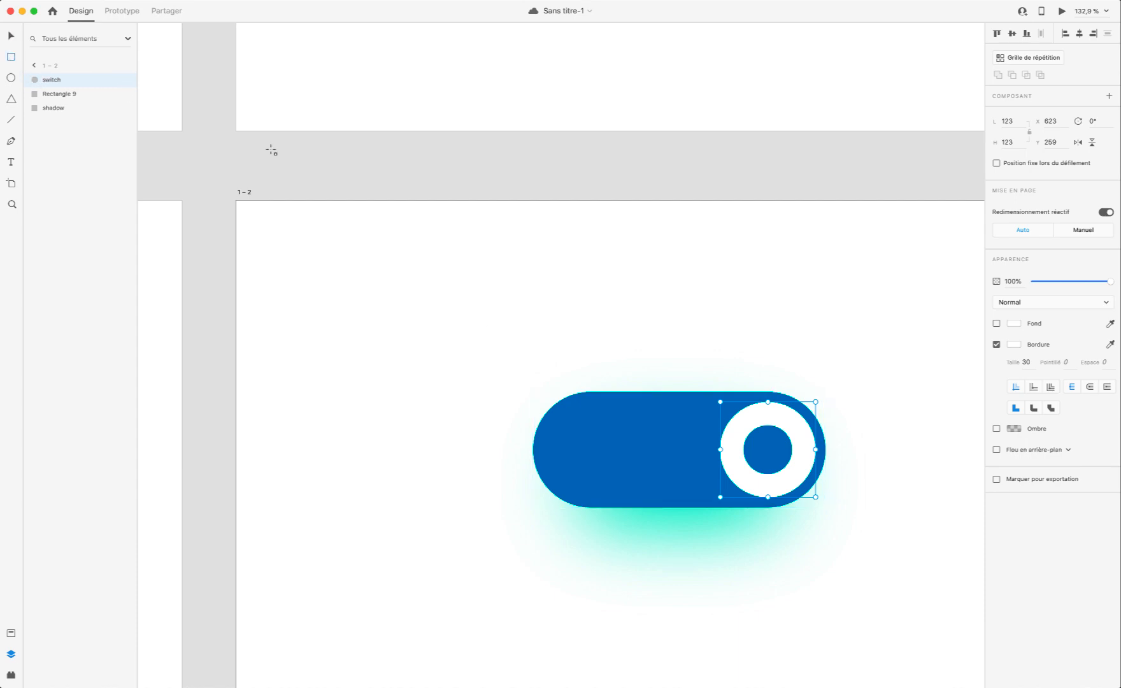
scroll(796, 422, "up", 5)
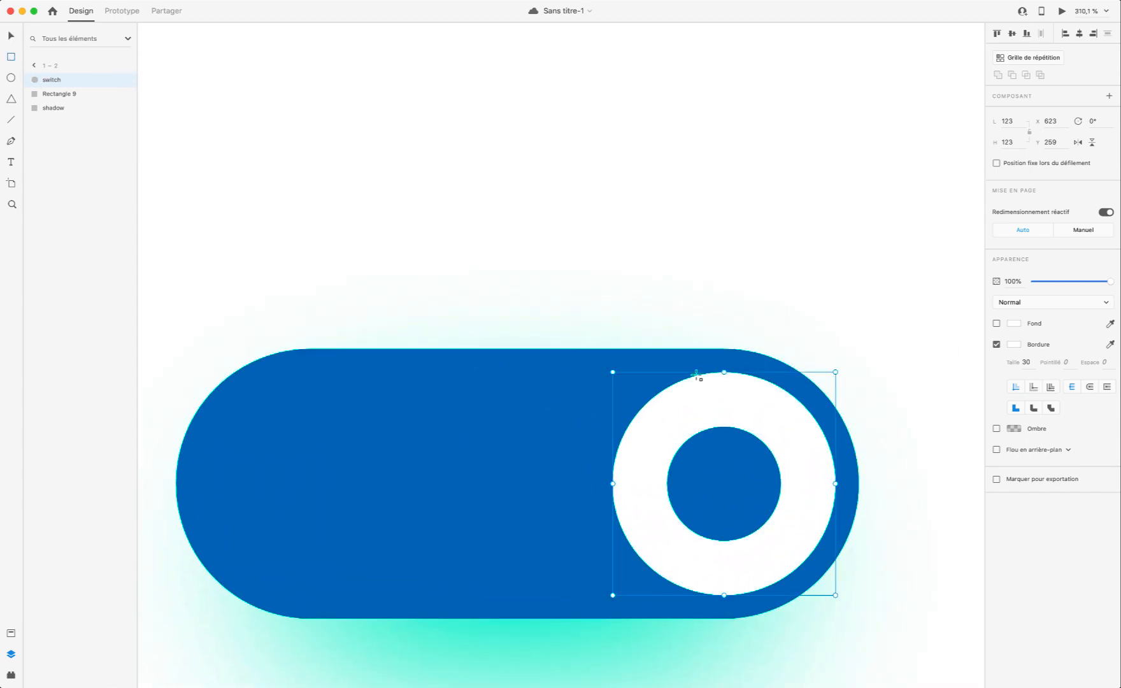
left_click_drag(690, 373, 750, 595)
key("v")
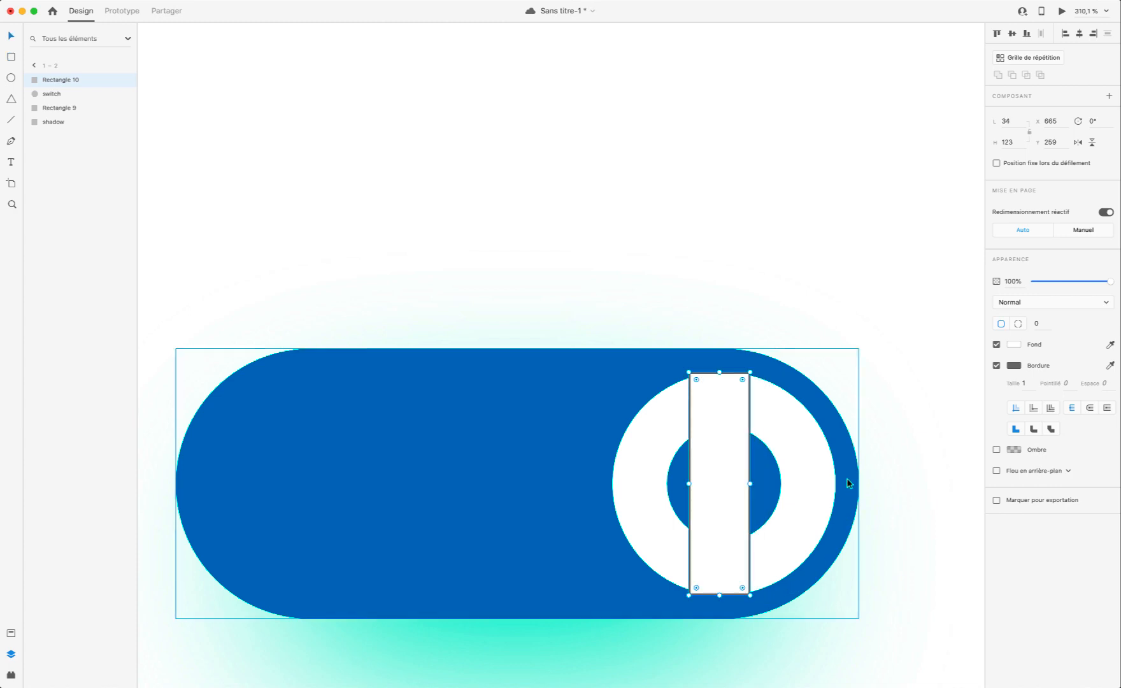
Step: Remove the rectangle's border, set its corner radius to 100, and narrow it to a width of 30 centred on the ring
left_click(996, 365)
left_click(1041, 323)
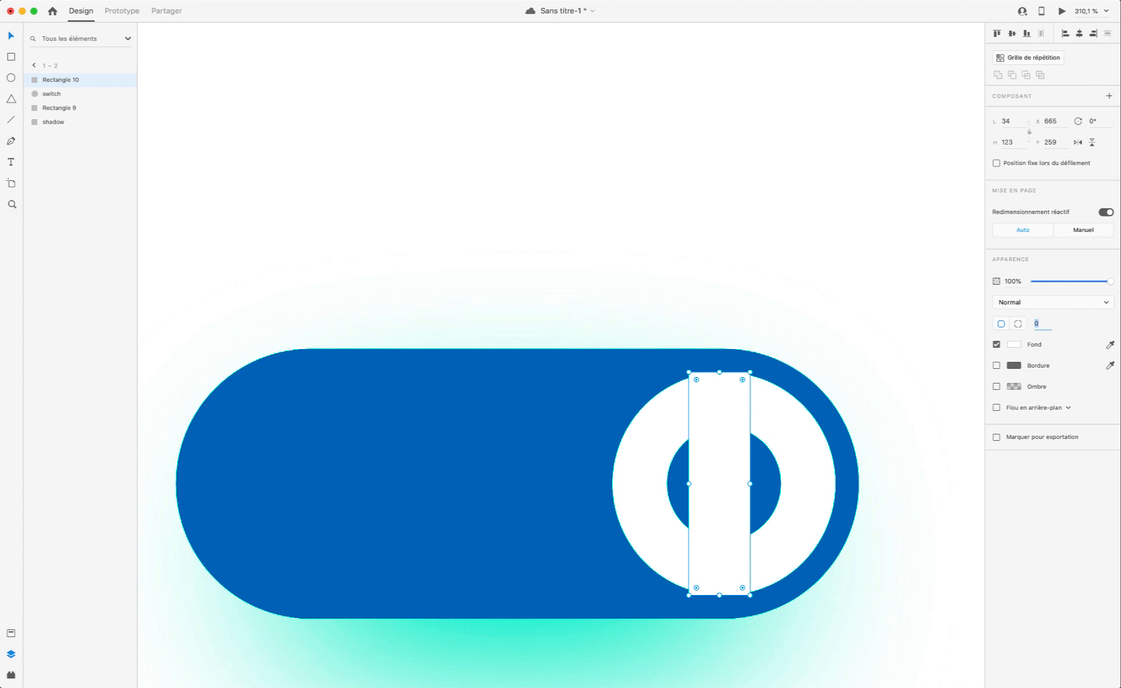
type("100")
key("Return")
left_click(716, 425)
left_click_drag(686, 482, 696, 483)
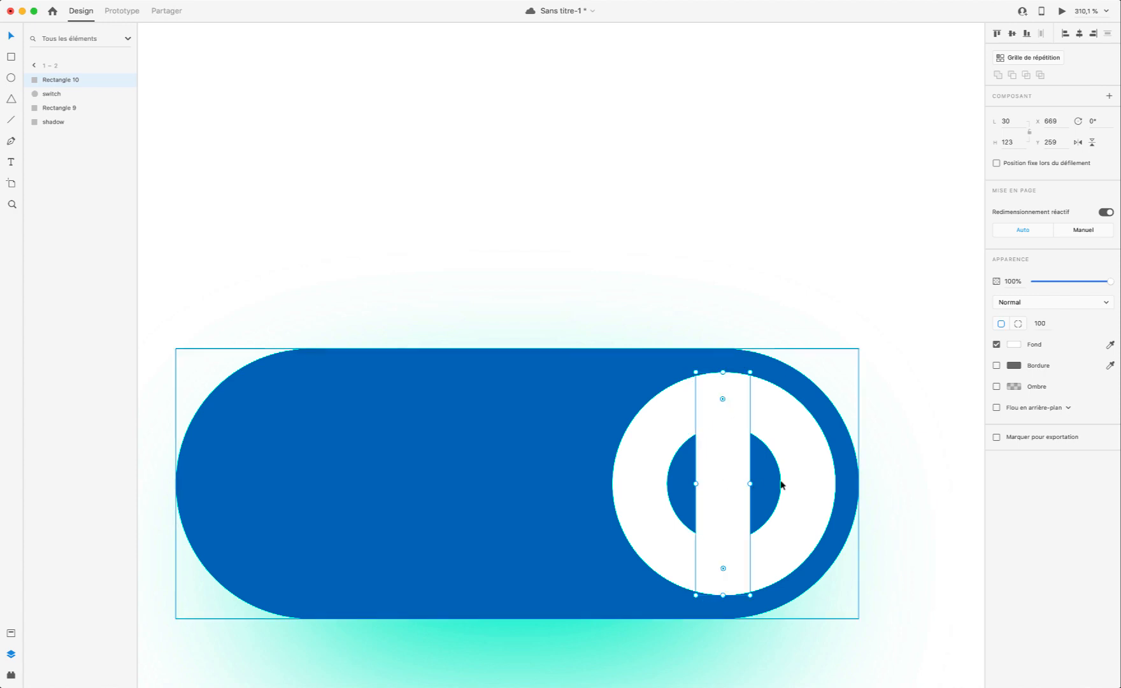
Step: Squeeze the ring on artboard 1–2 from both sides to a width of 30 so it hides behind the white bar
left_click(807, 493)
scroll(731, 493, "right", 2)
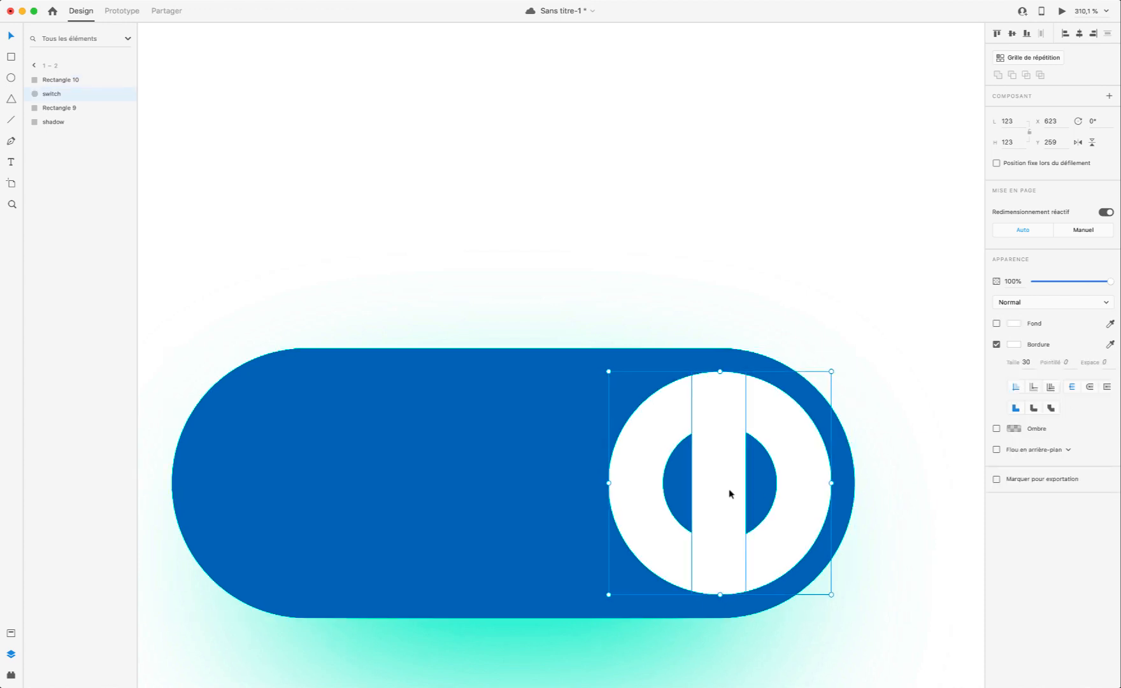
left_click(724, 490)
left_click(786, 497)
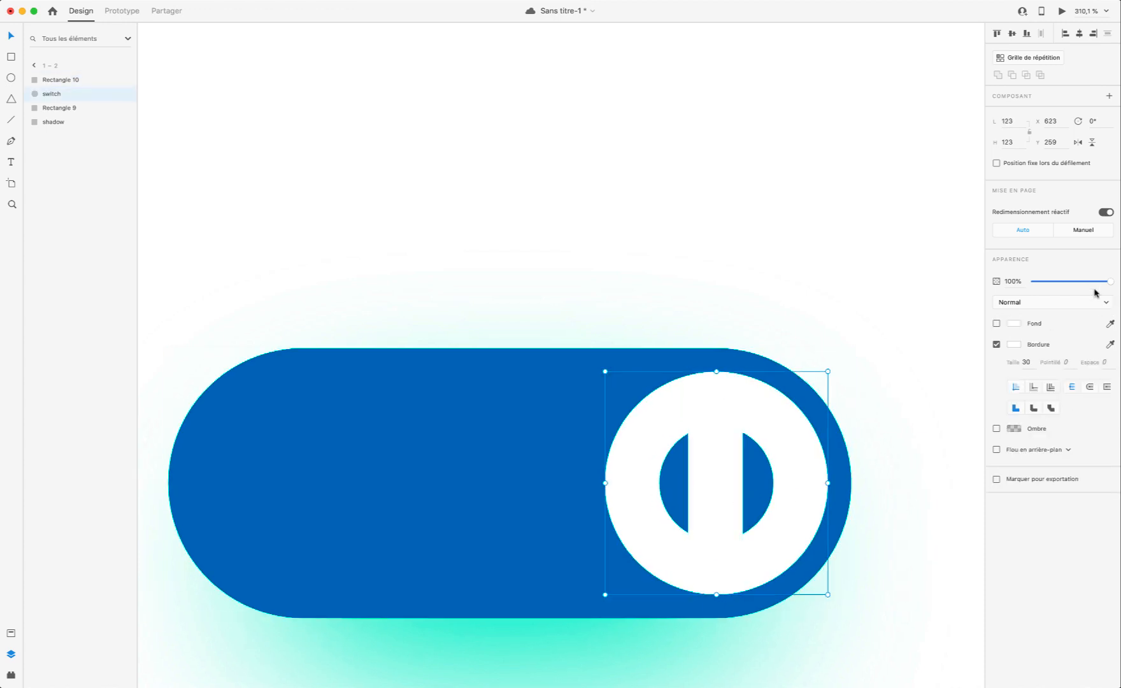
left_click_drag(827, 482, 738, 484)
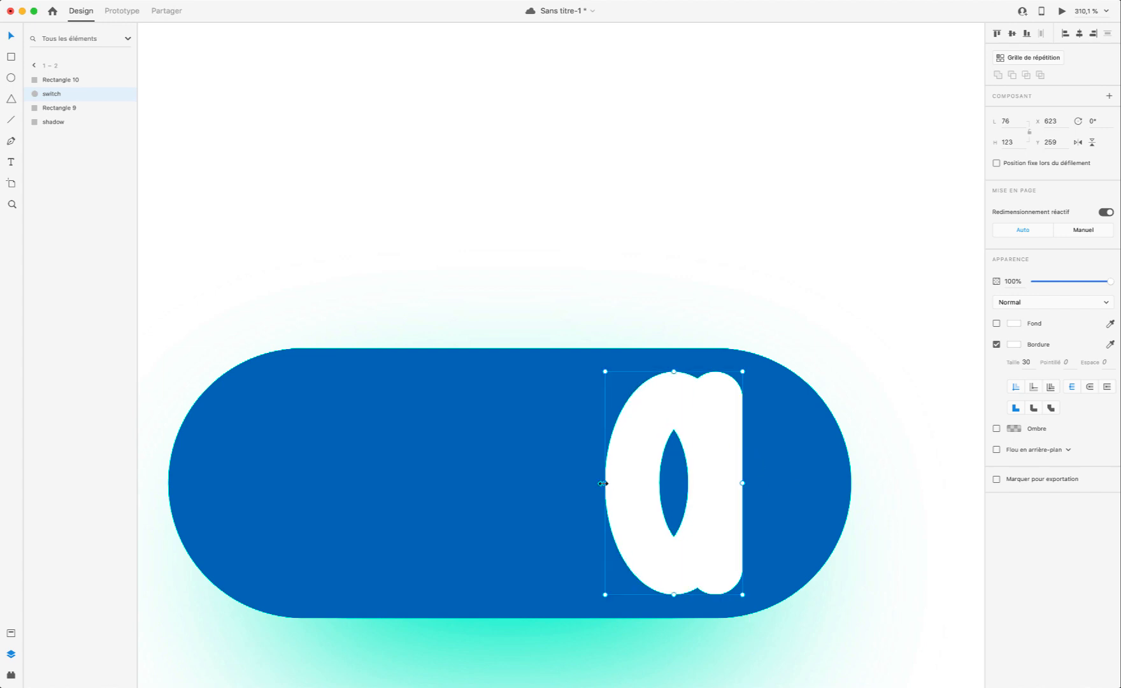
left_click_drag(605, 483, 686, 486)
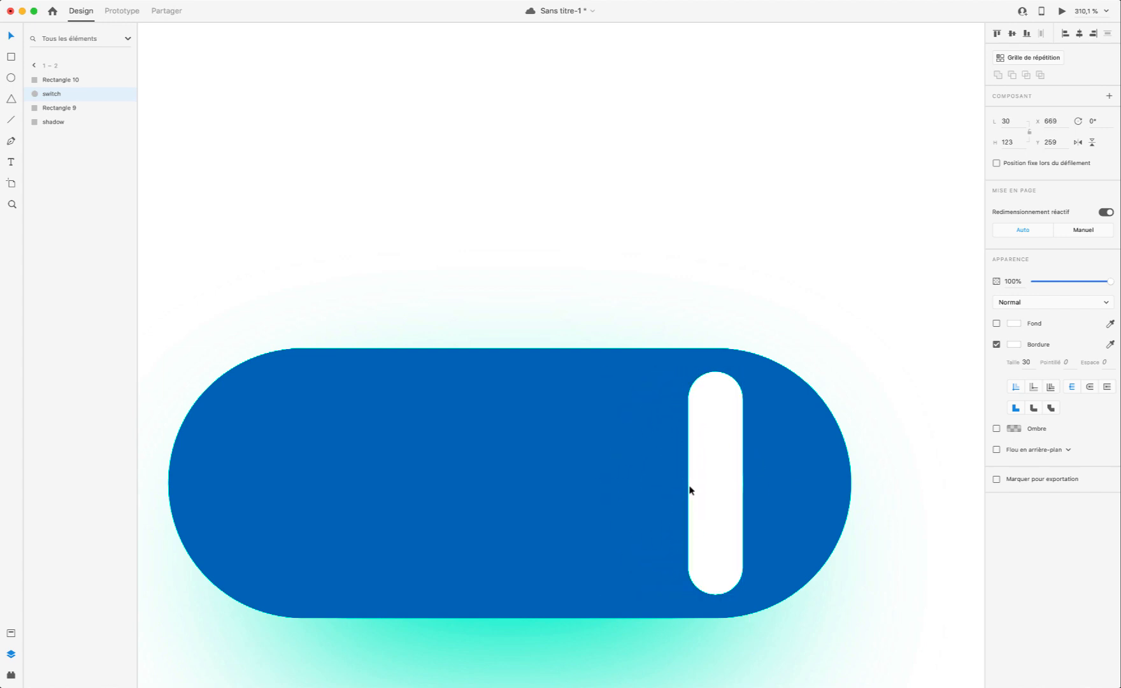
Step: Rename the white bar's layer on artboard 1–2 as switch 2
scroll(655, 491, "down", 5)
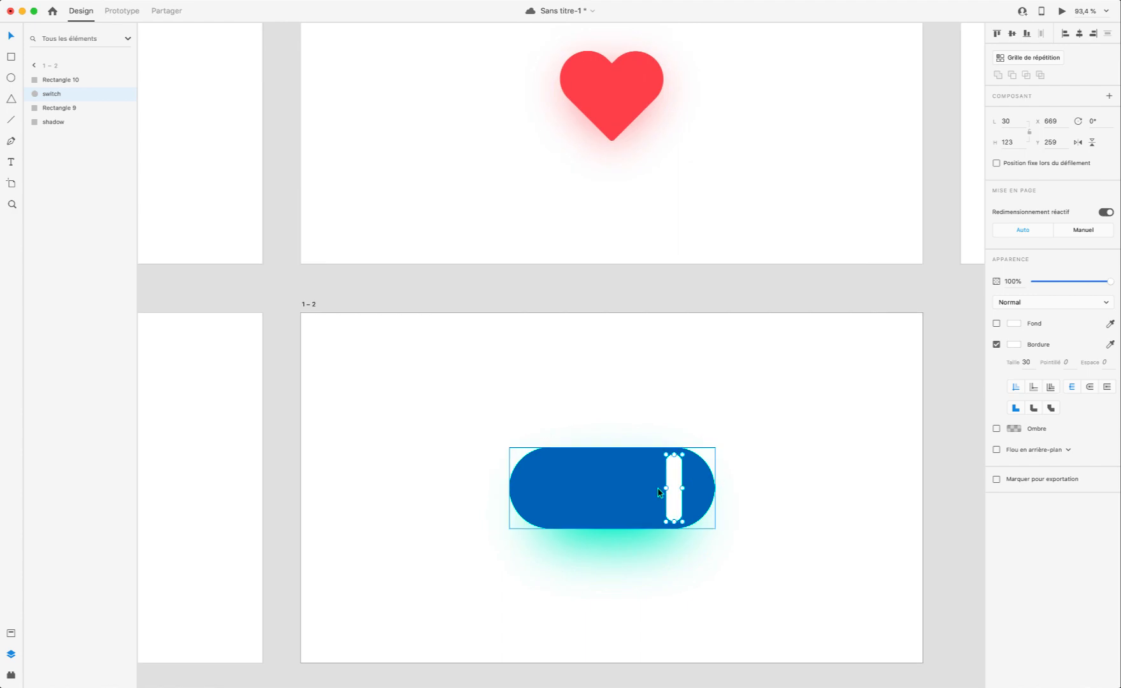
scroll(659, 491, "left", 3)
left_click(64, 80)
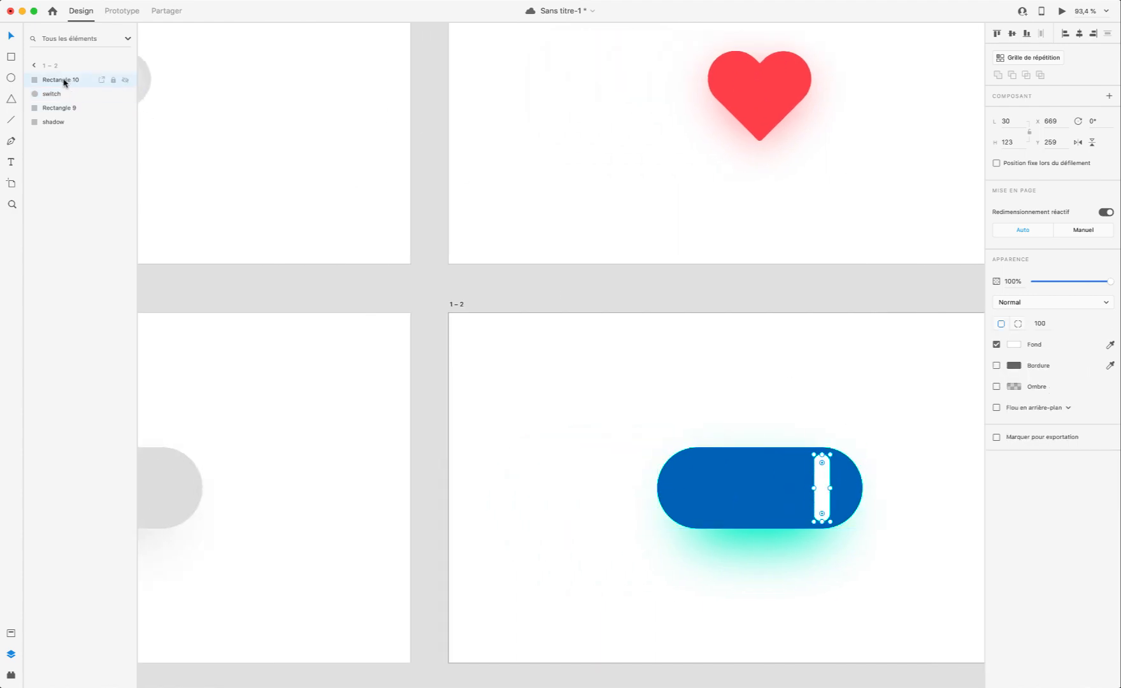
double_click(64, 79)
type("sq")
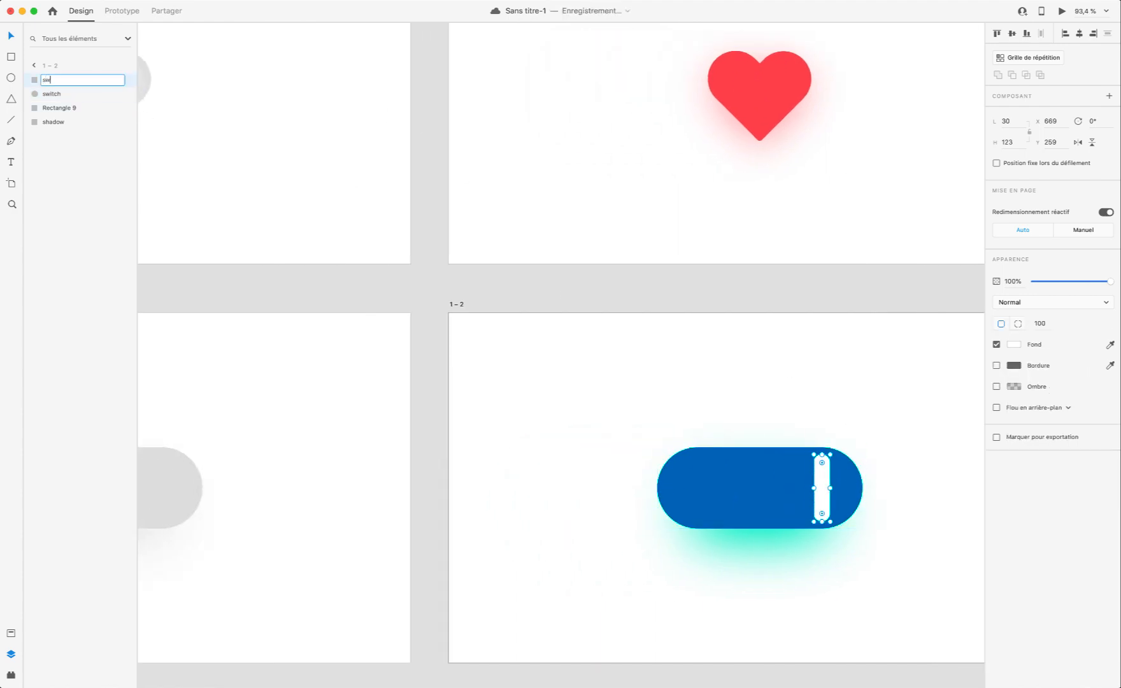
type("itch 2")
key("Return")
Step: Paste a copy of the switch 2 bar into artboard 1–1, centre it over the ring at X 442, and set its opacity to 0%
scroll(615, 405, "left", 6)
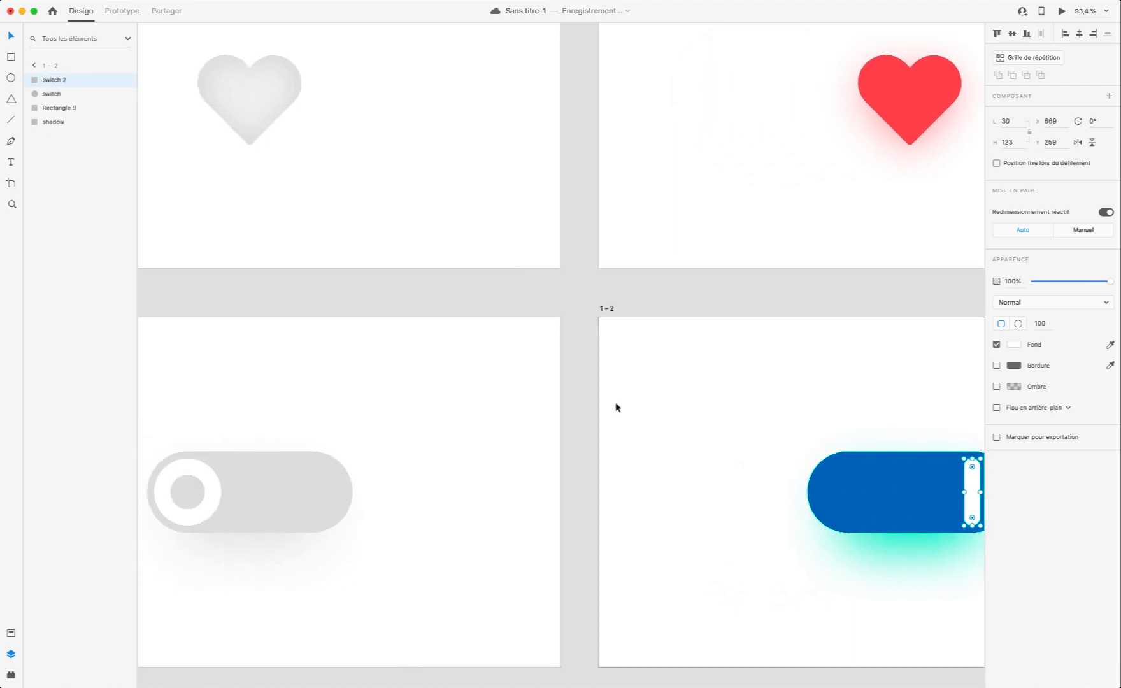
left_click(232, 310)
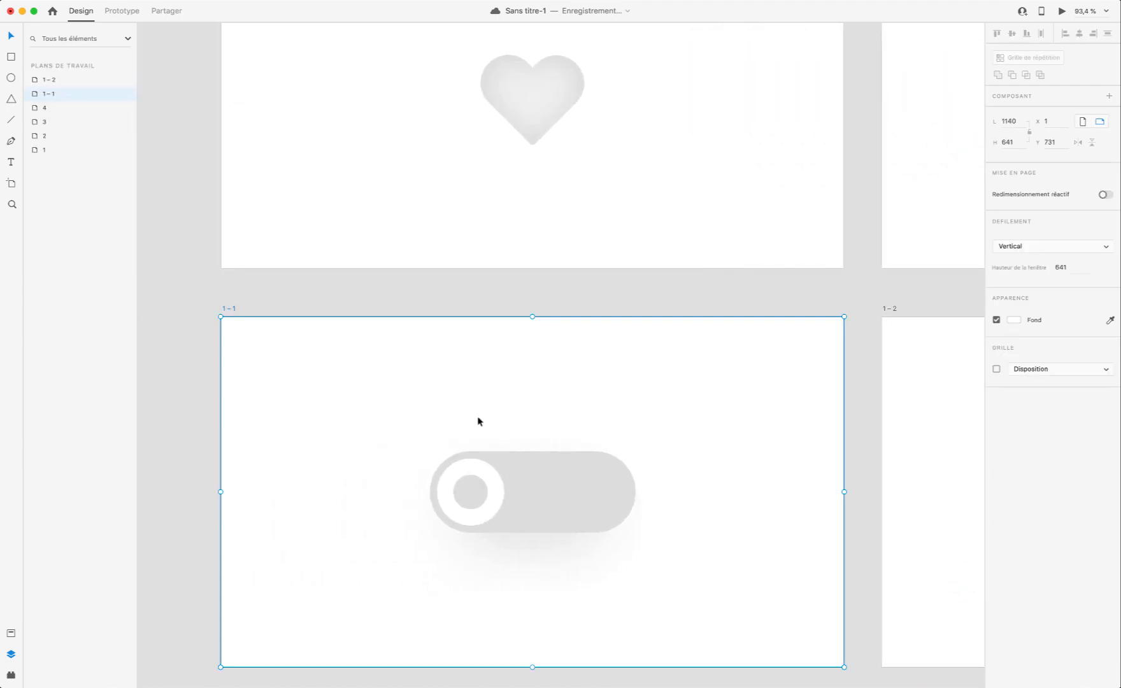
key("super+v")
scroll(548, 469, "up", 4)
left_click_drag(629, 497, 407, 488)
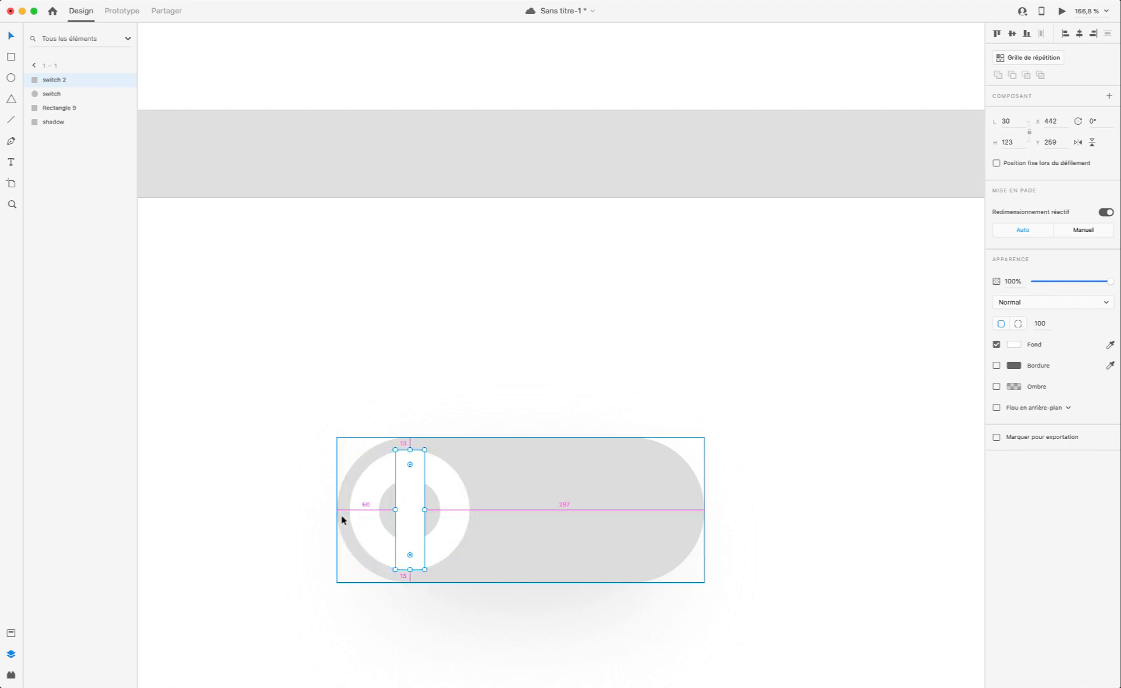
left_click_drag(1056, 281, 695, 293)
scroll(682, 406, "down", 1)
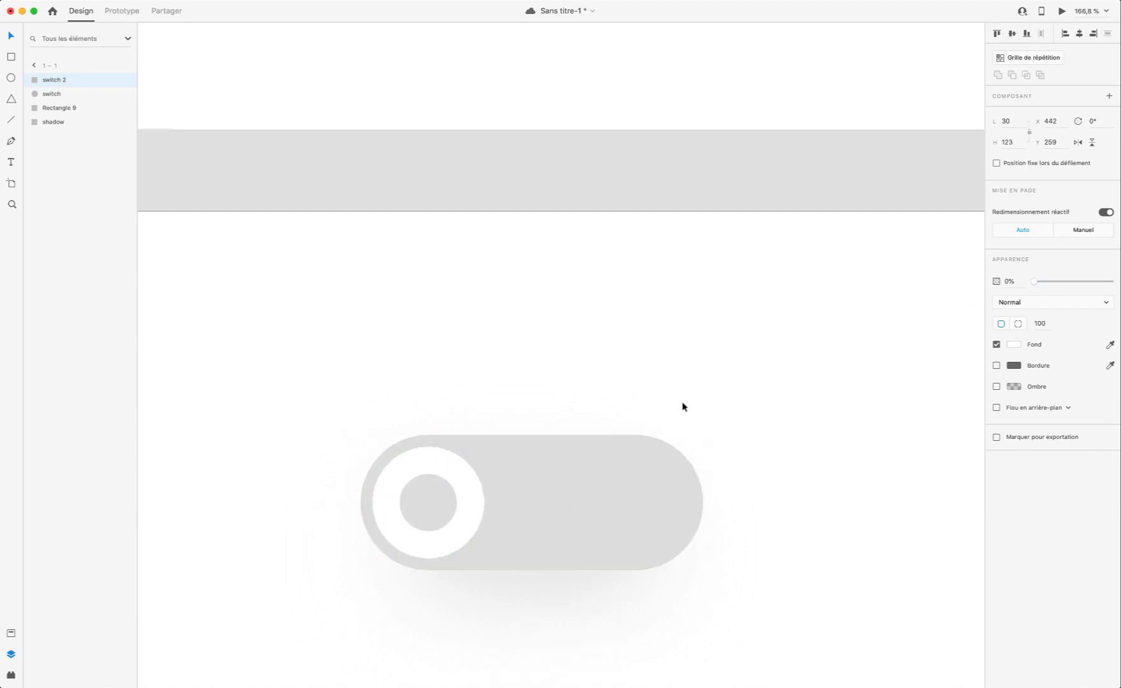
Step: Preview the toggle from artboard 1–1, switching it repeatedly to check the ring-to-bar morph, and close the preview
scroll(682, 406, "down", 5)
left_click(412, 313)
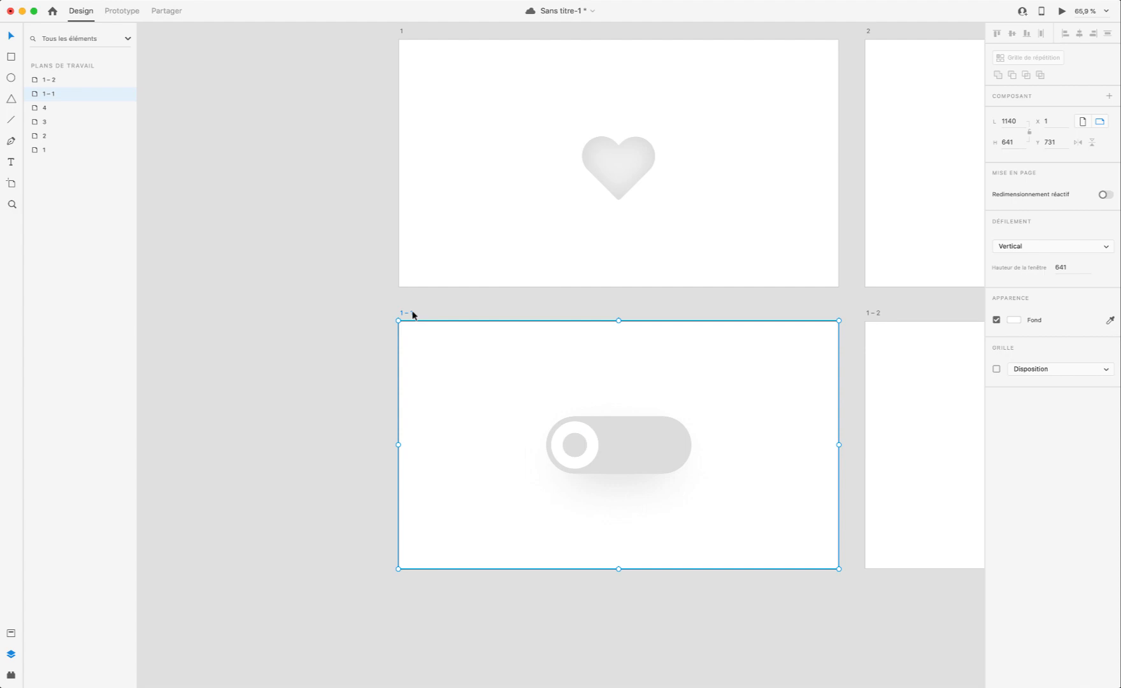
left_click(1062, 11)
left_click(291, 459)
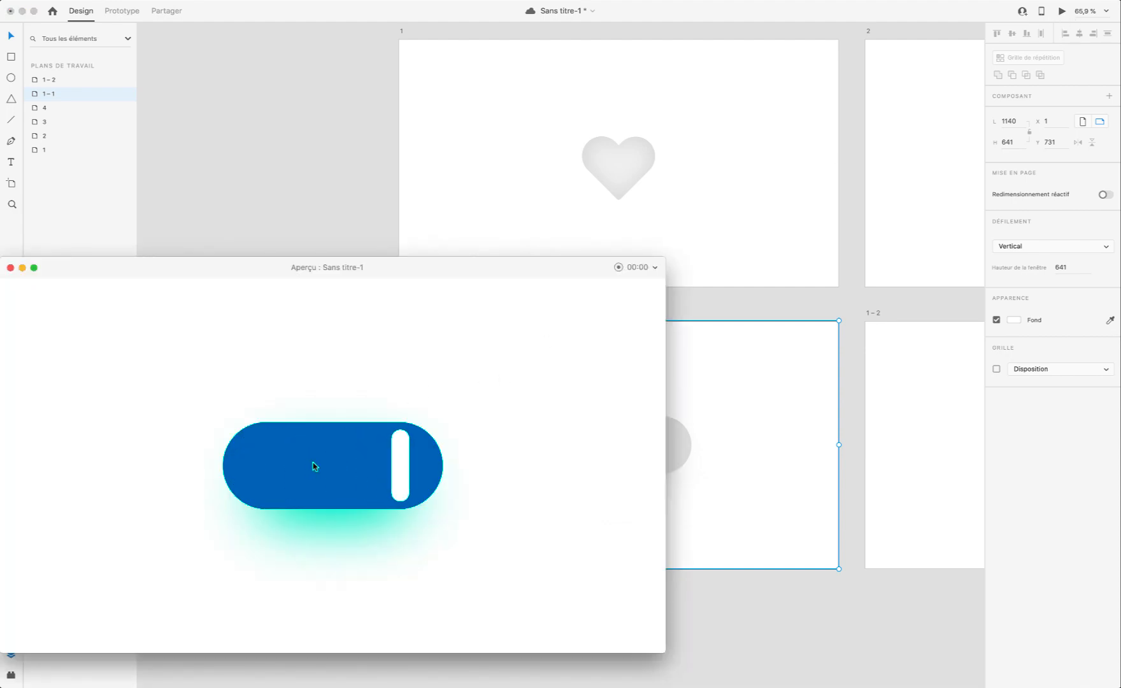
left_click(394, 475)
left_click(295, 483)
left_click(399, 483)
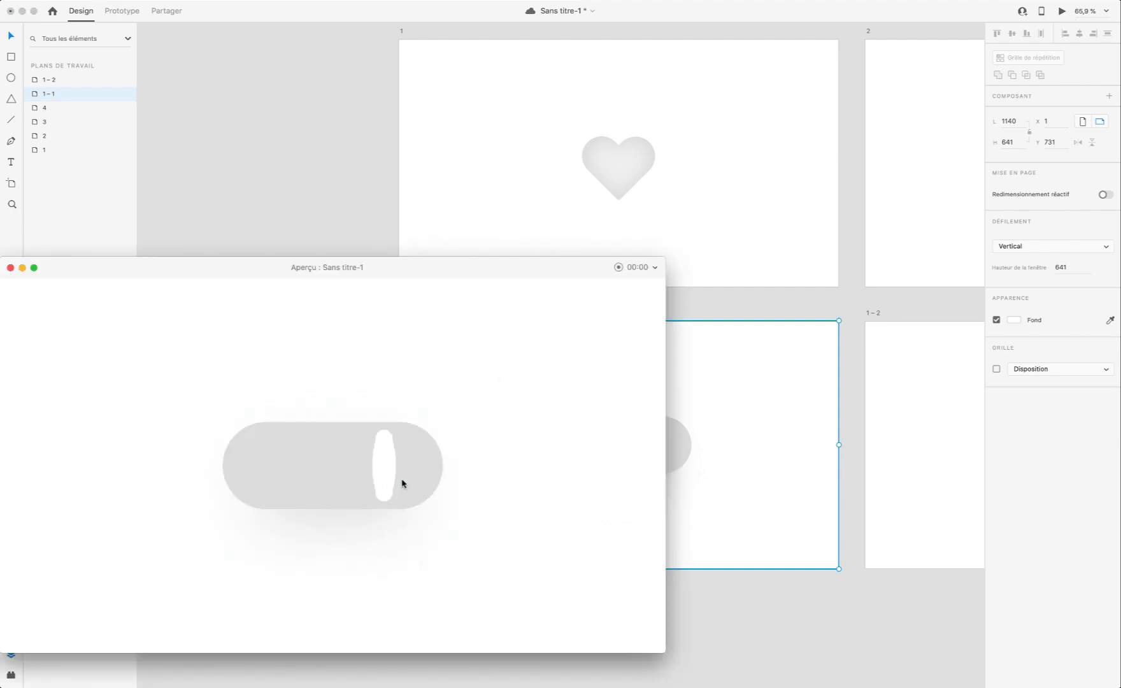
left_click(280, 469)
left_click(403, 491)
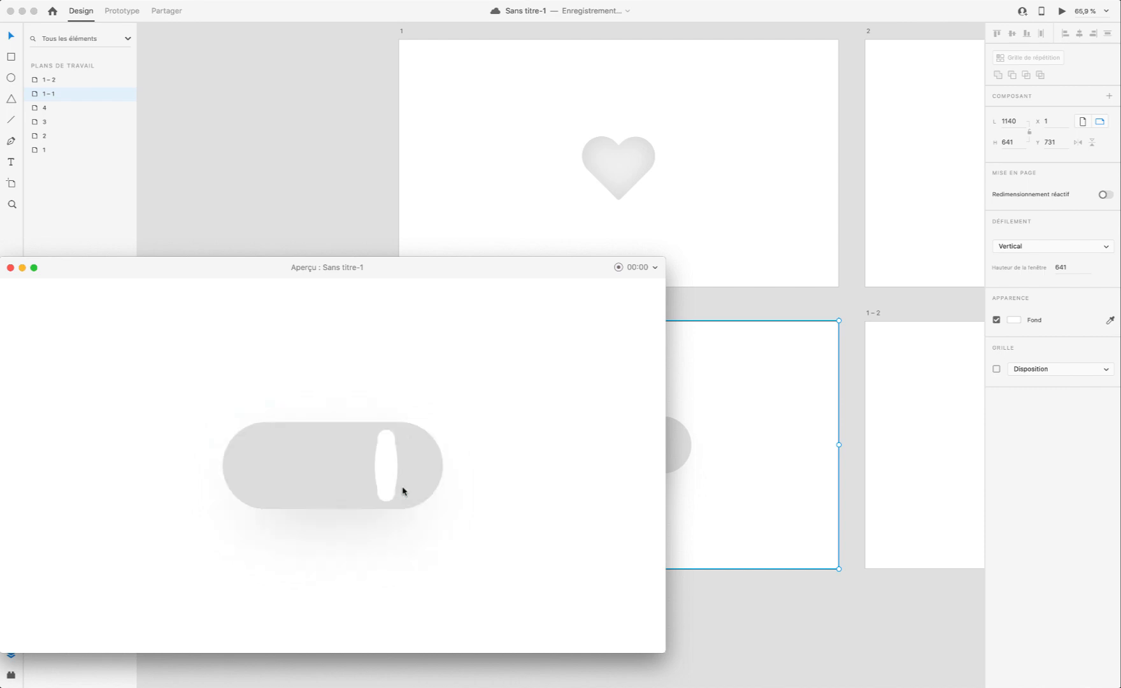
left_click(277, 482)
left_click(411, 499)
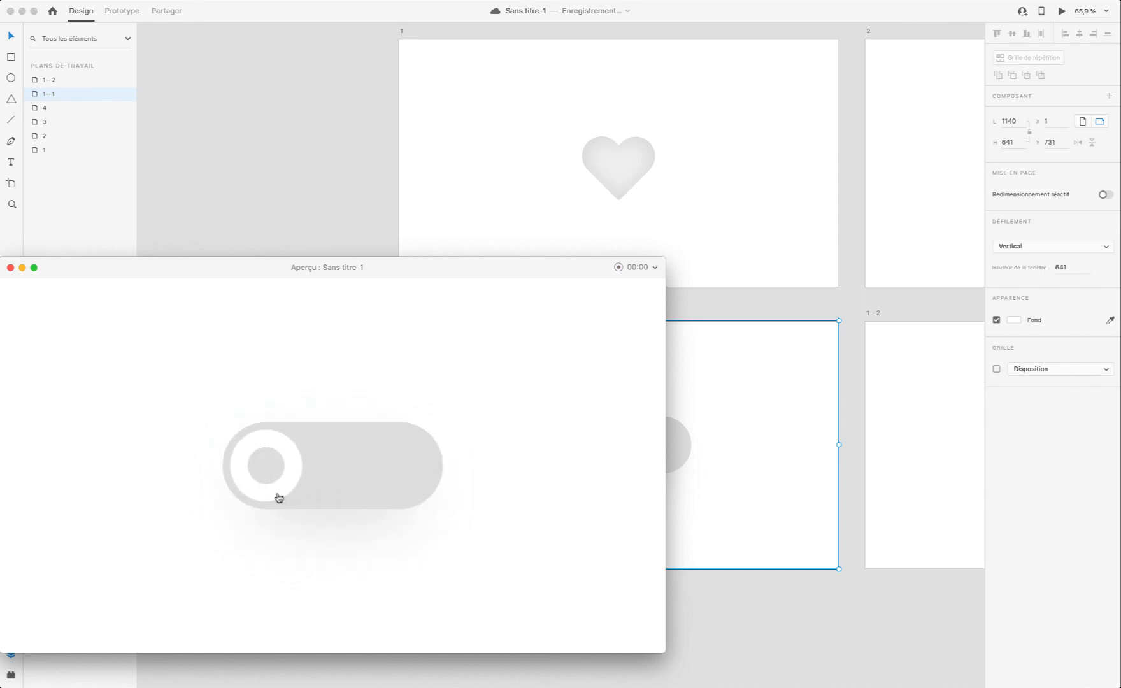
left_click(278, 497)
left_click(380, 502)
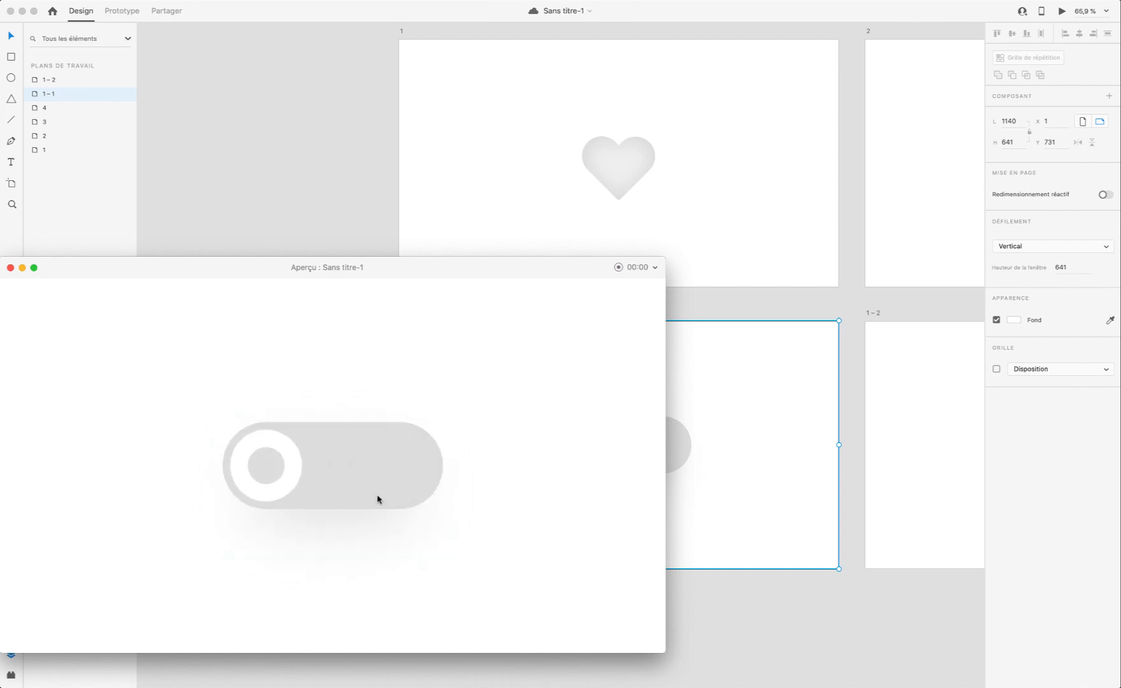
left_click(378, 499)
left_click(10, 268)
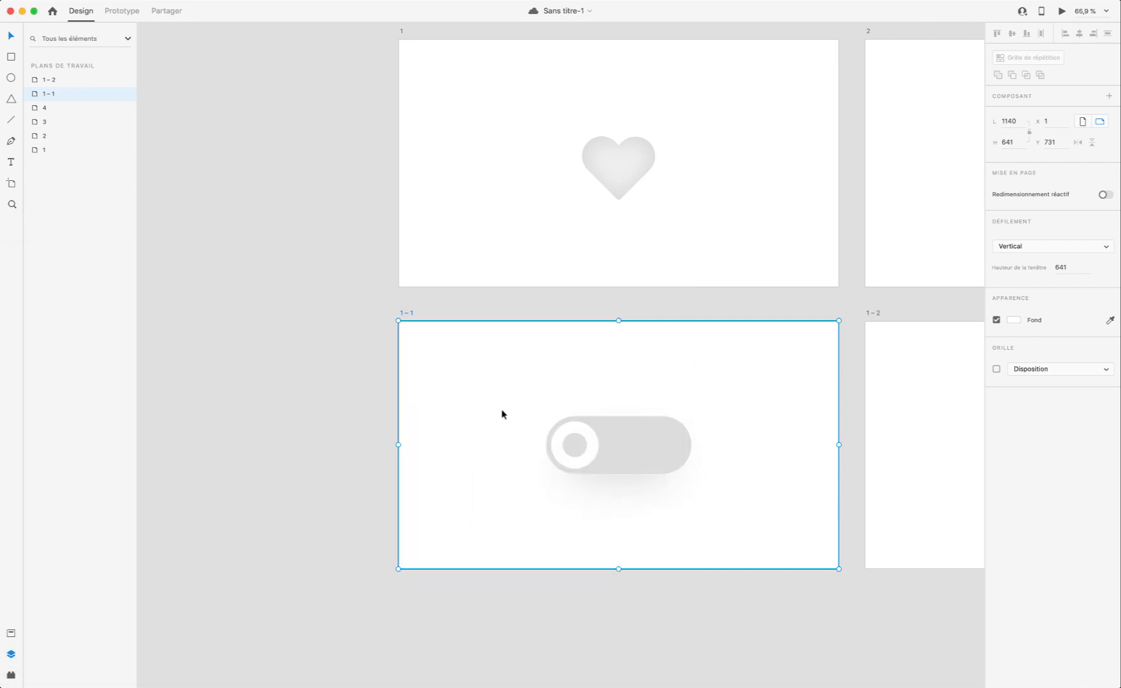
Step: Compare the ring on artboard 1–1 with the squeezed ring and bar on artboard 1–2
scroll(484, 433, "right", 5)
double_click(472, 445)
scroll(508, 459, "up", 2)
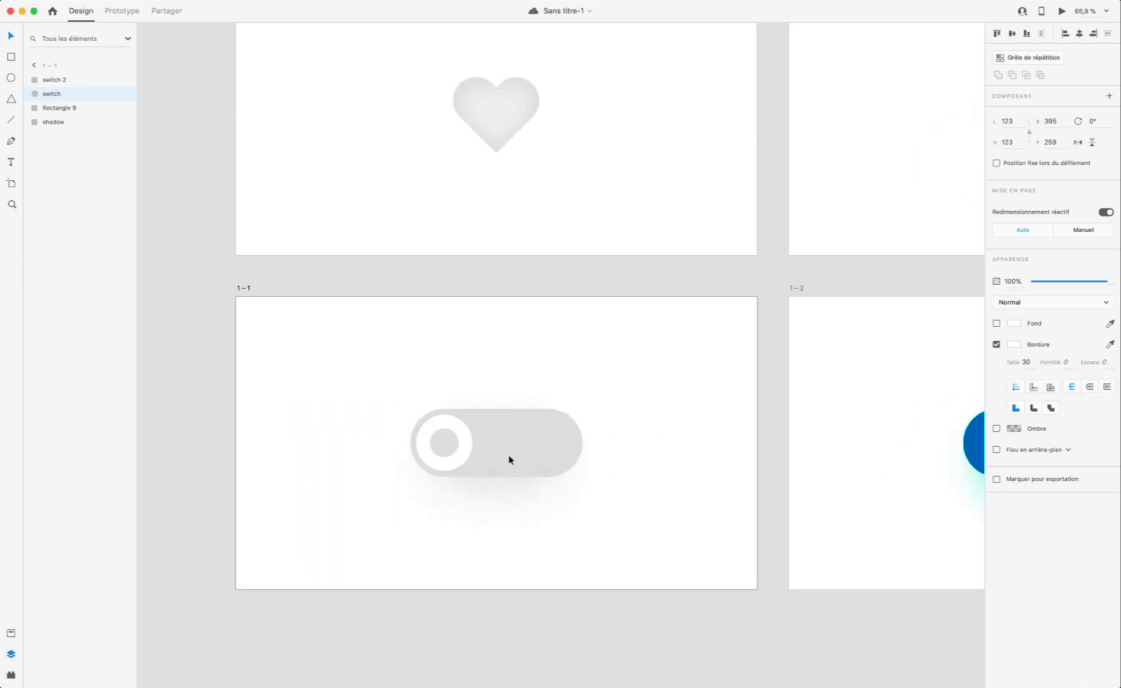
scroll(508, 455, "up", 2)
scroll(425, 431, "right", 10)
scroll(456, 445, "down", 5)
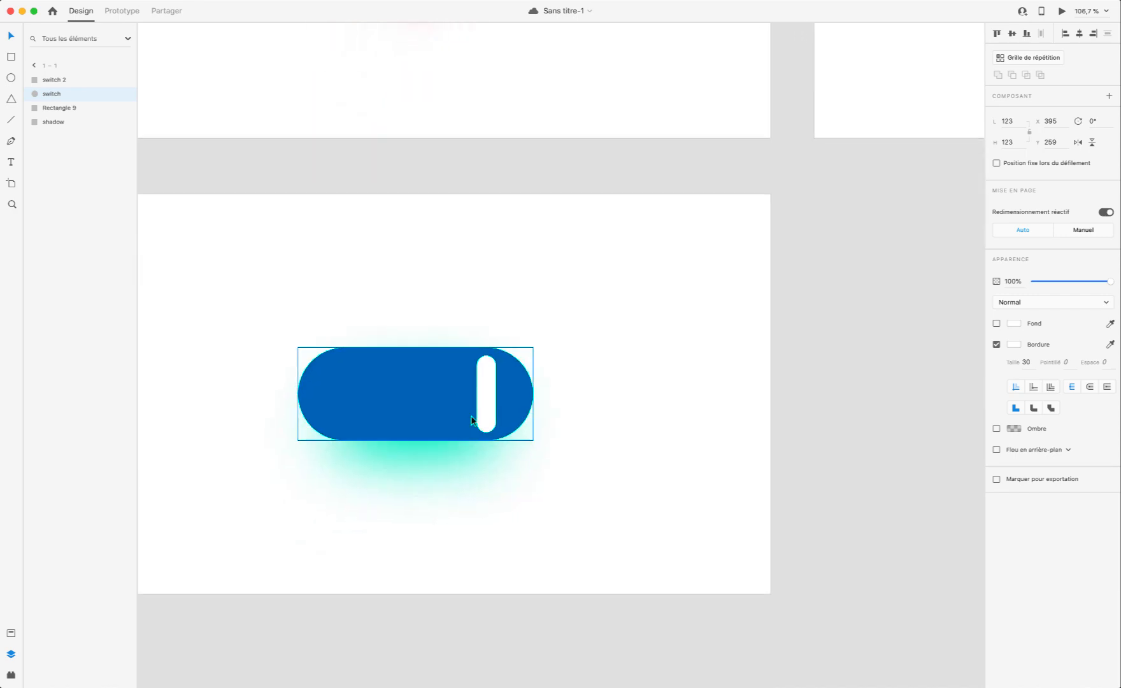
scroll(500, 393, "left", 10)
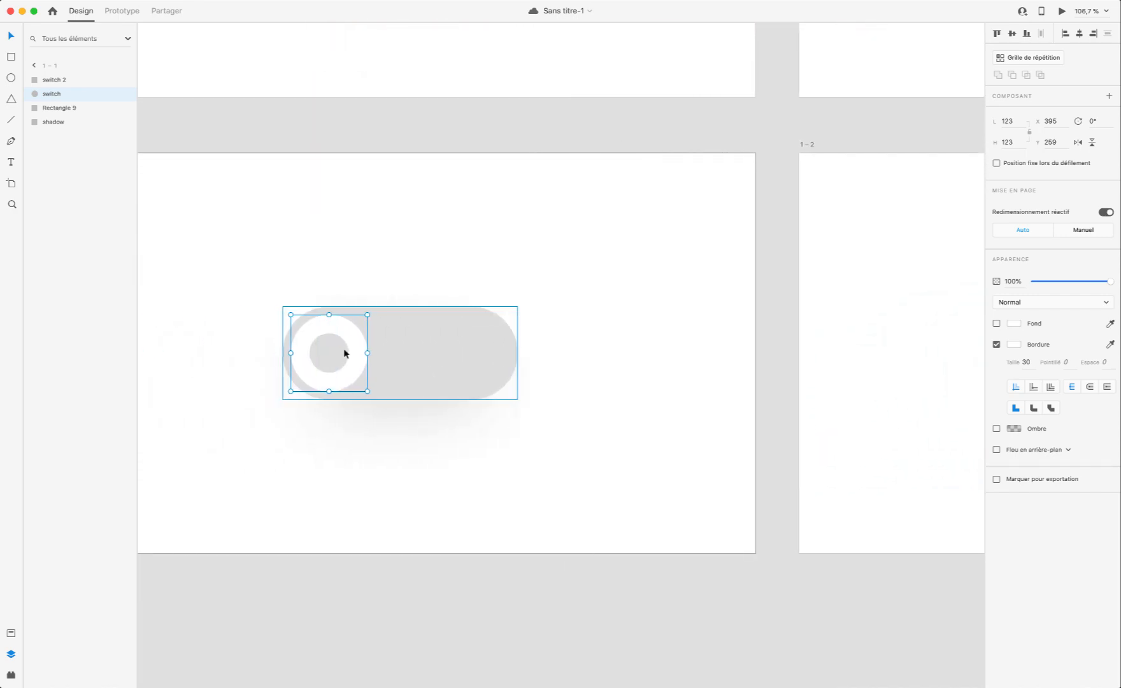
scroll(353, 347, "right", 10)
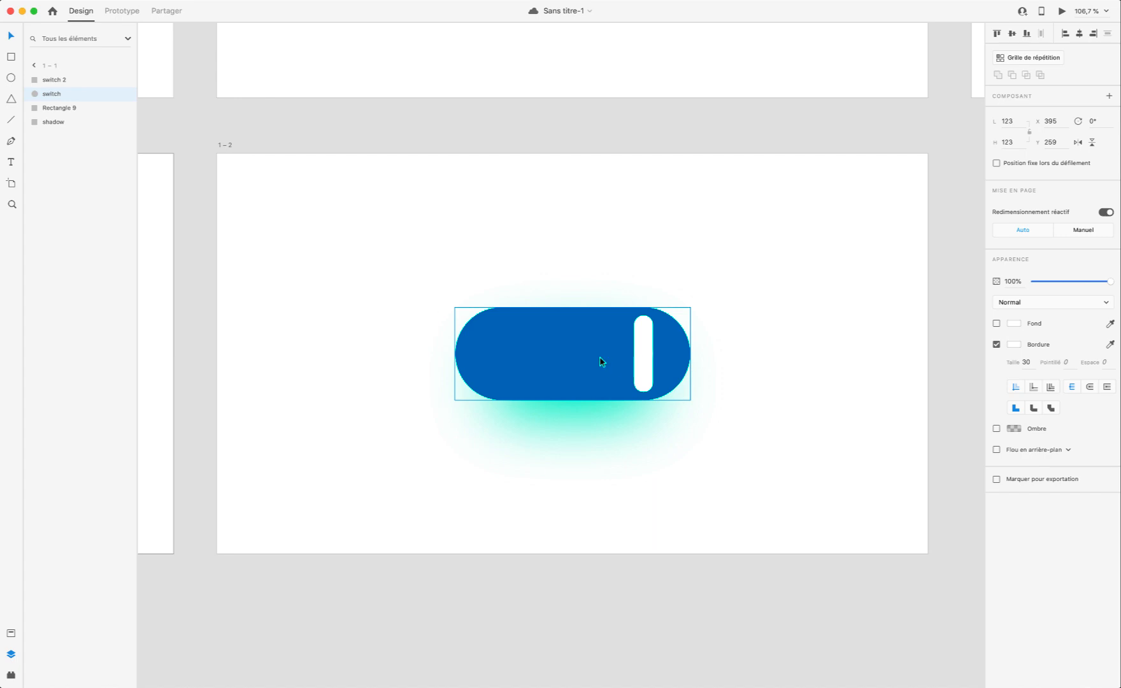
scroll(621, 295, "left", 10)
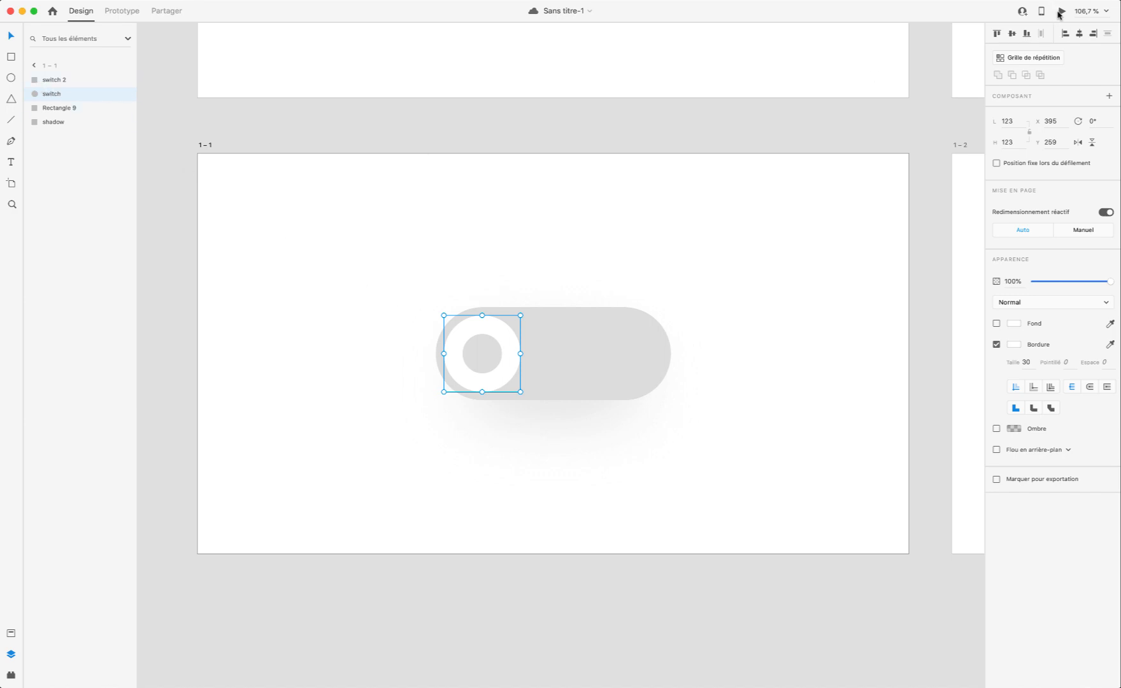
Step: Open the preview again and toggle the switch several times to examine how the ring deforms into the bar
left_click(1060, 12)
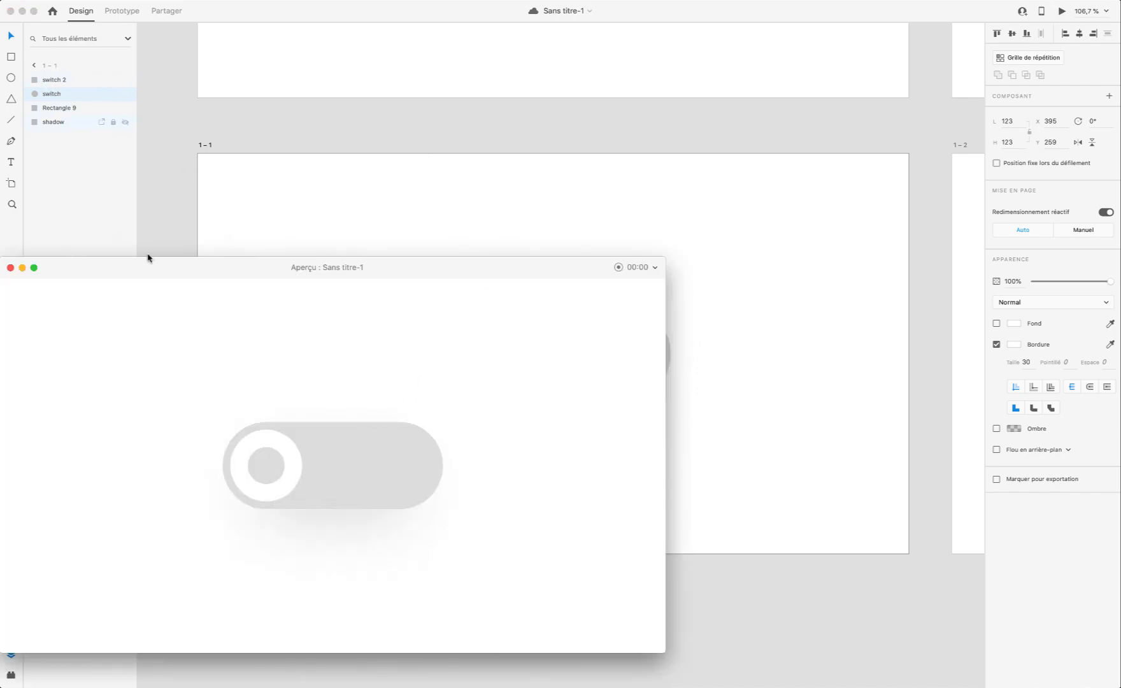
left_click(287, 477)
left_click(327, 500)
left_click(328, 502)
left_click(375, 495)
left_click(319, 495)
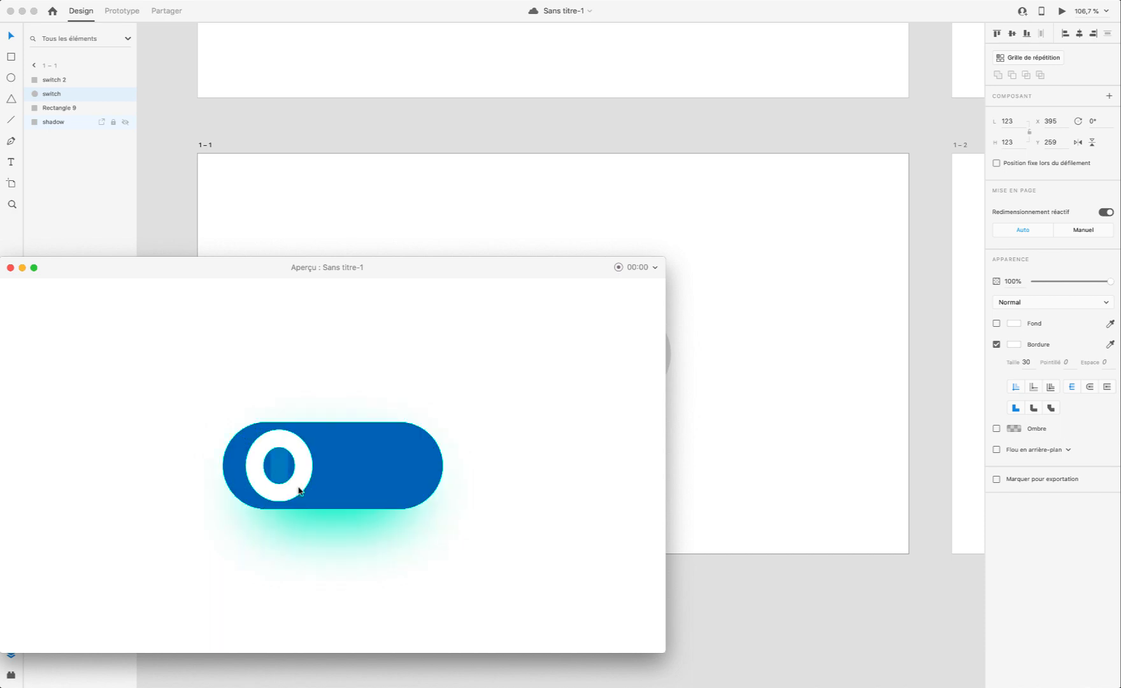
Step: Switch the toggle back and forth several more times in the preview to check its ring-to-bar morph, and close the preview
left_click(336, 501)
left_click(327, 496)
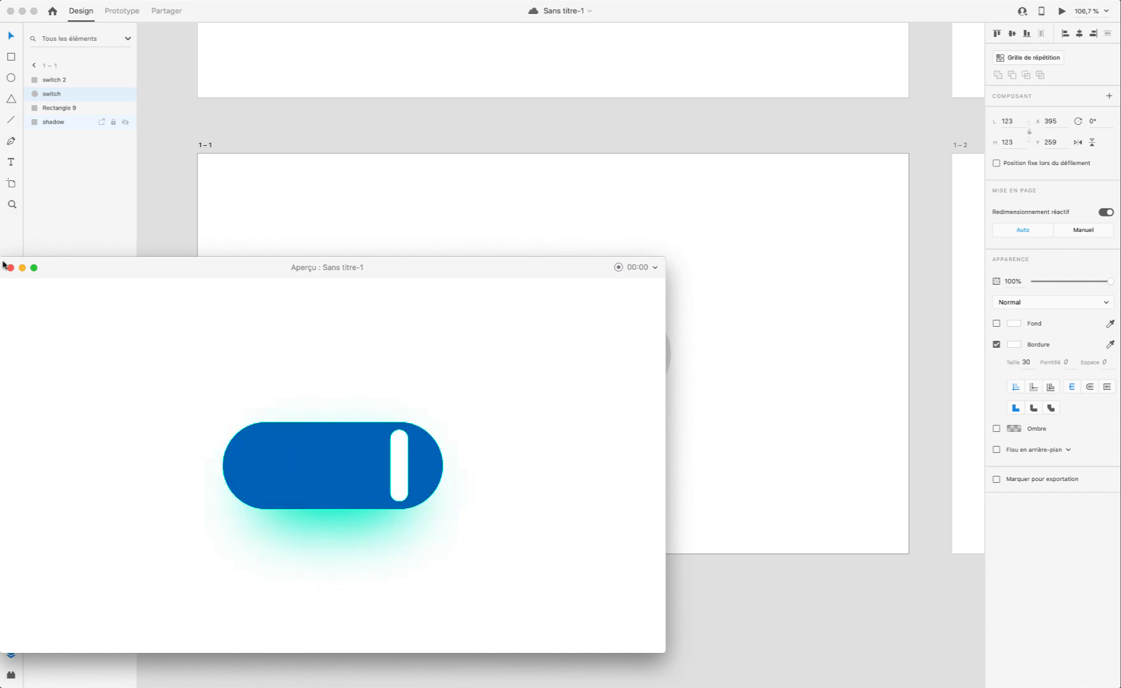
left_click(347, 496)
left_click(346, 497)
left_click(347, 496)
left_click(347, 496)
left_click(20, 269)
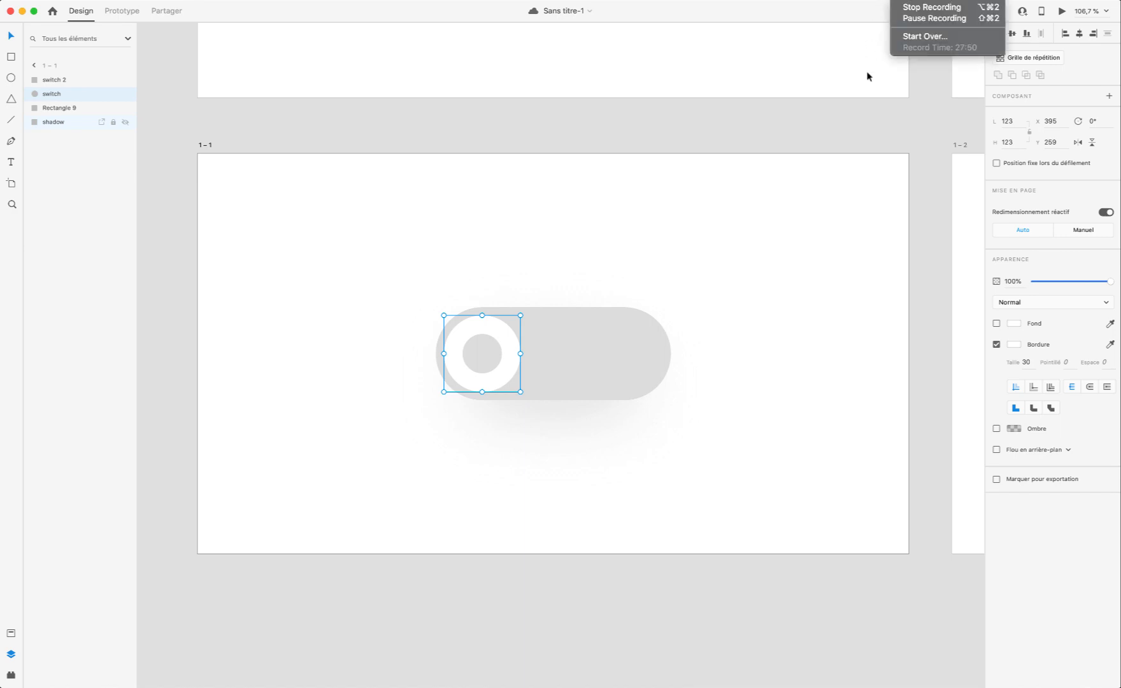
left_click(864, 95)
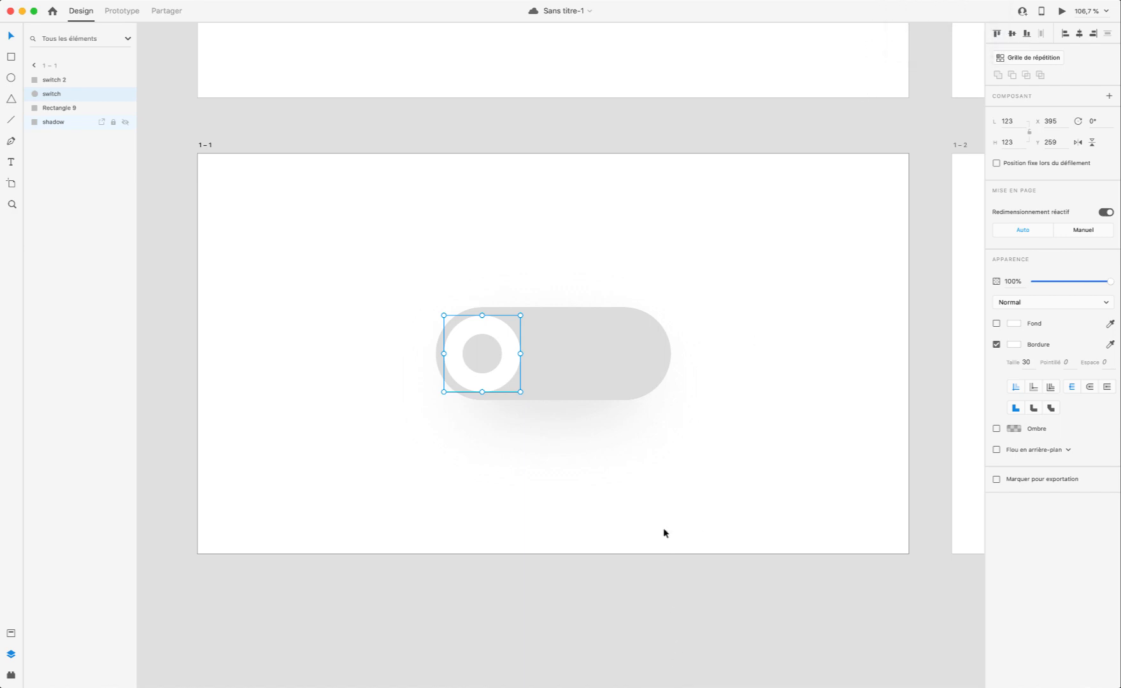
Step: Preview the heart animation from artboard 1, switching the heart on and off several times, and close the preview
key("super+0")
left_click(678, 563)
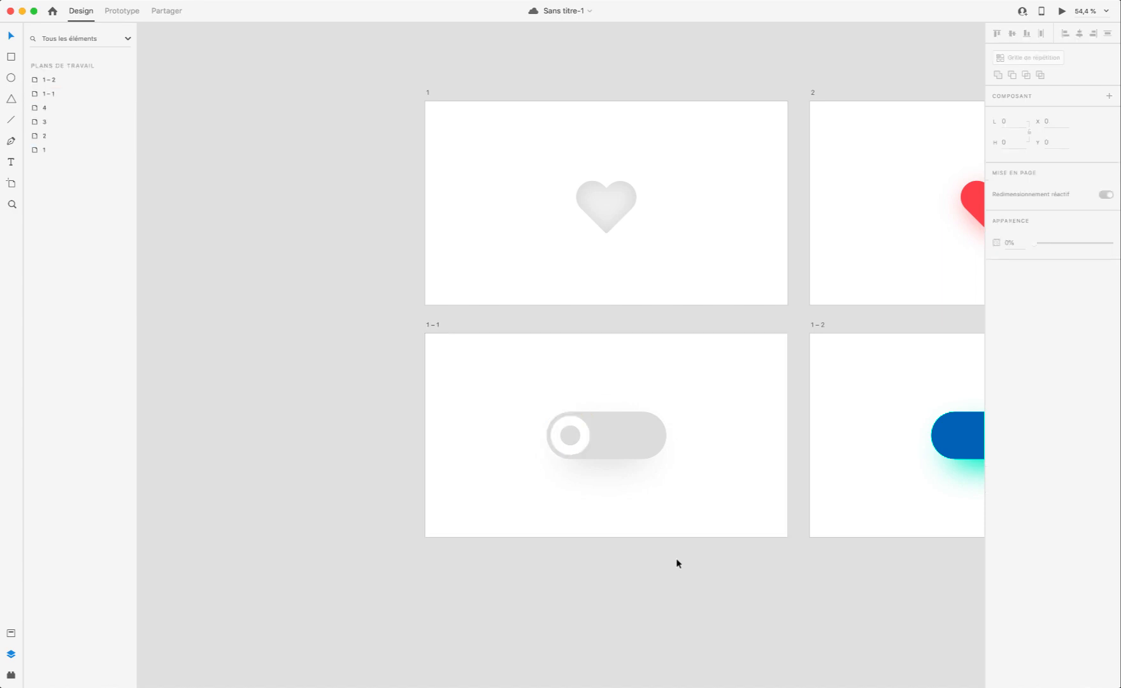
scroll(678, 558, "right", 3)
scroll(679, 559, "down", 4)
scroll(678, 559, "up", 3)
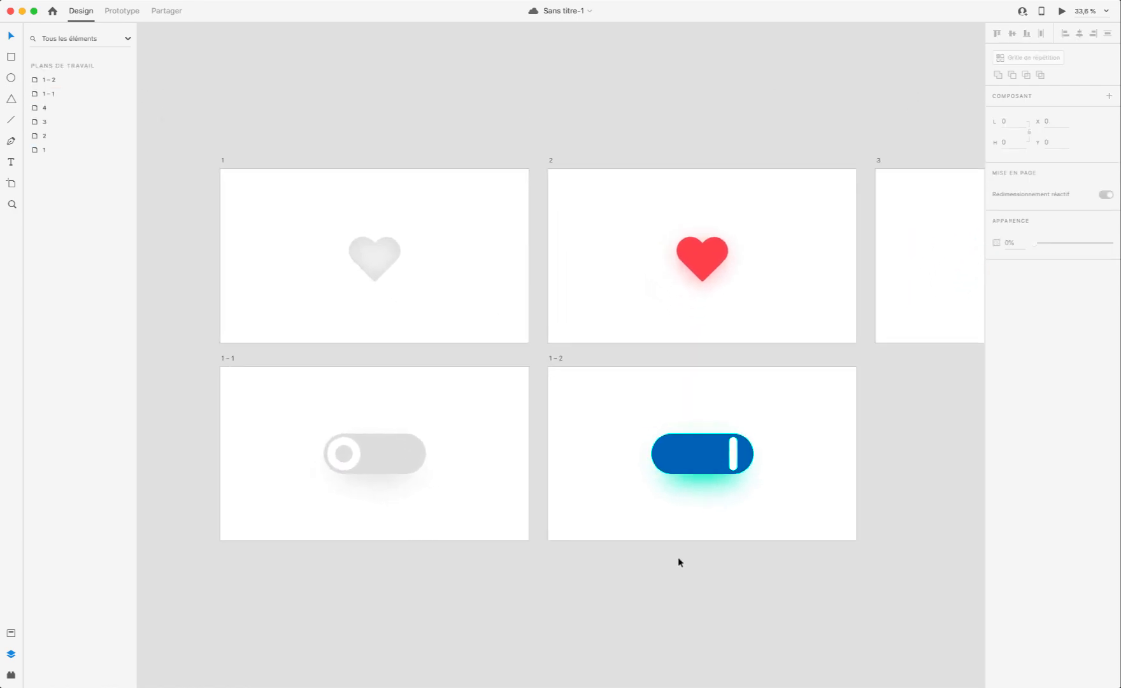
left_click(223, 160)
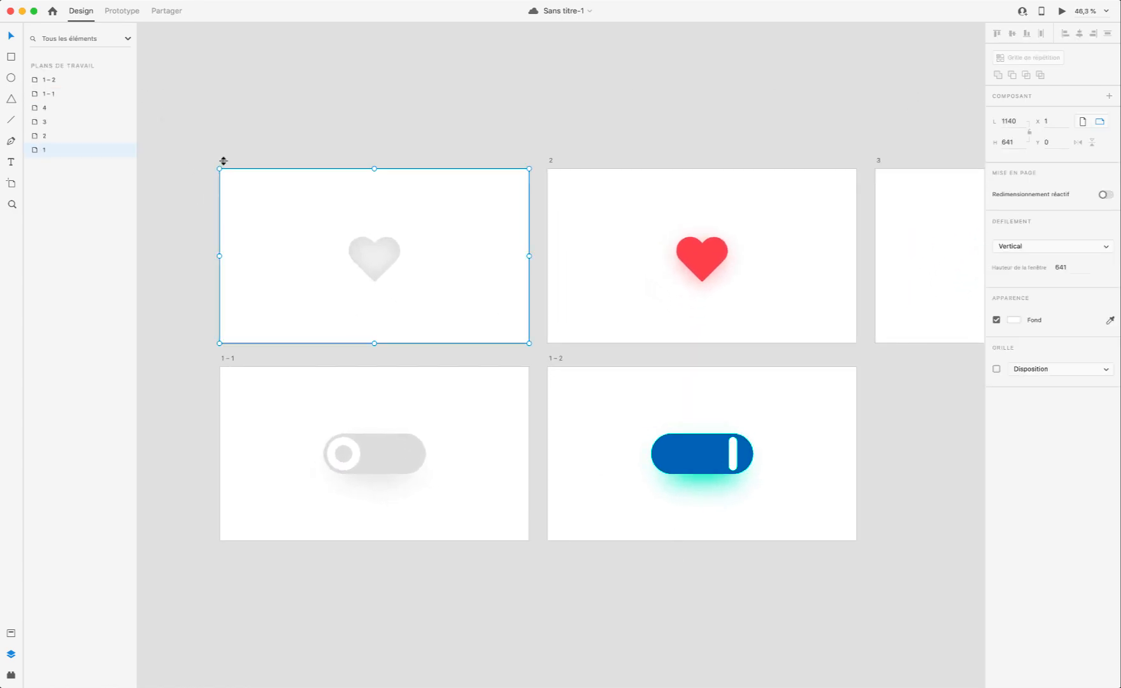
left_click(1060, 11)
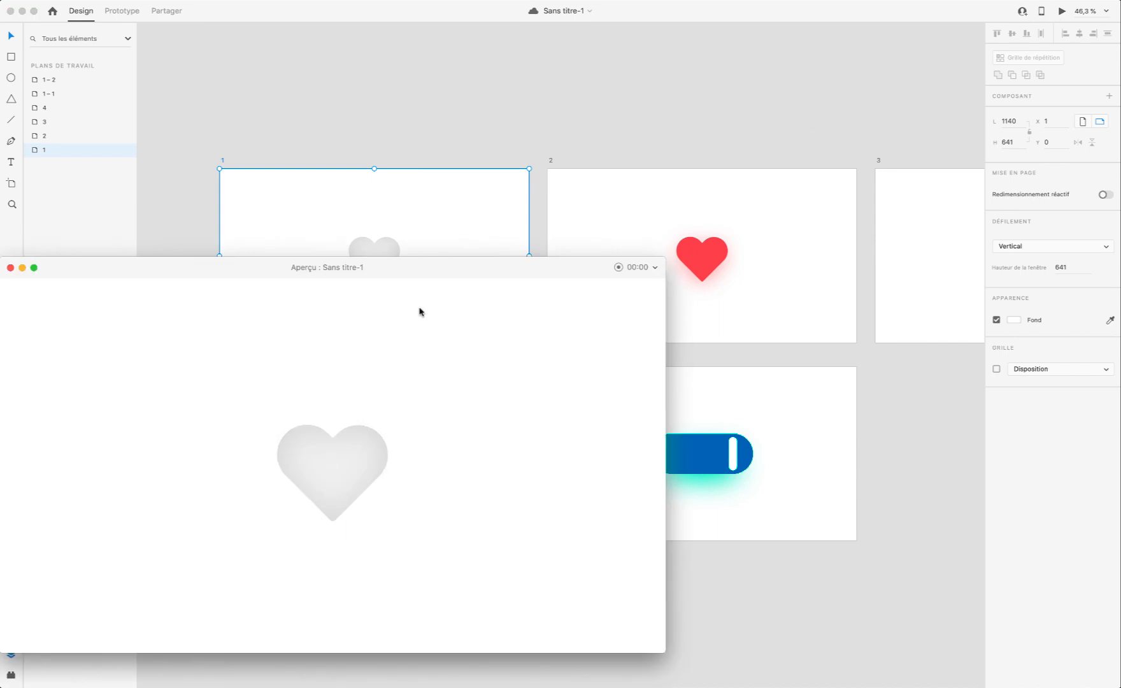
left_click(330, 468)
left_click(347, 482)
left_click(348, 484)
left_click(350, 489)
left_click(348, 488)
left_click(11, 268)
Step: Preview the pill toggle from artboard 1–1, switching it a few times, and close the preview
left_click(423, 474)
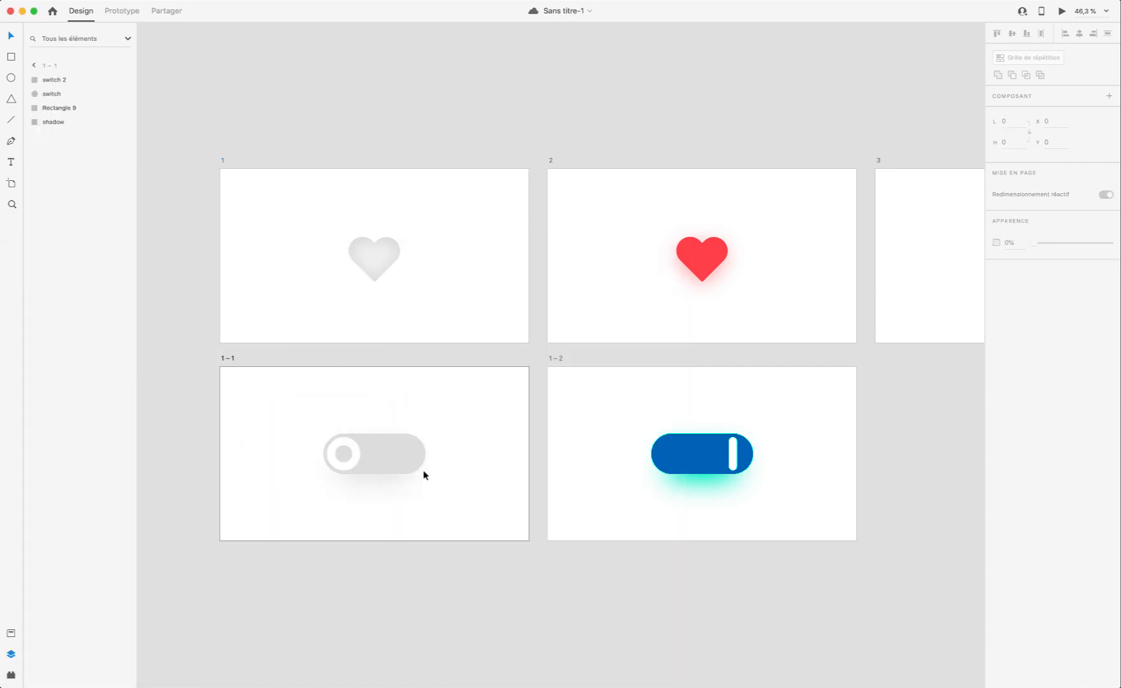
left_click(226, 359)
left_click(1061, 10)
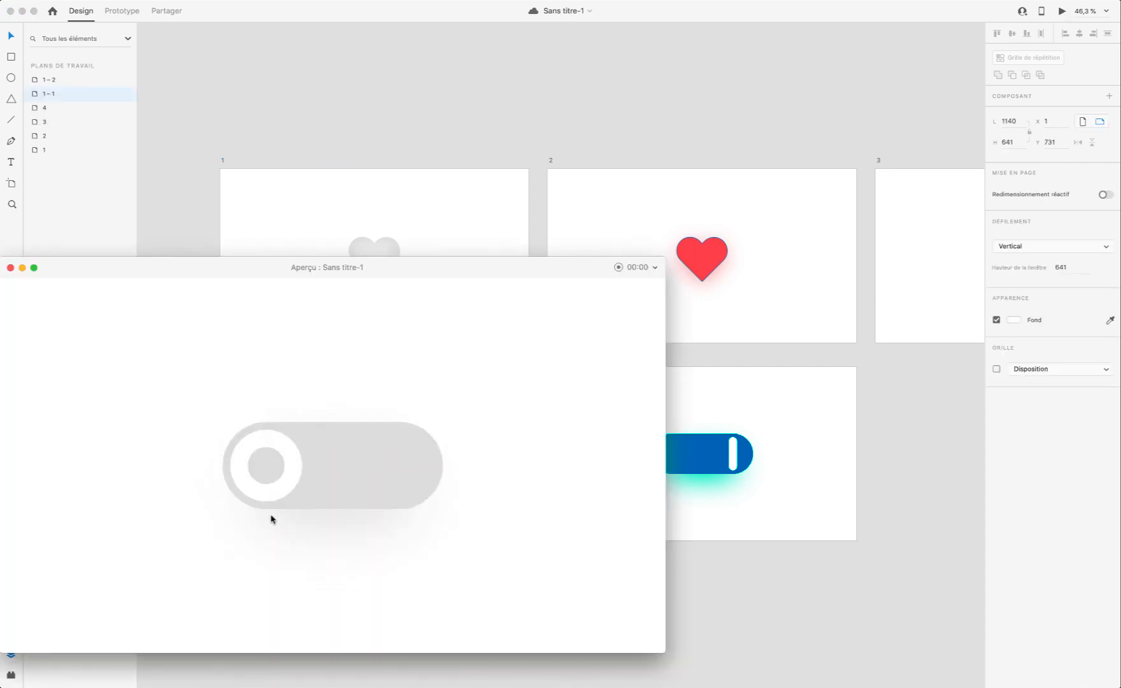
left_click(343, 506)
left_click(364, 489)
left_click(362, 489)
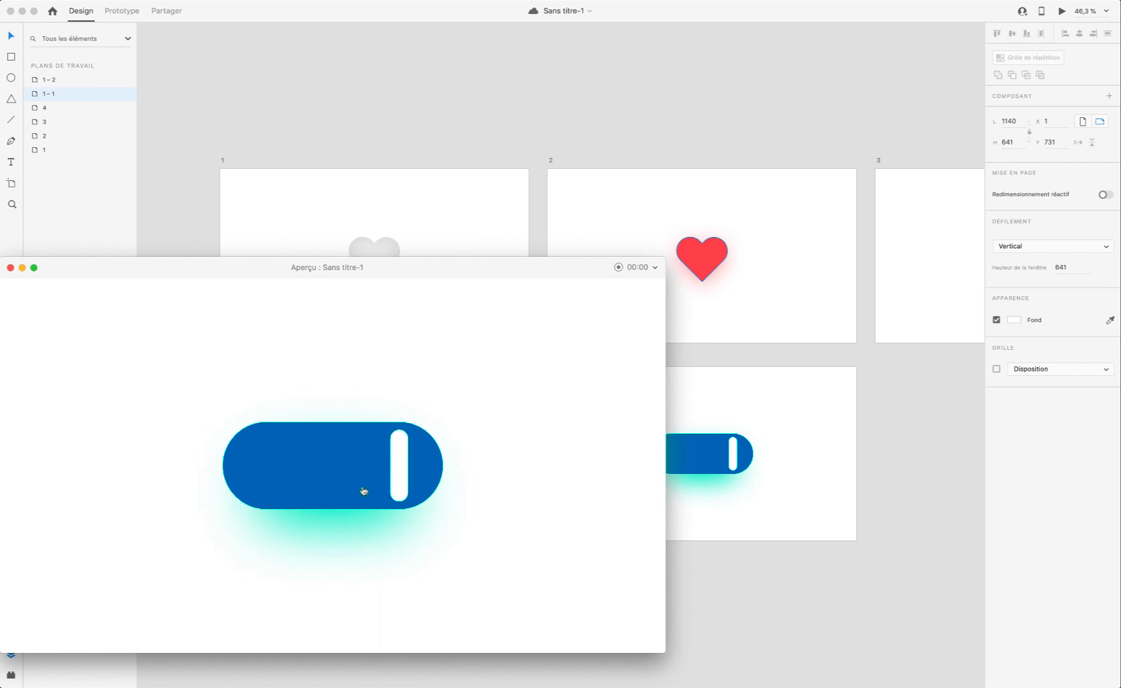
left_click(10, 268)
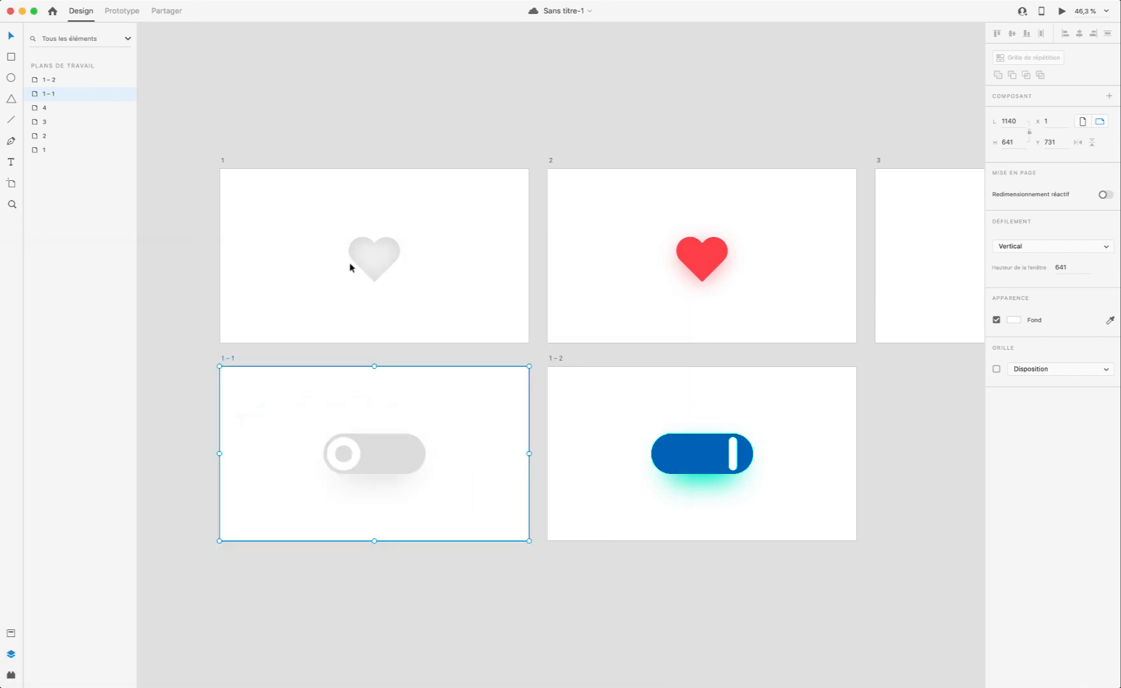
Step: Replay the heart interaction in a preview started from artboard 1, and close the preview
left_click(222, 160)
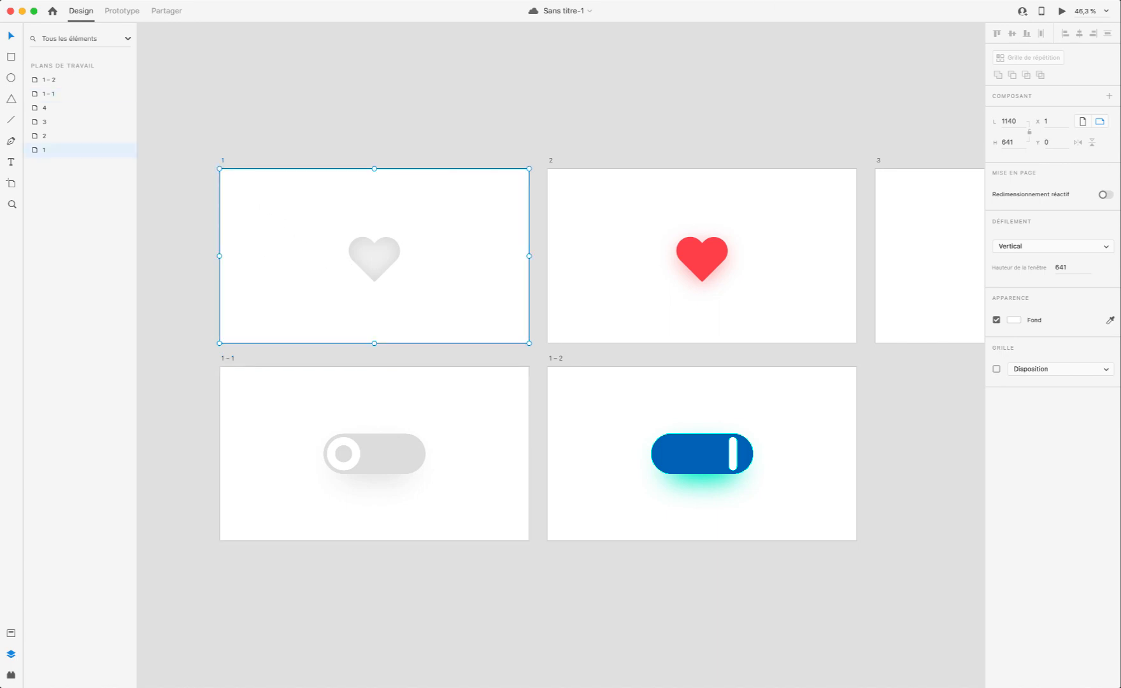
left_click(1061, 11)
left_click(366, 447)
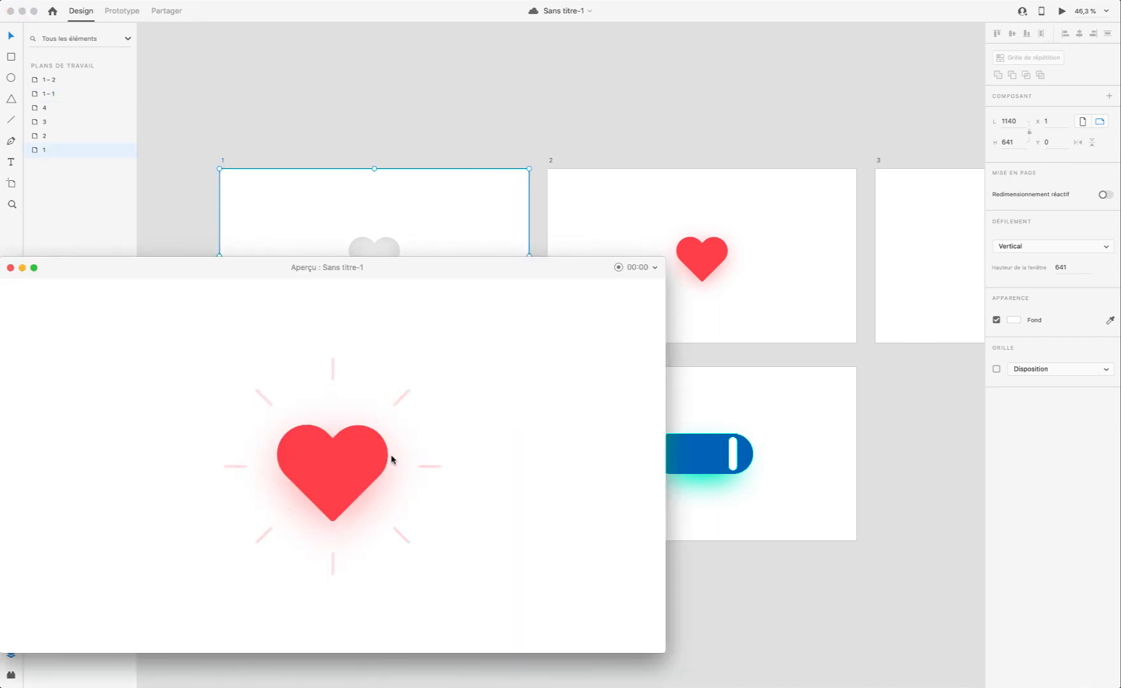
left_click(366, 471)
left_click(365, 475)
left_click(10, 267)
Step: Select artboard 1–1, preview the finished toggle by switching it on and off, and close the preview
left_click(228, 361)
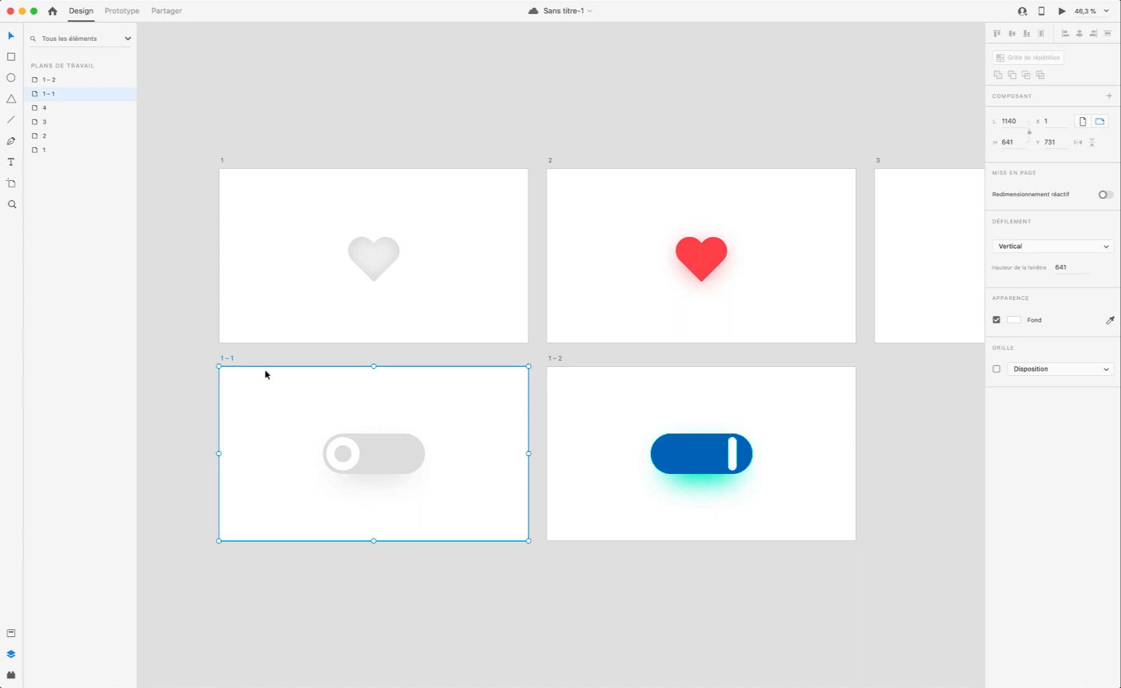
left_click(1063, 11)
left_click(392, 469)
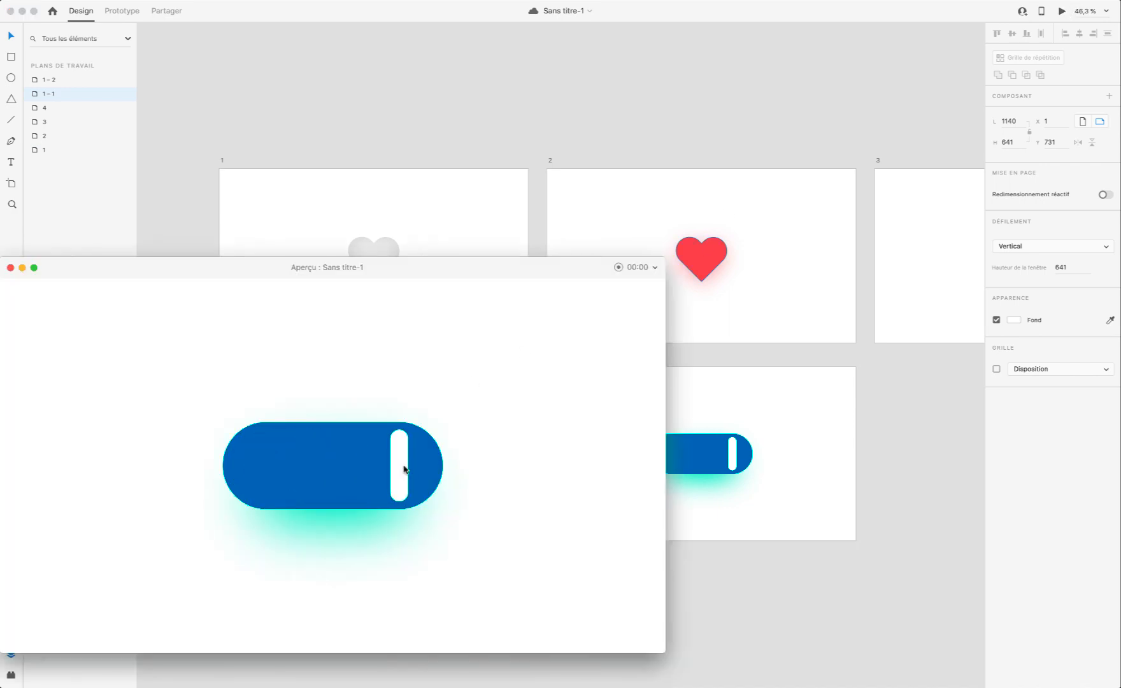
left_click(403, 470)
left_click(11, 267)
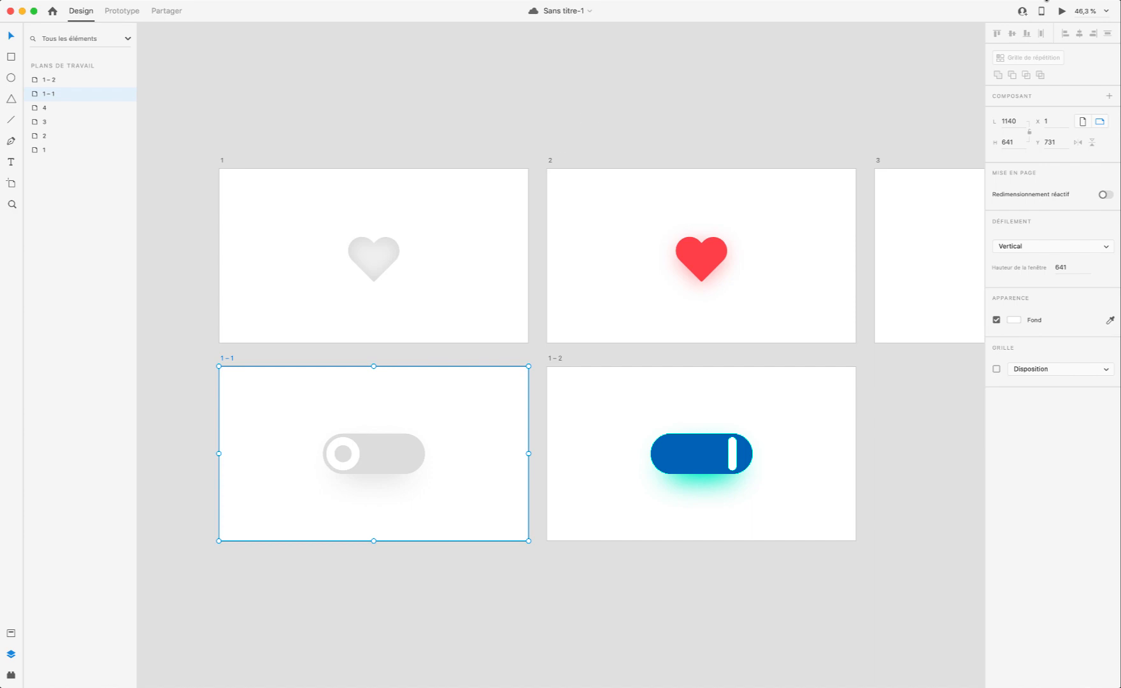
left_click(898, 0)
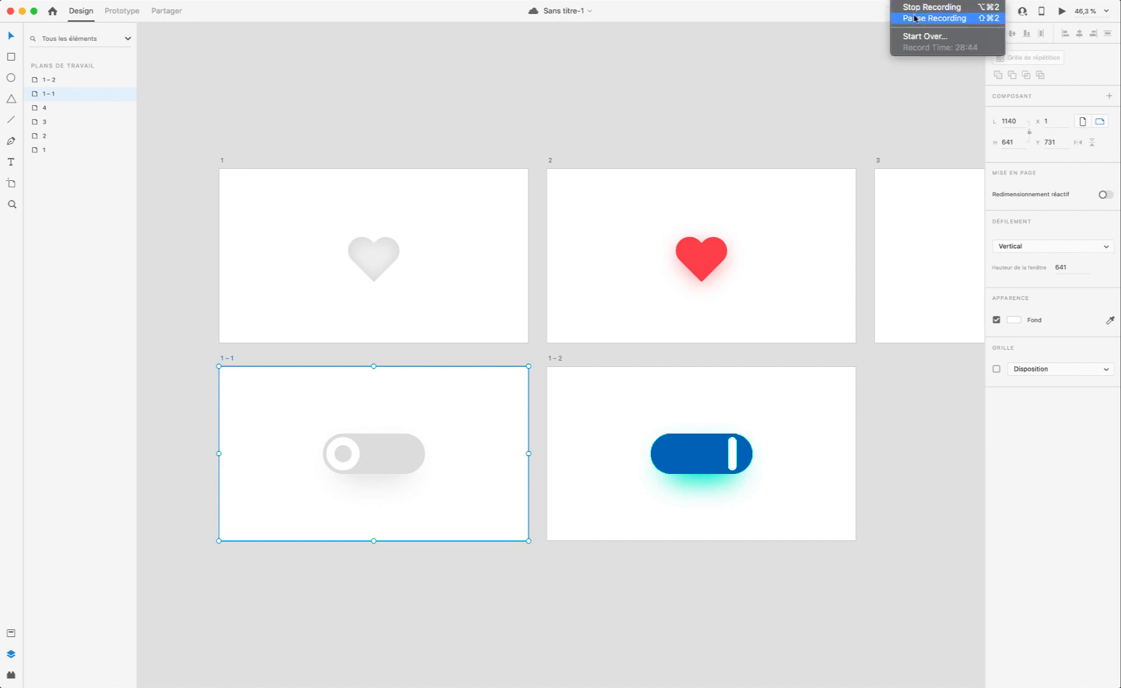